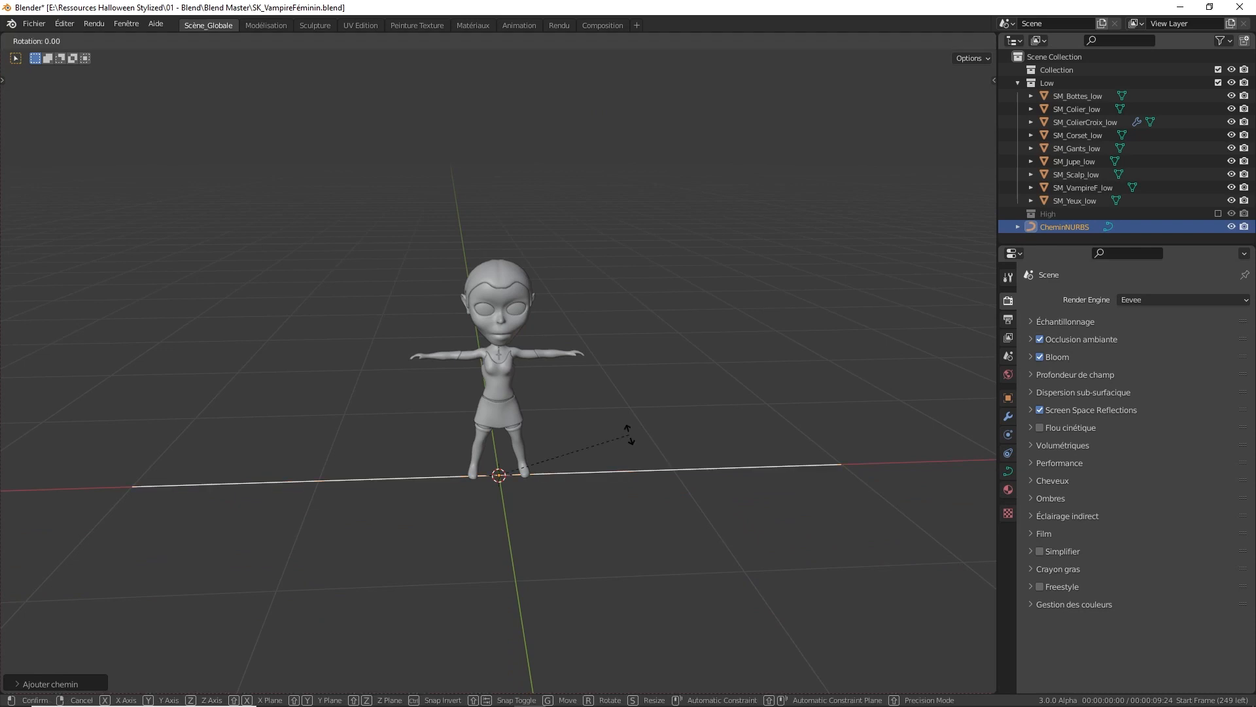
Rotate the NURBS path 90° about Z and set its origin to its end point using the 3D cursor
type("z90")
key("Return")
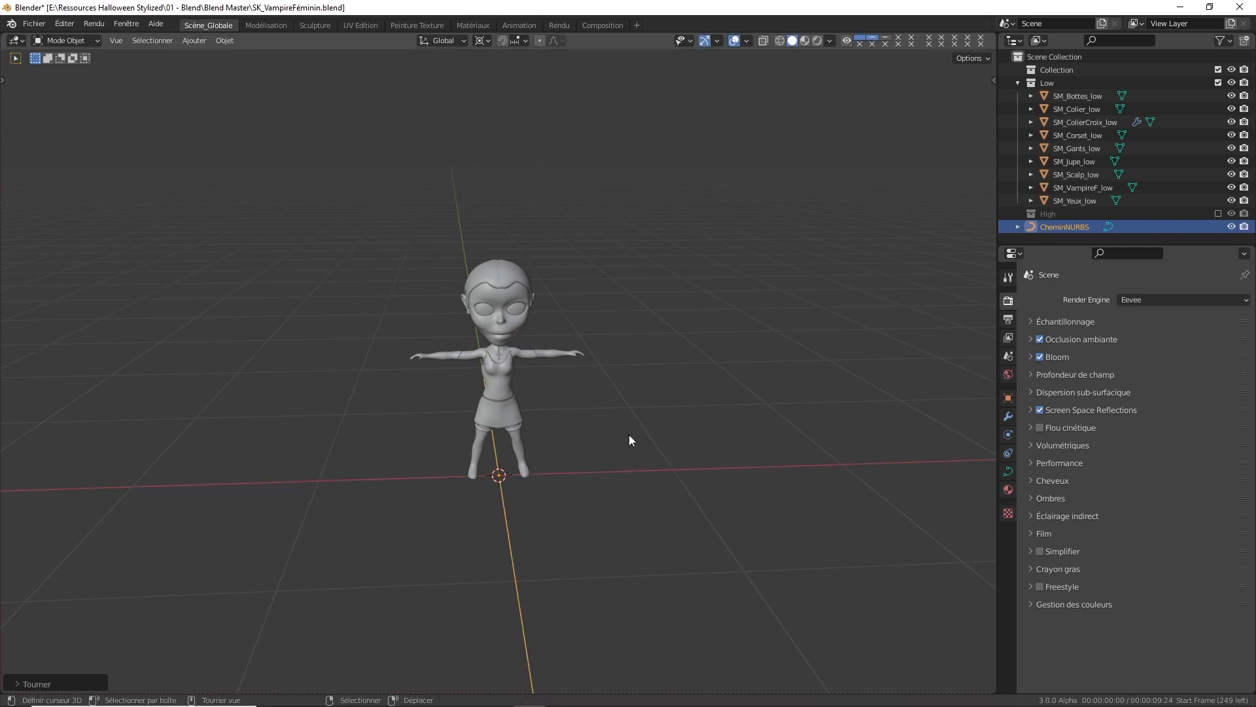
scroll(630, 434, "down", 3)
middle_click_drag(584, 487, 559, 407)
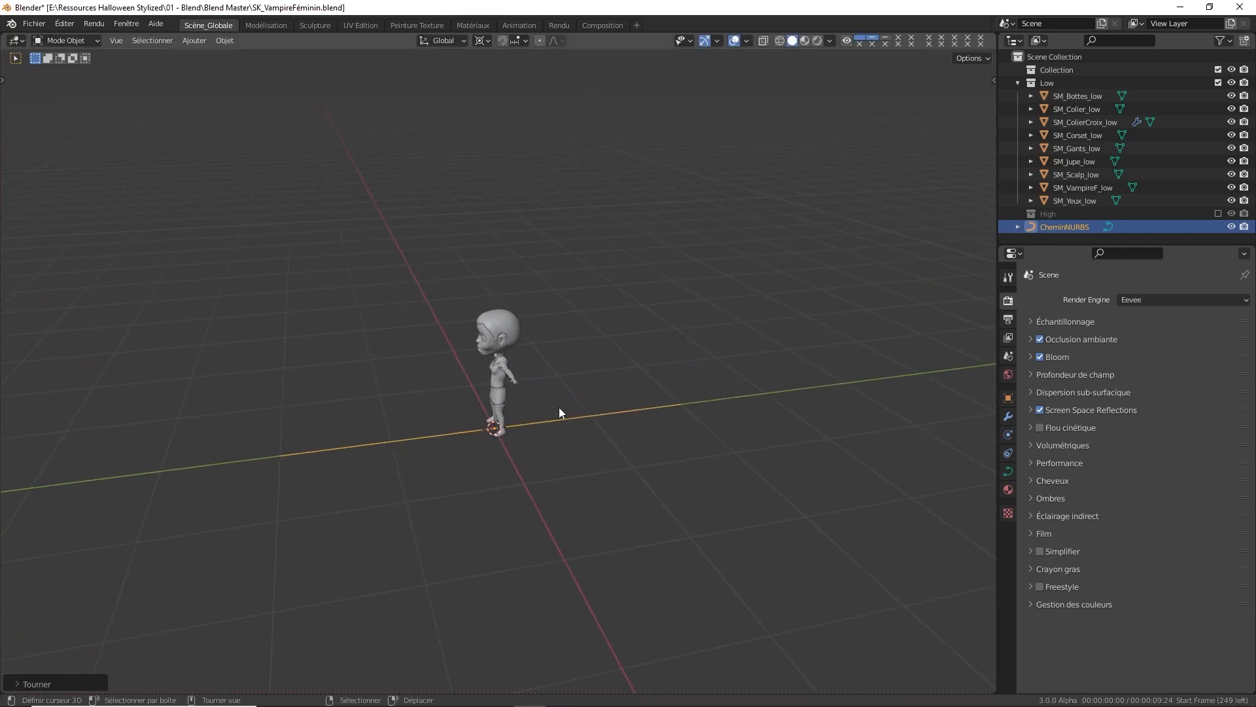
key("Tab")
key("shift+s")
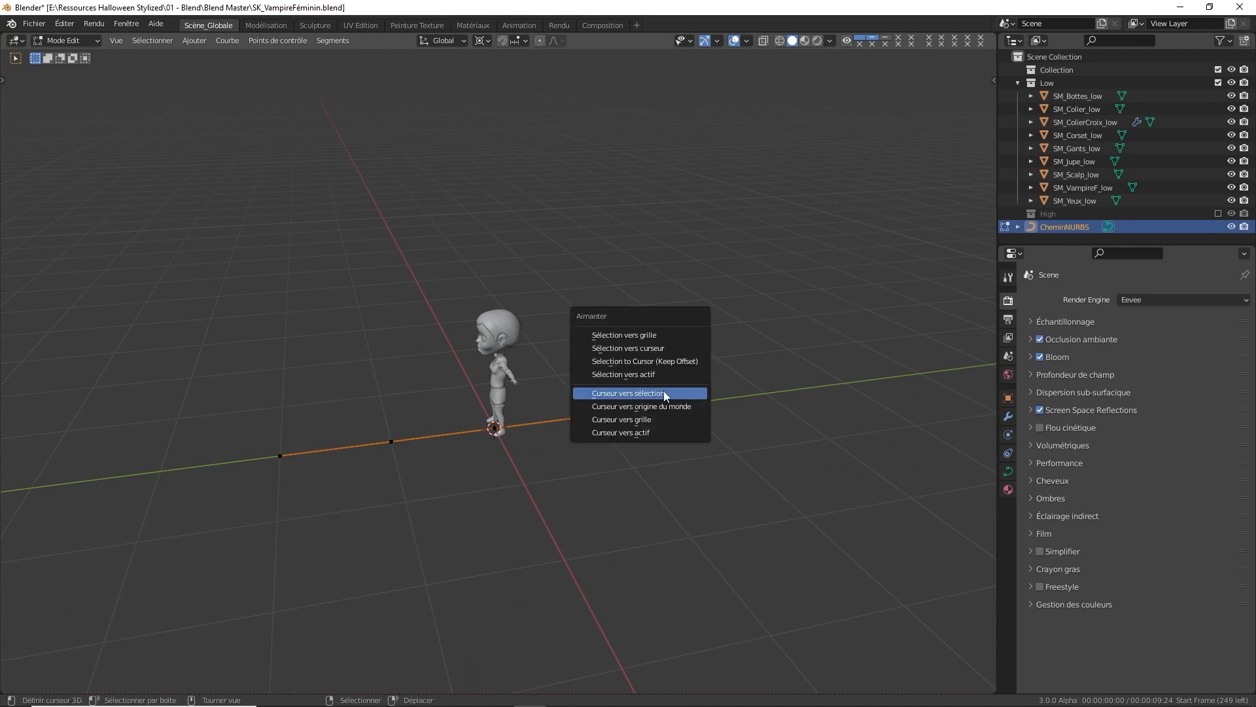
left_click(653, 394)
key("Tab")
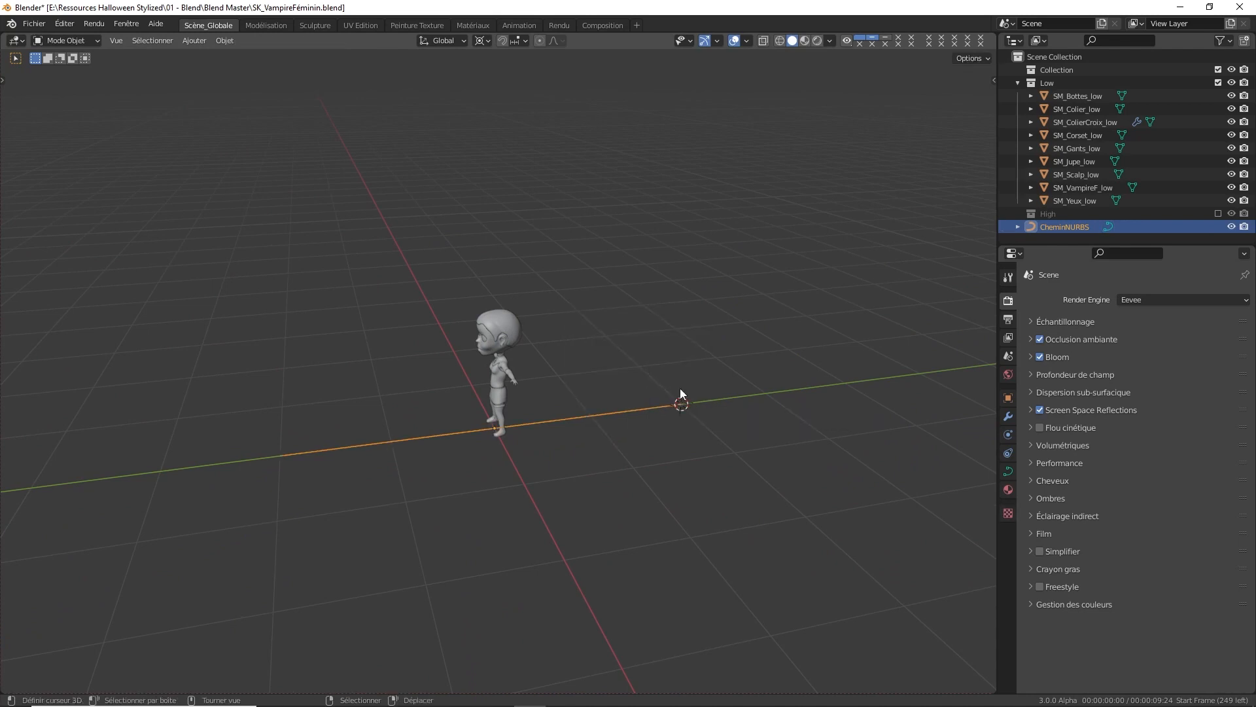
key("q")
left_click(658, 353)
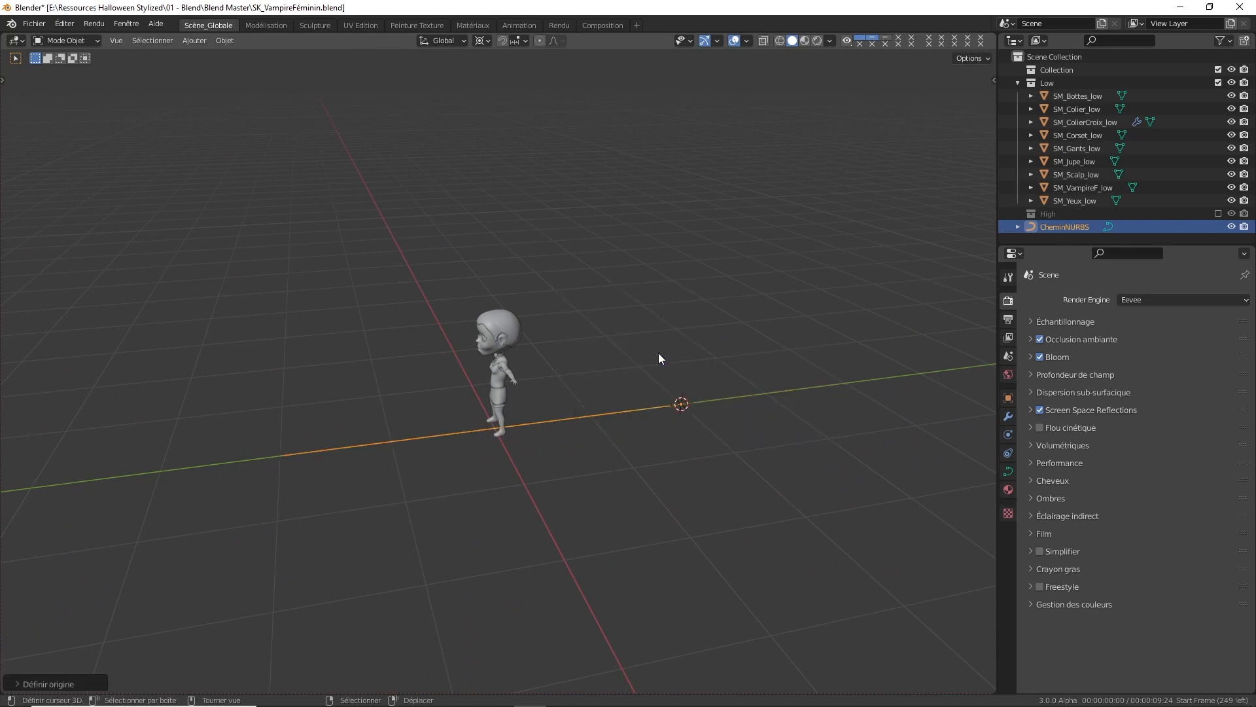
Add a Bézier circle at the world origin and move it about 2 m along X, beside the character
middle_click_drag(649, 424, 585, 437)
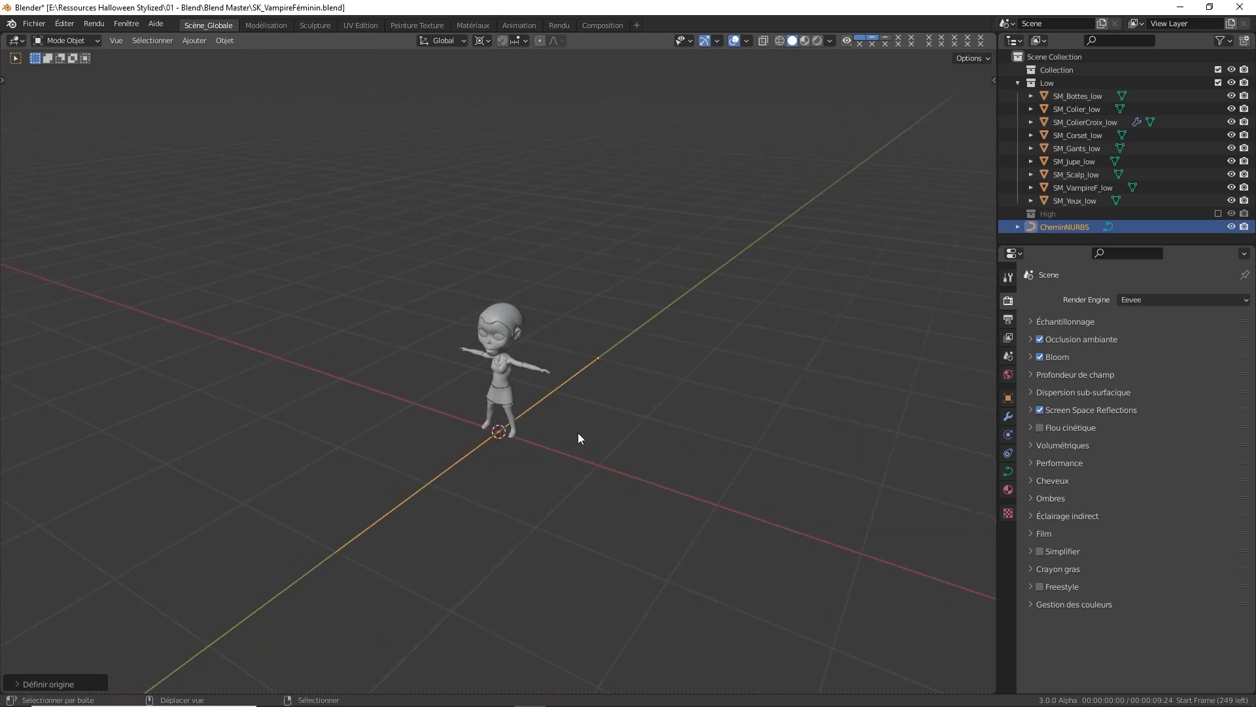
key("shift+a")
mouse_move(574, 431)
left_click(628, 69)
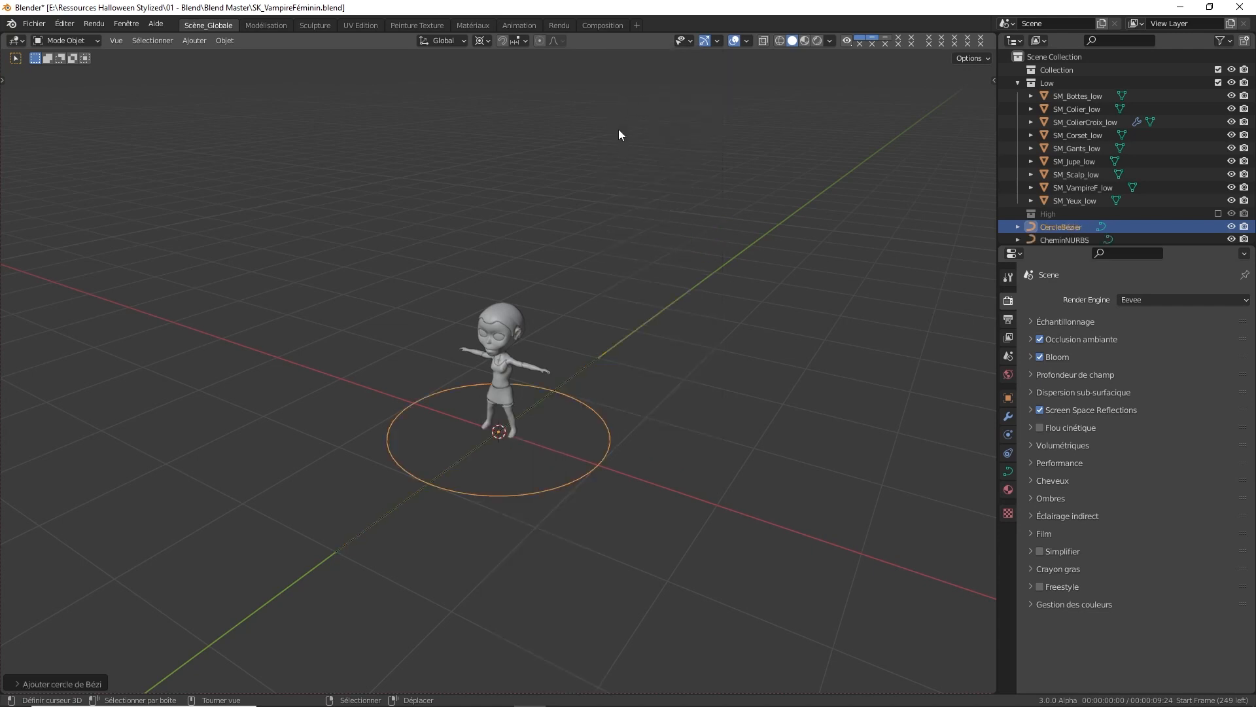
key("g")
key("x")
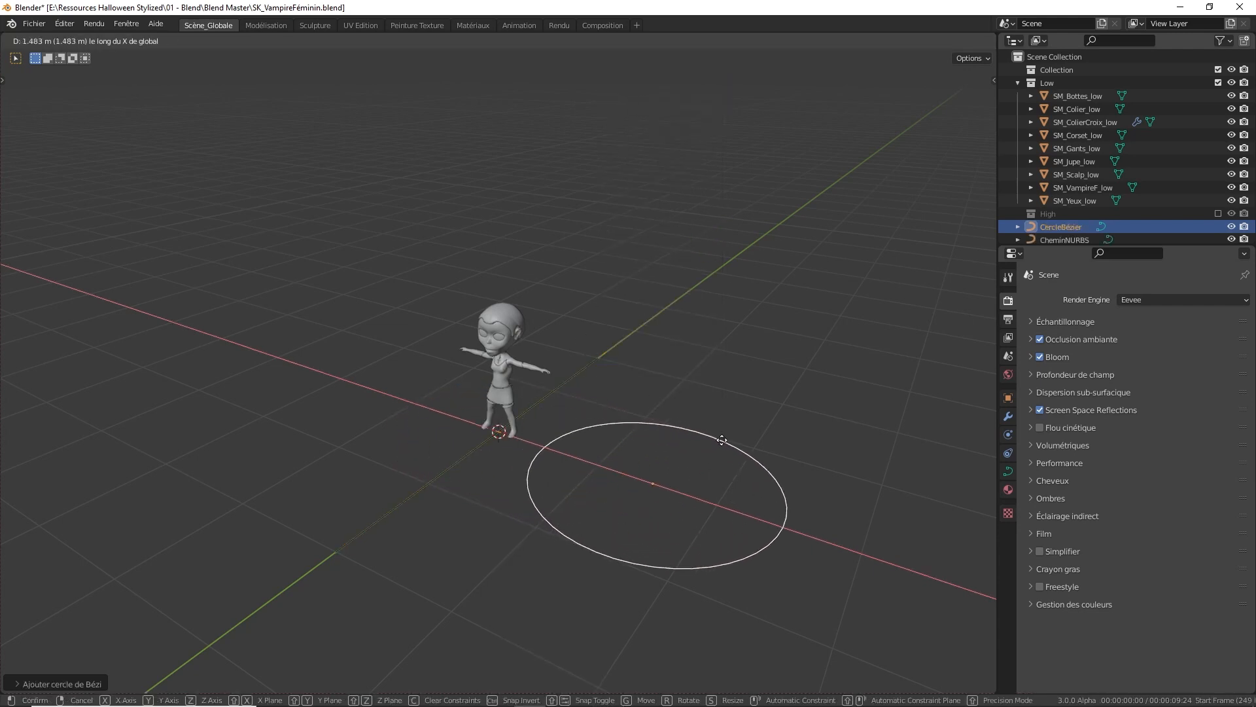
left_click(778, 461)
In top view, move the circle's upper control point -1 m along Y
middle_click_drag(725, 457, 641, 574)
key("KP_7")
scroll(641, 574, "up", 1)
key("Tab")
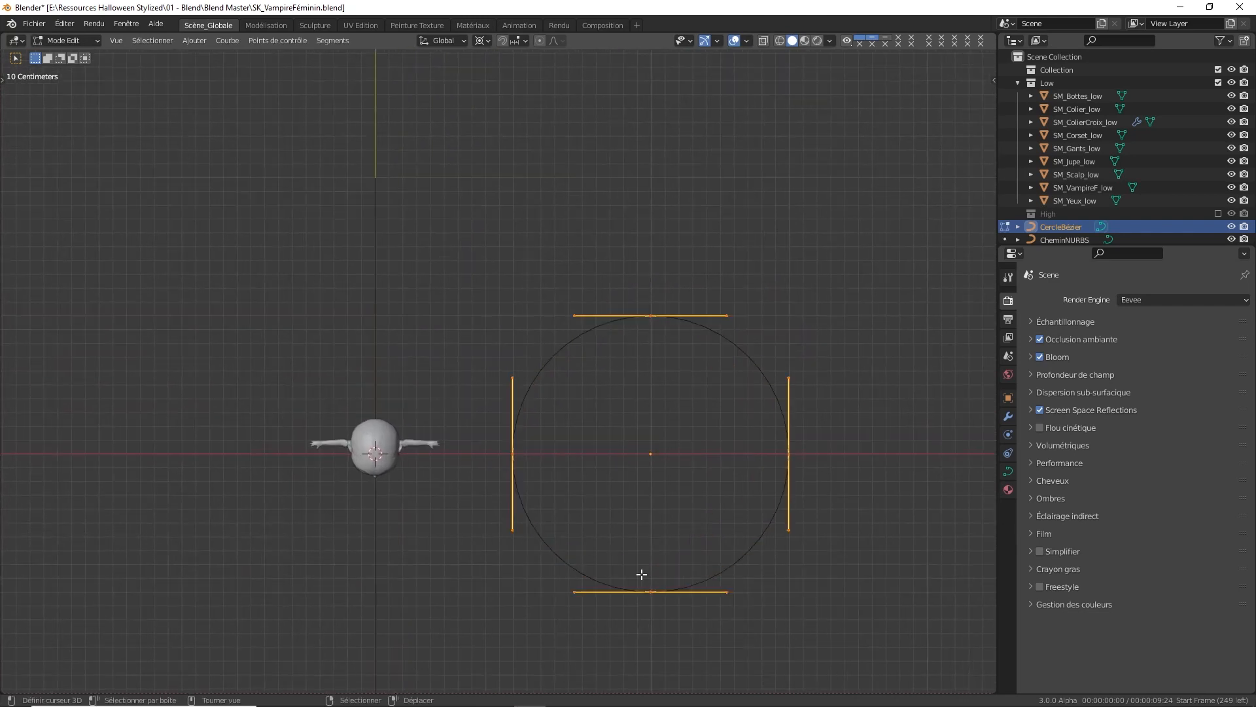
left_click(658, 327)
key("g")
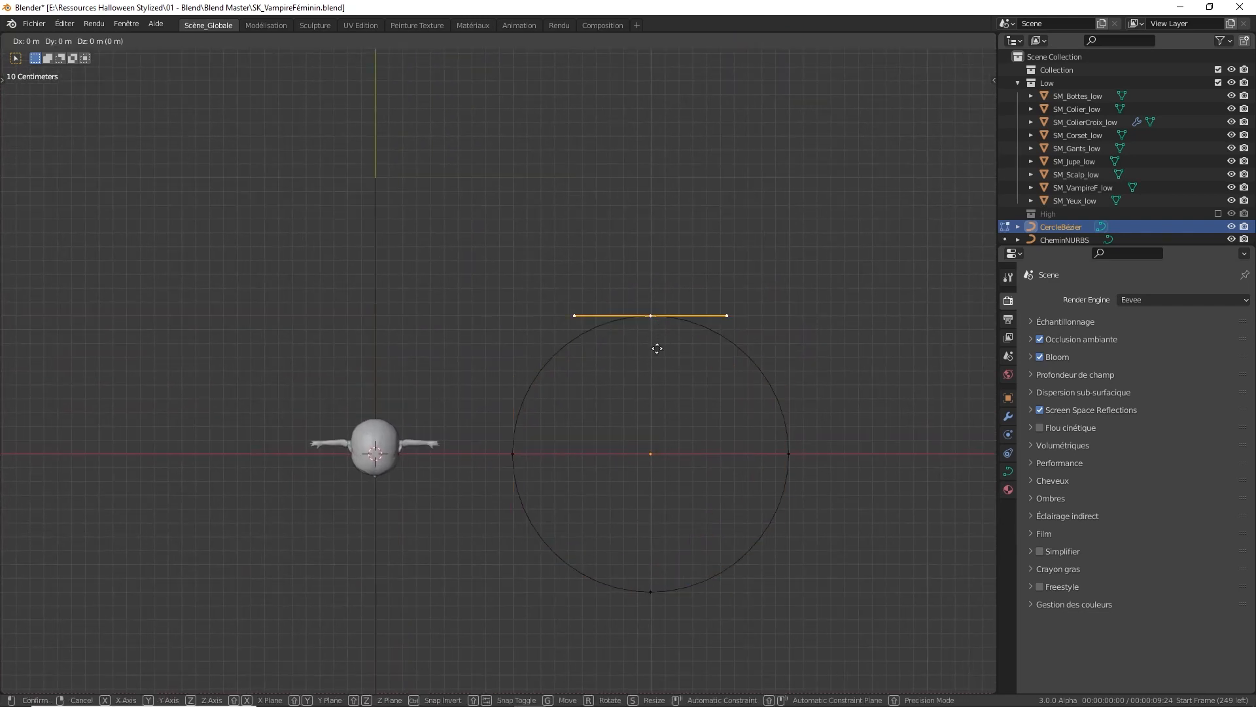
type("y")
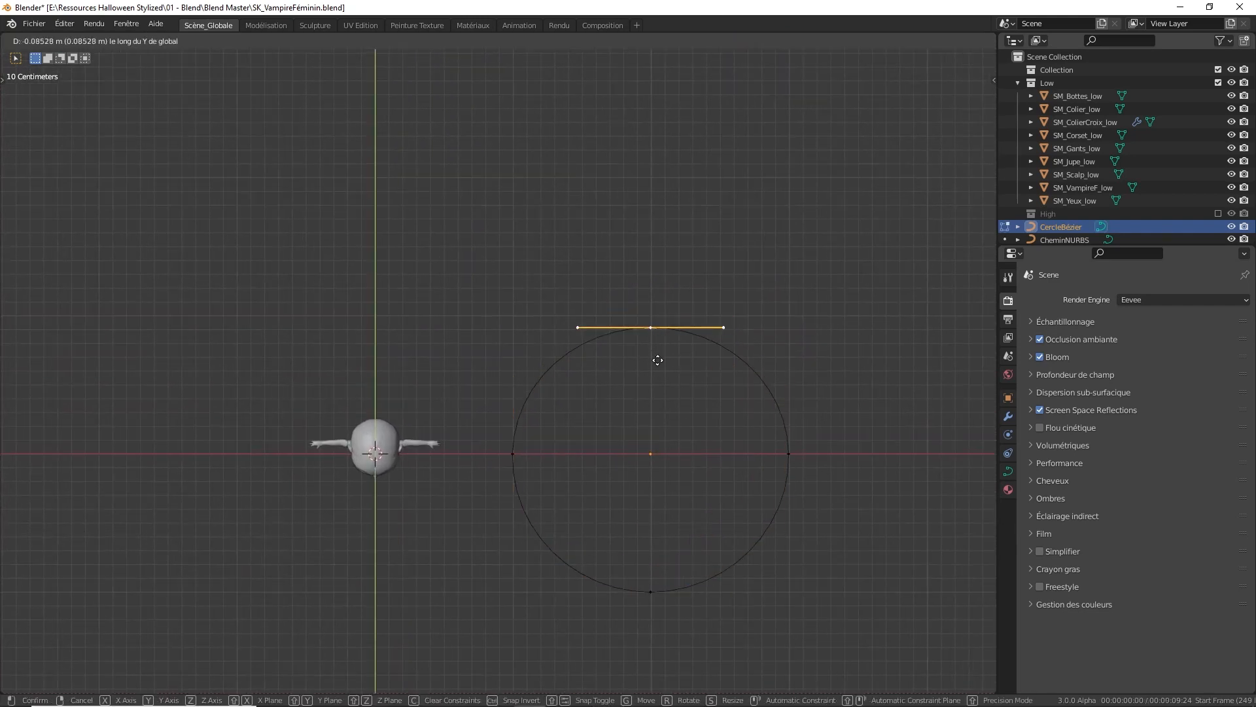
type("01-")
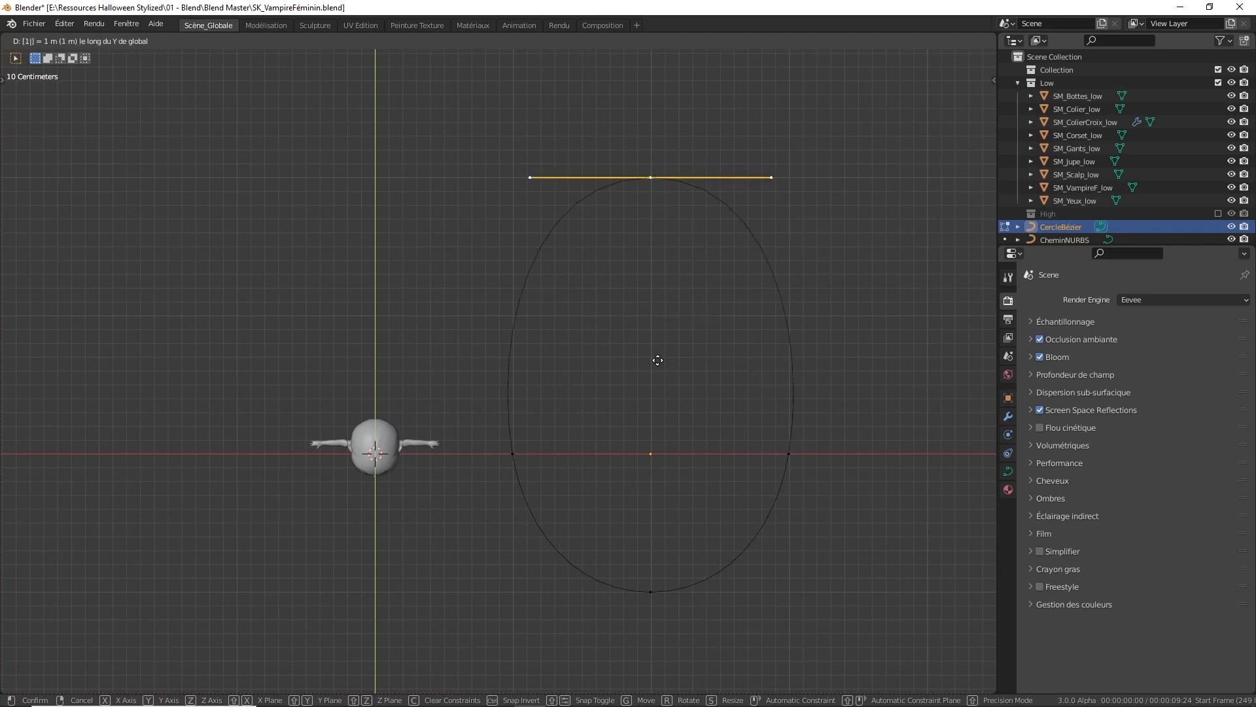
key("Return")
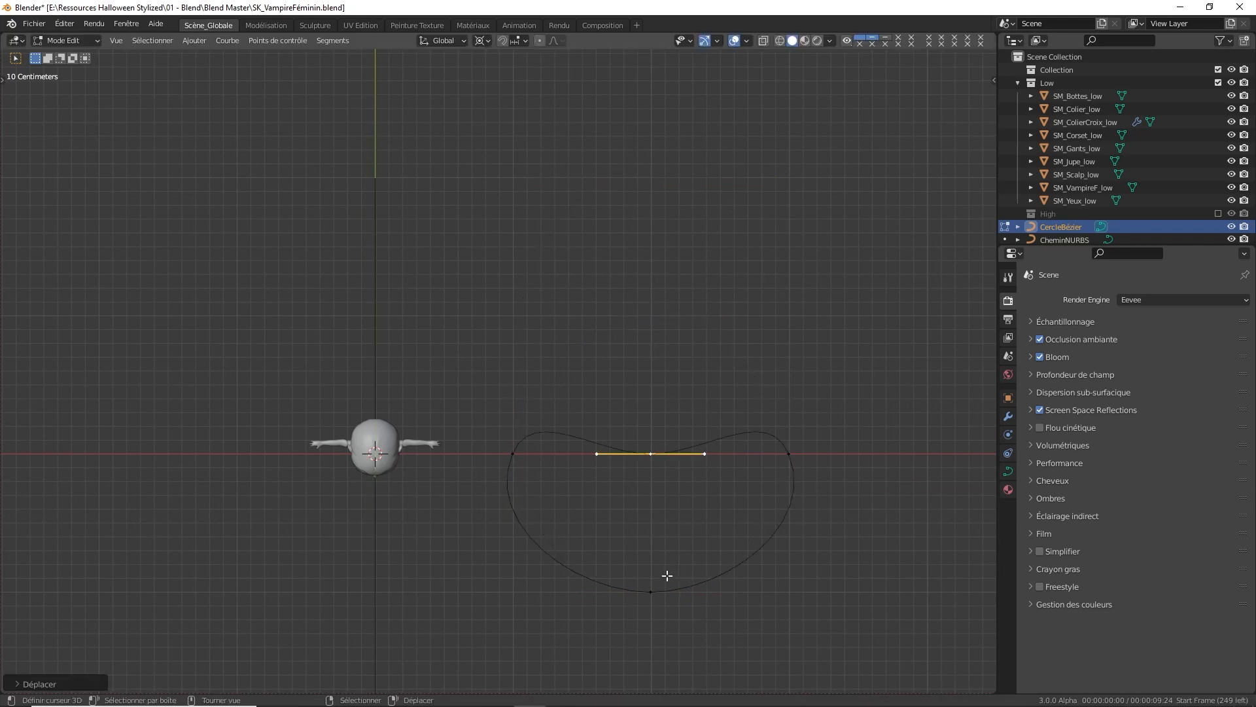
Move the curve's bottom control point 0.5 m along Y
left_click(666, 575)
type("gy0.5")
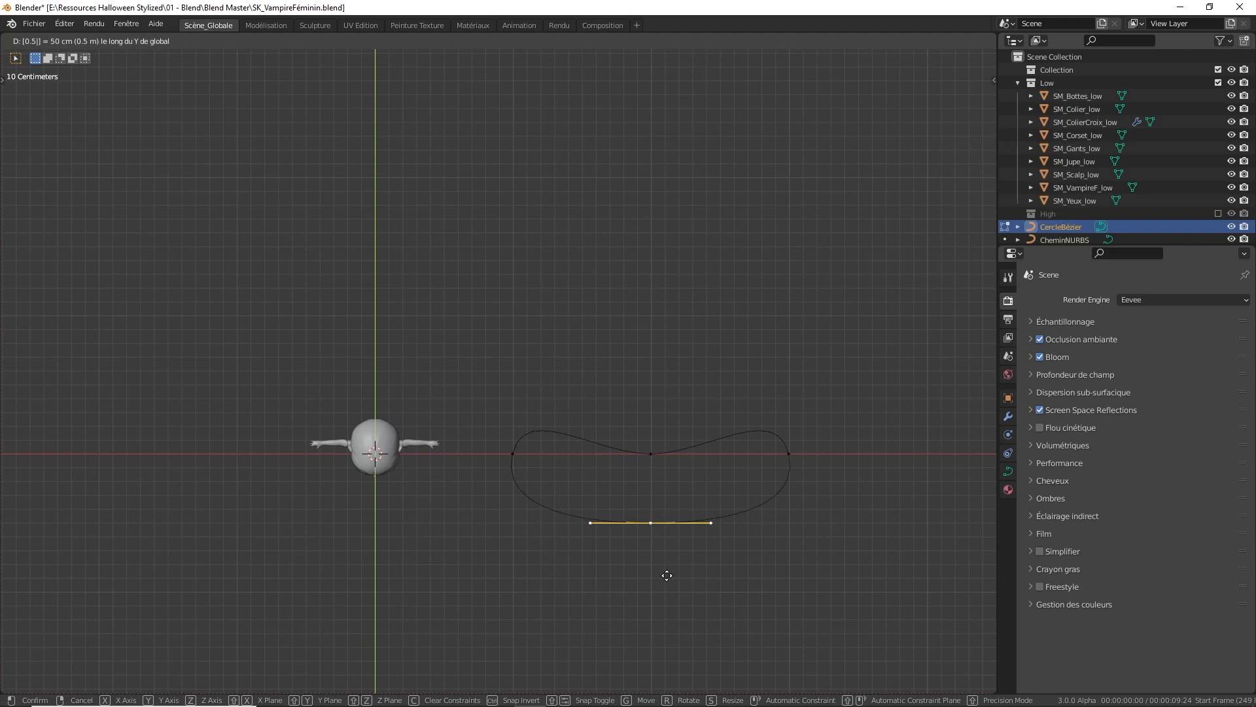
key("Return")
Subdivide the curve's lower segments twice between the left, bottom and right control points
left_click(527, 460)
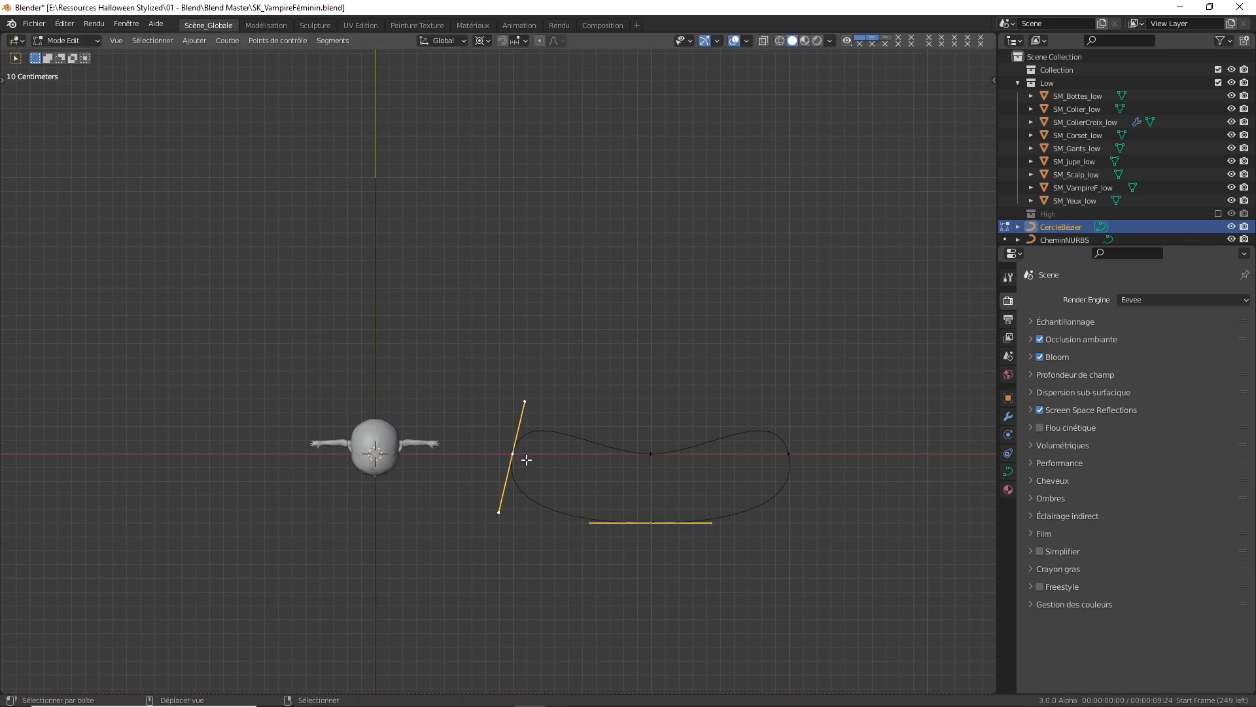
left_click(791, 472, "shift")
right_click(790, 470)
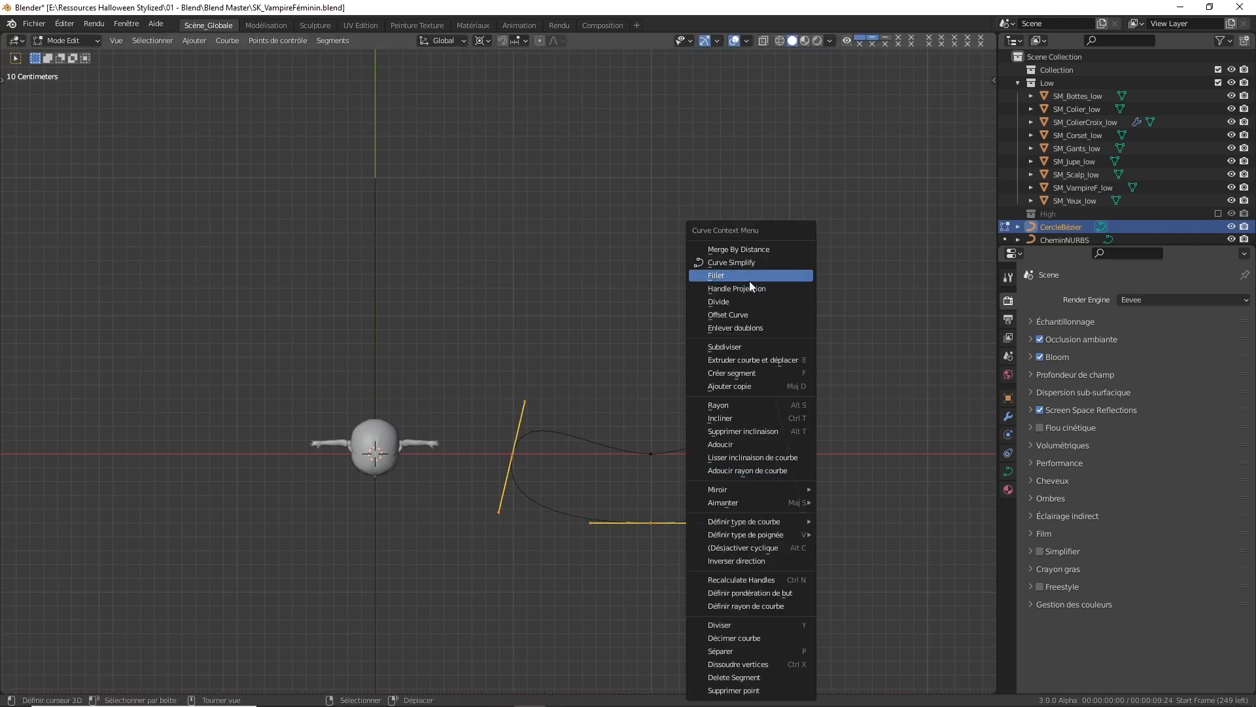
left_click(749, 342)
right_click(747, 342)
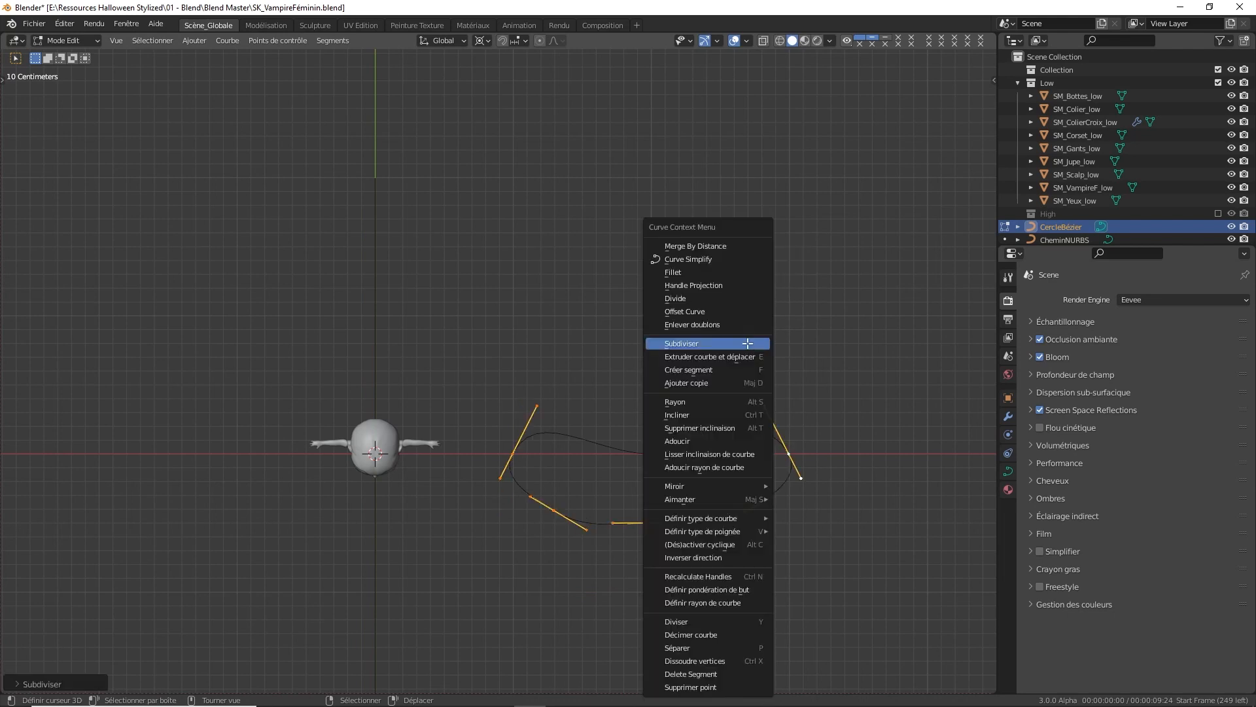
left_click(748, 342)
Move the two lower control points flanking the bottom centre point 0.25 m along Y
left_click(600, 522)
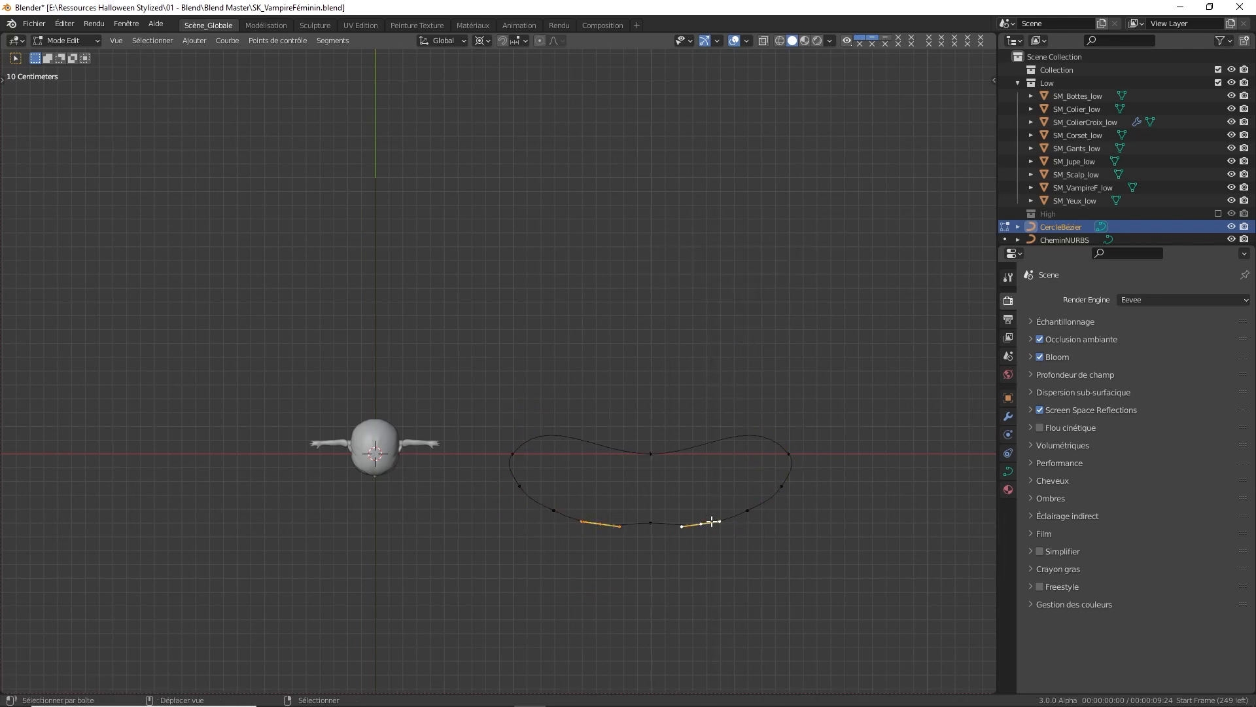
type("gy0.5")
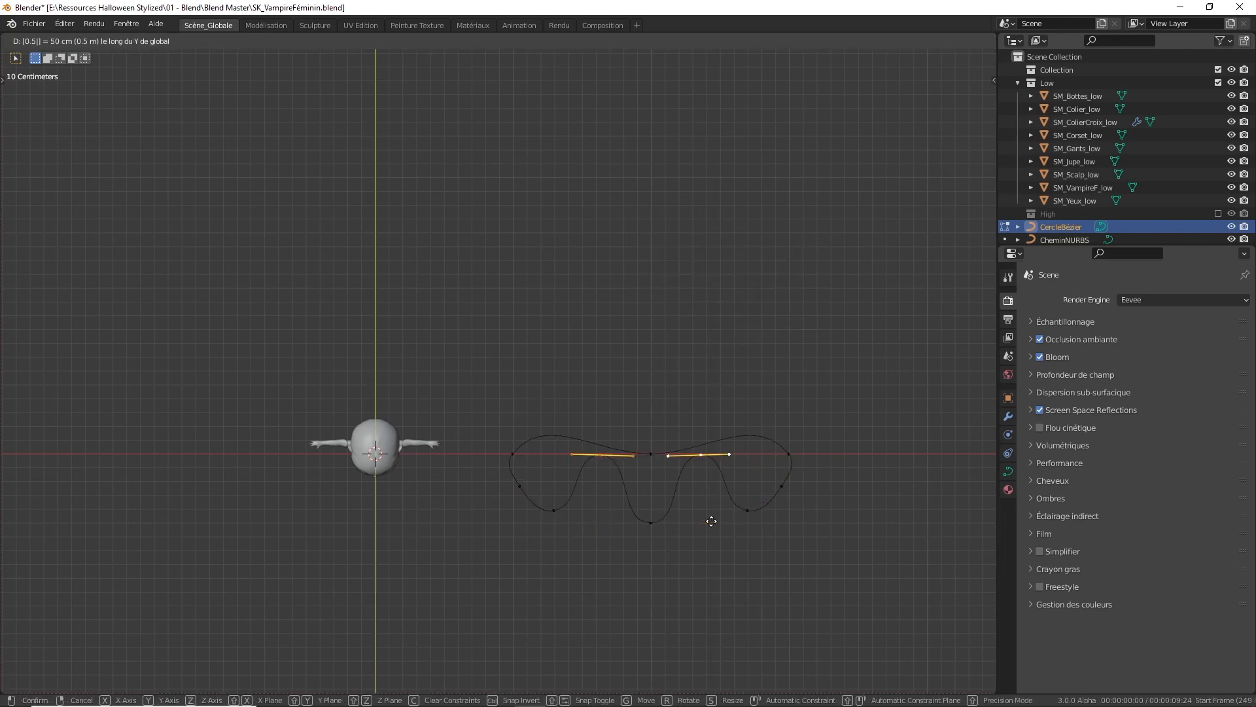
key("BackSpace")
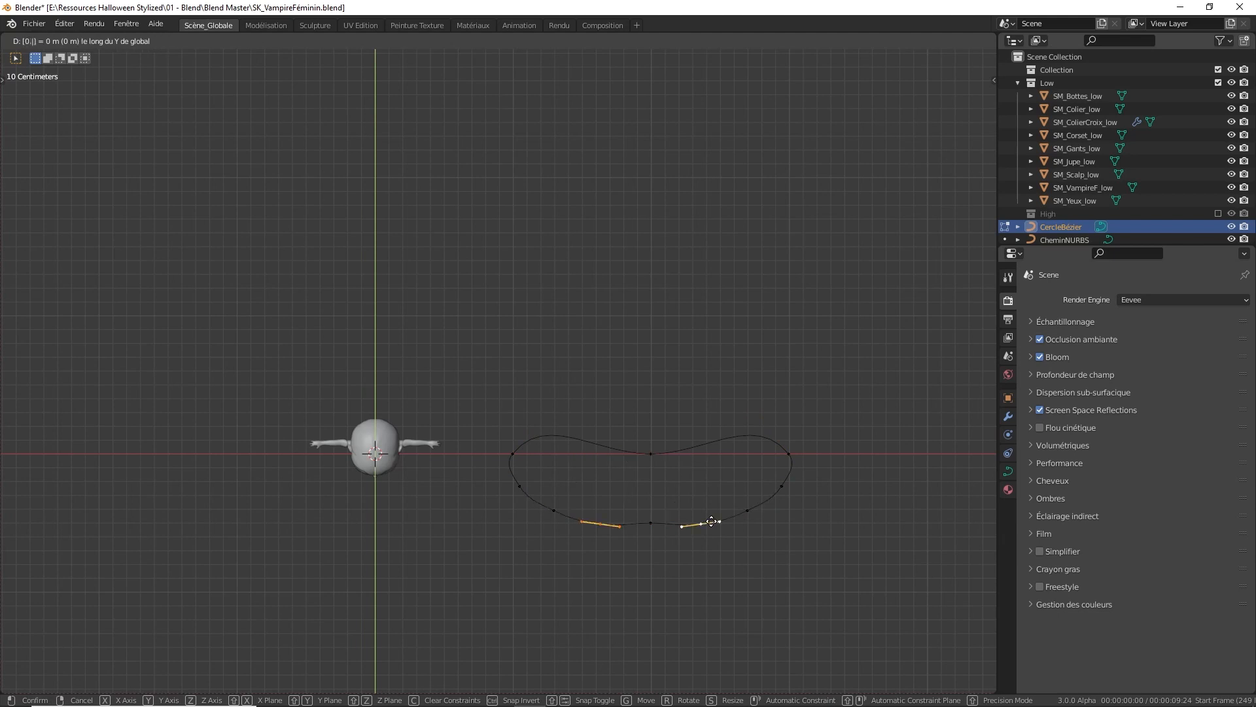
type("25")
key("Return")
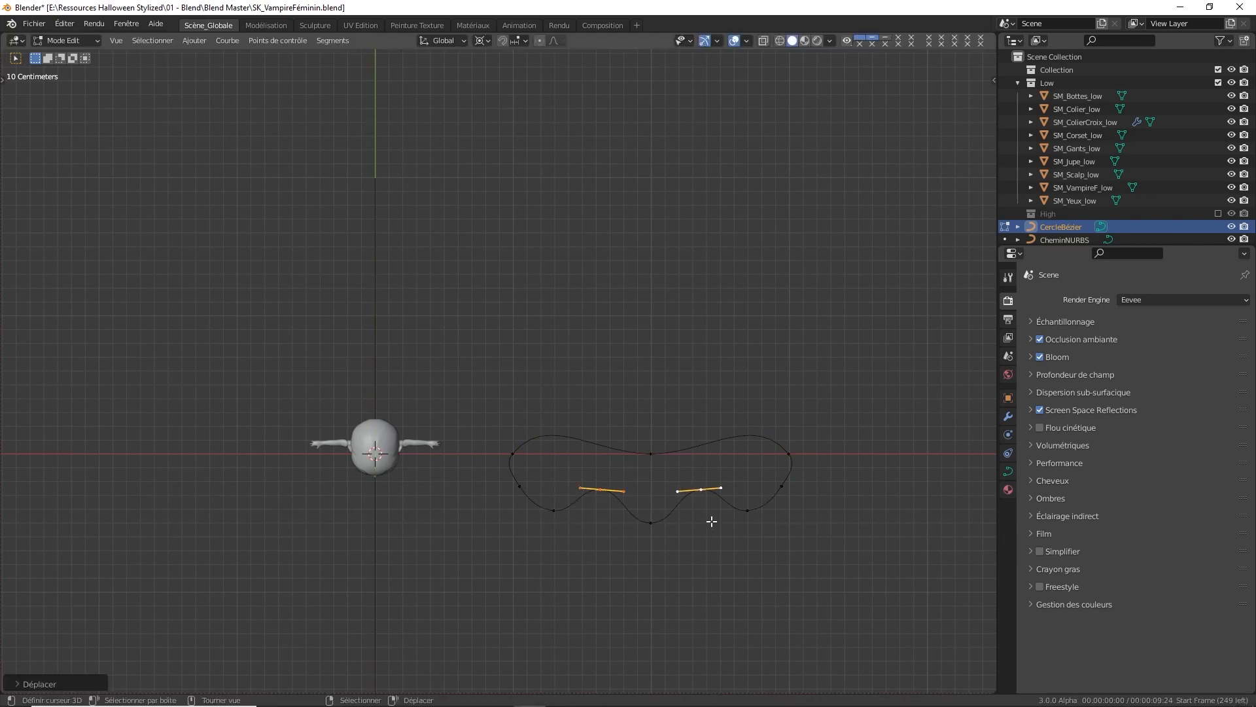
Subdivide the curve's upper segments twice between the left, top centre and right control points
left_click(779, 446)
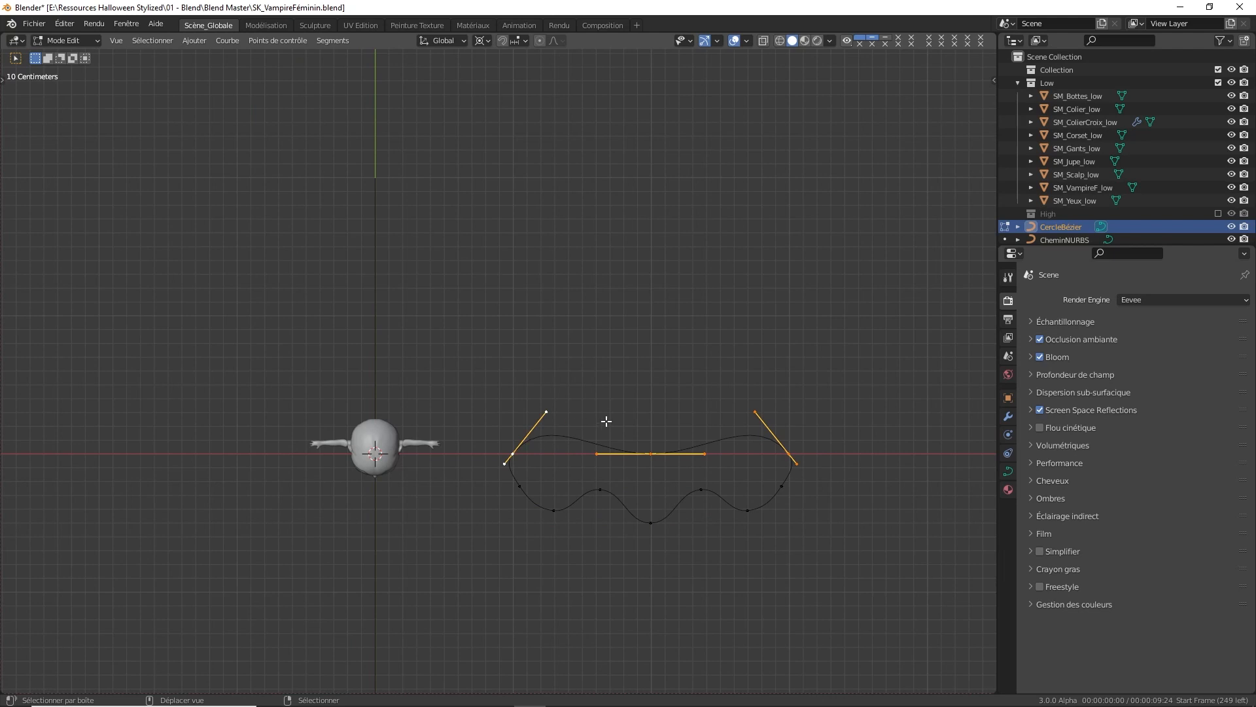
right_click(606, 422)
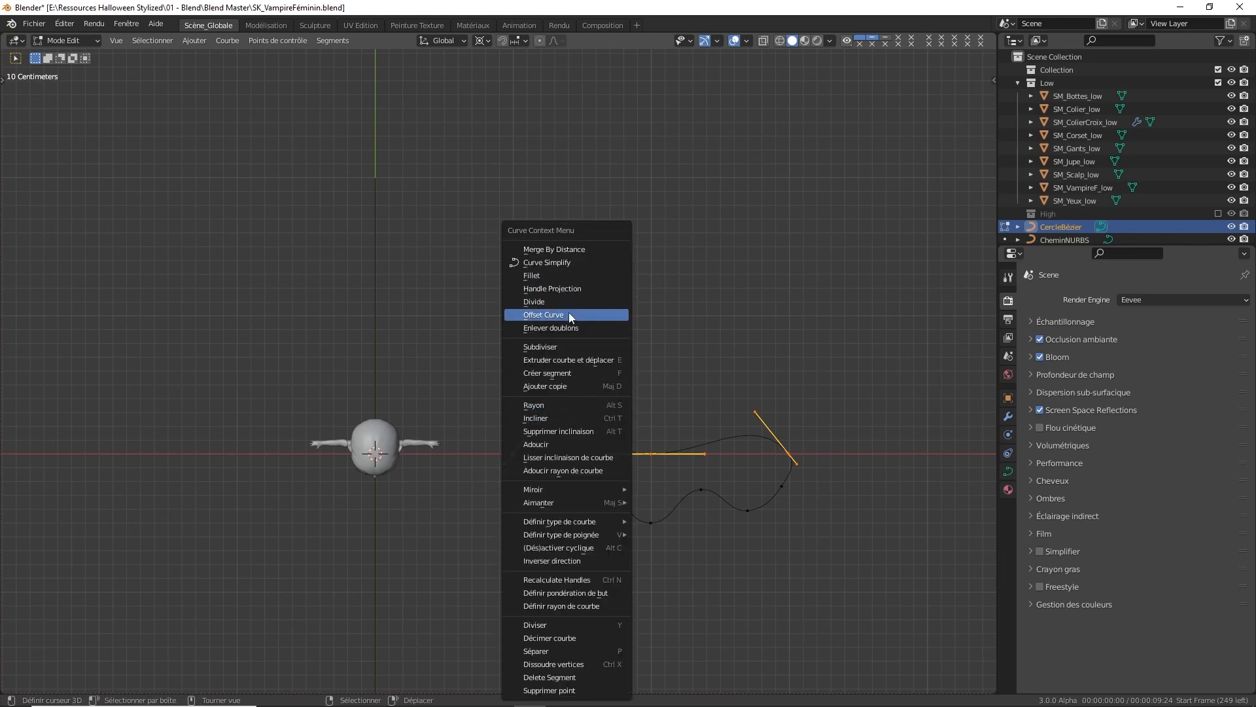
left_click(562, 345)
right_click(562, 344)
left_click(562, 345)
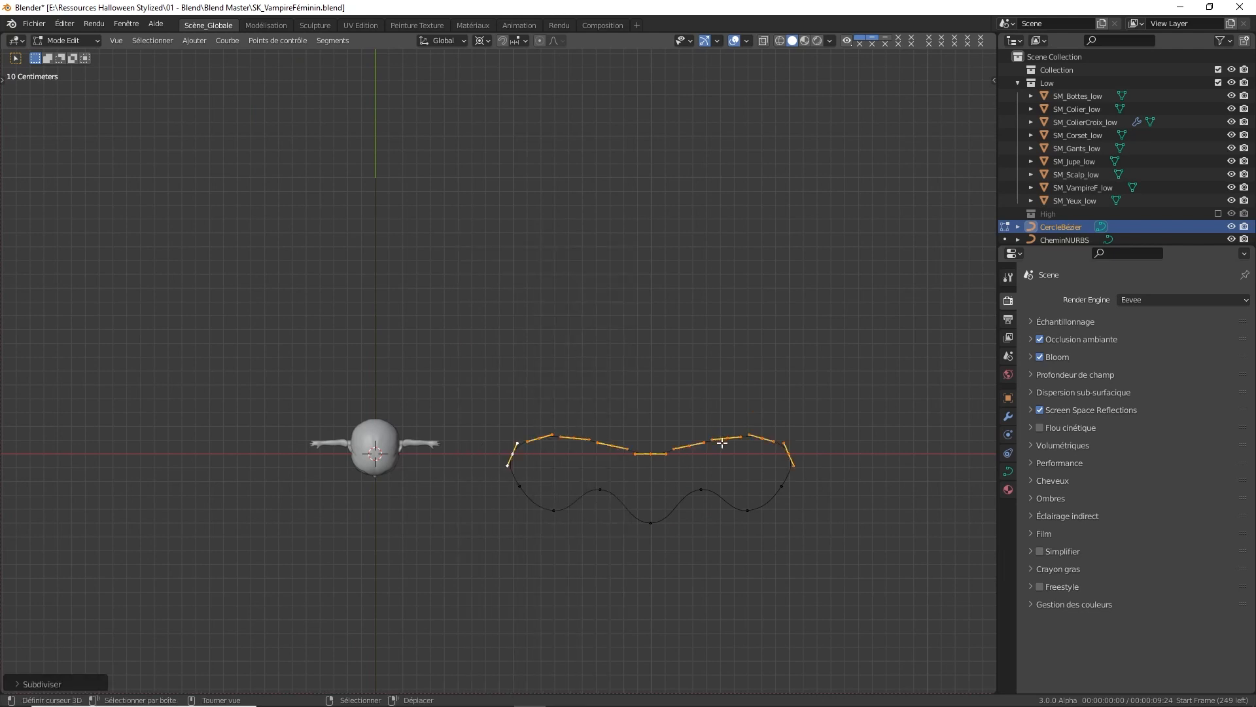
Move the two upper control points flanking the top centre point 0.25 m along Y
left_click(689, 446)
left_click(612, 445, "shift")
type("g")
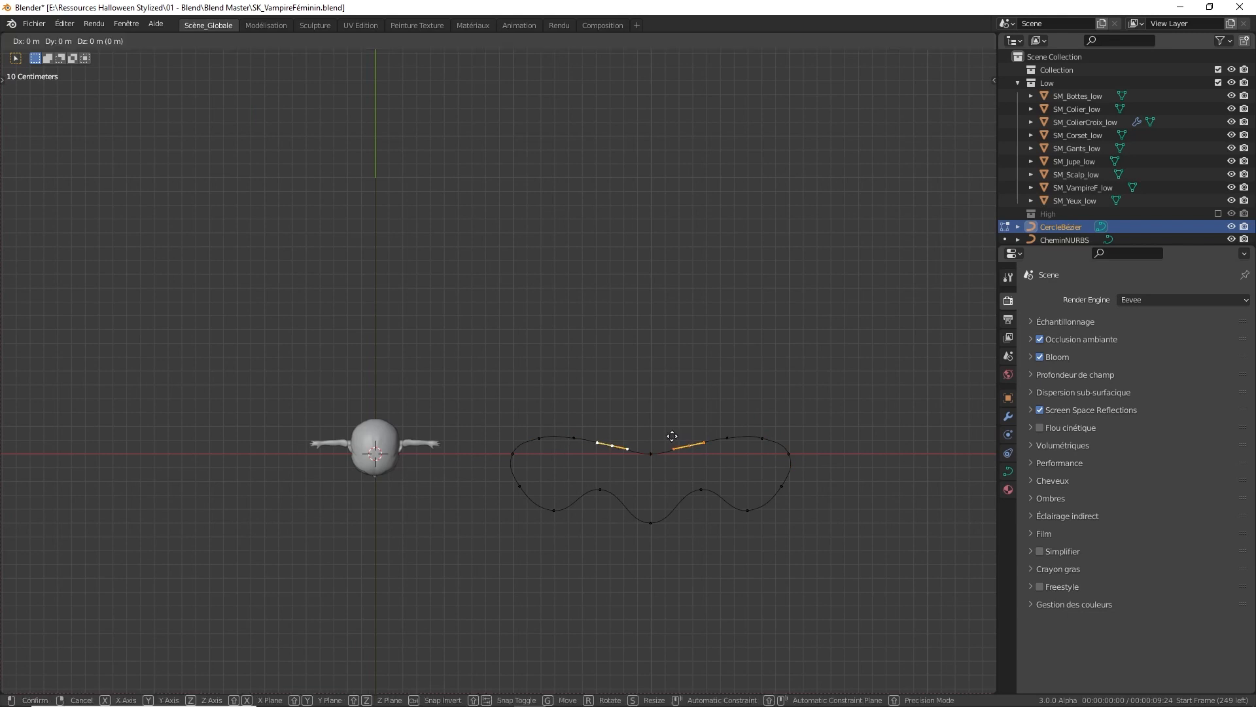
type("y0.25")
key("Return")
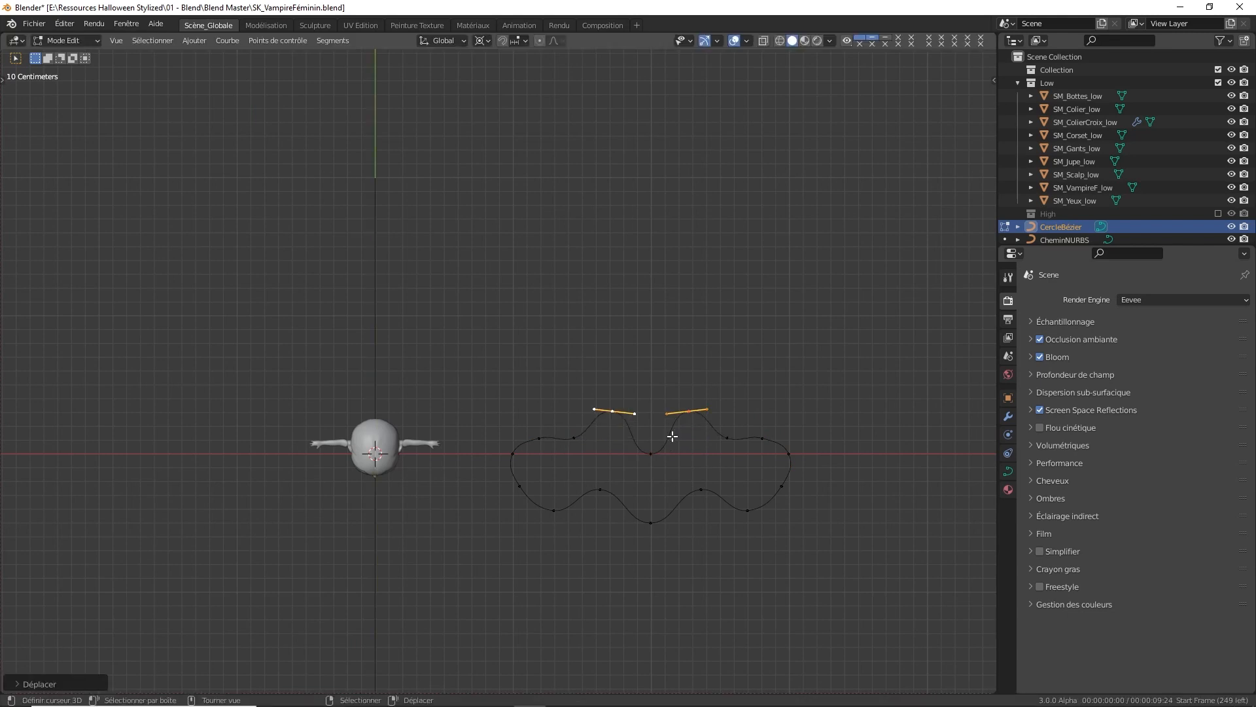
key("Tab")
key("Tab")
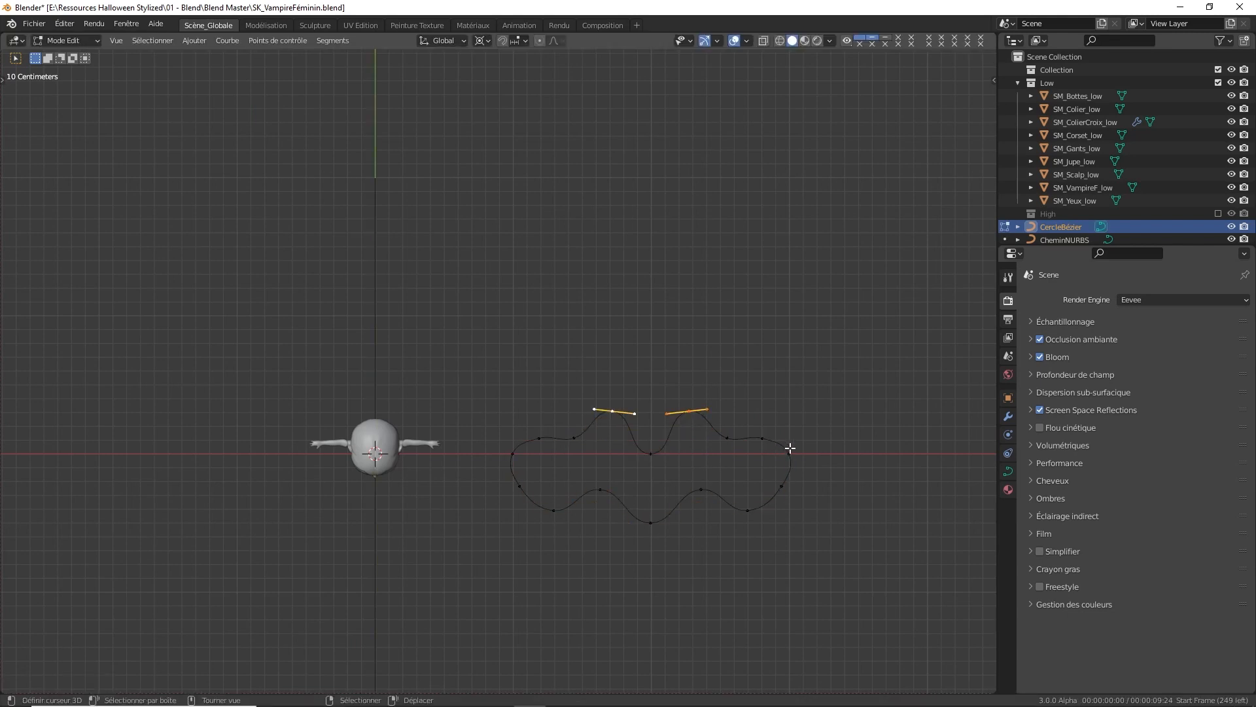
left_click(513, 454, "shift")
key("g")
key("x")
right_click(771, 472)
key("s")
key("x")
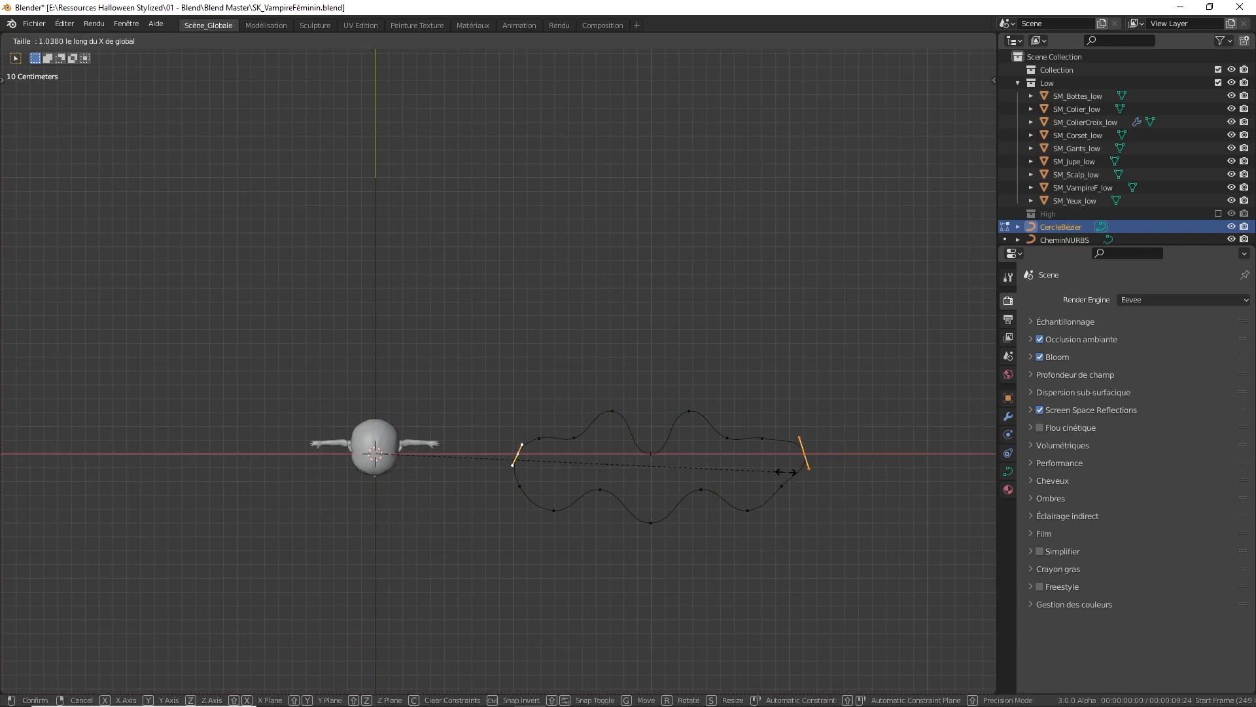
right_click(786, 472)
Try moving the lower handle of the curve's rightmost control point outward along X, and undo that move
key("g")
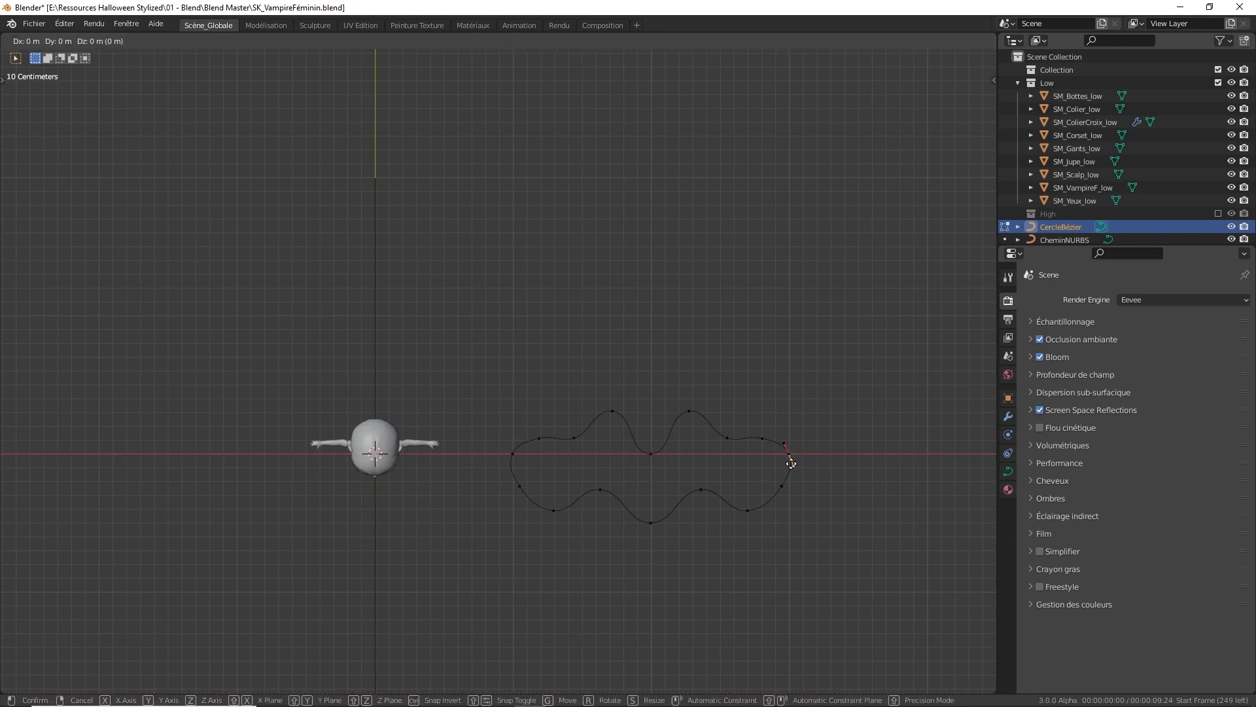
key("x")
left_click(791, 464)
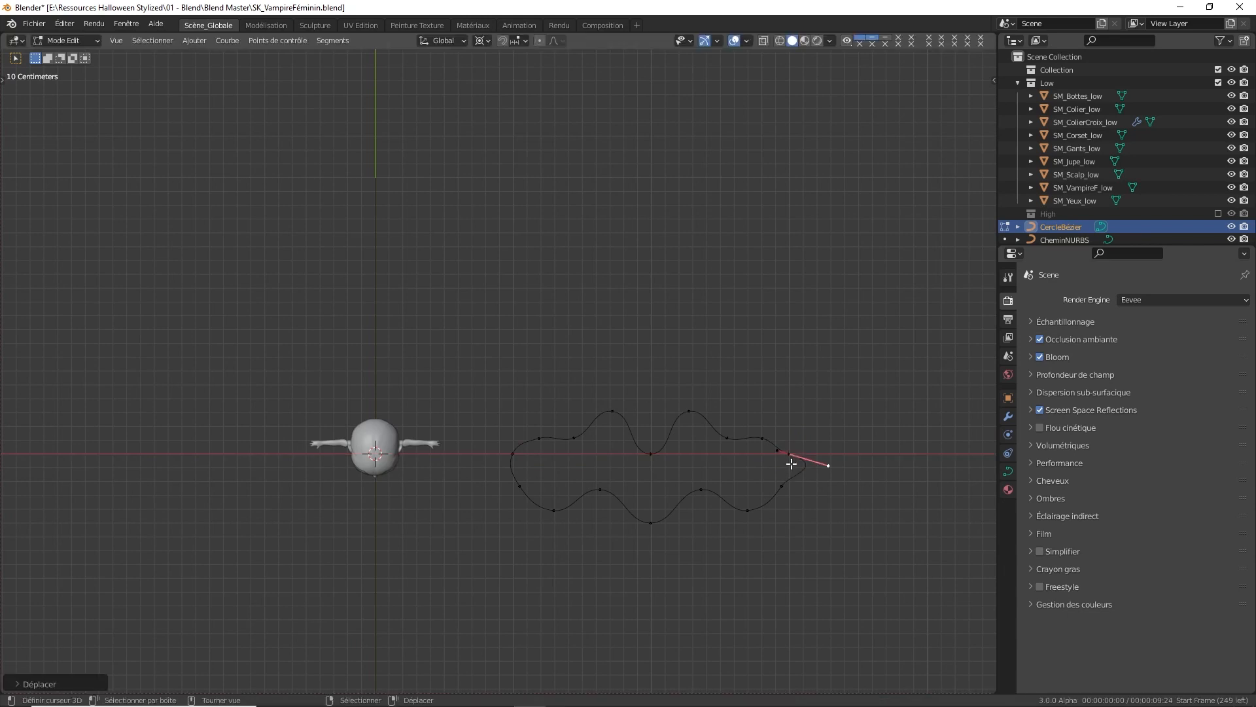
key("ctrl+z")
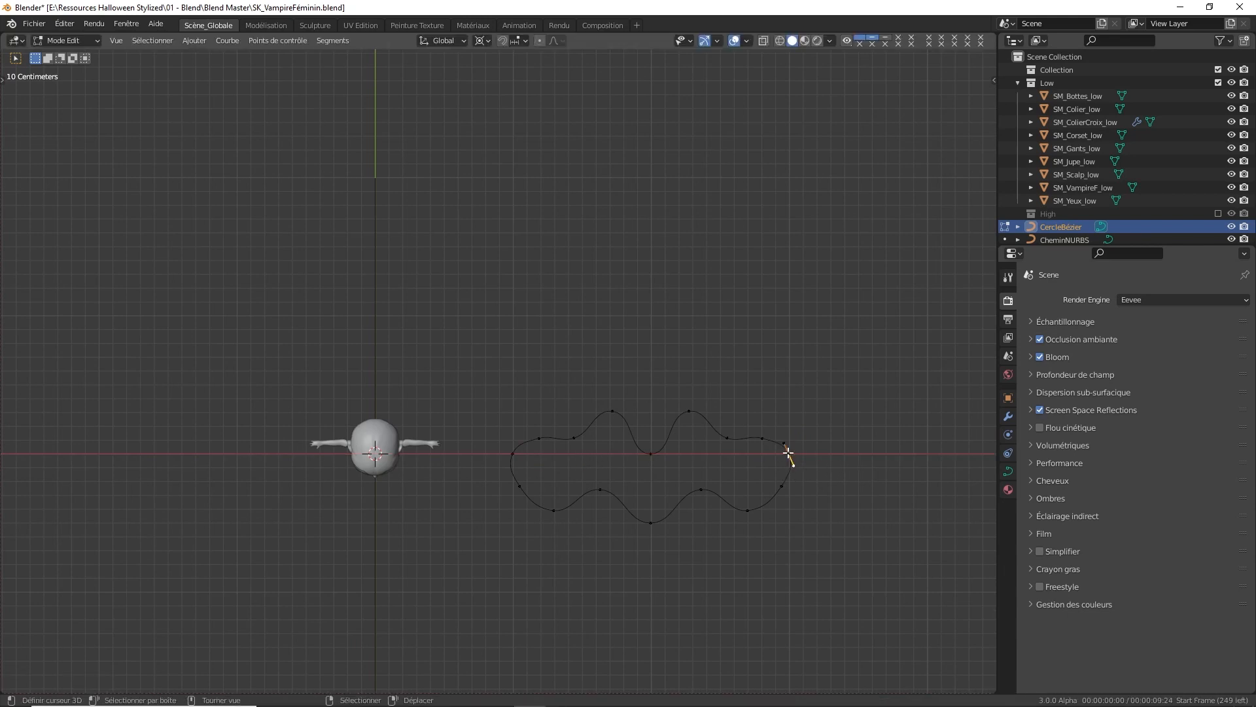
Move the curve's rightmost control point 0.25 m along X
key("g")
key("x")
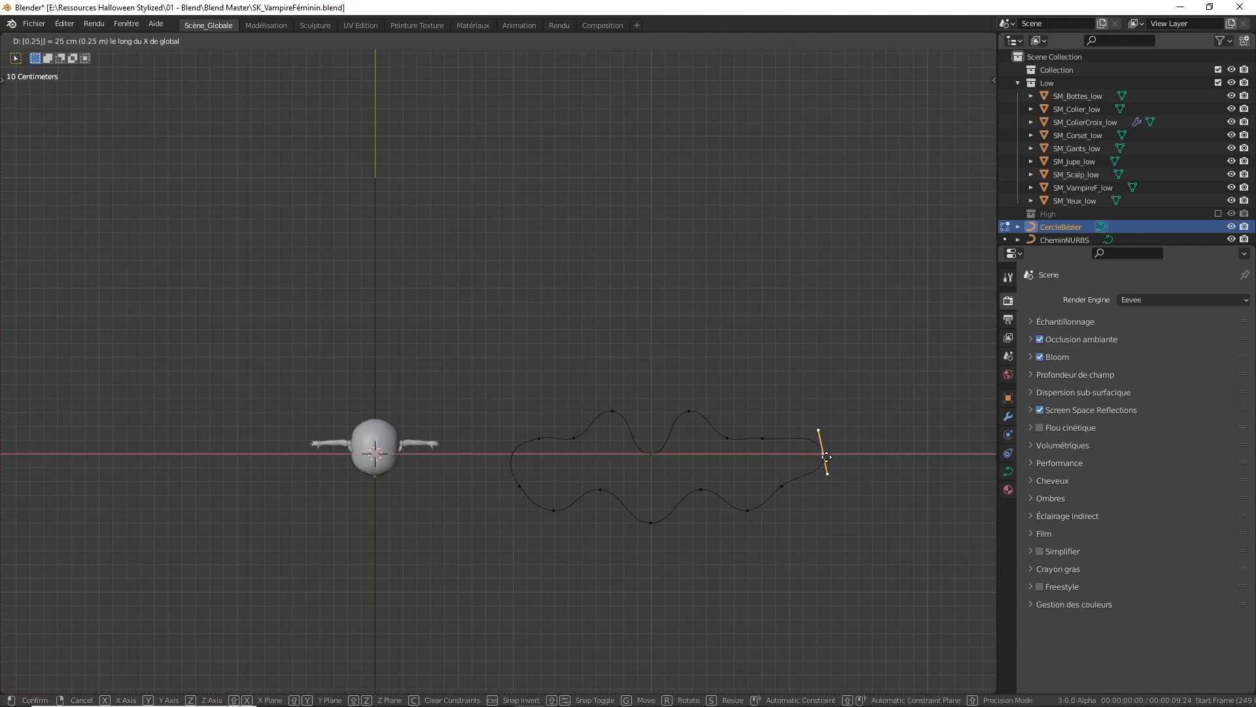
left_click(826, 456)
Move the curve's leftmost control point -0.25 m along X
left_click(517, 456)
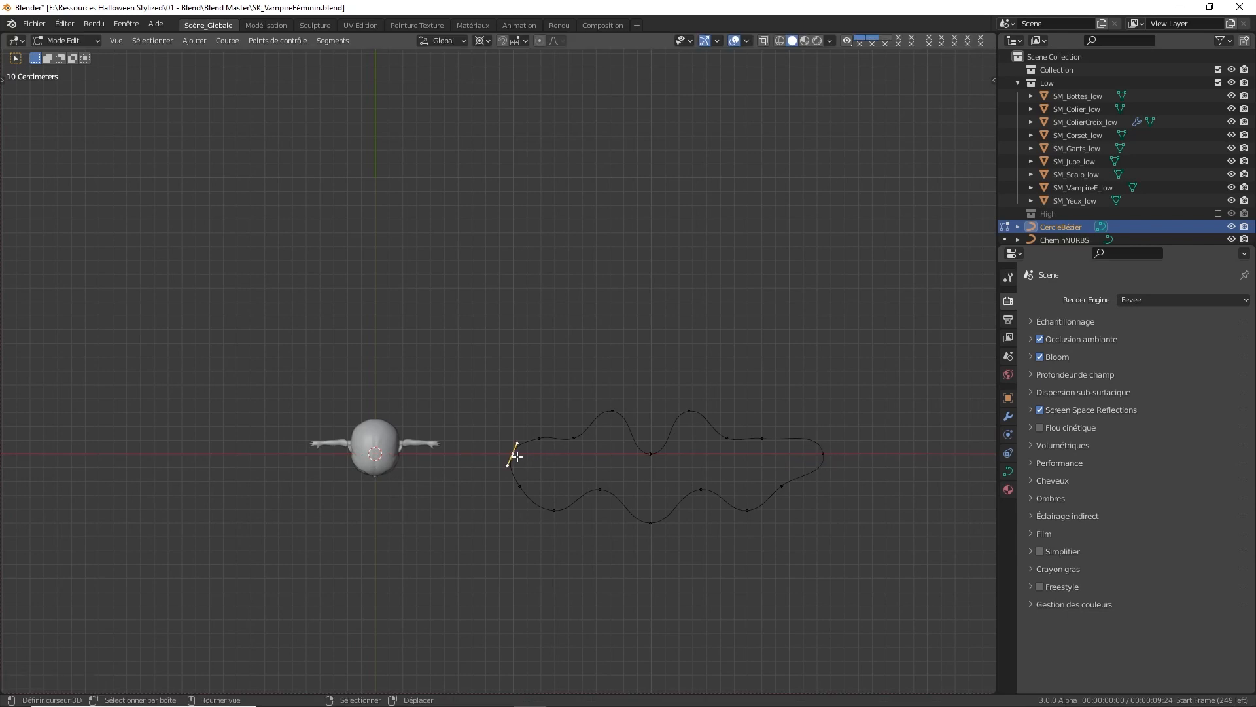
type("gx0.25")
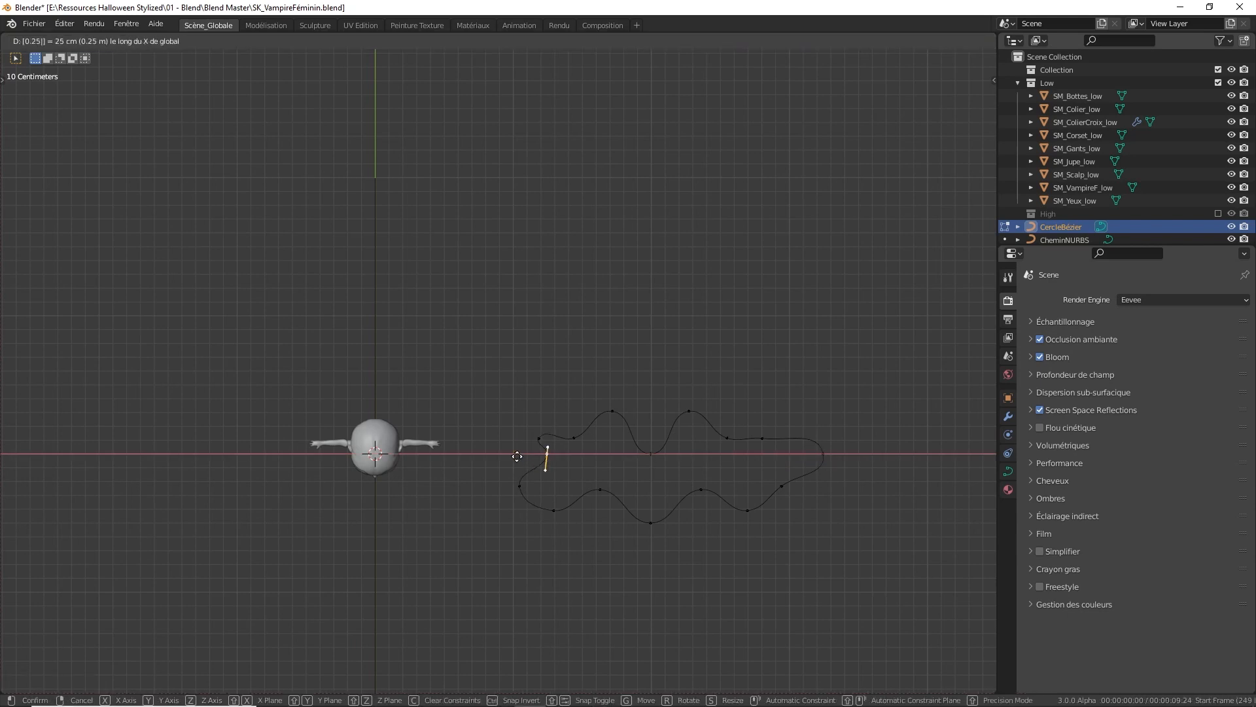
key("minus")
key("Return")
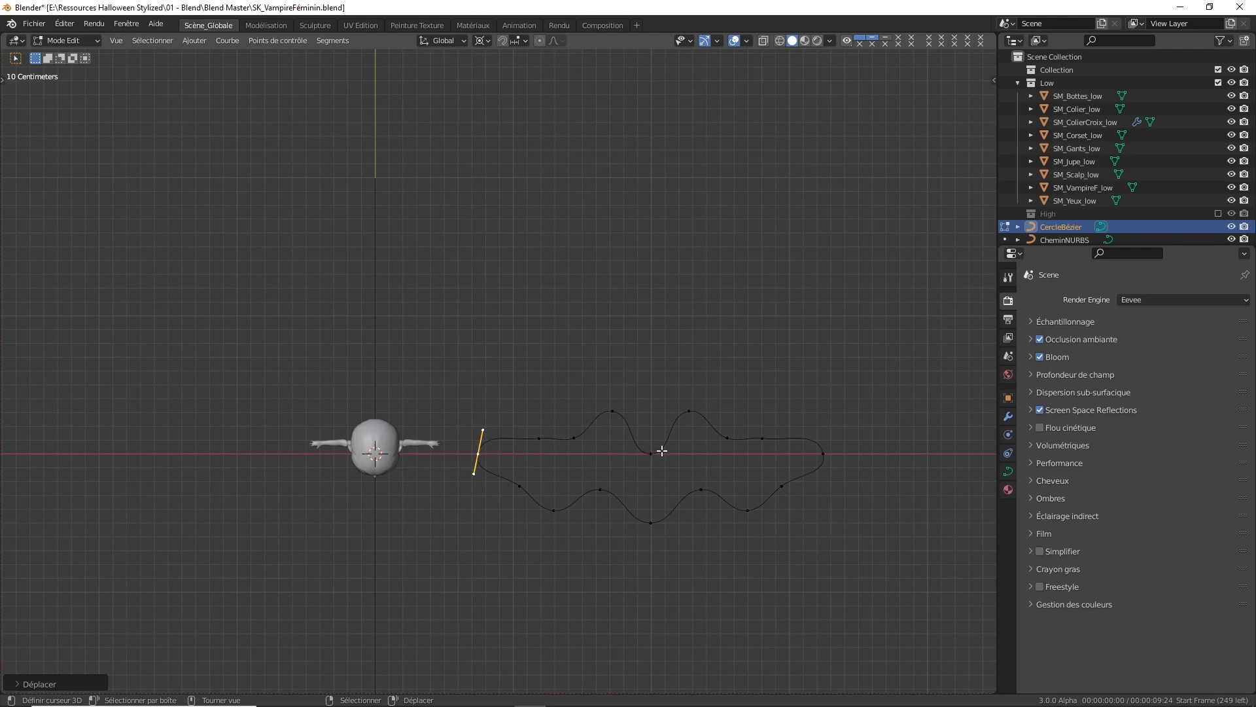
Set the NURBS path's bevel to Object mode with the CercleBézier curve as its profile, and select that profile curve
key("Tab")
mouse_move(556, 455)
middle_mouse_down()
mouse_move(585, 433)
mouse_move(708, 440)
middle_mouse_up()
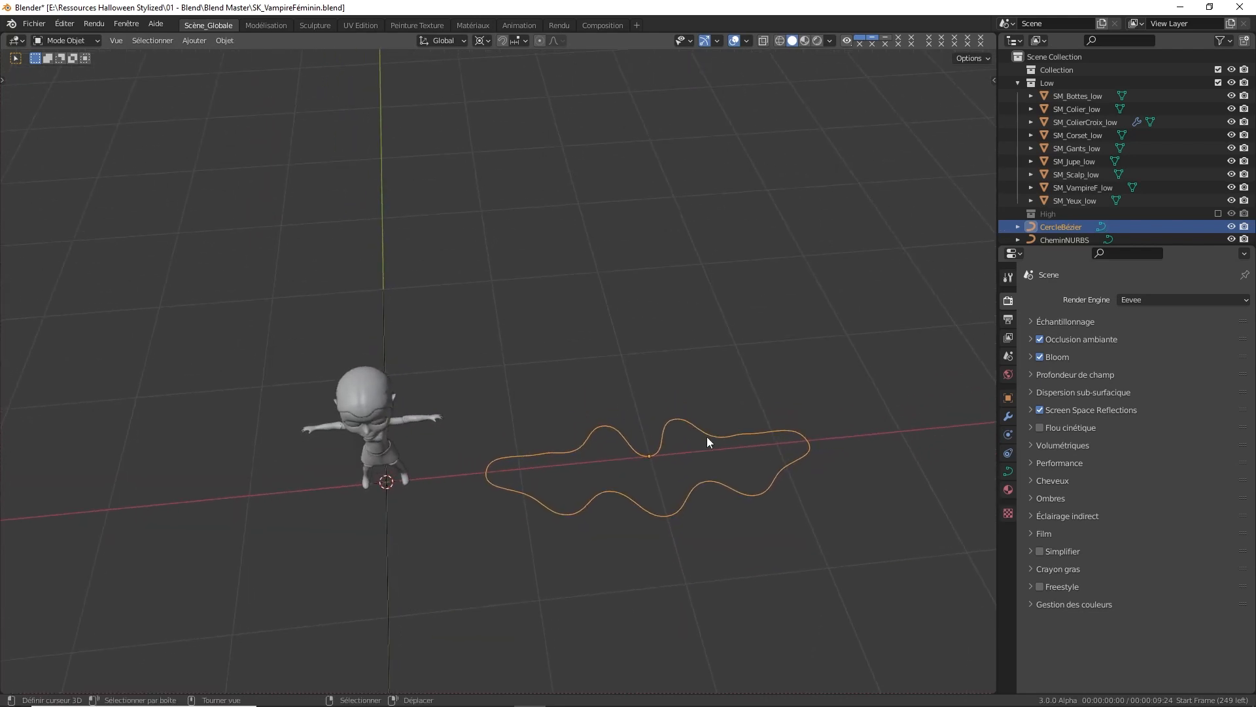
left_click(403, 555)
left_click(1008, 470)
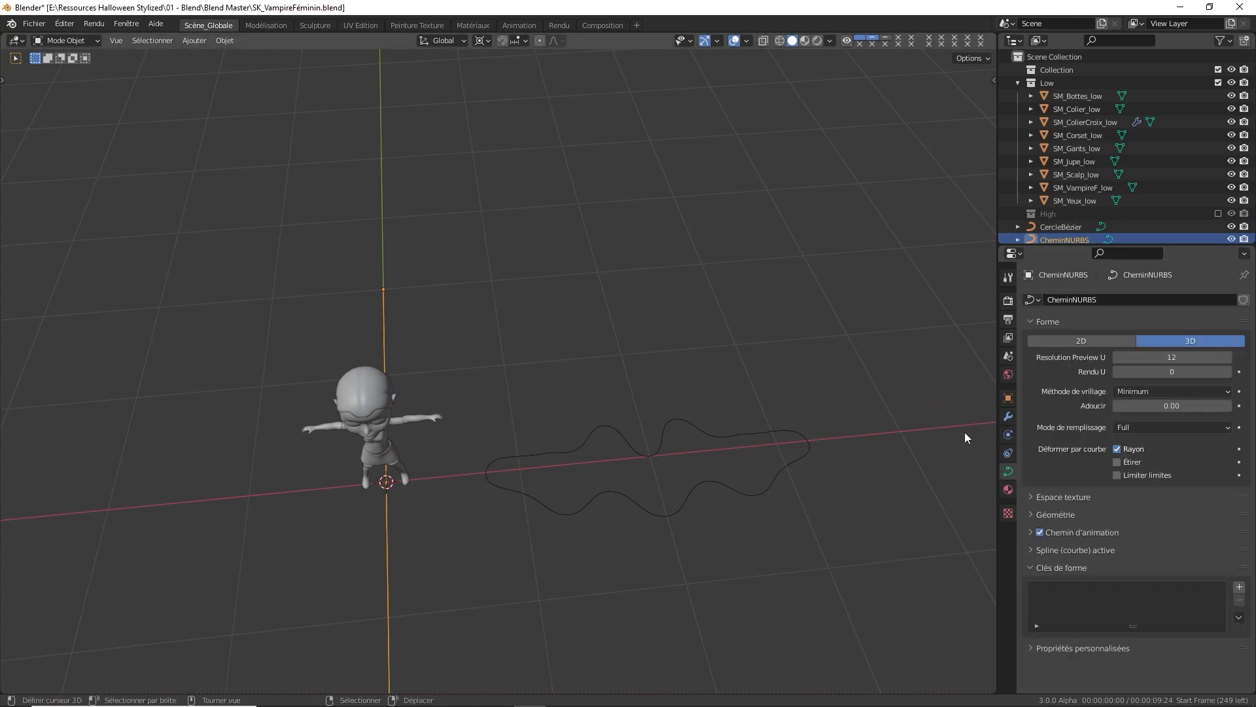
left_click(1031, 515)
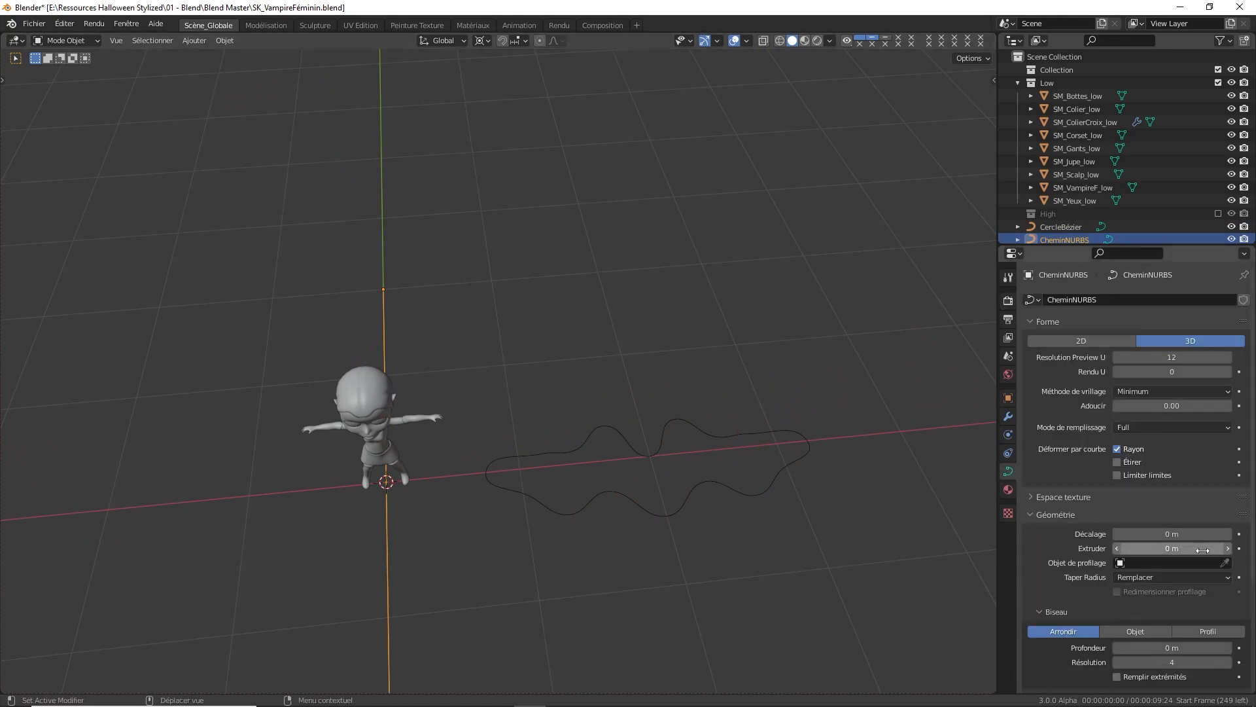
left_click(1152, 632)
left_click(1225, 647)
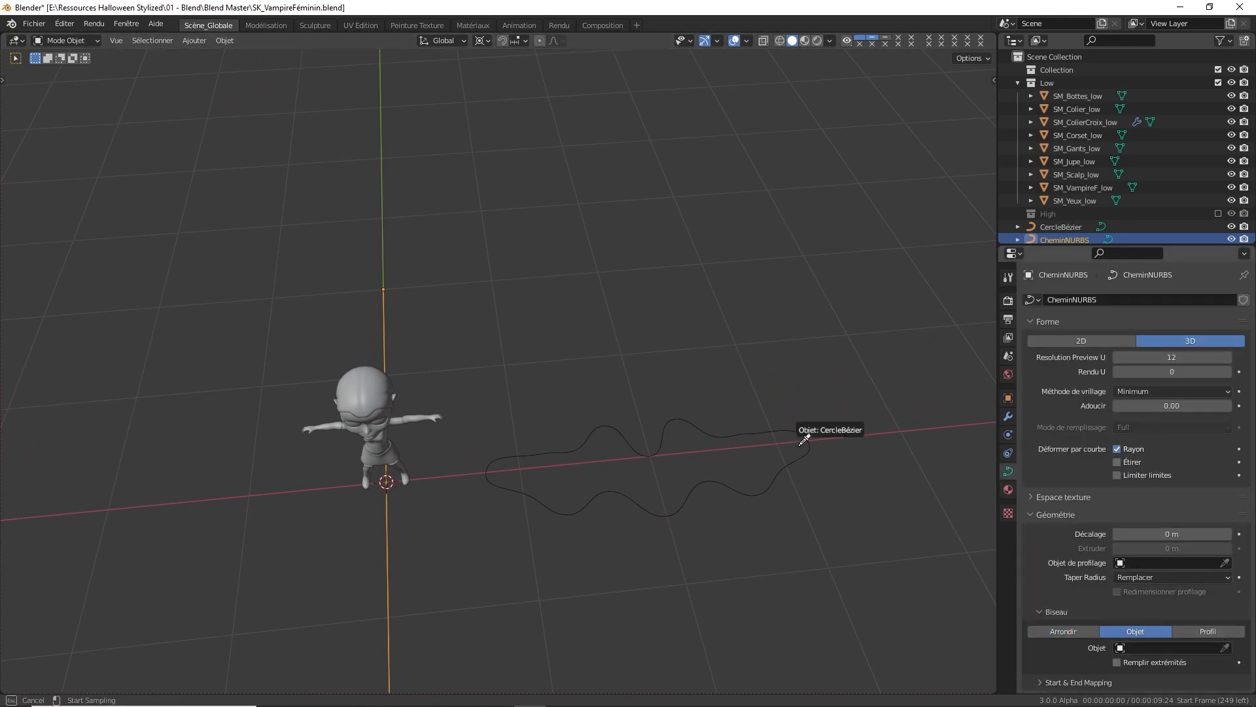
left_click(798, 442)
middle_click_drag(515, 517, 589, 435)
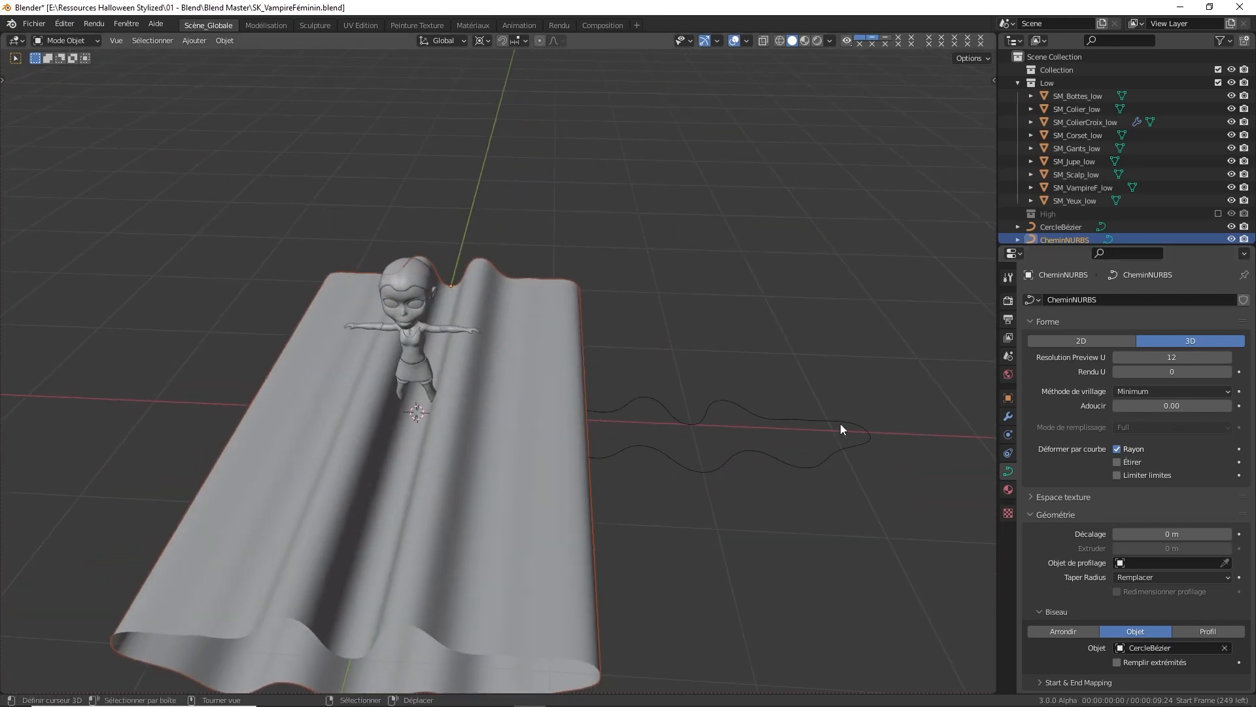
left_click(872, 428)
key("s")
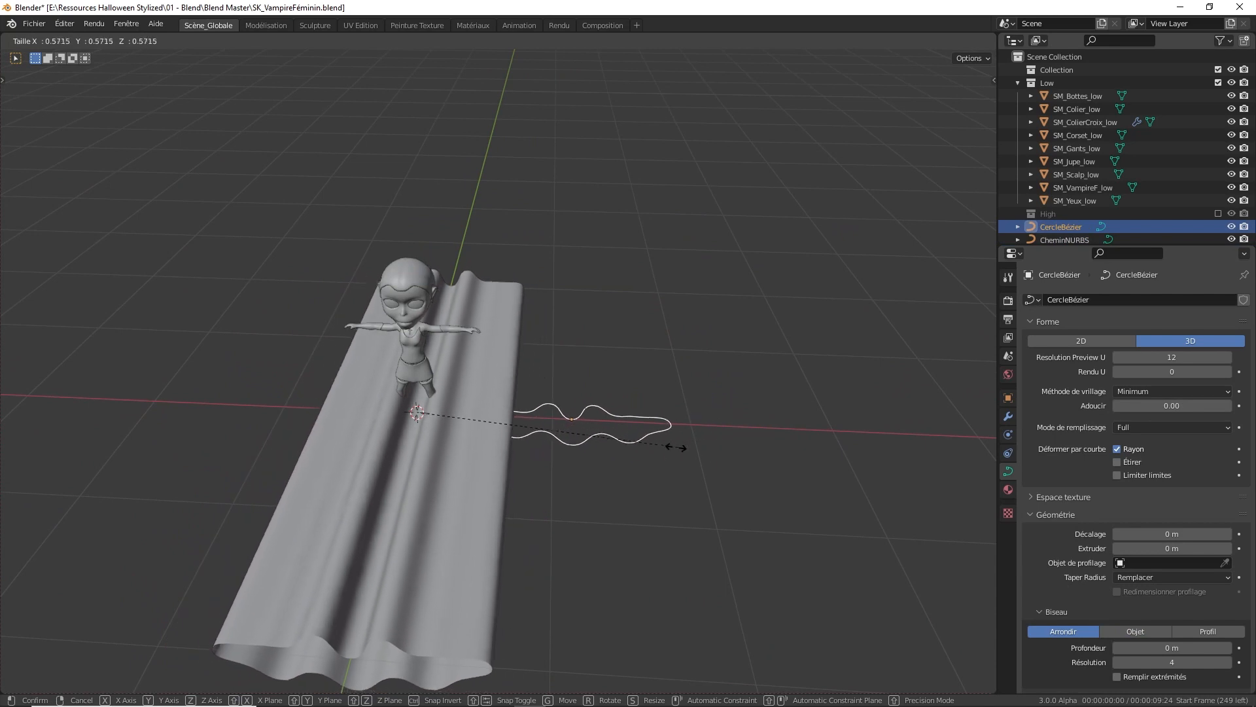
left_click(592, 452)
key("g")
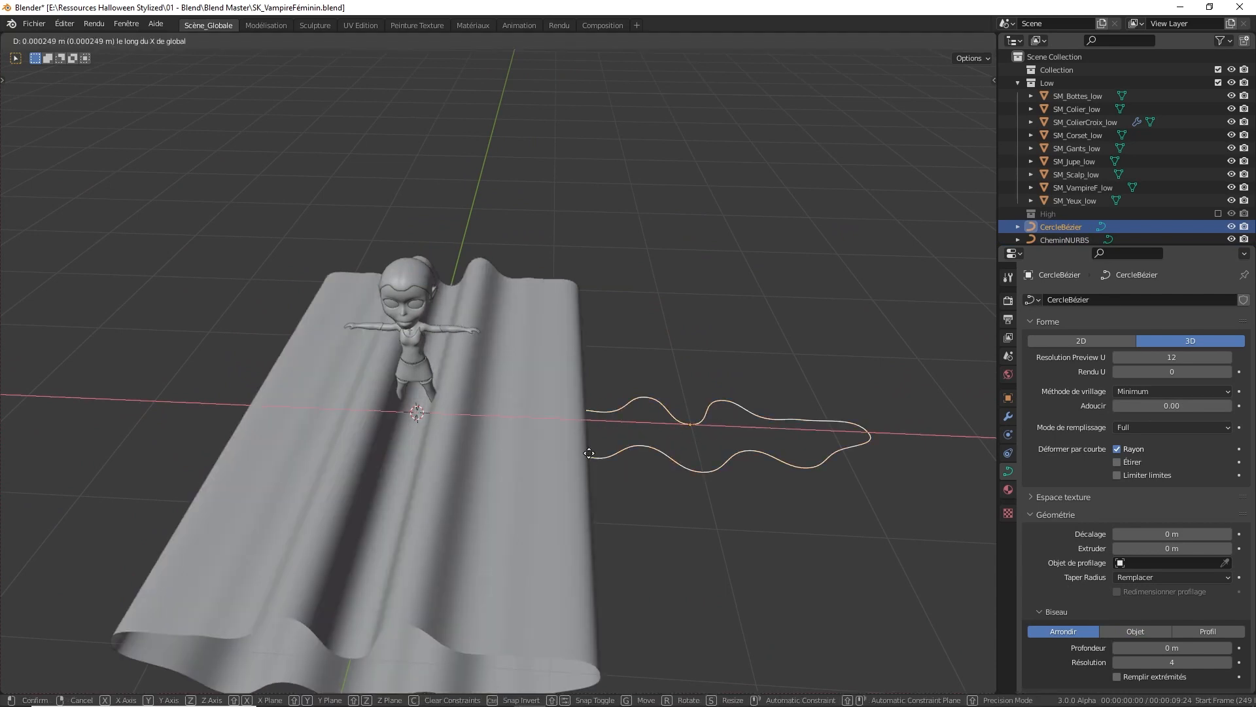
right_click(759, 446)
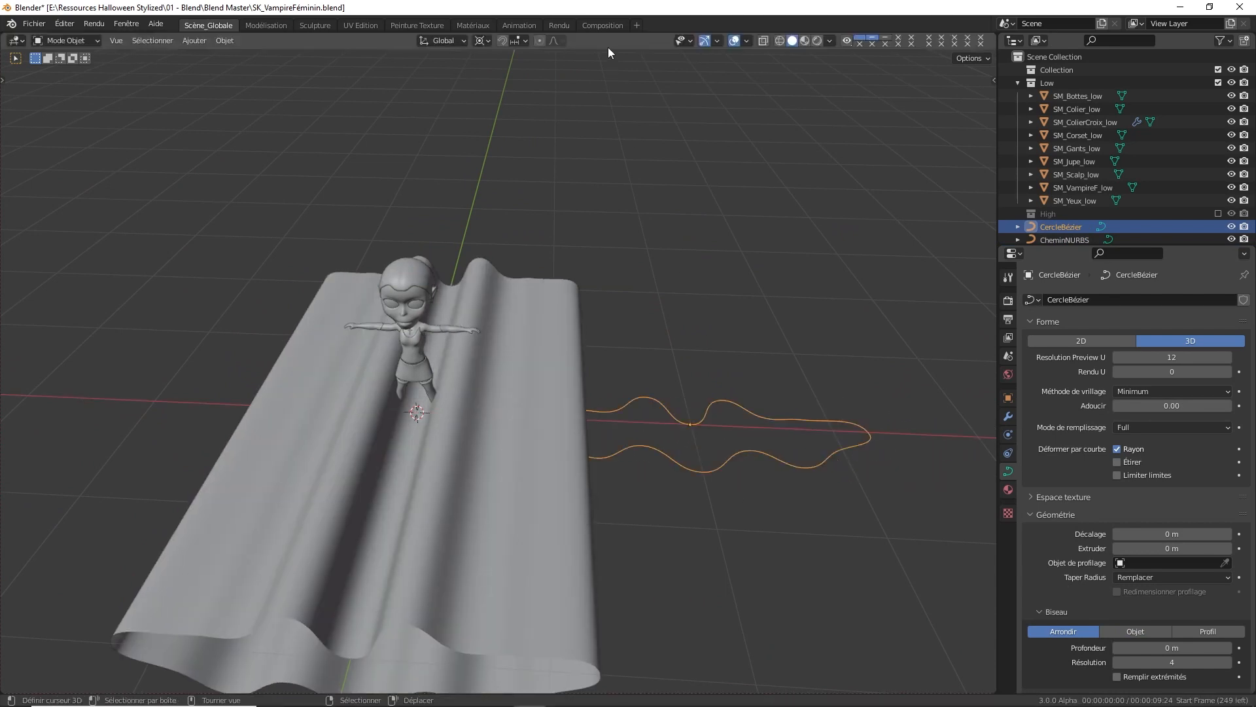
Switch the transform pivot from the 3D cursor to the selection's own centre and scale the CercleBézier profile down to make the beveled strip narrow
left_click(482, 40)
left_click(501, 96)
middle_click_drag(794, 250, 625, 248, "shift")
key("s")
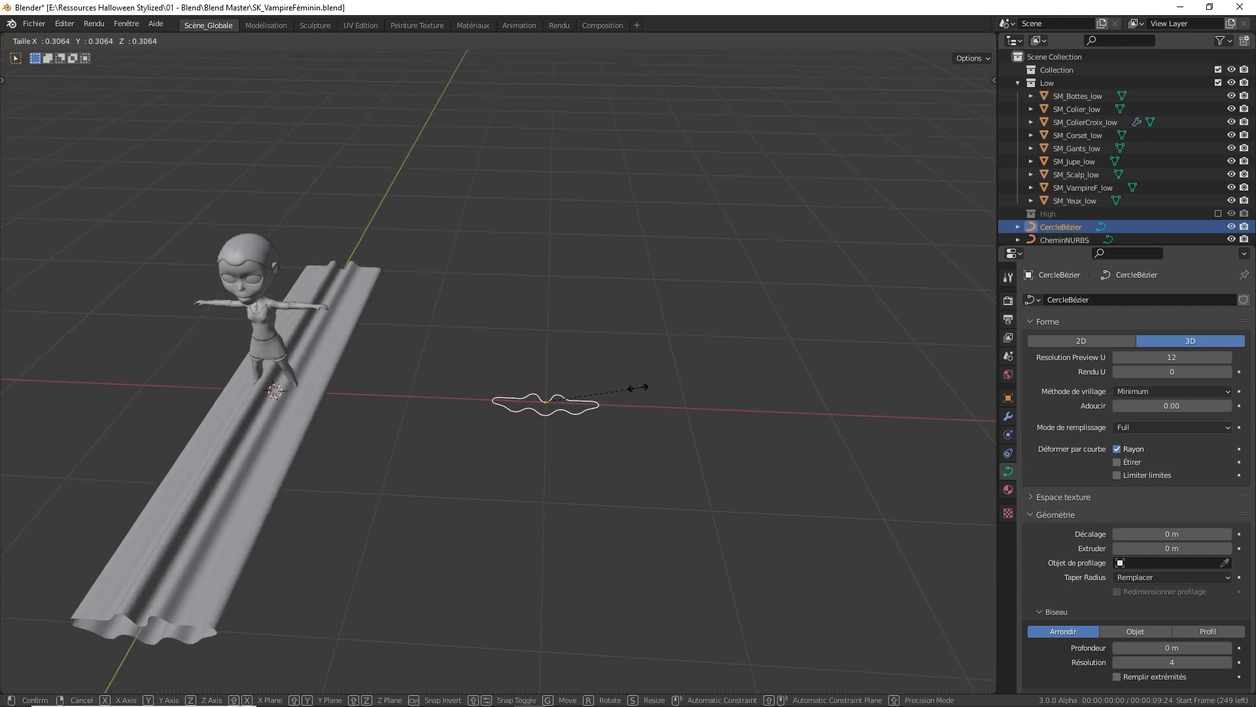
left_click(588, 407)
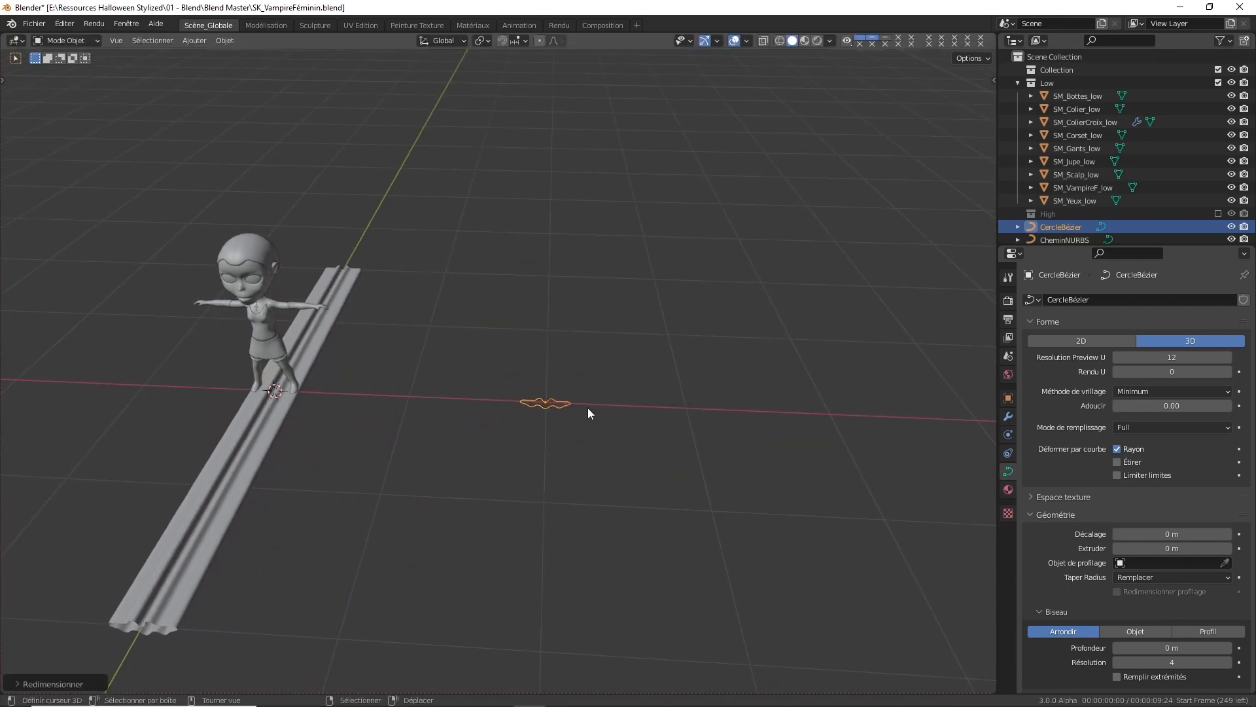
middle_click_drag(588, 407, 525, 367)
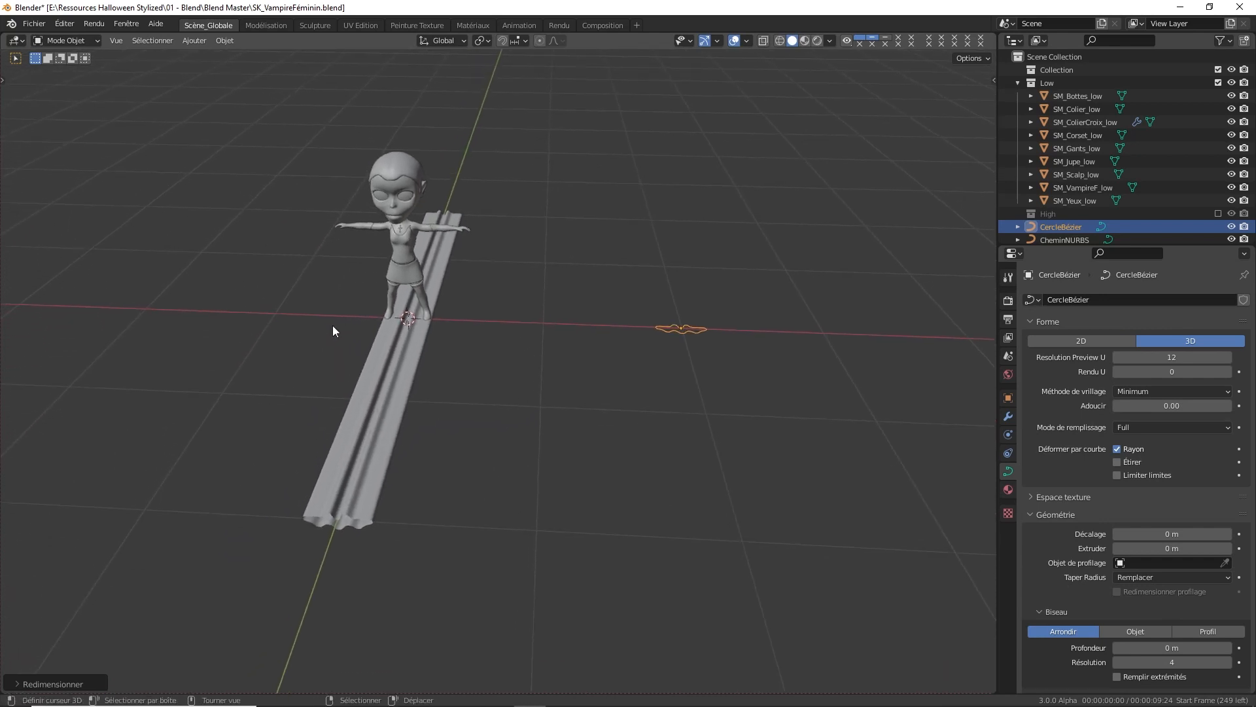
Edit the NURBS path and shrink the radius of its end point in front of the character until the strip ends in a sharp tip
scroll(384, 297, "up", 1)
right_click(331, 445)
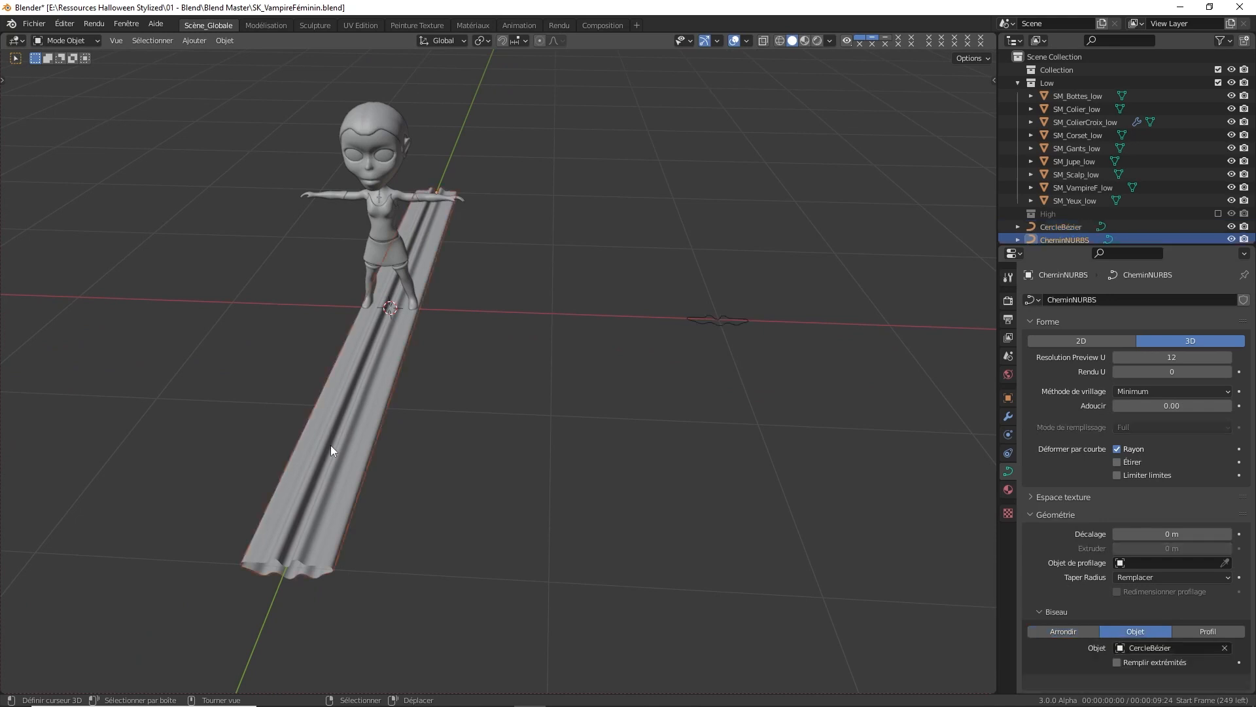
middle_click_drag(407, 437, 436, 395, "shift")
scroll(436, 395, "down", 1)
key("Tab")
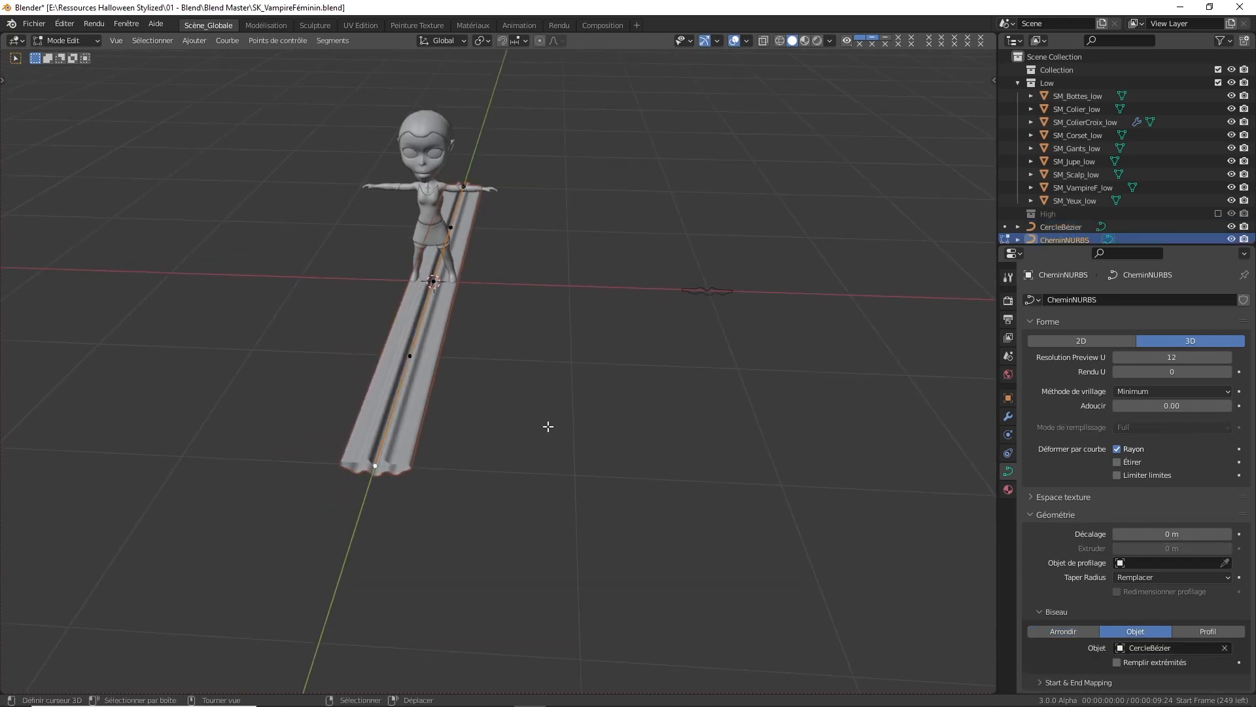
key("alt+s")
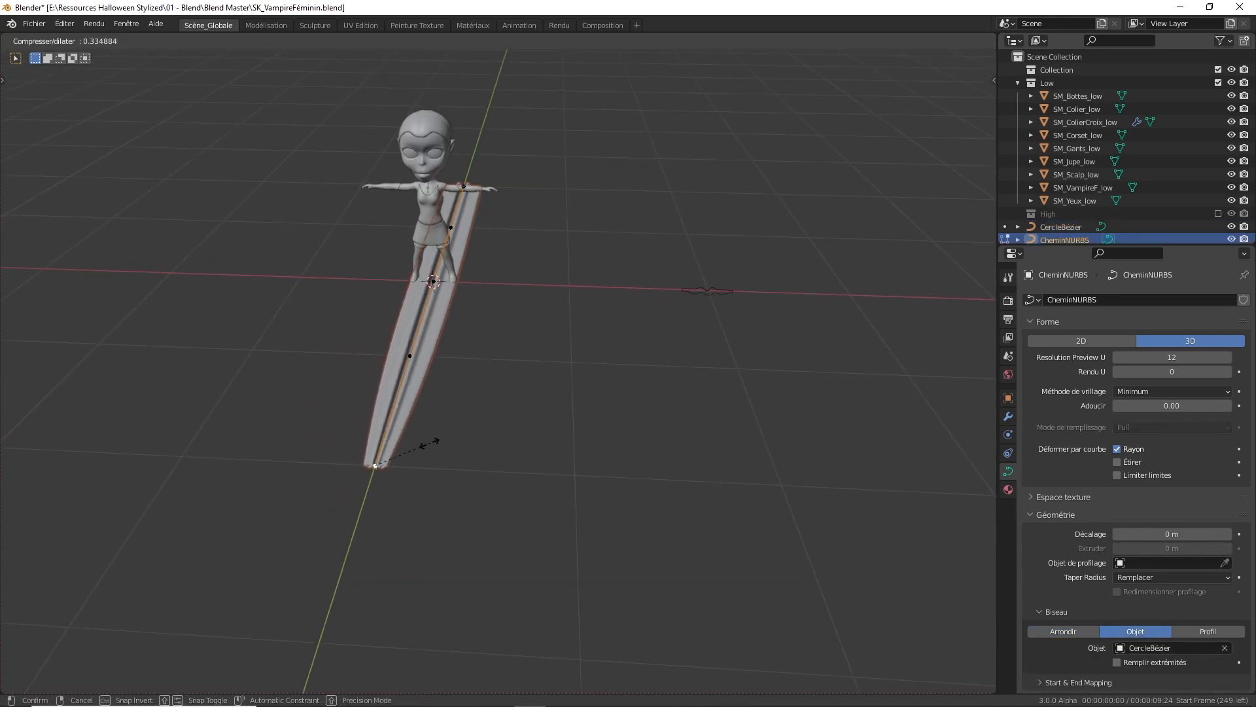
left_click(433, 445)
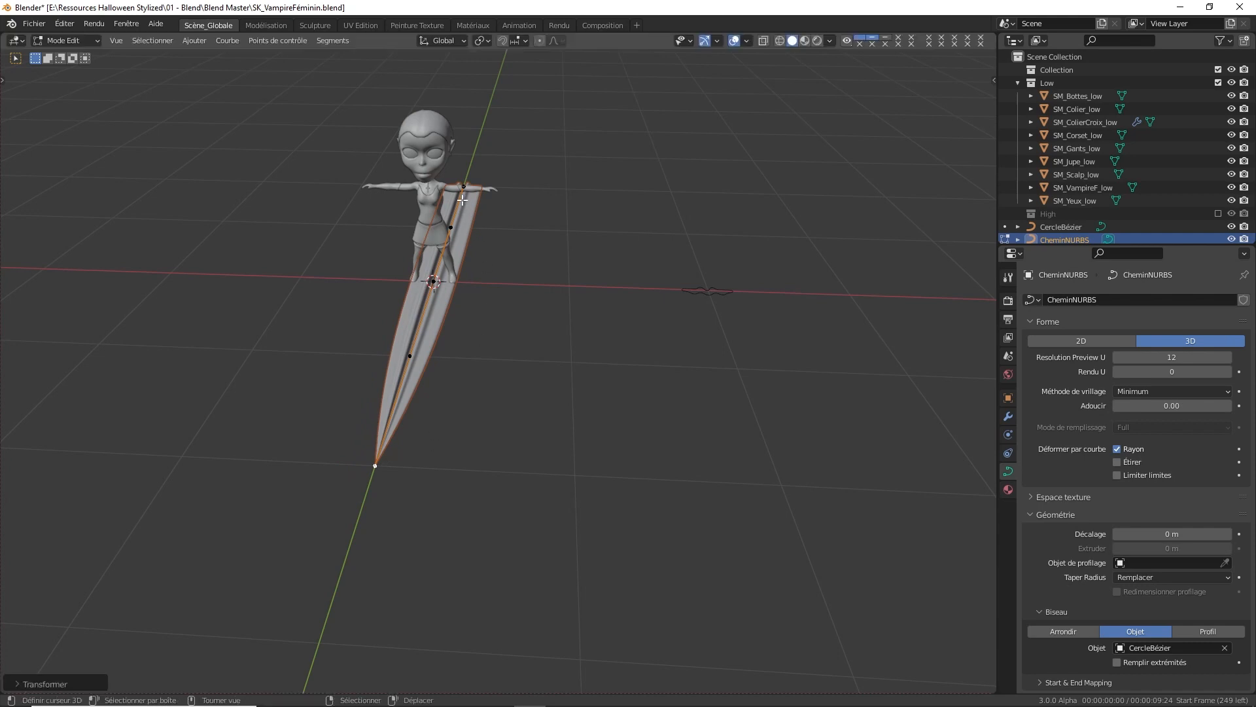
Narrow the radius of the path's end point behind the character and widen the control point next to it
middle_click_drag(463, 200, 471, 200)
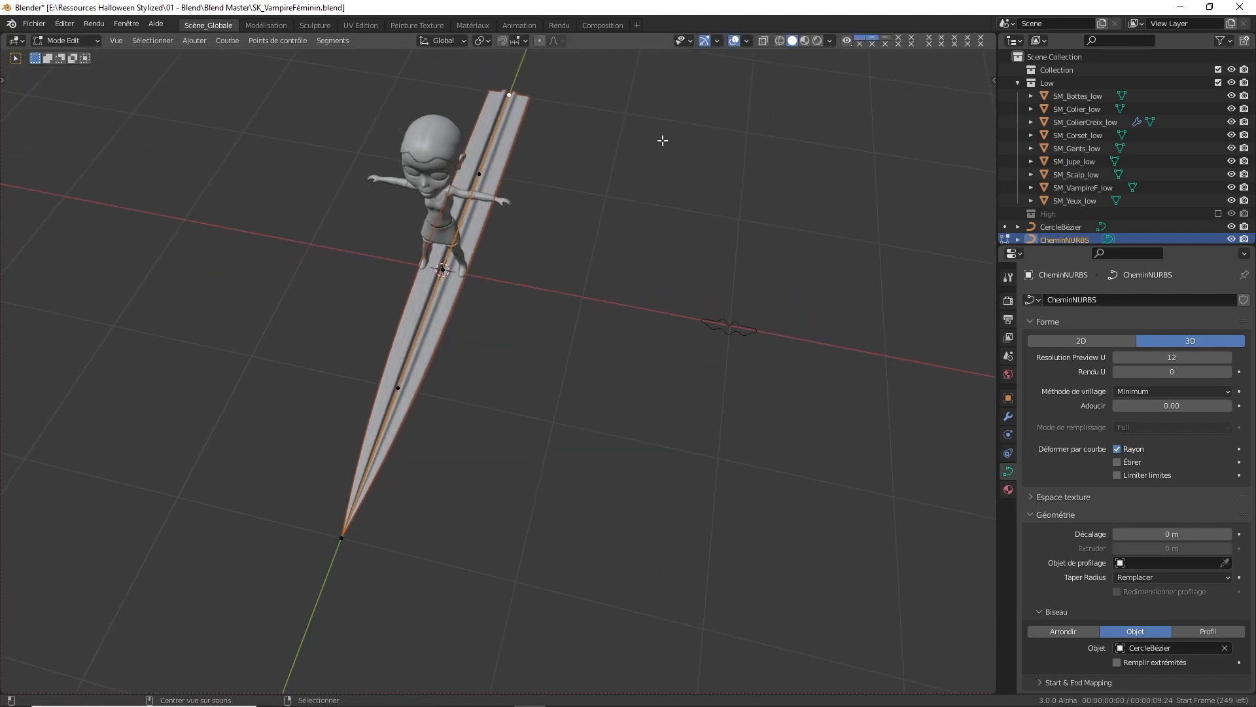
key("alt+s")
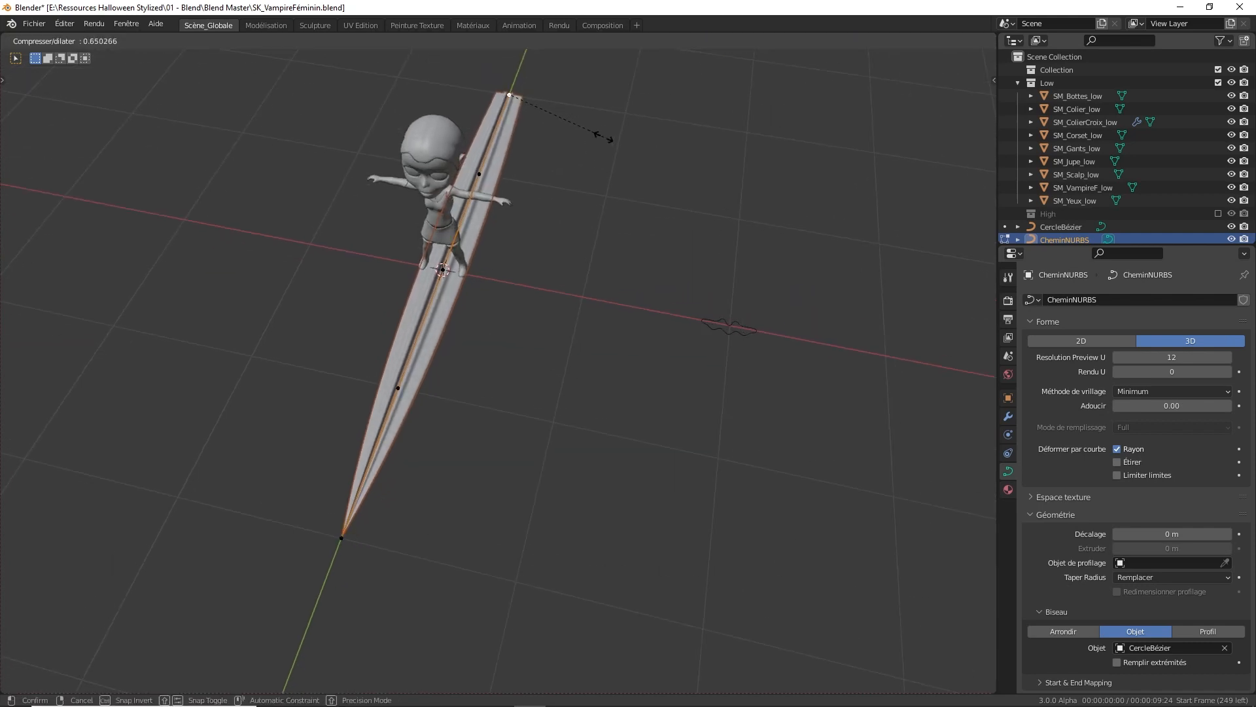
left_click(583, 133)
key("alt+s")
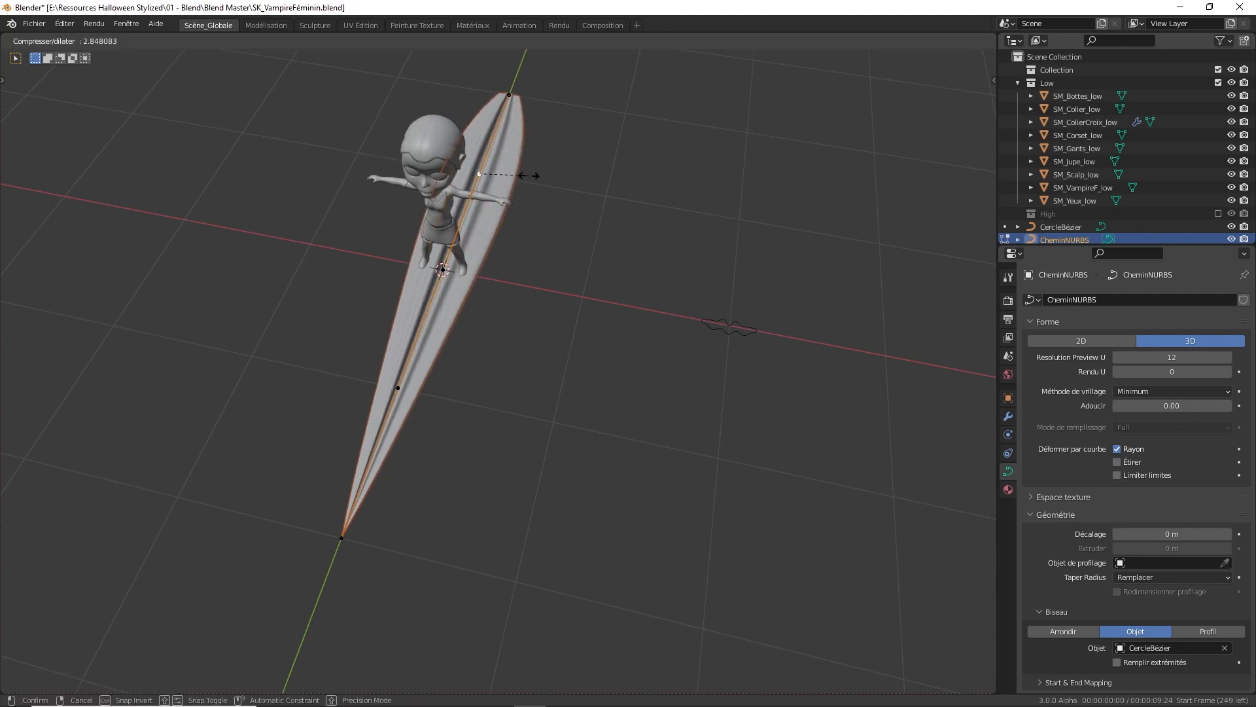
left_click(521, 176)
Adjust the radii of the path's middle control point and the one nearest the sharp tip to smooth the taper
key("alt+s")
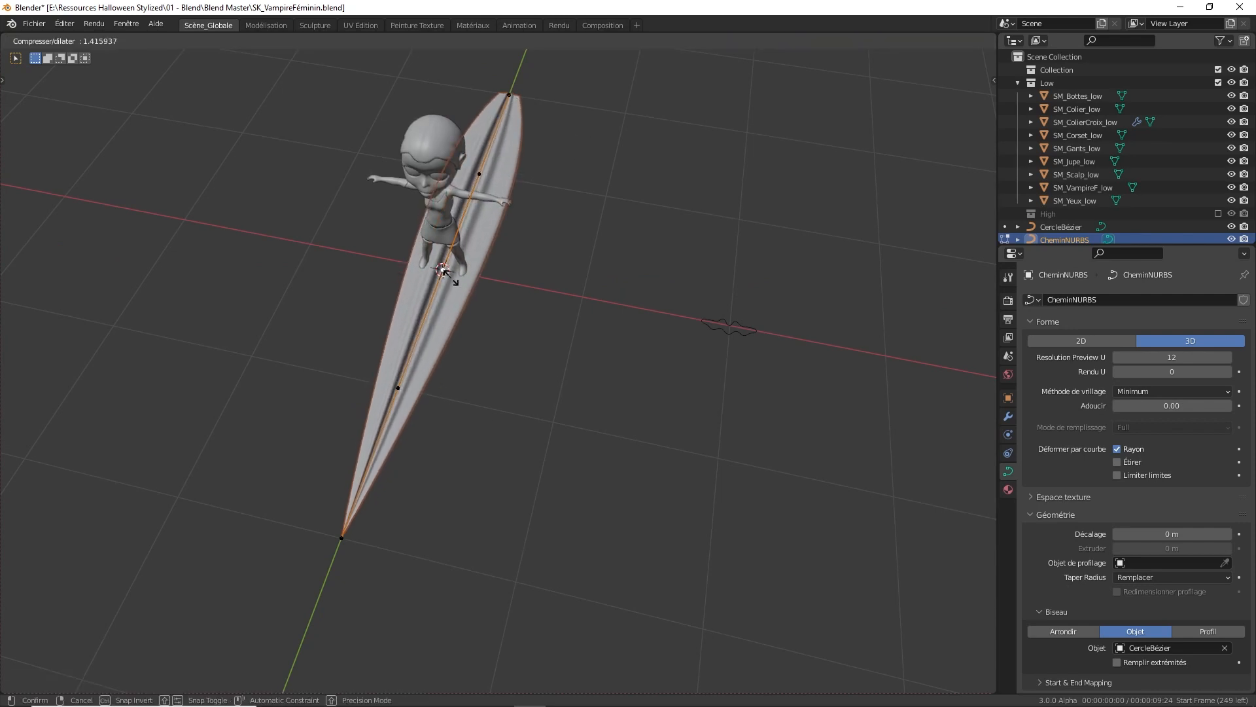
left_click(439, 275)
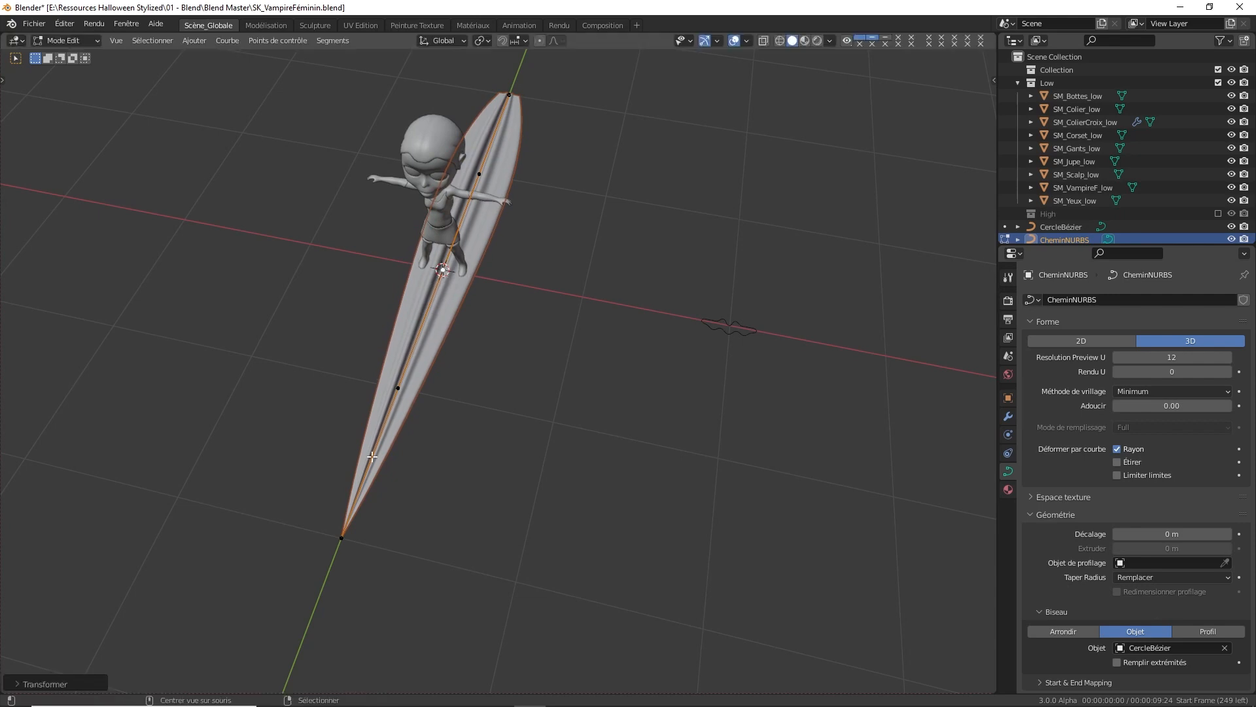
left_click(404, 398)
key("alt+s")
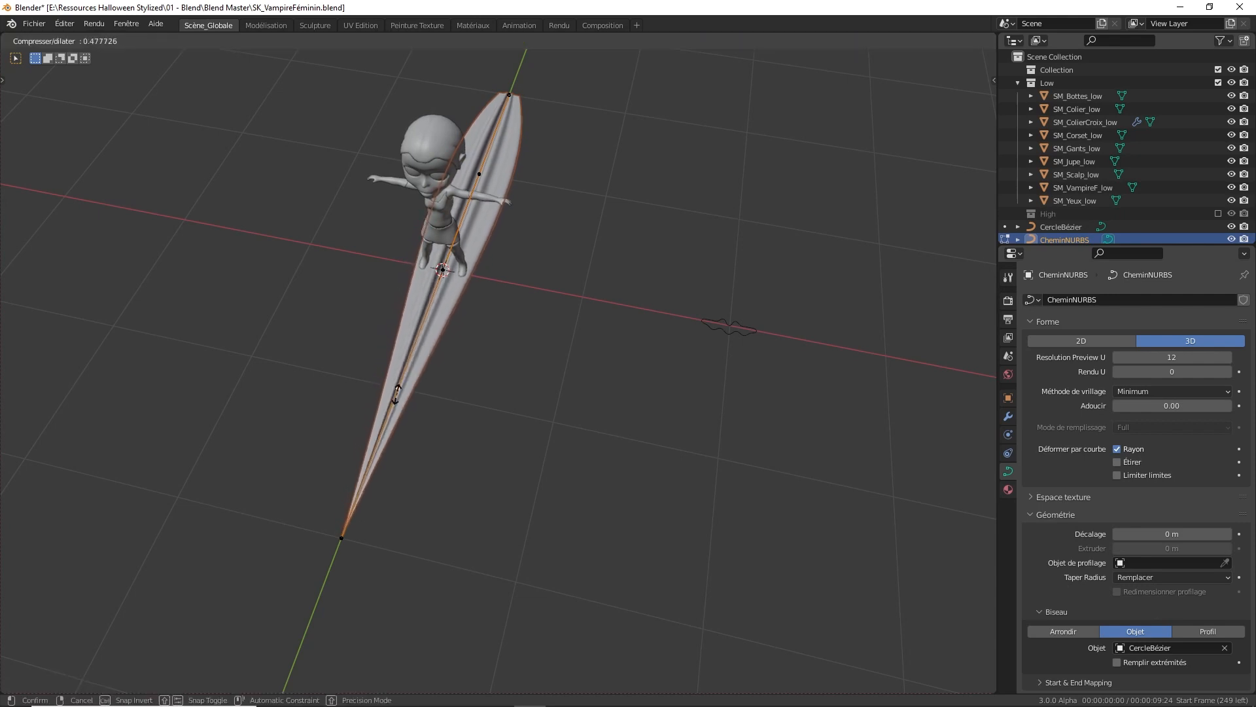
left_click(404, 396)
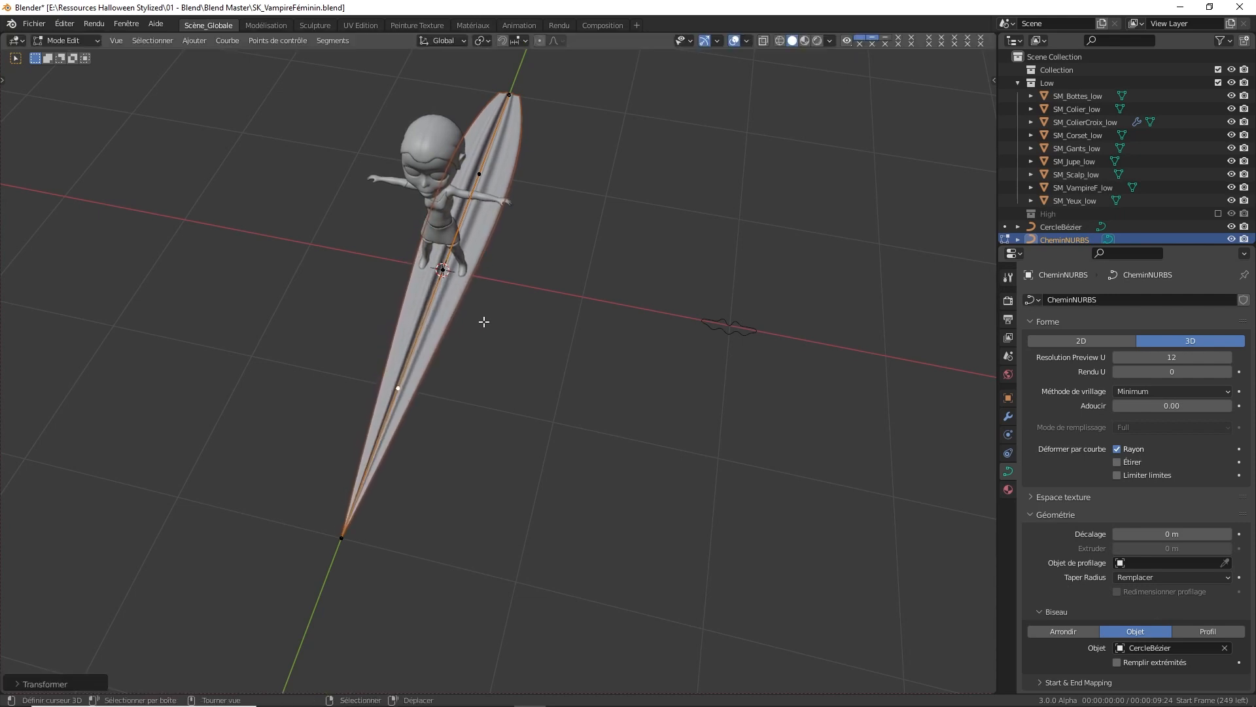
Leave the path's Edit Mode, enter Edit Mode on SM_Scalp_low and deselect all its geometry
key("Tab")
middle_click_drag(524, 211, 484, 391, "shift")
scroll(485, 392, "up", 3)
left_click(451, 230)
middle_click_drag(451, 230, 461, 343)
key("Tab")
scroll(446, 318, "up", 3)
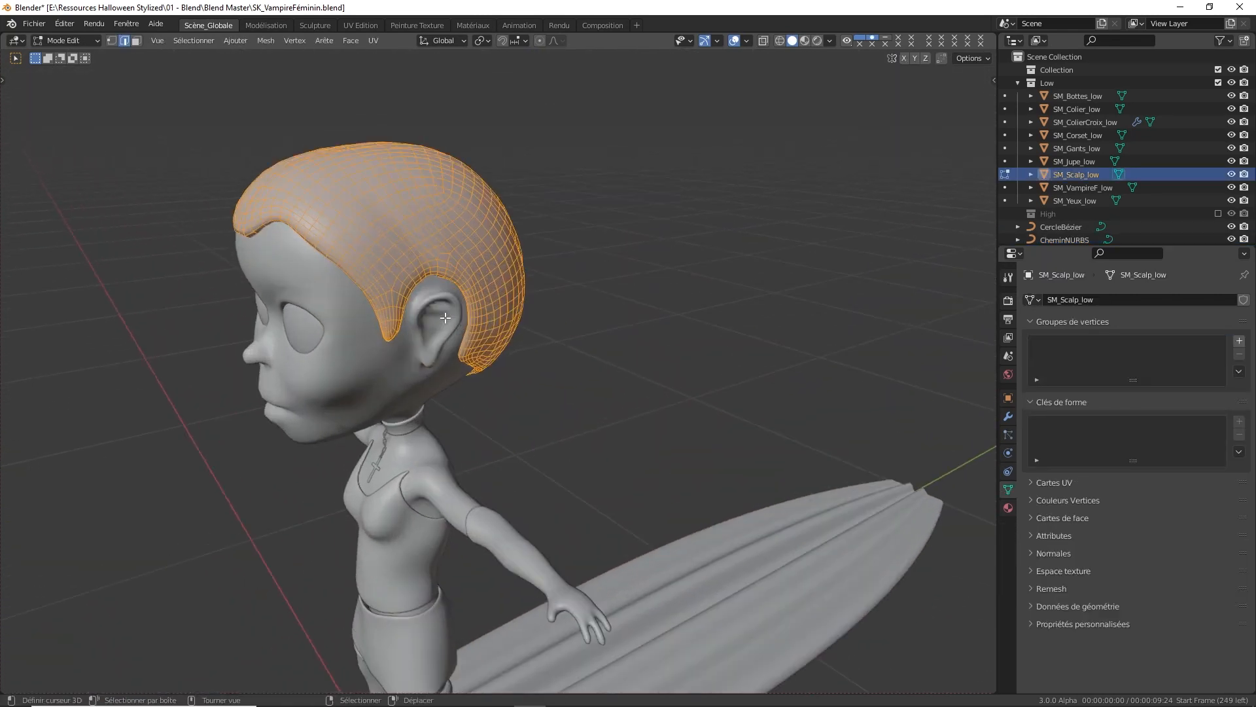
middle_click_drag(360, 294, 302, 197)
key("alt+a")
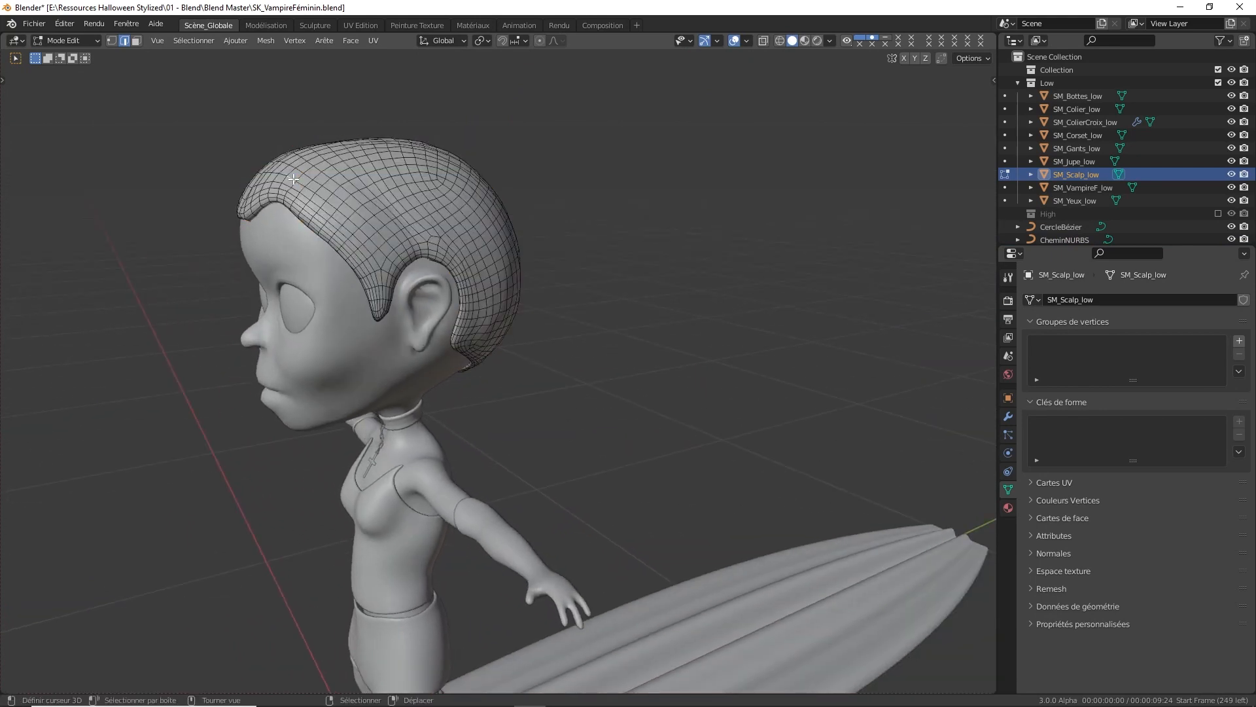
Snap the 3D cursor to a scalp vertex above the middle of the front hairline and return to Object Mode
key("1")
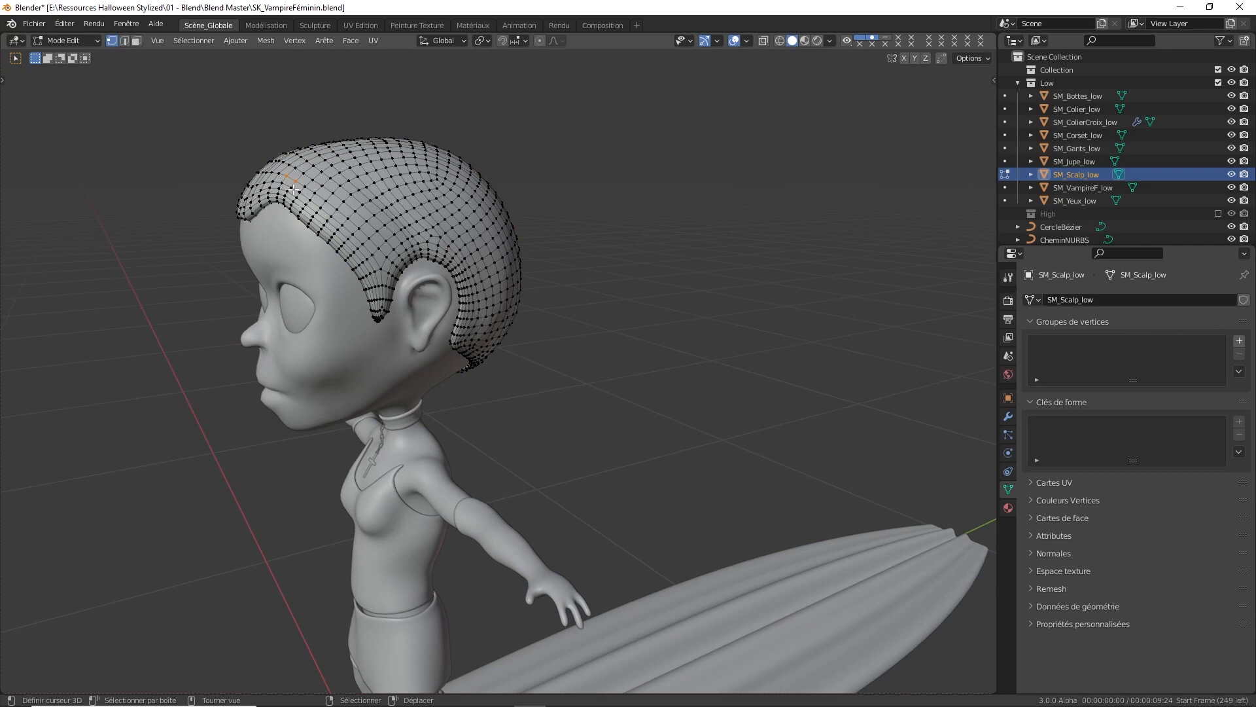
middle_click_drag(301, 185, 447, 187)
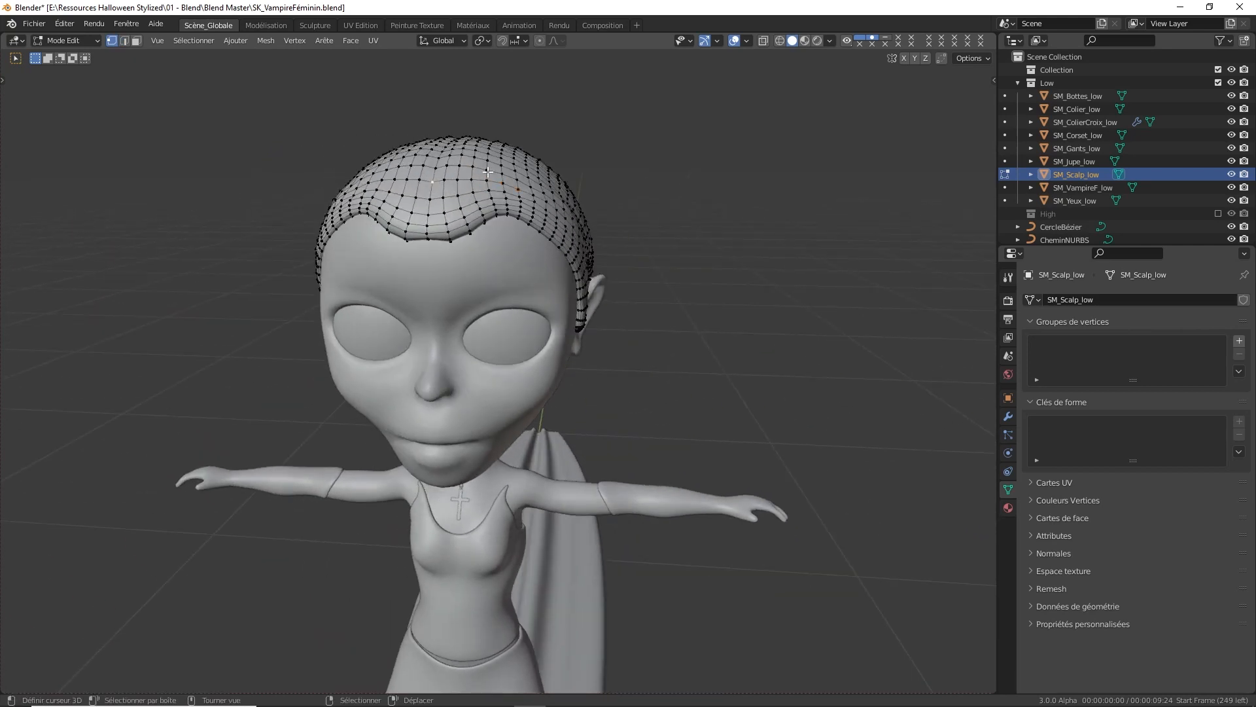
key("shift+s")
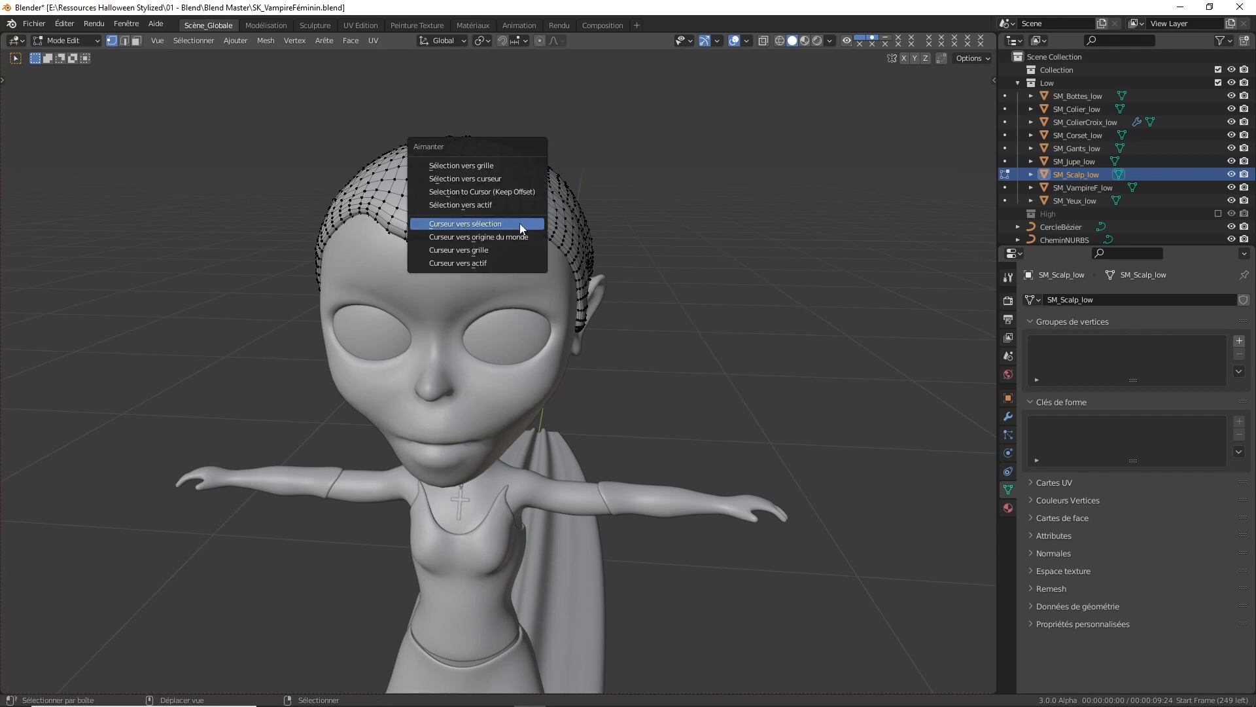
left_click(512, 222)
key("Tab")
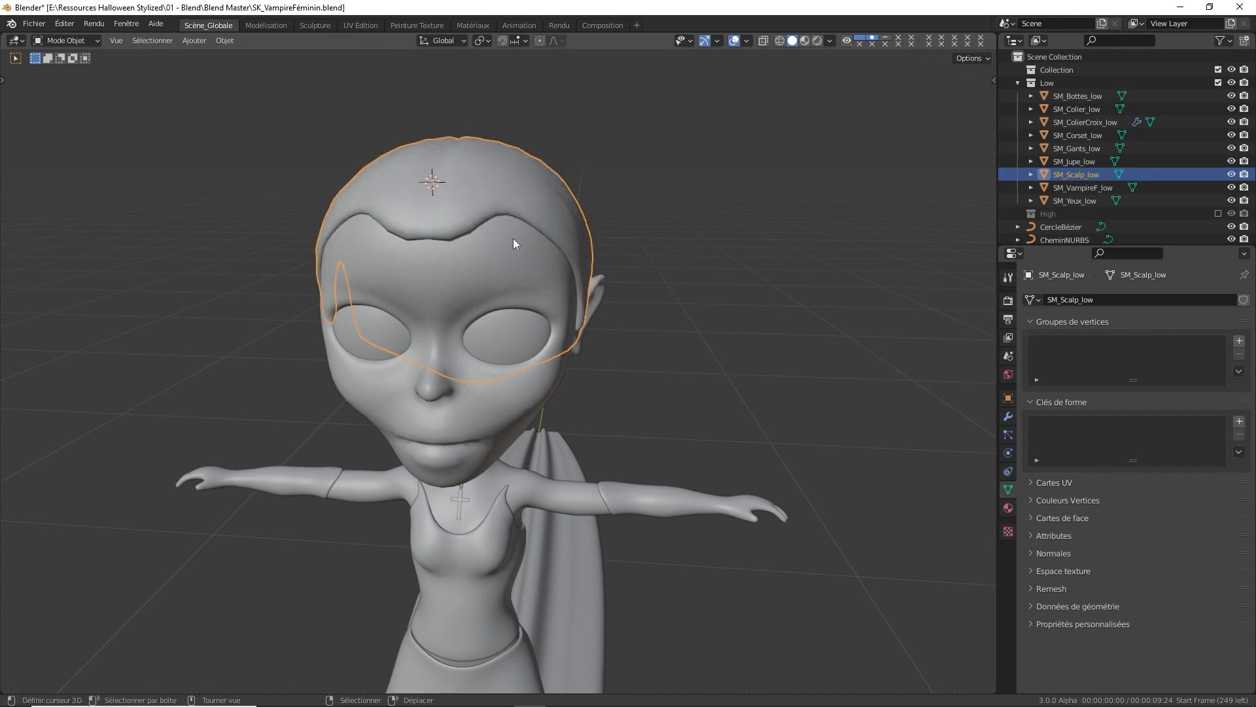
Snap the NURBS strand's origin to the 3D cursor on the front of the scalp
left_click(559, 454)
key("shift+s")
left_click(538, 411)
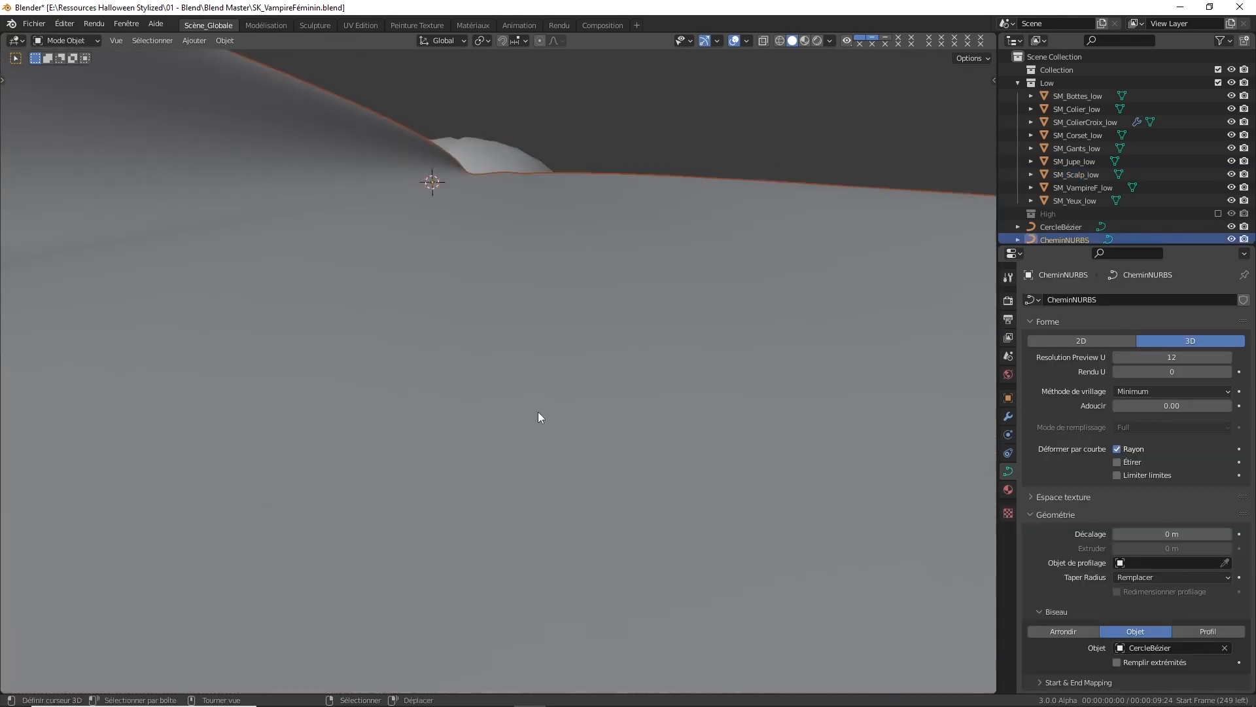
Rotate the strand 90° about the global Z axis so its tip points sideways along positive X
key("r")
key("z")
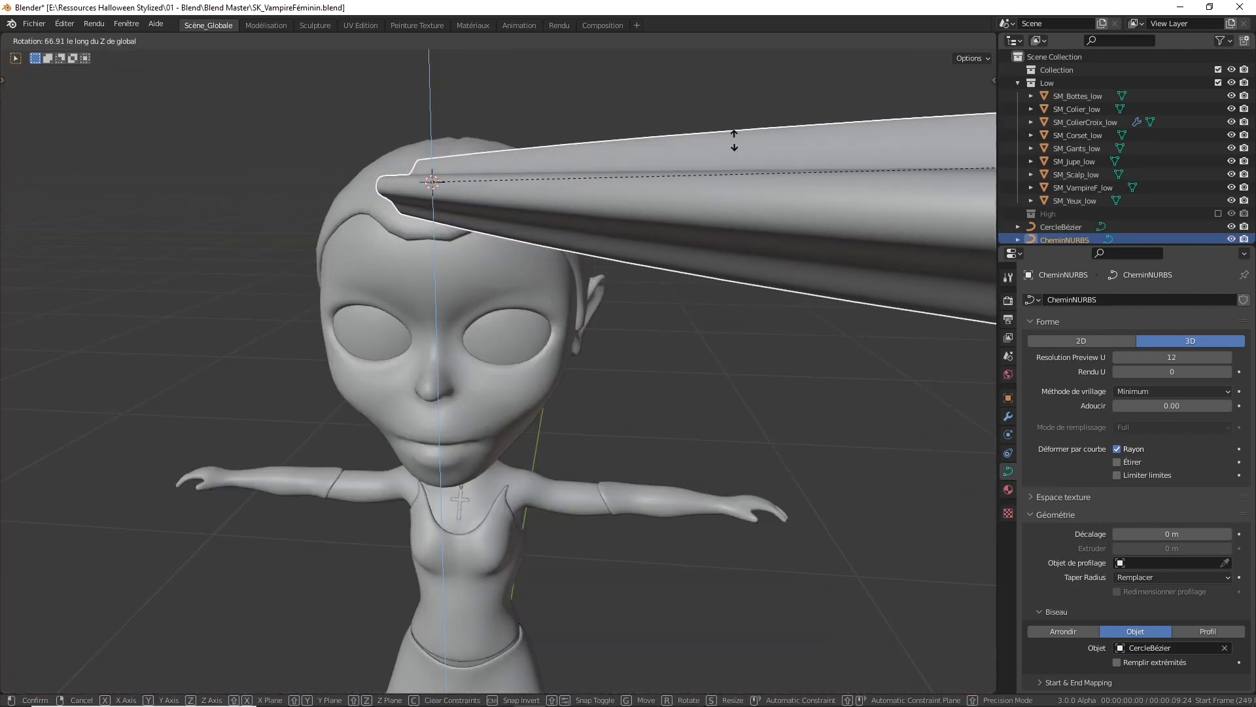
type("90")
key("minus")
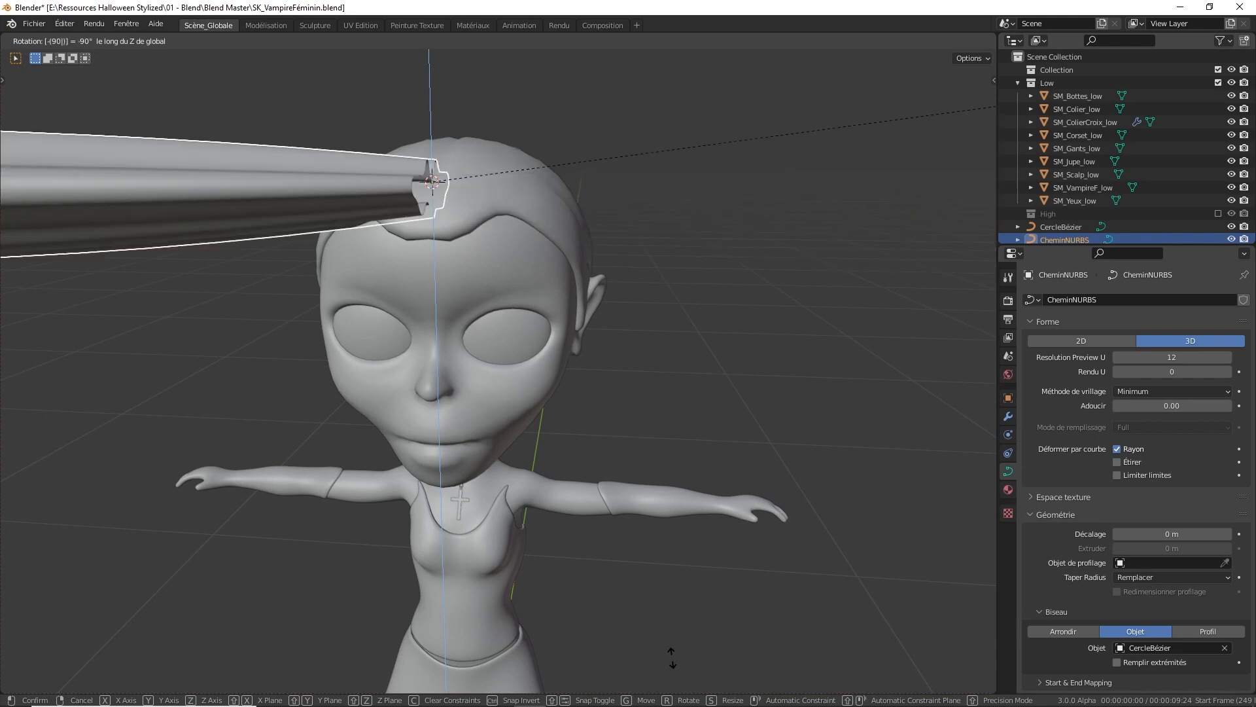
key("BackSpace")
key("BackSpace")
key("BackSpace")
type("90")
key("minus")
key("Return")
Scale the strand down to a hair lock in proportion to the character's head
middle_click_drag(618, 478, 687, 440)
key("s")
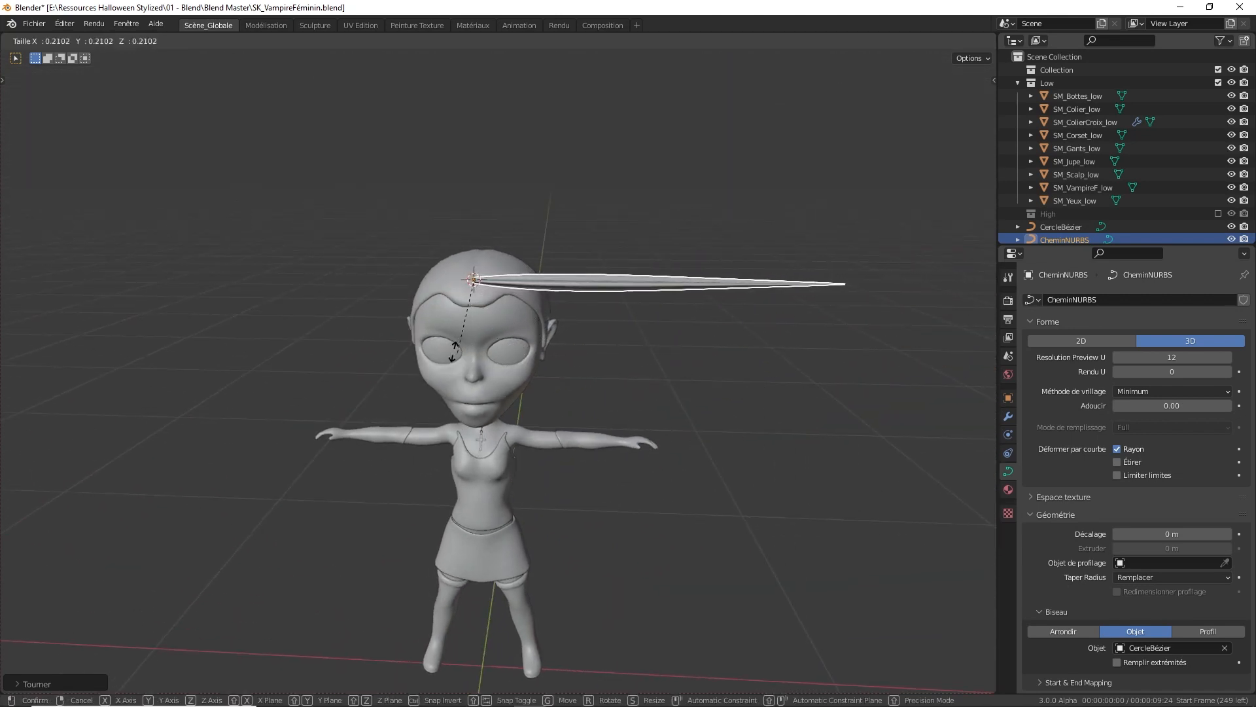
left_click(482, 326)
Enter Edit Mode on the NURBS strand to reshape its control points
middle_click_drag(641, 263, 542, 313)
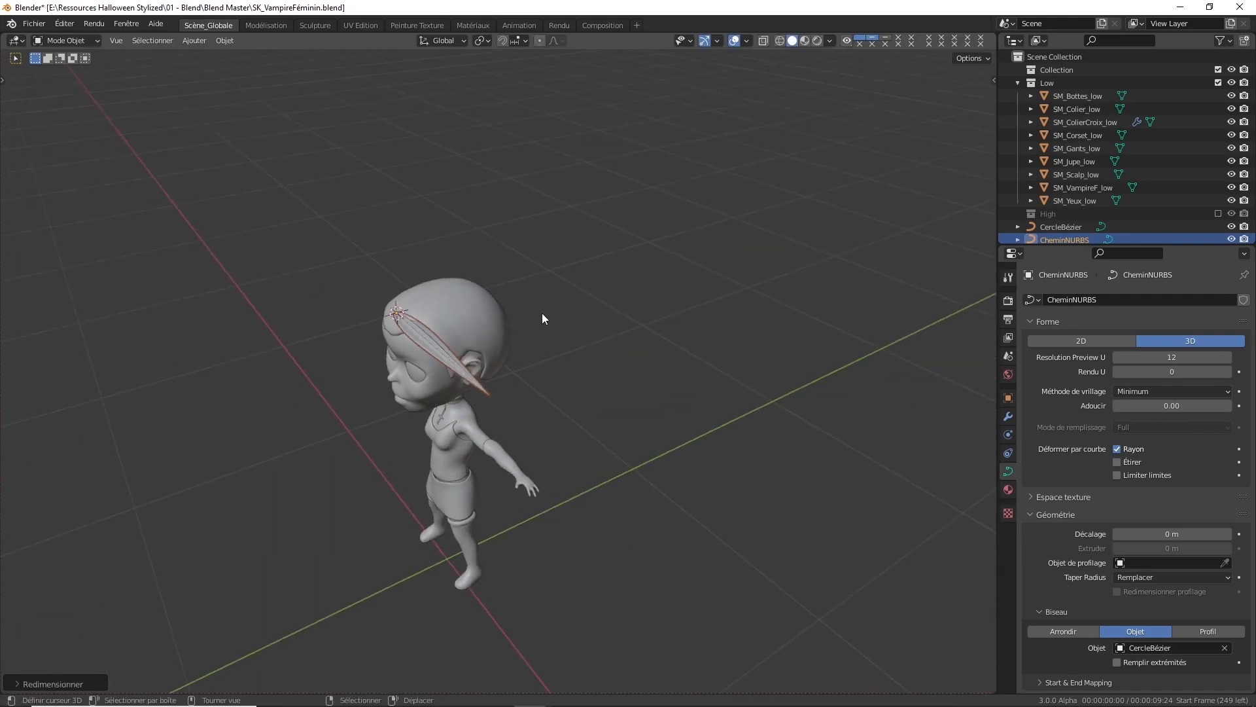
scroll(478, 375, "up", 4)
middle_click_drag(478, 375, 566, 365)
key("Tab")
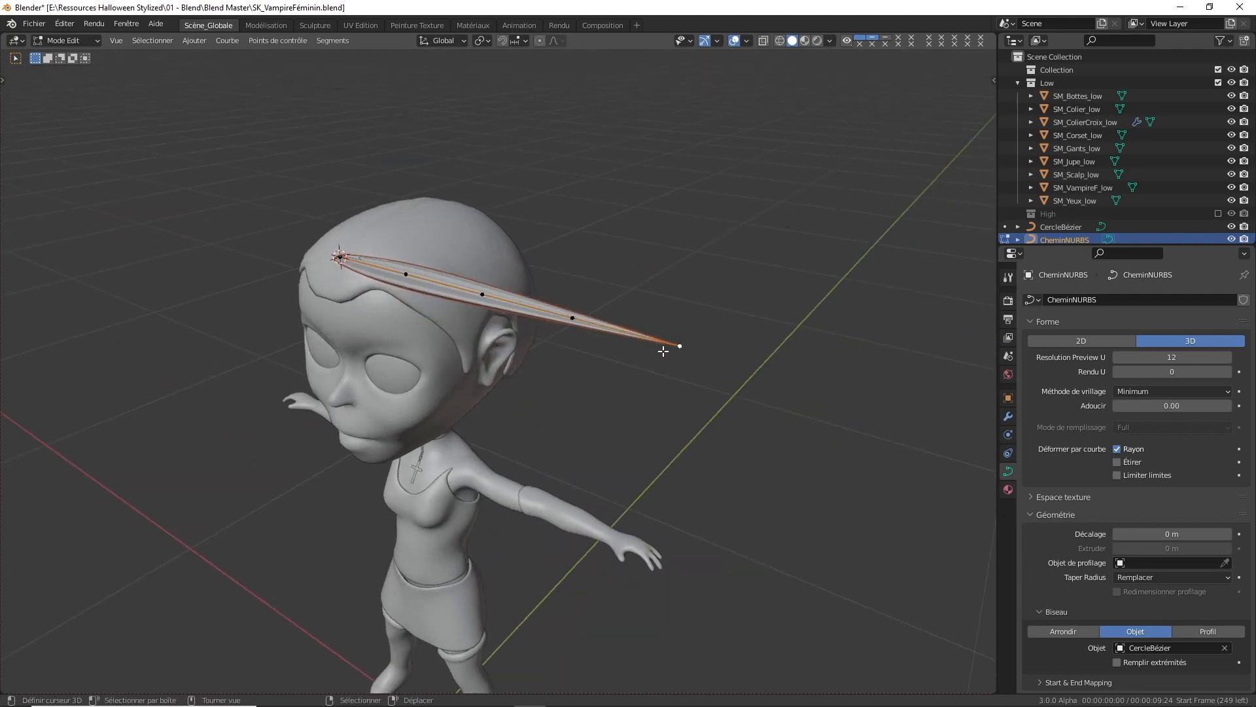
middle_click_drag(663, 352, 715, 333)
key("g")
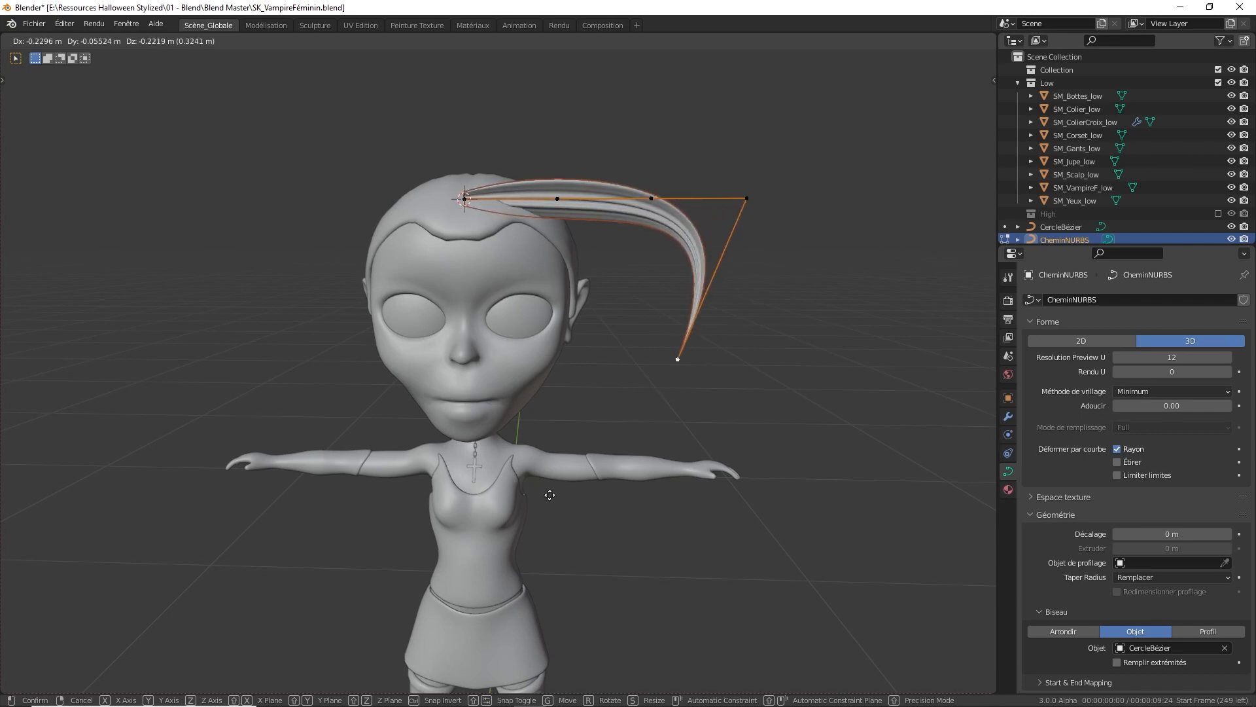
key("Escape")
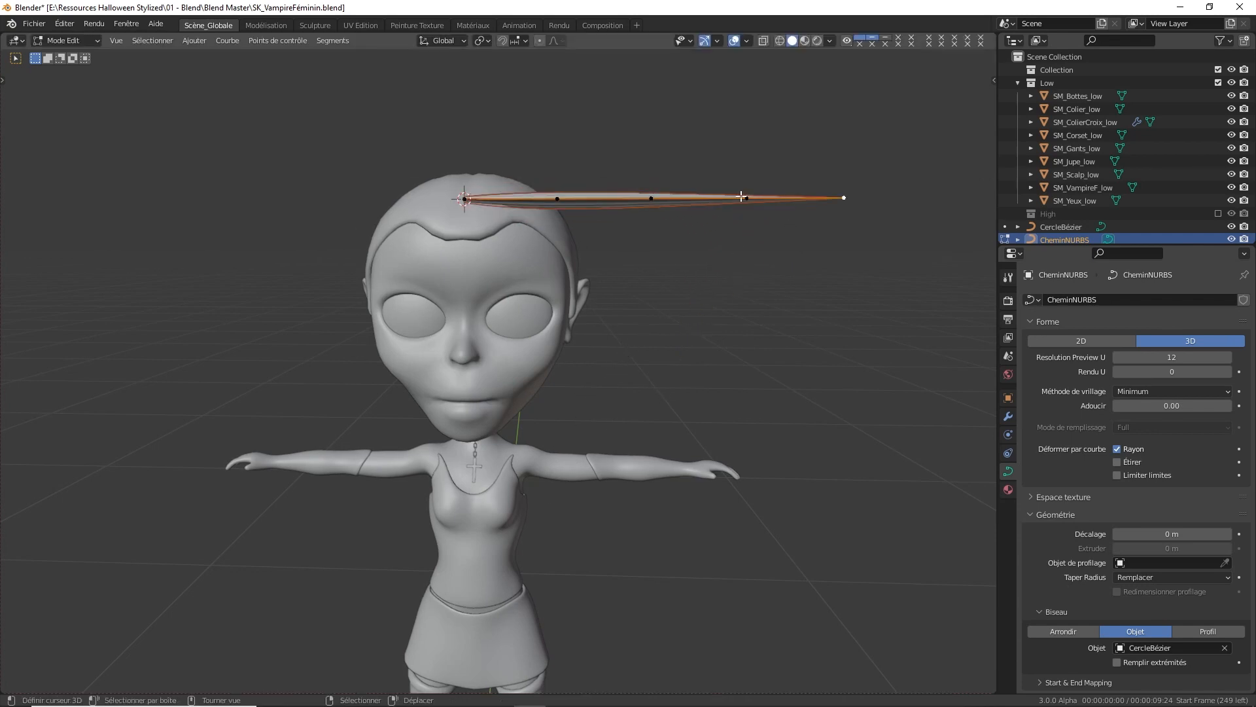
Try to lower the strand's control points beyond the root together along the global Z axis
left_click(746, 198, "shift")
left_click(558, 198, "shift")
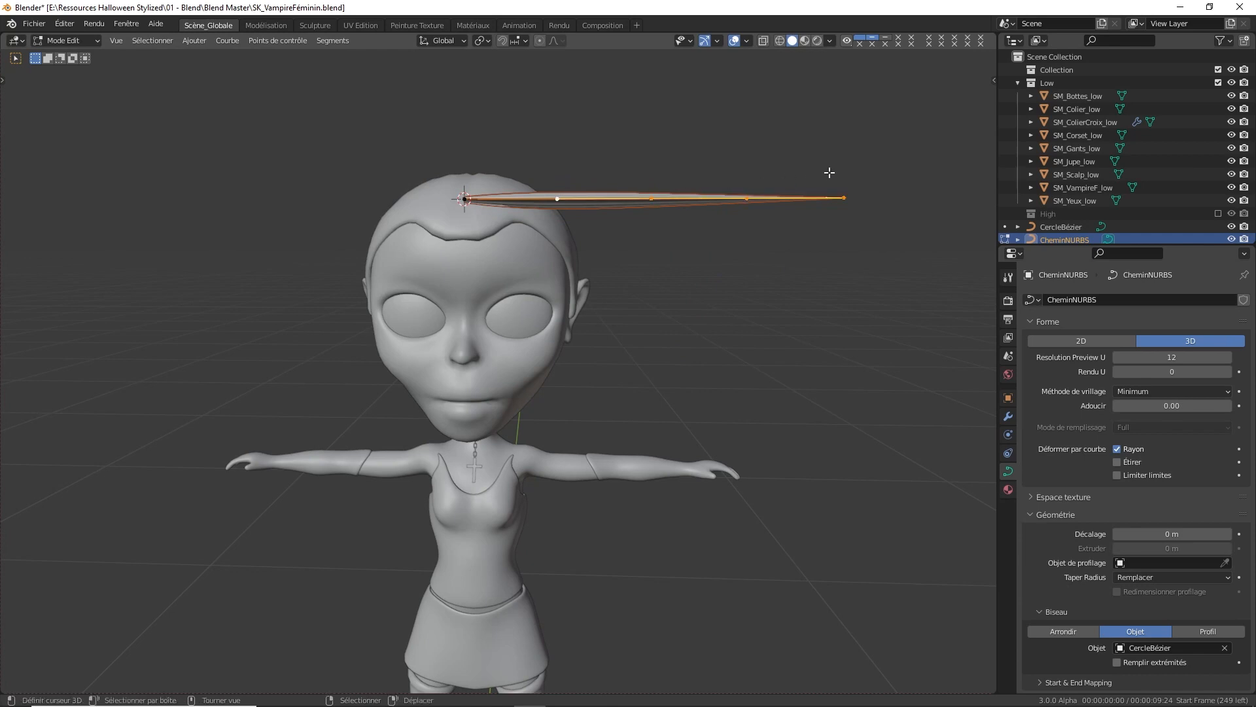
key("g")
key("z")
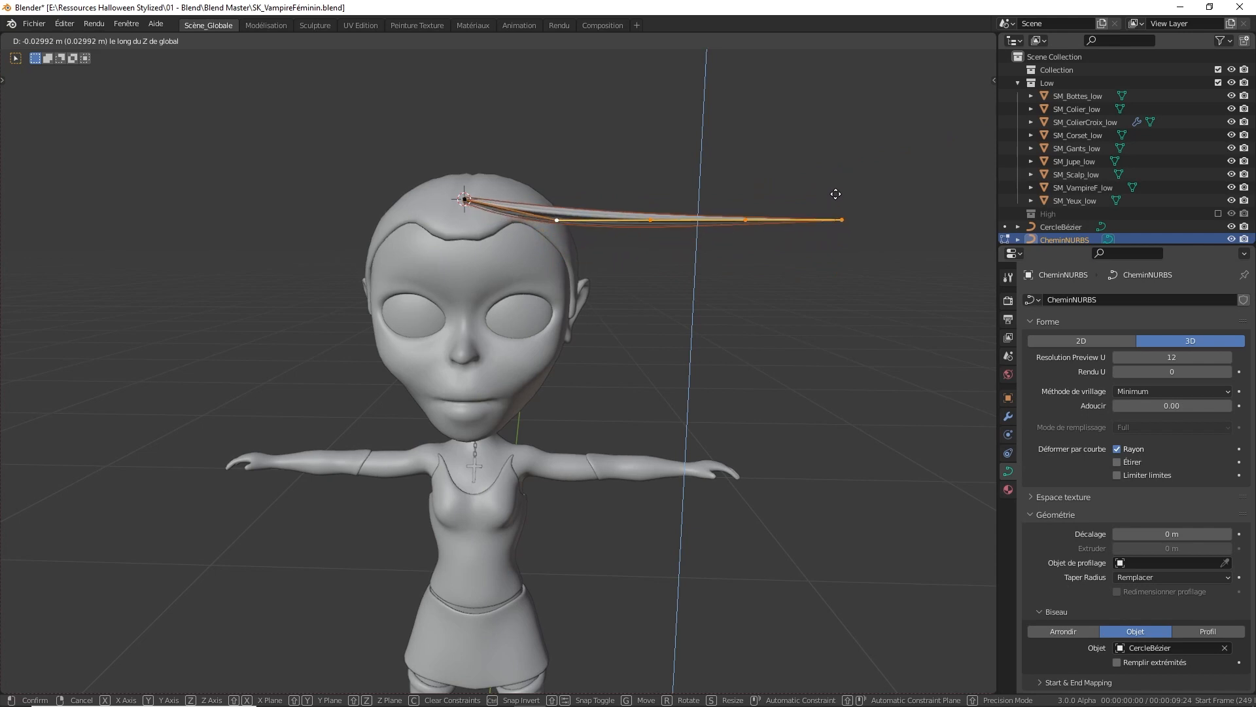
left_click(835, 194)
scroll(608, 203, "up", 3)
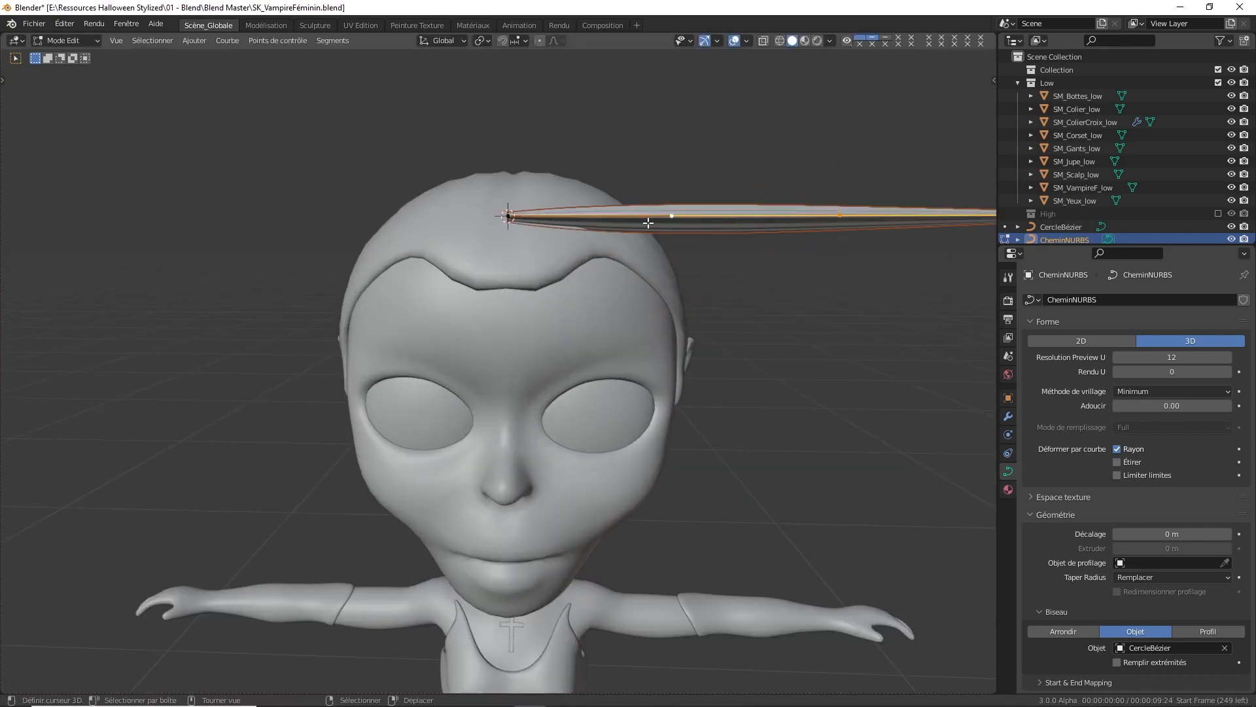
Lower the strand's second and third control points from the root along the global Z axis so it bends down beside the face
left_click(658, 218)
key("g")
key("z")
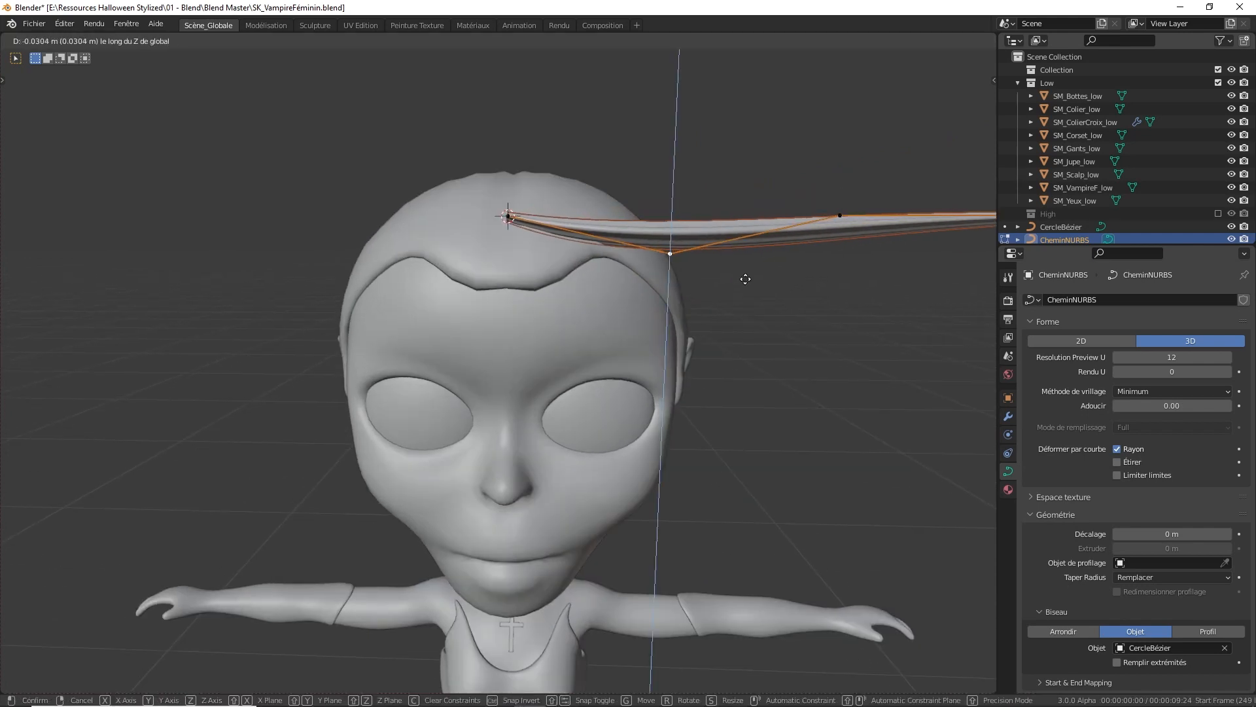
left_click(749, 285)
left_click(835, 224)
key("g")
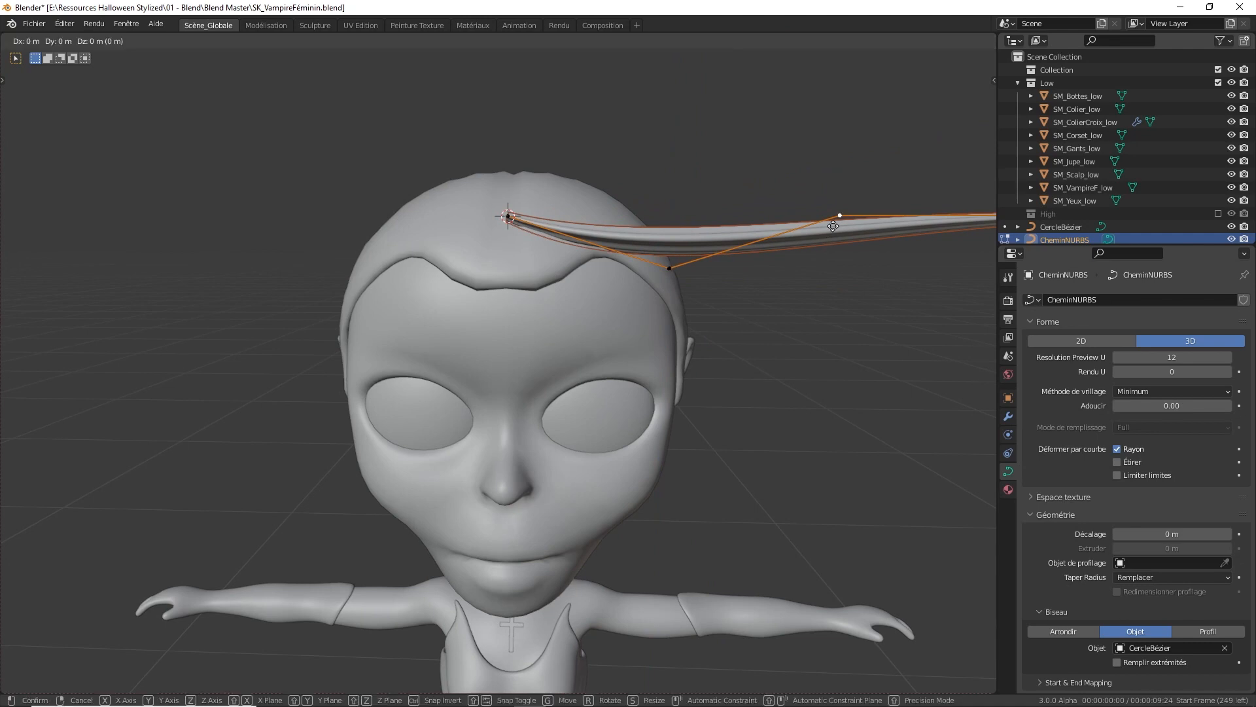
key("z")
Lower the tip control point along global Z, and bring the fourth control point down between it and the third
middle_click_drag(692, 558, 703, 112)
key("g")
key("z")
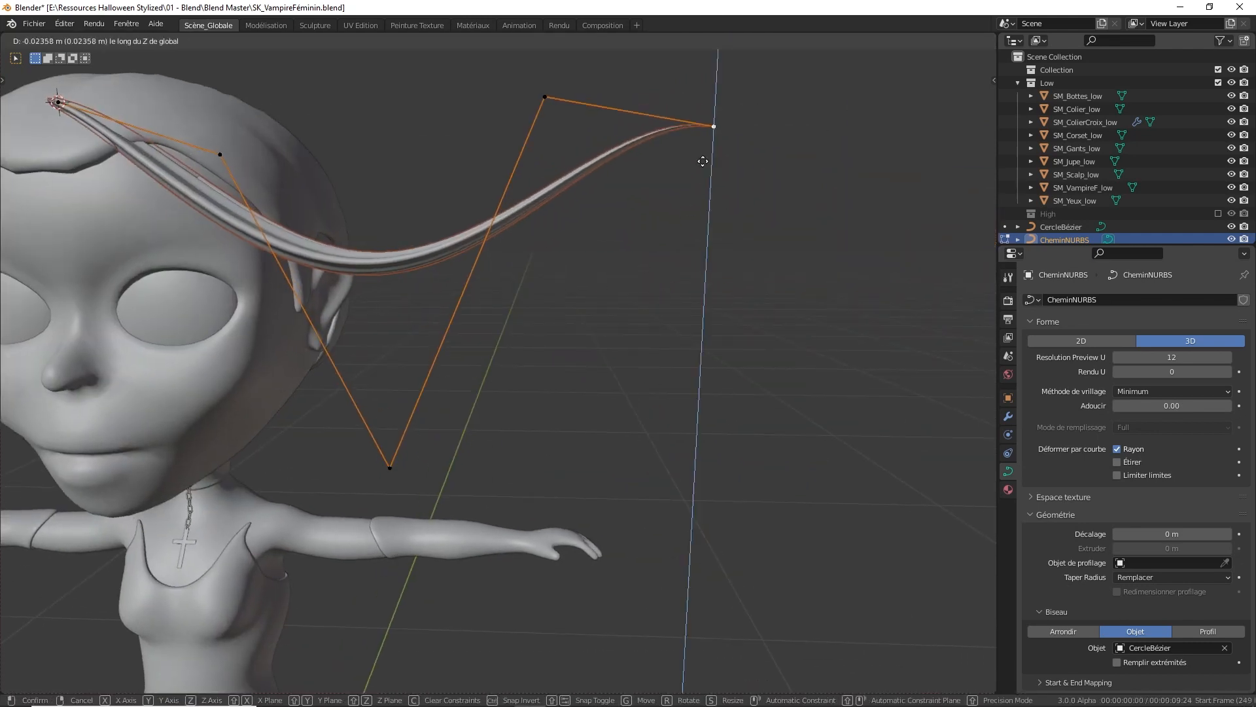
left_click(549, 613)
left_click(545, 100)
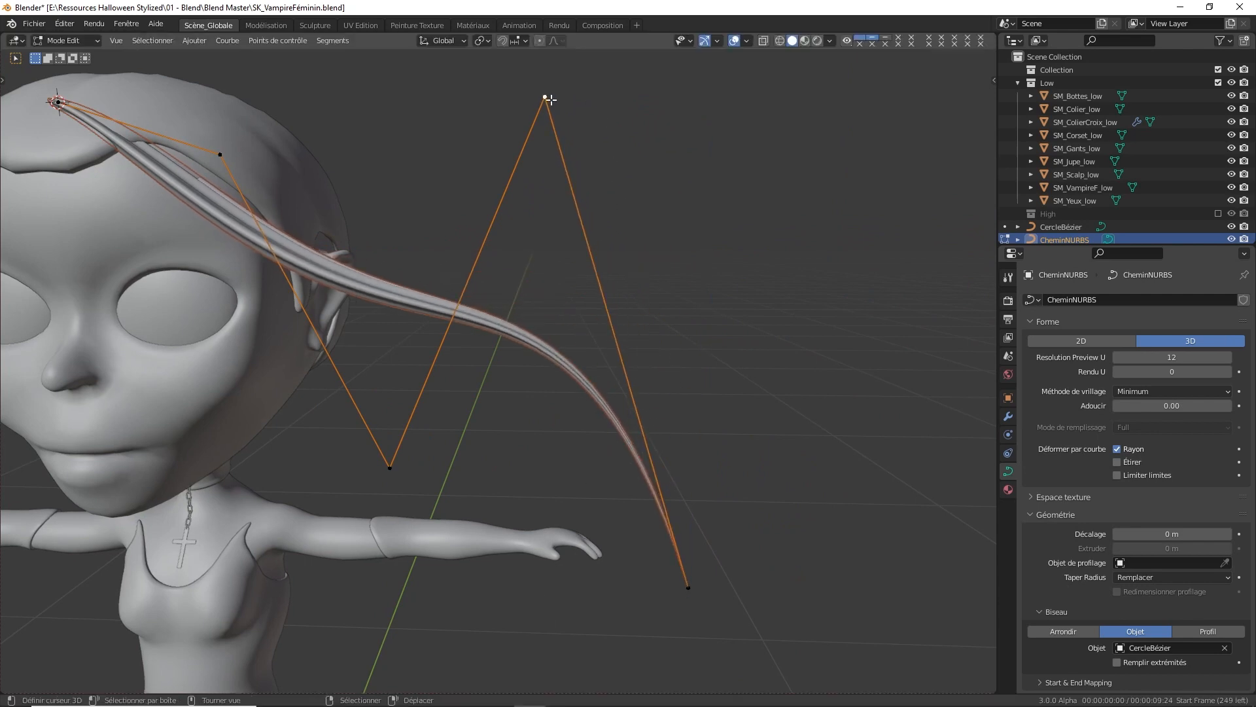
key("g")
left_click(545, 496)
middle_click_drag(521, 432, 598, 399, "shift")
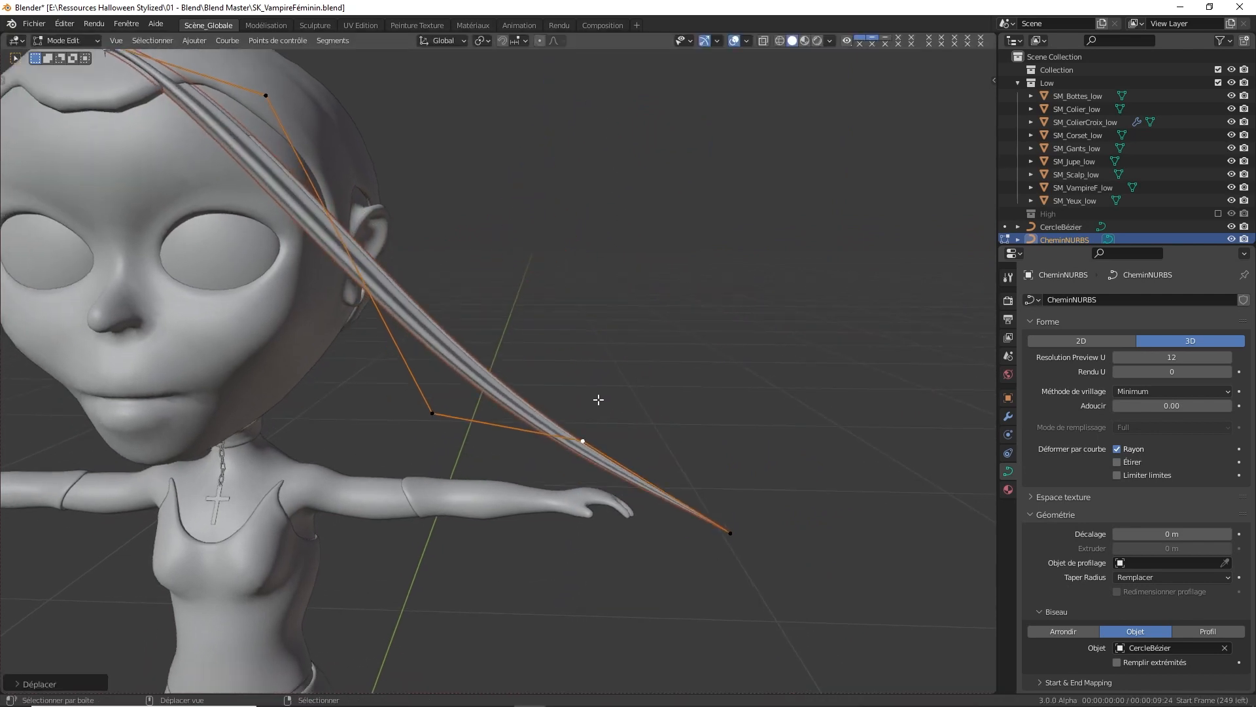
Move the three control points nearest the tip inward toward the face, finishing with a move along the global X axis
left_click(689, 500)
key("g")
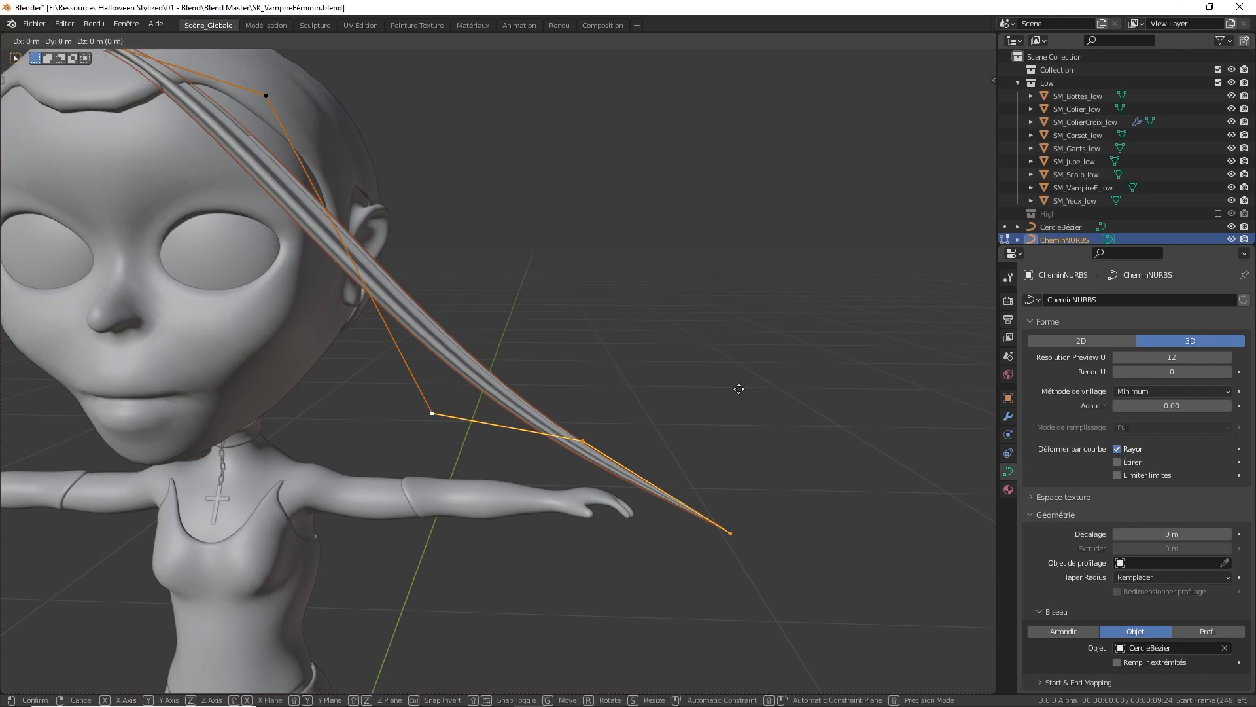
left_click(512, 402)
middle_click_drag(386, 321, 472, 382, "shift")
key("g")
key("y")
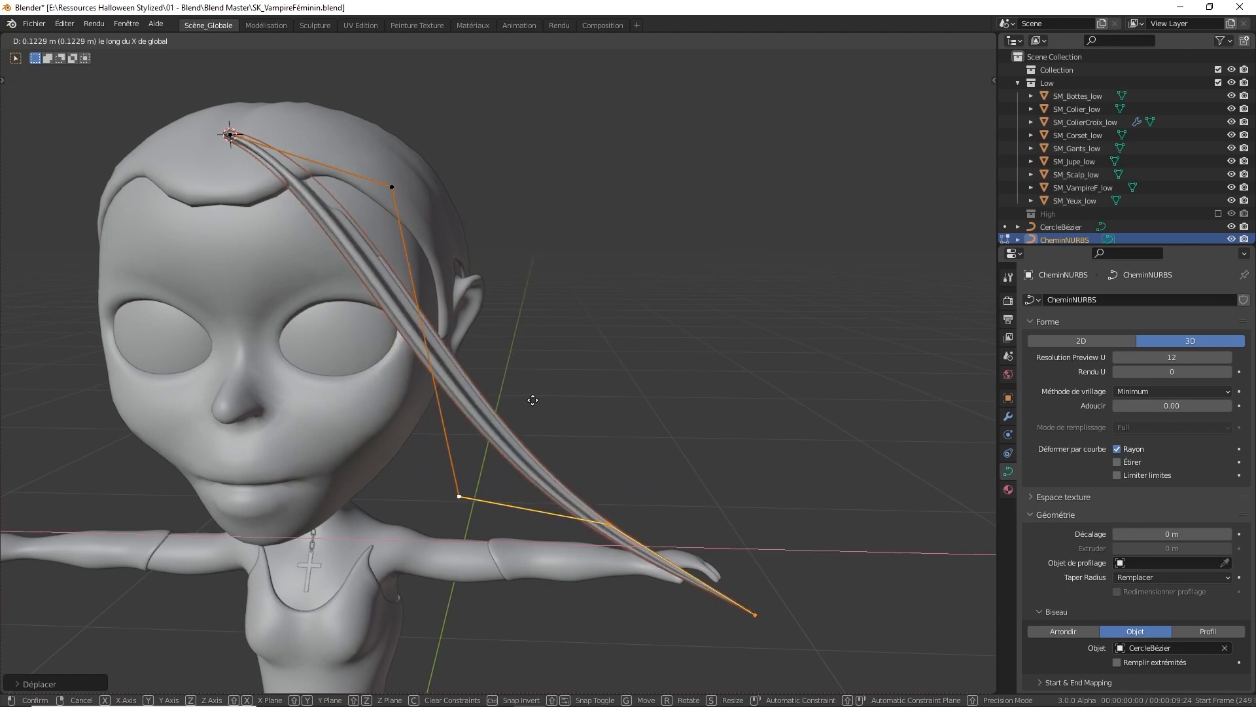
left_click(531, 400)
Raise the second control point above the head and the third one slightly along the global Z axis
key("g")
key("z")
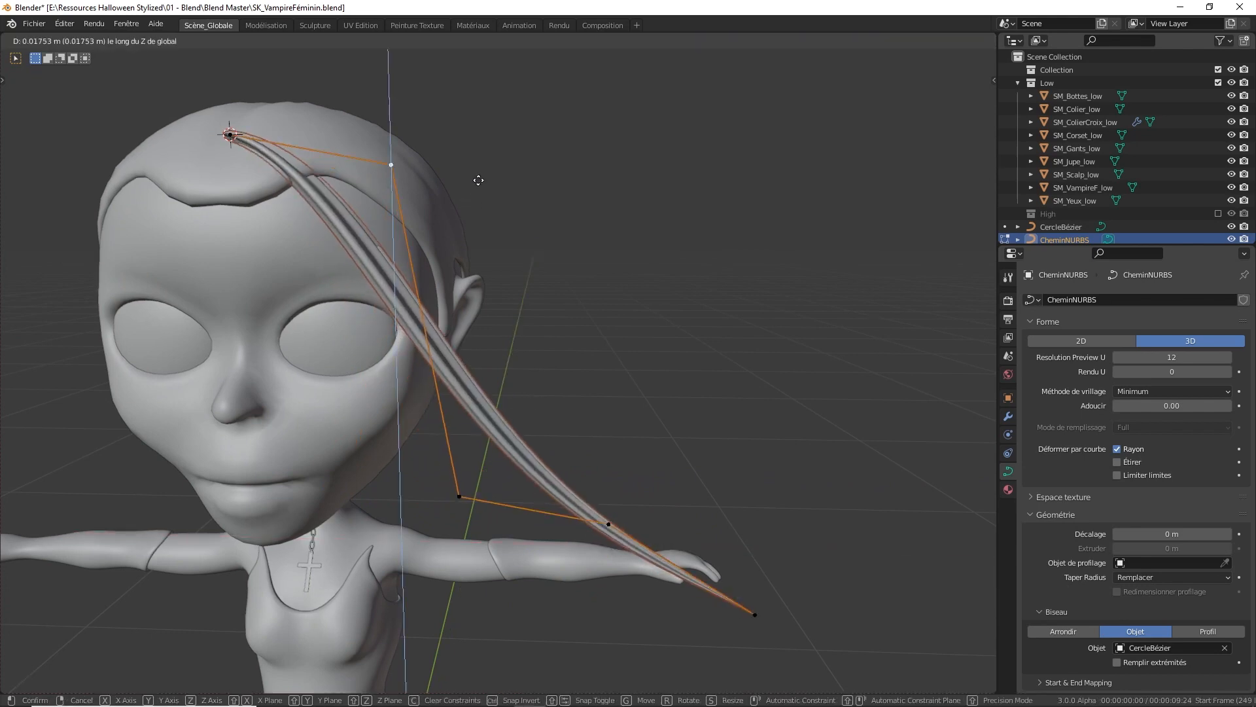
left_click(495, 83)
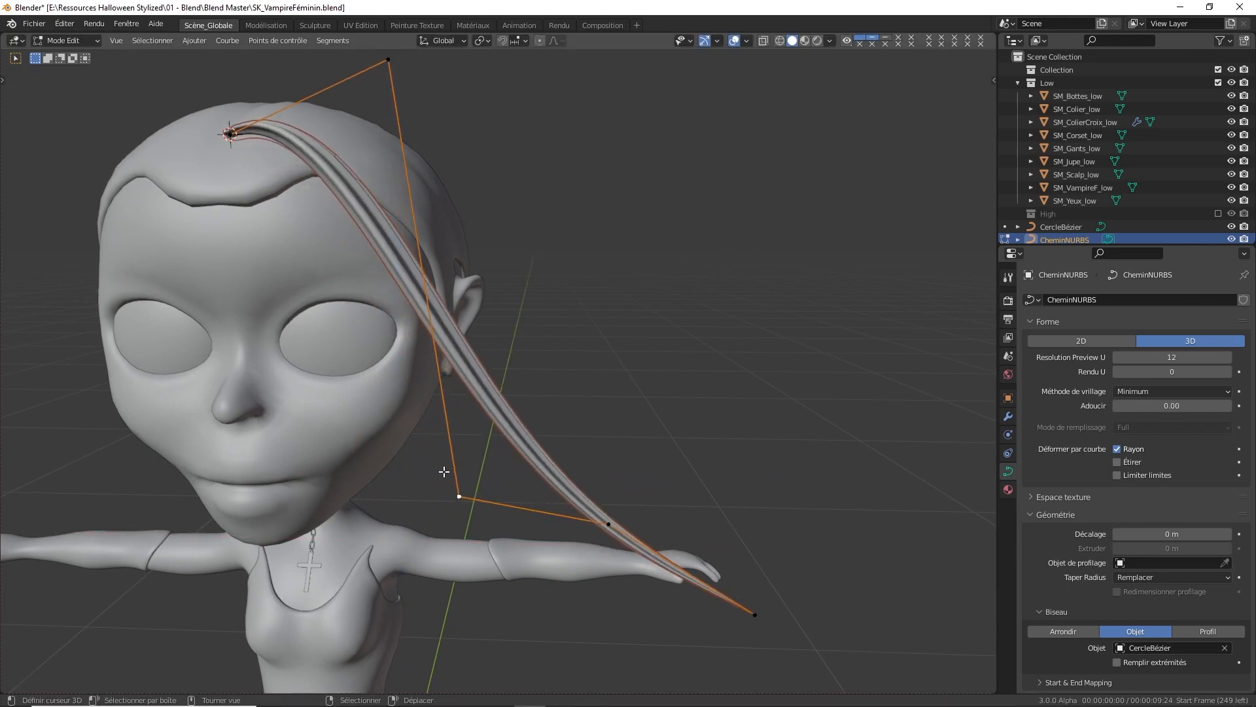
key("g")
key("z")
left_click(615, 522)
Move the fourth control point along global X toward the neck and bring the tip in beside the chest
left_click(610, 523)
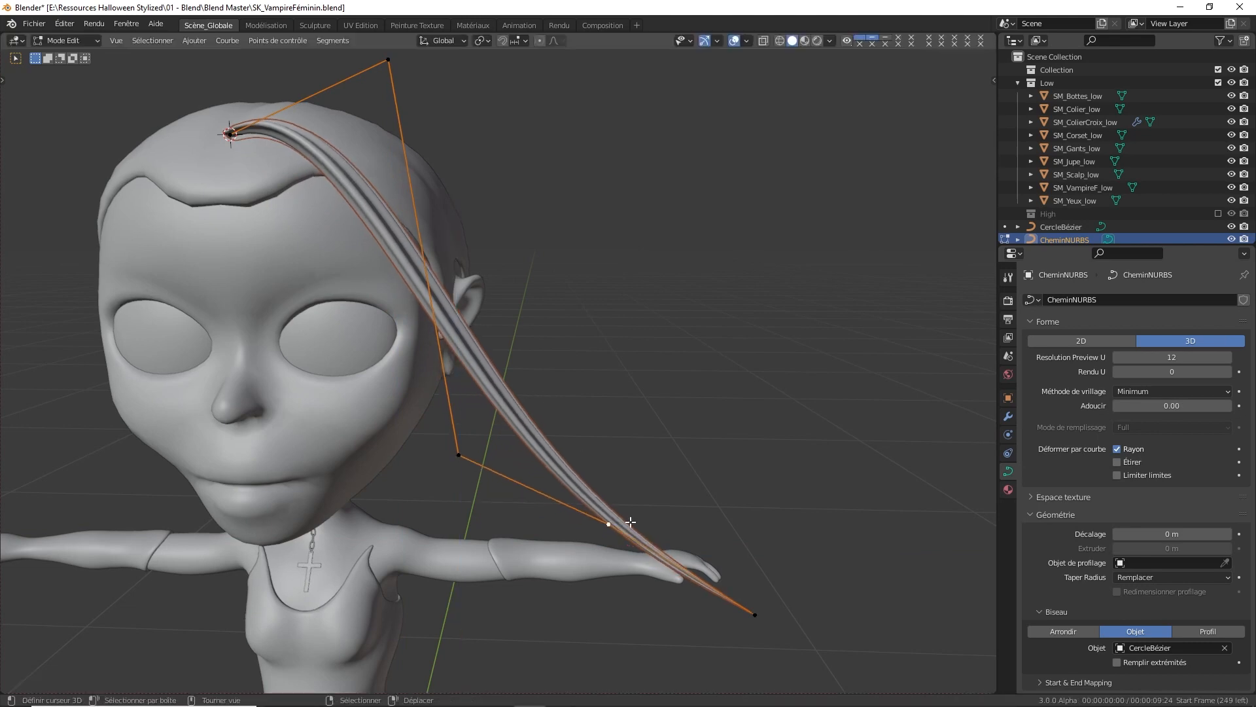
key("g")
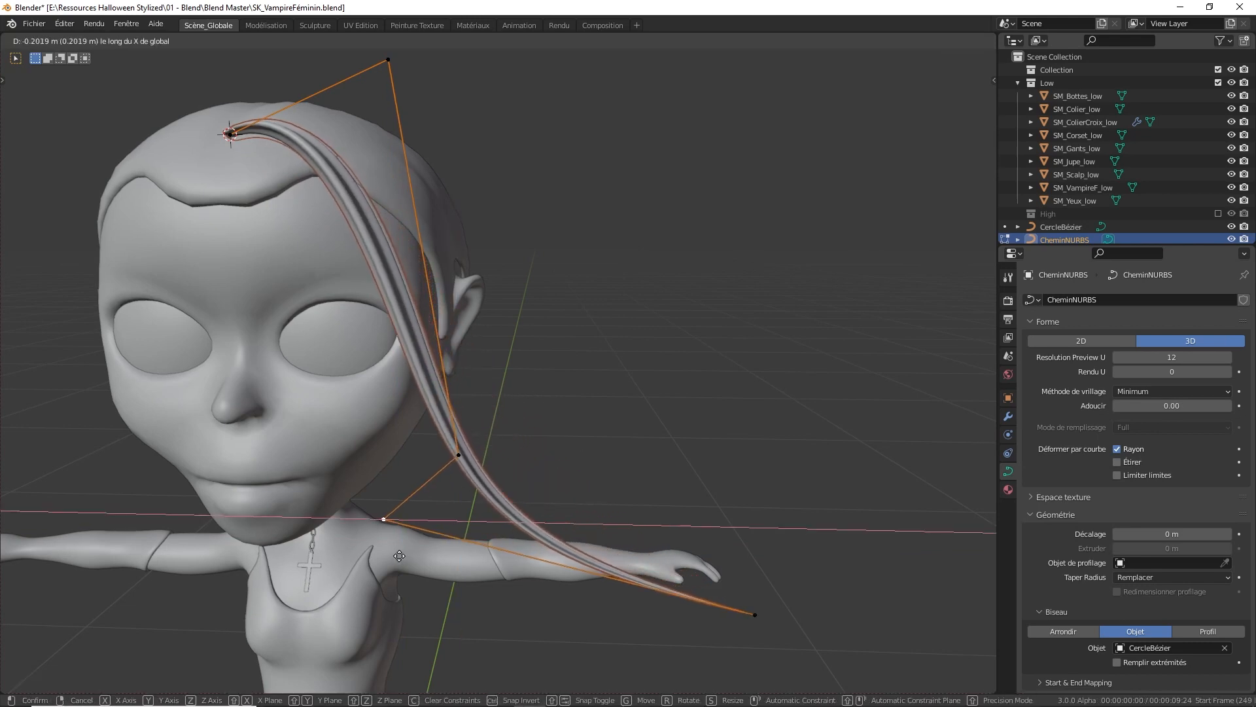
left_click(498, 573)
key("g")
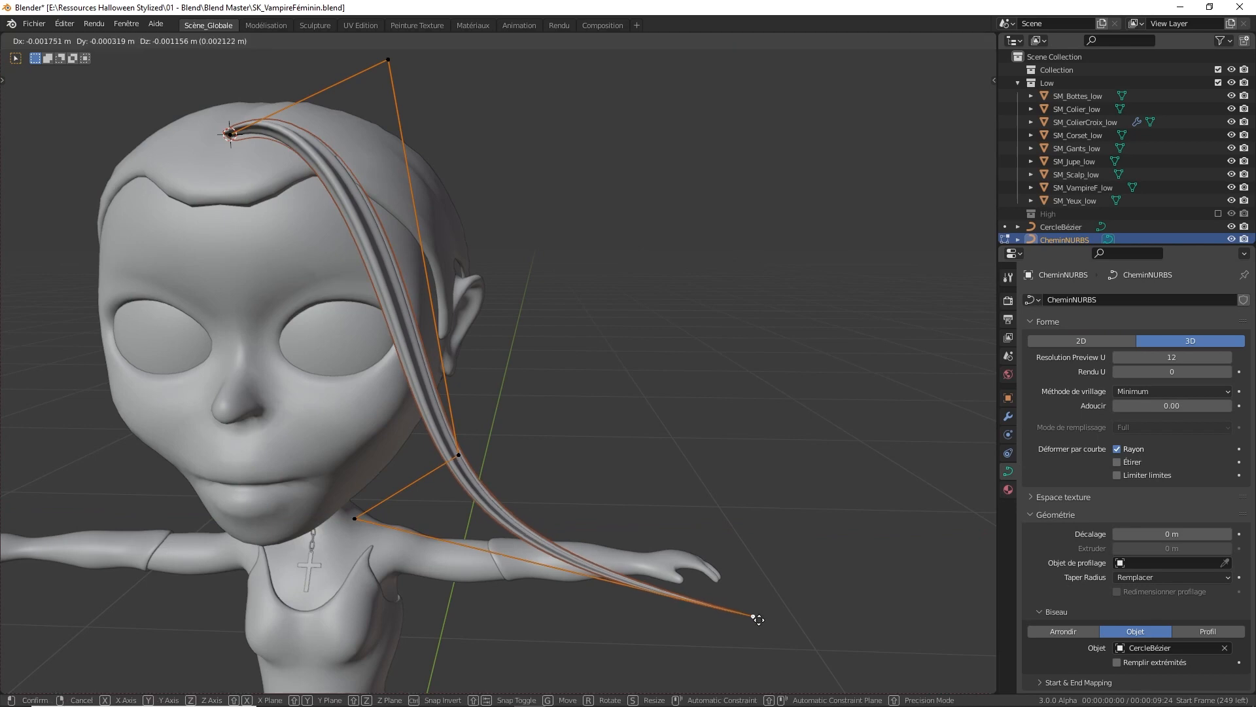
left_click(436, 608)
Reposition the third control point from a side view and pull the second control point forward over the forehead
middle_click_drag(576, 196, 442, 372)
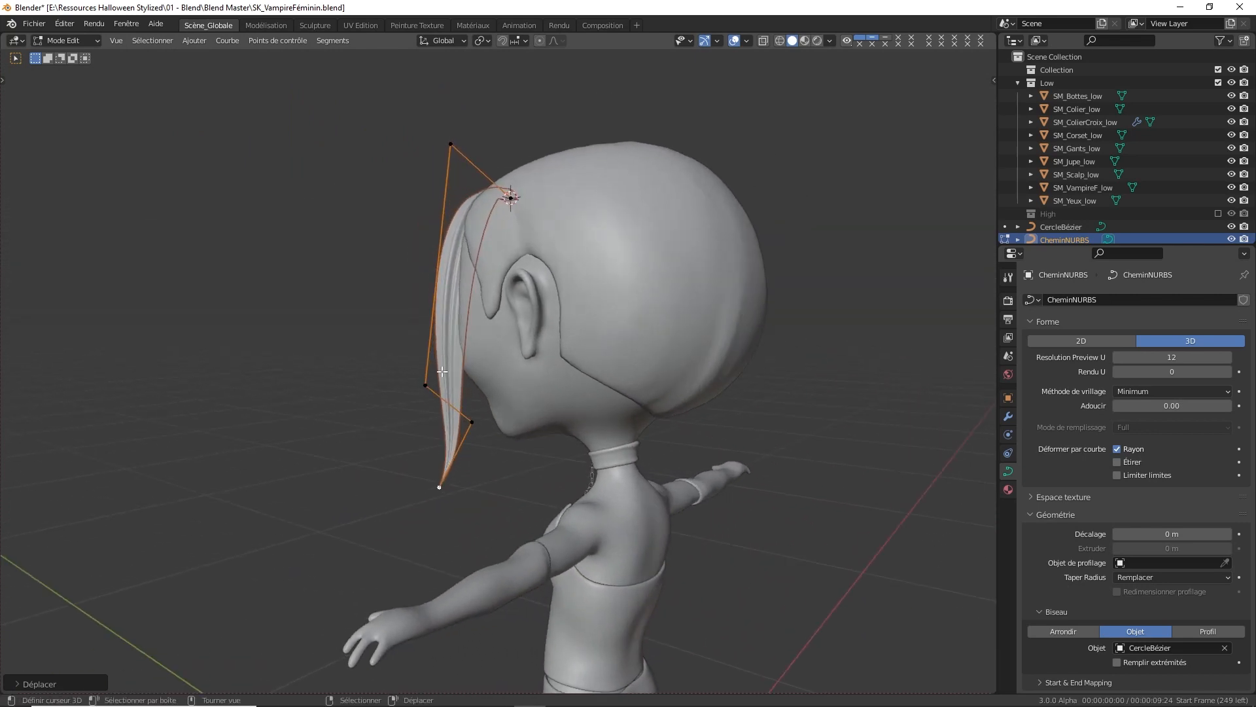
key("g")
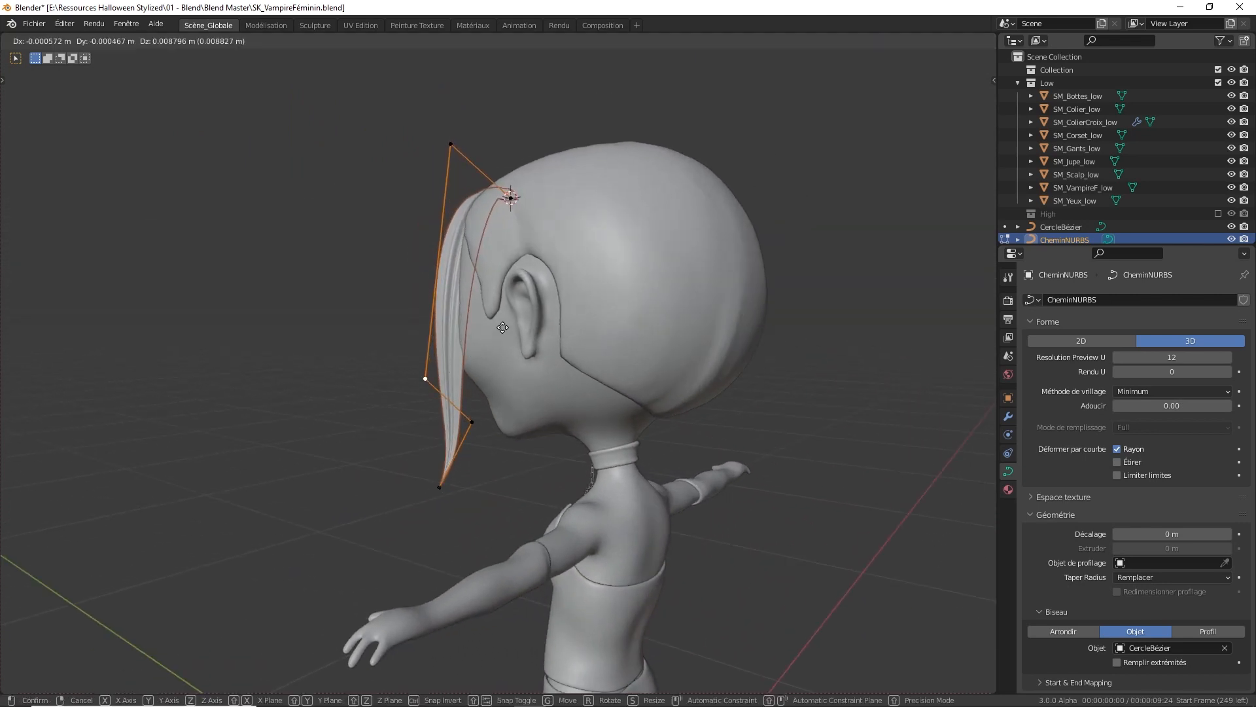
left_click(457, 306)
middle_click_drag(457, 306, 568, 201)
key("g")
left_click(450, 184)
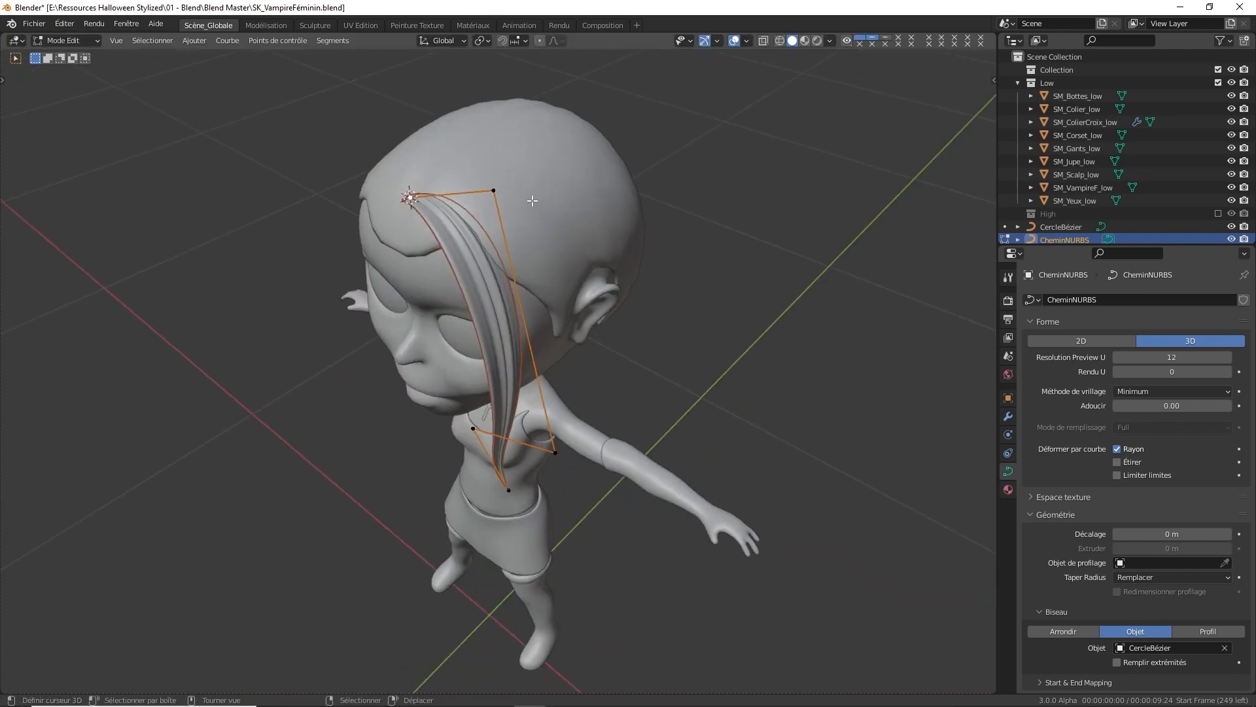
key("g")
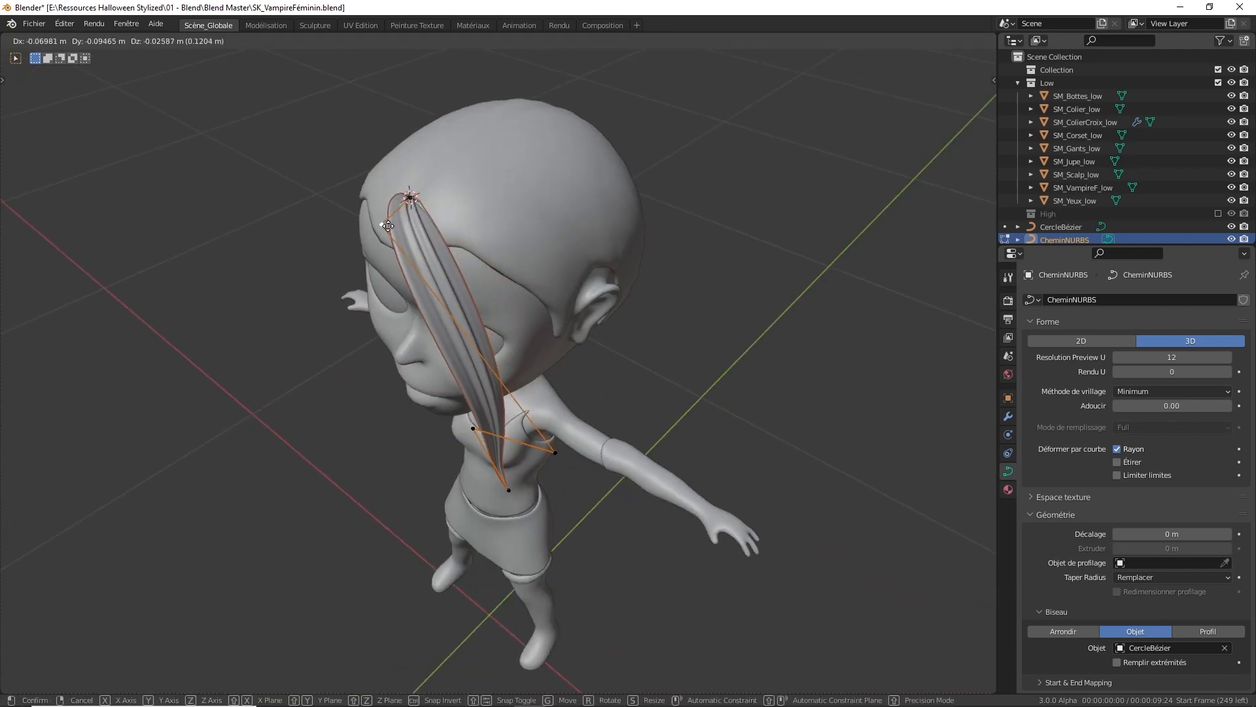
left_click(352, 234)
Move the strand's root control point down to the middle of the front hairline and return to Object Mode
middle_click_drag(352, 234, 503, 183)
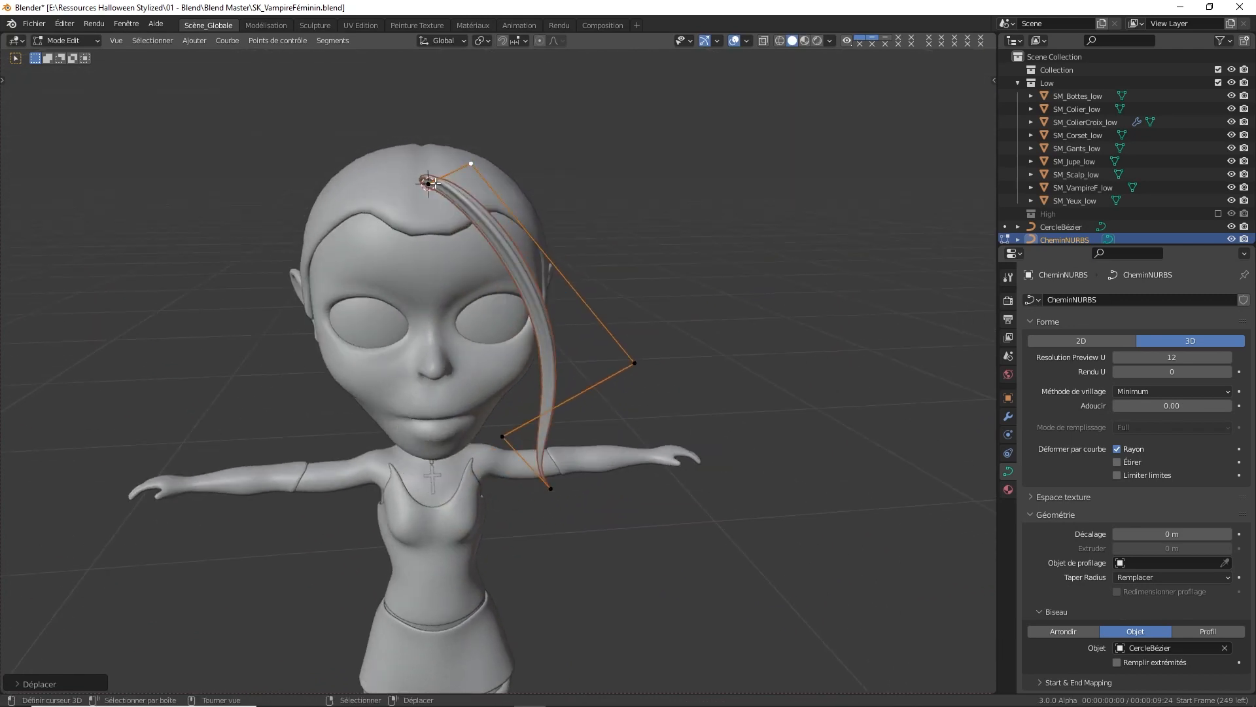
right_click(432, 184)
key("g")
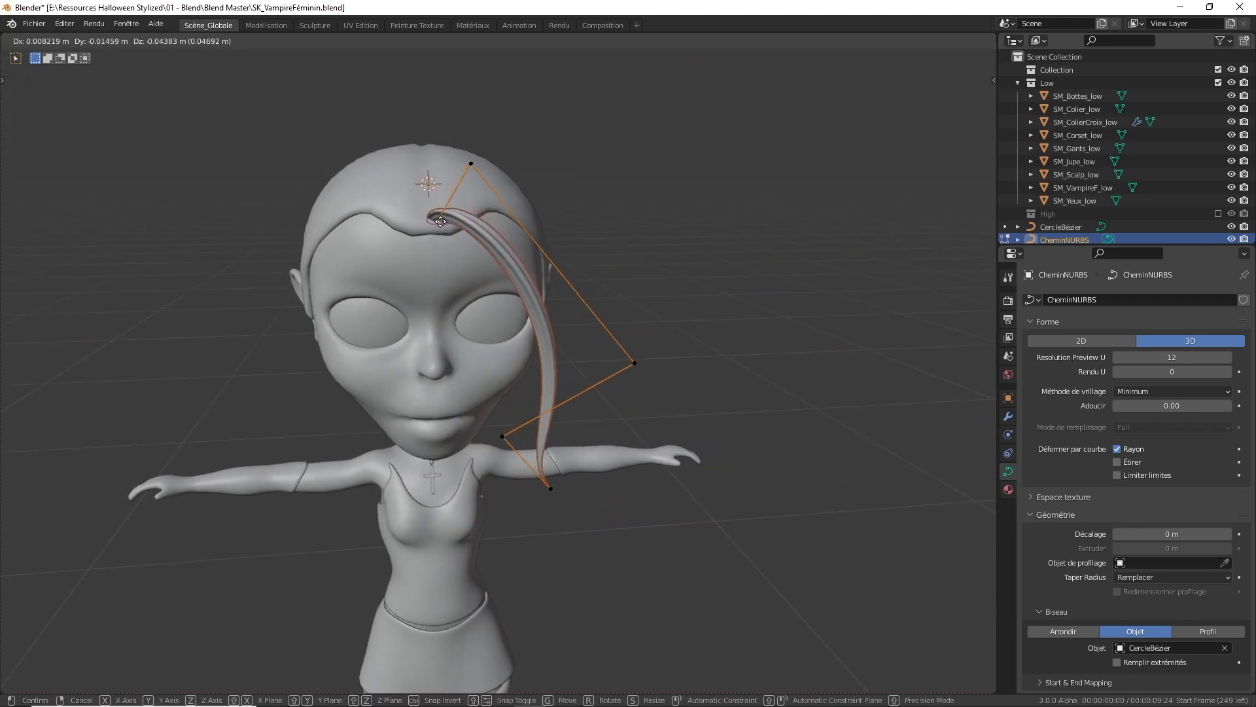
left_click(440, 223)
middle_click_drag(441, 224, 413, 207)
key("Tab")
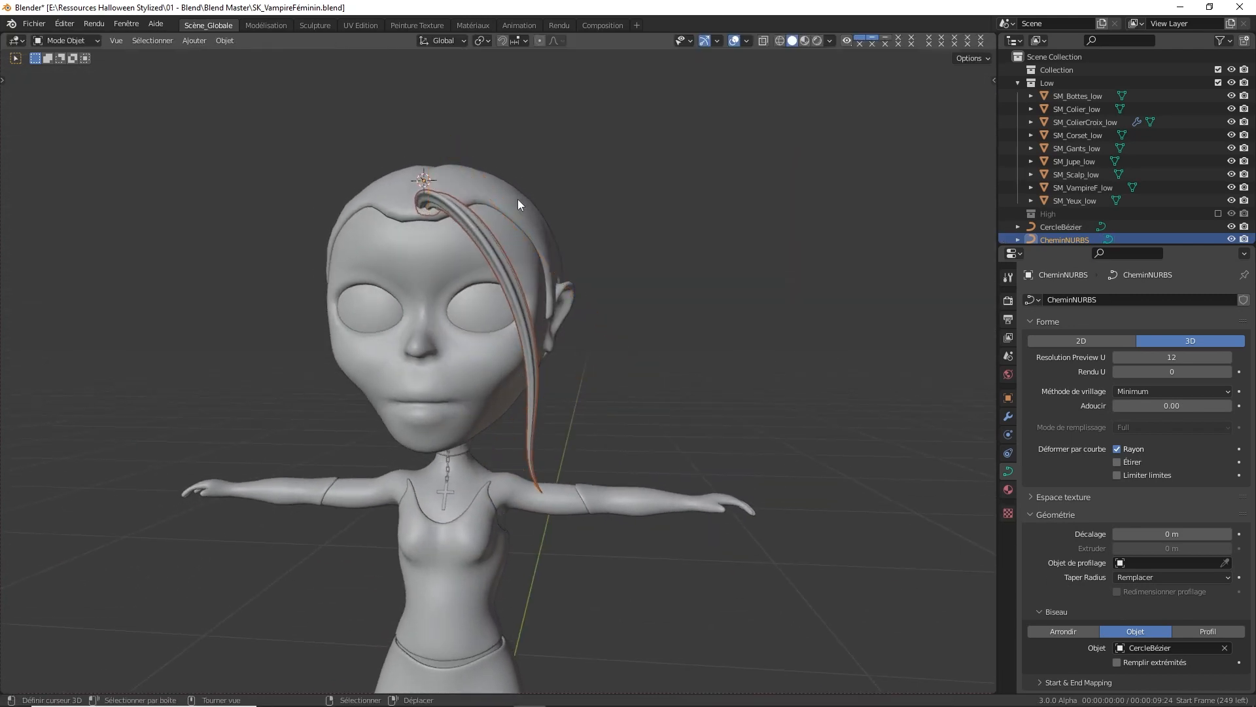
Examine the strand's placement on the head in front orthographic view and from above
middle_click_drag(517, 199, 568, 203)
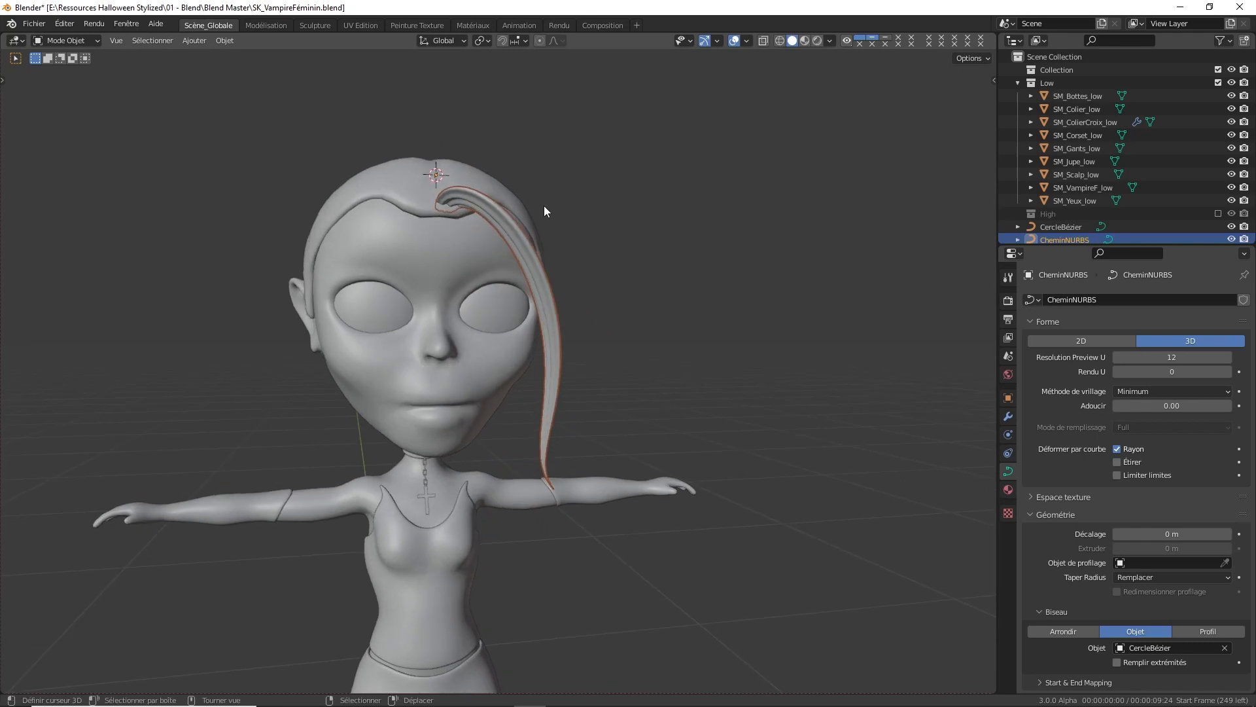
key("KP_1")
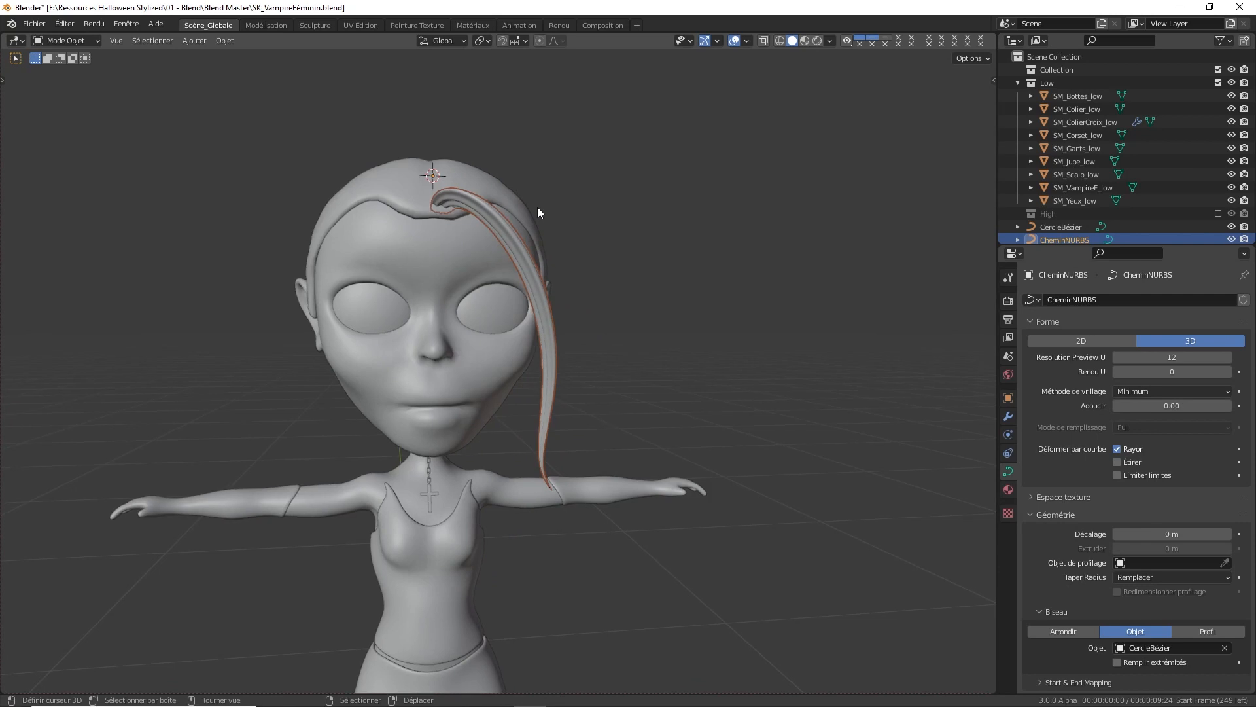
key("KP_5")
left_click(490, 237)
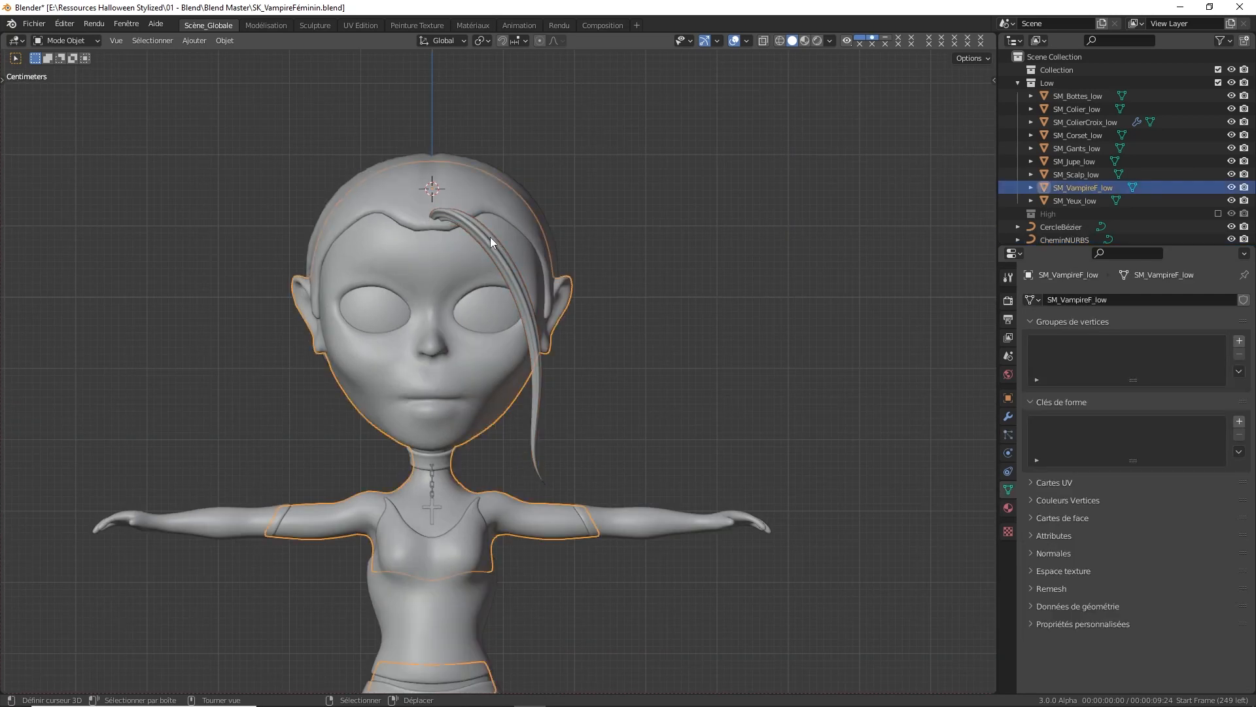
left_click(485, 253)
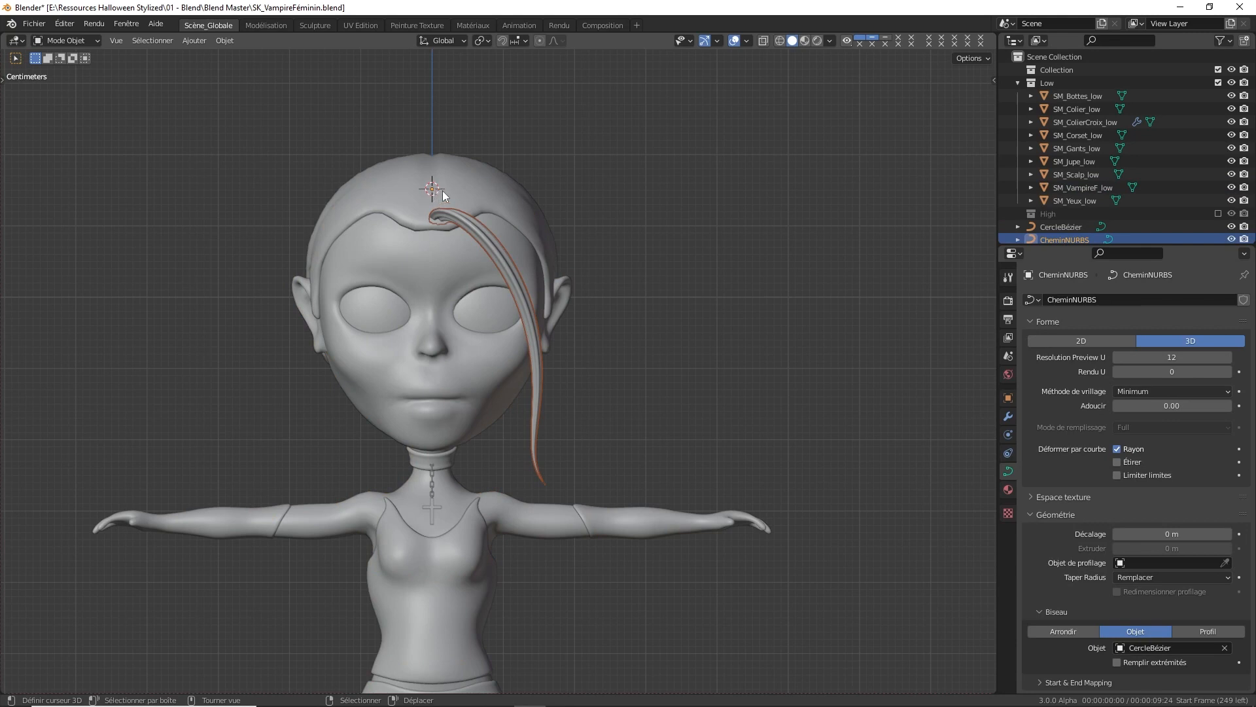
middle_click_drag(442, 190, 453, 253)
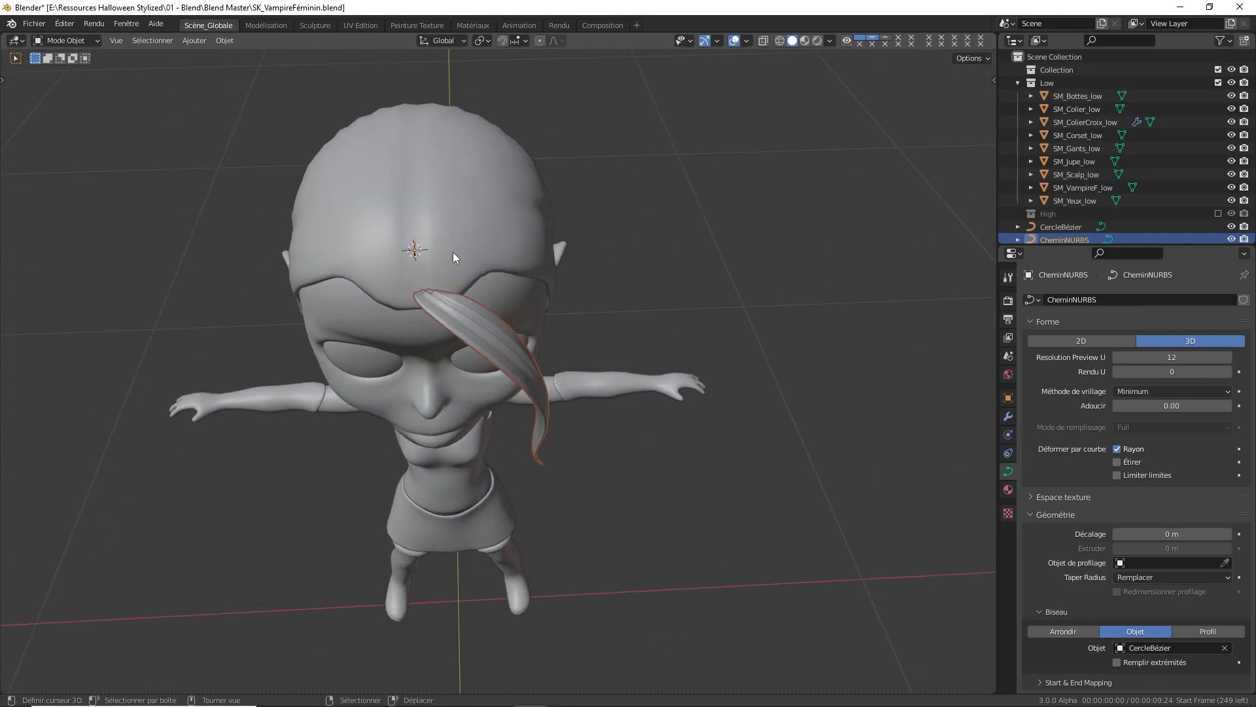
Select the scalp mesh and snap the 3D cursor to it
left_click(450, 239)
key("shift+s")
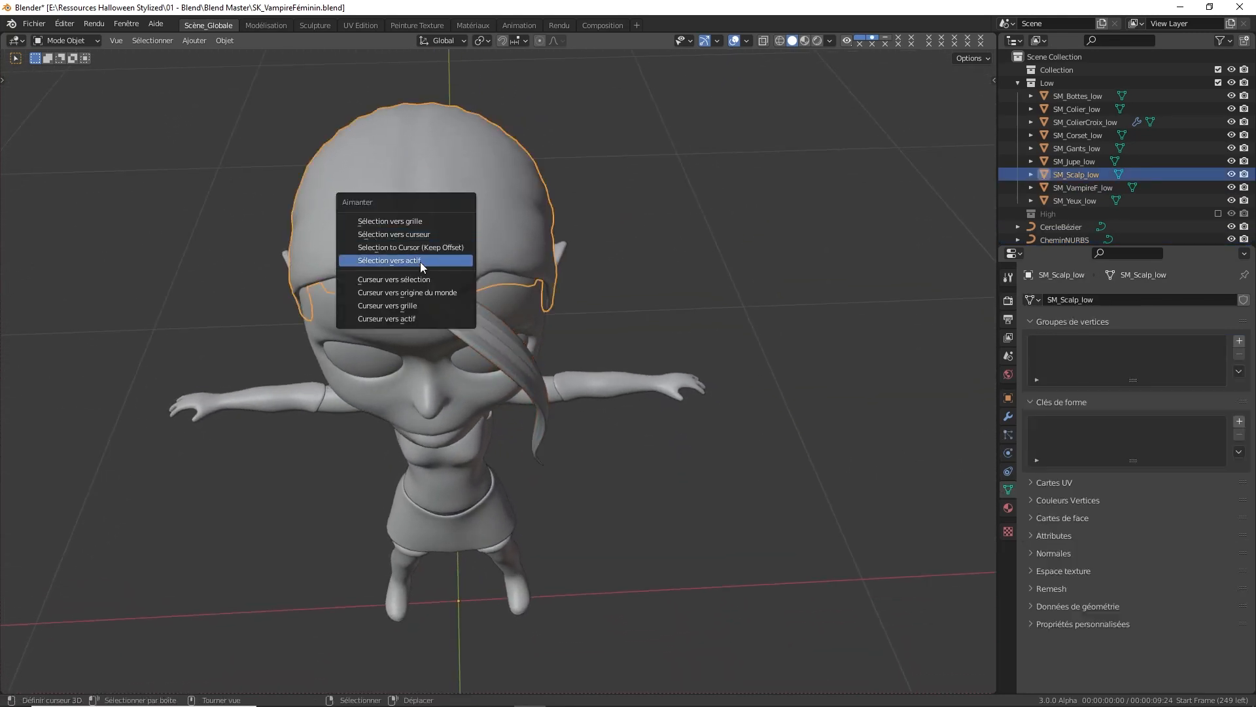
left_click(419, 279)
Add a Mirror modifier to the NURBS strand to create a matching lock on the other side of the face
mouse_move(453, 300)
middle_mouse_down()
mouse_move(449, 185)
mouse_move(412, 168)
mouse_move(255, 211)
mouse_move(293, 250)
mouse_move(316, 306)
mouse_move(476, 294)
middle_mouse_up()
scroll(476, 294, "up", 2)
left_click(484, 296)
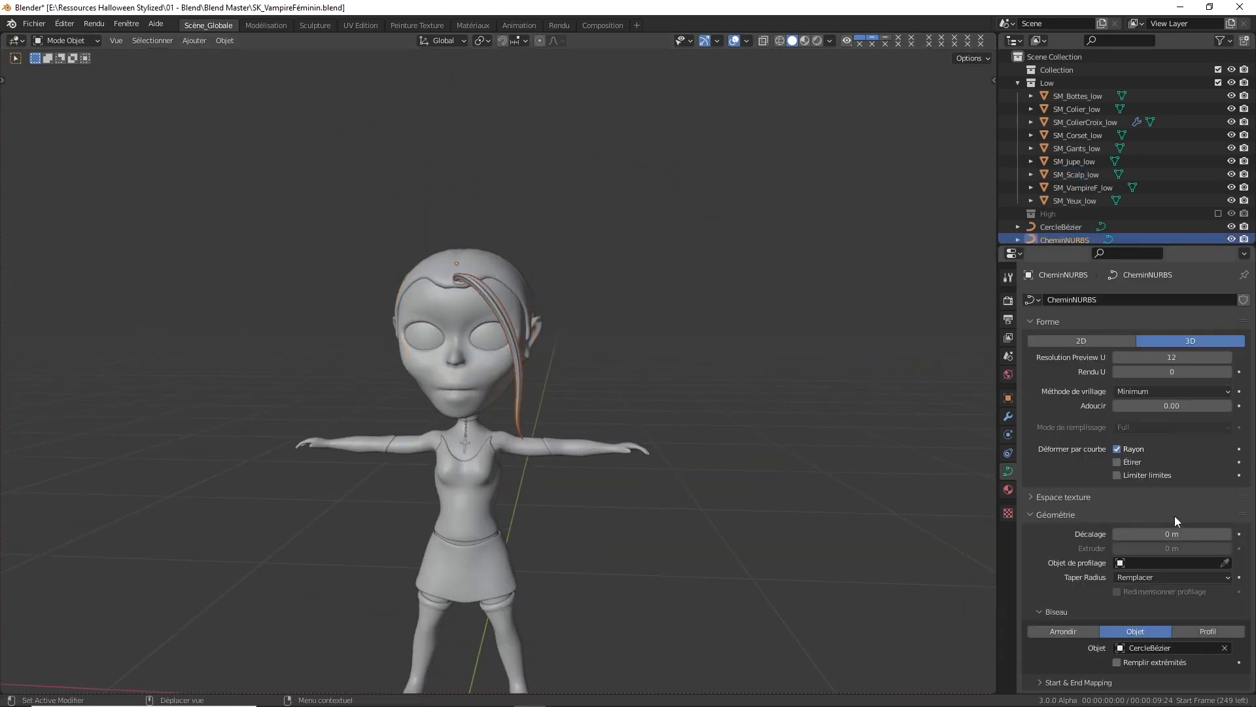
left_click(1008, 418)
left_click(1112, 300)
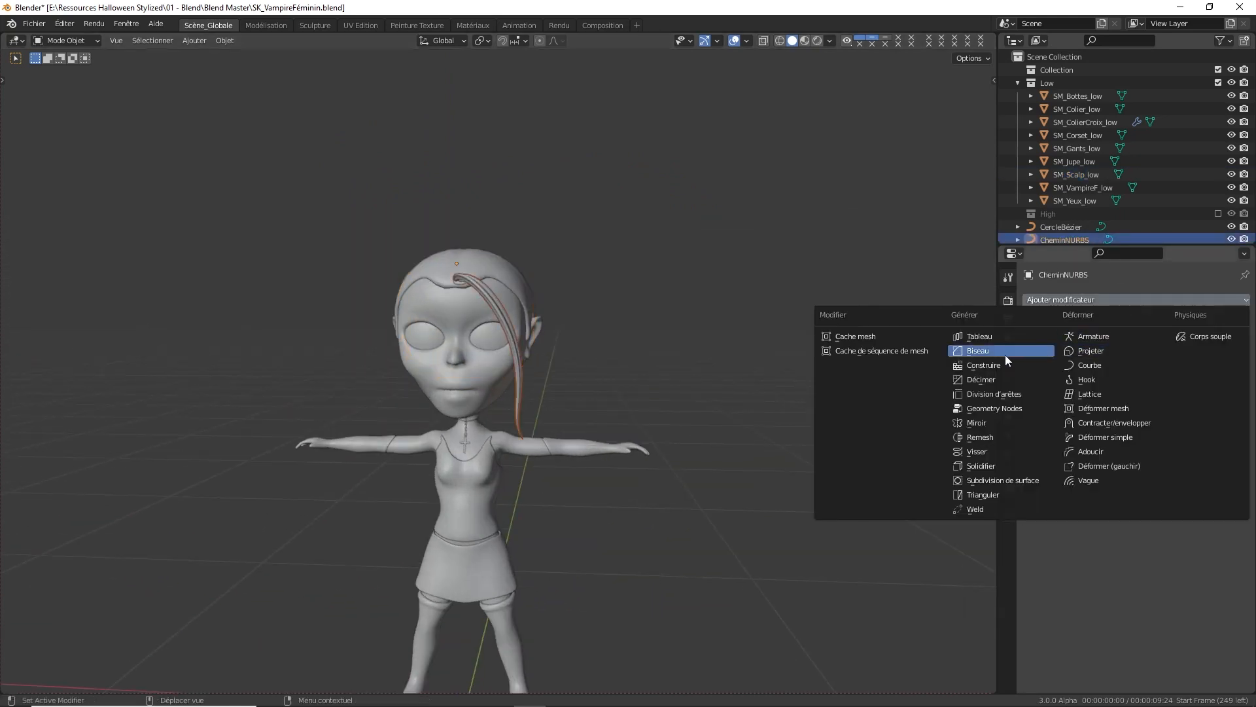
left_click(993, 420)
middle_click_drag(721, 356, 446, 329)
left_click(437, 288)
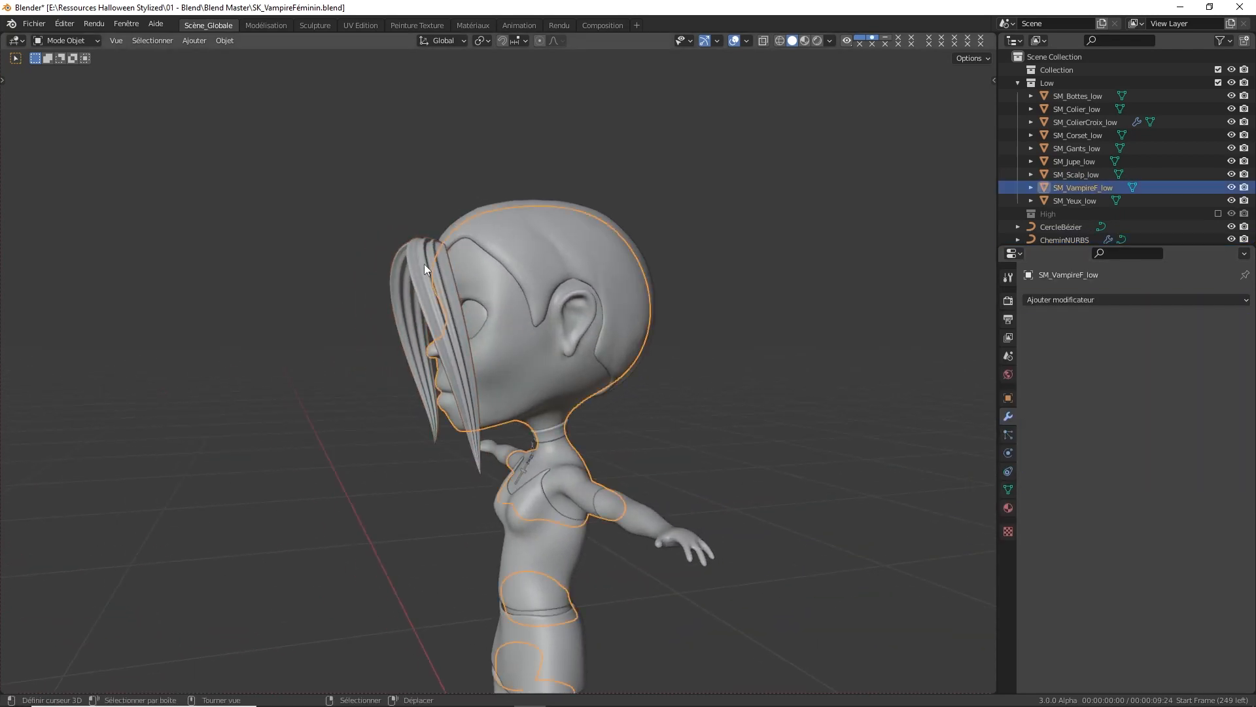
Inspect the mirrored hair lock around the head, then remove the Mirror modifier from the NURBS strand
left_click(427, 263)
middle_click_drag(430, 261, 457, 306)
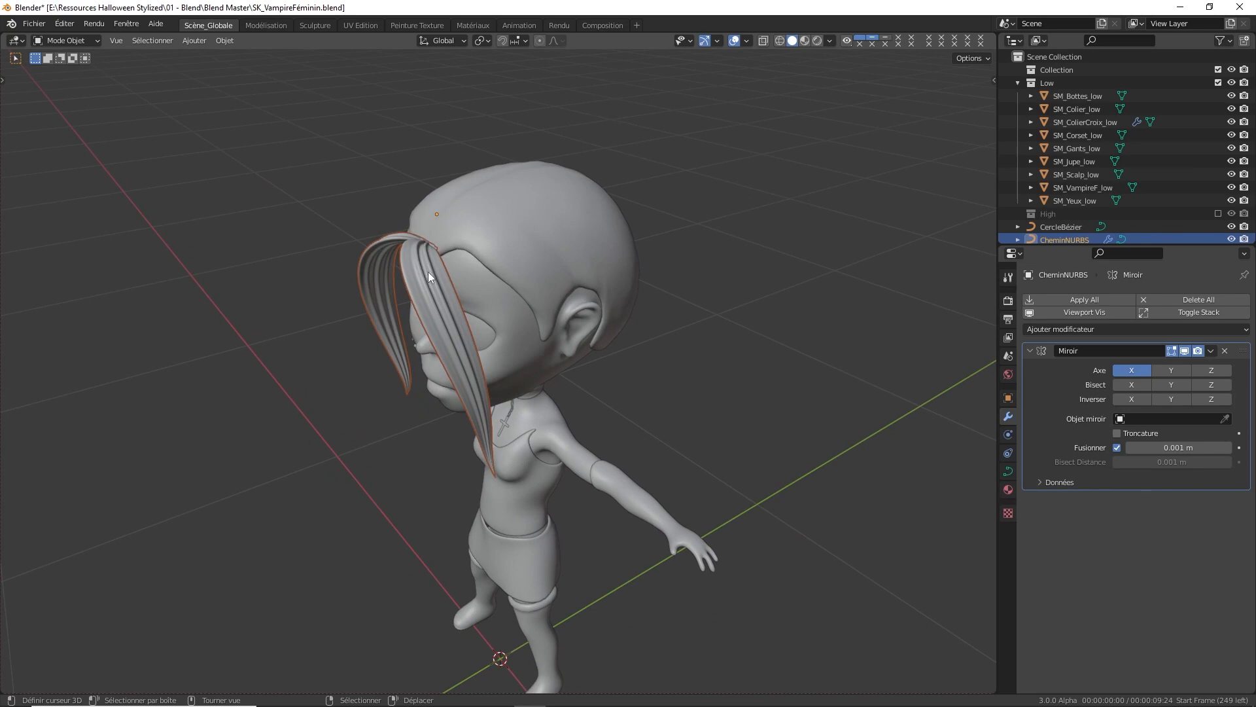
middle_click_drag(428, 272, 532, 230)
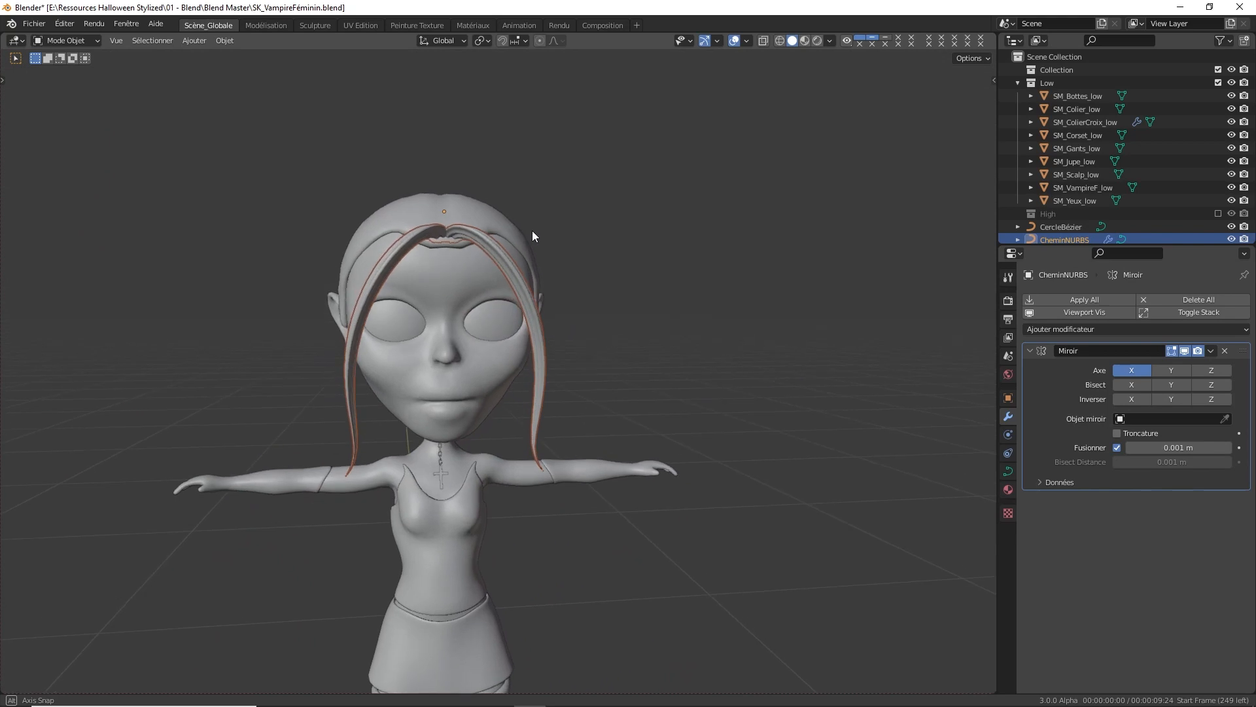
left_click(394, 261)
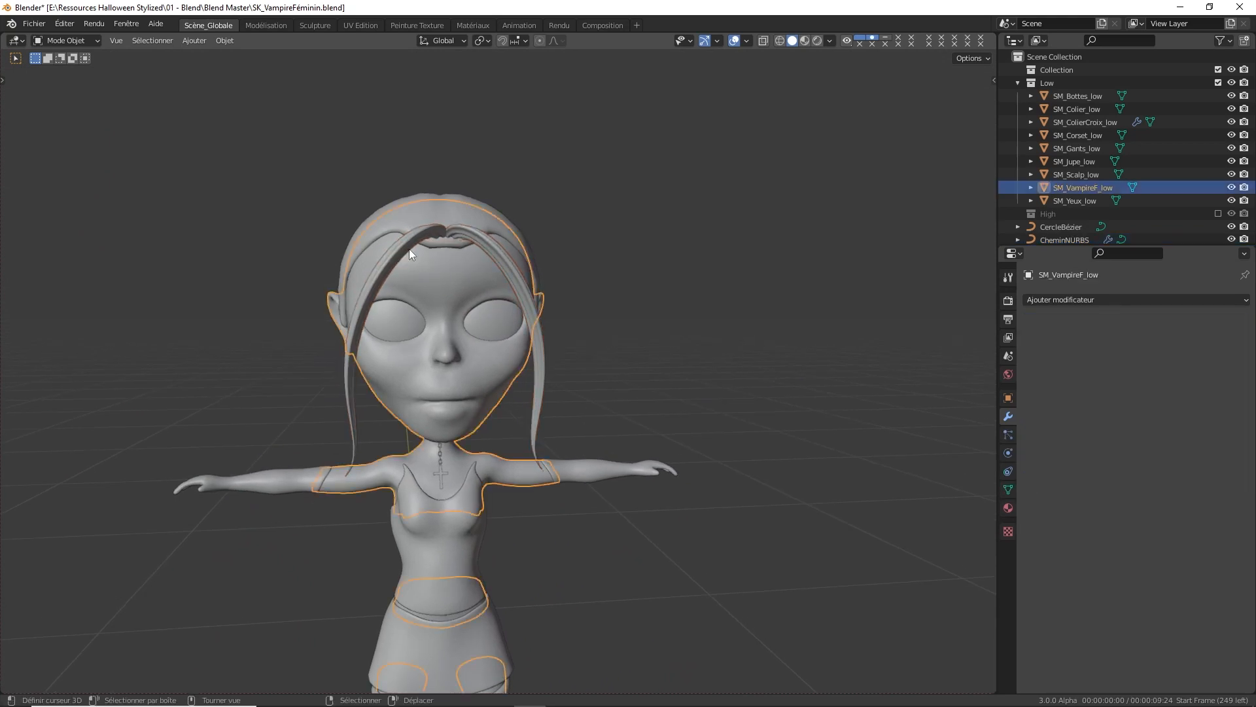
left_click(410, 250)
left_click(1225, 352)
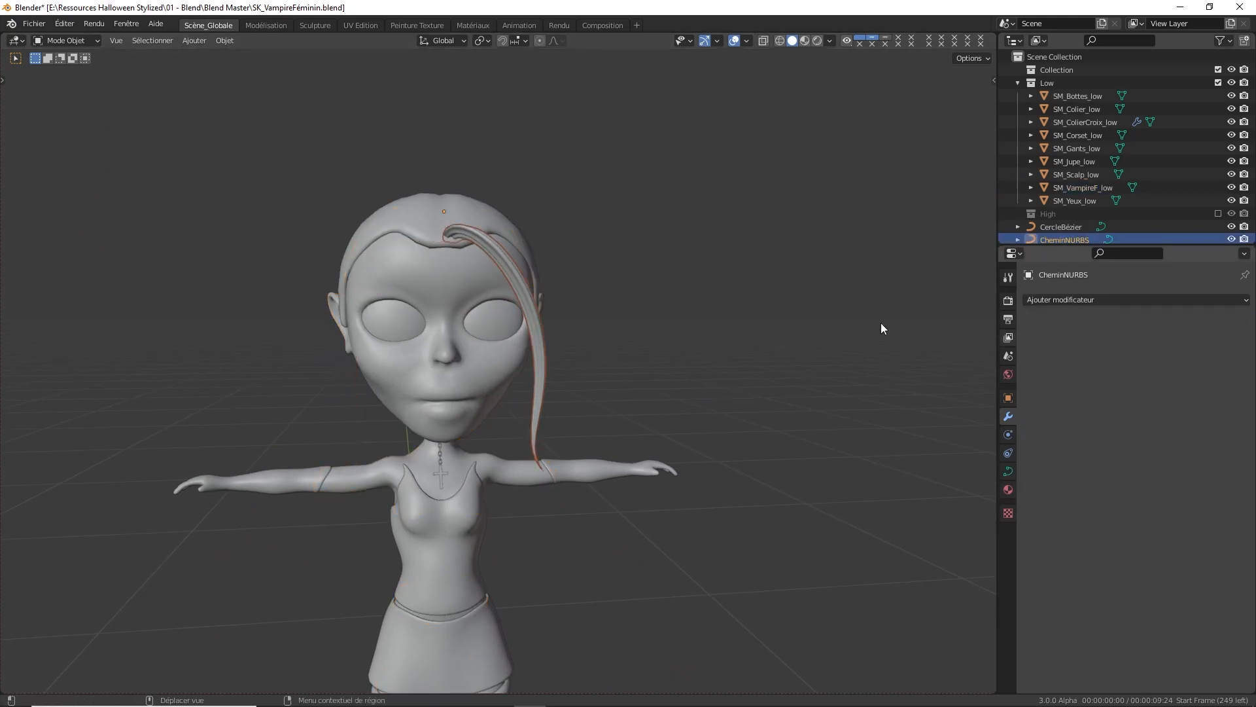
Duplicate the front hair strand and place the copy beside it, slightly farther back along the hairline
middle_click_drag(614, 277, 582, 287)
right_click(468, 251)
left_click(469, 251)
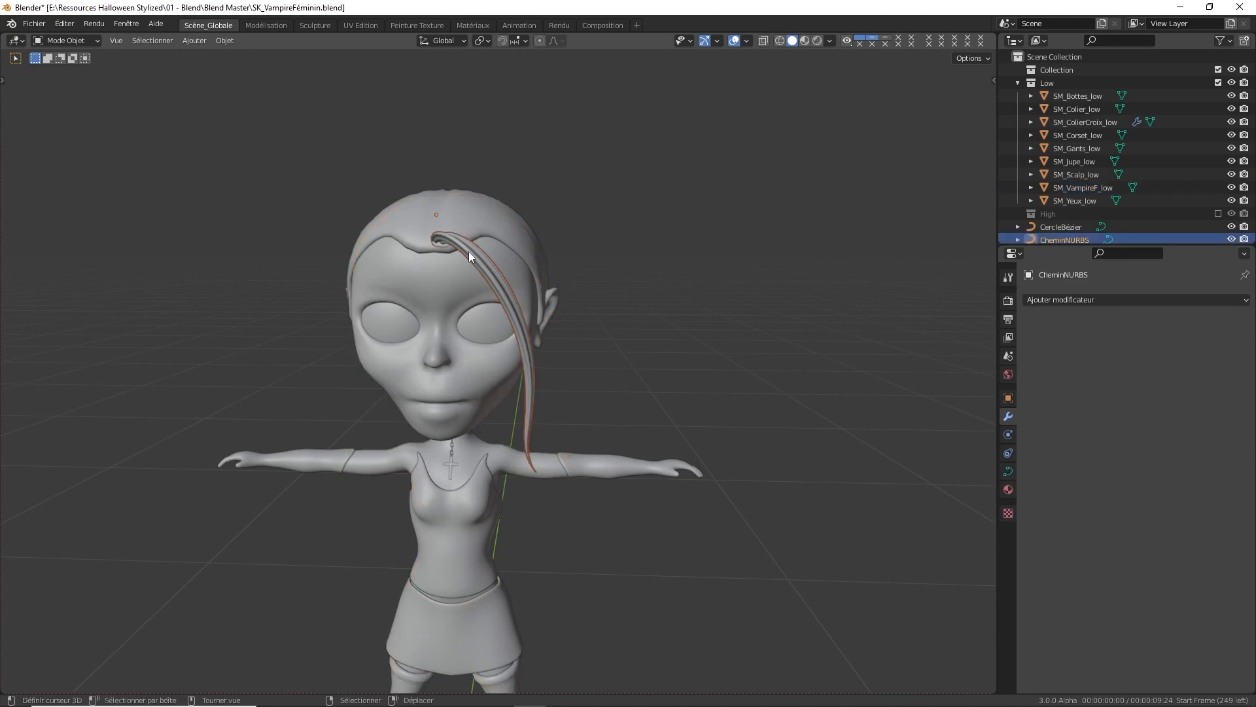
middle_click_drag(469, 251, 385, 283)
mouse_move(486, 271)
middle_mouse_down()
mouse_move(430, 273)
mouse_move(504, 274)
middle_mouse_up()
key("shift+d")
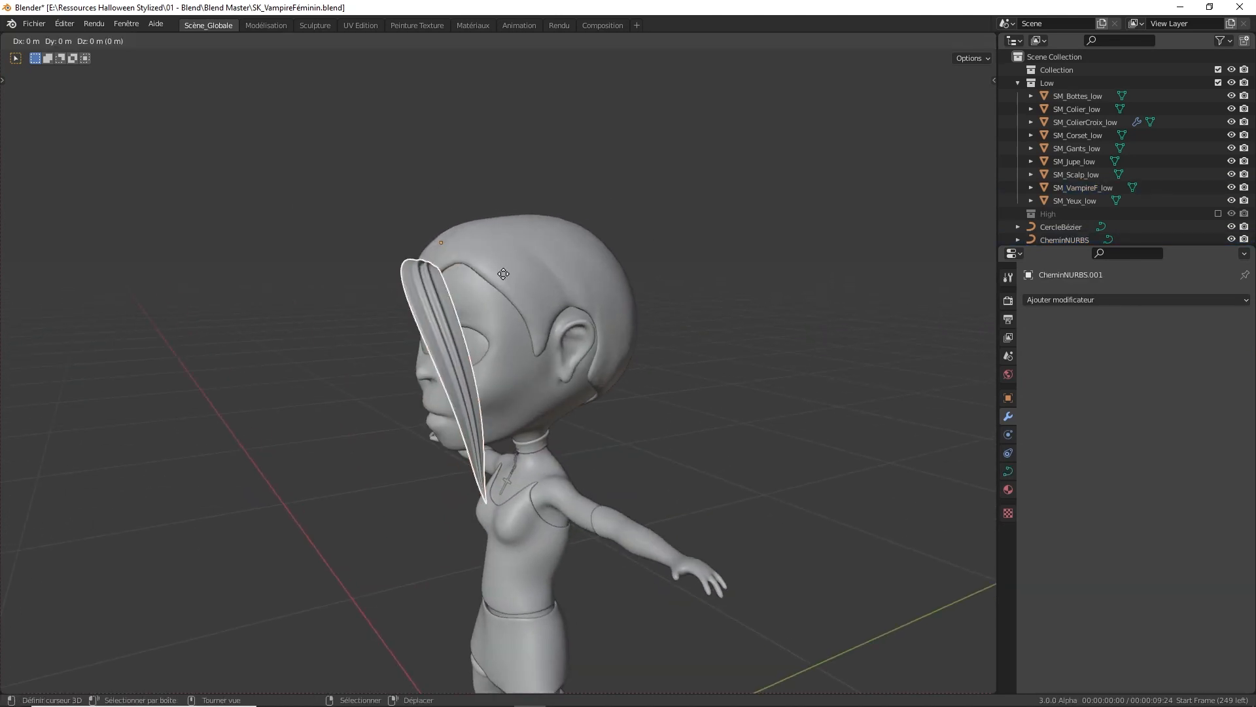
left_click(591, 254)
Rotate the copied strand about the global X axis so its tip swings backward, then adjust its position along Z and Y
key("r")
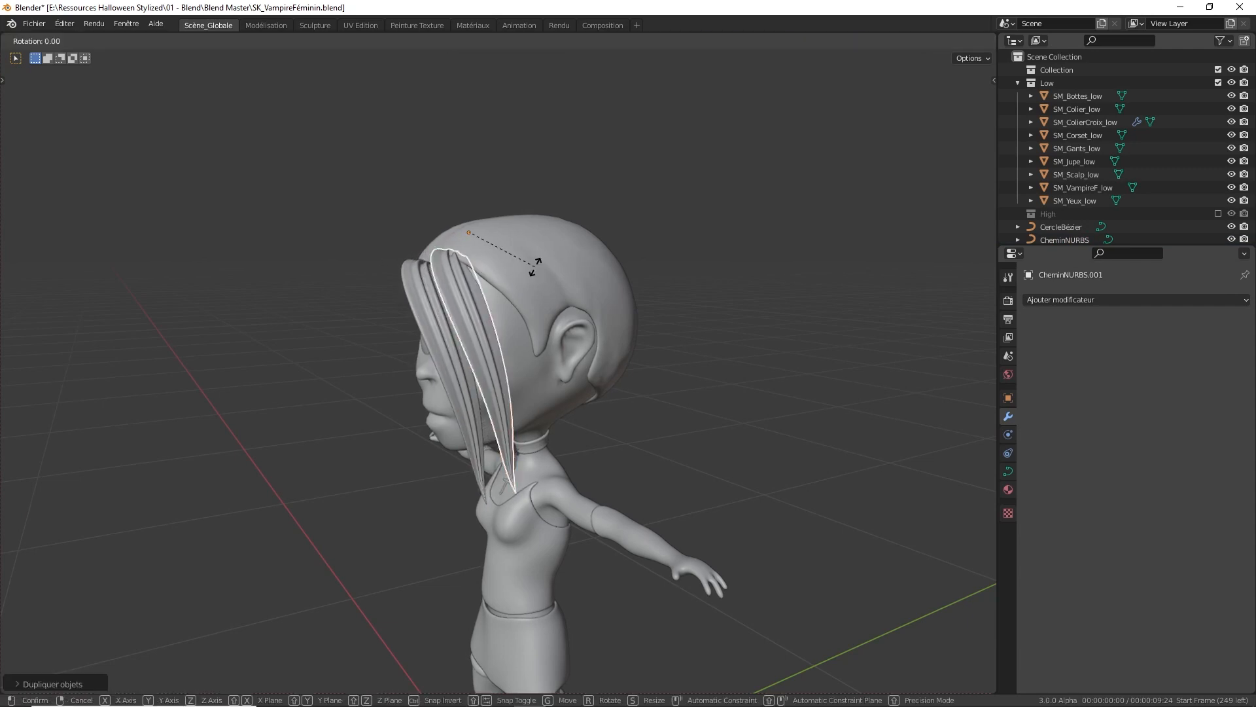
key("x")
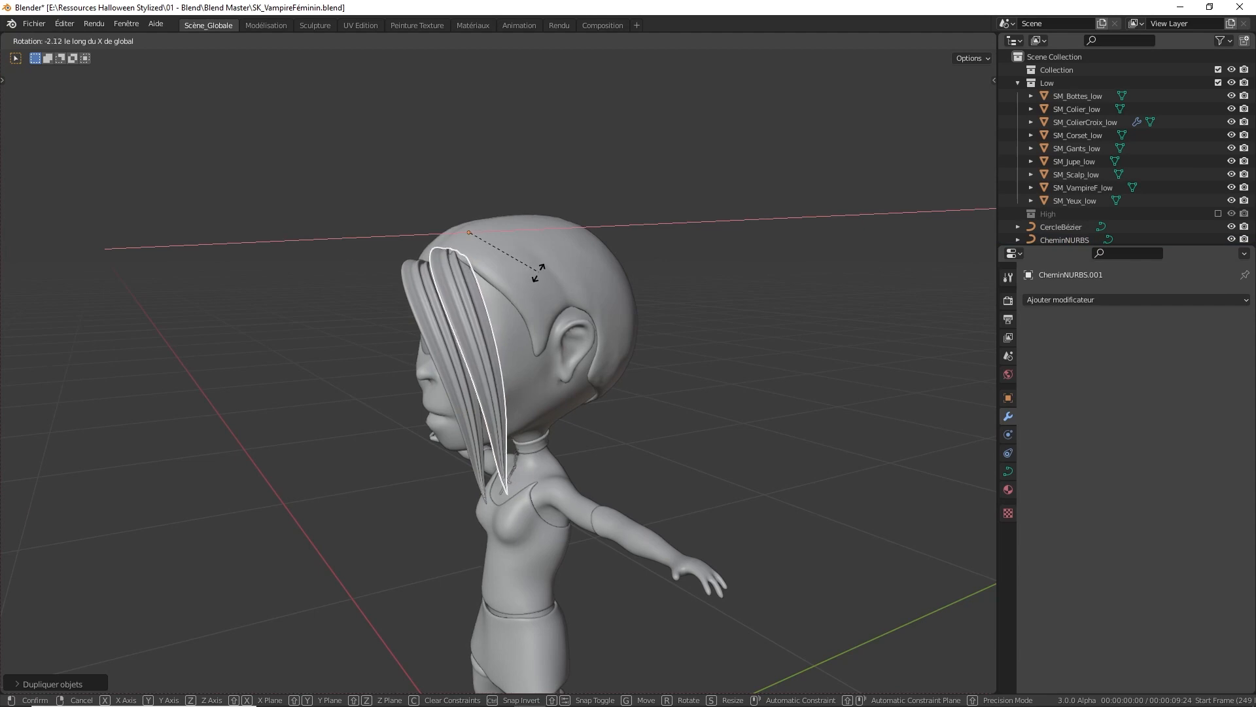
left_click(662, 265)
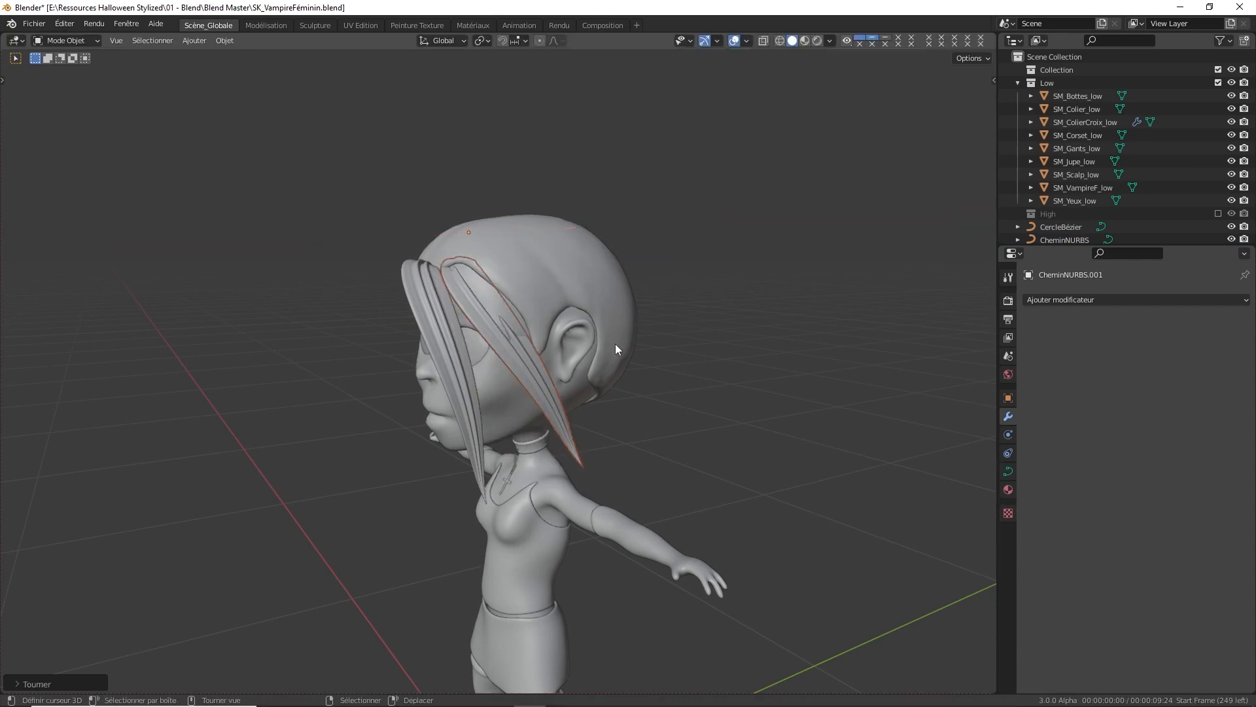
key("g")
key("z")
left_click(614, 329)
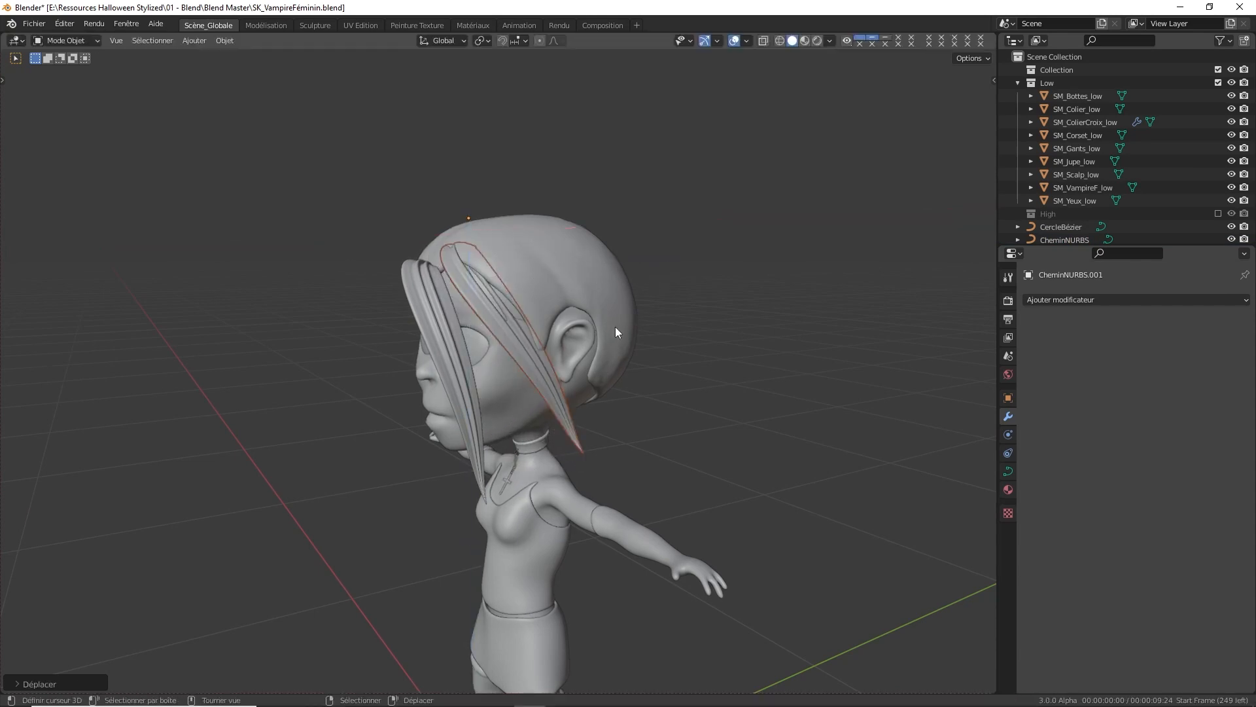
key("g")
key("y")
left_click(609, 325)
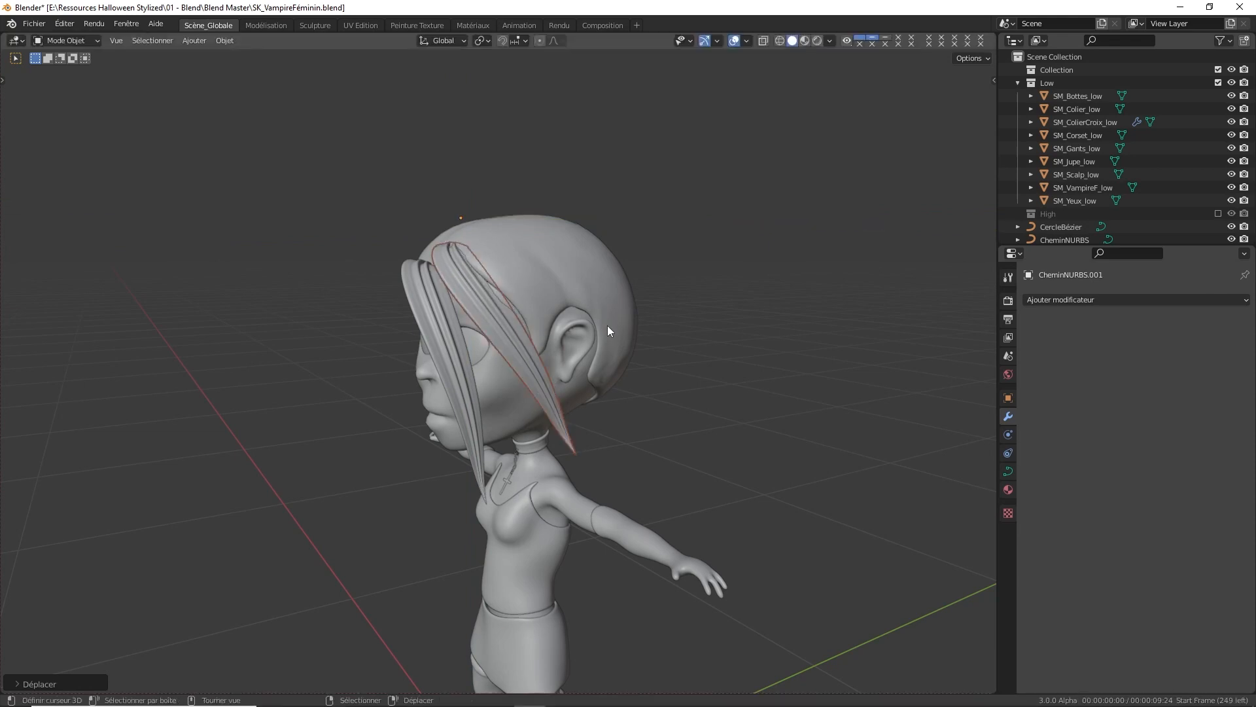
Enter Edit Mode on the copied strand and shift its root control point slightly along Z
middle_click_drag(607, 324, 584, 353)
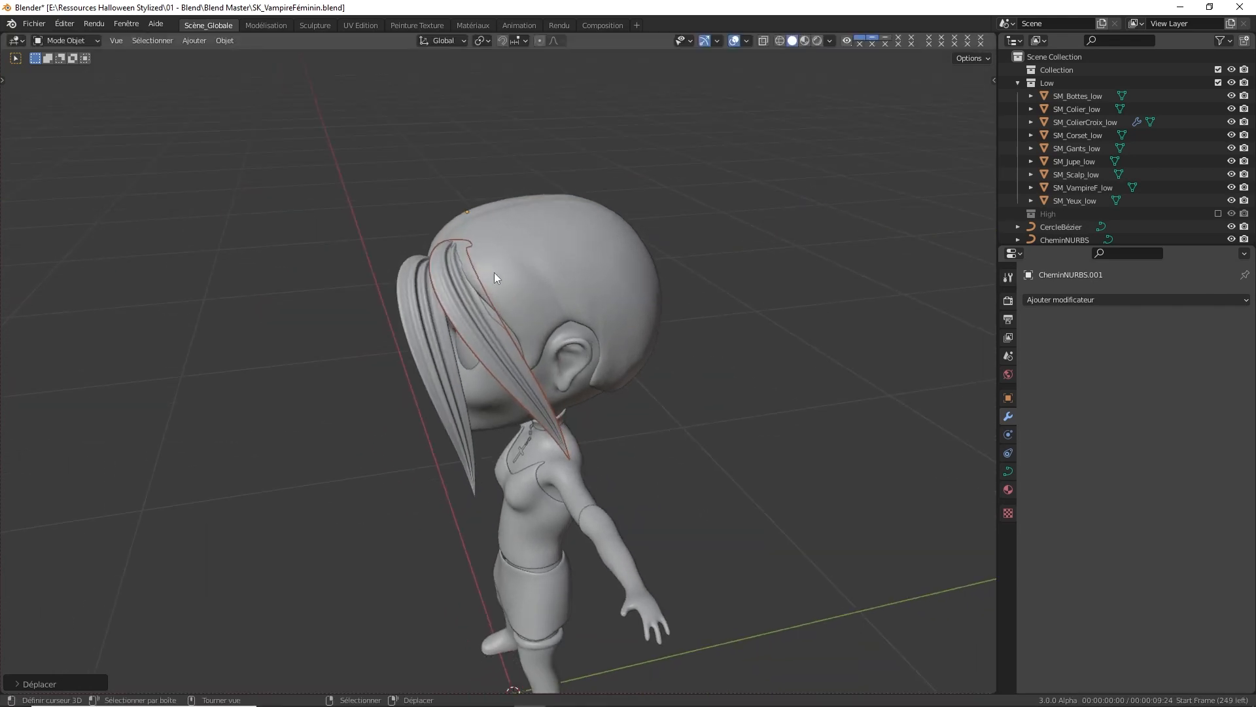
key("Tab")
key("g")
key("z")
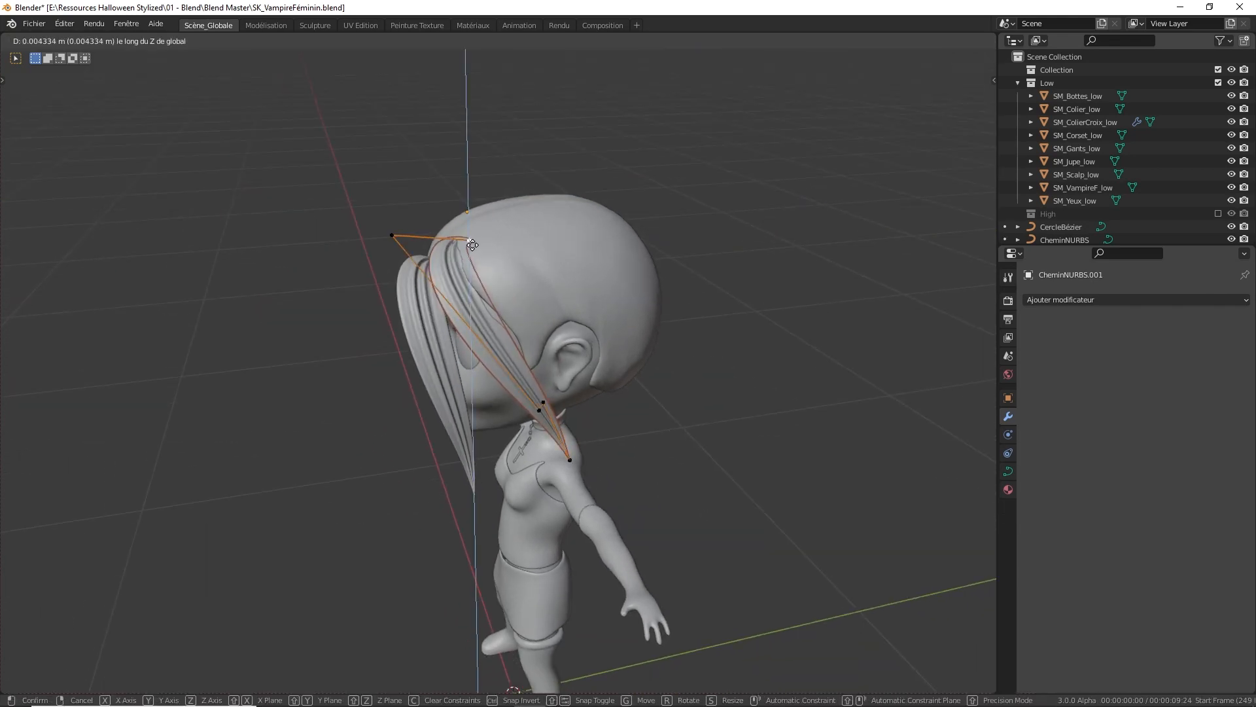
left_click(471, 239)
middle_click_drag(471, 238, 526, 226)
Reposition the copied strand's second control point near the front hairline to shape the curve leaving the root
left_click(399, 244)
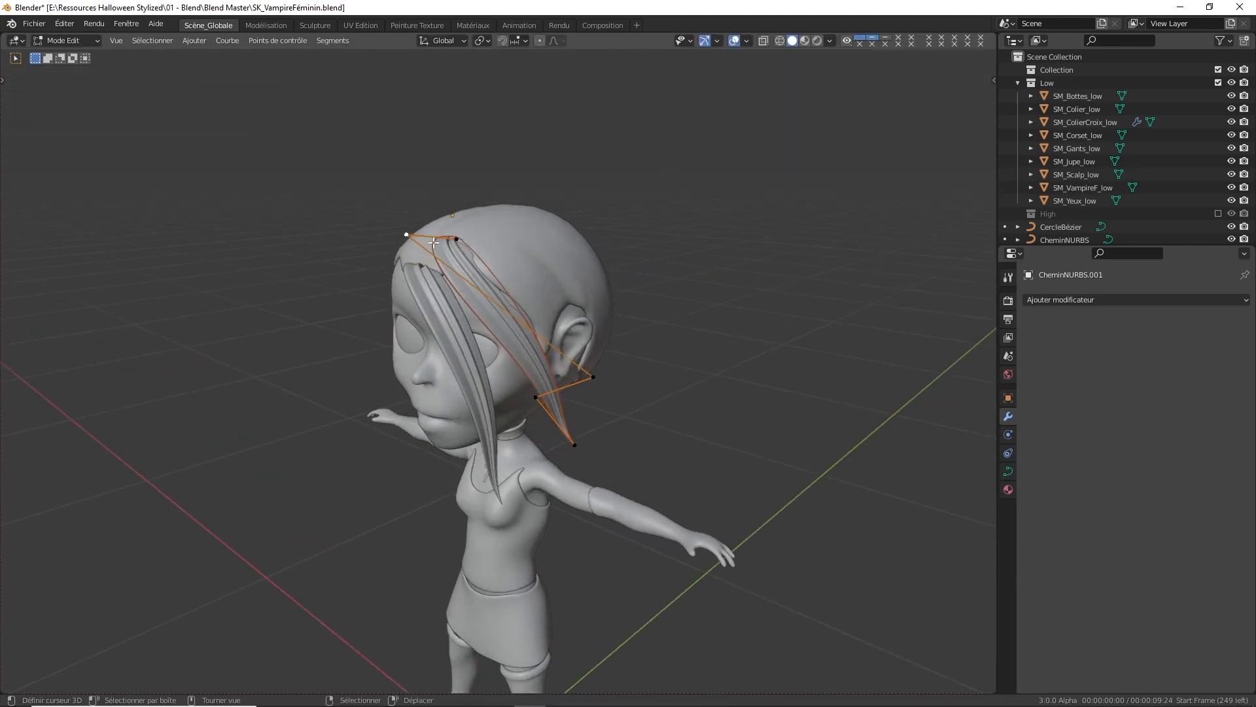
key("g")
left_click(458, 259)
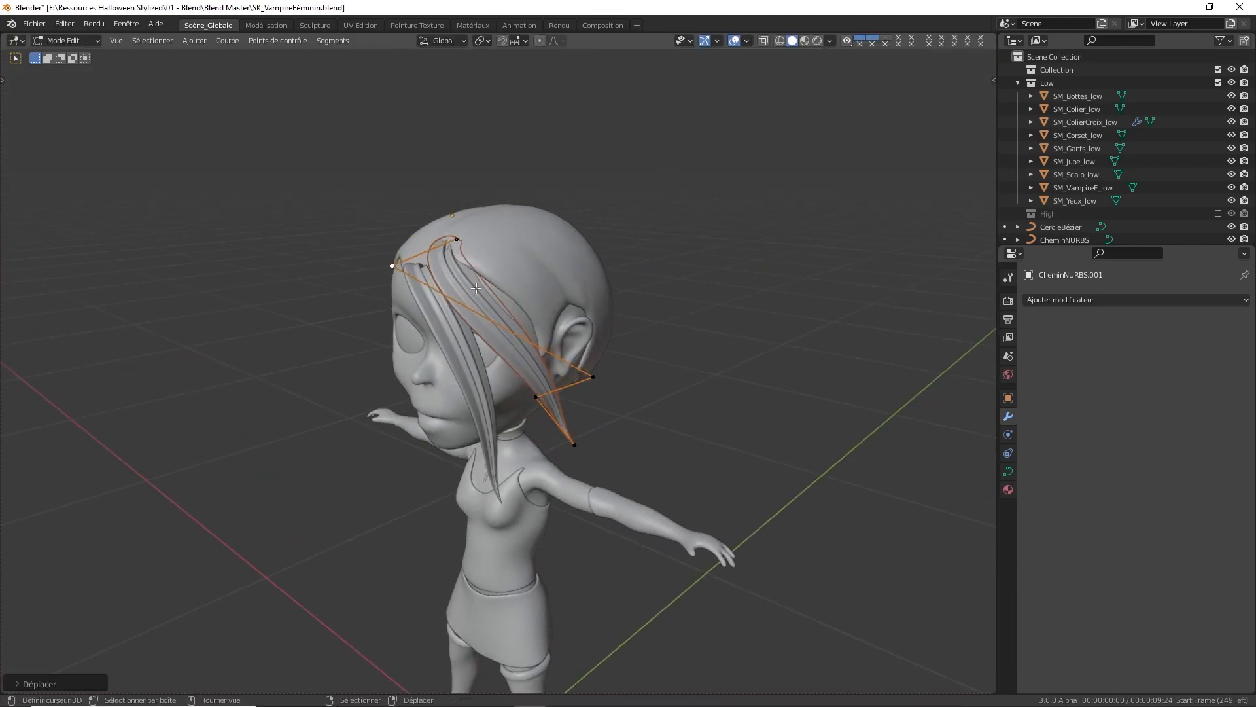
middle_click_drag(458, 259, 517, 266)
key("g")
left_click(572, 261)
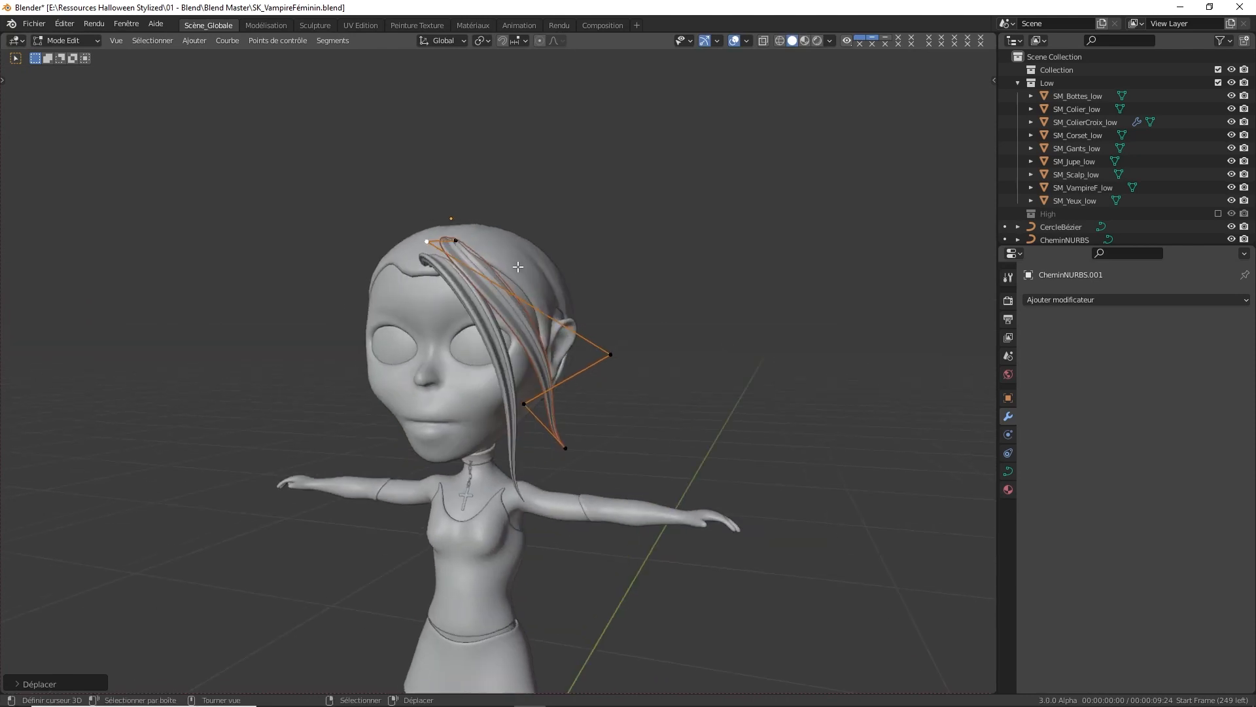
Pull the third control point inward, lower the strand's tip to the upper arm, and move the fourth point outward
left_click(608, 351)
key("g")
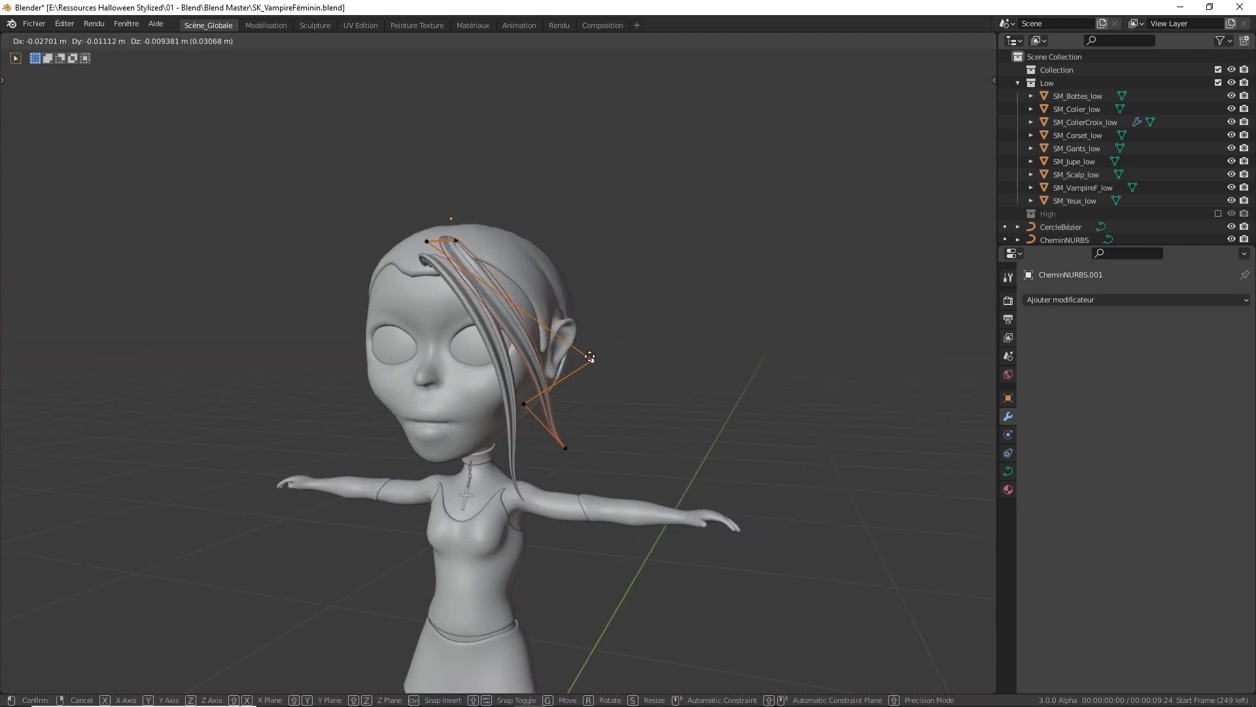
left_click(583, 371)
left_click(566, 447)
key("g")
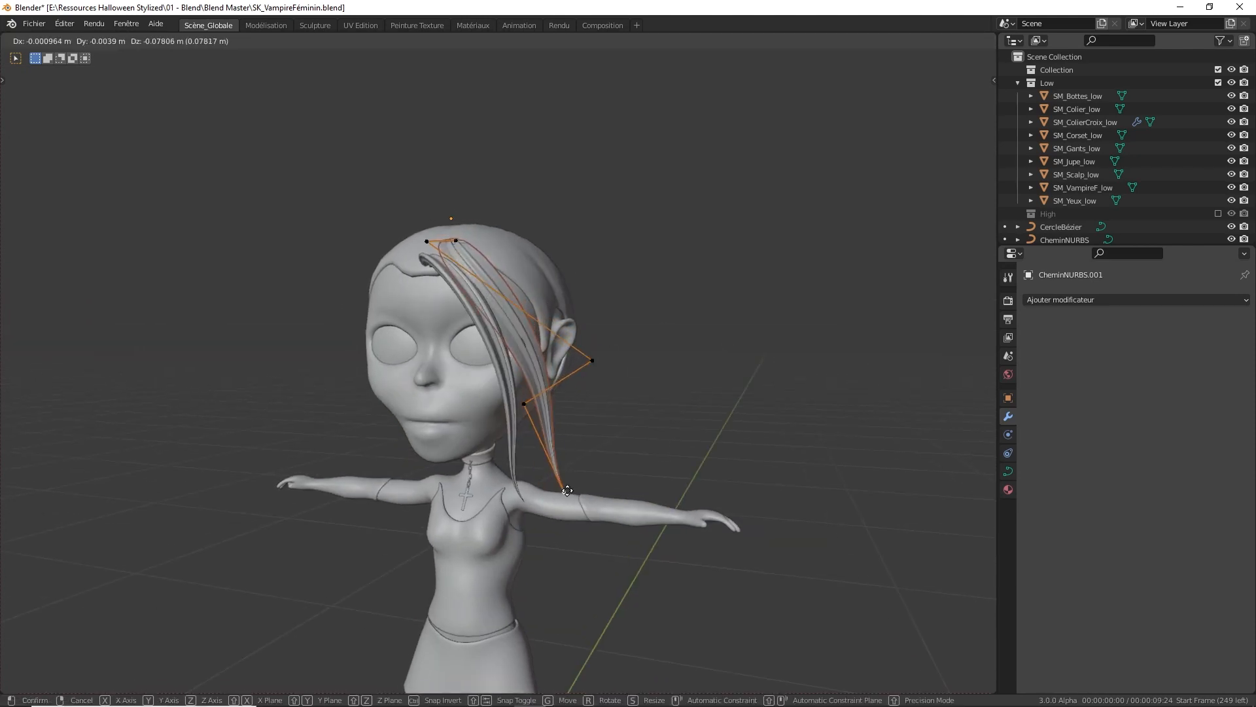
left_click(571, 488)
left_click(525, 404)
key("g")
left_click(558, 436)
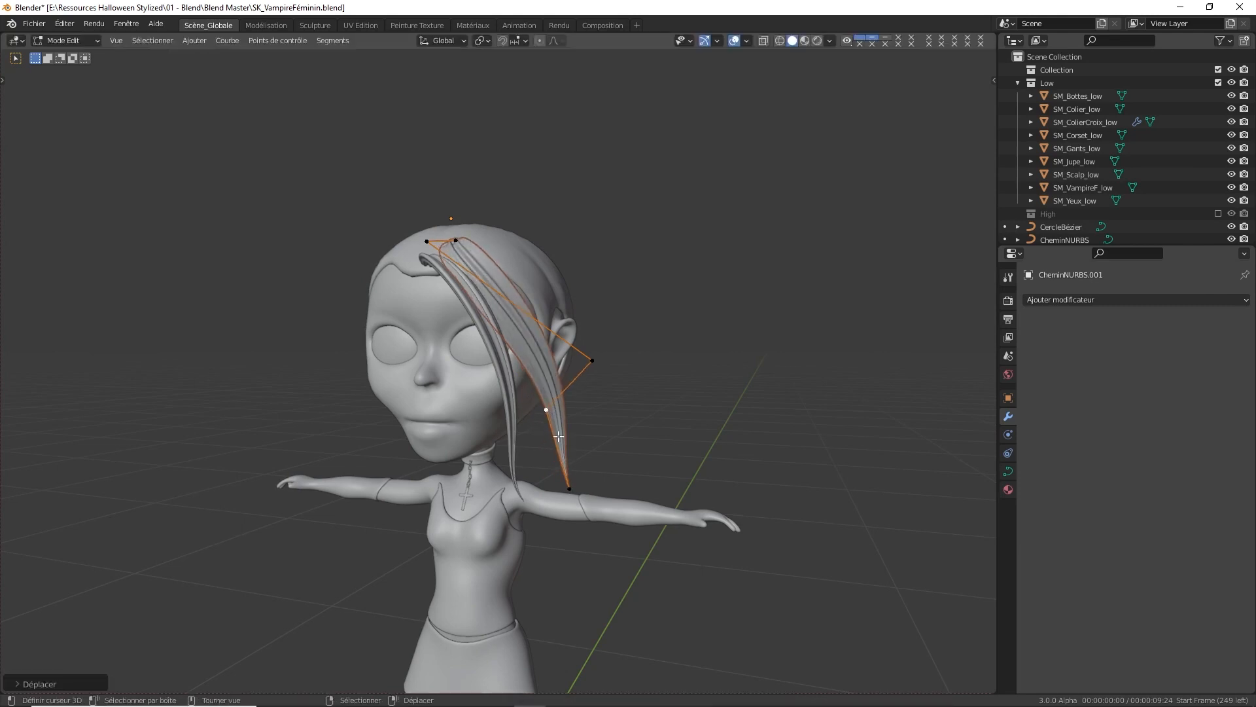
Refine the strand's lower bend by repositioning the tip and the third and fourth control points beside the jaw
left_click(569, 492)
key("g")
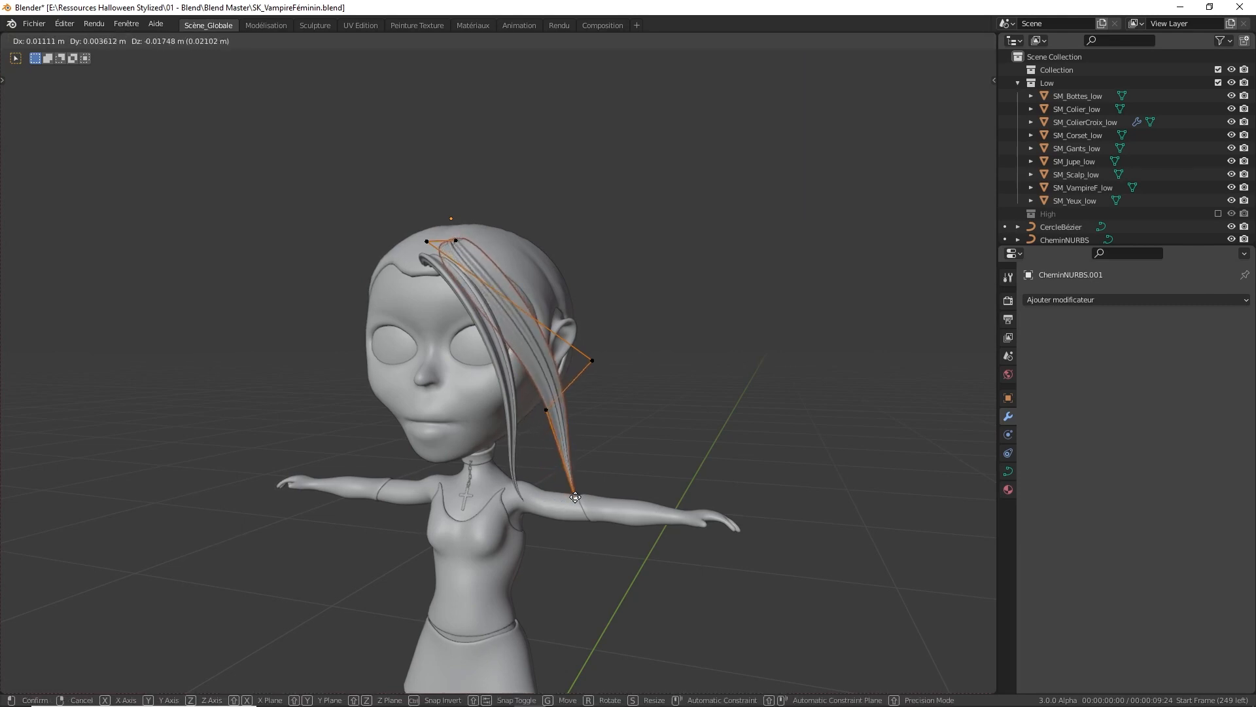
left_click(577, 501)
left_click(557, 411)
key("g")
left_click(556, 422)
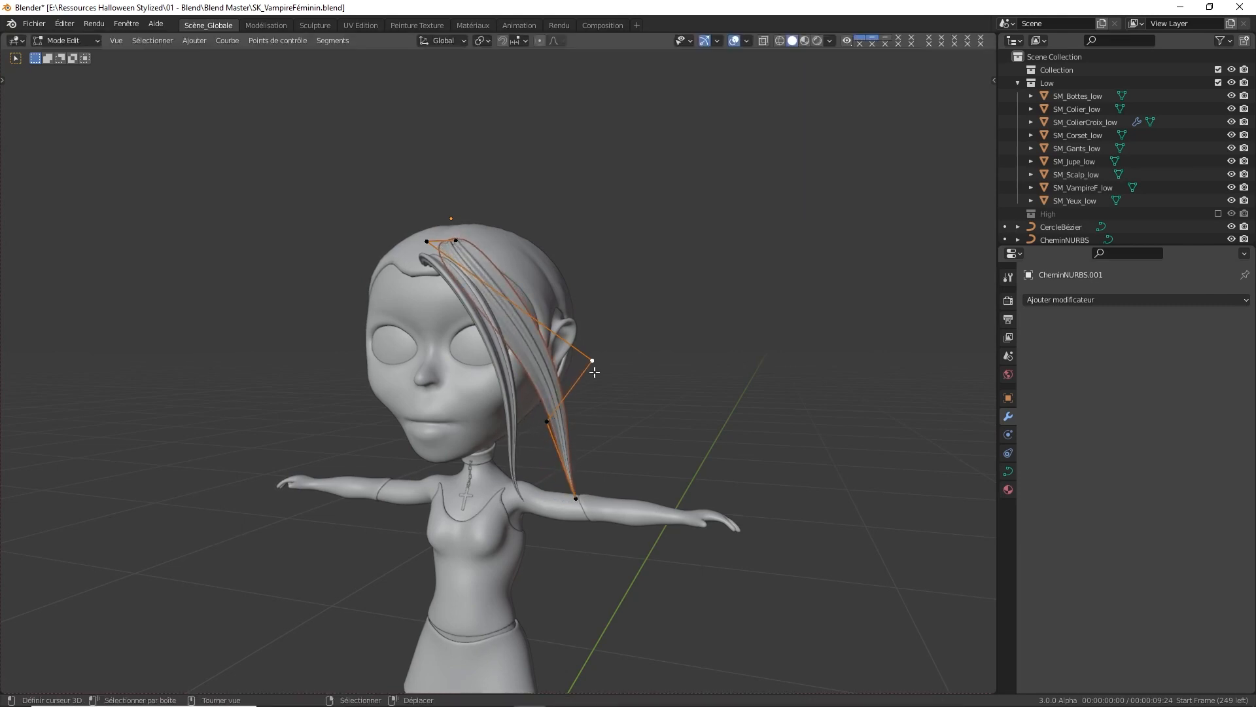
key("g")
left_click(579, 383)
left_click(570, 491)
key("g")
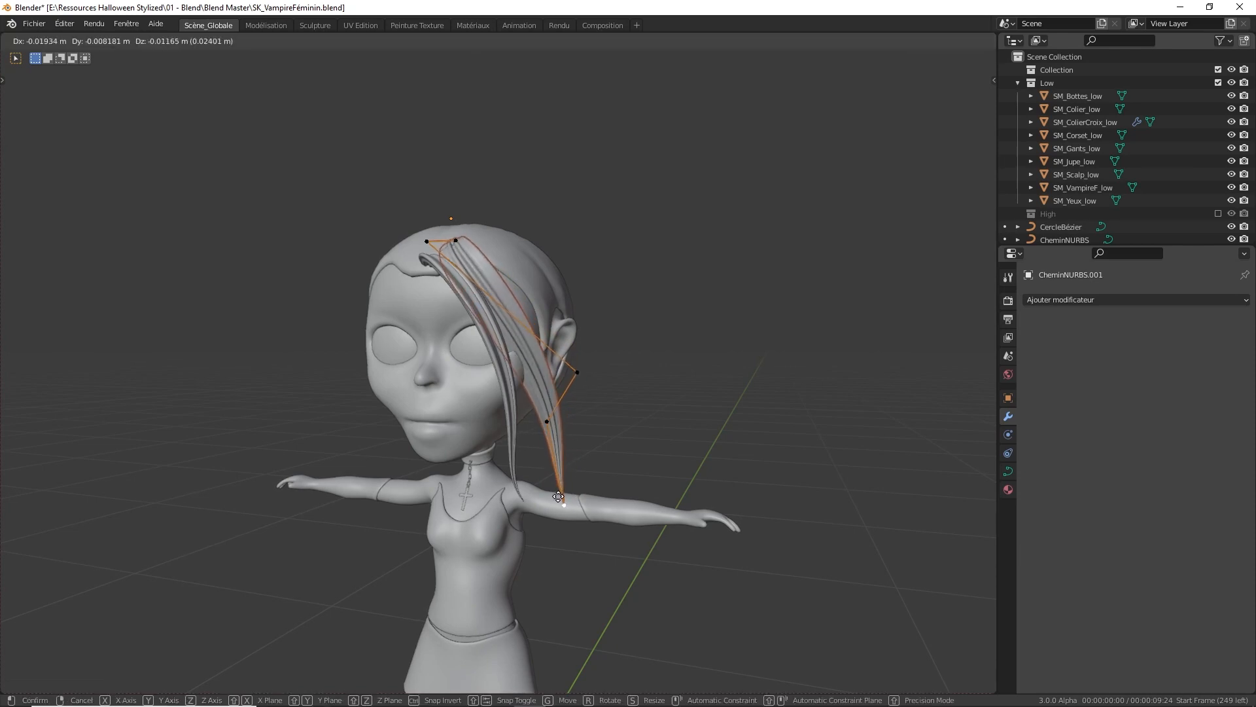
left_click(577, 491)
Lower the third control point beside the cheek and nudge the strand's tip near the shoulder
middle_click_drag(571, 425, 521, 424)
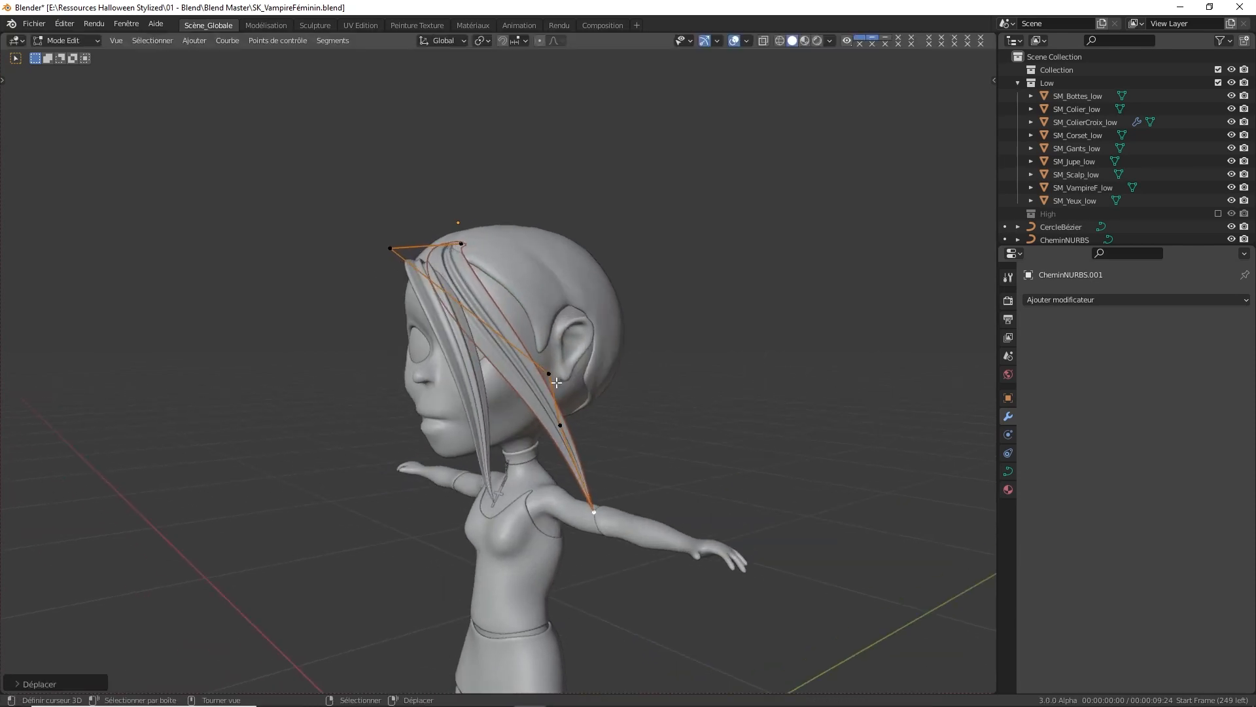
left_click(556, 379)
key("g")
left_click(563, 407)
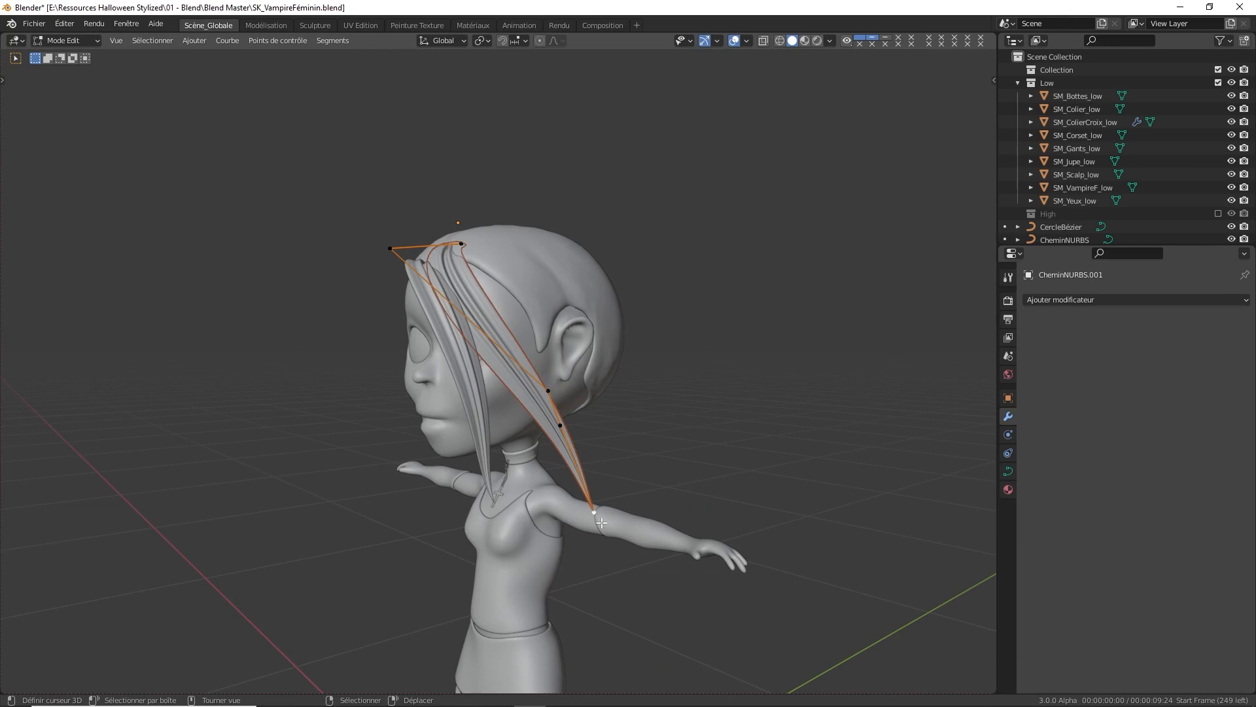
key("g")
left_click(559, 528)
middle_click_drag(559, 529, 556, 502)
key("g")
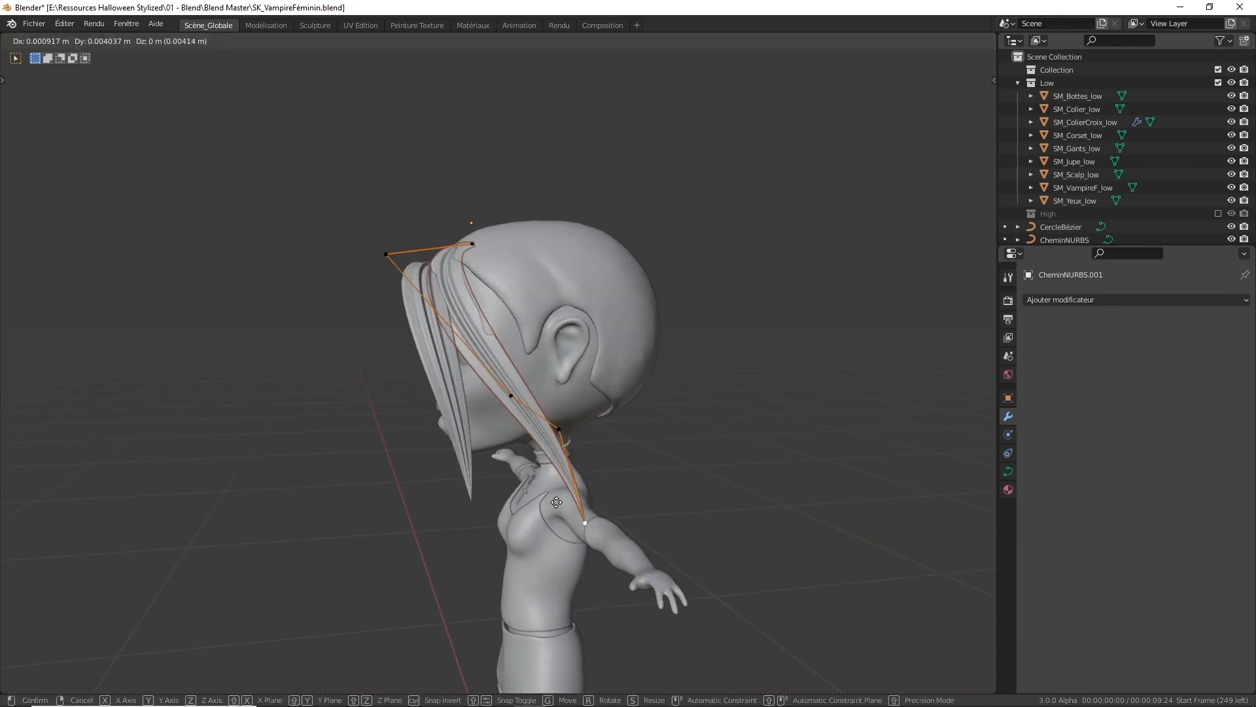
left_click(557, 502)
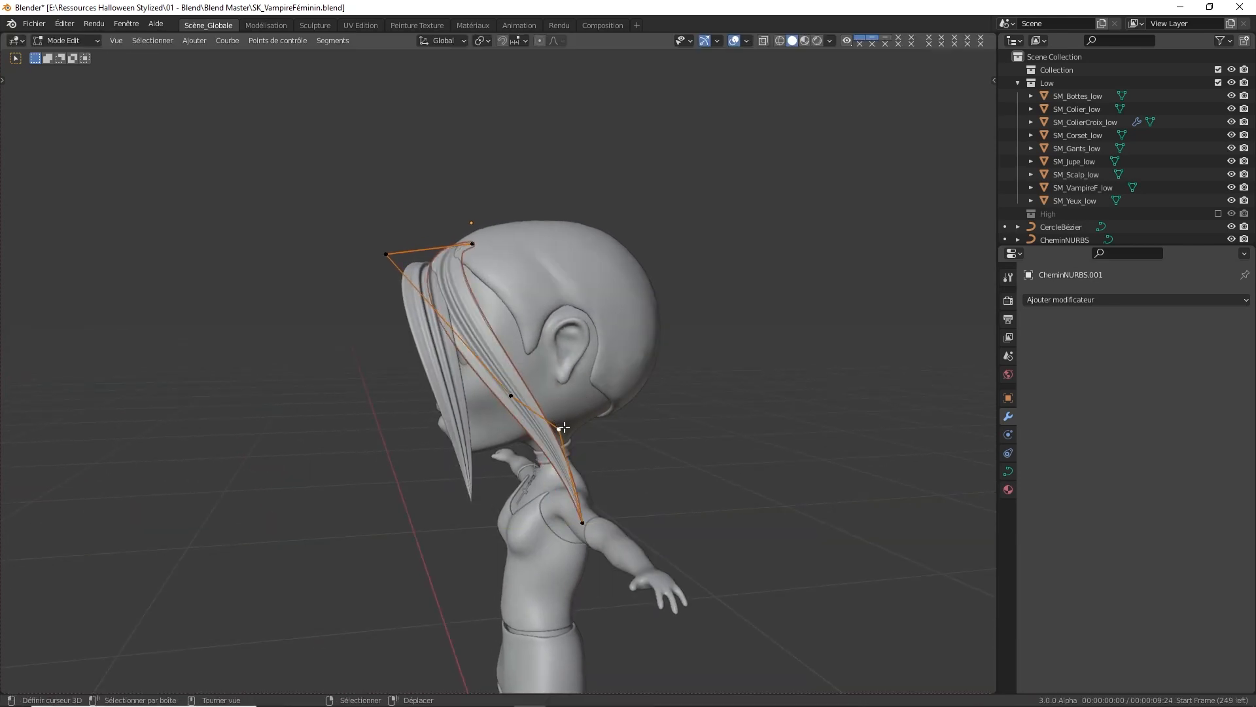
key("g")
key("y")
right_click(539, 446)
Move the strand's third control point forward along the Y axis toward the face
key("g")
key("y")
left_click(491, 411)
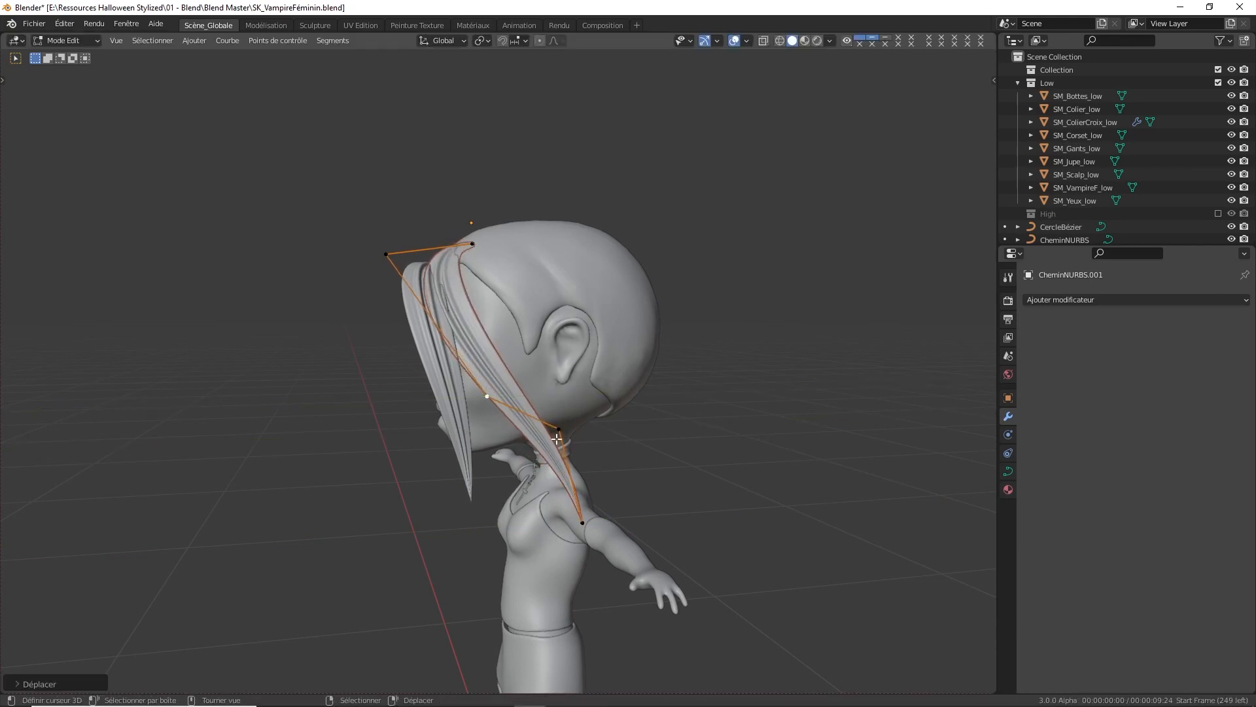
left_click(559, 442)
key("g")
key("y")
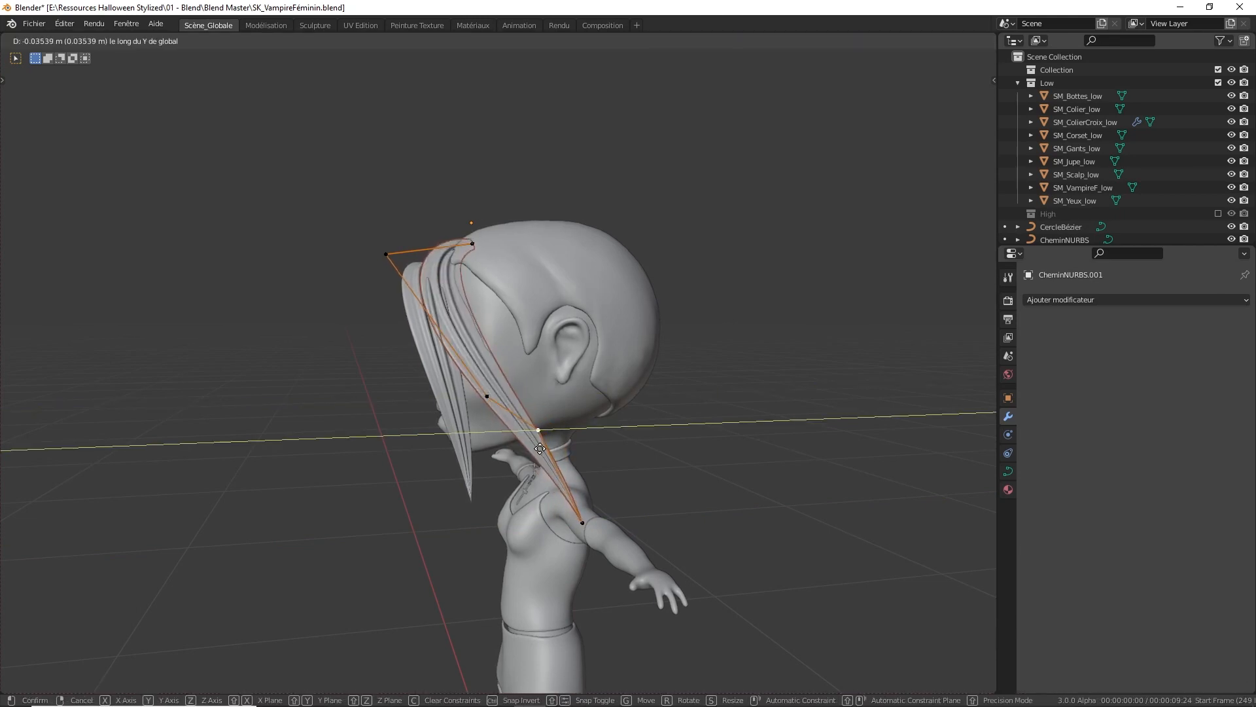
right_click(563, 444)
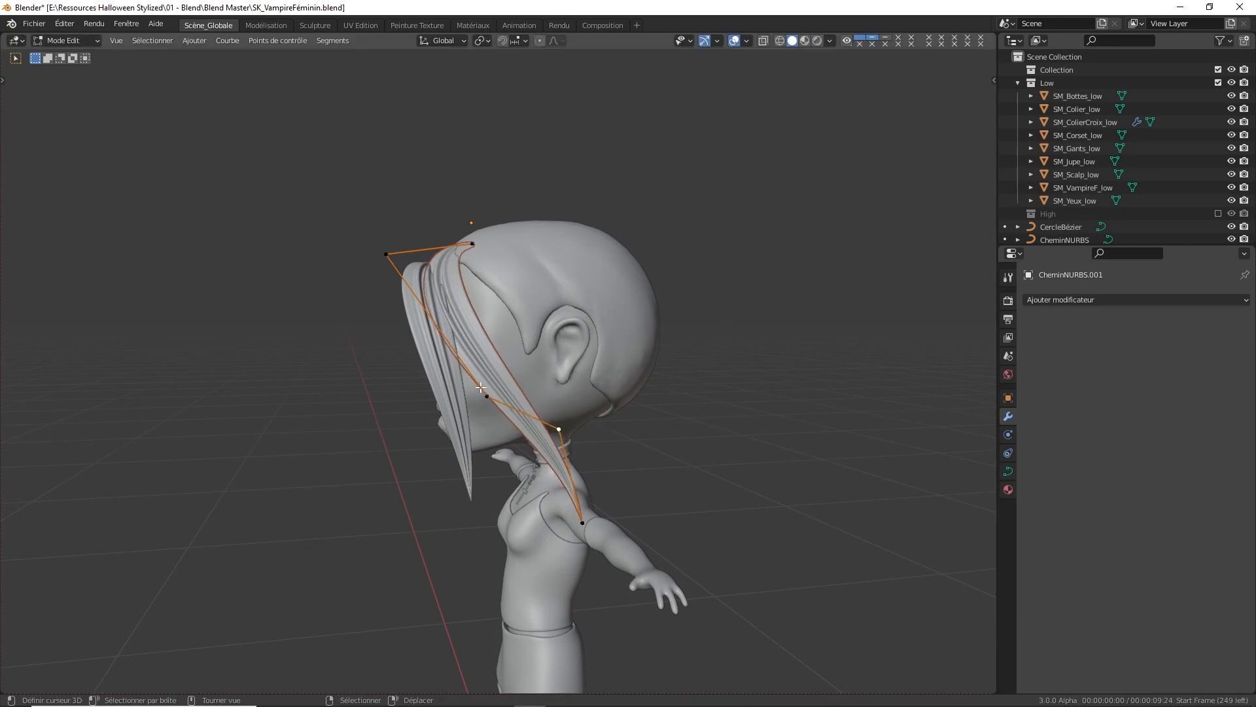
Move the second control point up and back toward the scalp to tighten the strand's bend at the hairline
middle_click_drag(481, 387, 455, 293)
middle_click_drag(409, 258, 461, 254)
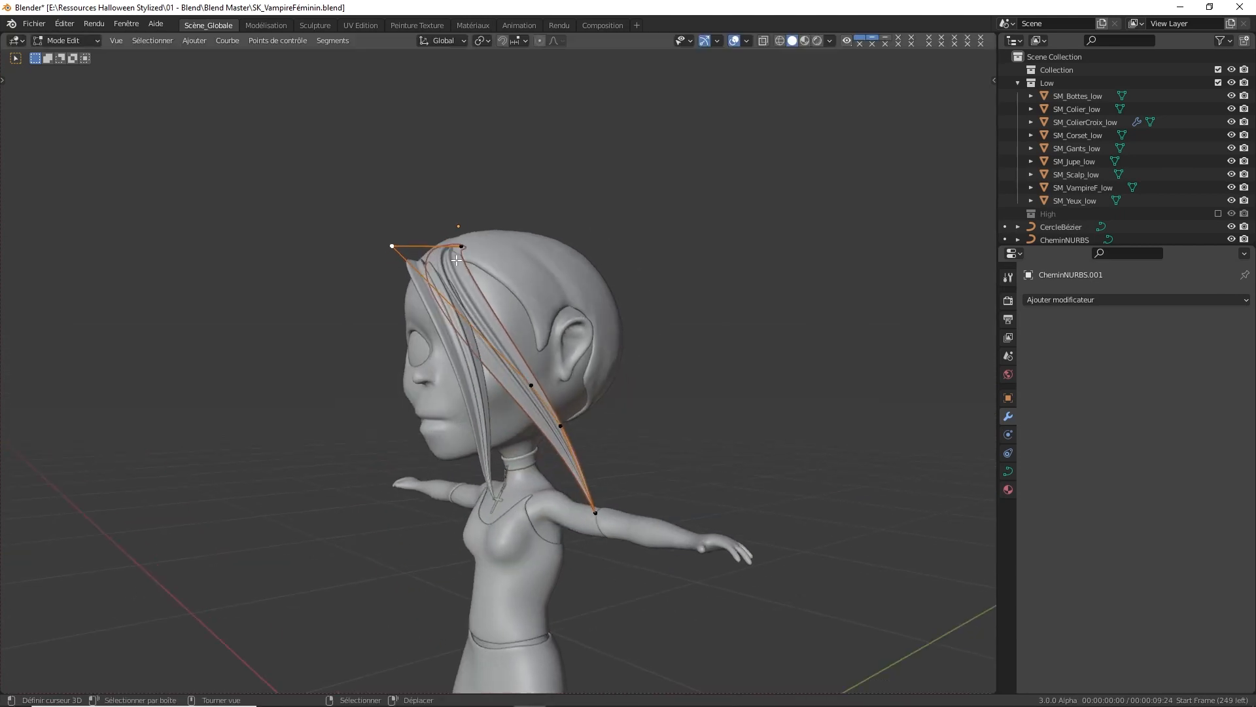
key("g")
left_click(469, 250)
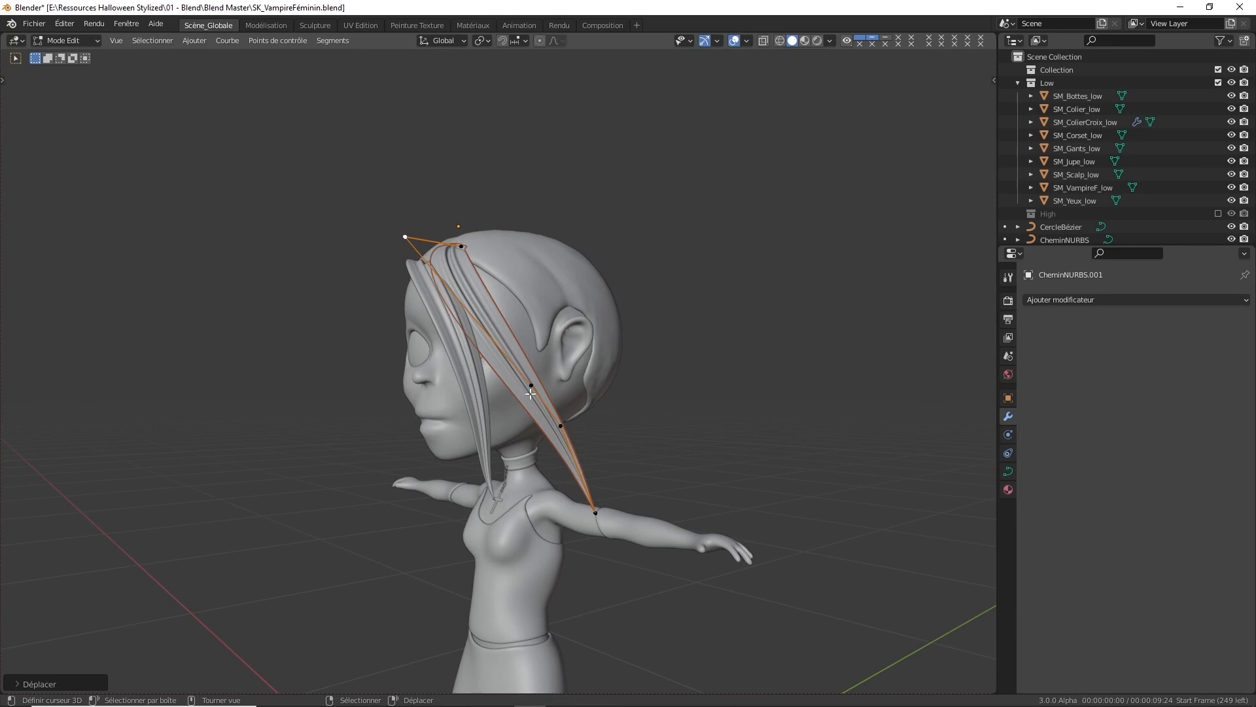
Nudge the third and fourth control points downward and pull the strand's tip slightly inward
left_click_drag(531, 393, 518, 399)
left_click_drag(565, 436, 556, 452)
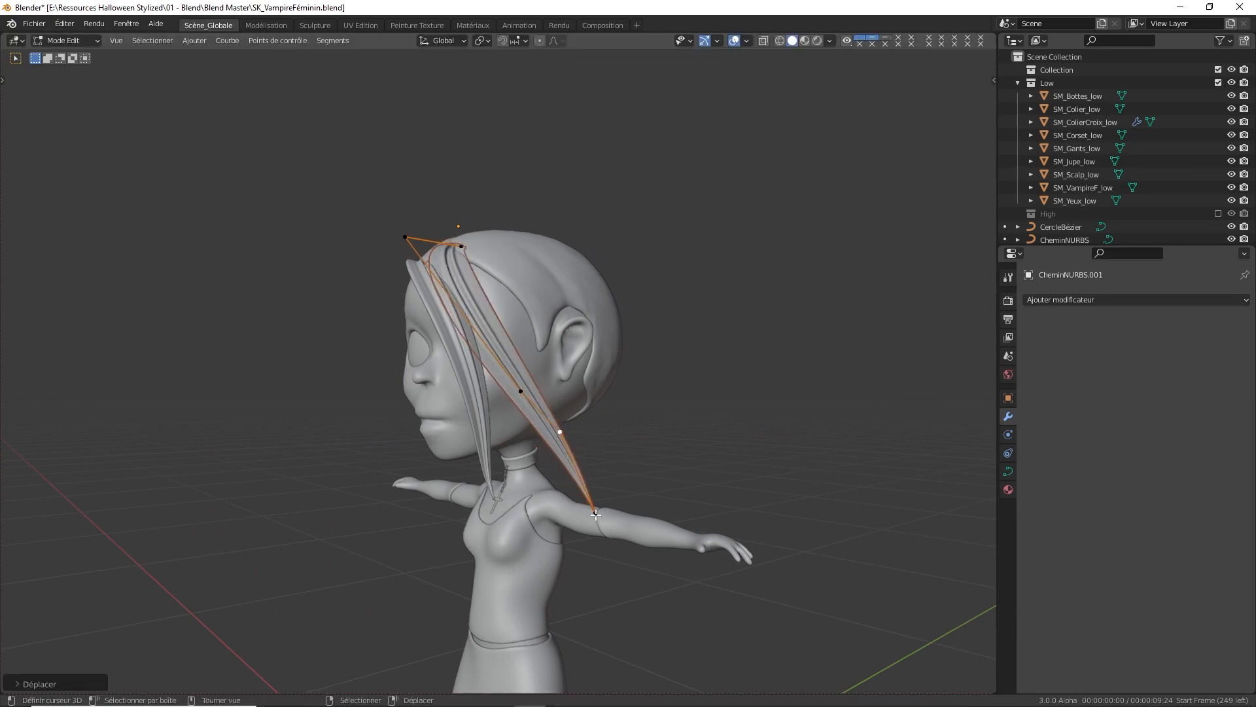
mouse_move(595, 514)
left_mouse_down()
mouse_move(558, 520)
mouse_move(592, 511)
left_mouse_up()
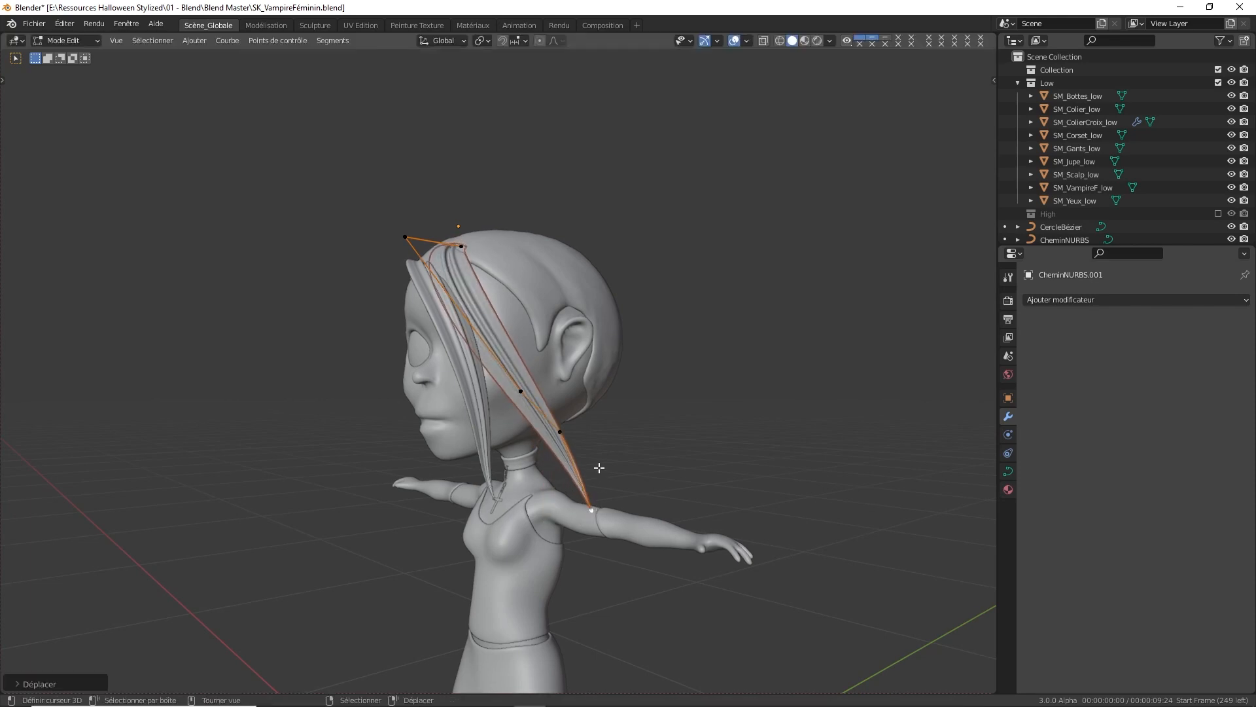
Raise the strand's second control point above the forehead to lift the bend at the hairline
middle_click_drag(592, 484, 536, 418)
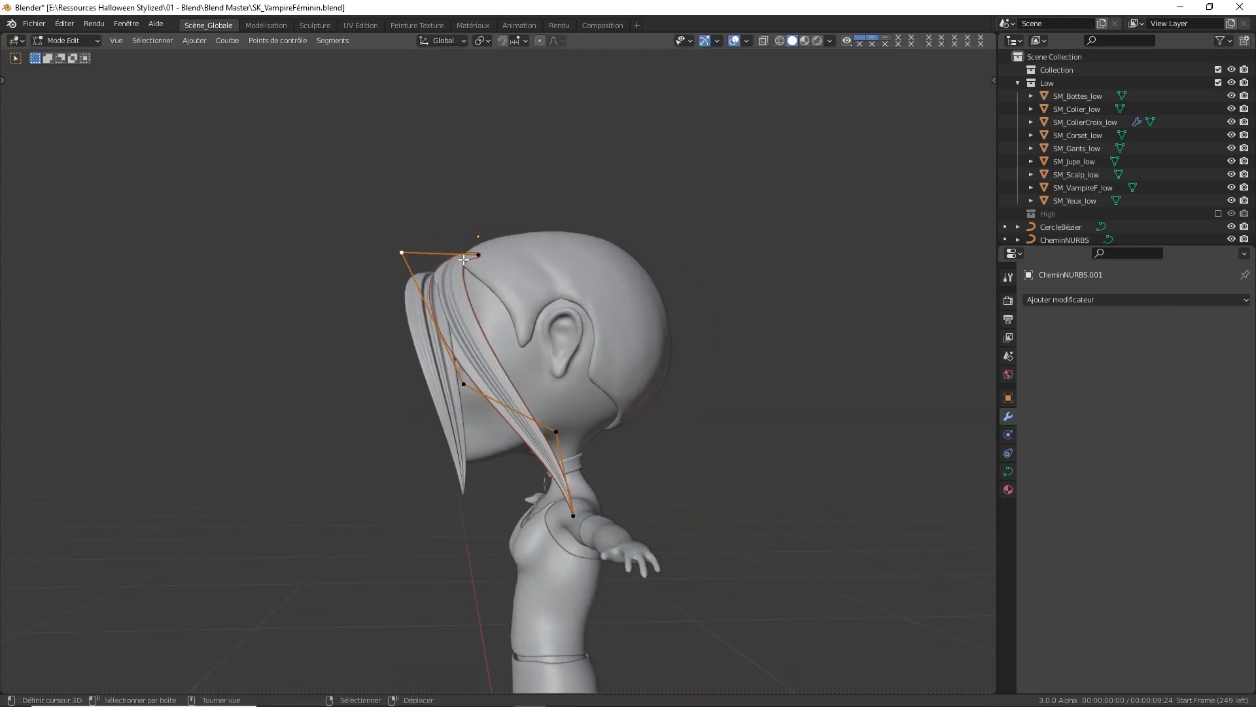
key("g")
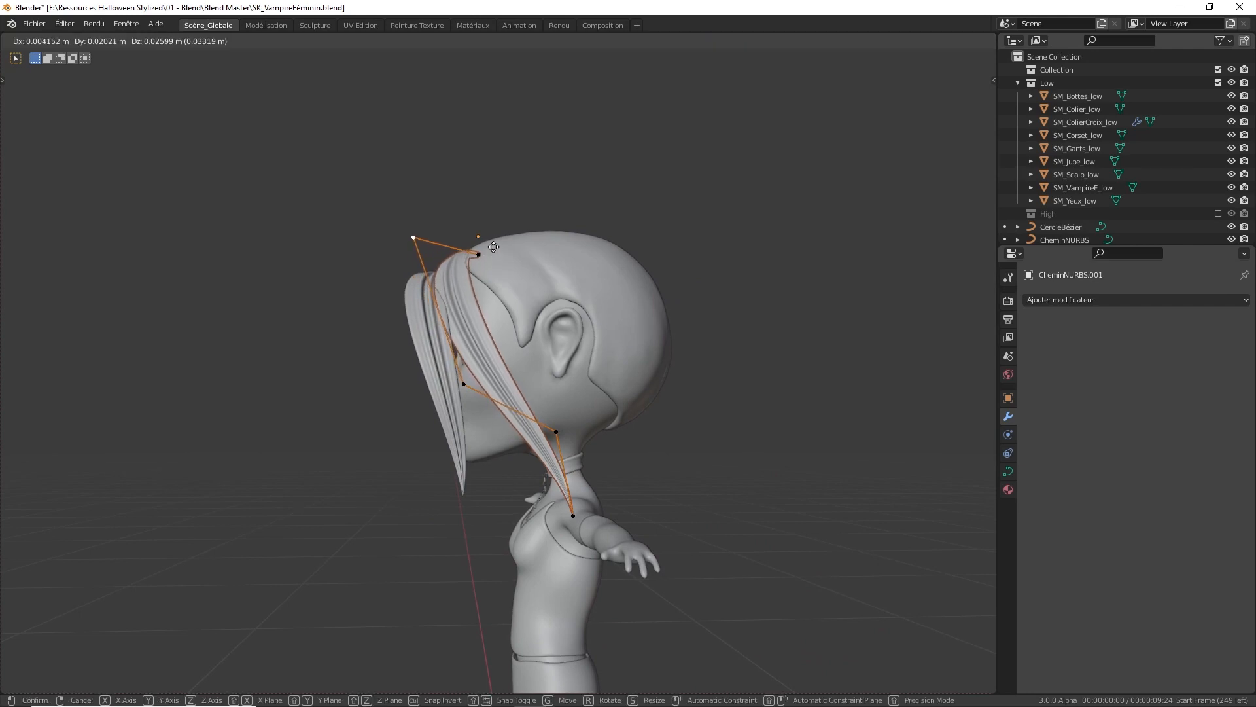
left_click(484, 237)
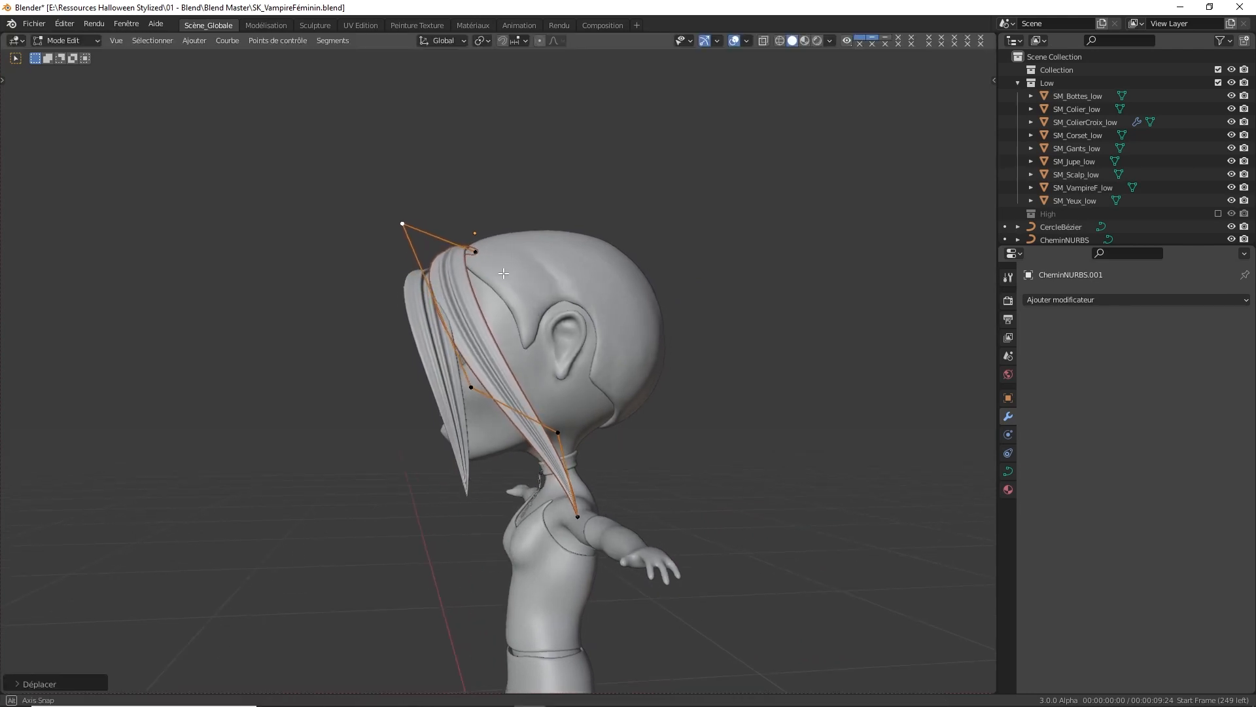
Move the strand's third control point up and outward from the cheek, then forward toward the face
middle_click_drag(484, 236, 599, 275)
left_click(566, 388)
key("g")
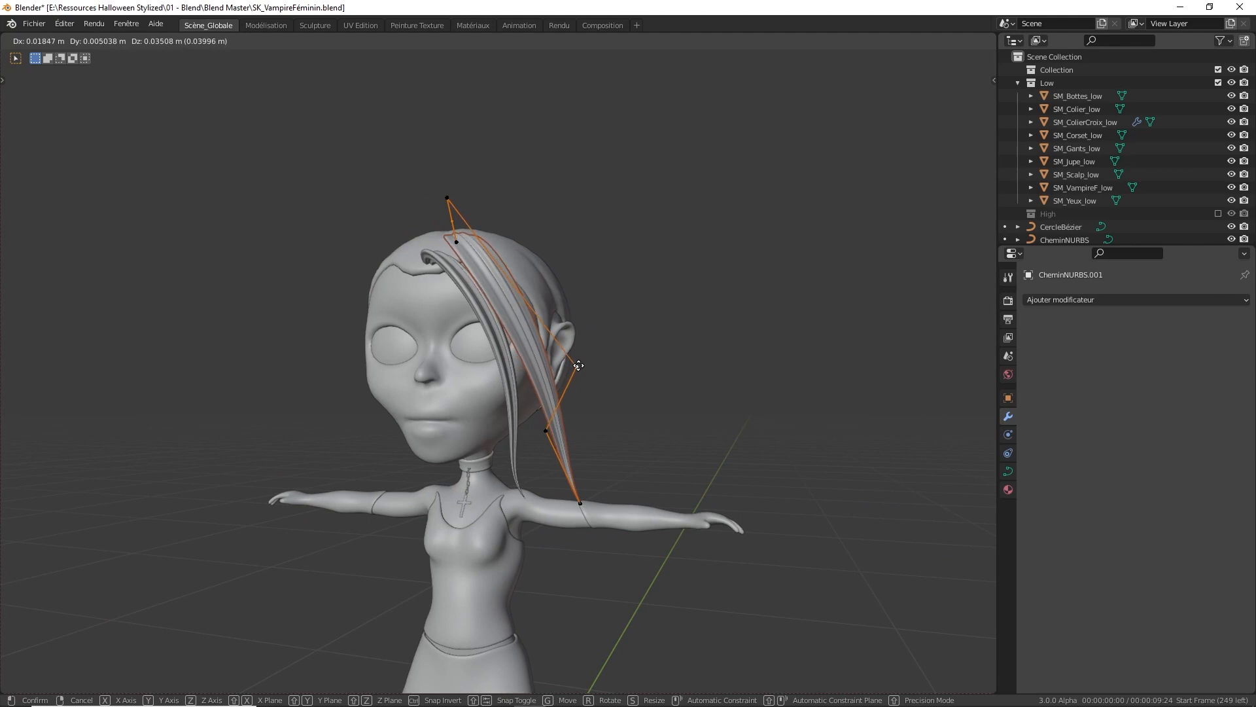
left_click(578, 365)
middle_click_drag(579, 365, 469, 353)
key("g")
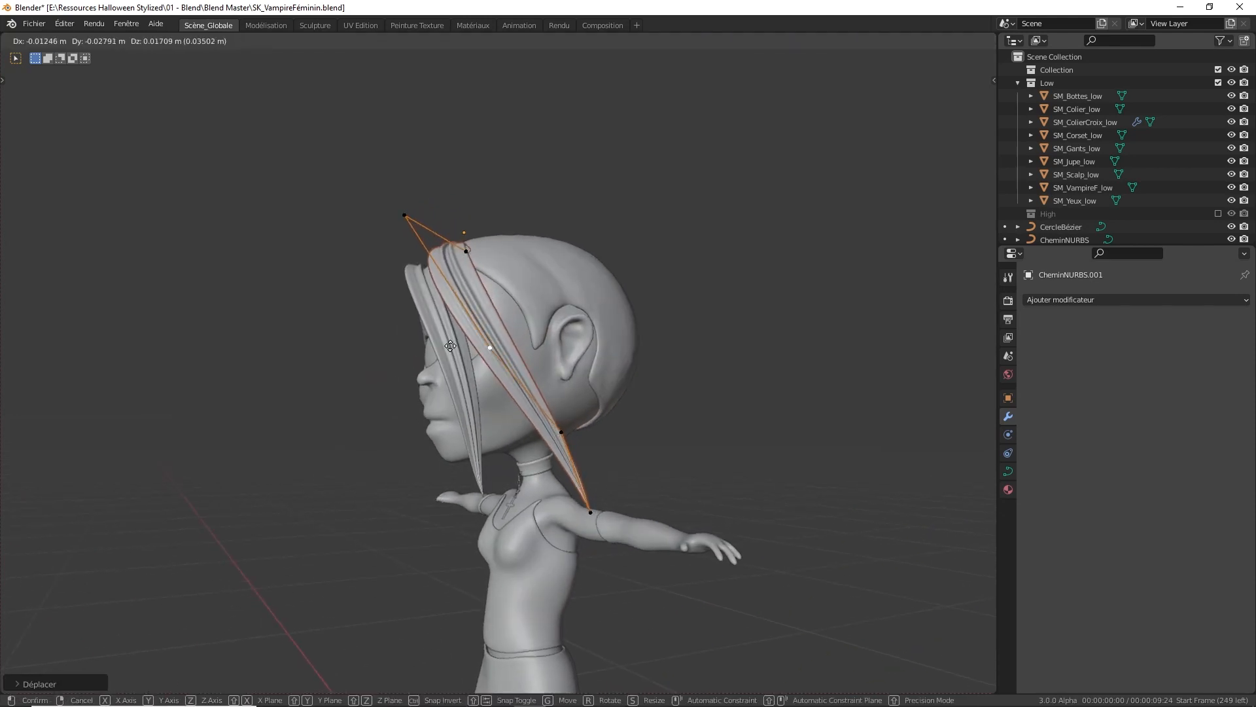
left_click(450, 345)
Move the strand's fourth control point forward beside the neck and pull its tip inward toward the shoulder
left_click(589, 513)
key("g")
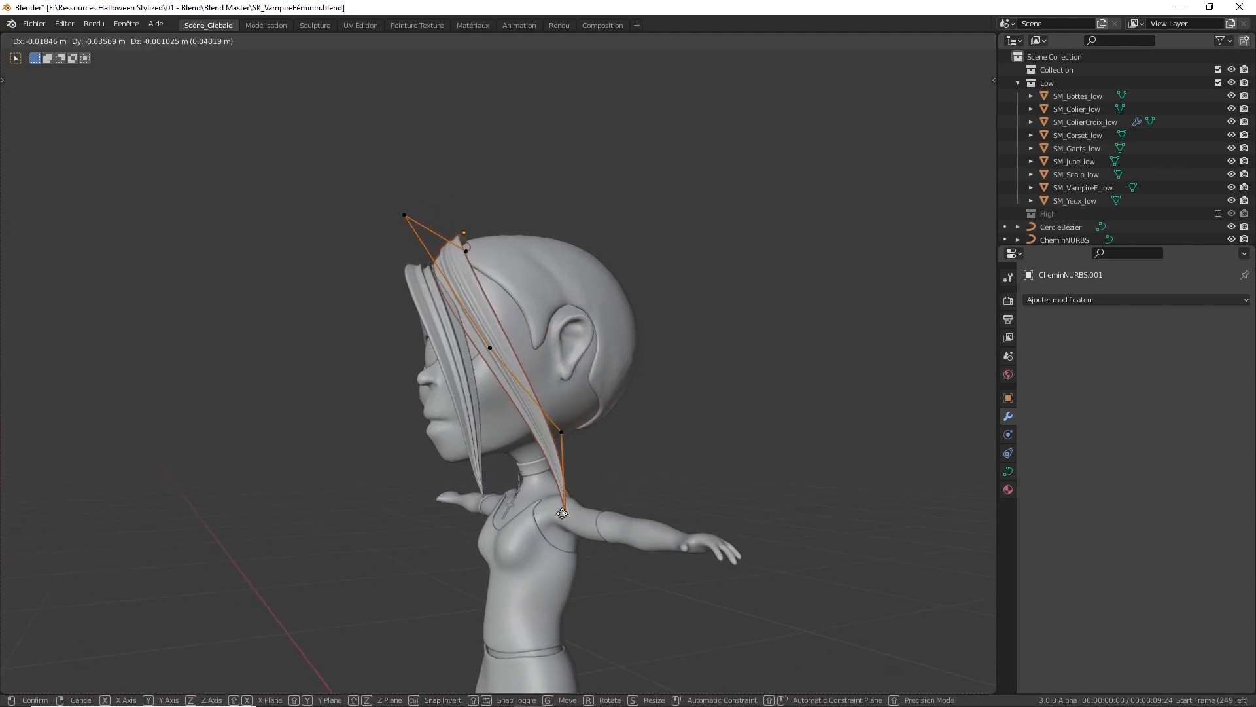
left_click(590, 511)
left_click(561, 432)
key("g")
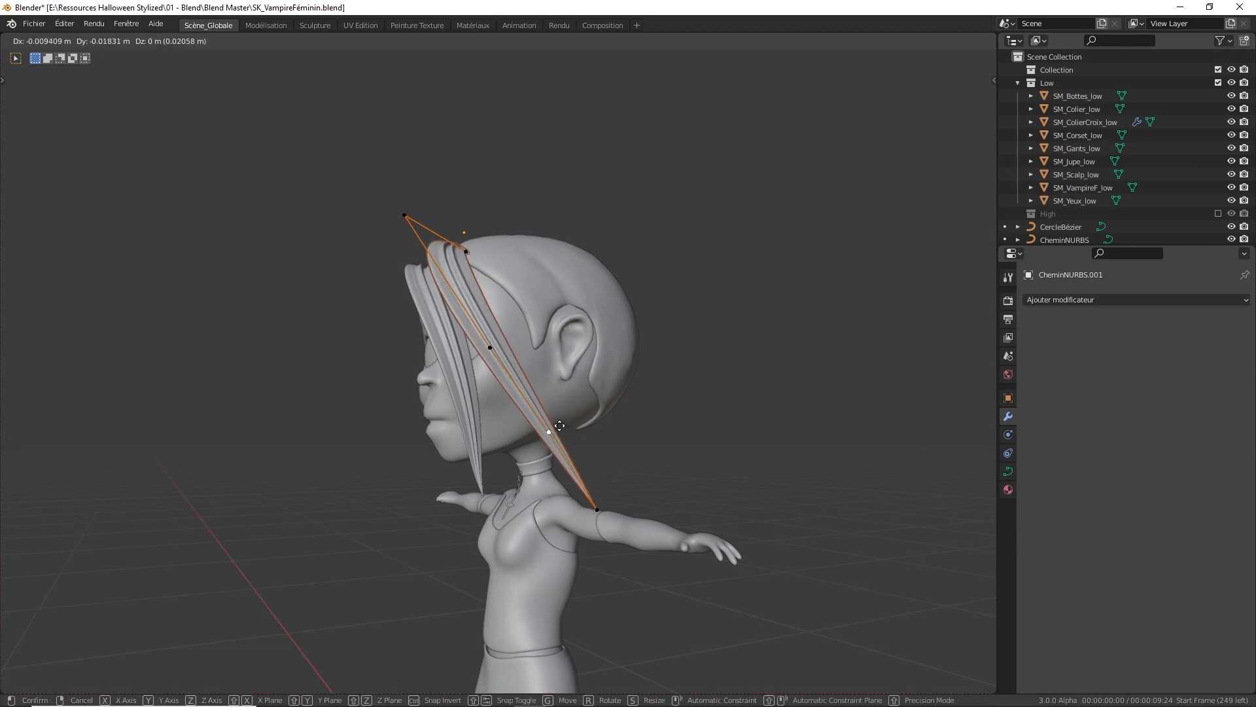
left_click(551, 430)
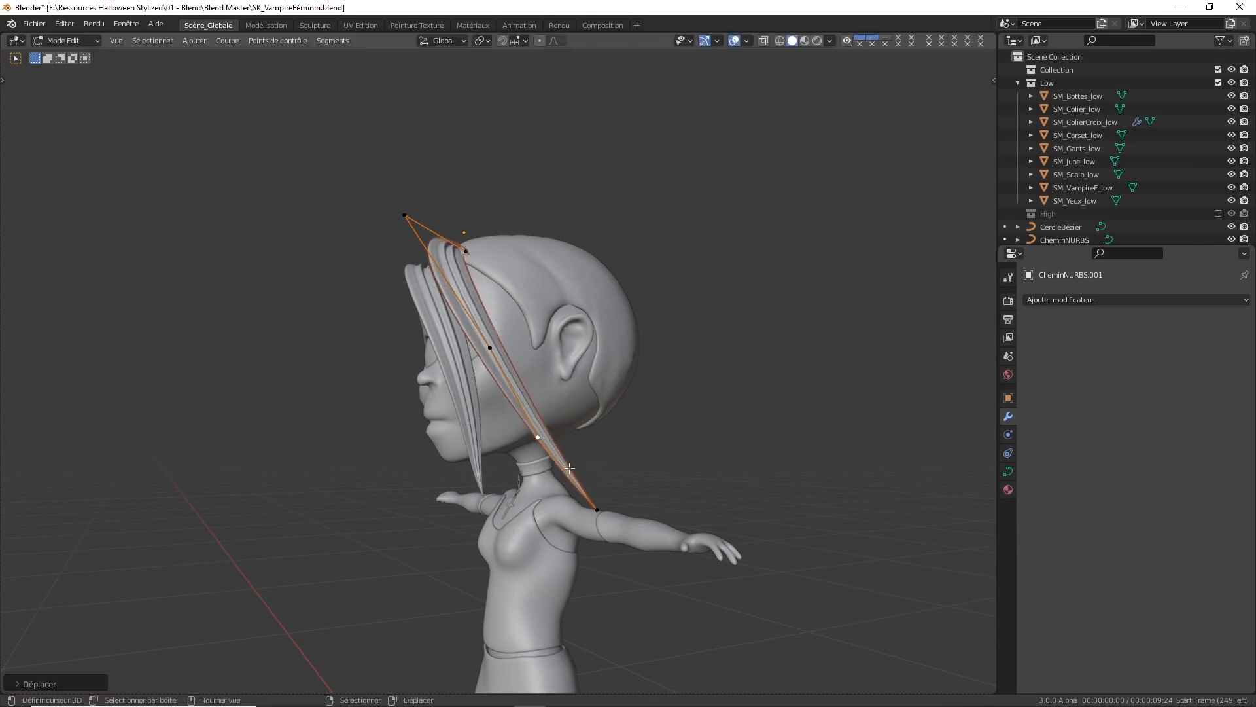
left_click(590, 513)
key("g")
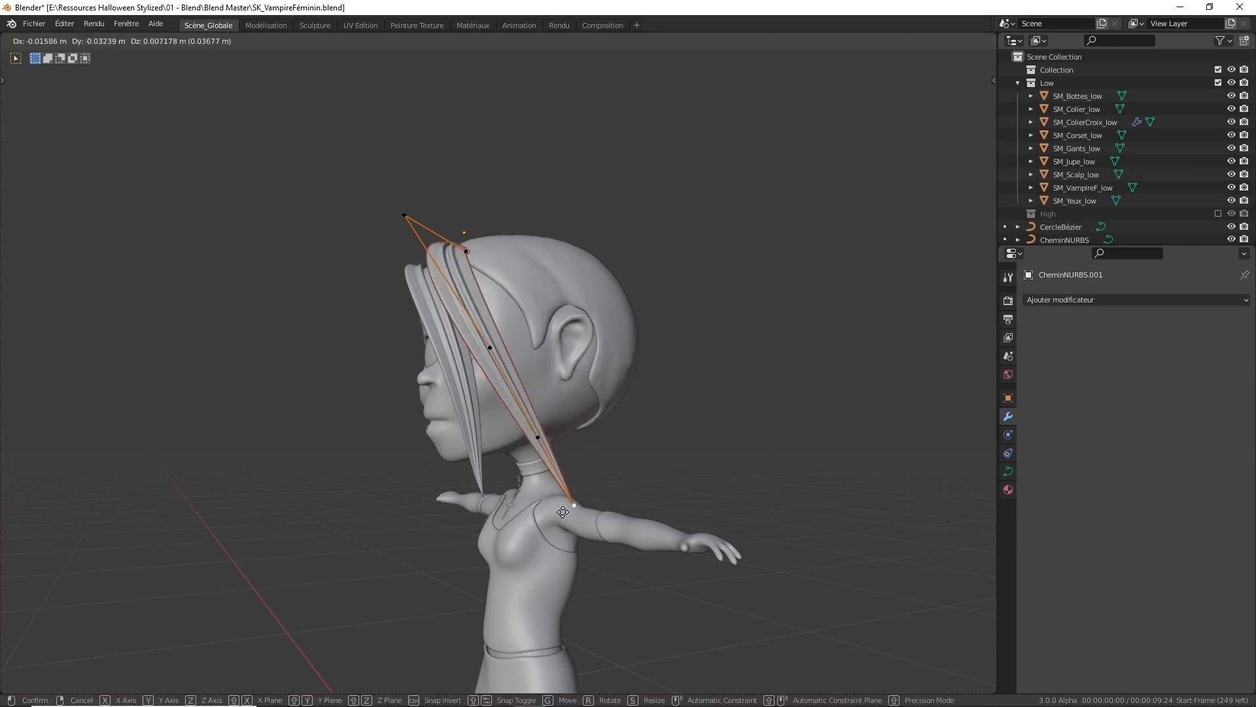
left_click(558, 511)
Shift the strand's root control point forward and toward the parting above the forehead, and finish editing the curve
middle_click_drag(589, 482, 492, 286)
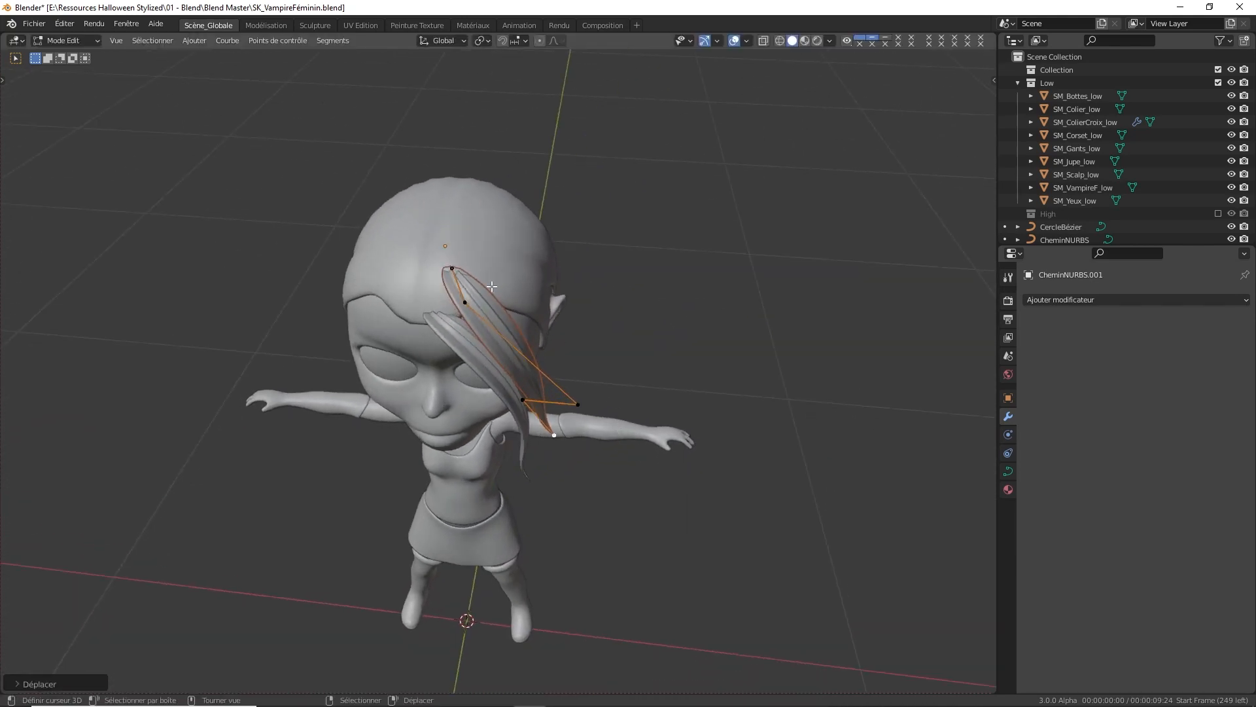
left_click(452, 270)
key("g")
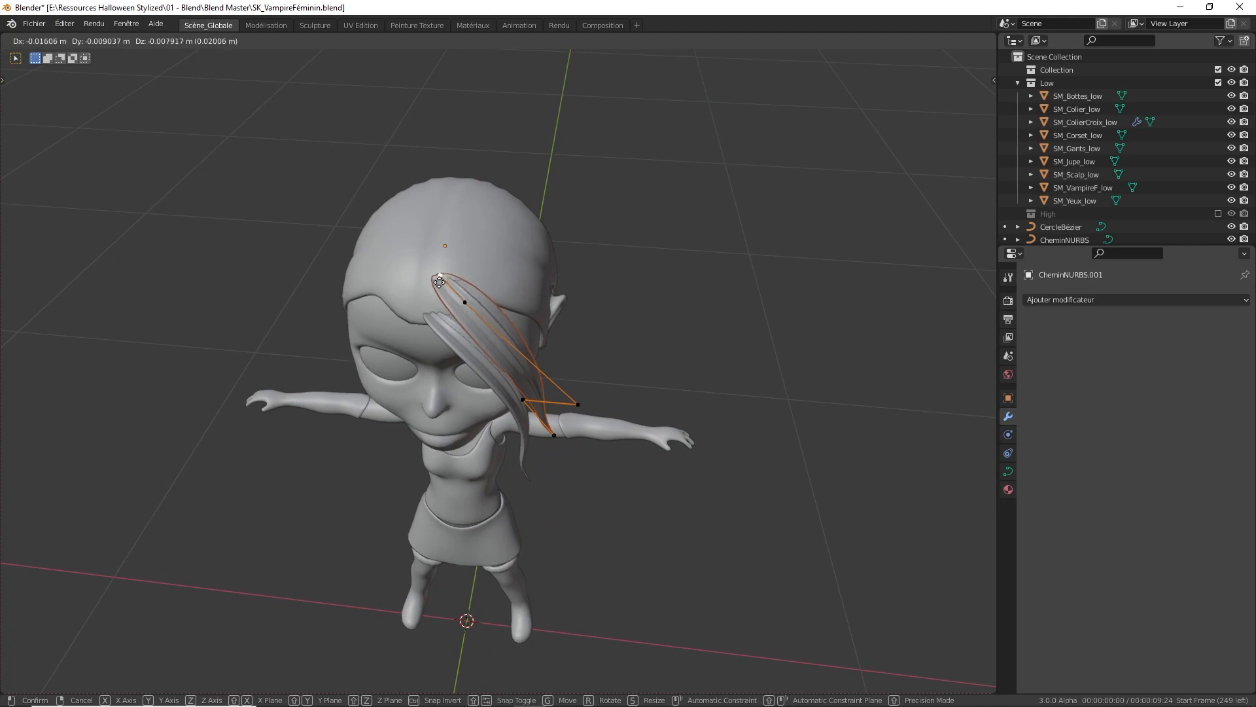
left_click(453, 288)
middle_click_drag(453, 288, 445, 322)
key("Tab")
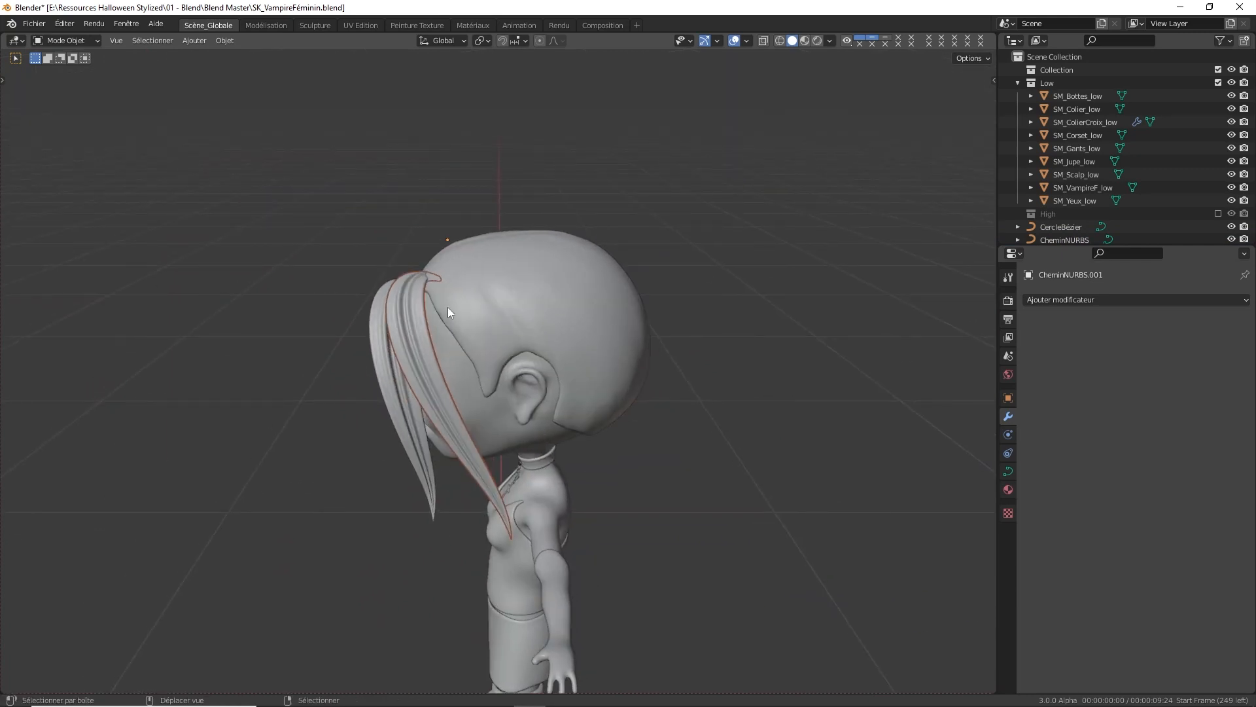
Duplicate the strand, moving the copy back along the Y axis and up along the Z axis
key("shift+d")
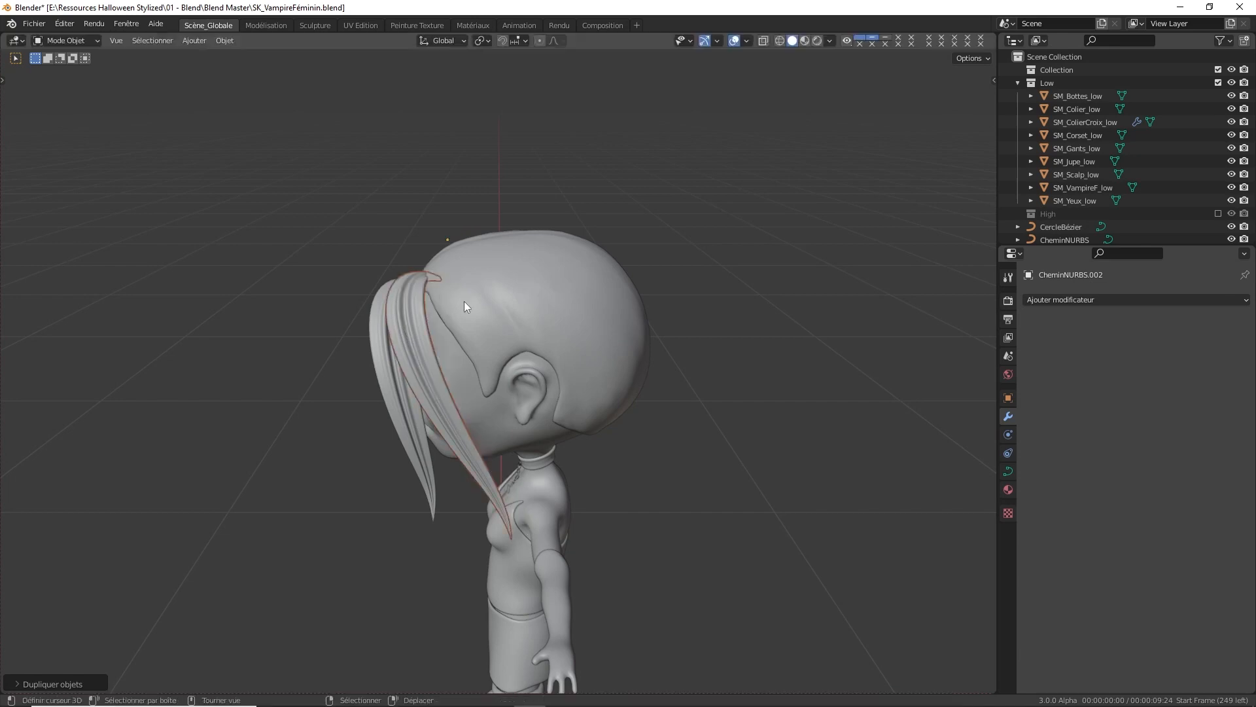
key("y")
left_click(497, 305)
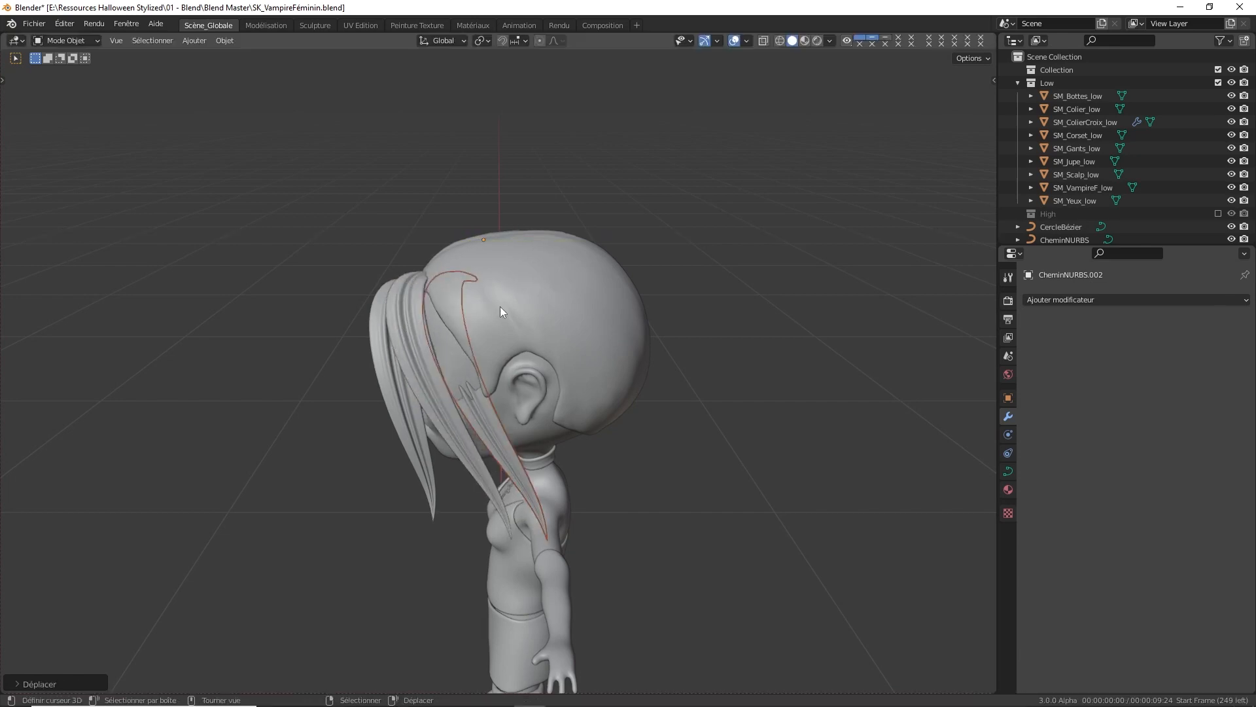
key("g")
key("z")
left_click(499, 285)
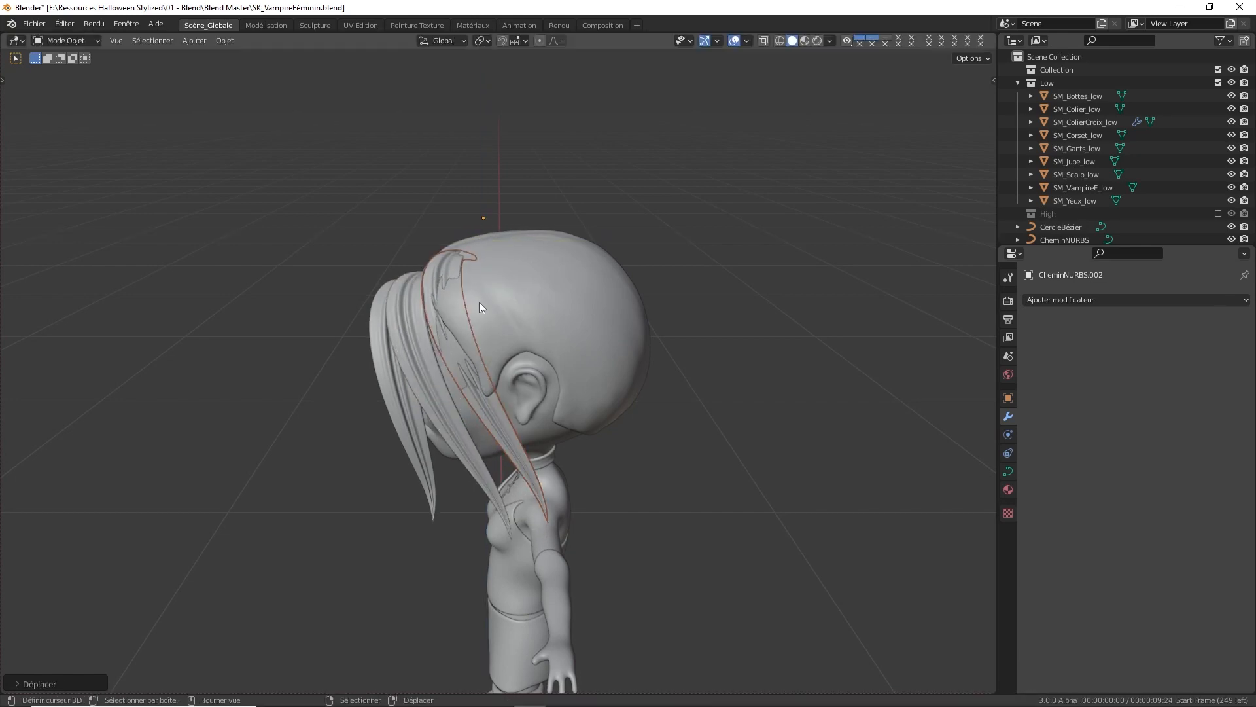
Edit the new strand's curve and move its root control point forward and down to the parting above the forehead
mouse_move(479, 301)
middle_mouse_down()
mouse_move(524, 284)
mouse_move(468, 308)
mouse_move(464, 295)
middle_mouse_up()
key("g")
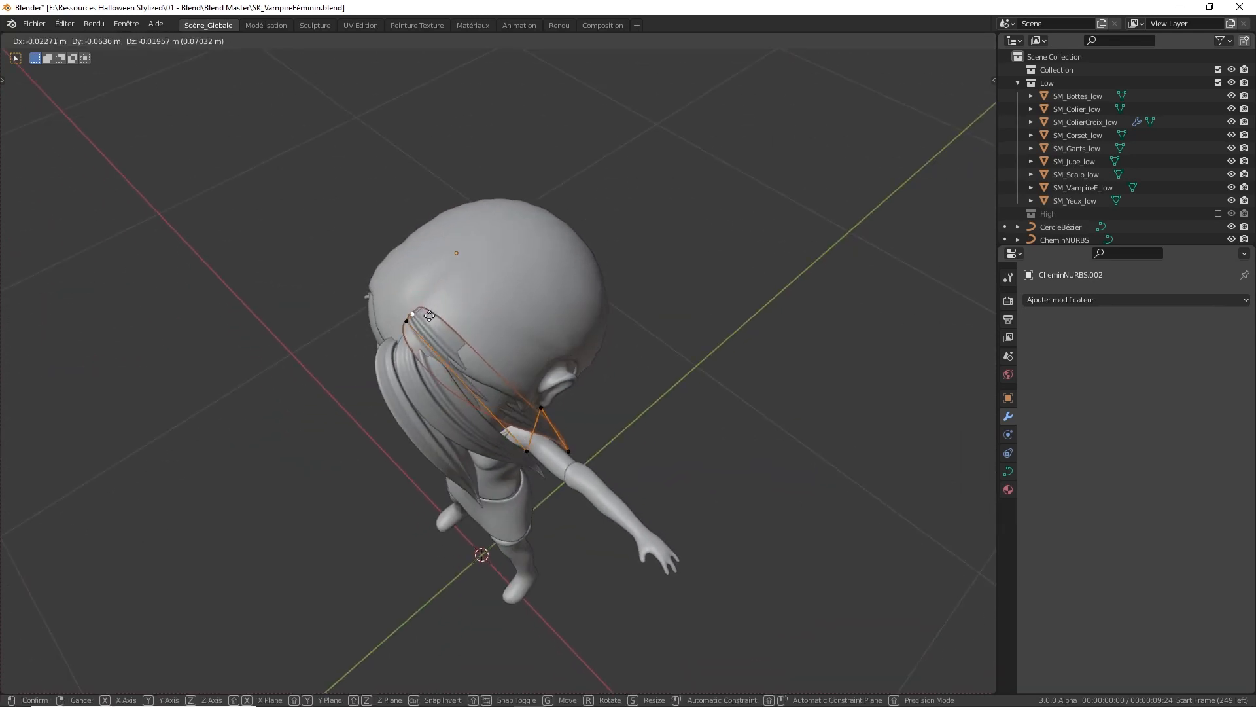
left_click(437, 312)
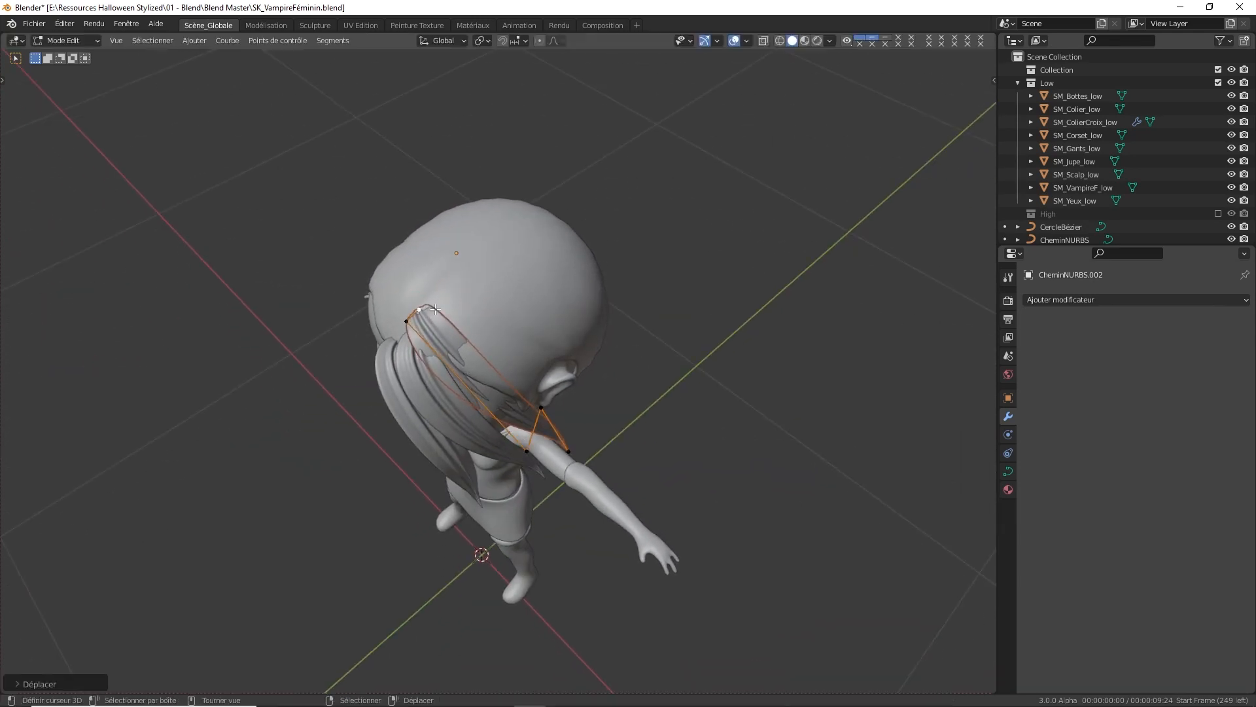
middle_click_drag(473, 301, 581, 242)
key("g")
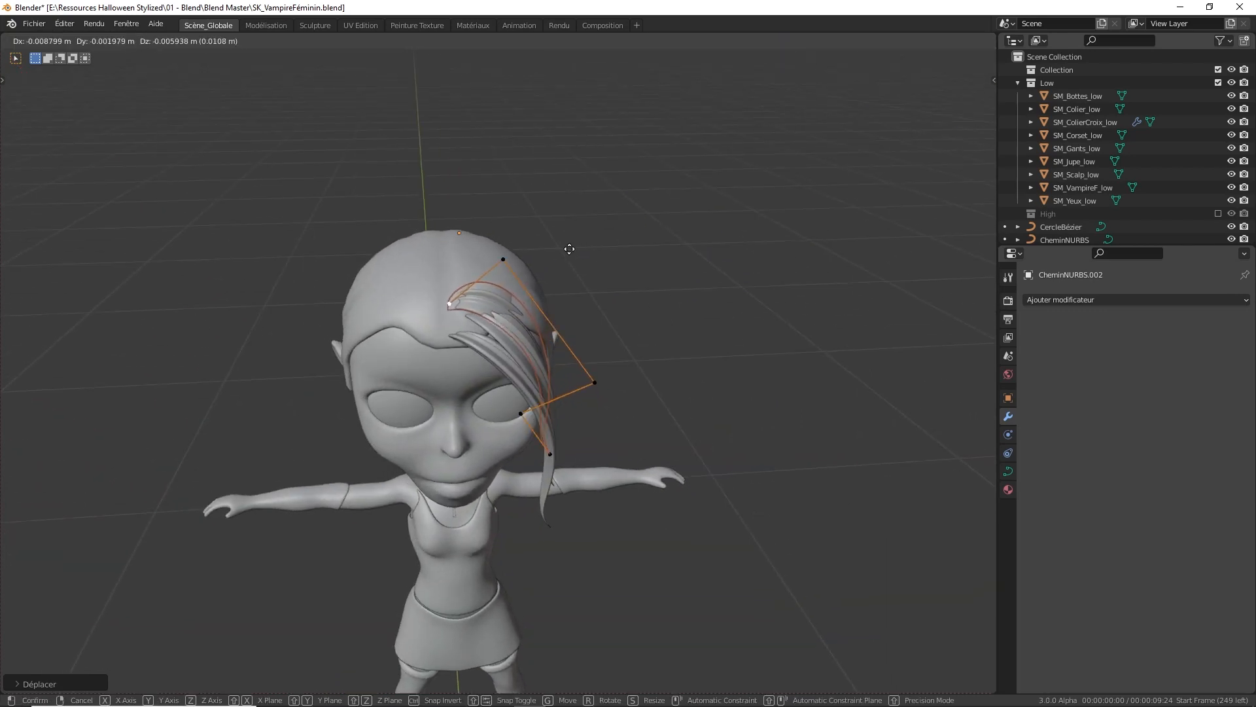
left_click(564, 264)
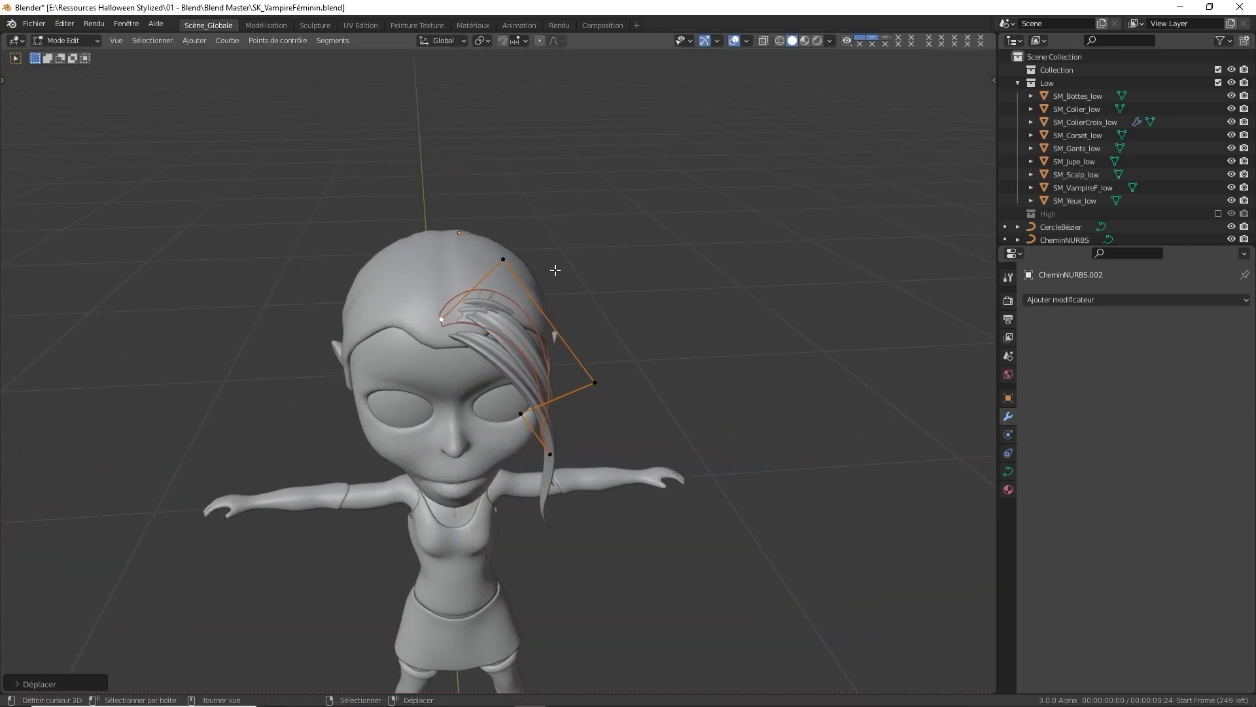
Raise the new strand's second control point above the scalp and push the third one outward beyond the ear
key("g")
left_click(511, 233)
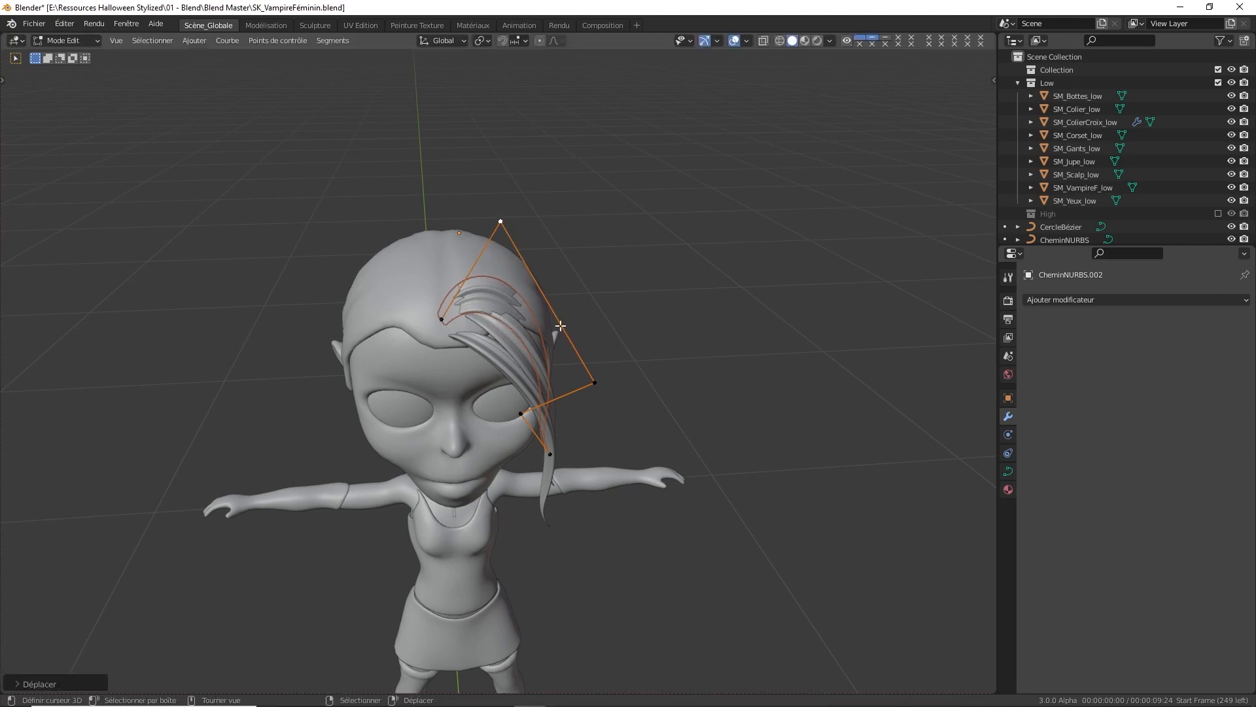
left_click(589, 377)
key("g")
left_click(608, 361)
middle_click_drag(607, 361, 609, 345)
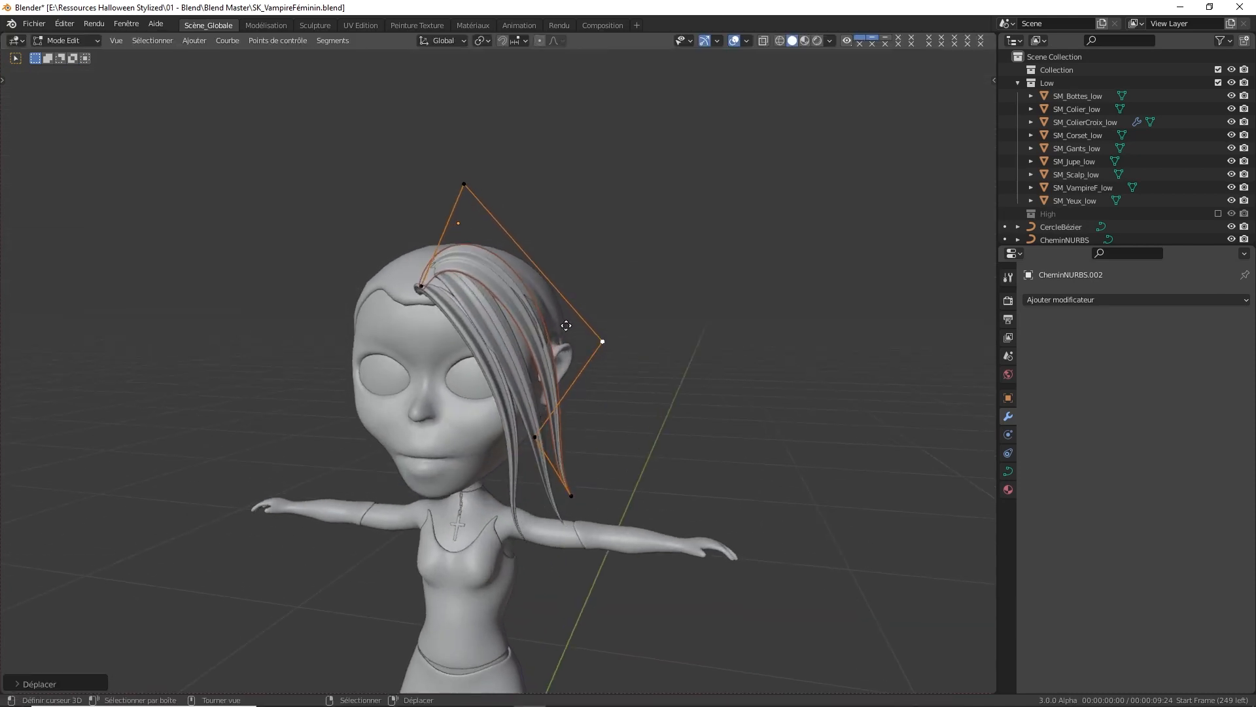
key("g")
left_click(612, 340)
Lower the new strand's tip and its fourth control point toward the shoulder
left_click(567, 489)
key("g")
left_click(568, 506)
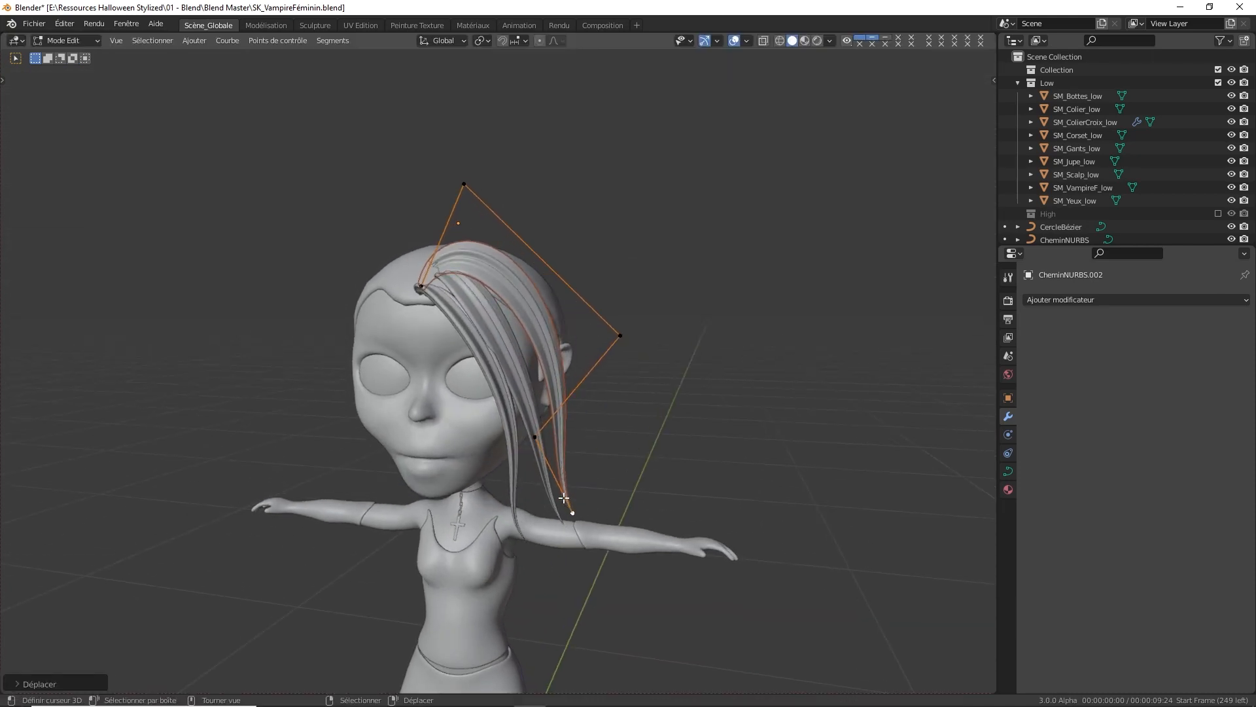
right_click(537, 436)
key("g")
left_click(549, 462)
Reposition the third control point inward and forward to fit the new strand around the side of the head
right_click(618, 343)
key("g")
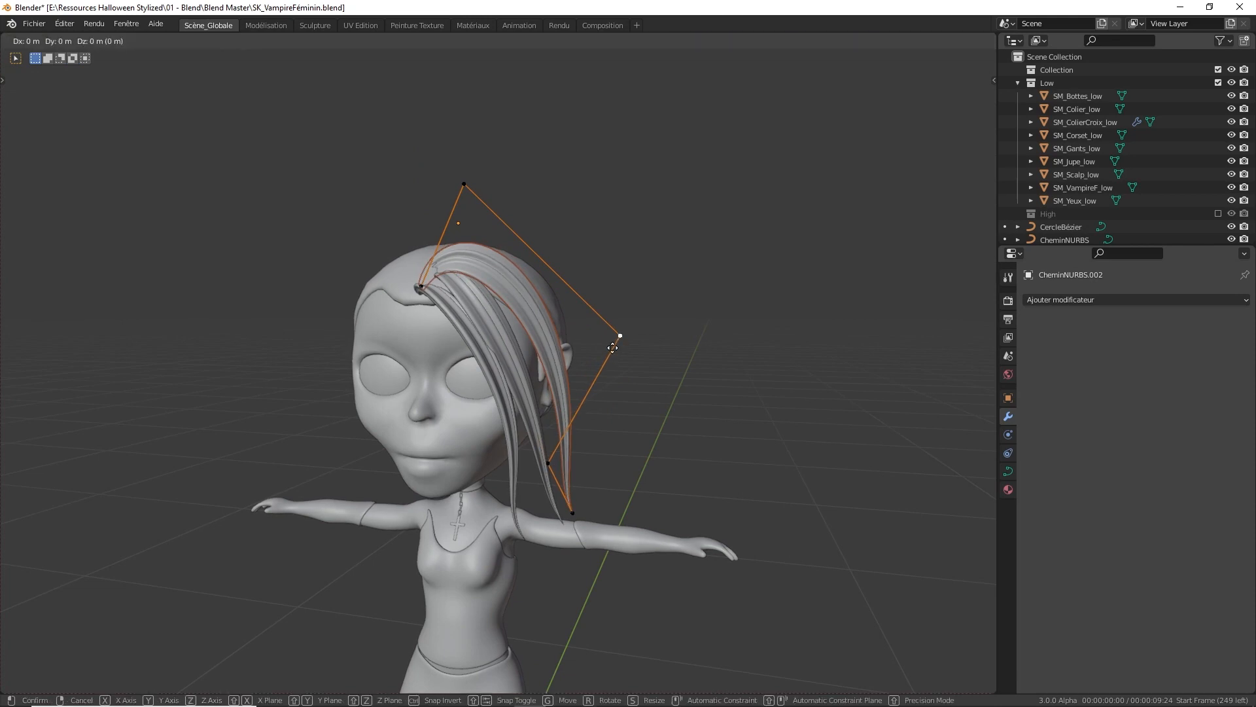
left_click(597, 364)
middle_click_drag(597, 364, 486, 344)
key("g")
left_click(622, 342)
key("g")
left_click(571, 330)
key("g")
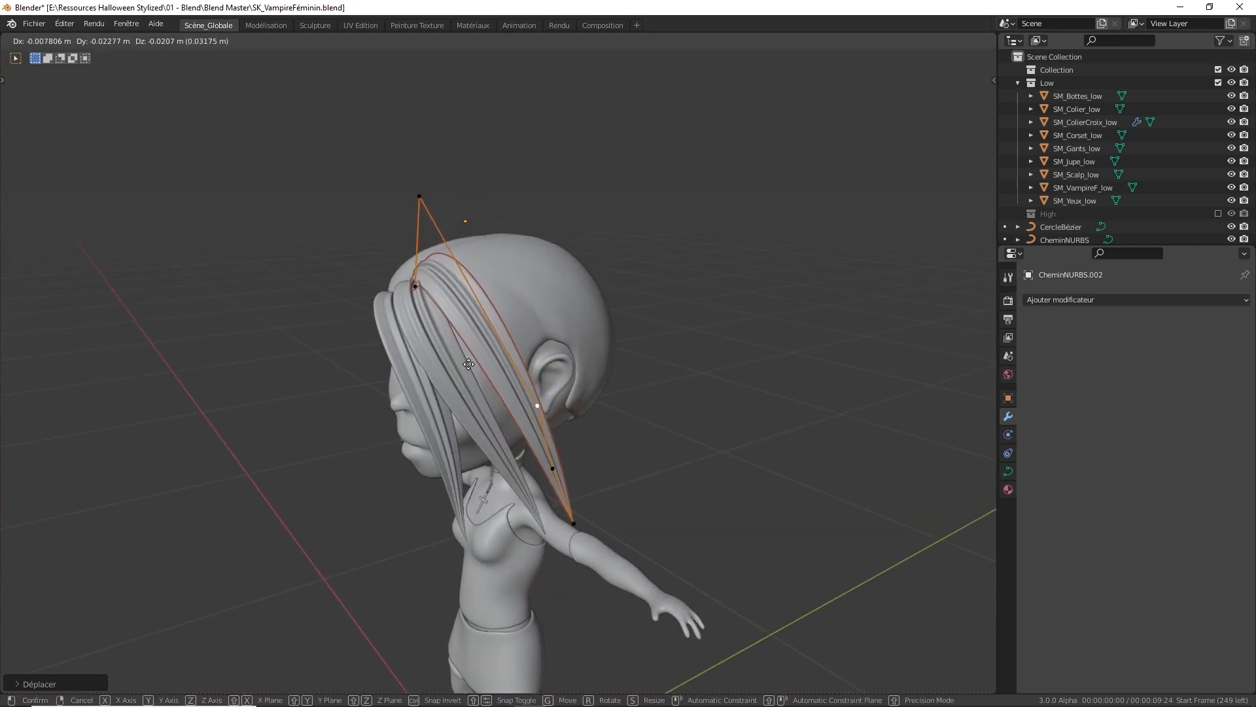
left_click(467, 351)
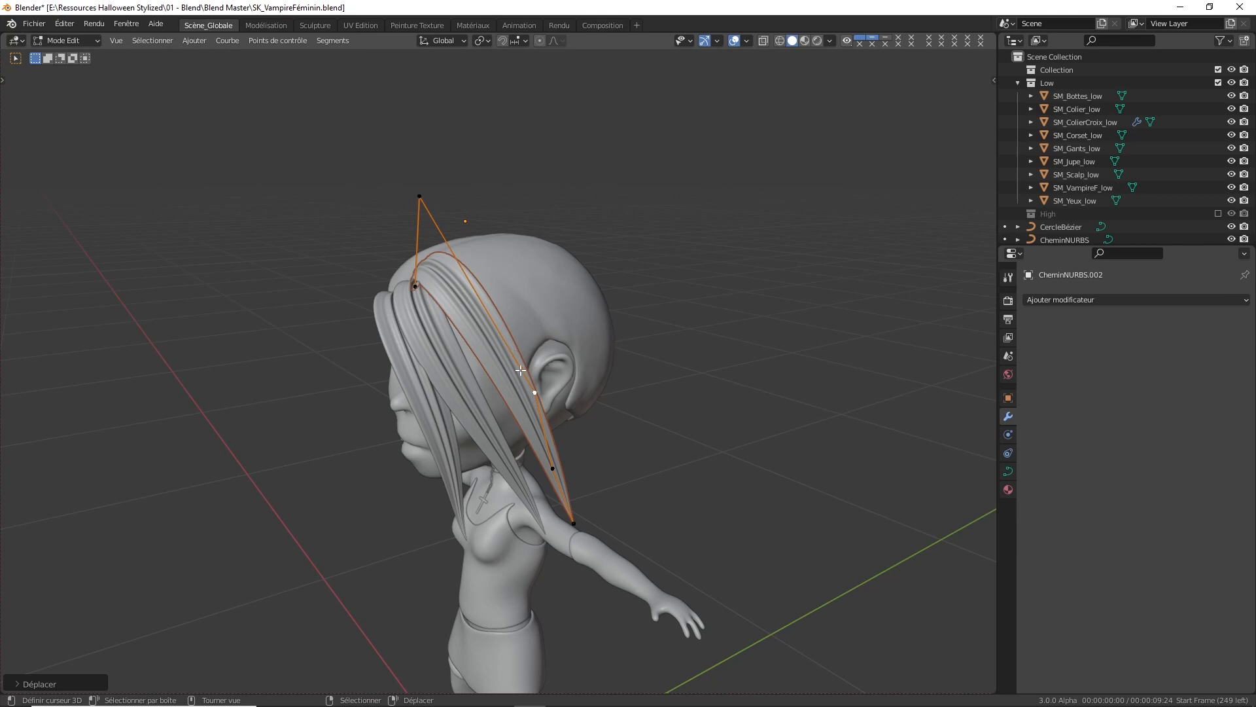
Move the third and fourth control points forward so the new strand sits close behind the previous one
middle_click_drag(521, 370, 478, 386)
key("g")
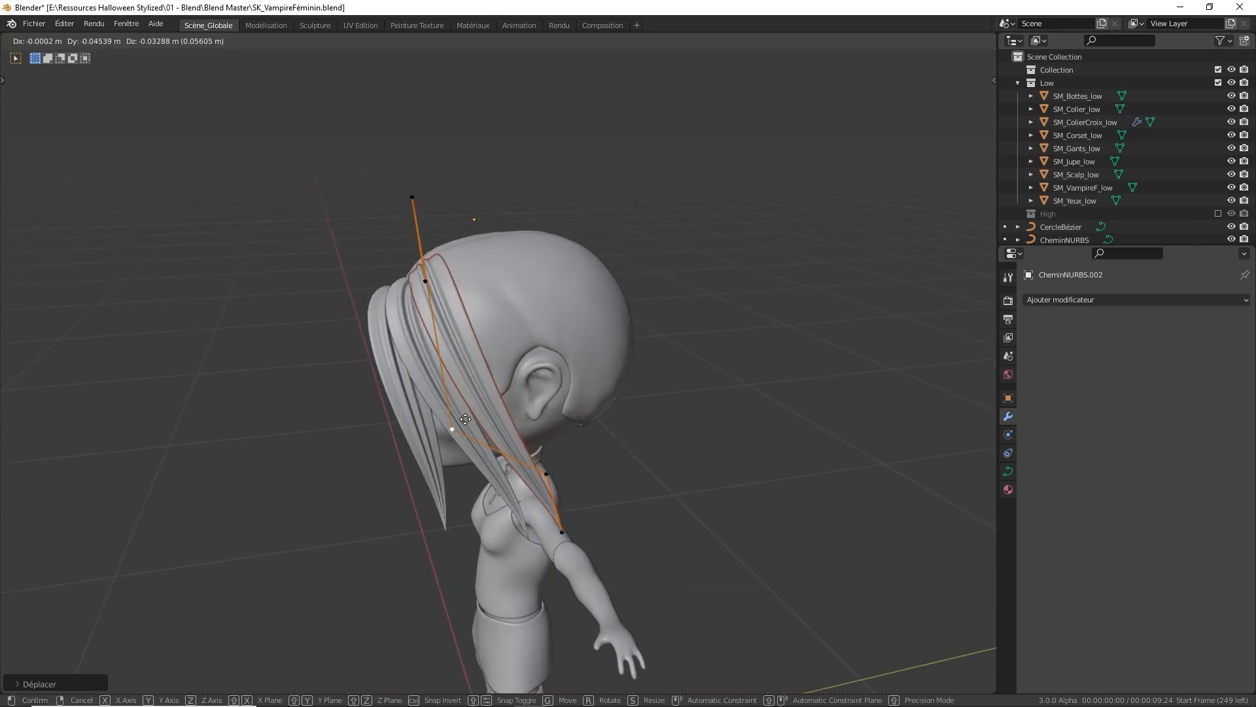
left_click(471, 384)
left_click(529, 485)
key("g")
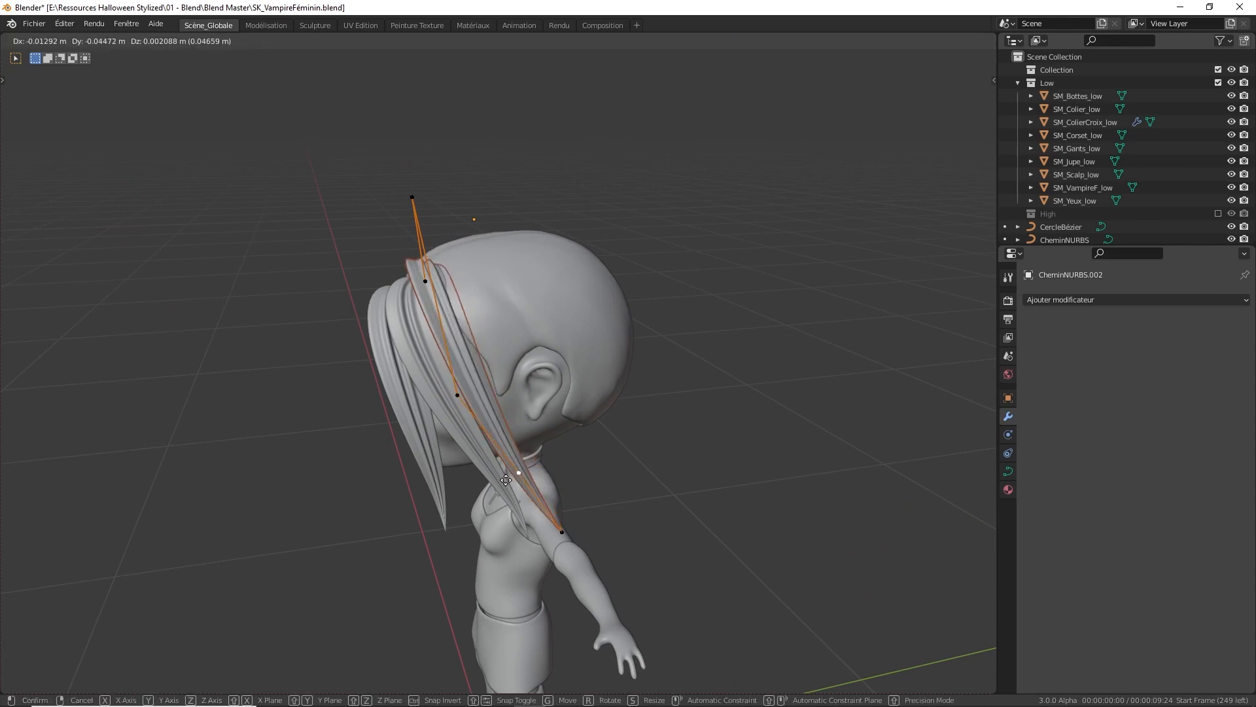
left_click(523, 475)
Widen the strand by increasing the radius at its second, third and fourth control points, and finish editing the curve
middle_click_drag(520, 438, 517, 305)
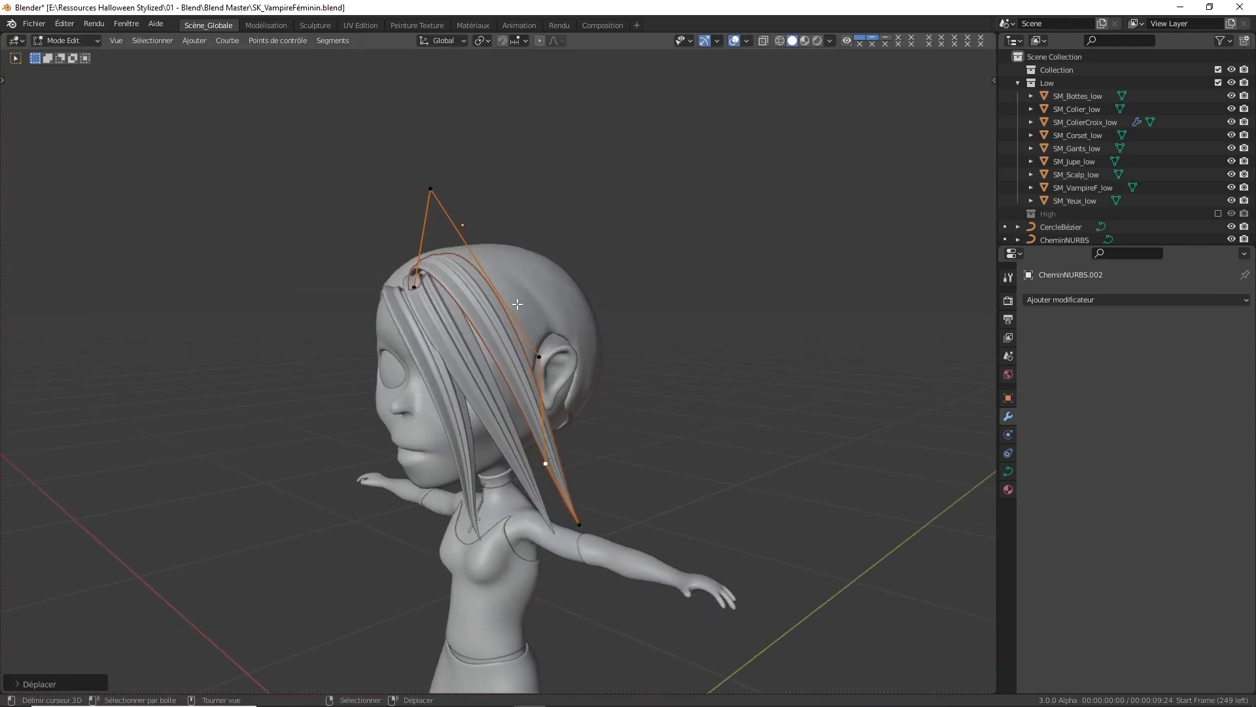
middle_click_drag(475, 218, 489, 220)
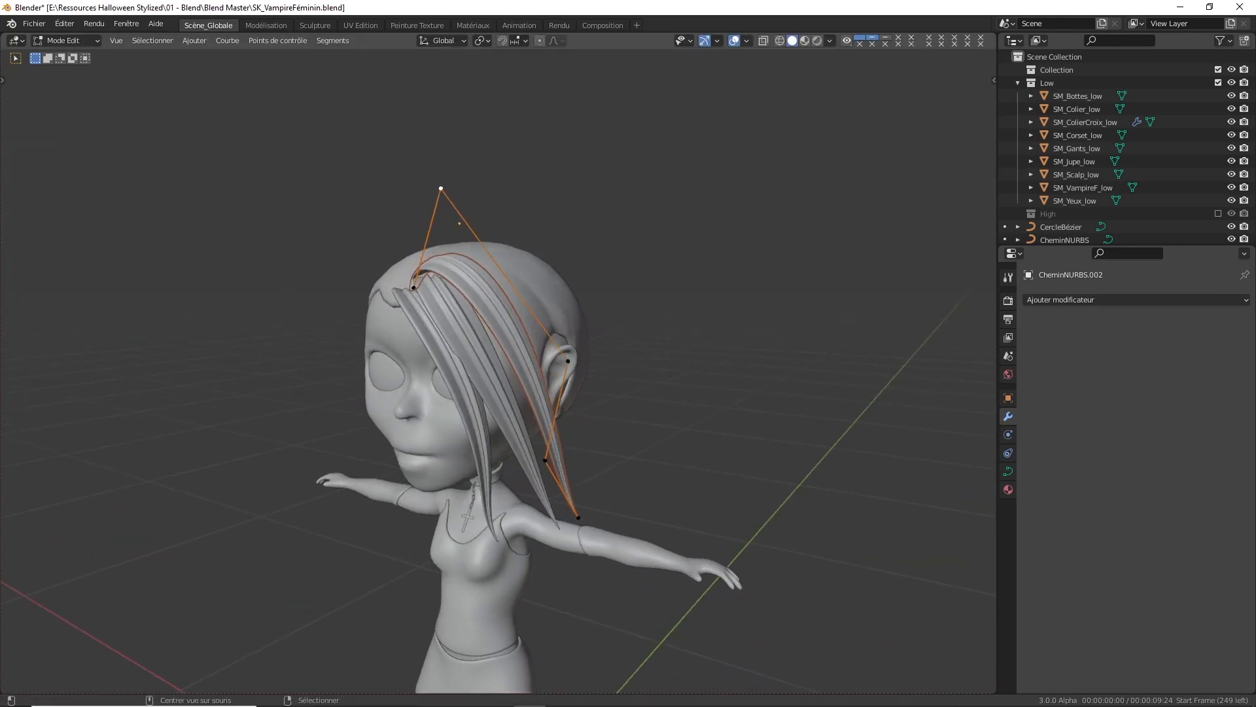
key("alt+s")
left_click(533, 207)
left_click(553, 359)
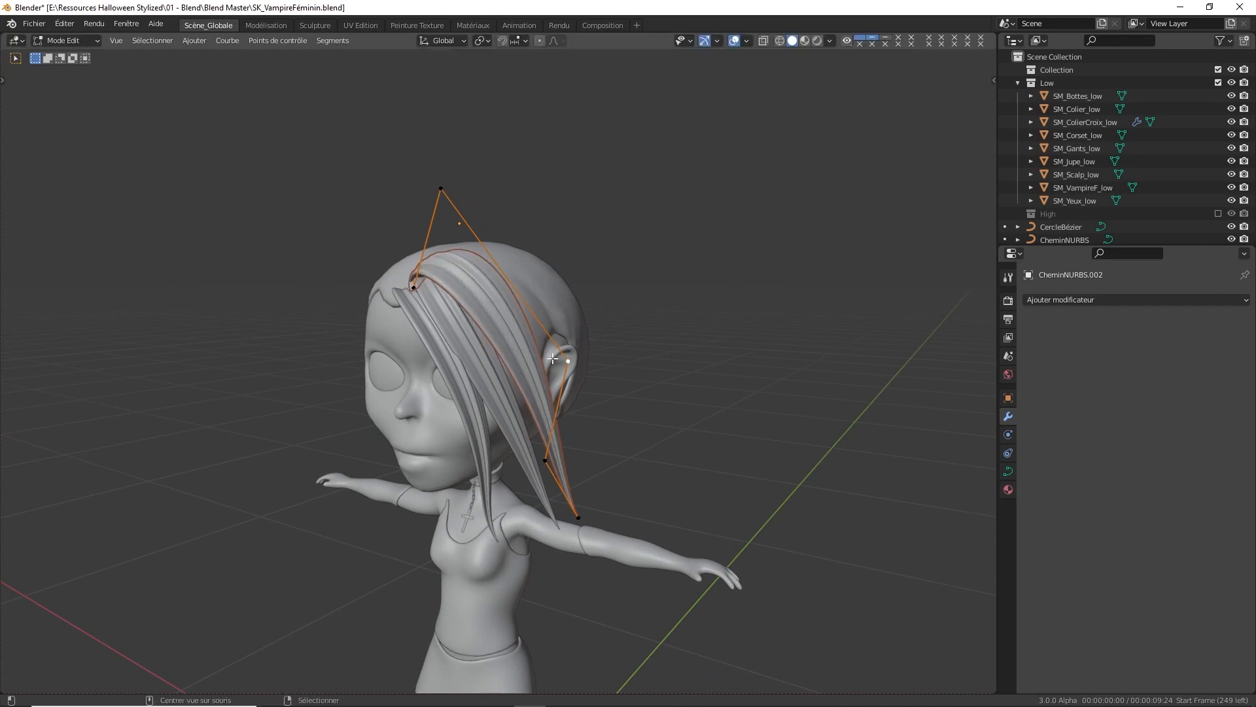
key("alt+s")
left_click(590, 345)
left_click(560, 455)
key("alt+s")
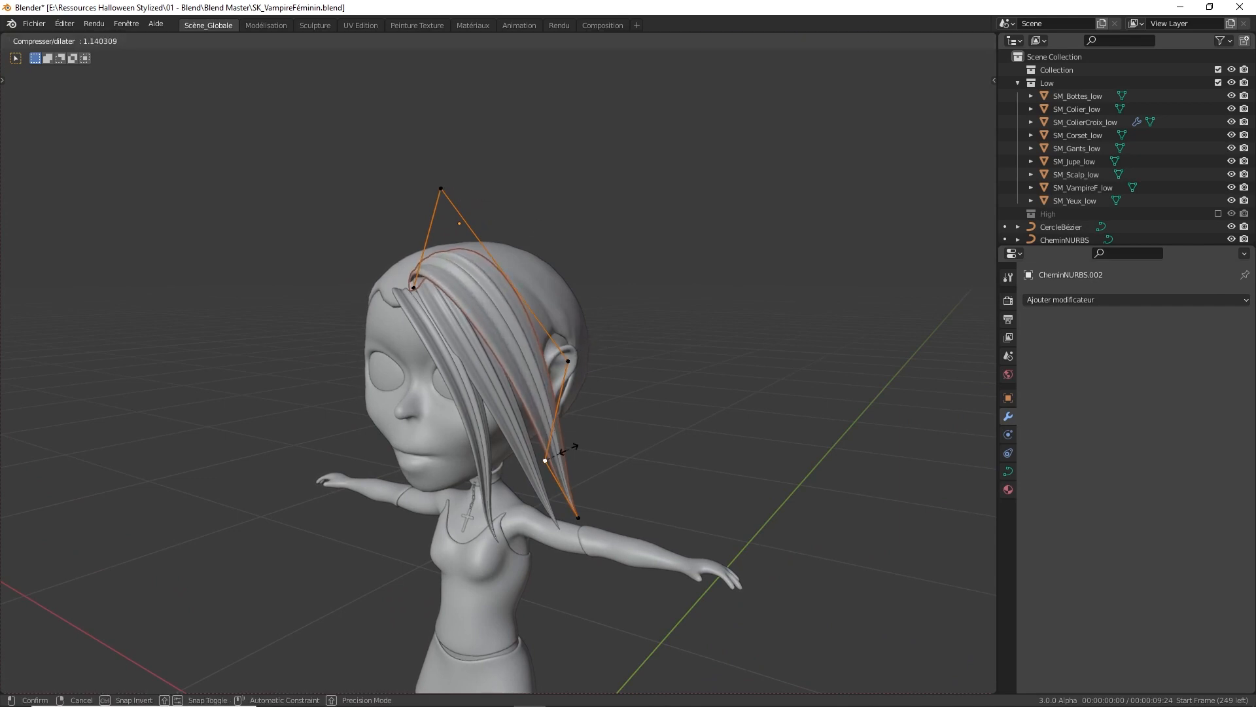
left_click(582, 442)
middle_click_drag(572, 430, 617, 421)
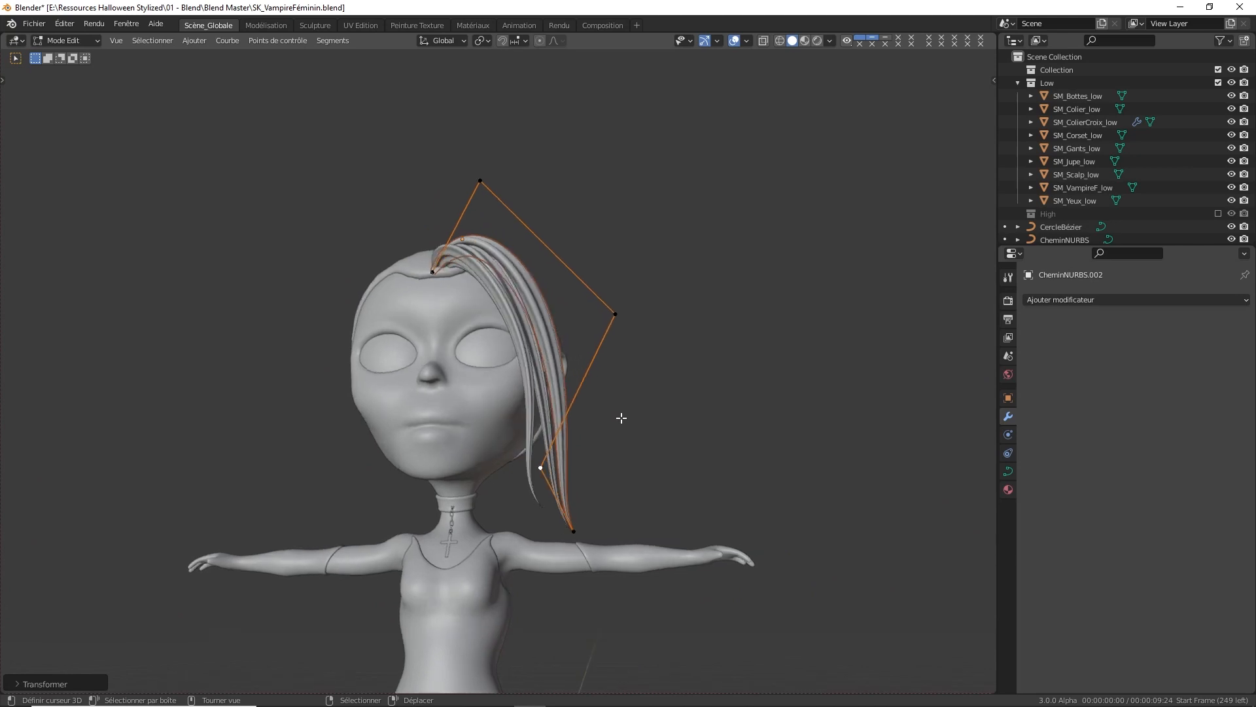
key("Tab")
Examine the hair strands from the front and both sides of the head, and select the rearmost strand
middle_click_drag(609, 364, 621, 394)
key("KP_1")
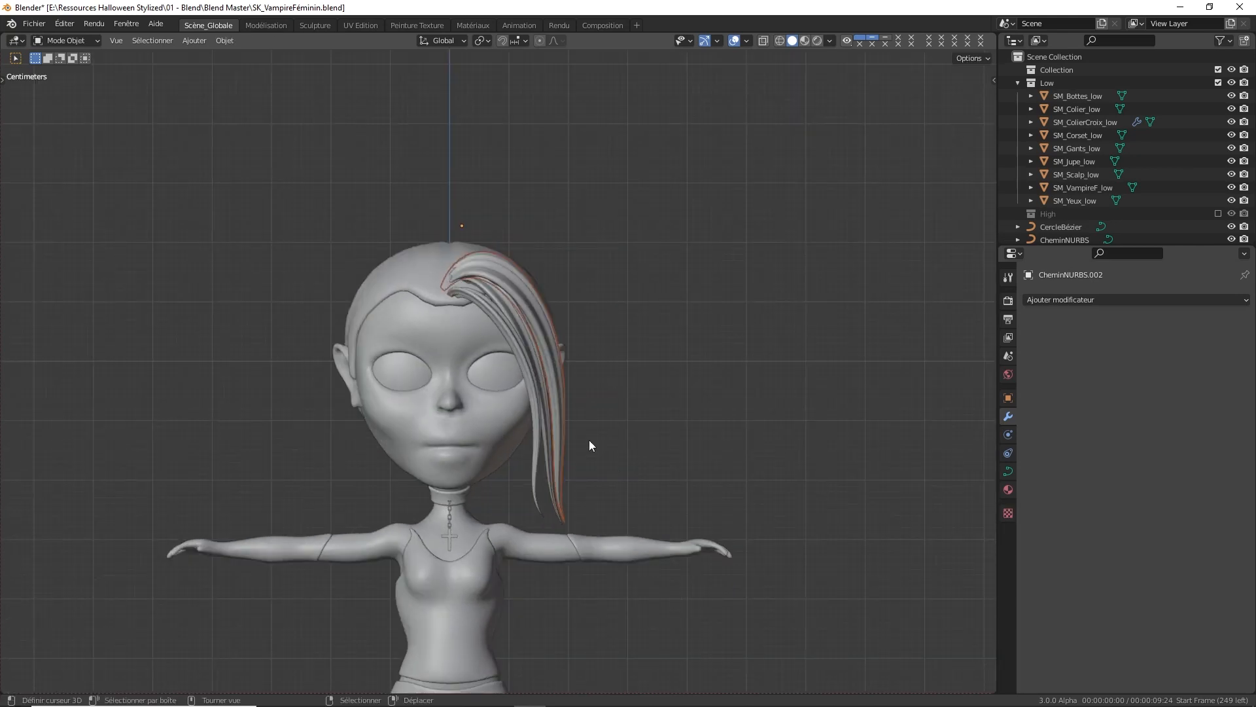
middle_click_drag(589, 439, 671, 455)
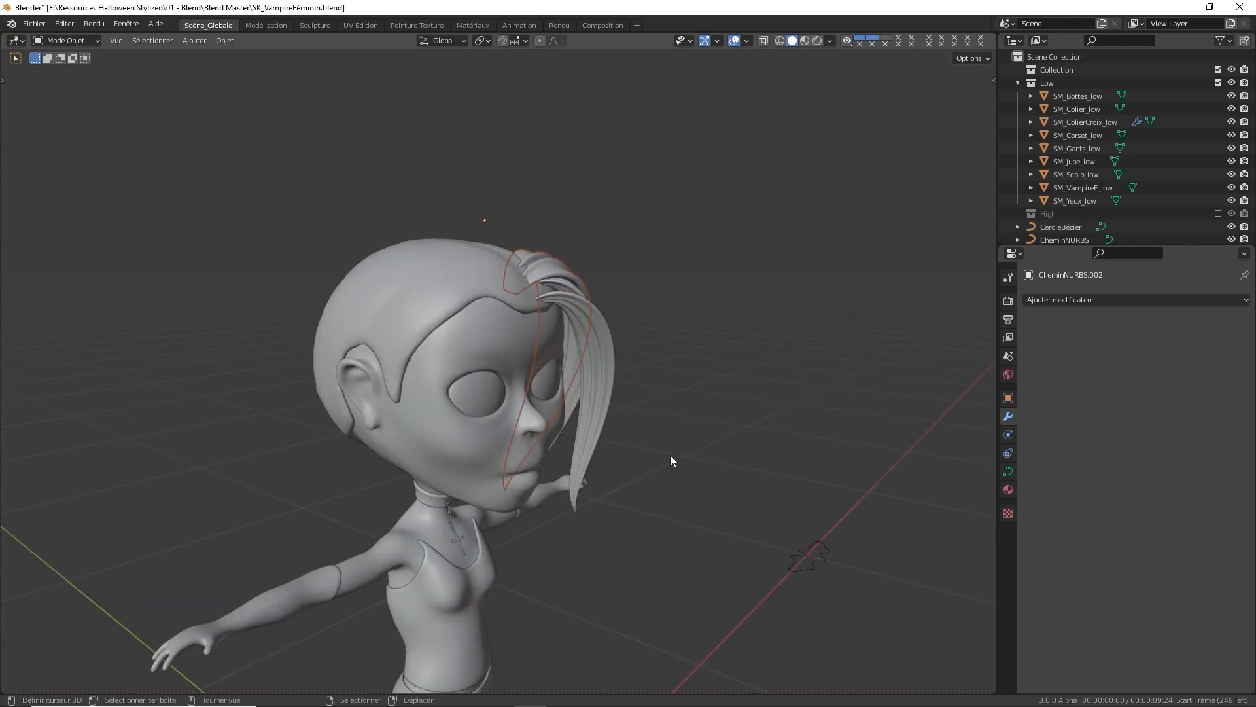
key("a")
left_click(658, 366)
middle_click_drag(651, 367, 390, 362)
left_click(394, 313)
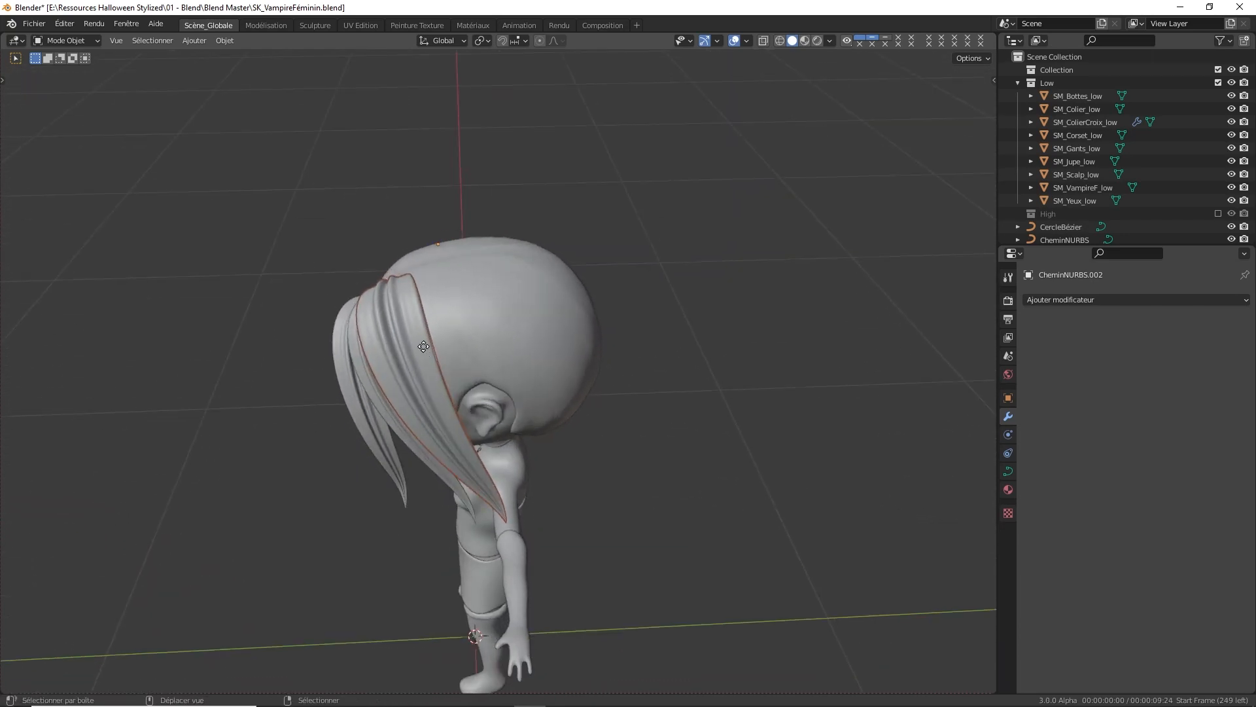
Duplicate the rearmost hair strand, place the copy farther back along Y, raise it, and shift it sideways along X
key("shift+d")
key("y")
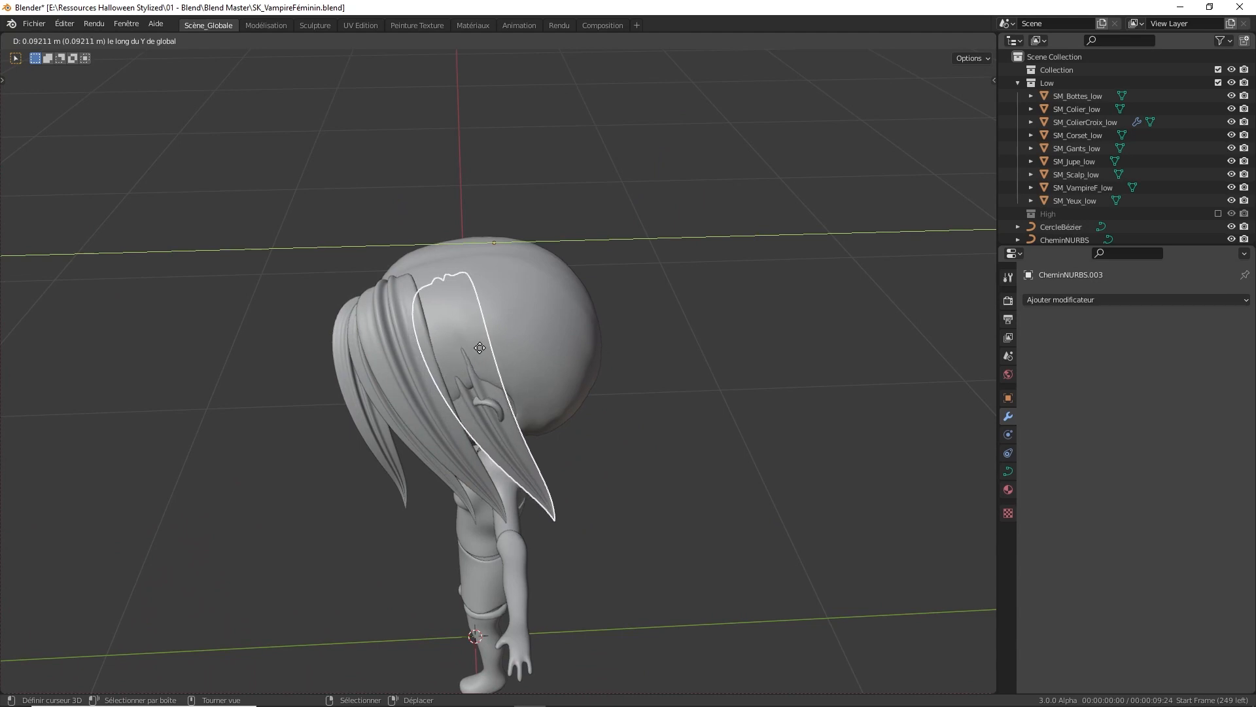
key("y")
key("y")
left_click(471, 322)
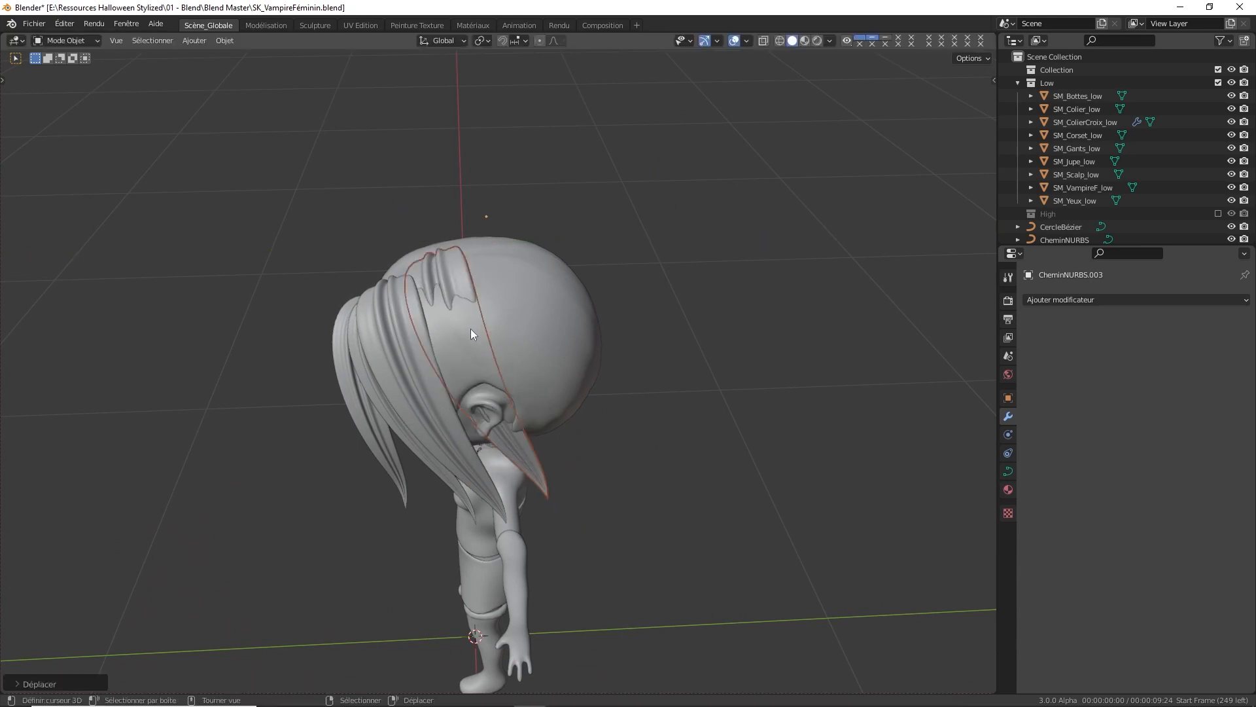
middle_click_drag(469, 328, 640, 302)
key("g")
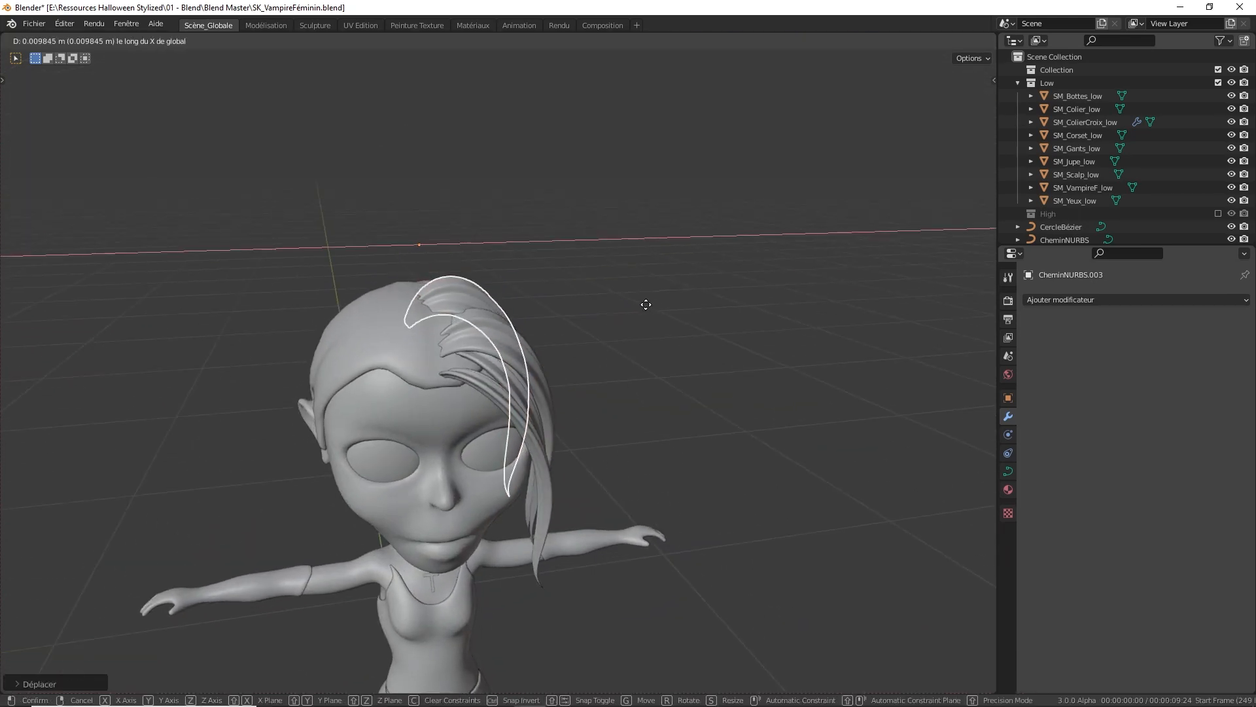
left_click(665, 303)
Edit the new strand's curve, repositioning its root point on the scalp and moving the third control point backward
key("Tab")
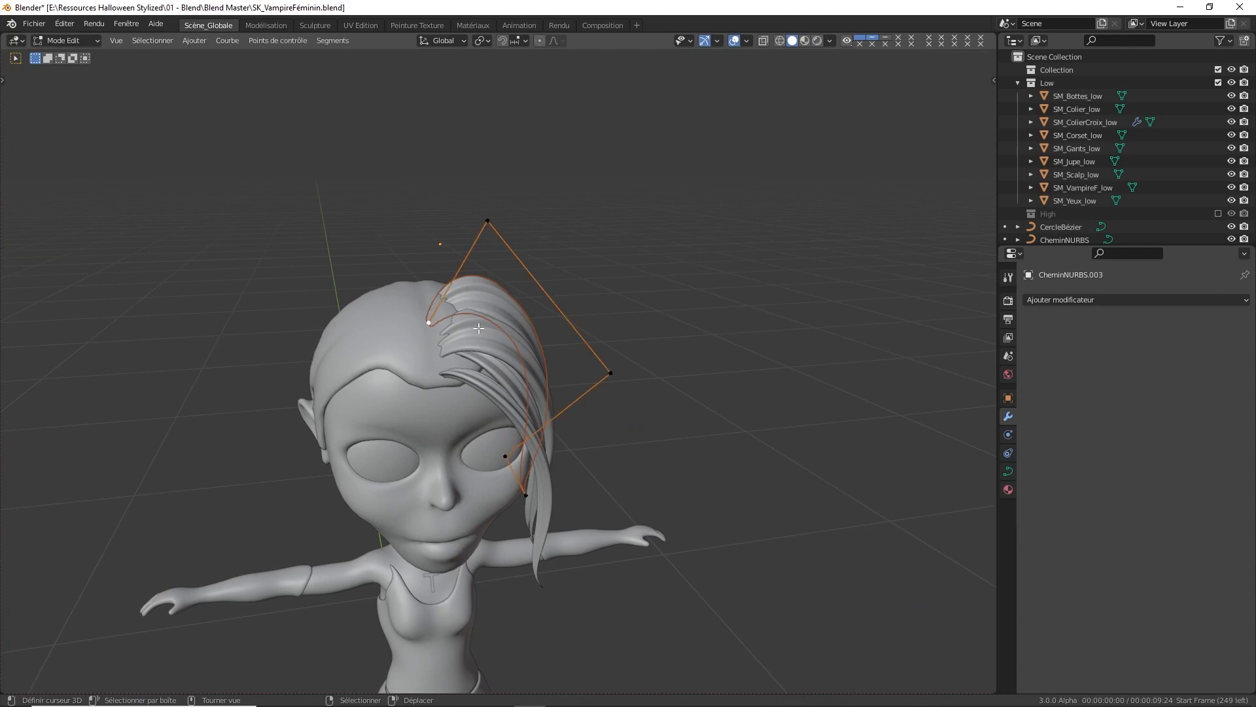
middle_click_drag(479, 328, 475, 356)
key("g")
left_click(448, 315)
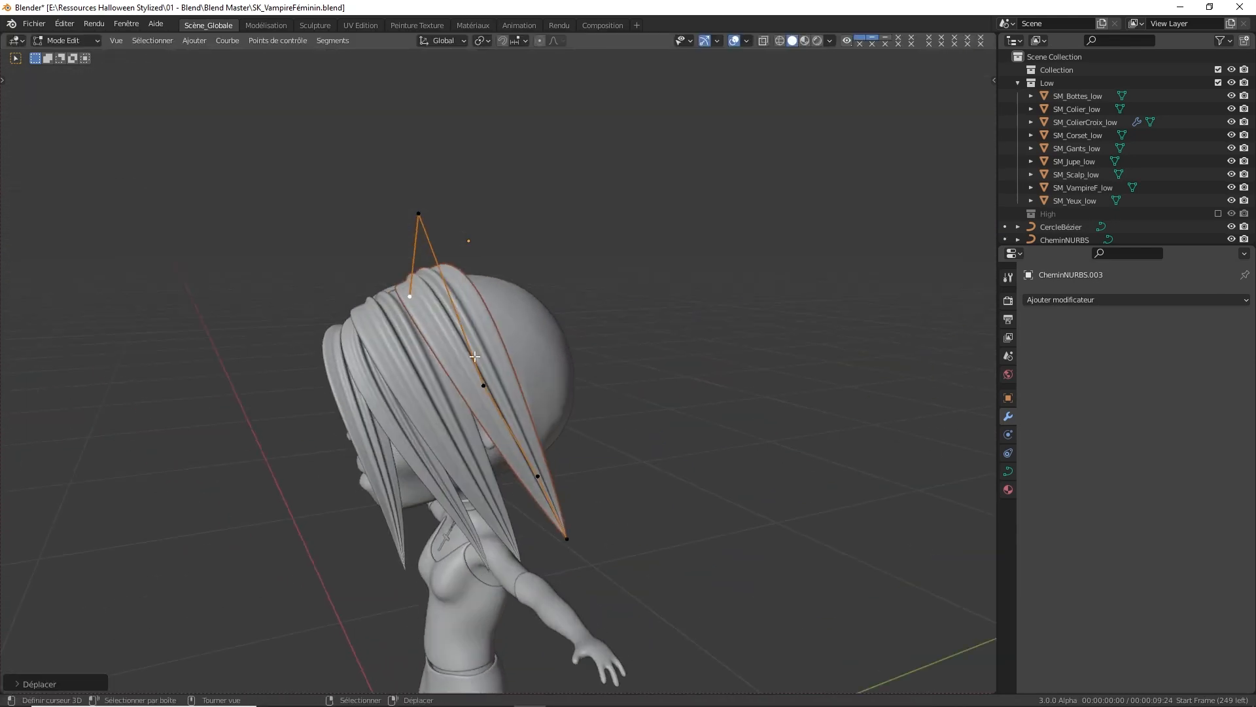
key("g")
left_click(589, 386)
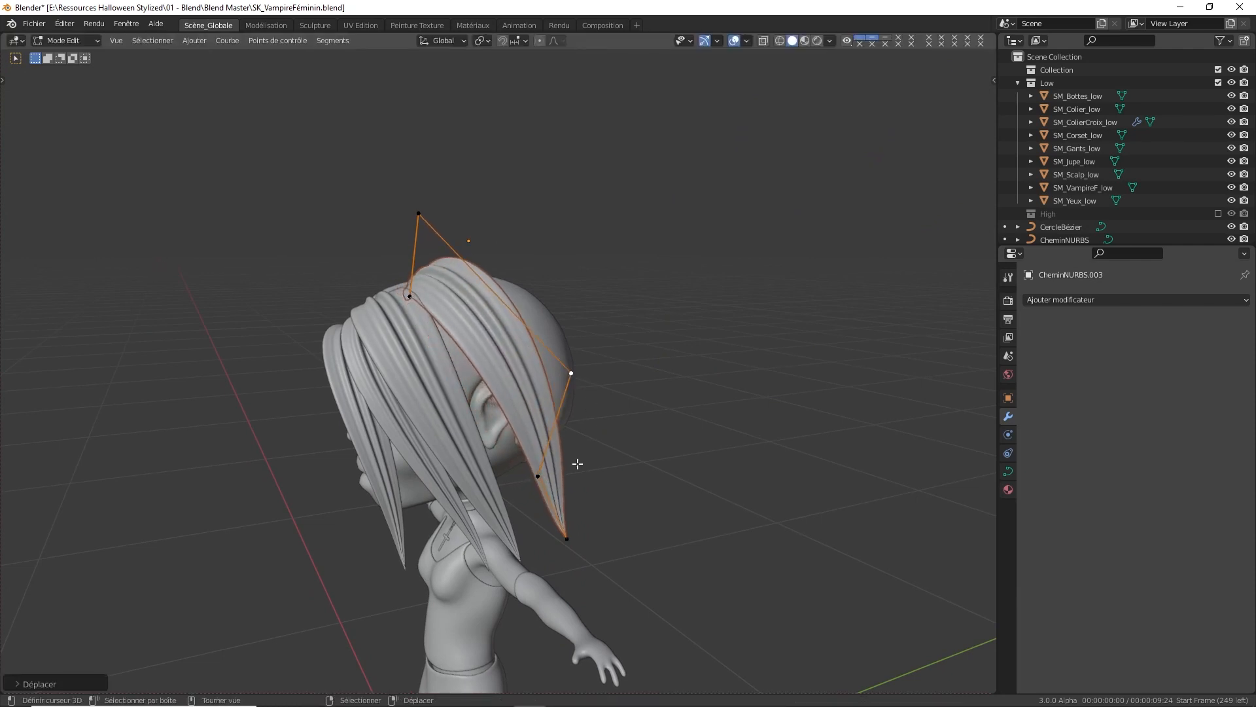
Move the strand's fourth control point and tip forward and down so the lower end falls beside the shoulder
left_click(536, 477)
key("g")
left_click(551, 475)
left_click(567, 539)
key("g")
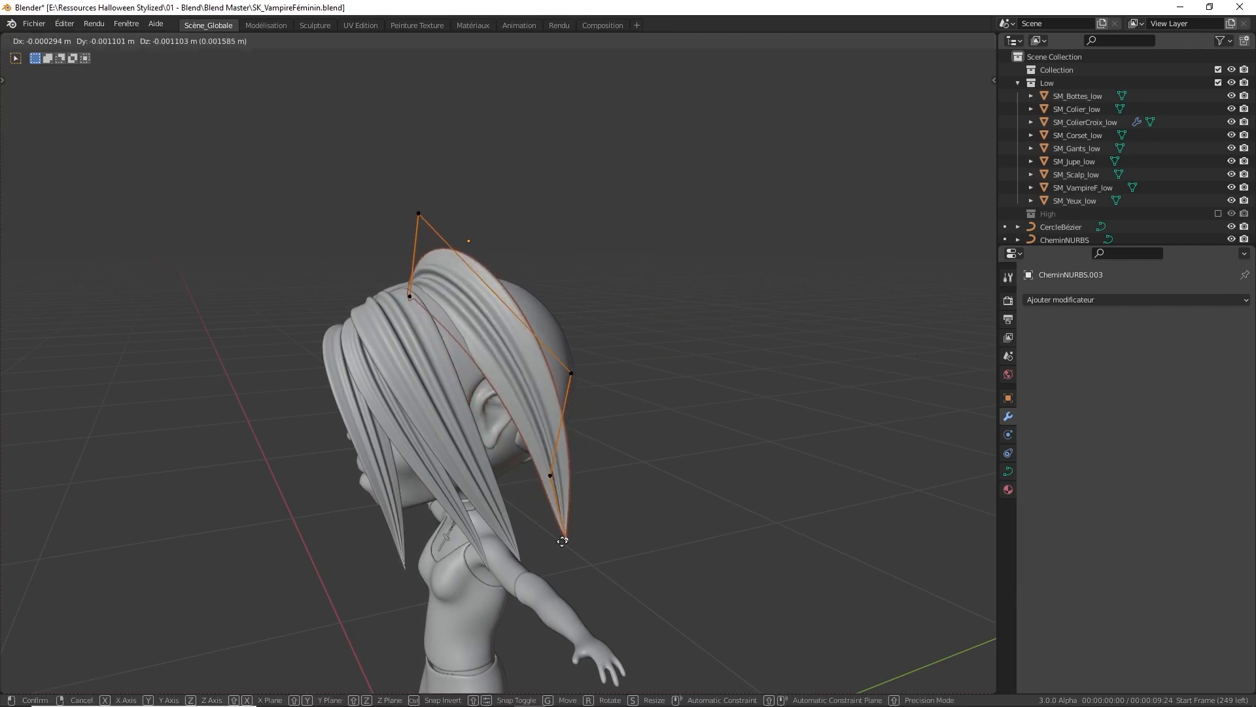
left_click(529, 556)
left_click(557, 467)
key("g")
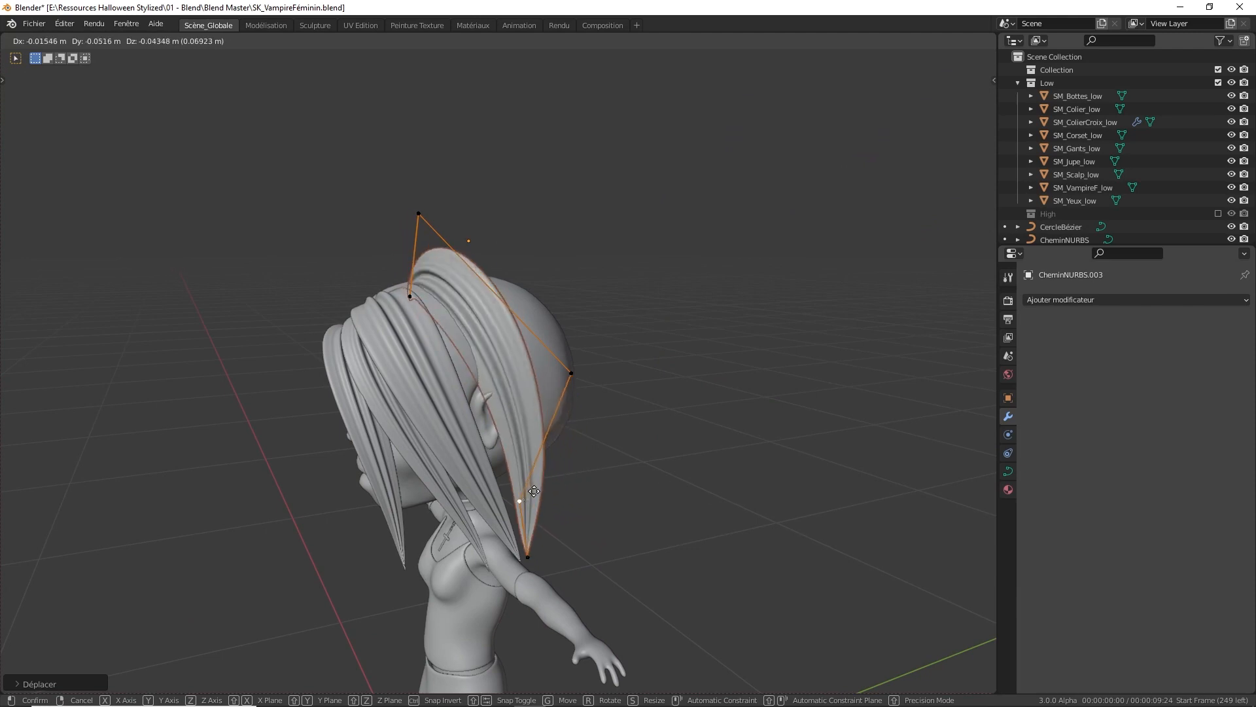
left_click(515, 504)
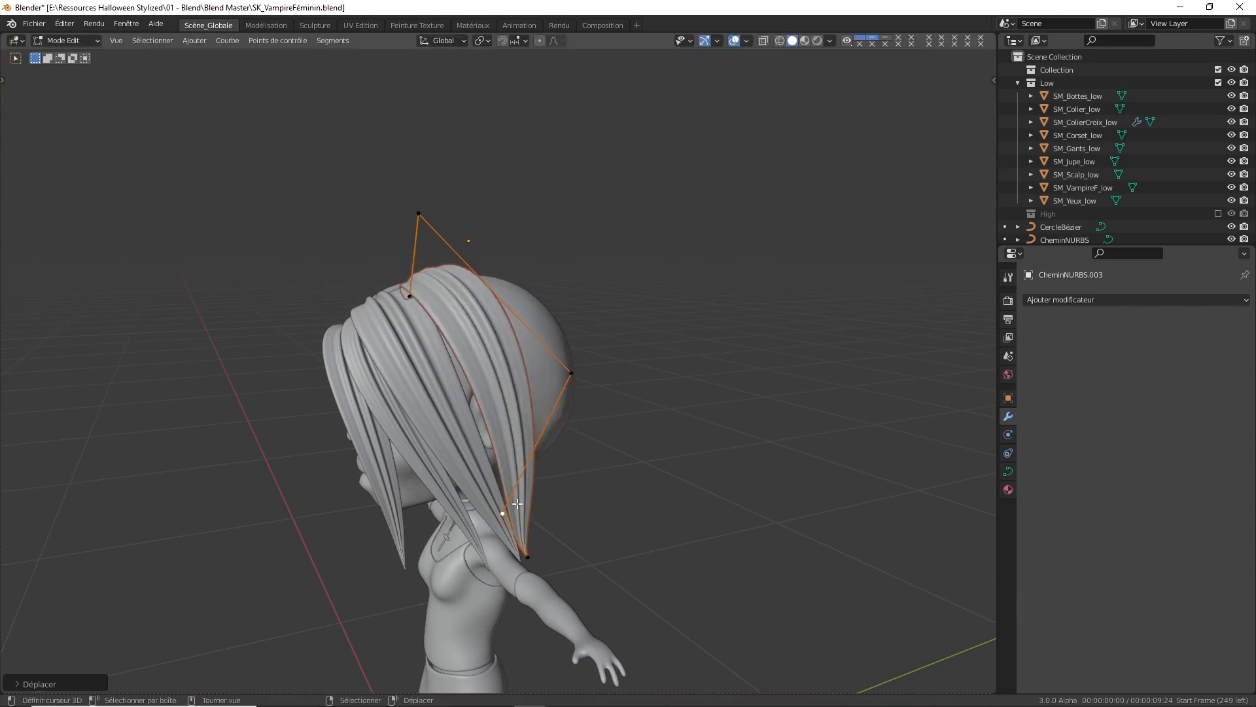
Move the third control point outward and forward to bring the strand beside the previous one
middle_click_drag(515, 504, 519, 419)
key("g")
left_click(449, 402)
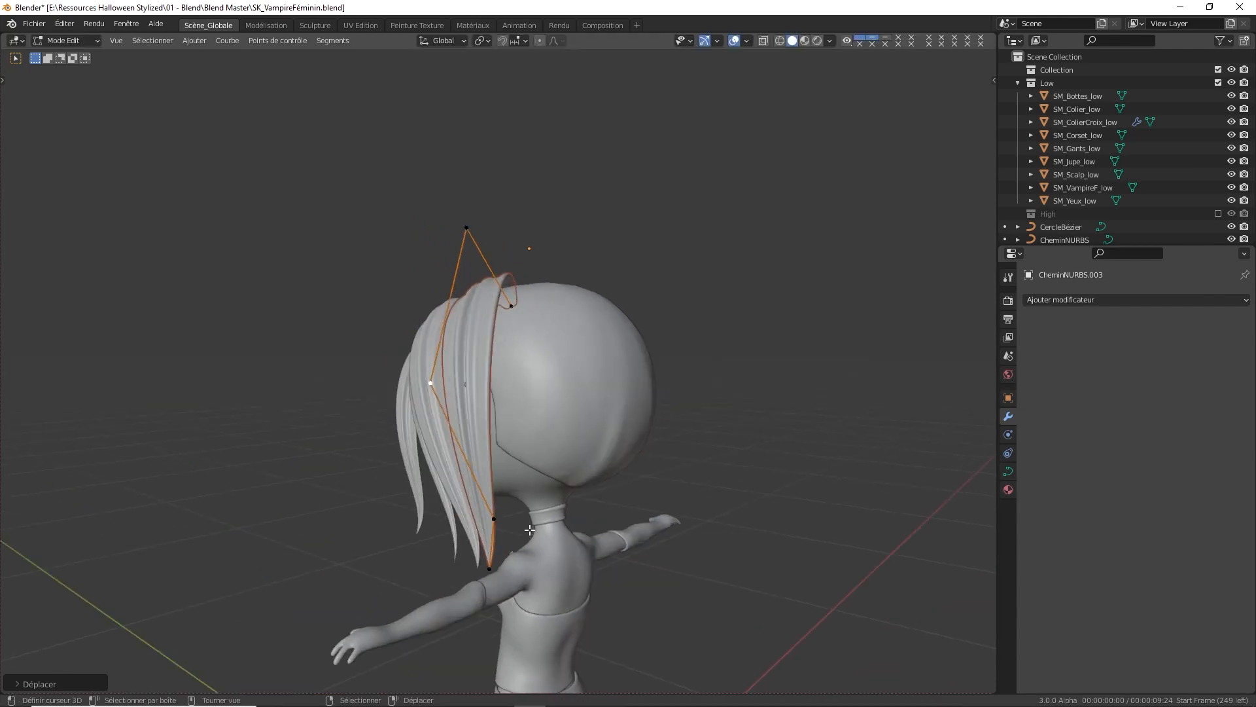
Lower the strand's tip behind the upper arm and shift the fourth control point back to follow it
left_click(499, 564)
key("g")
left_click(516, 549)
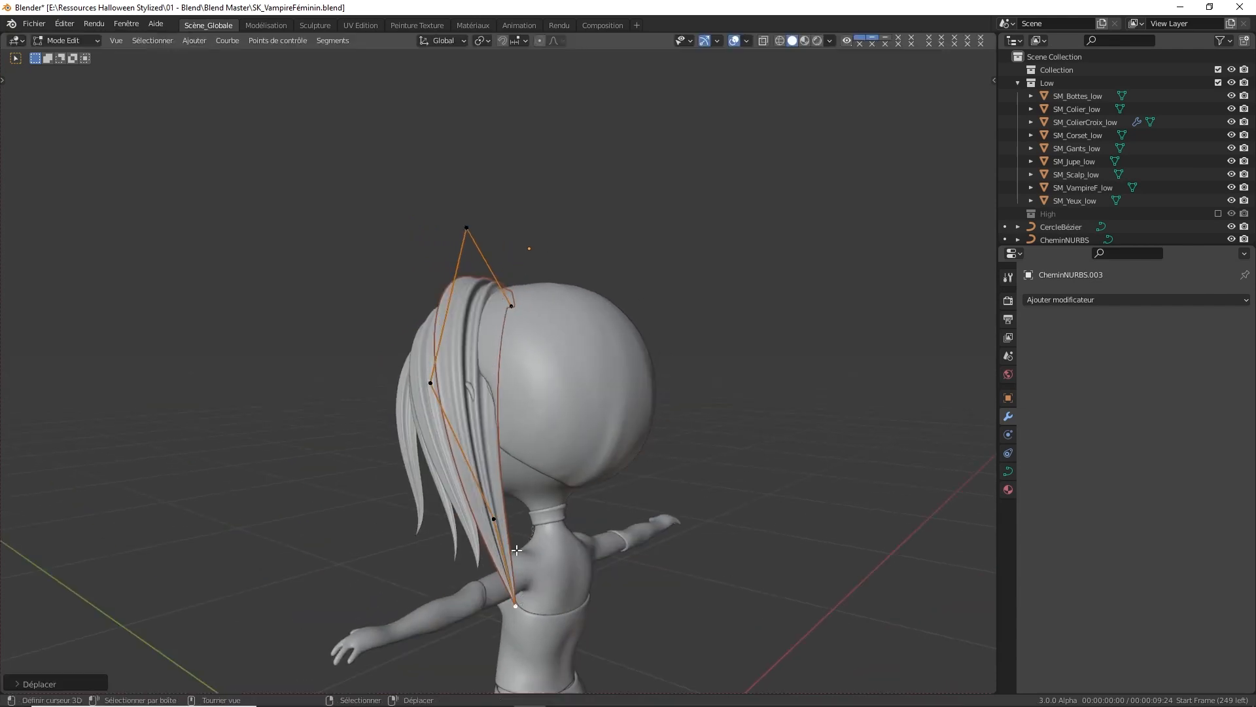
left_click(492, 512)
key("g")
left_click(500, 488)
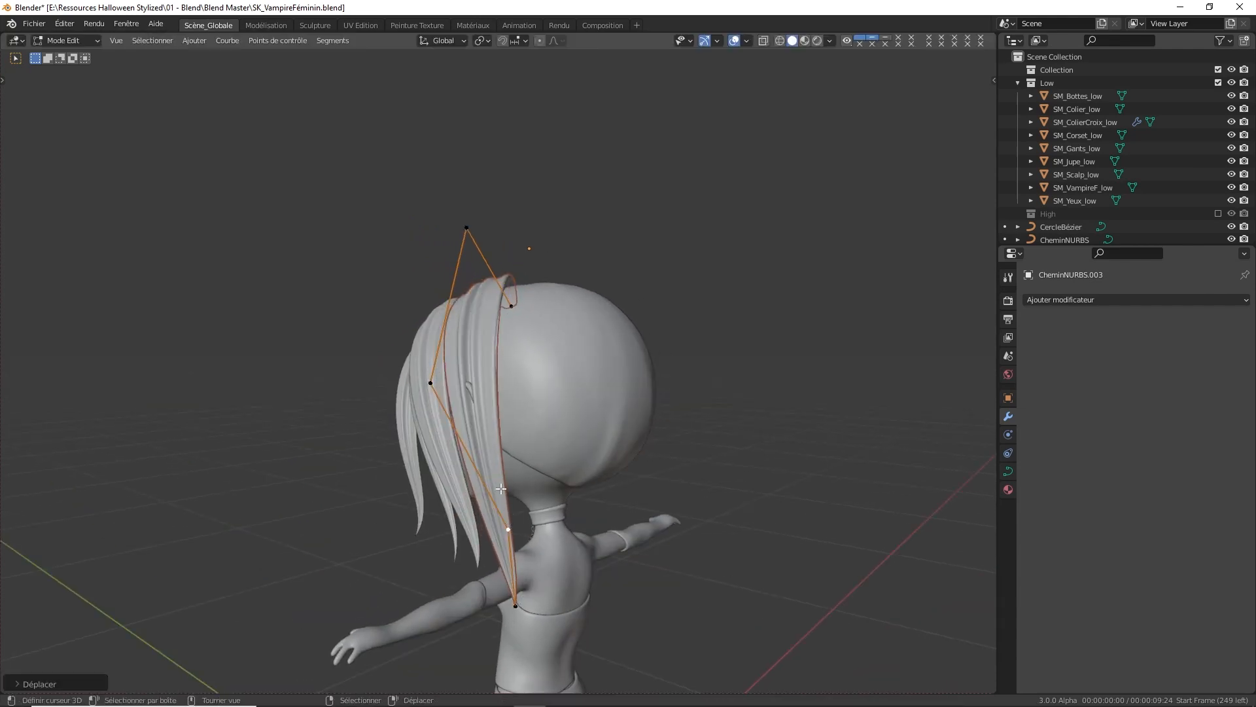
Fine-tune the third control point from the back and front, pulling it slightly down and in toward the head
left_click(427, 384)
key("g")
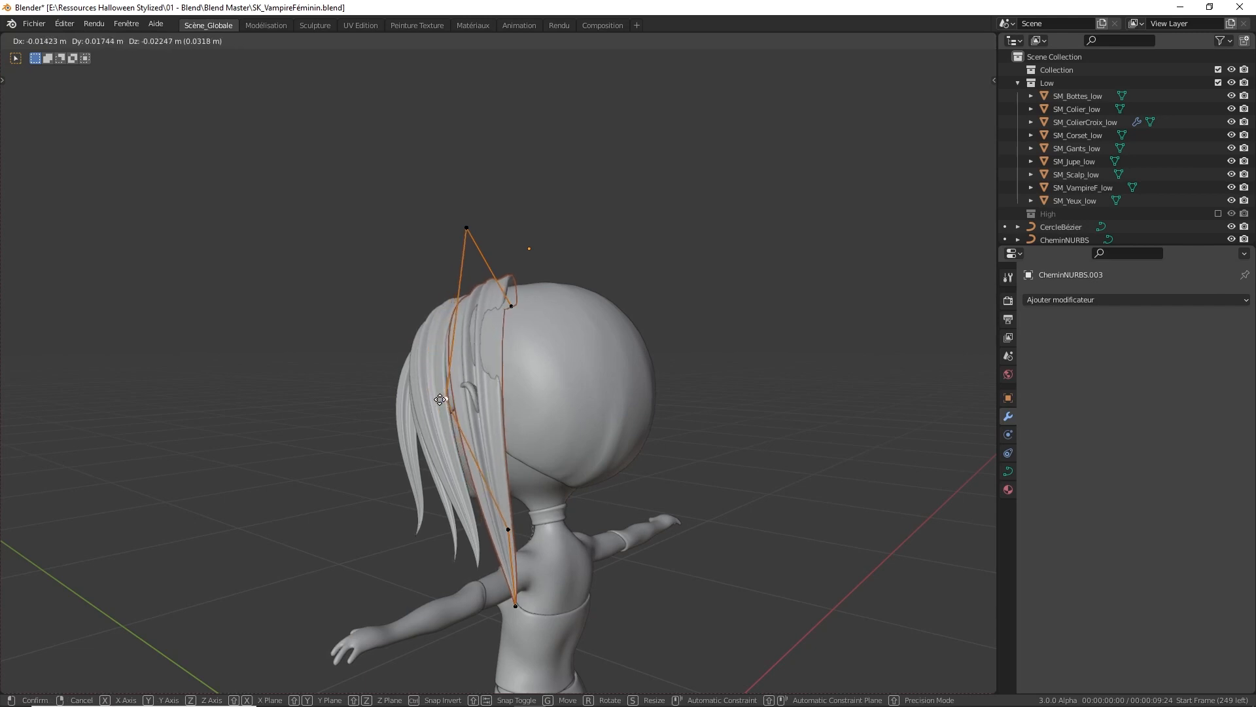
left_click(425, 391)
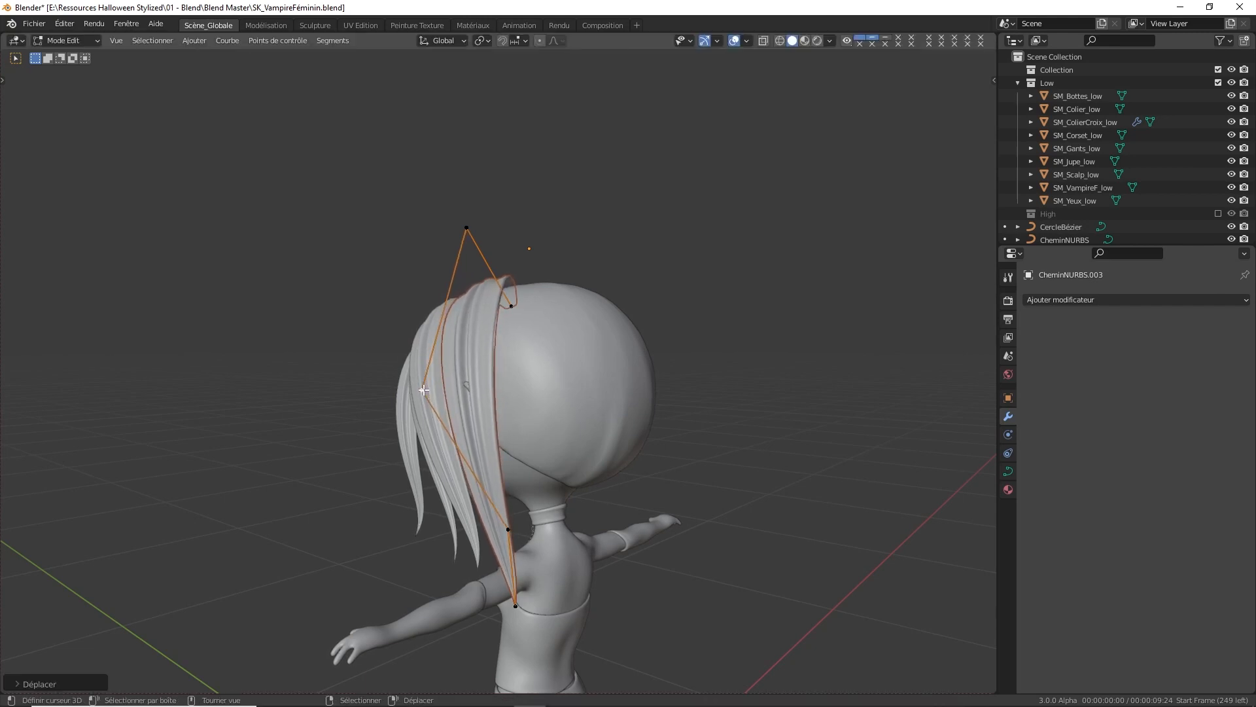
middle_click_drag(424, 390, 597, 413)
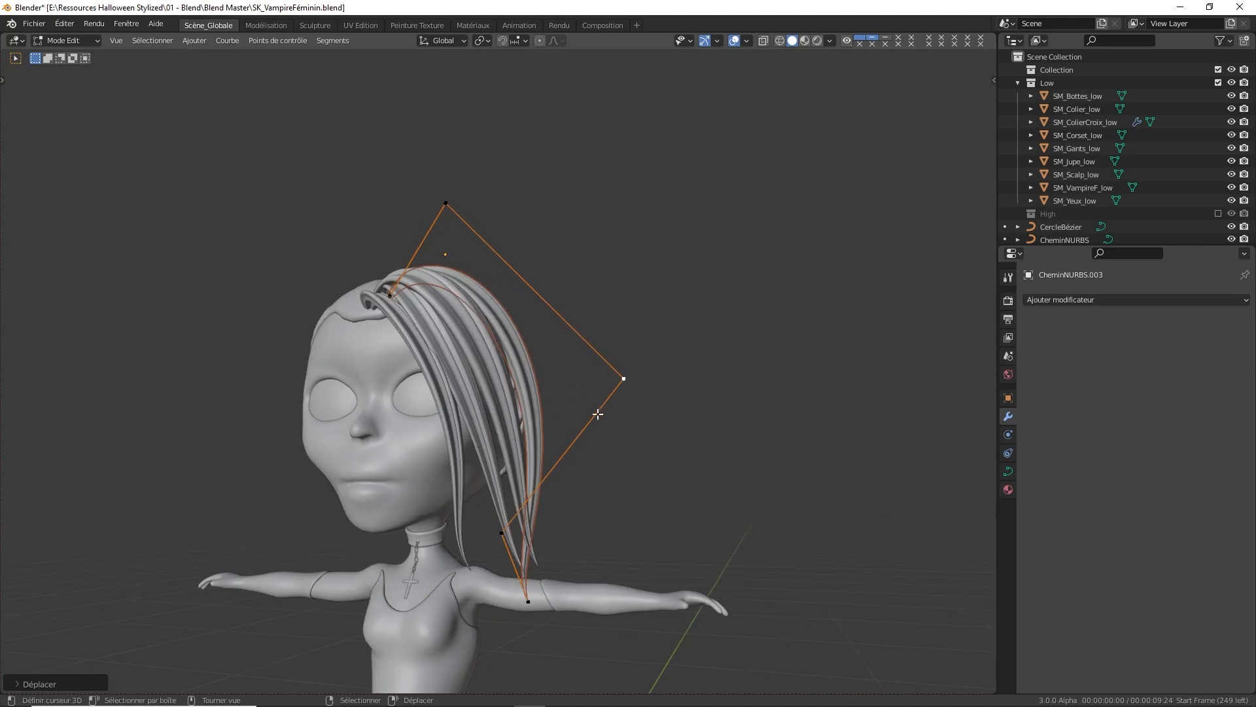
key("g")
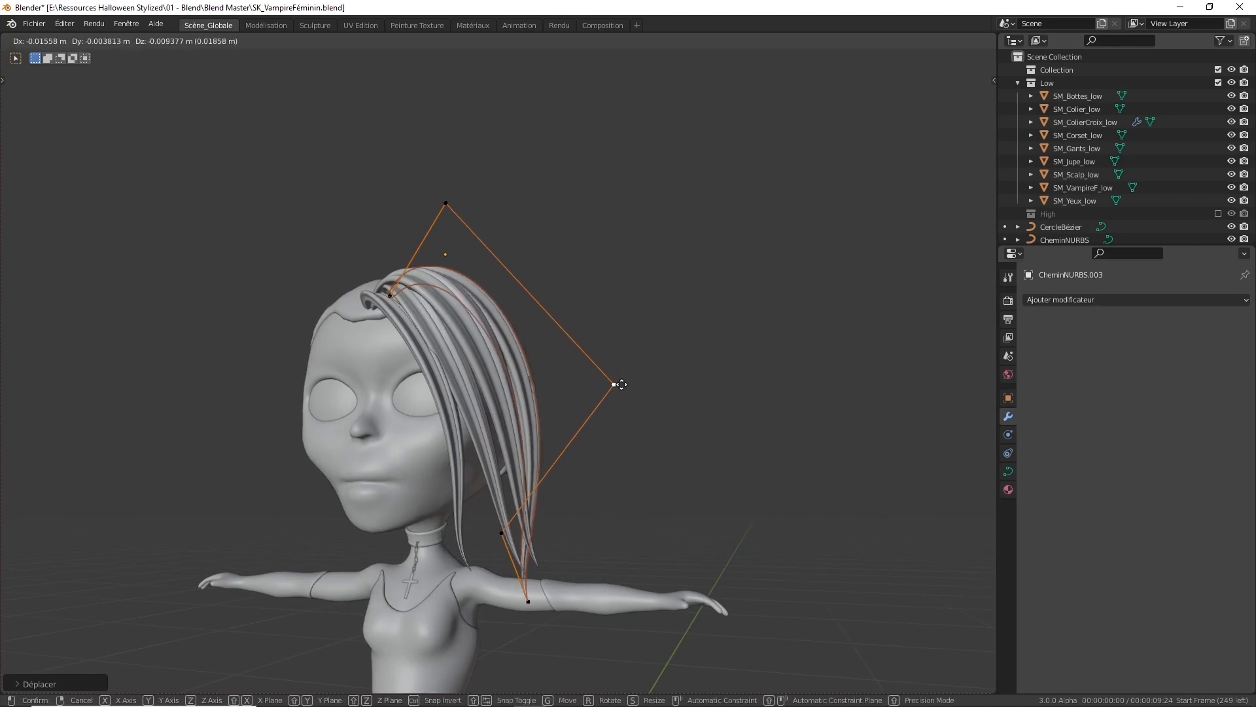
left_click(617, 390)
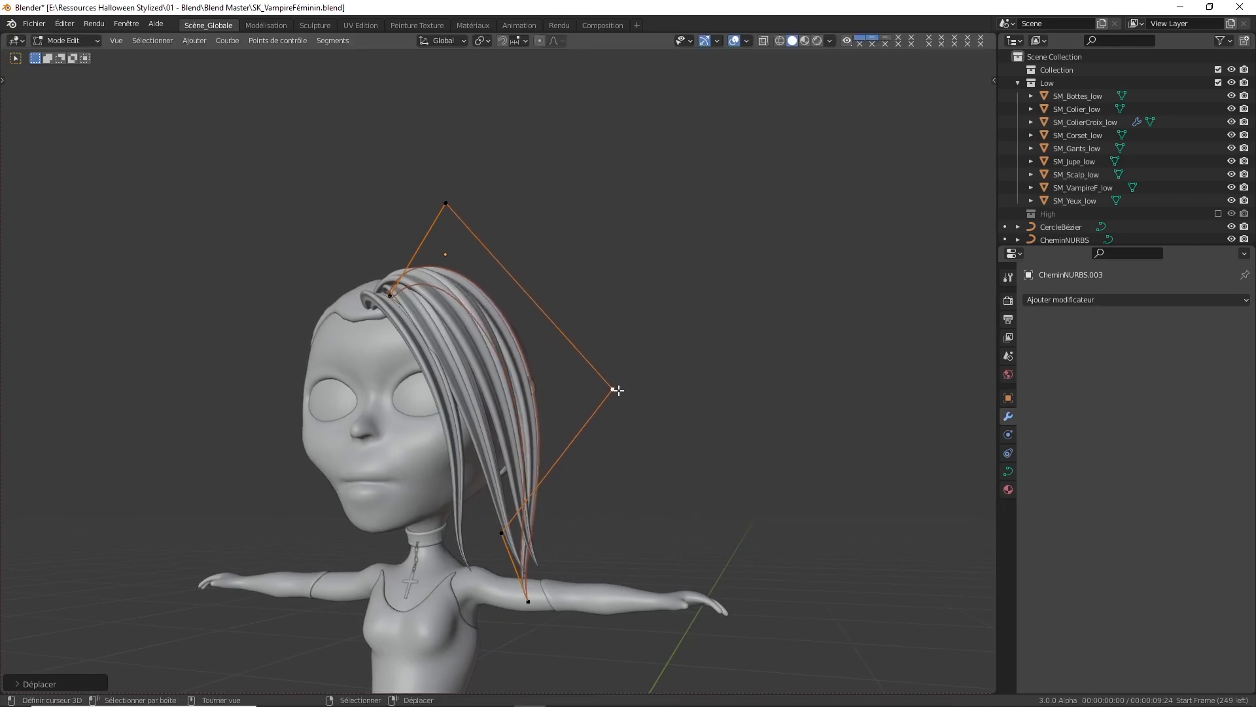
Subdivide the curve between the second and third control points to add a point near the crown
middle_click_drag(617, 390, 464, 262)
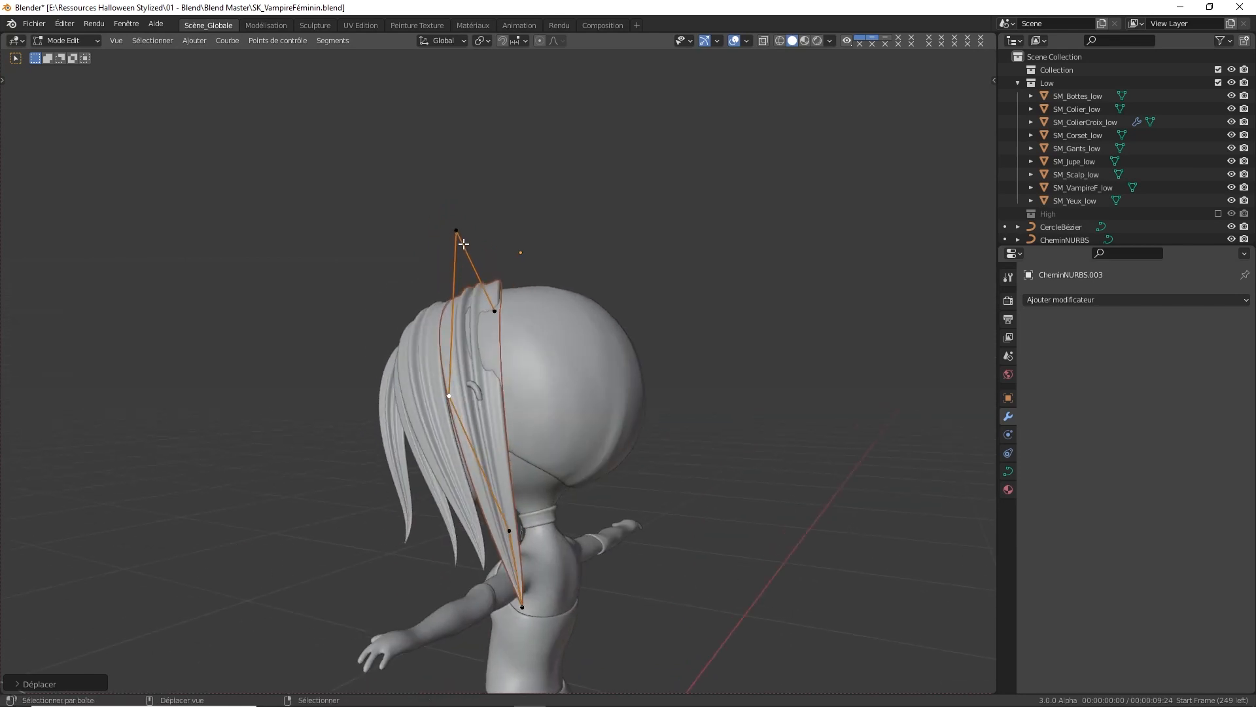
key("w")
left_click(429, 244)
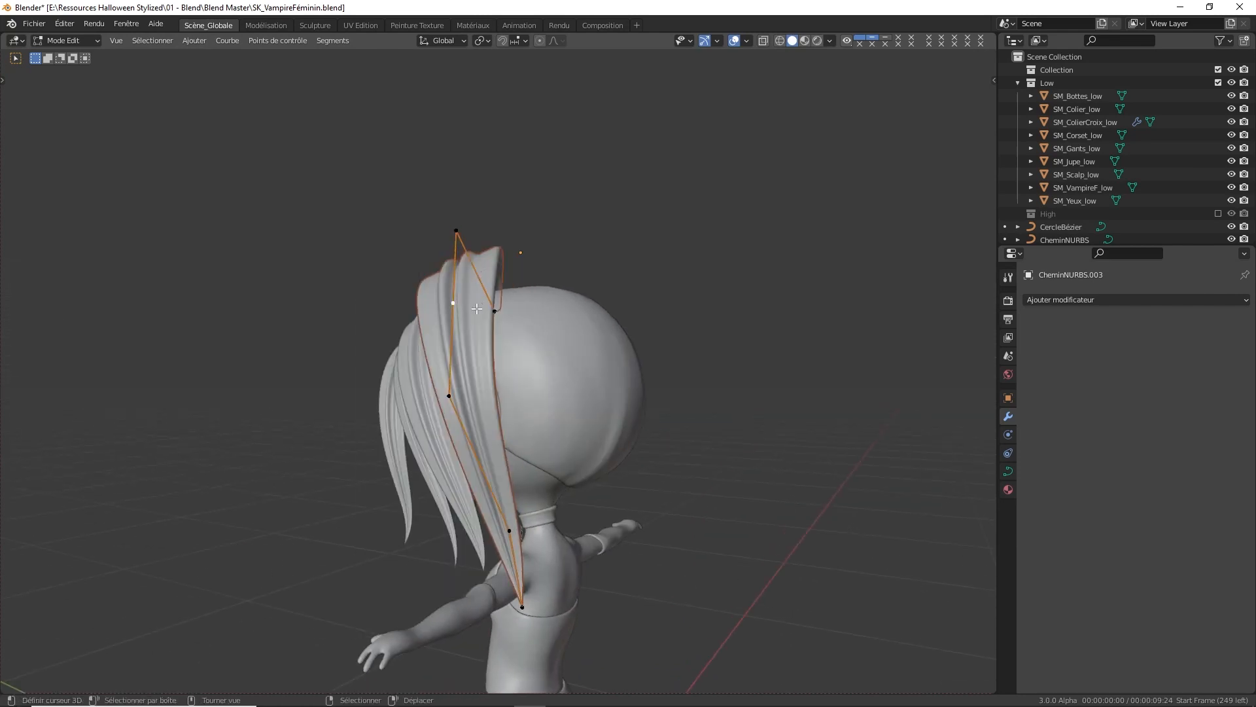
Move the second, third and fourth control points down and inward so the strand sits closer to the scalp
middle_click_drag(477, 308, 440, 331)
key("f")
key("g")
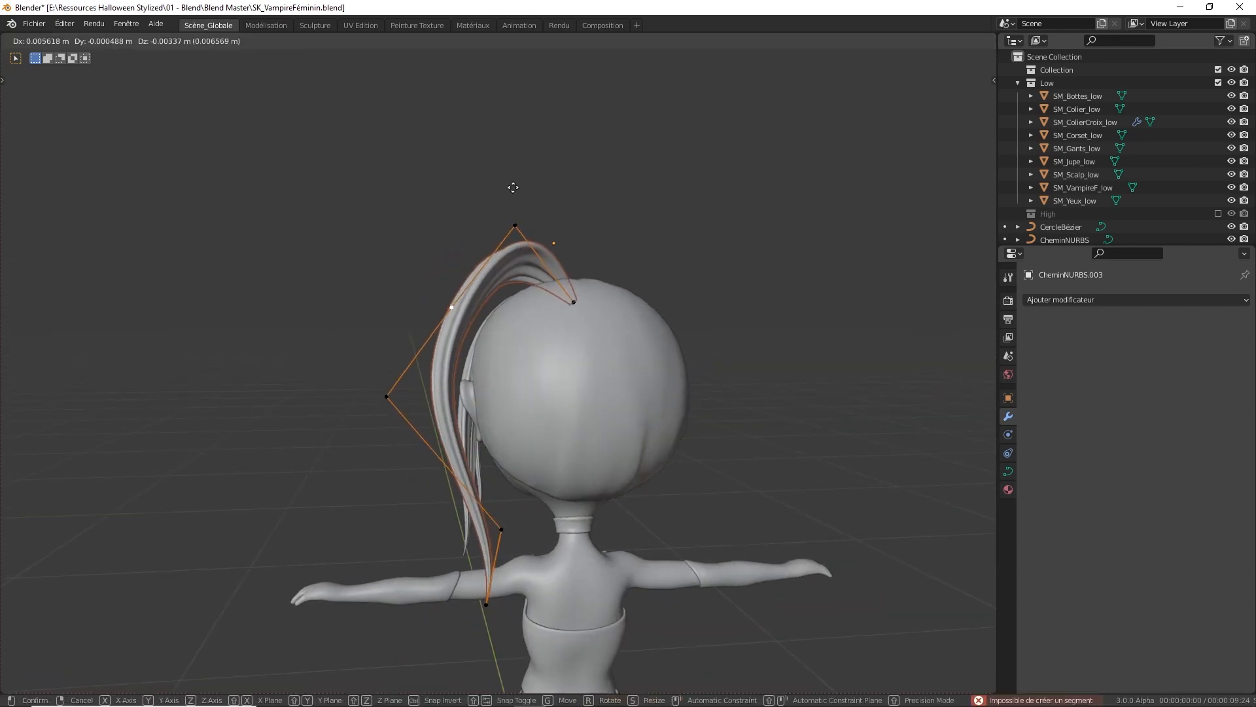
right_click(516, 222)
key("ctrl+z")
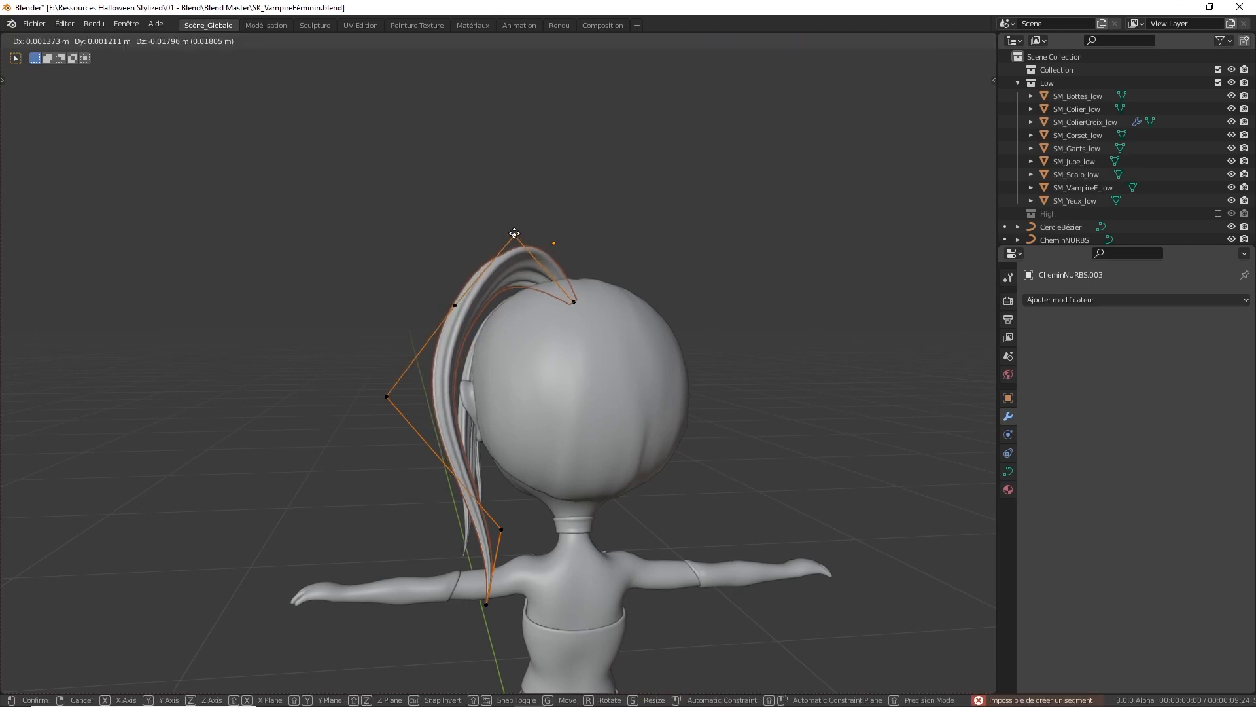
key("g")
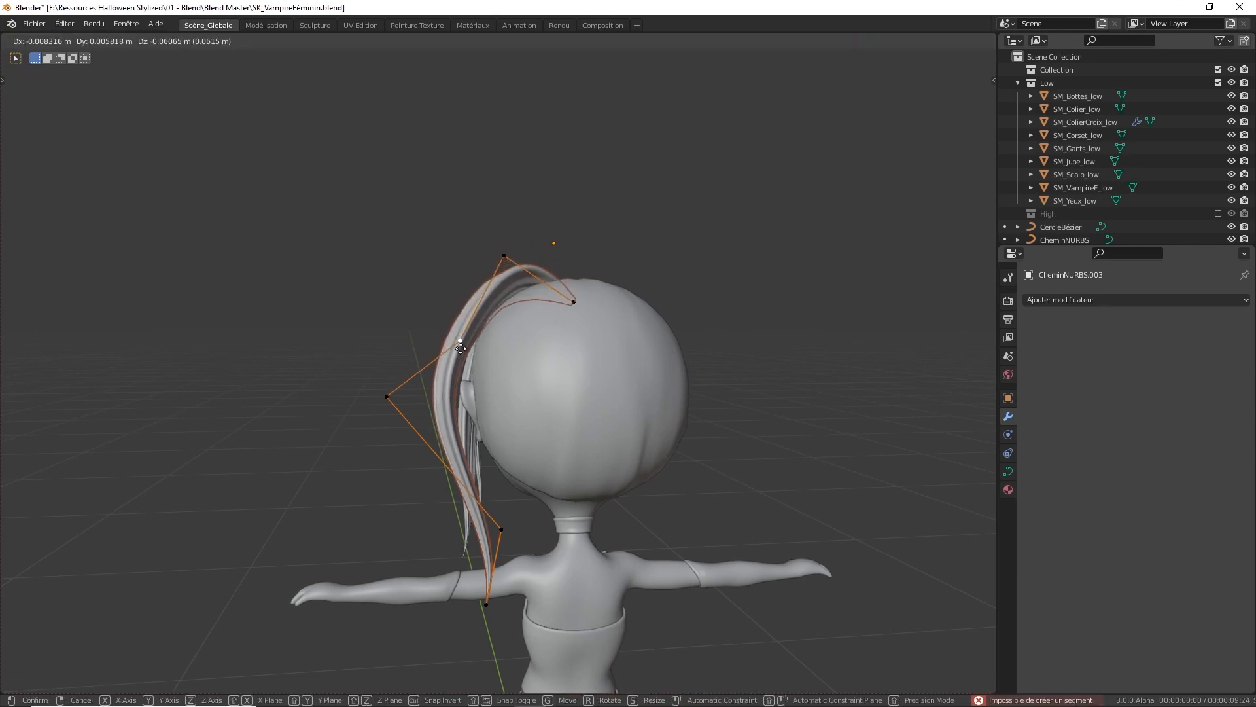
left_click(410, 445)
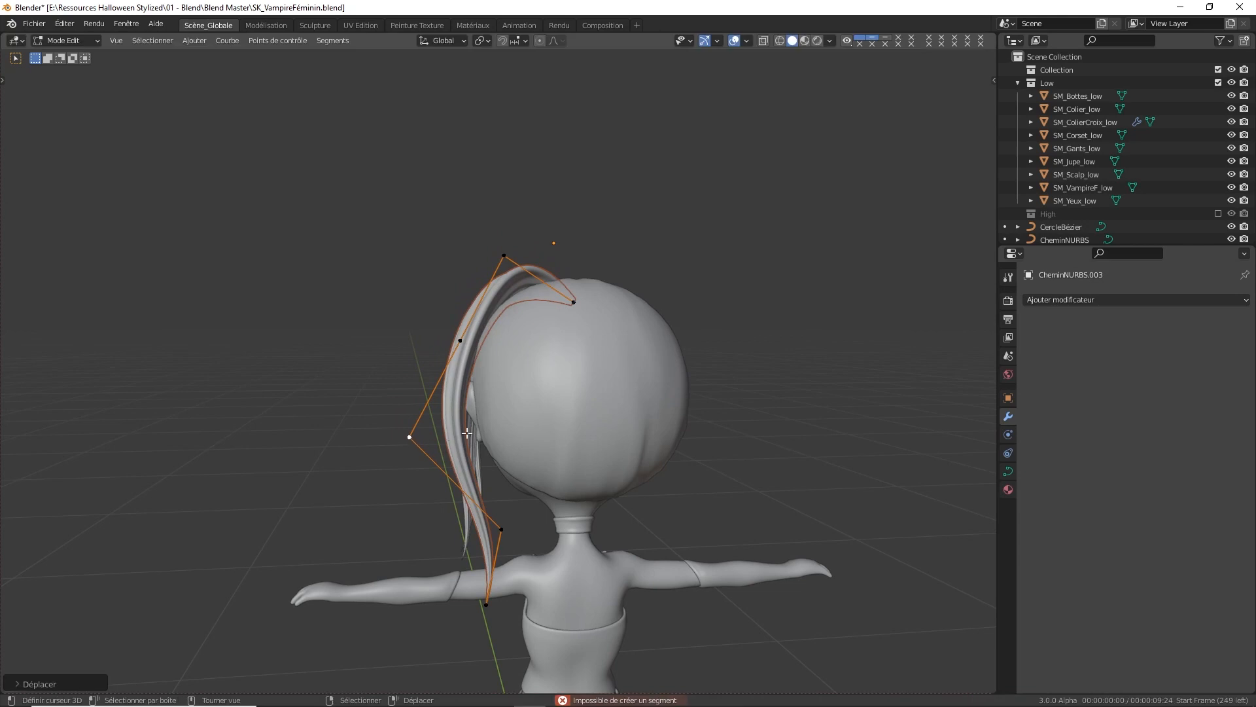
Lower the fourth control point from the side view to smooth the strand's outer bend
middle_click_drag(467, 434, 675, 426)
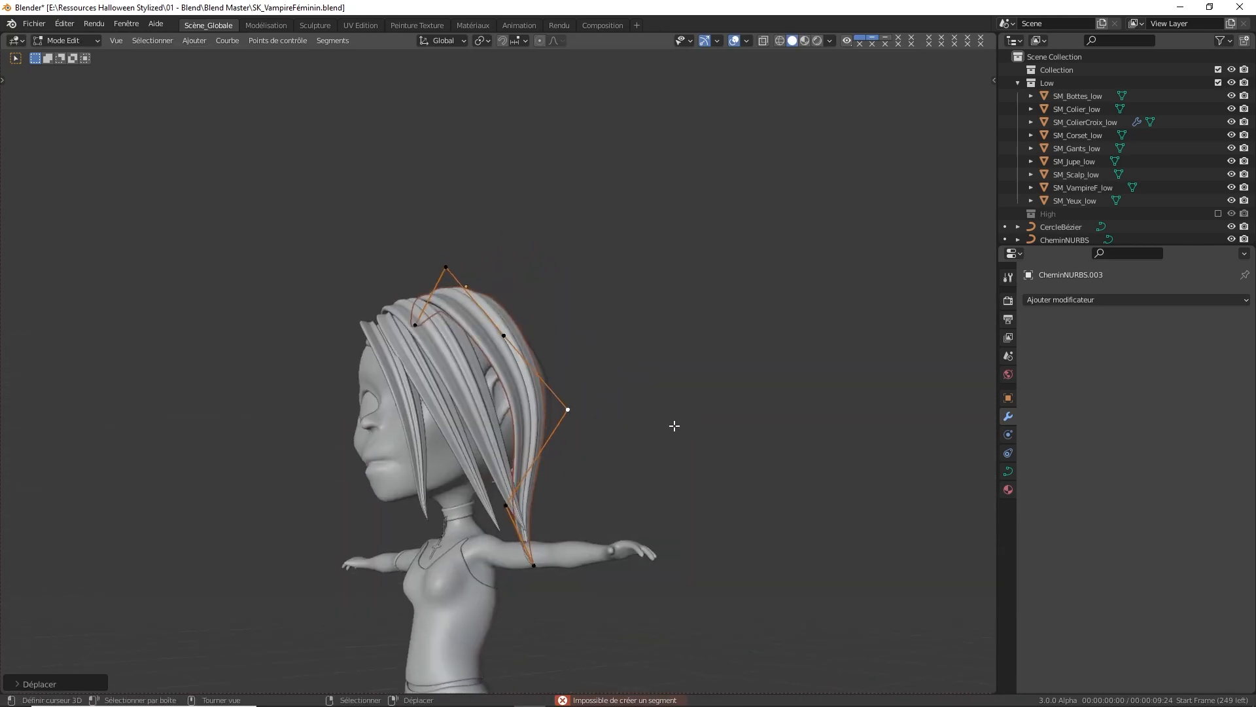
key("g")
left_click(569, 435)
Try repositioning the strand's tip and fifth control point from behind, and undo the tip's move
left_click(535, 573)
middle_click_drag(536, 572, 461, 573)
key("g")
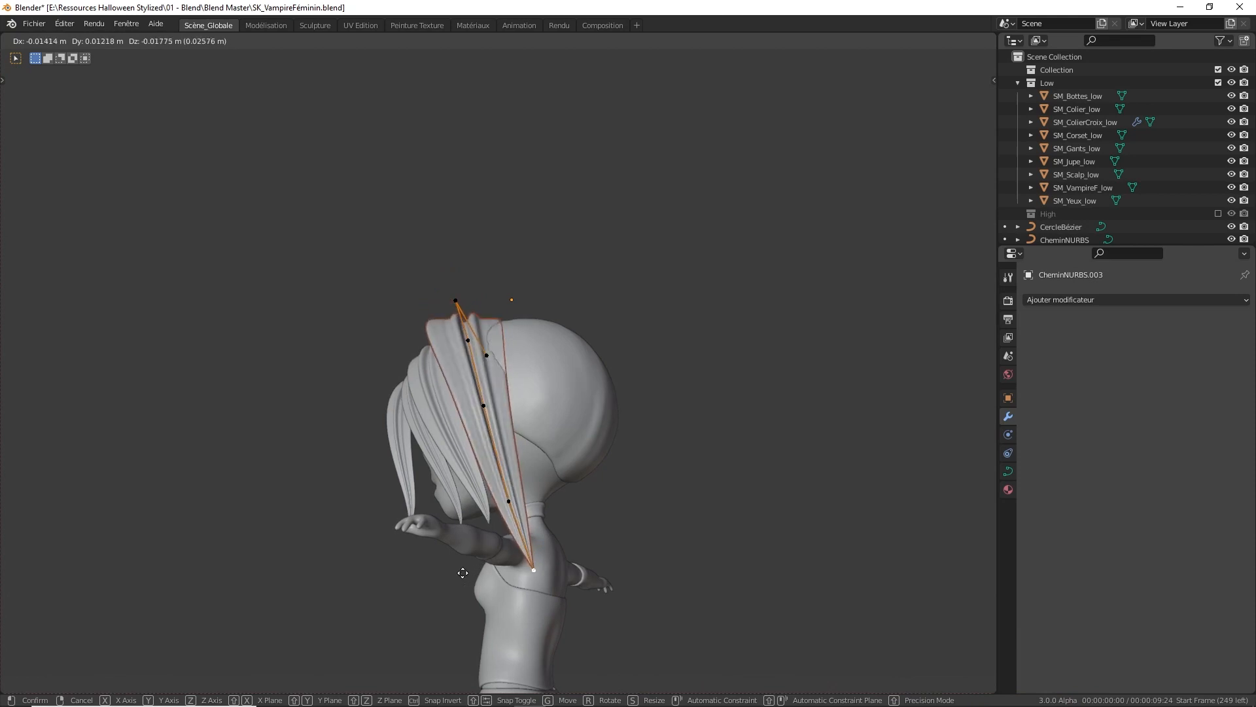
left_click(475, 569)
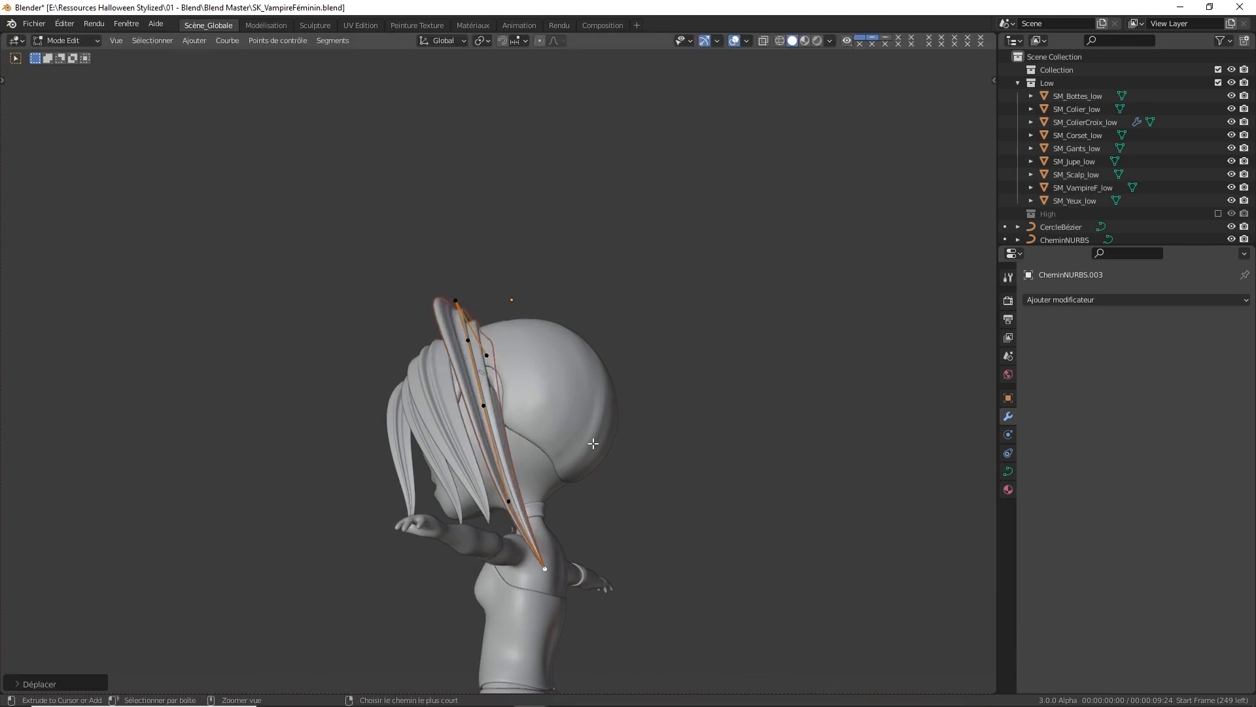
key("ctrl+z")
key("g")
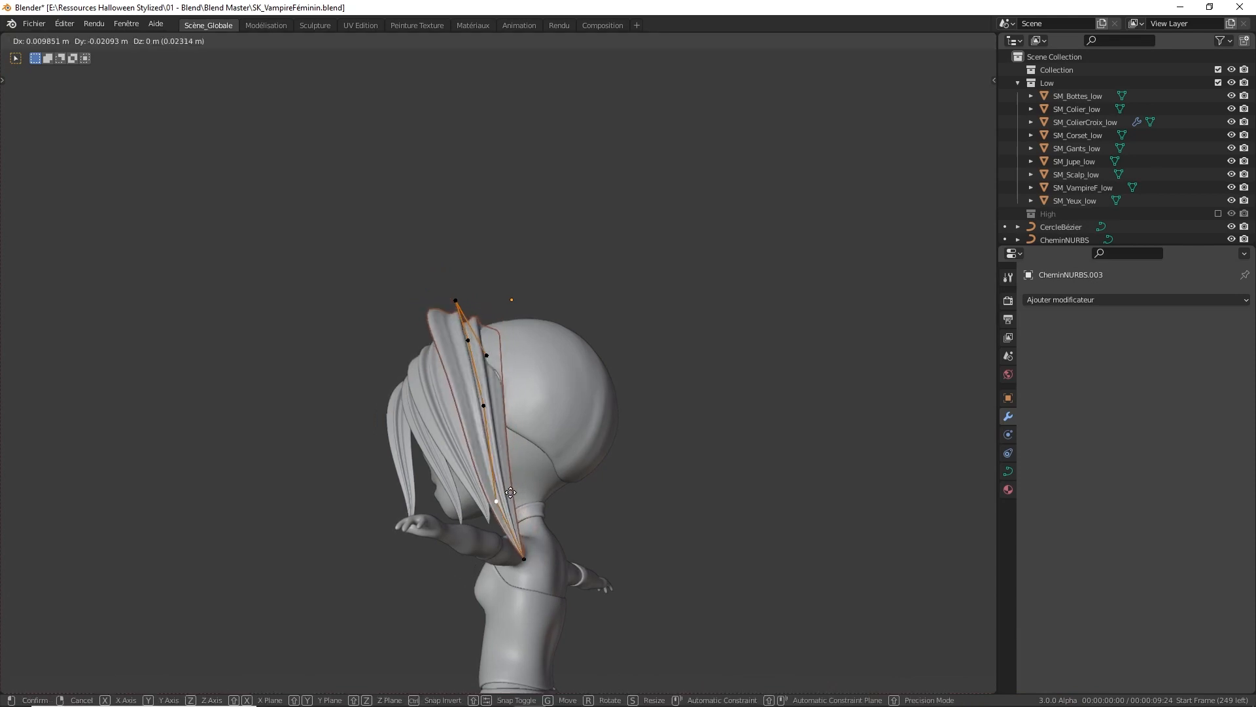
left_click(531, 490)
Move the fourth control point forward and down so the strand closes the gap to the neighbouring one
left_click(480, 414)
key("g")
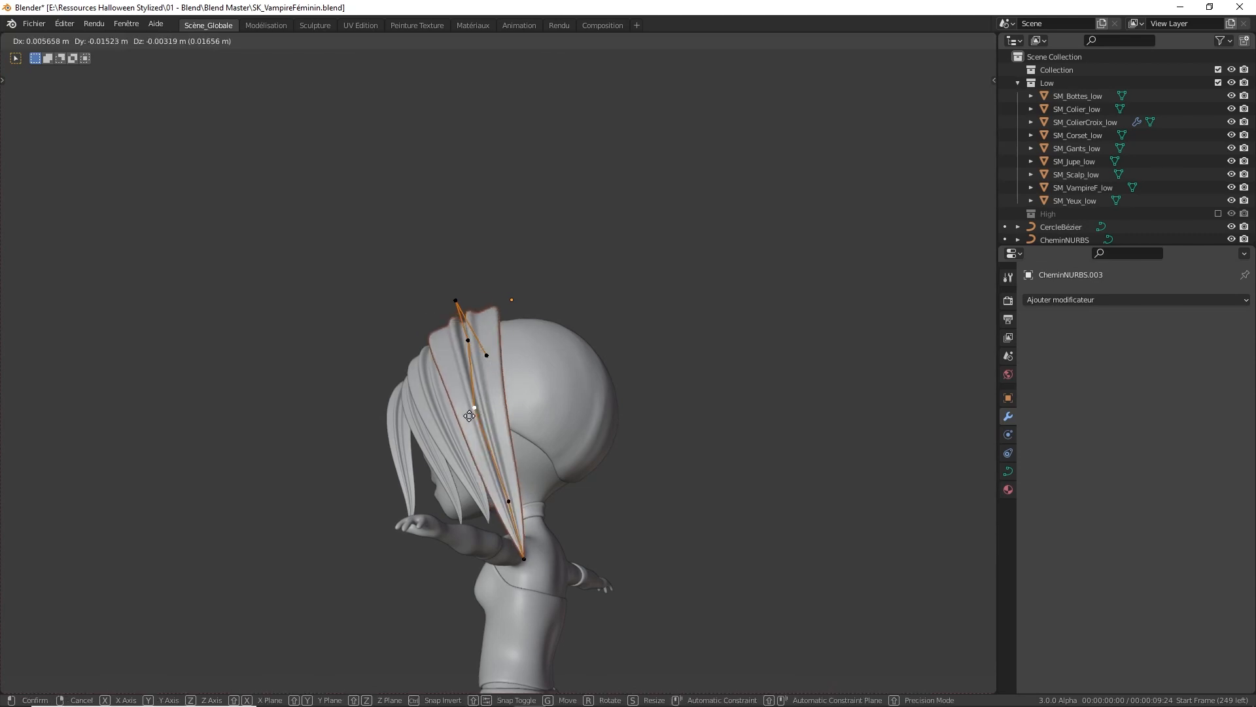
left_click(467, 418)
left_click(511, 501)
key("g")
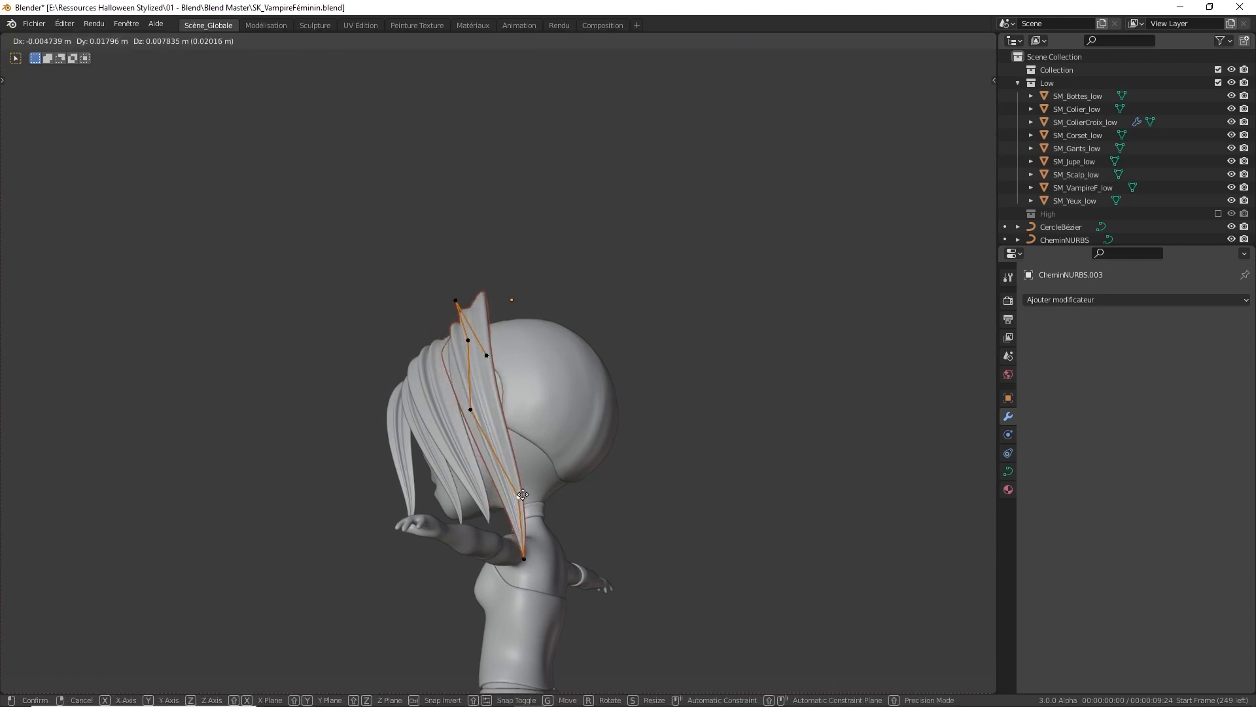
key("Escape")
left_click(467, 409)
key("g")
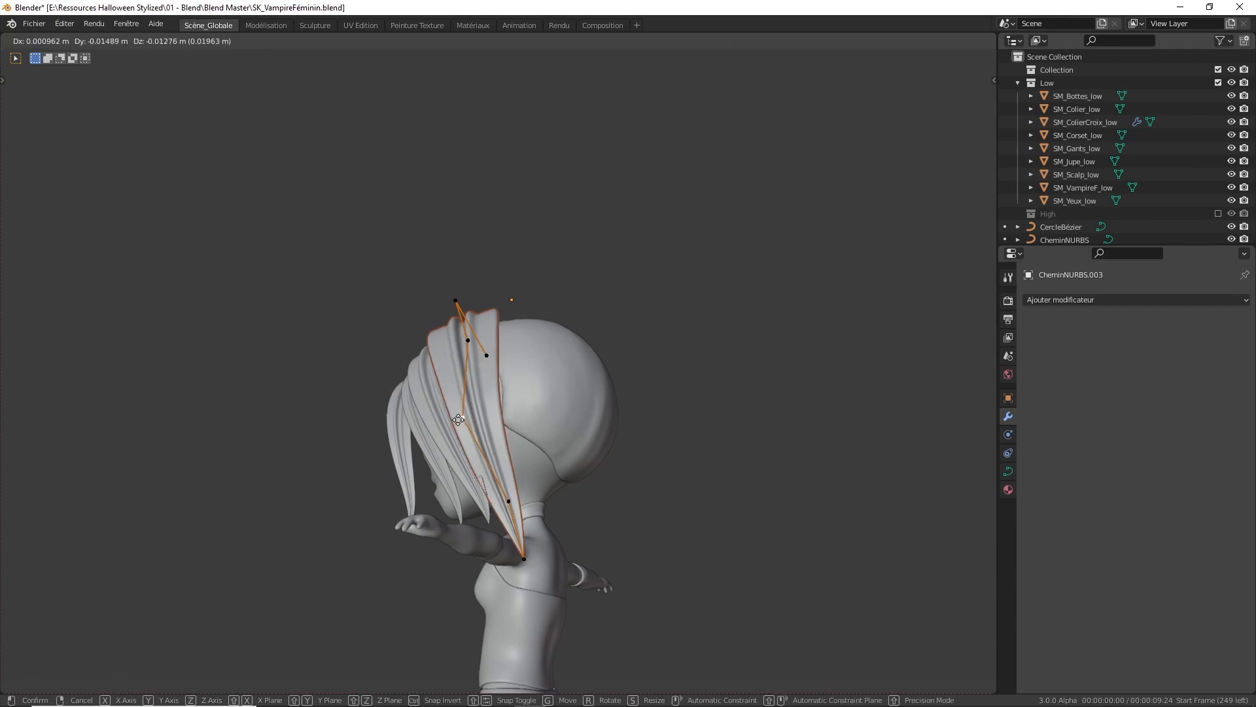
left_click(448, 433)
Move the fifth control point up and backward, and shift the tip back toward the shoulder blade
key("g")
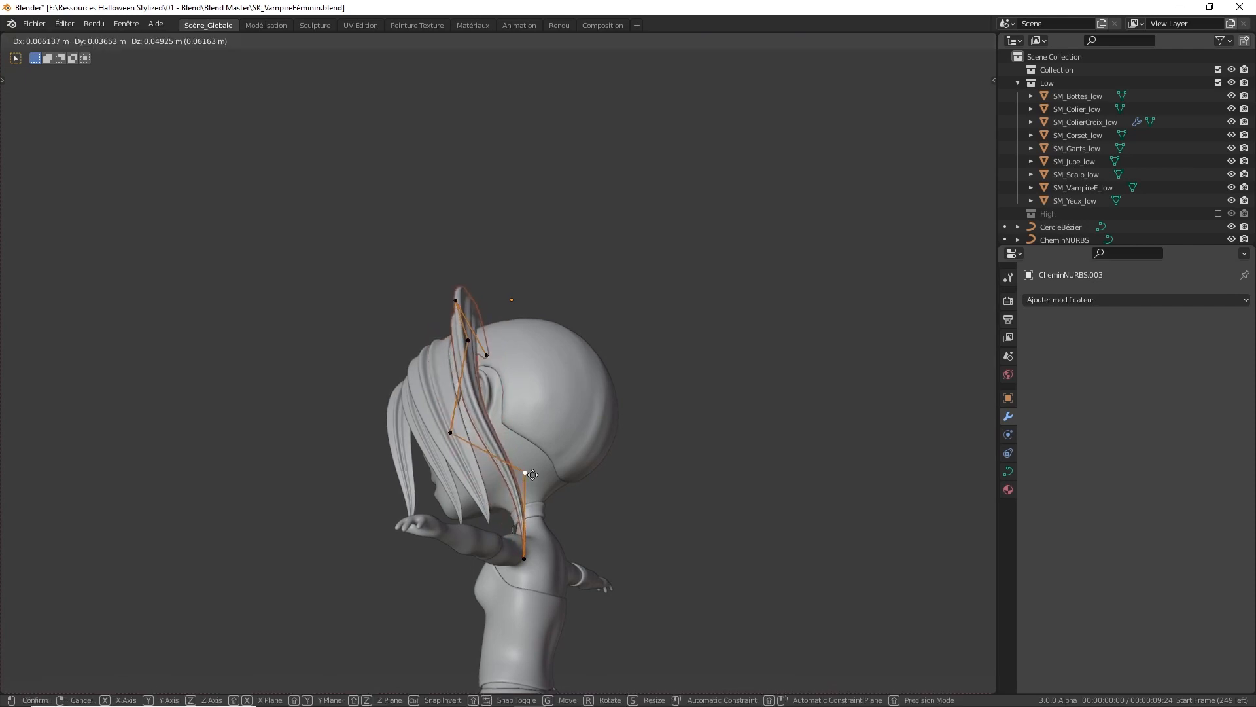
left_click(532, 475)
left_click(522, 551)
key("g")
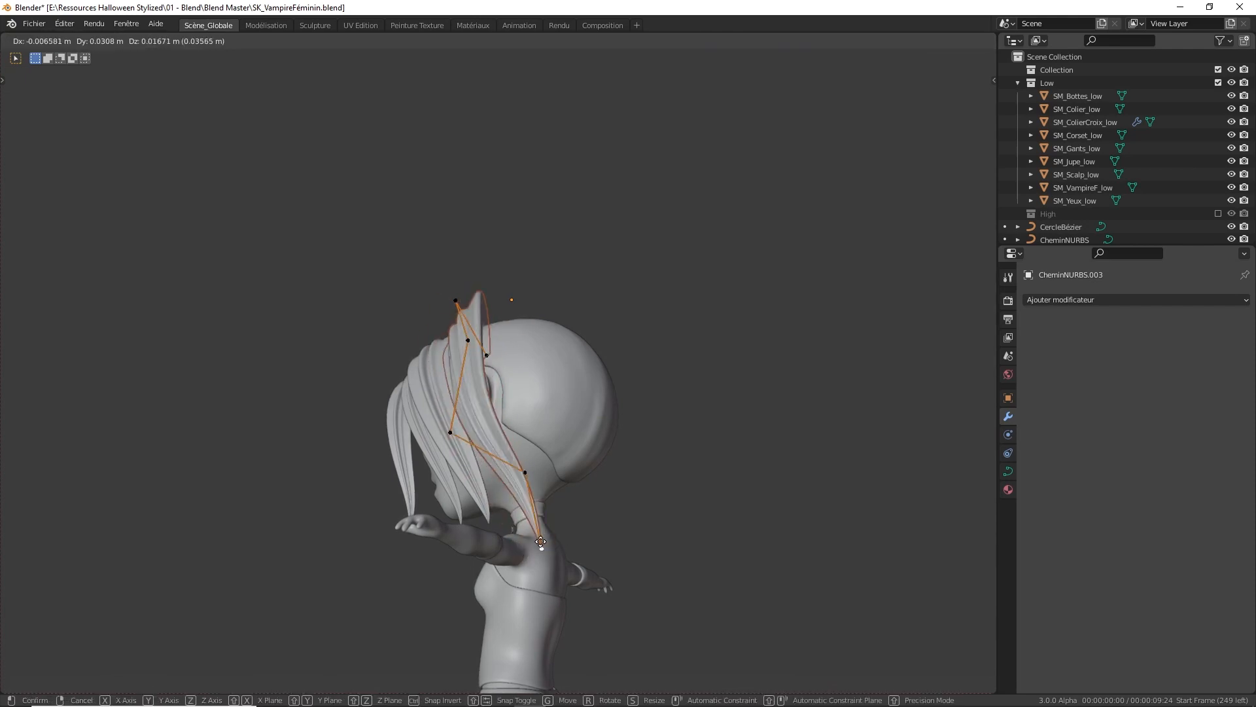
left_click(546, 536)
From behind, lower the strand's tip onto the upper back and move the fifth control point inward to the nape
middle_click_drag(546, 537, 505, 579)
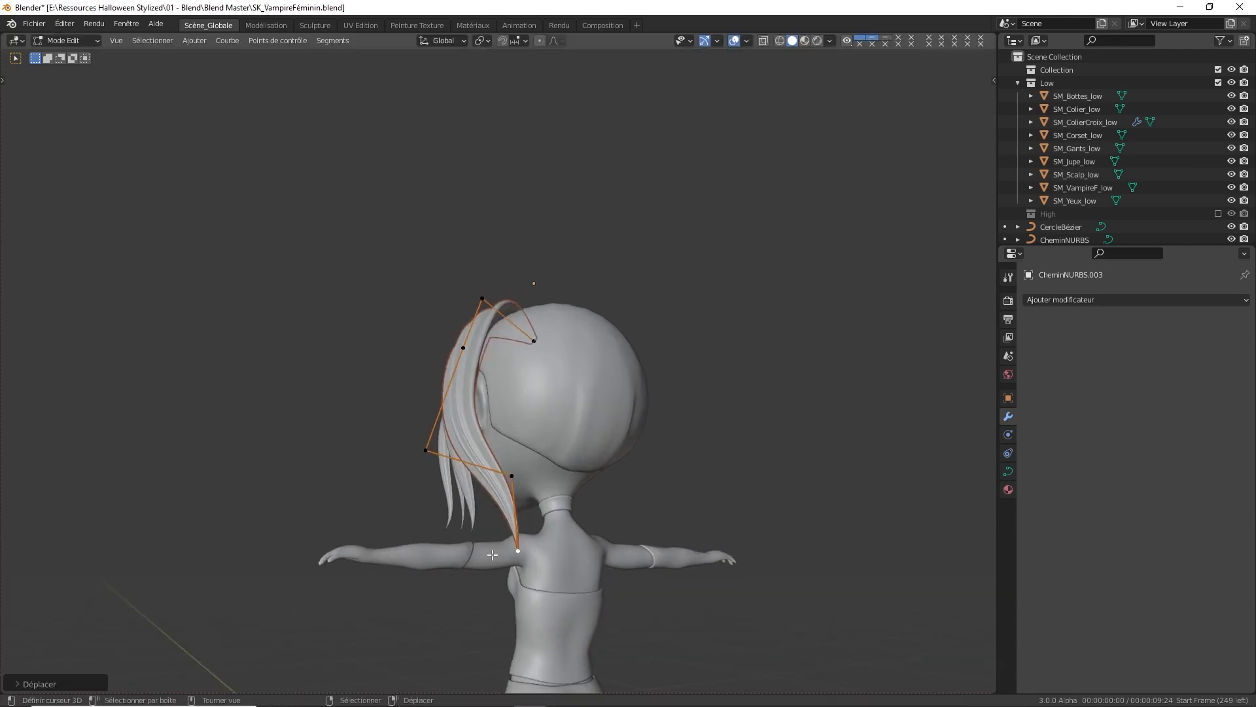
left_click(511, 490)
key("g")
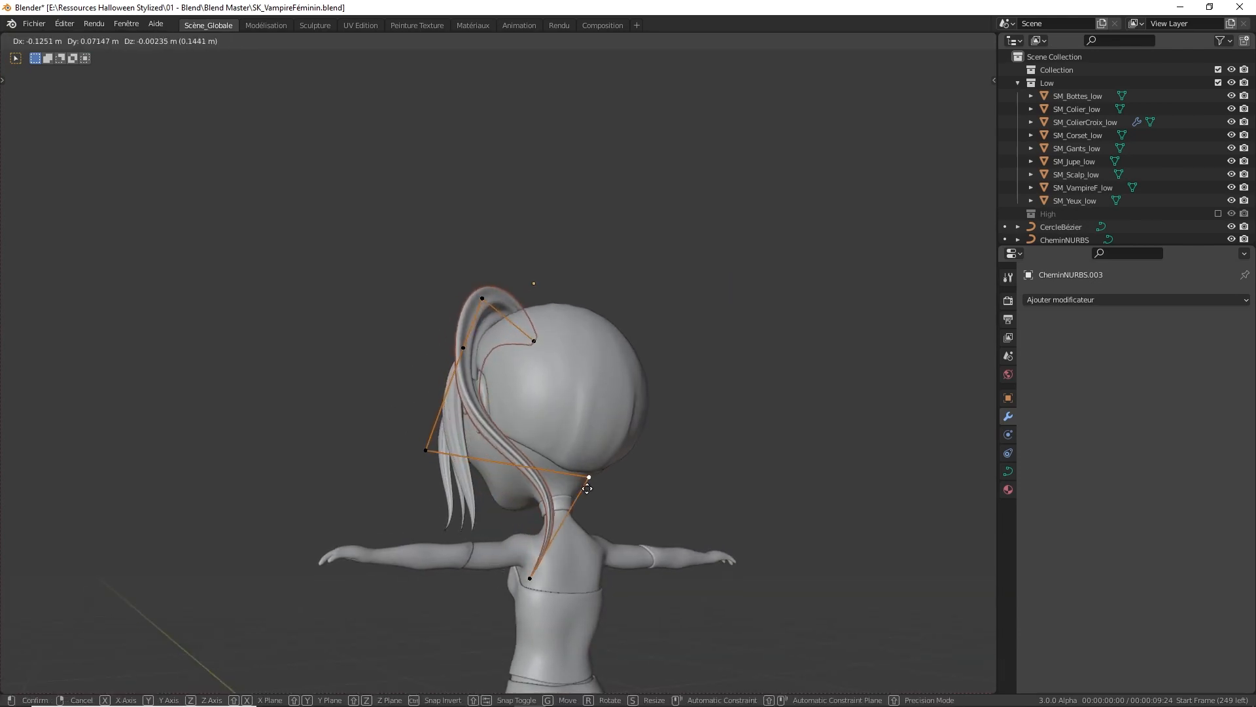
left_click(549, 496)
key("g")
right_click(471, 451)
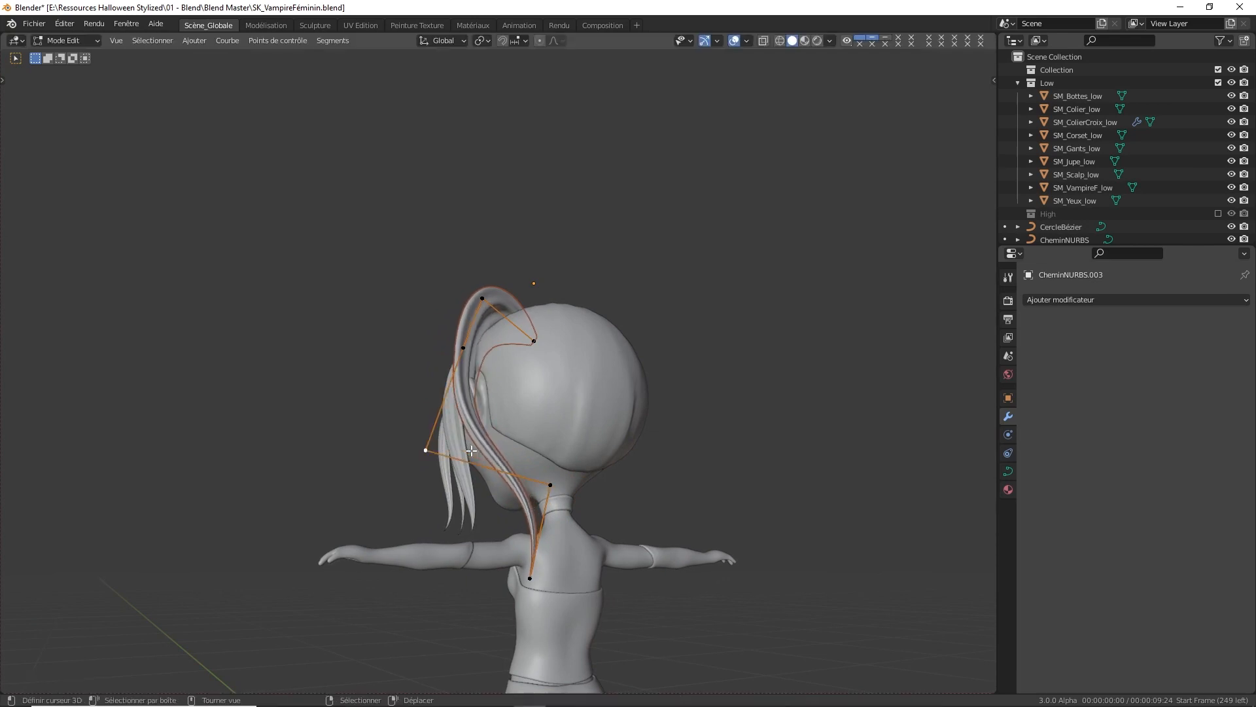
Reposition the strand's fourth, third and second control points from behind and from the side so it wraps closer around the head
key("g")
left_click(499, 450)
middle_click_drag(498, 450, 478, 319)
key("g")
left_click(635, 424)
key("g")
left_click(447, 421)
key("g")
left_click(617, 347)
key("g")
left_click(474, 274)
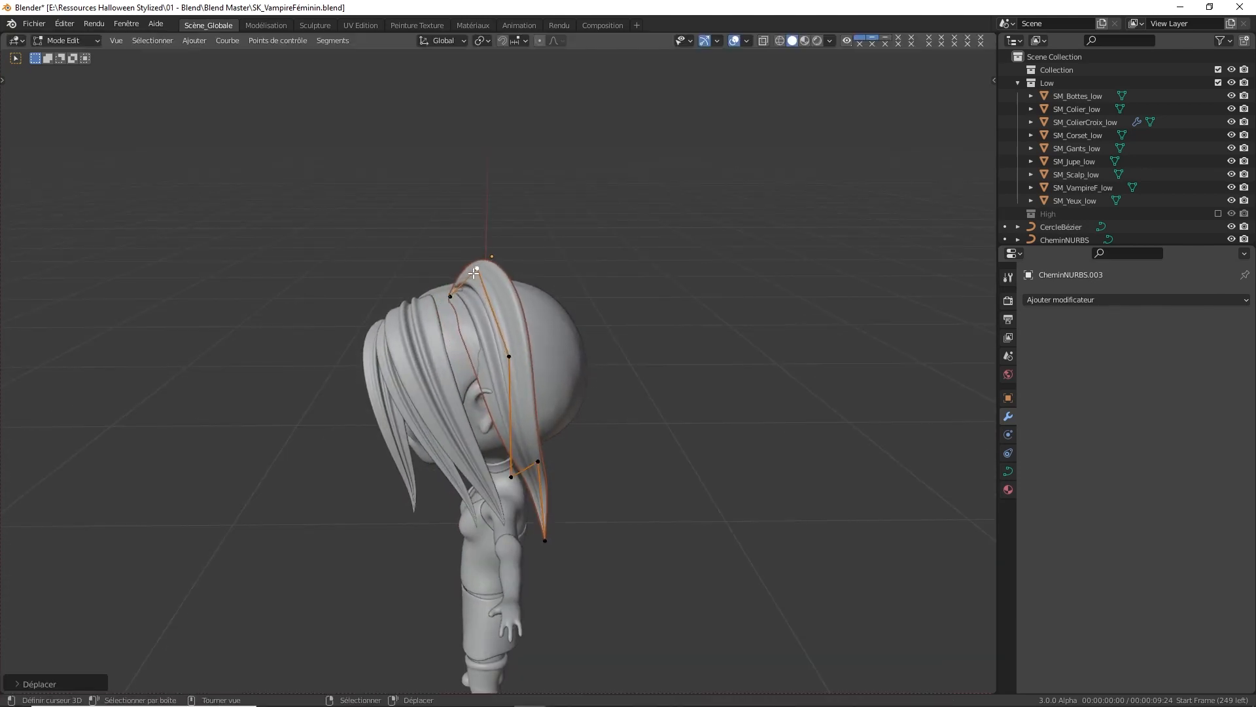
Move the strand's root forward on the scalp and its third control point forward and down behind the ear
right_click_drag(456, 298, 437, 297)
right_click_drag(498, 350, 493, 352)
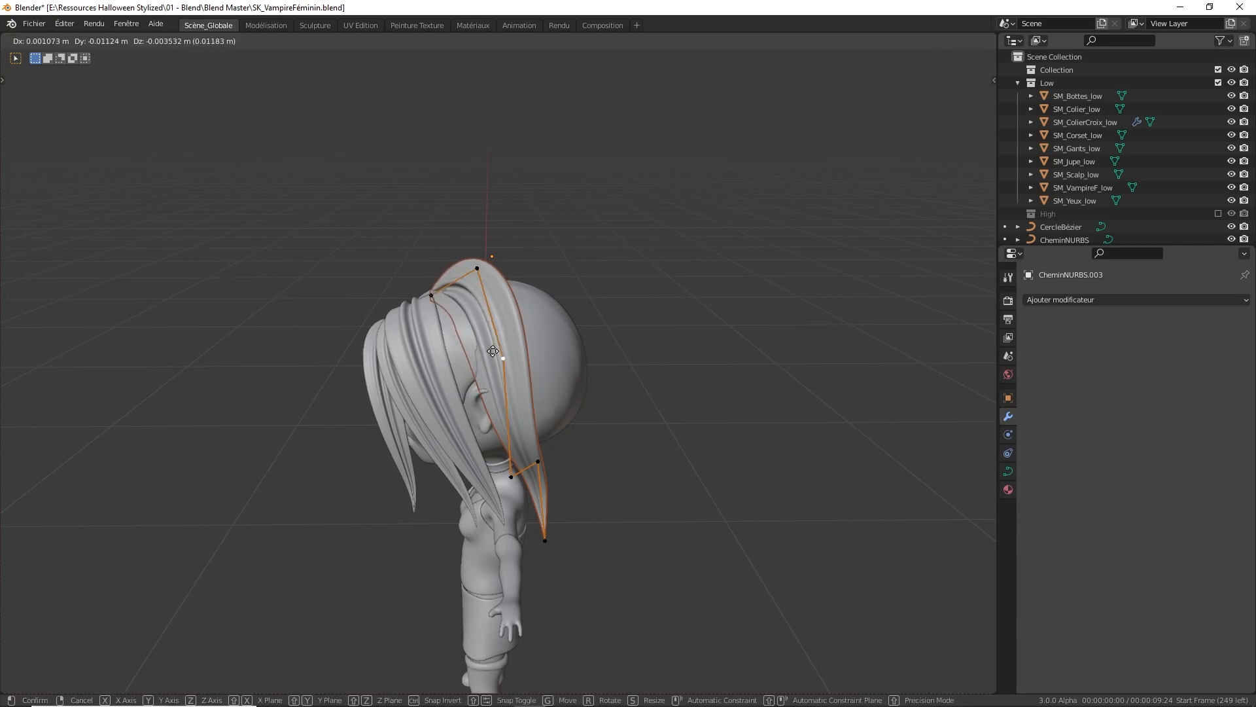
right_click(466, 360)
key("g")
left_click(442, 338)
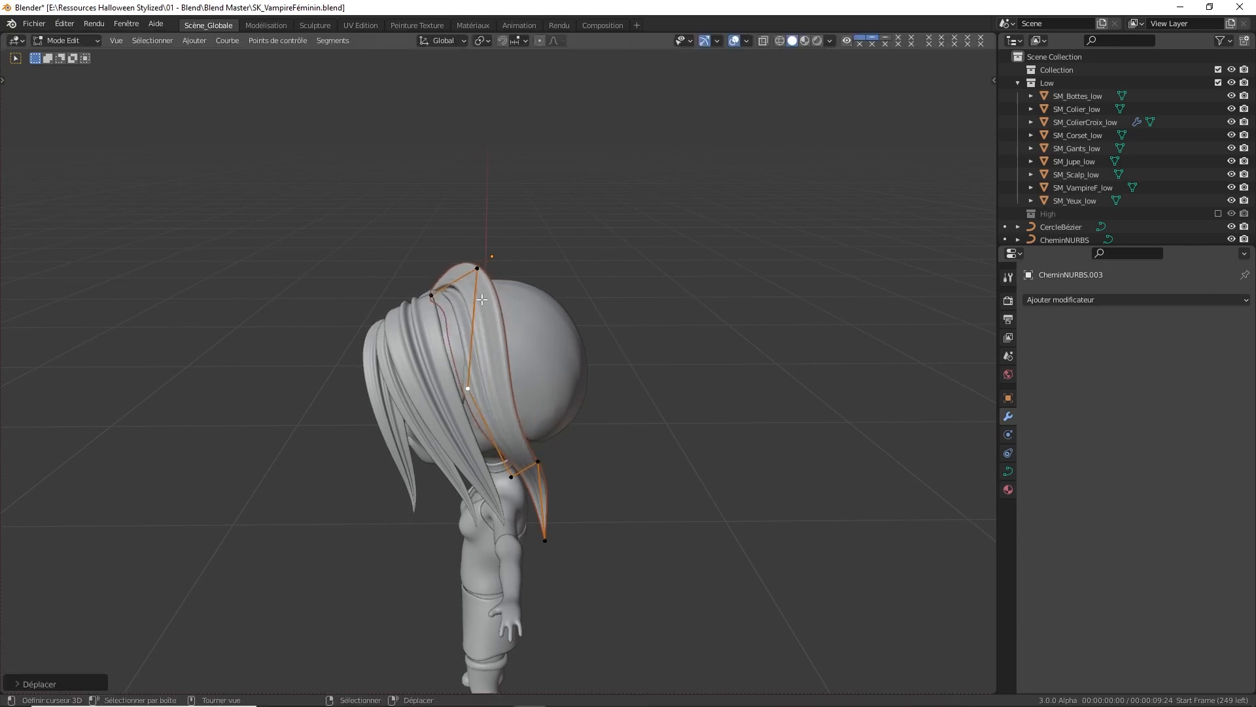
Shift the second control point forward at the crown, refining its position from a rear angle
left_click(479, 275)
key("g")
left_click(461, 271)
middle_click_drag(461, 271, 467, 347)
key("g")
left_click(518, 303)
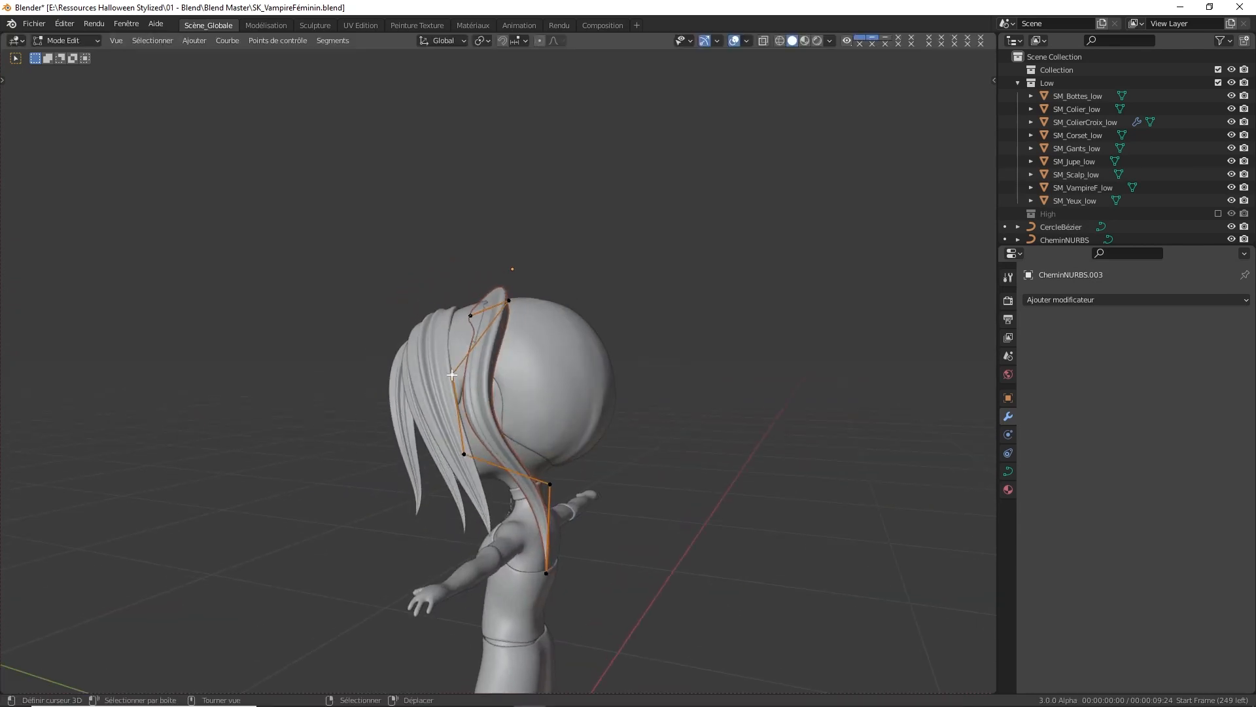
Move the third control point outward toward the neighbouring strands and pull the fifth one in toward the nape
key("g")
left_click(420, 360)
key("g")
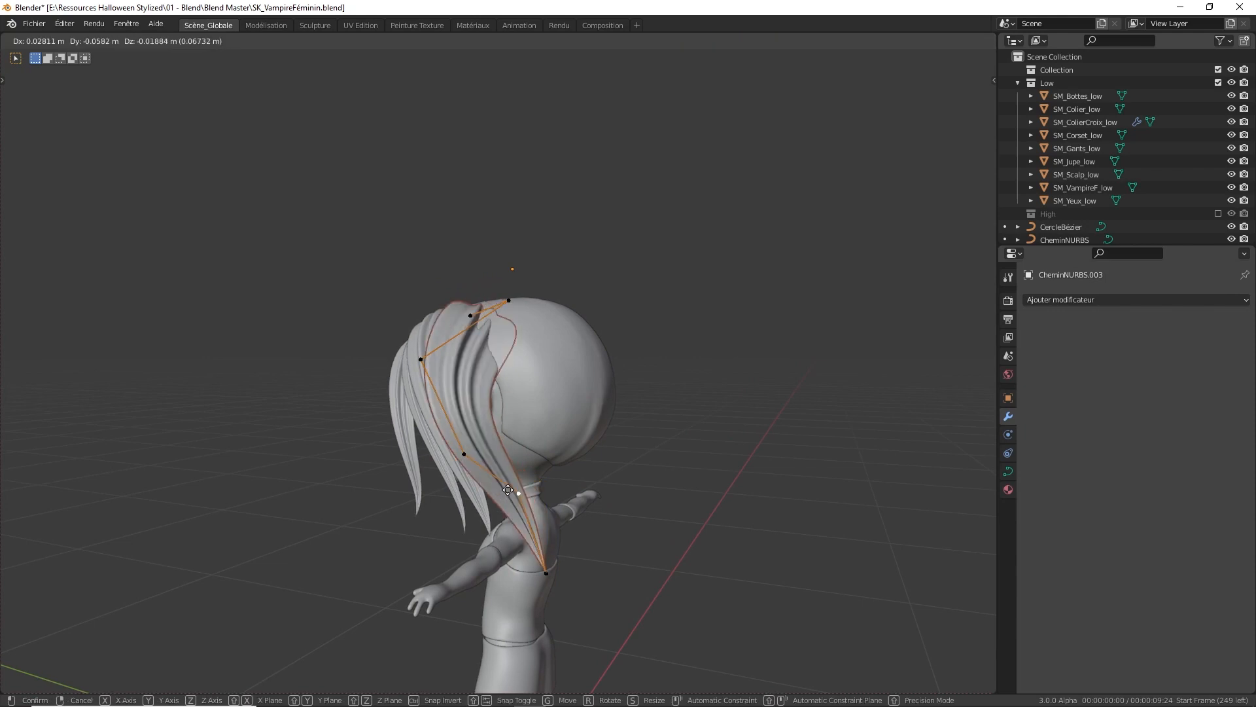
left_click(521, 485)
middle_click_drag(521, 485, 496, 342)
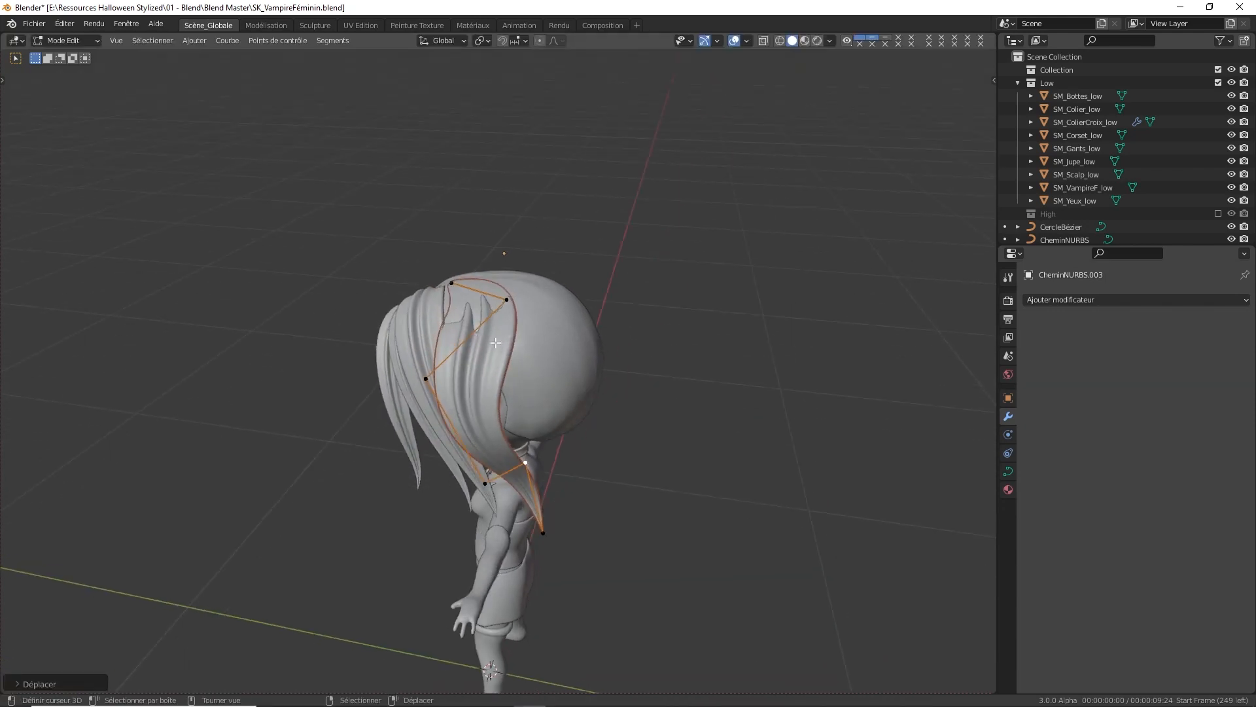
Move the second control point further forward so the strand's upper part meets the neighbouring hair
left_click(510, 305)
key("g")
left_click(489, 307)
middle_click_drag(466, 293, 632, 274)
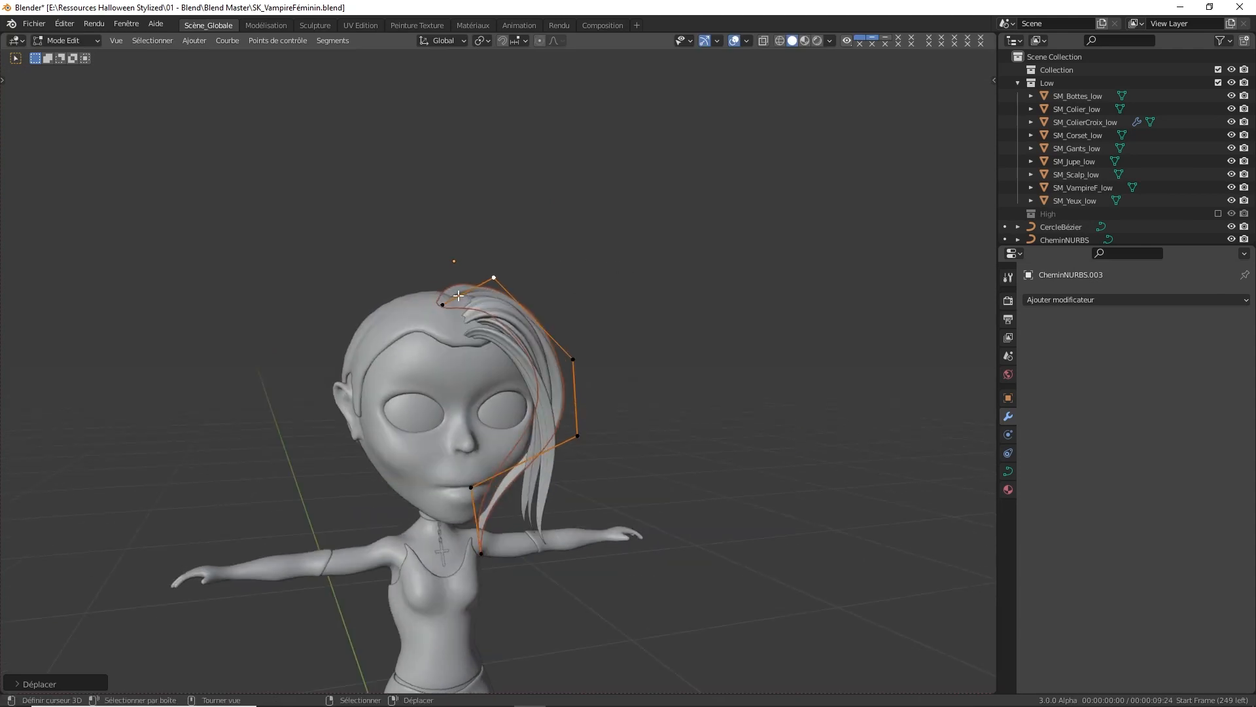
Reposition the strand's root near the parting, adjusting it from the front of the head
left_click(458, 295)
key("g")
left_click(460, 285)
middle_click_drag(460, 285, 510, 261)
key("g")
left_click(466, 289)
Move the second control point outward and slightly up to round the strand over the crown
key("g")
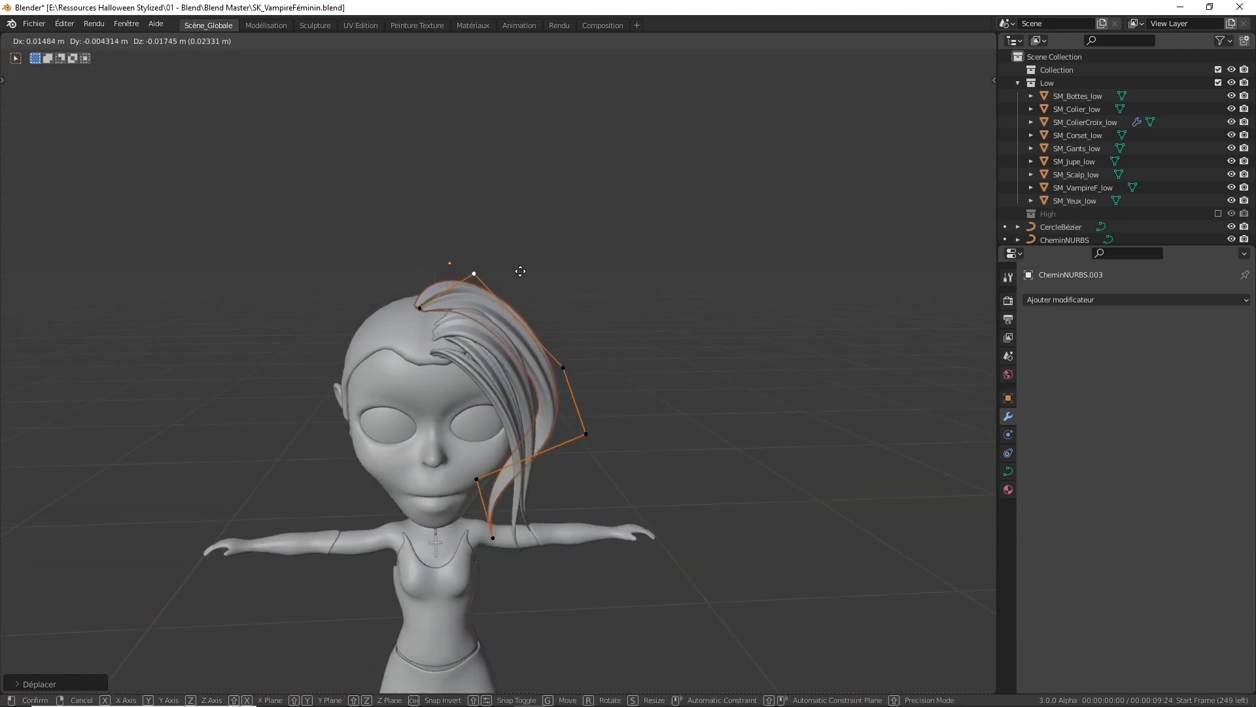
left_click(532, 262)
key("g")
left_click(535, 269)
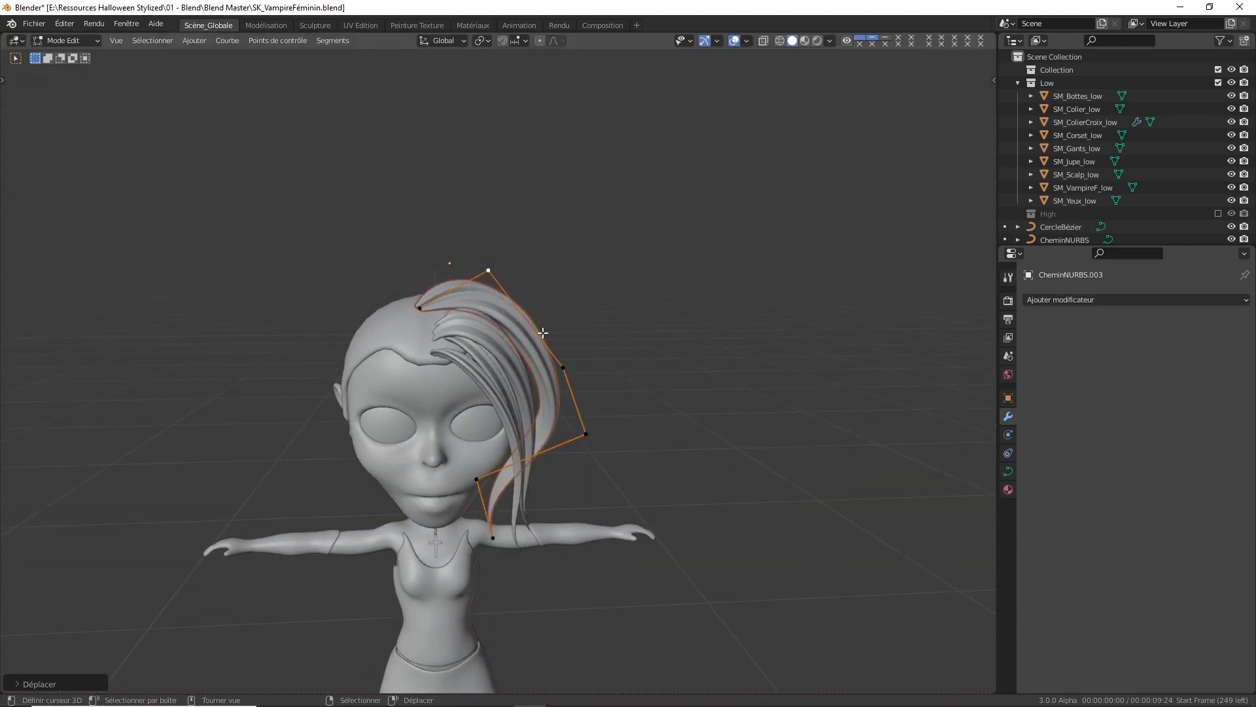
Pull the third and fourth control points inward toward the face, then leave Edit Mode and deselect everything
left_click(555, 364)
key("g")
left_click(545, 371)
right_click(581, 432)
key("g")
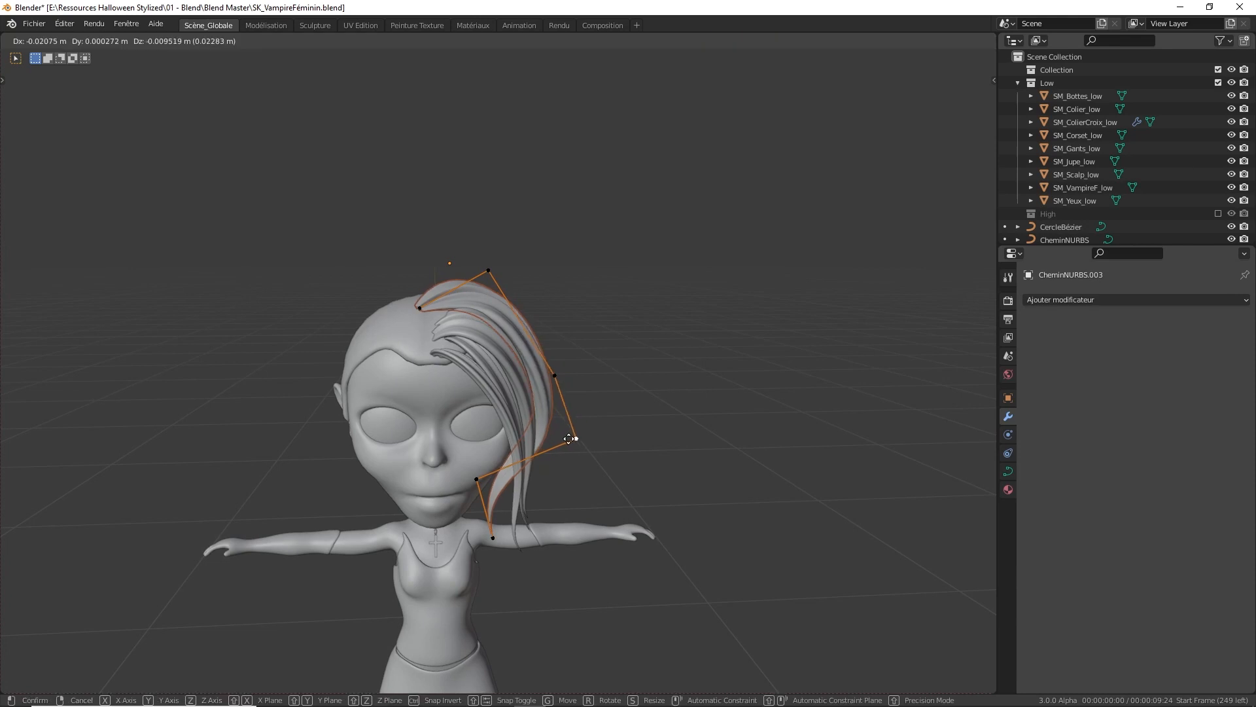
left_click(571, 436)
middle_click_drag(572, 436, 577, 379)
key("Tab")
key("a")
left_click(593, 339)
Lower the strand's root along Z and shift it forward to line up with the other roots at the parting
middle_click_drag(594, 336, 566, 388)
middle_click_drag(497, 339, 486, 320)
key("g")
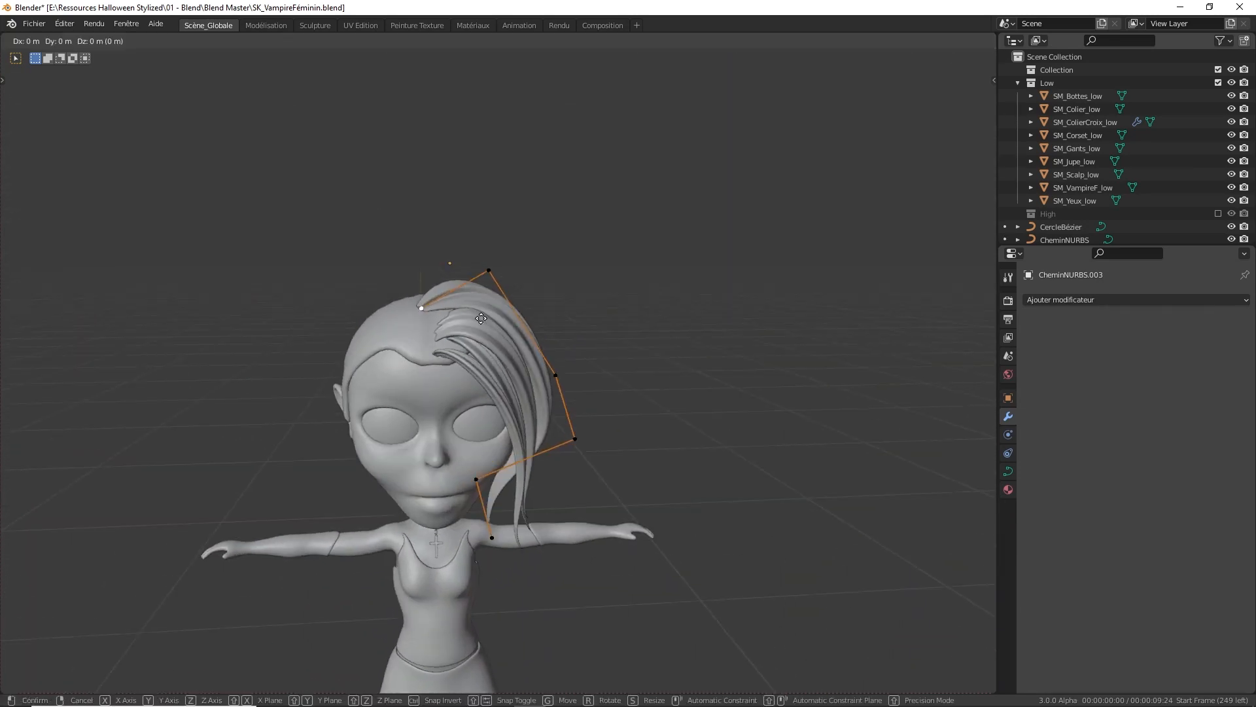
key("z")
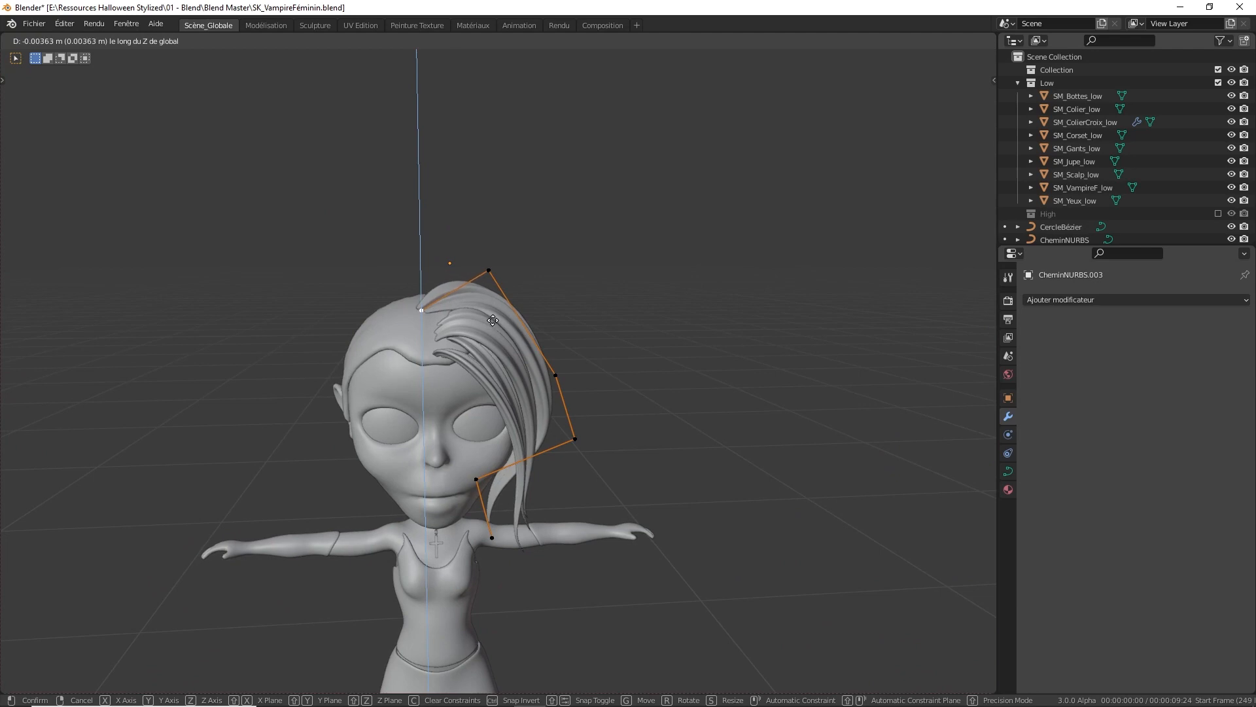
left_click(494, 320)
key("g")
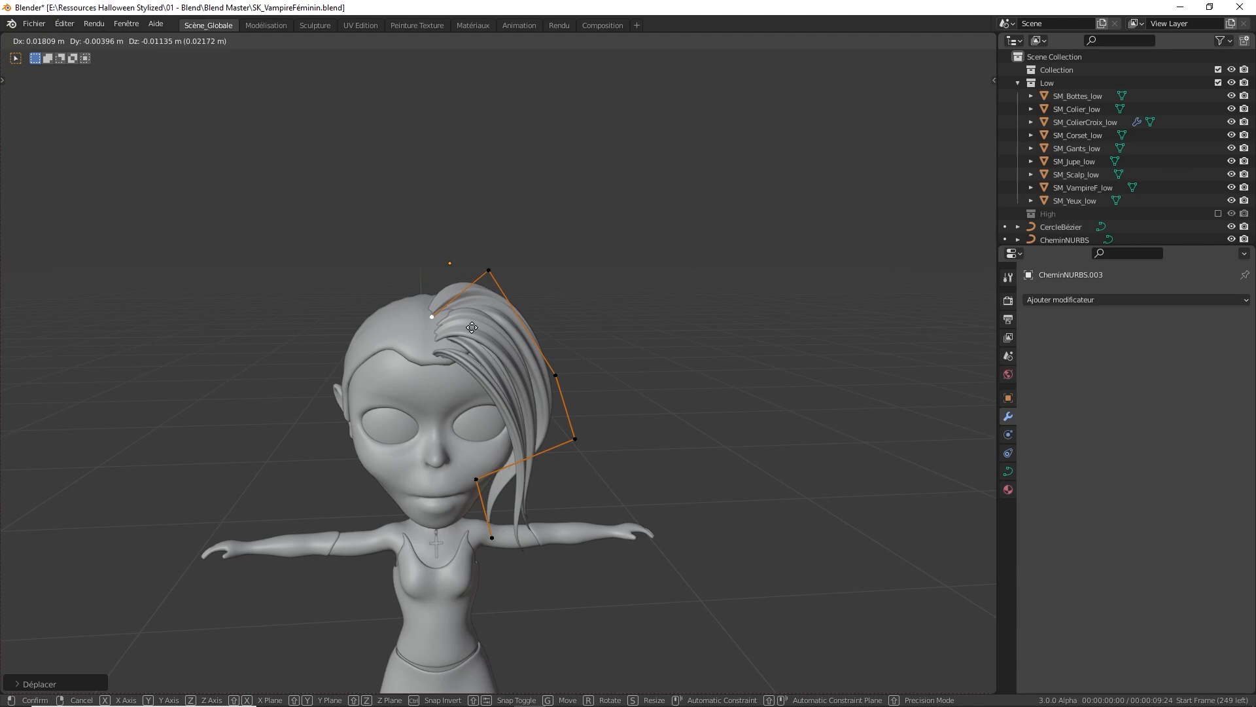
left_click(472, 328)
middle_click_drag(471, 328, 361, 362)
key("g")
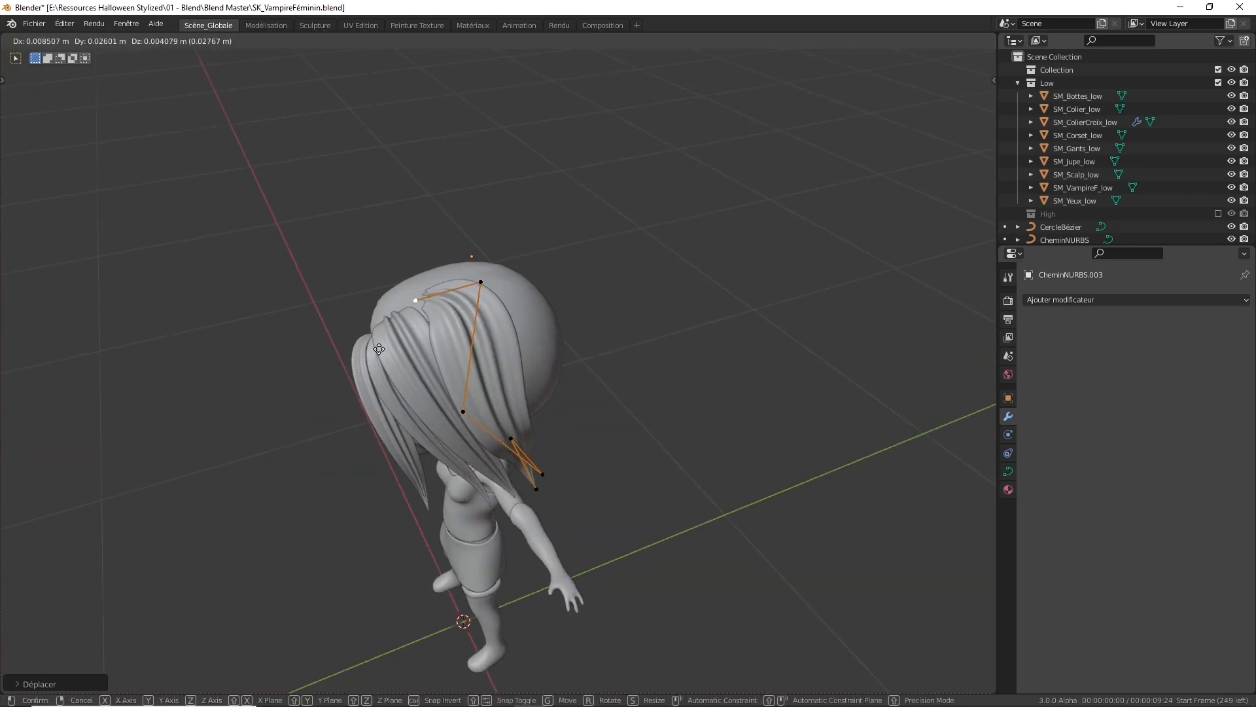
left_click(370, 351)
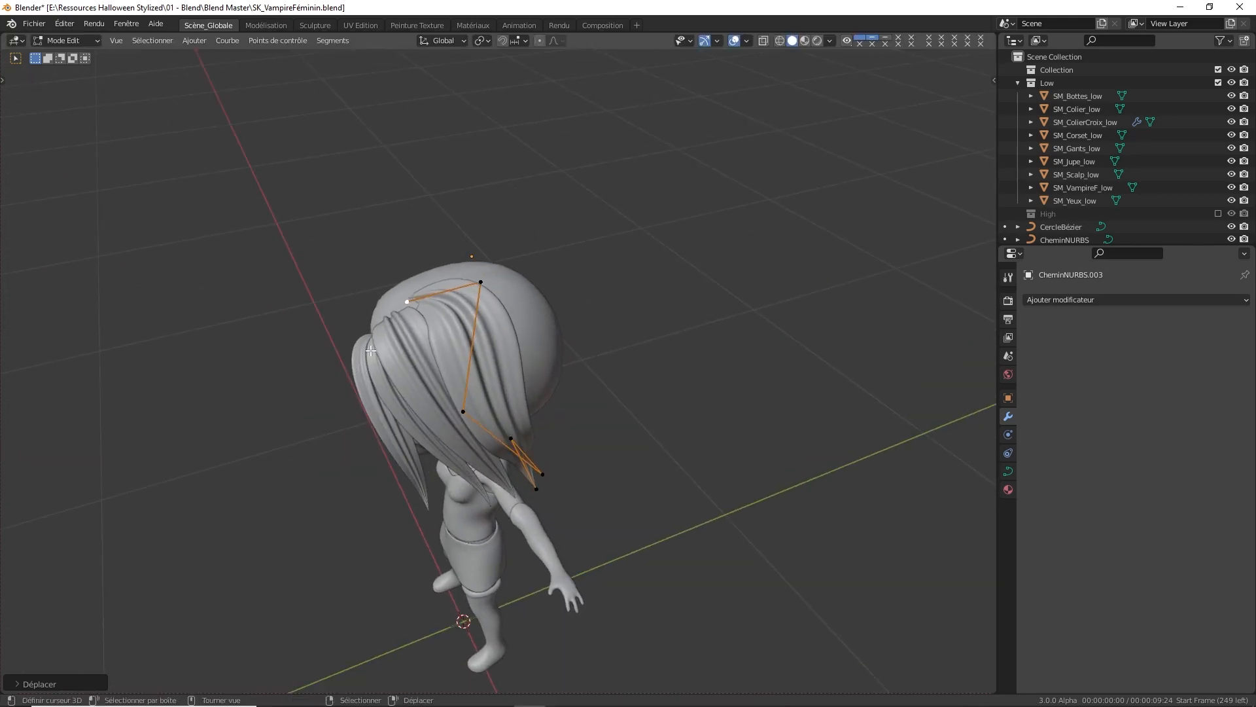
Leave Edit Mode and clear the selection to inspect the hair around the face
middle_click_drag(370, 351, 556, 323)
key("Tab")
key("a")
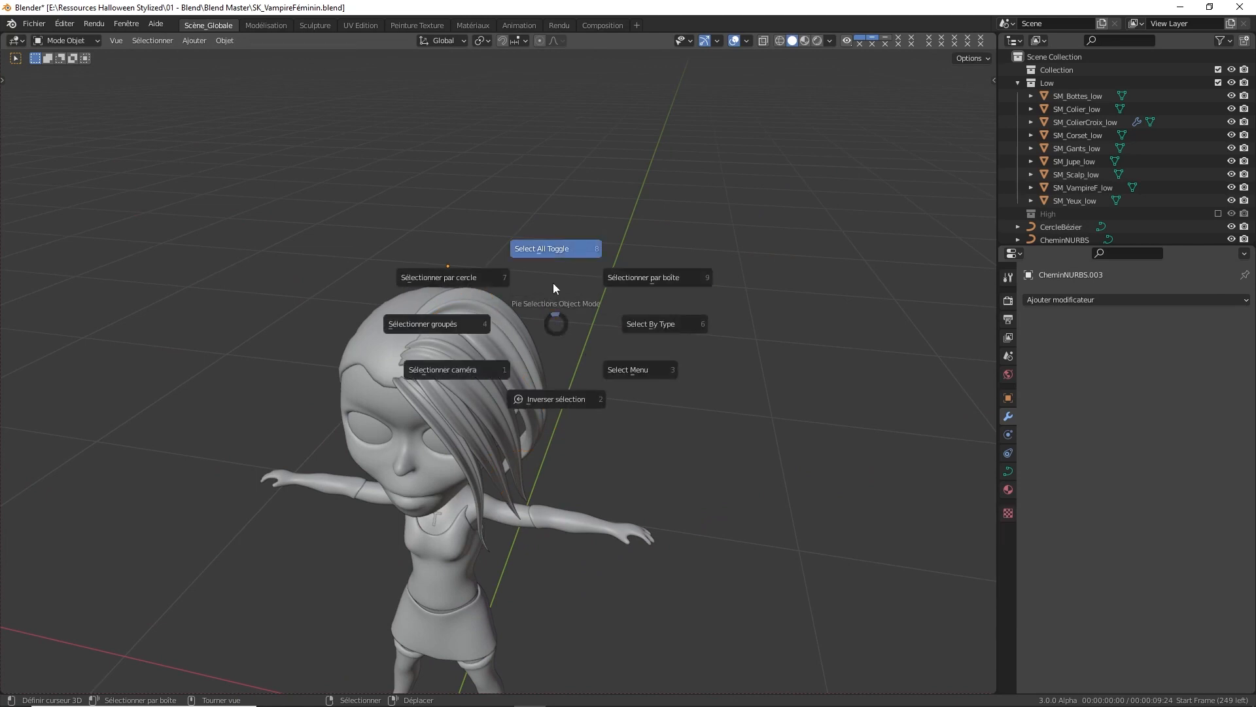
left_click(556, 280)
scroll(580, 278, "up", 2)
key("a")
Duplicate the last strand and place the copy further back on the head by rotating it around Z and shifting it horizontally
middle_click_drag(618, 275, 424, 265)
middle_click_drag(572, 325, 570, 371)
key("shift+d")
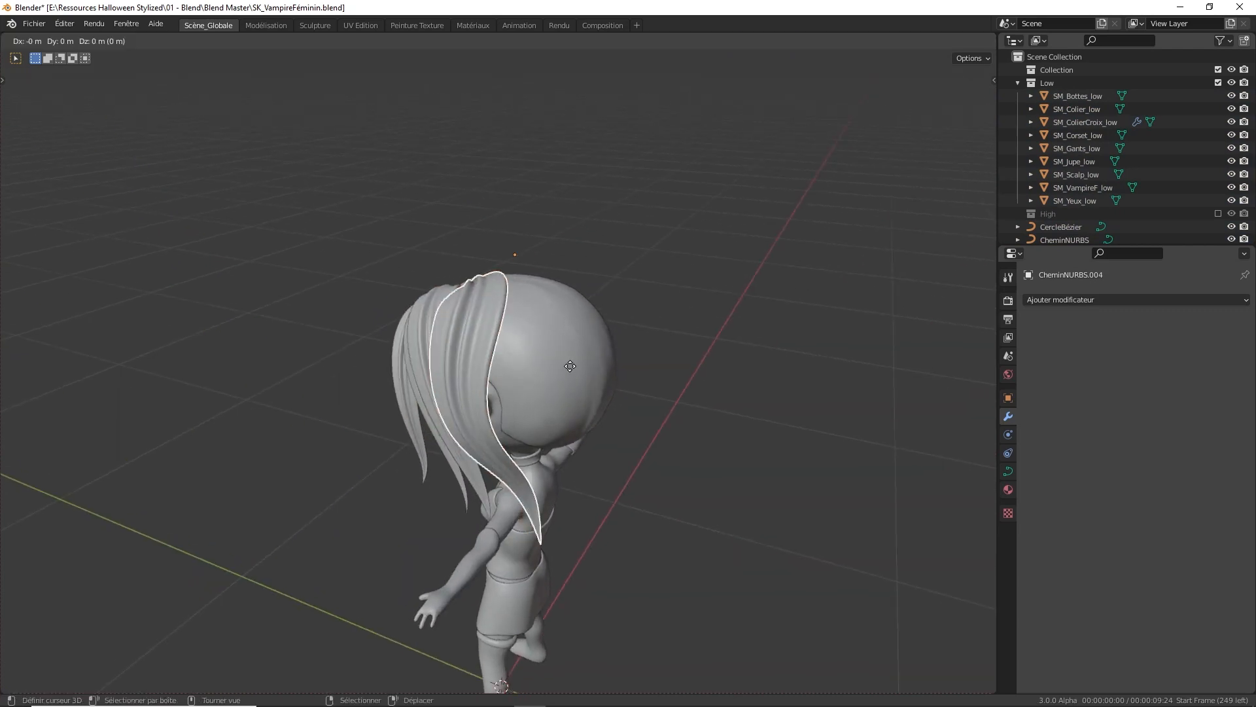
key("r")
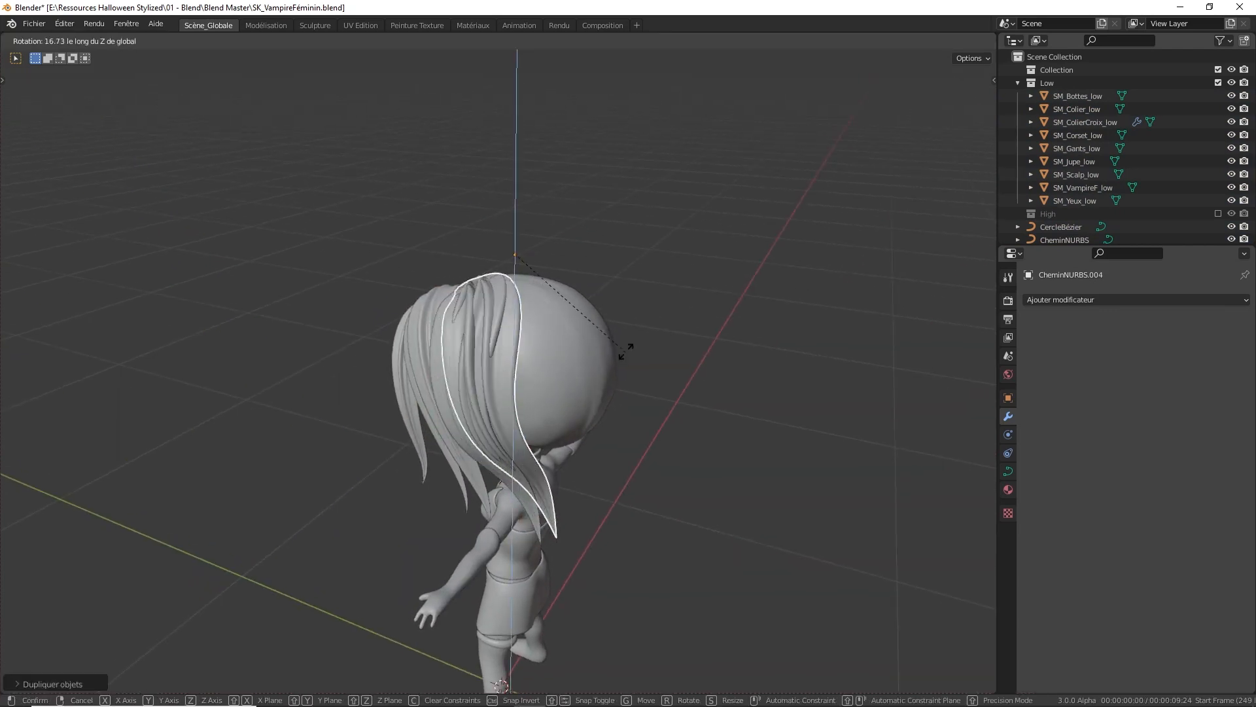
left_click(673, 275)
key("g")
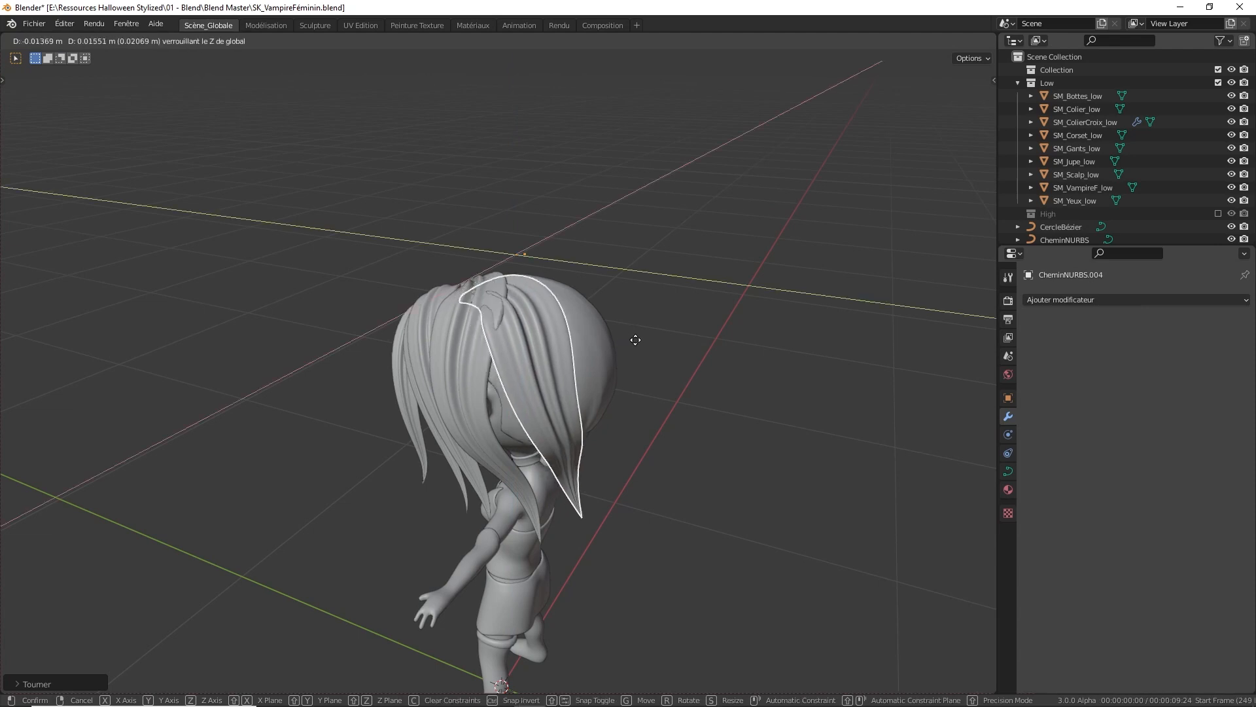
left_click(646, 341)
Move the new strand's third and fourth control points backward to follow the back of the skull
key("Tab")
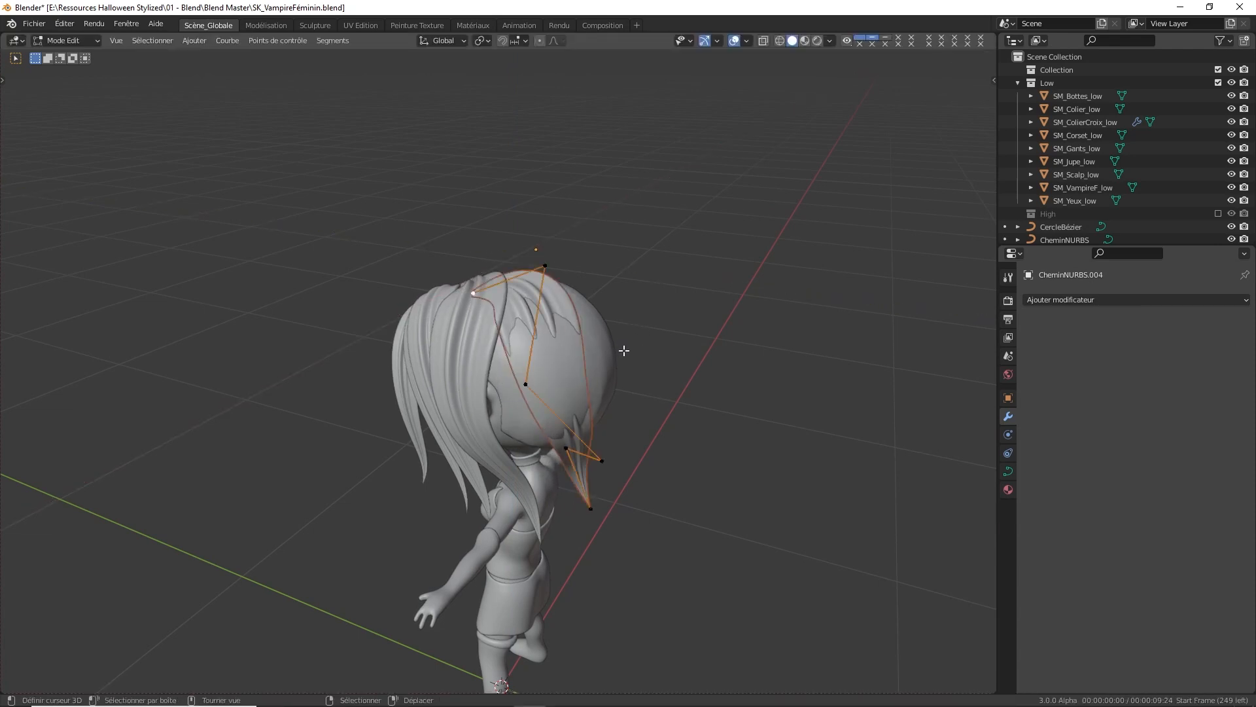
key("g")
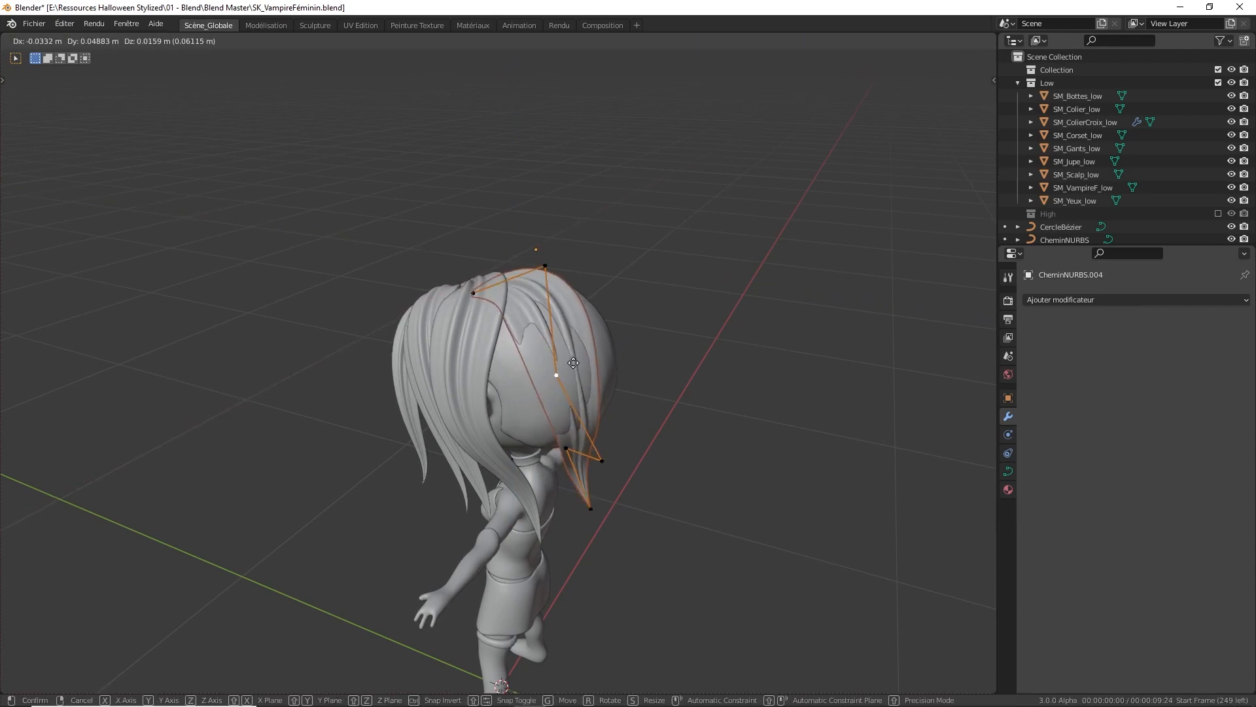
left_click(589, 400)
key("g")
left_click(622, 422)
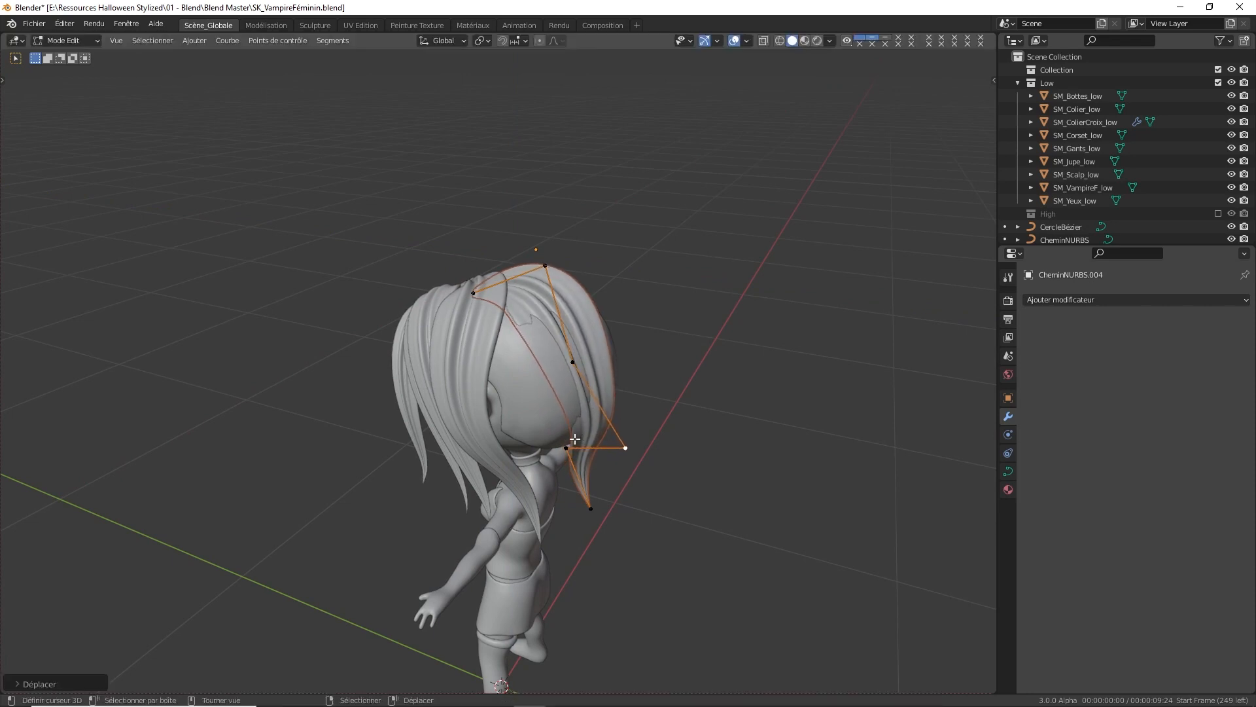
middle_click_drag(575, 440, 524, 424)
key("g")
left_click(507, 426)
From behind, move the new strand's third and fourth control points sideways toward the ear and the neighbouring strand
right_click(542, 373)
key("g")
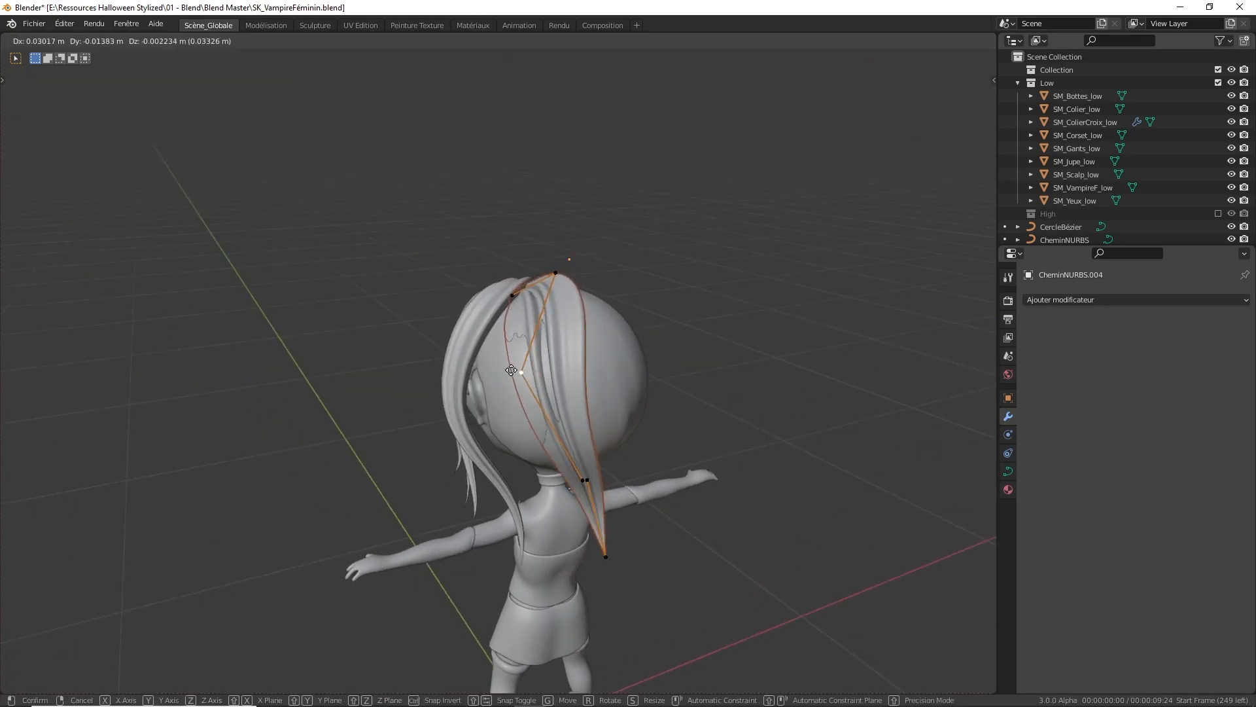
left_click(495, 364)
right_click(559, 463)
key("g")
left_click(508, 457)
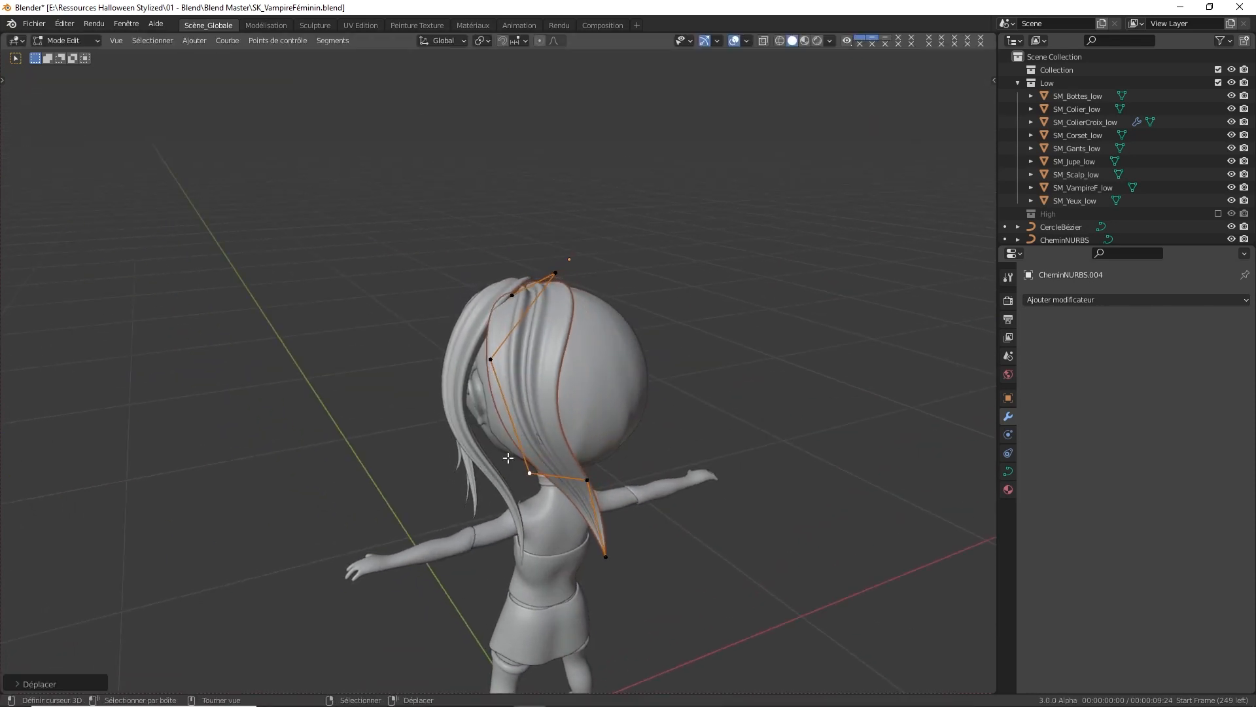
Move the new strand's tip and fifth control point sideways onto the shoulder blade beside the previous strand's tip
right_click(591, 483)
key("g")
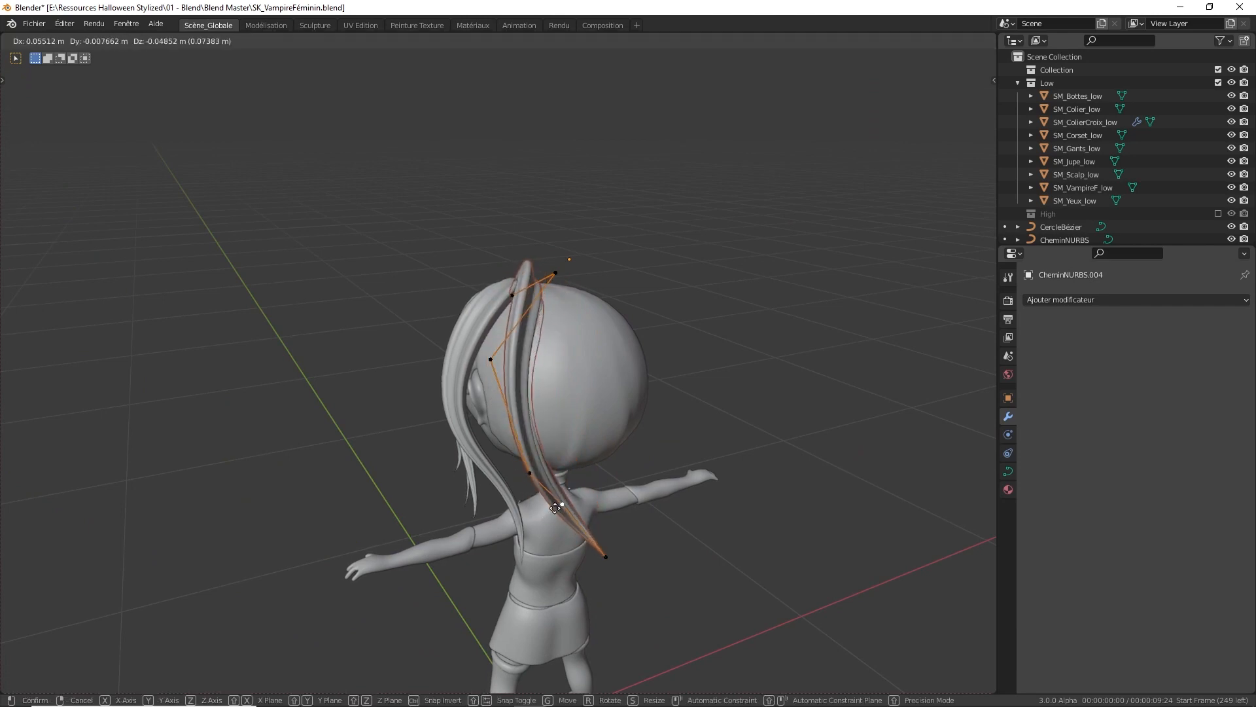
left_click(603, 553)
right_click(603, 553)
key("g")
left_click(523, 558)
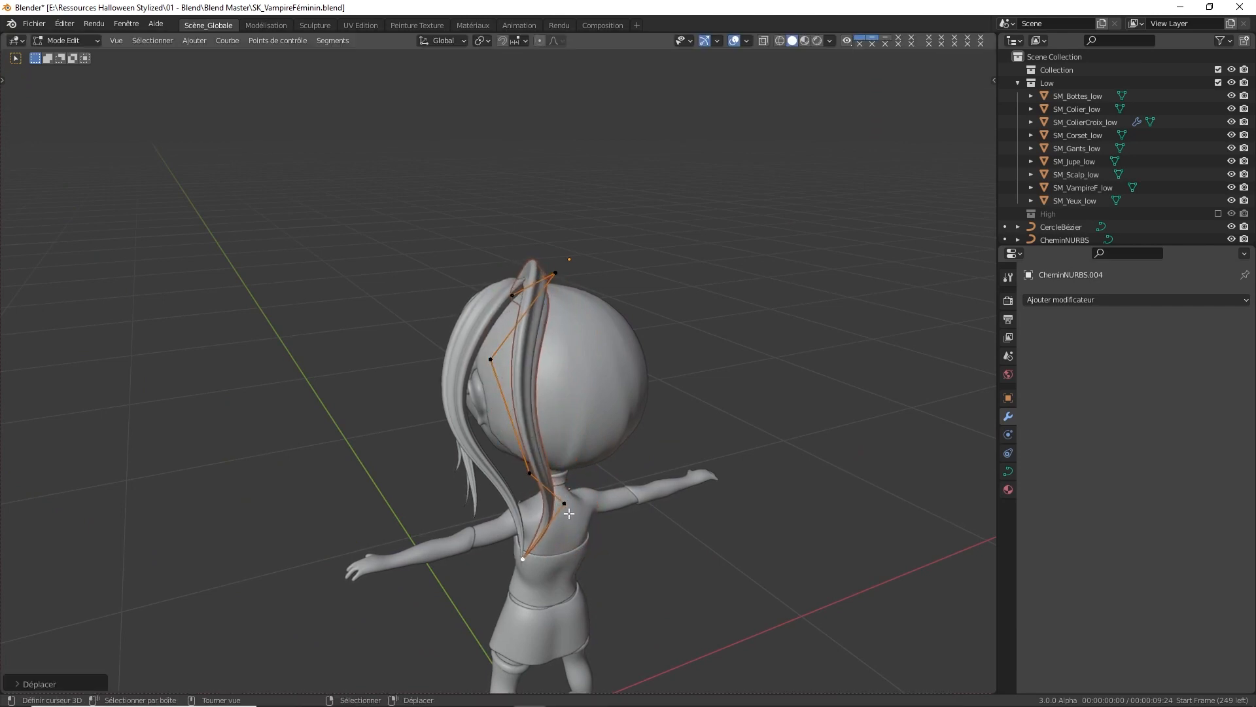
right_click(546, 508)
key("g")
left_click(492, 517)
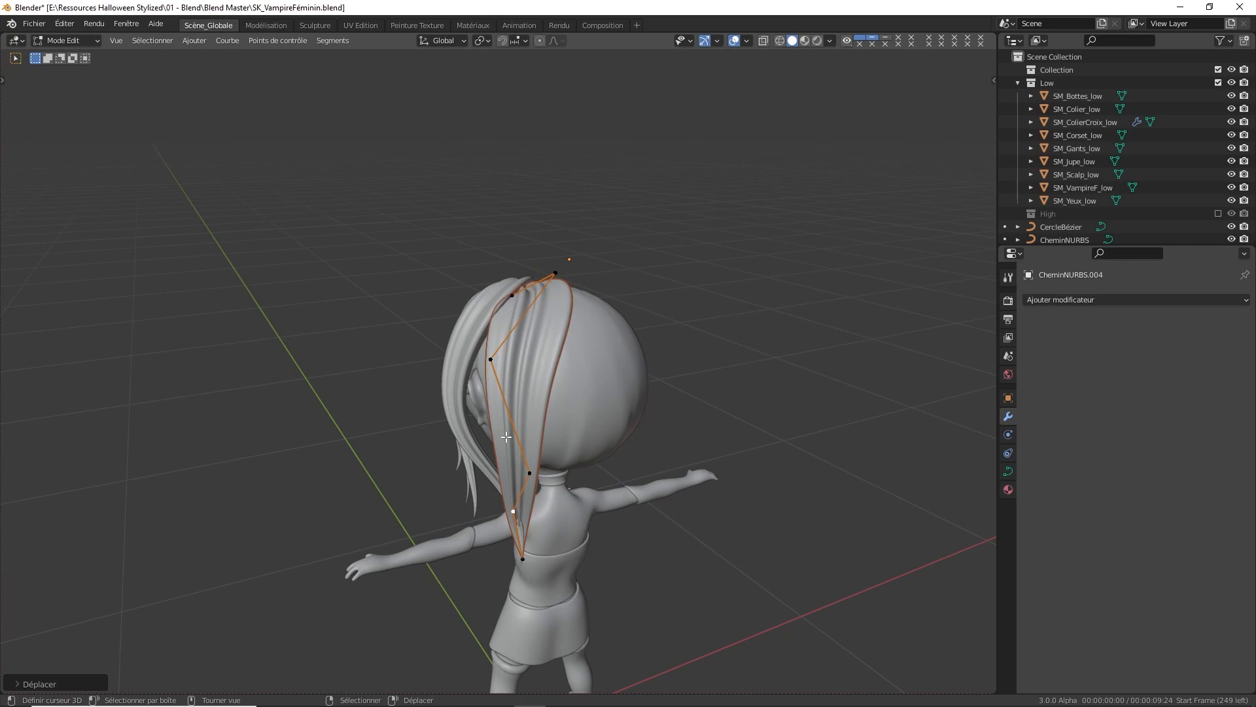
Adjust the new strand's third control point outward, forward and down to close the gap behind the ear
right_click(492, 366)
key("g")
left_click(481, 375)
middle_click_drag(481, 374, 527, 354)
key("g")
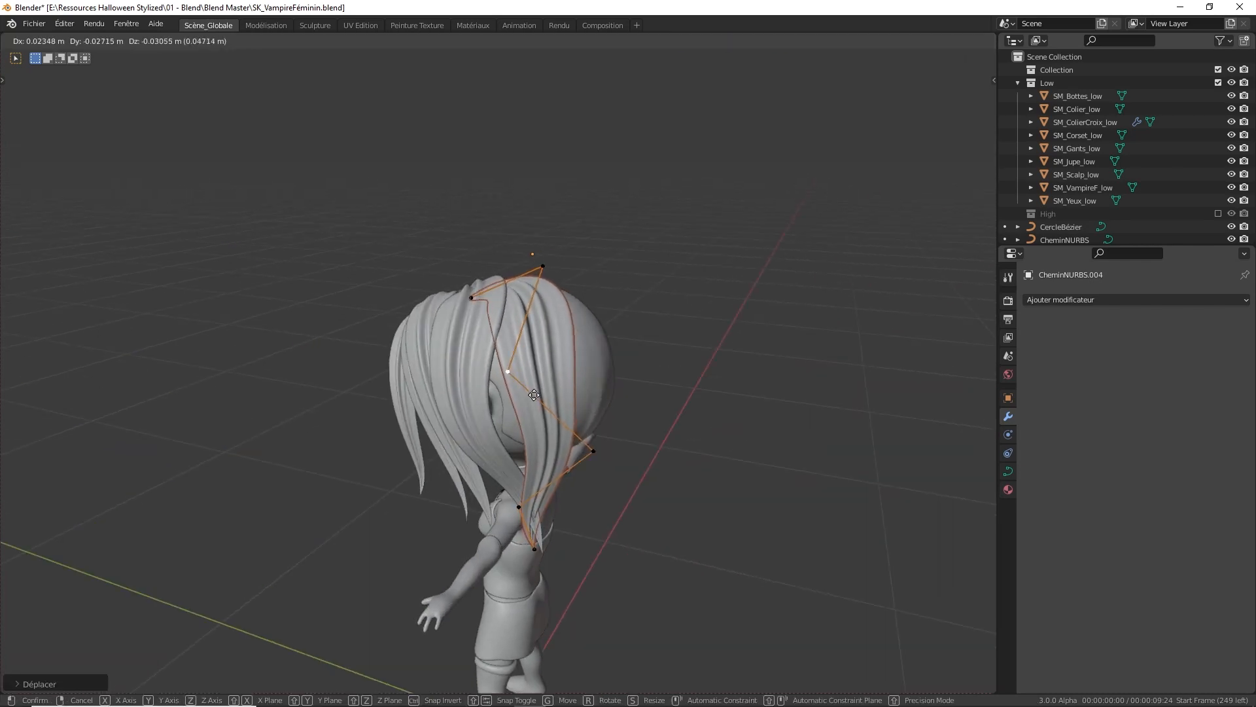
left_click(523, 408)
Move the fourth control point forward closer to the head and nudge the third one up and outward
middle_click_drag(523, 407, 591, 377)
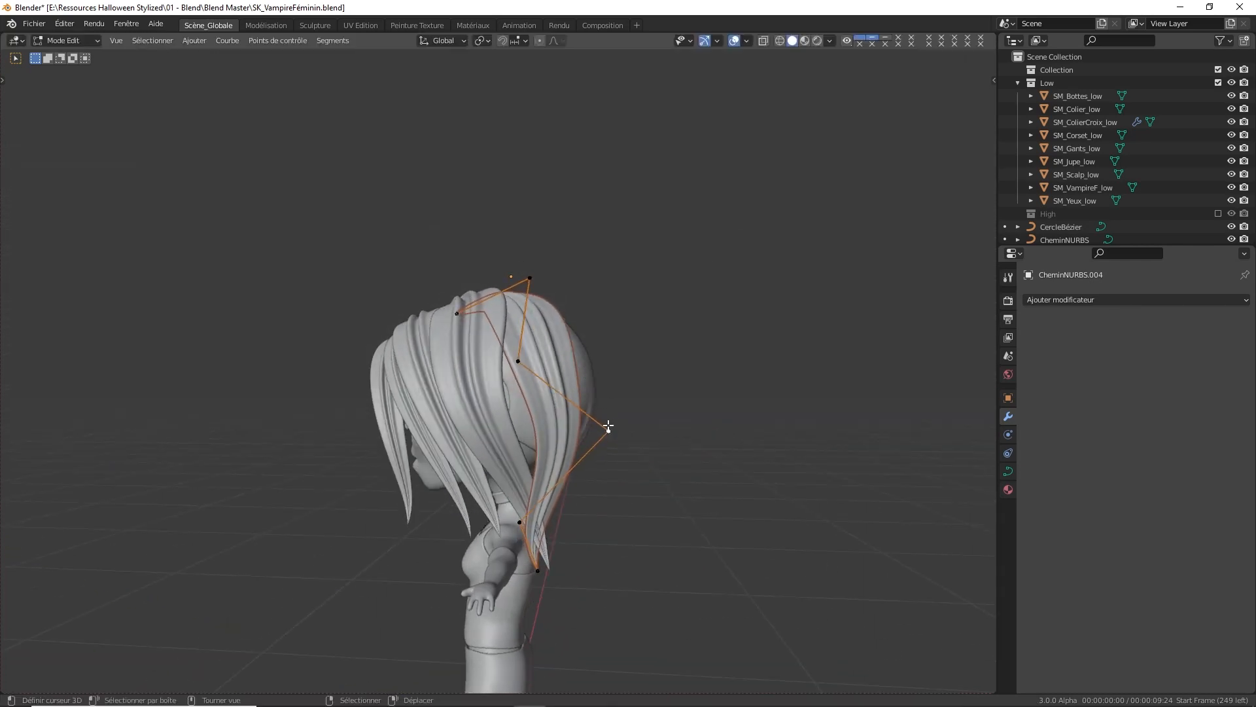
key("g")
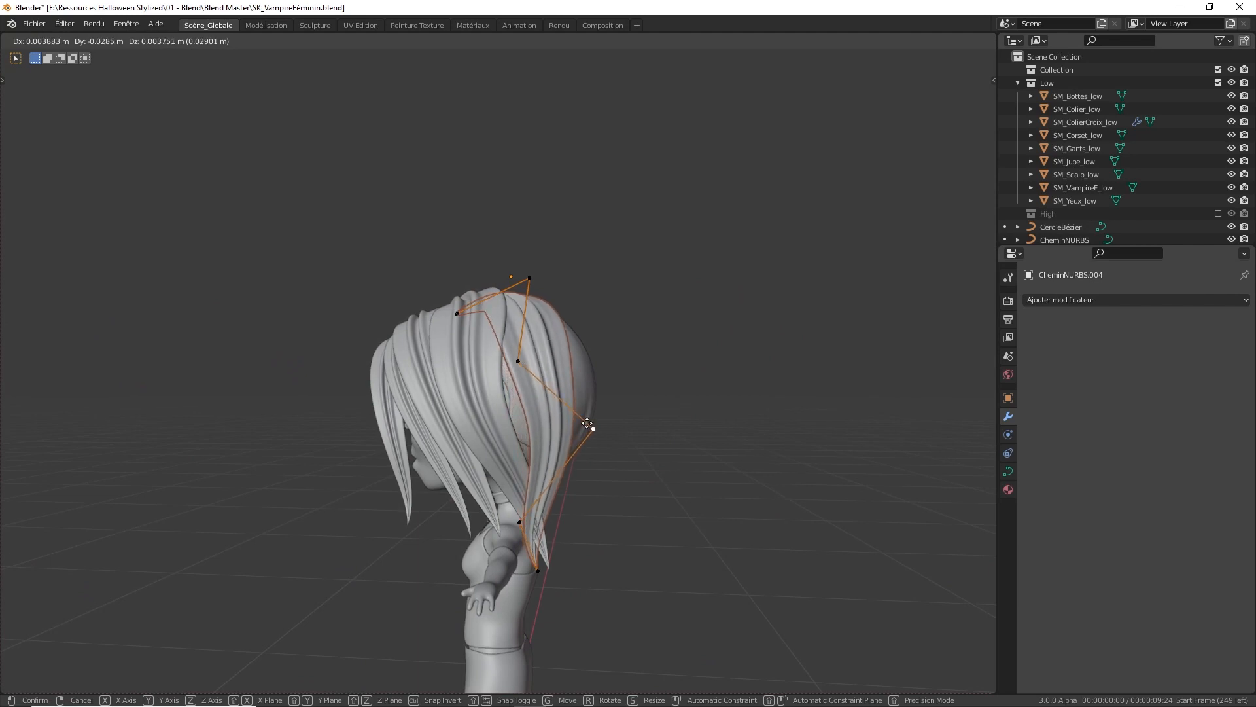
left_click(588, 424)
middle_click_drag(510, 360, 473, 370)
key("g")
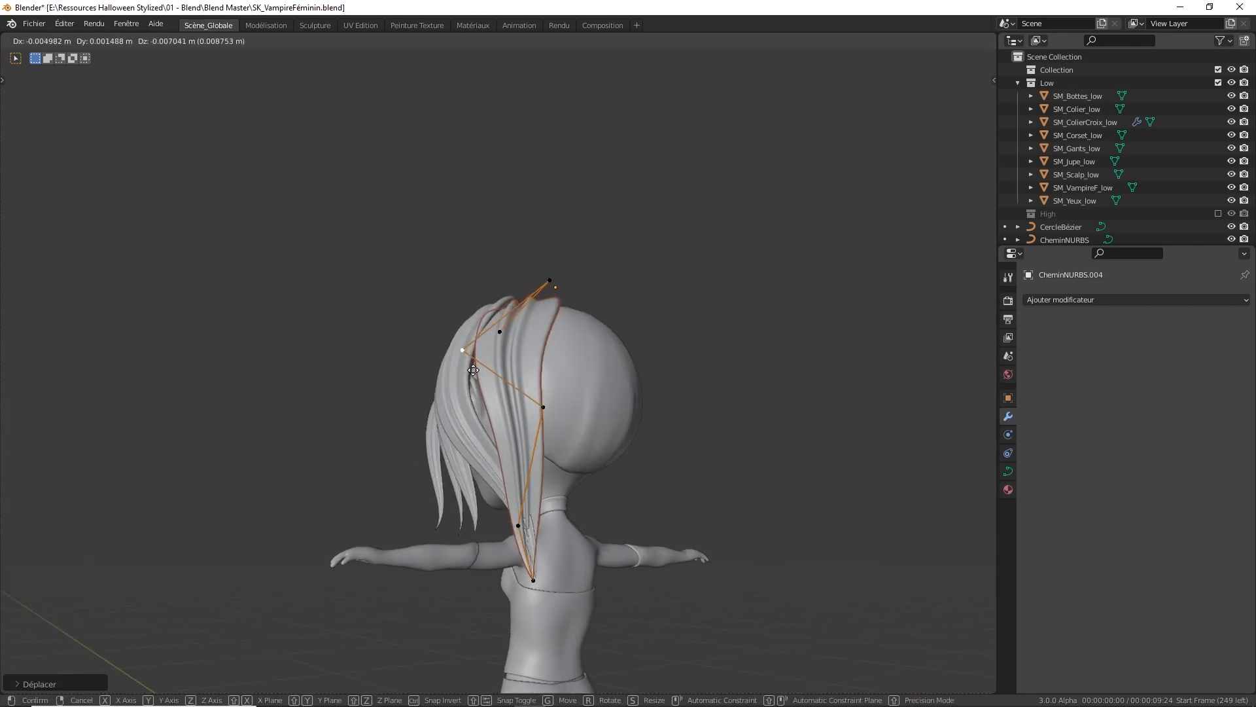
left_click(469, 363)
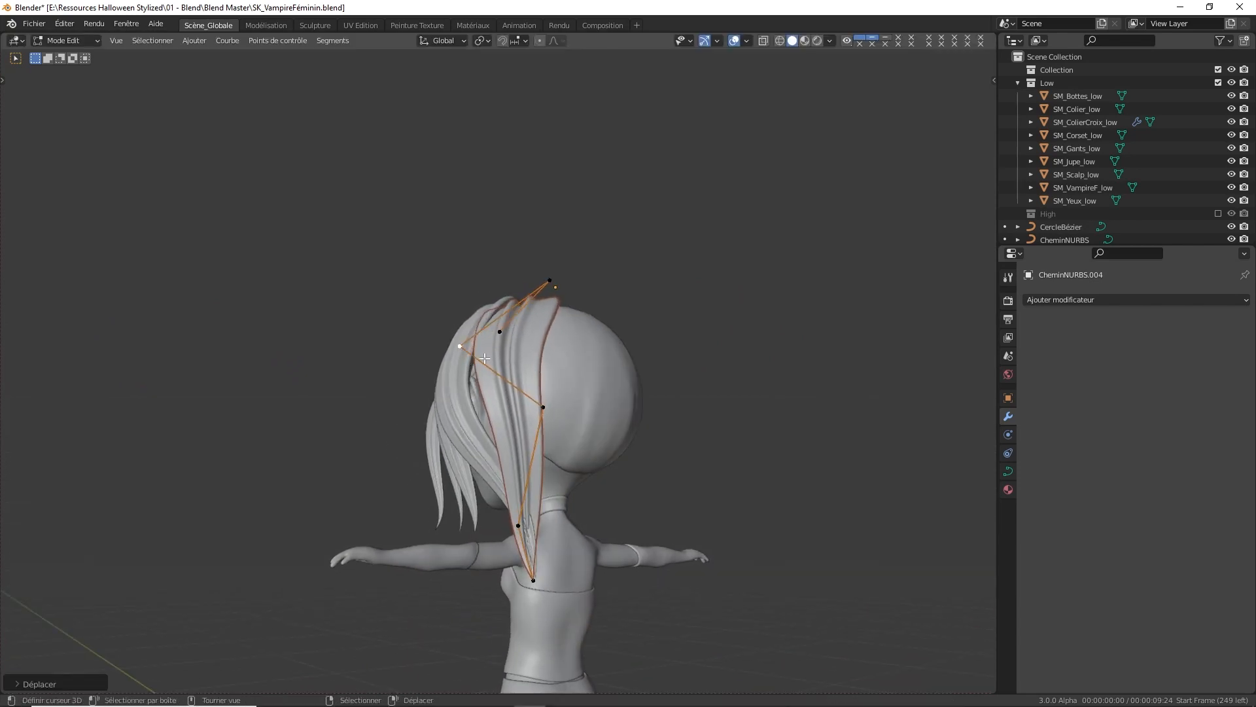
From behind, shift the fourth control point down and slightly toward the neighbouring strand
right_click(536, 411)
key("g")
left_click(515, 424)
middle_click_drag(515, 424, 544, 444)
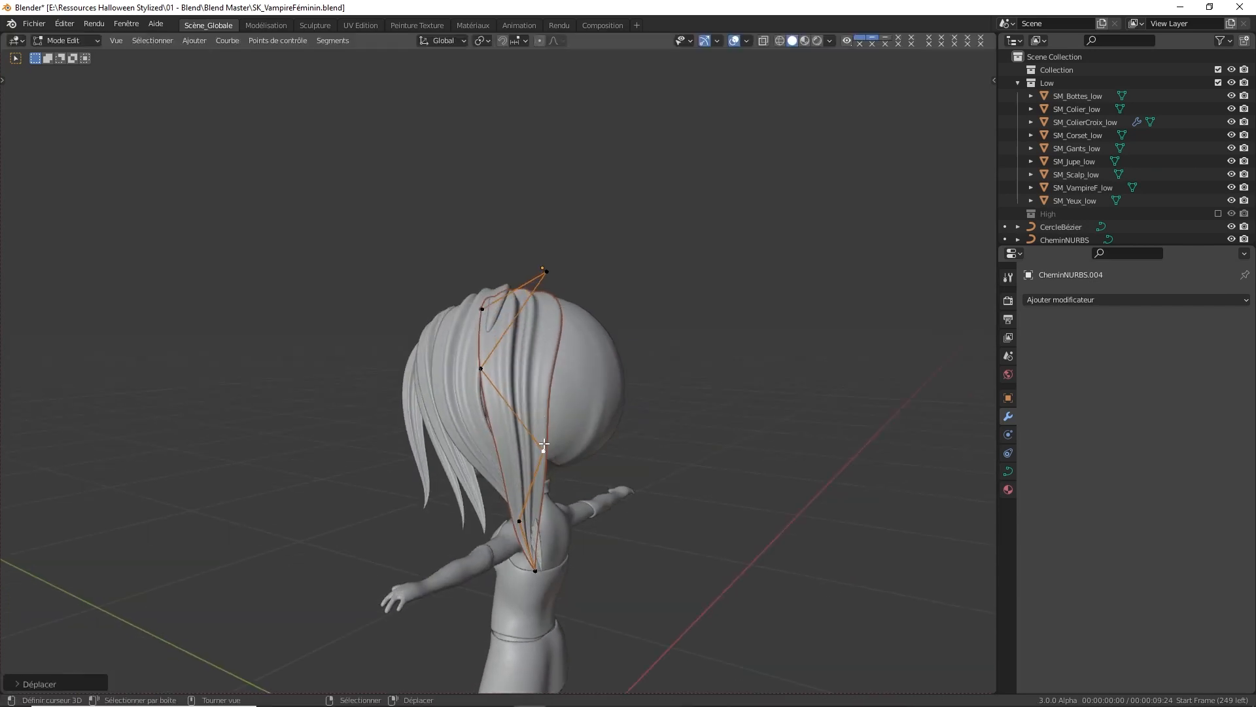
Reposition the new strand's root on top of the scalp so it blends with the neighbouring roots
key("g")
left_click(495, 299)
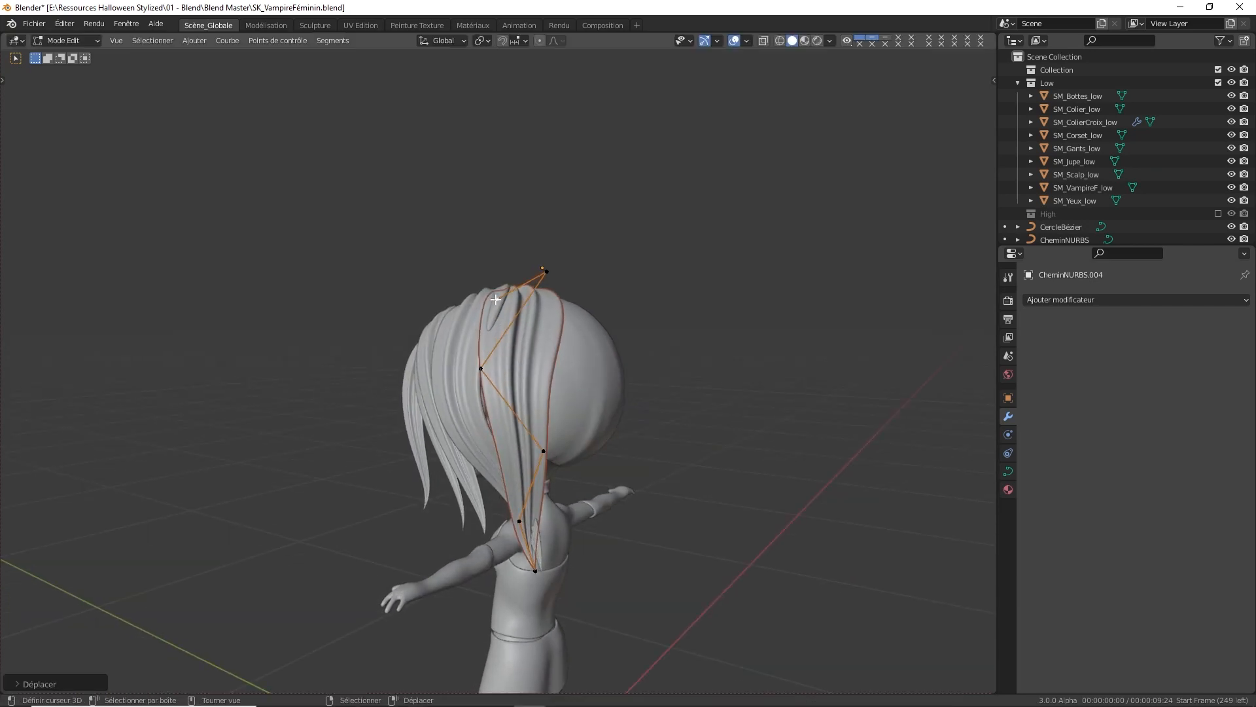
middle_click_drag(495, 299, 526, 280)
middle_click_drag(483, 337, 560, 313)
key("g")
left_click(548, 308)
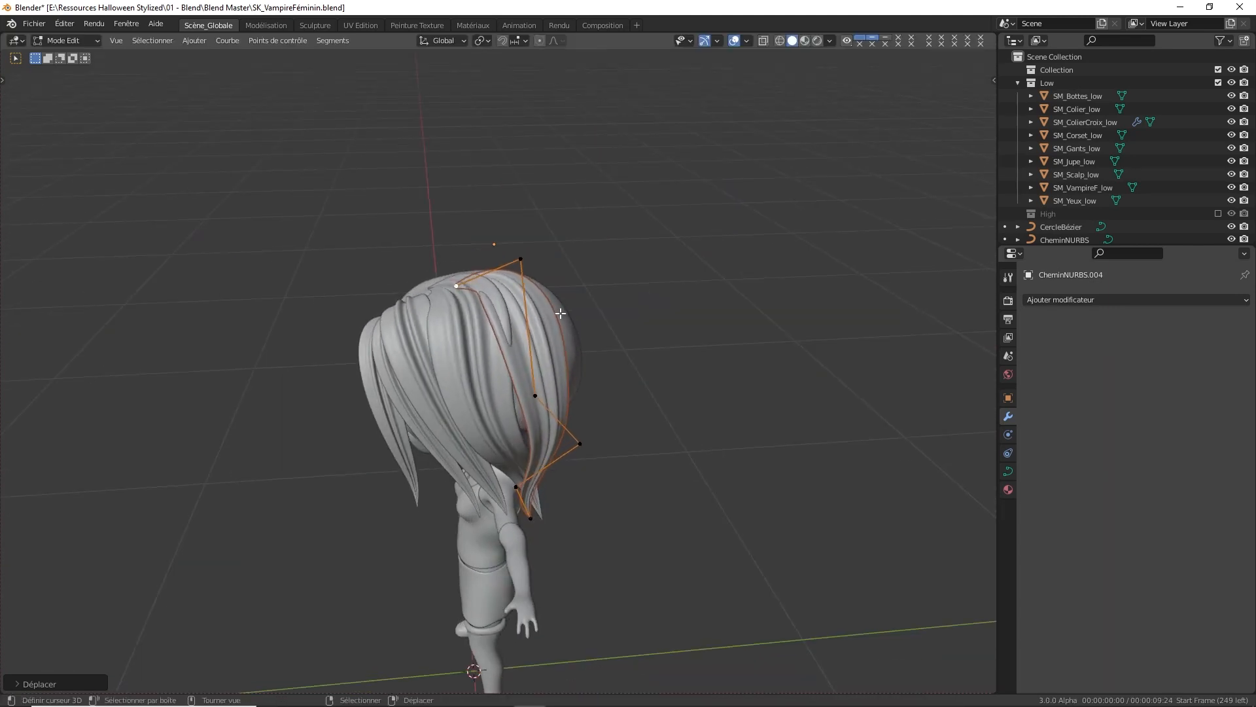
Shrink the strand's radius at its root and second control points, and return to Object Mode
key("alt+s")
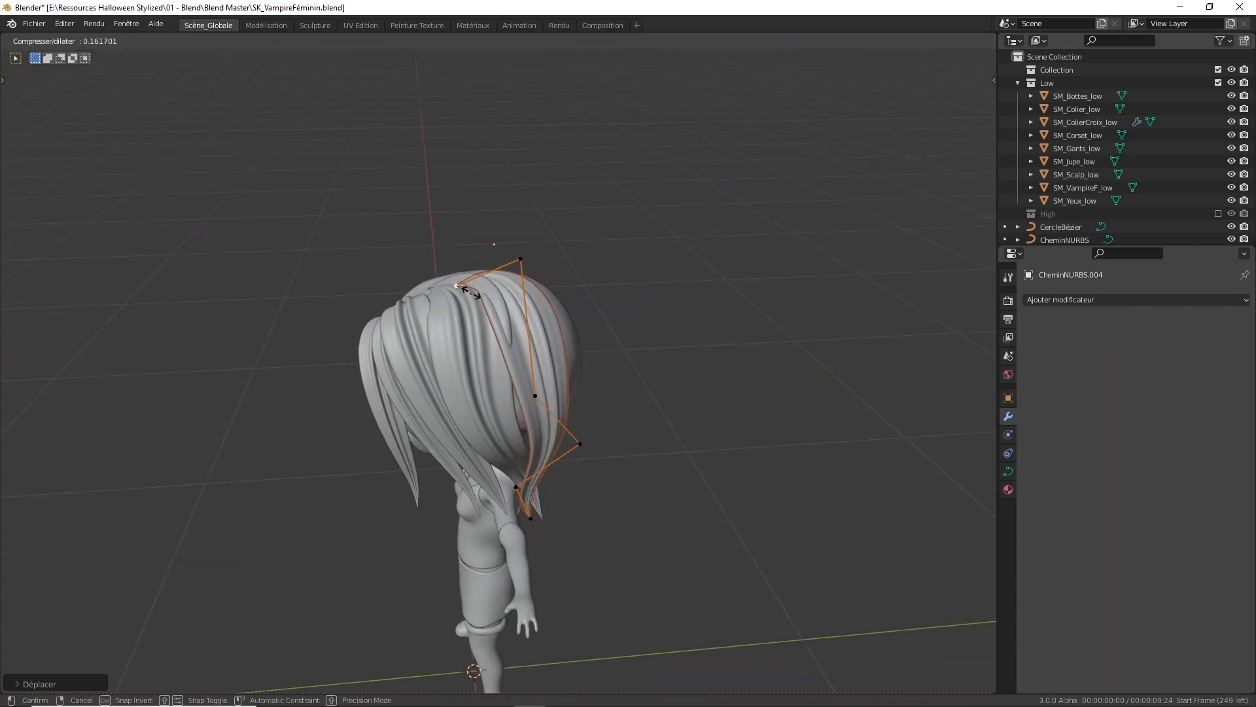
left_click(470, 292)
key("g")
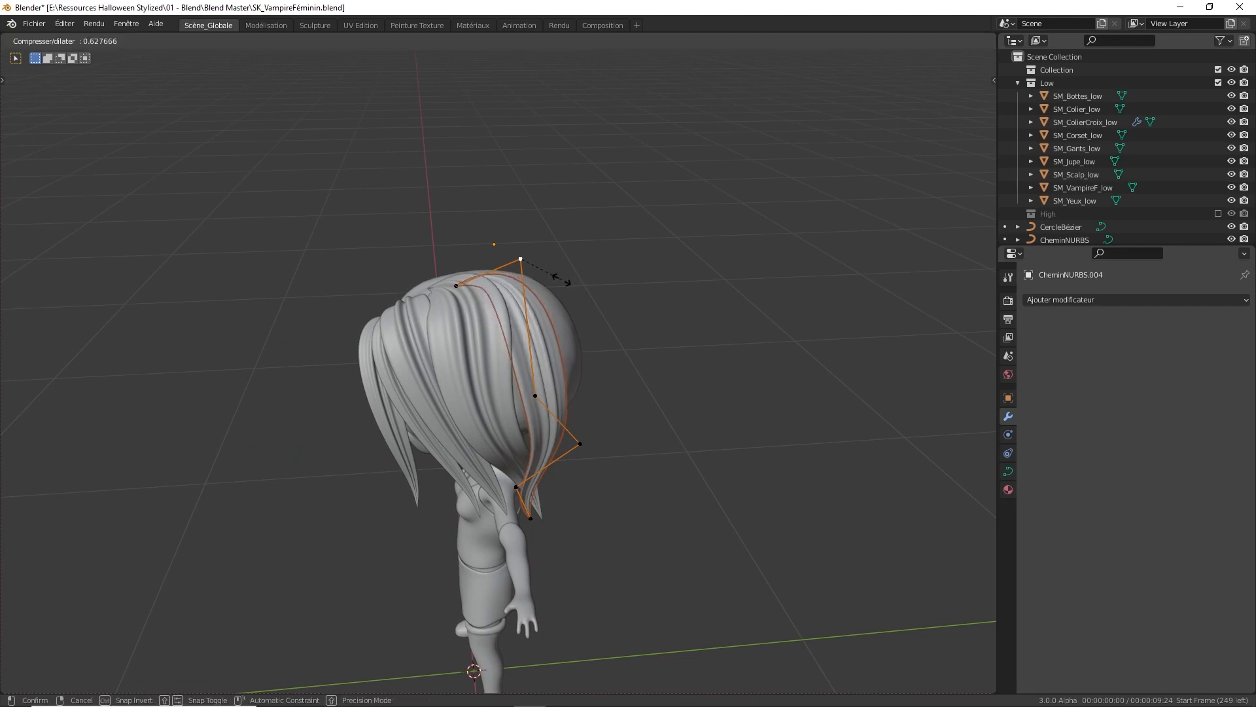
left_click(558, 291)
middle_click_drag(558, 291, 535, 356)
key("Tab")
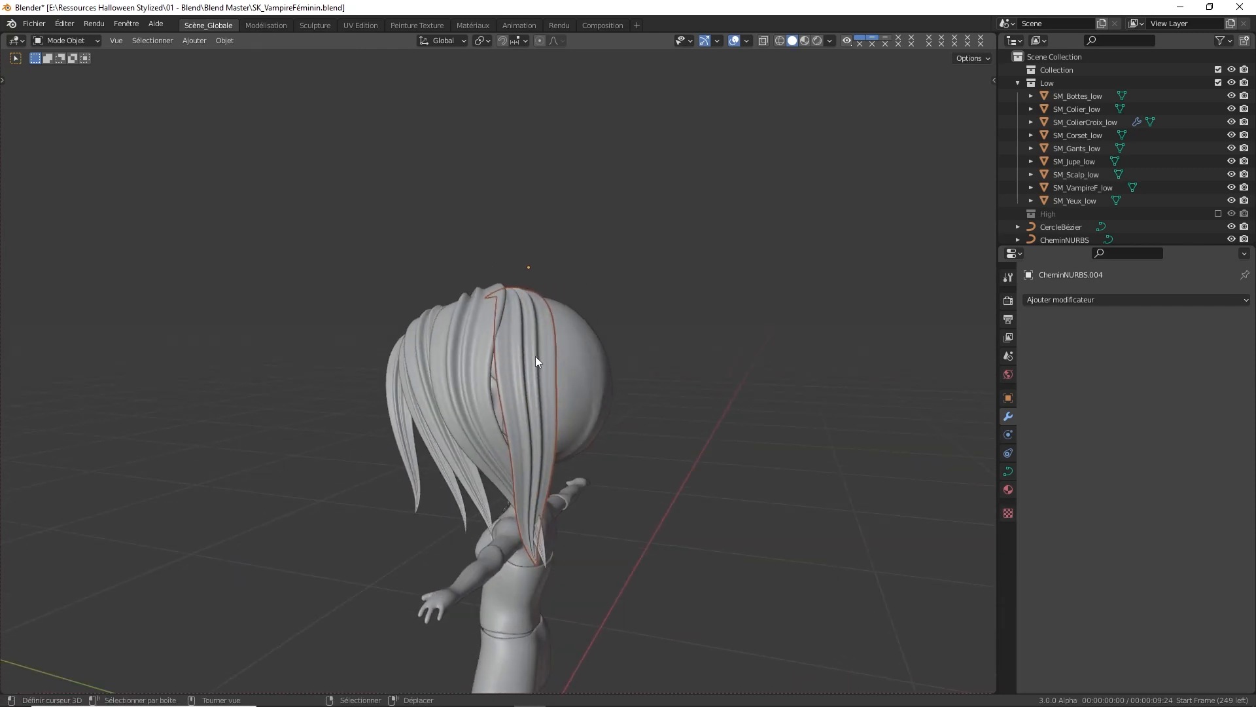
Snap the 3D cursor to the strand's root point on the scalp and set the strand's origin to the 3D cursor
key("a")
left_click(539, 295)
middle_click_drag(539, 299, 521, 347)
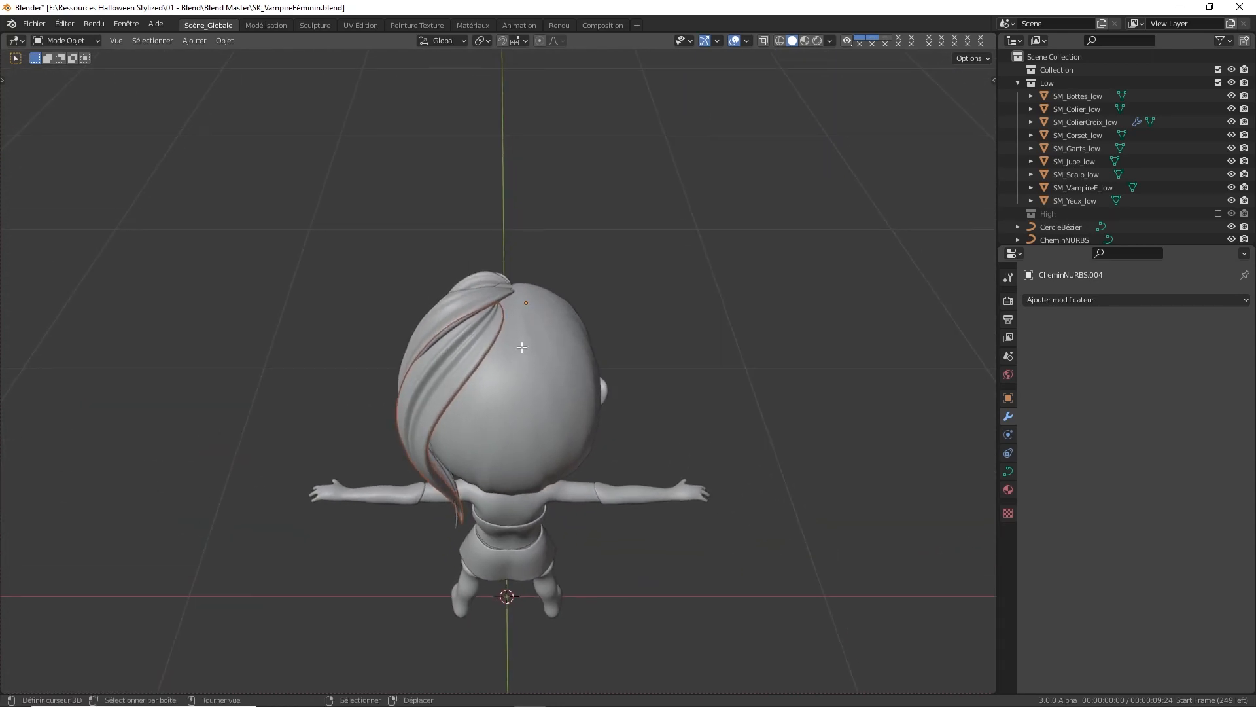
key("shift+s")
left_click(517, 303)
key("Tab")
key("q")
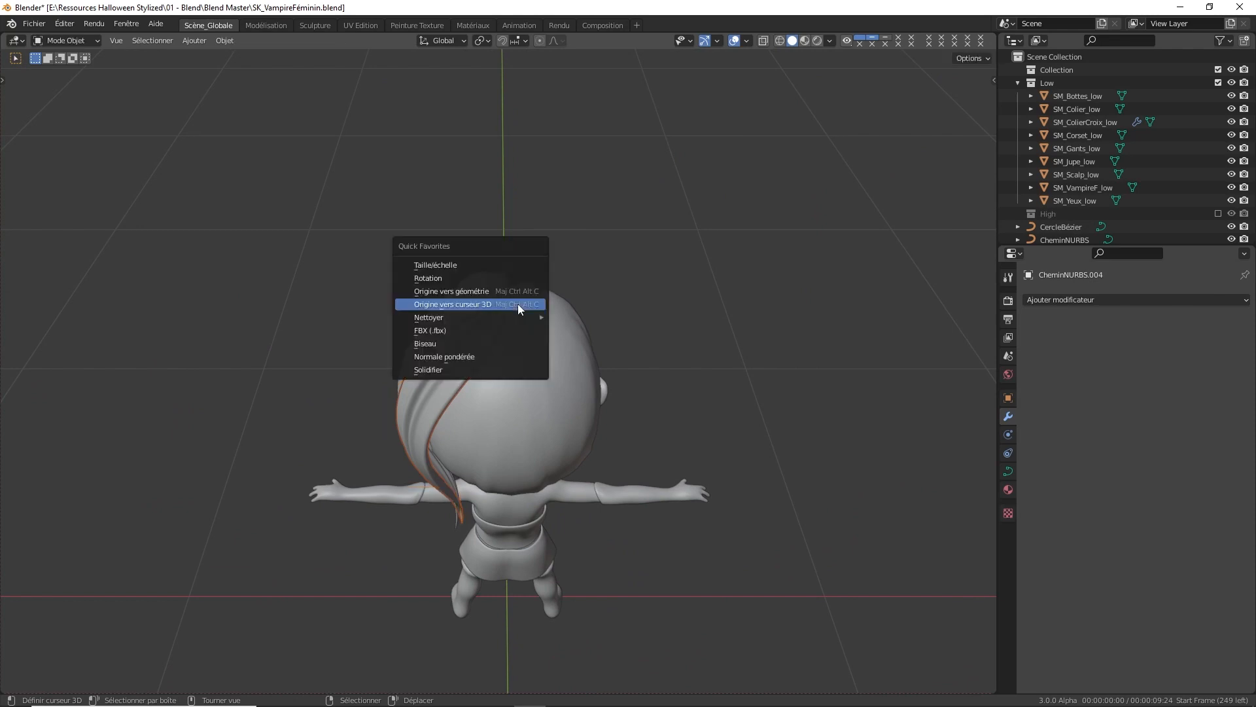
left_click(504, 306)
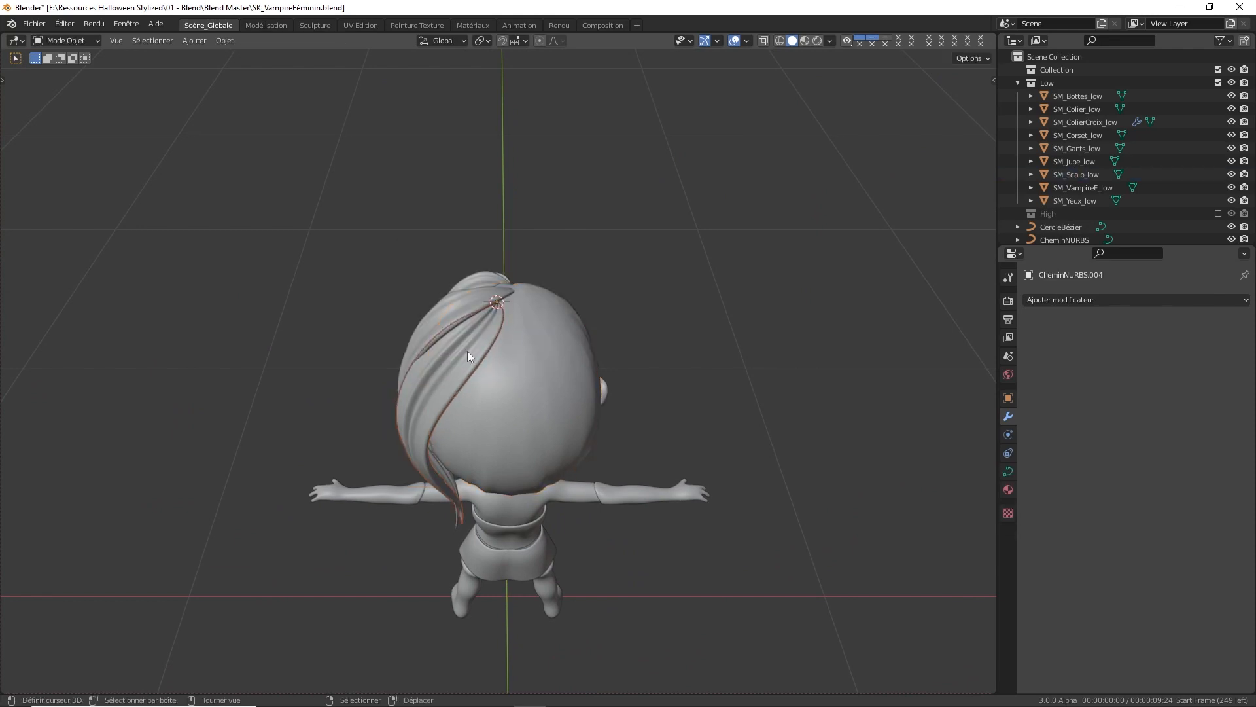
Duplicate the strand and rotate the copy around the global Z axis toward the middle of the back, ready for point editing
key("shift+d")
key("r")
key("z")
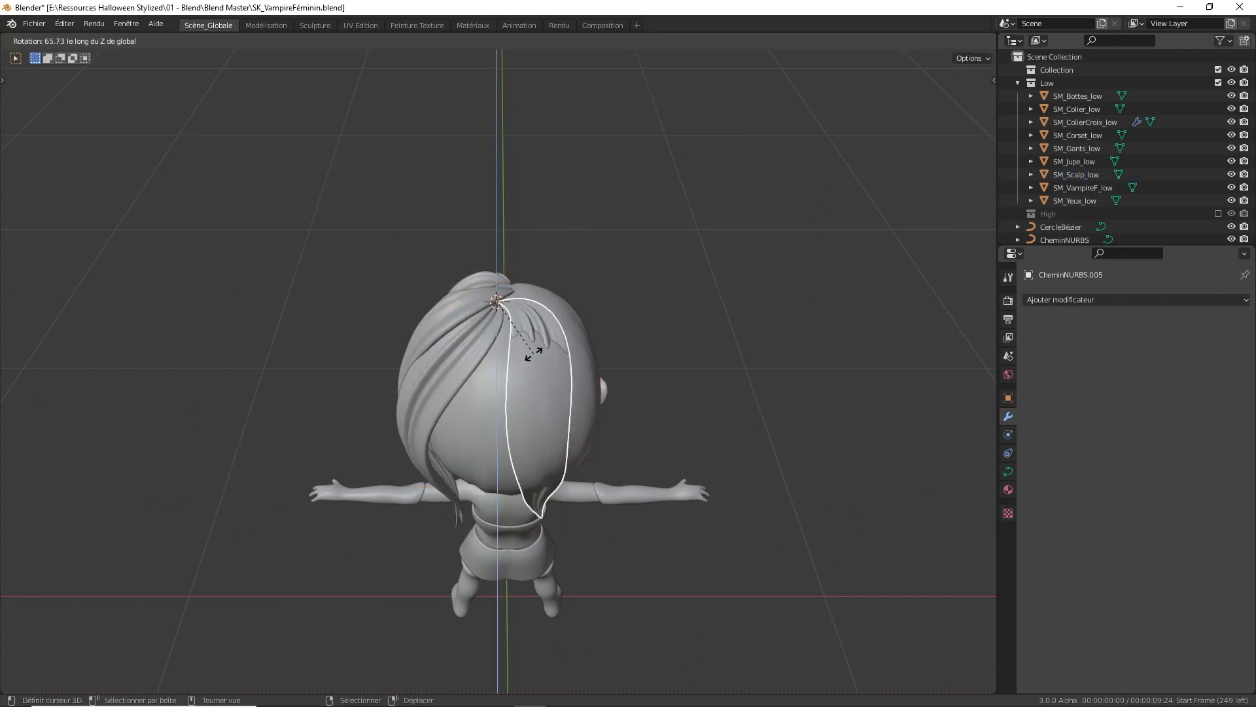
left_click(498, 361)
key("Tab")
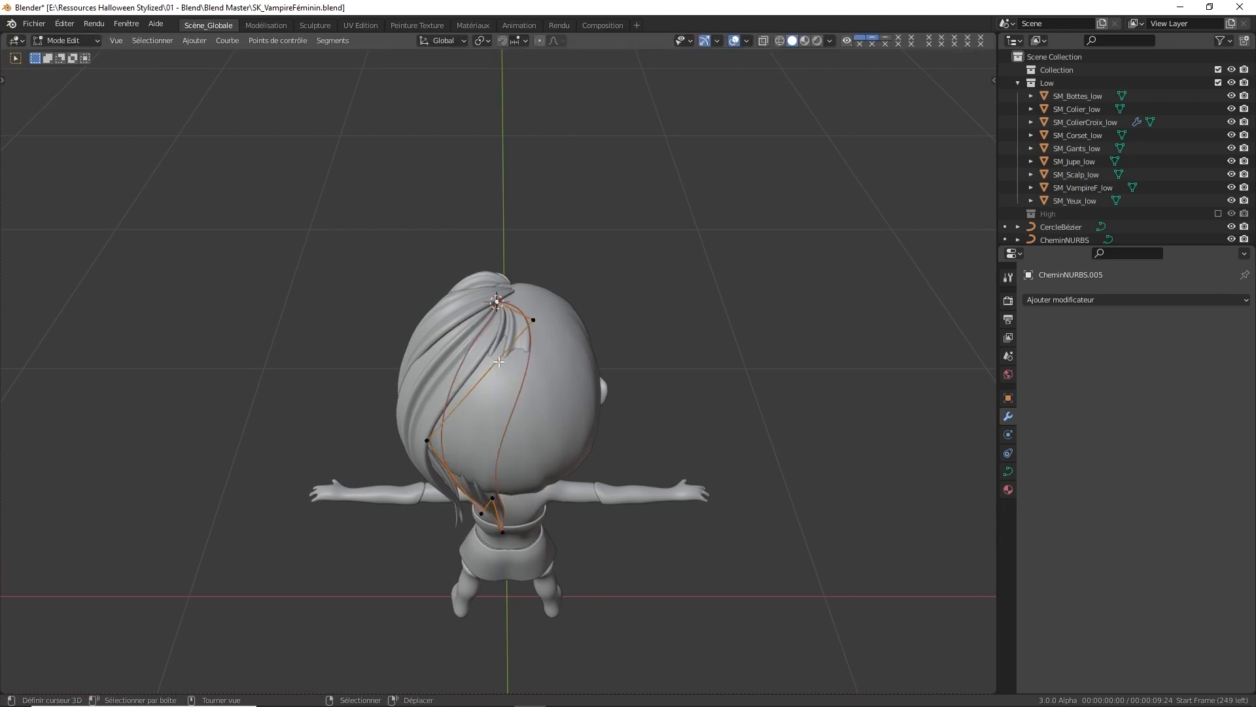
Move the copy's third and fourth control points together outward from the head and align them beside the neighbouring strand
middle_click_drag(500, 364, 618, 444)
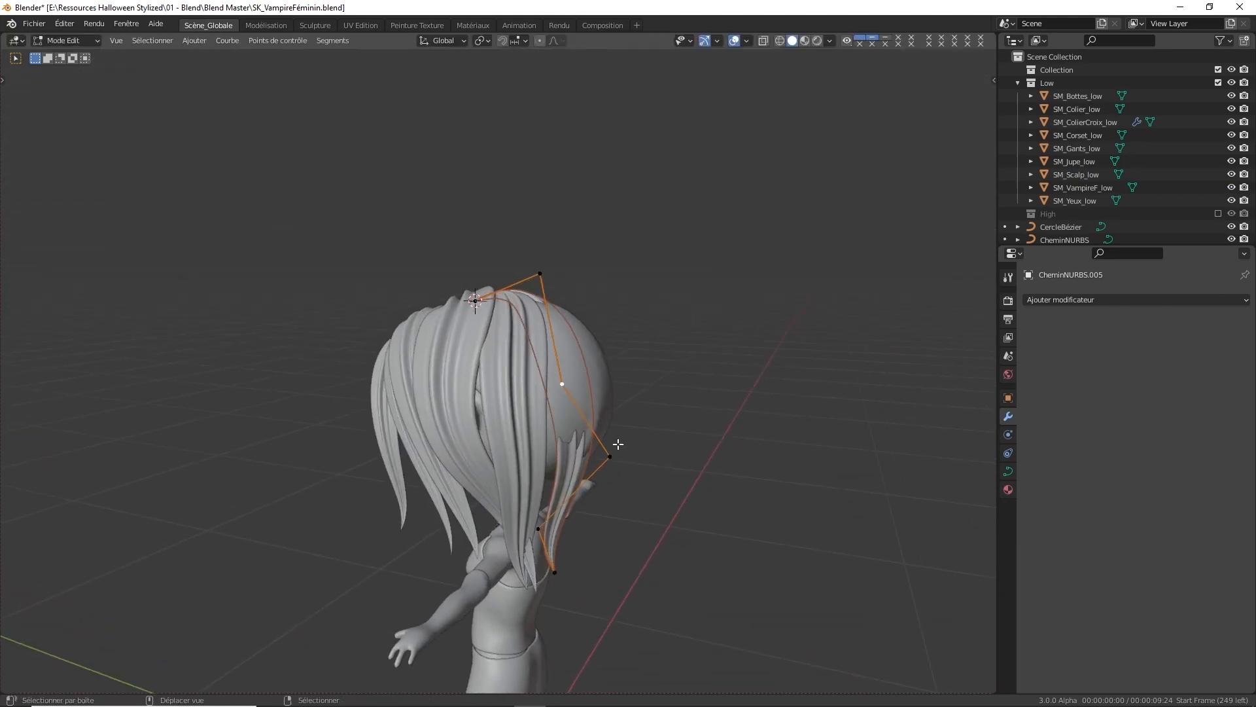
key("g")
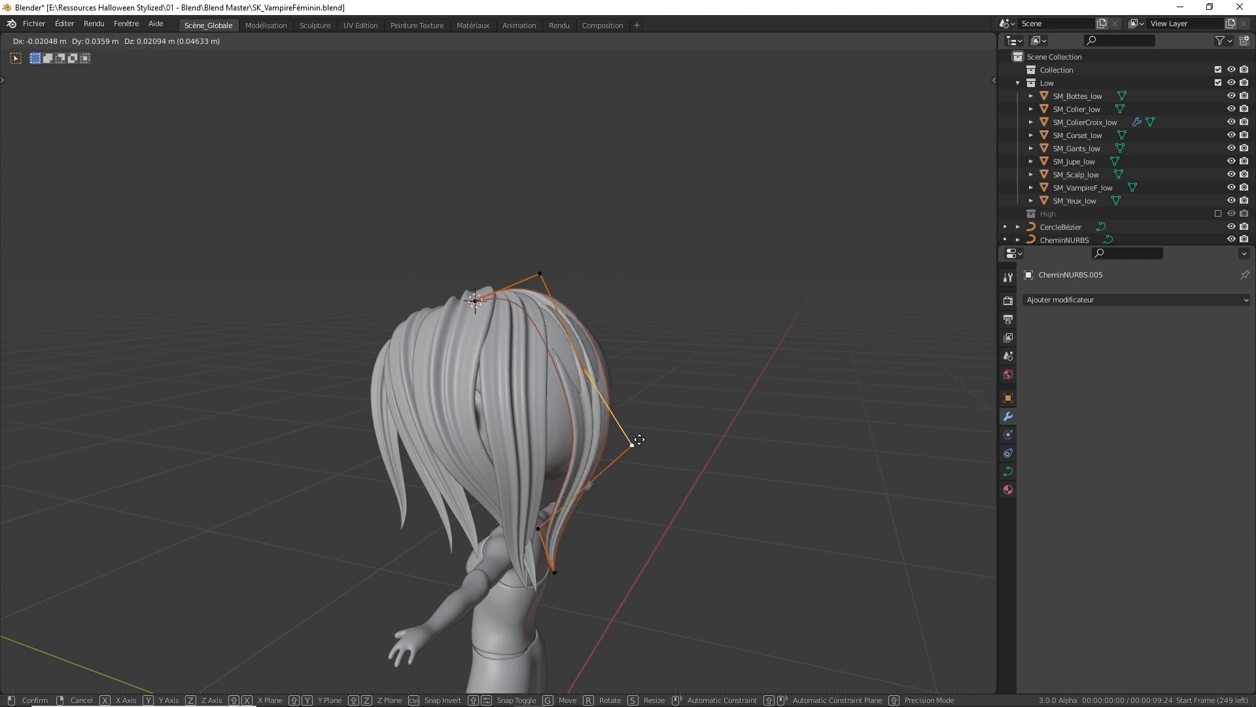
left_click(638, 432)
middle_click_drag(631, 431, 524, 447)
key("g")
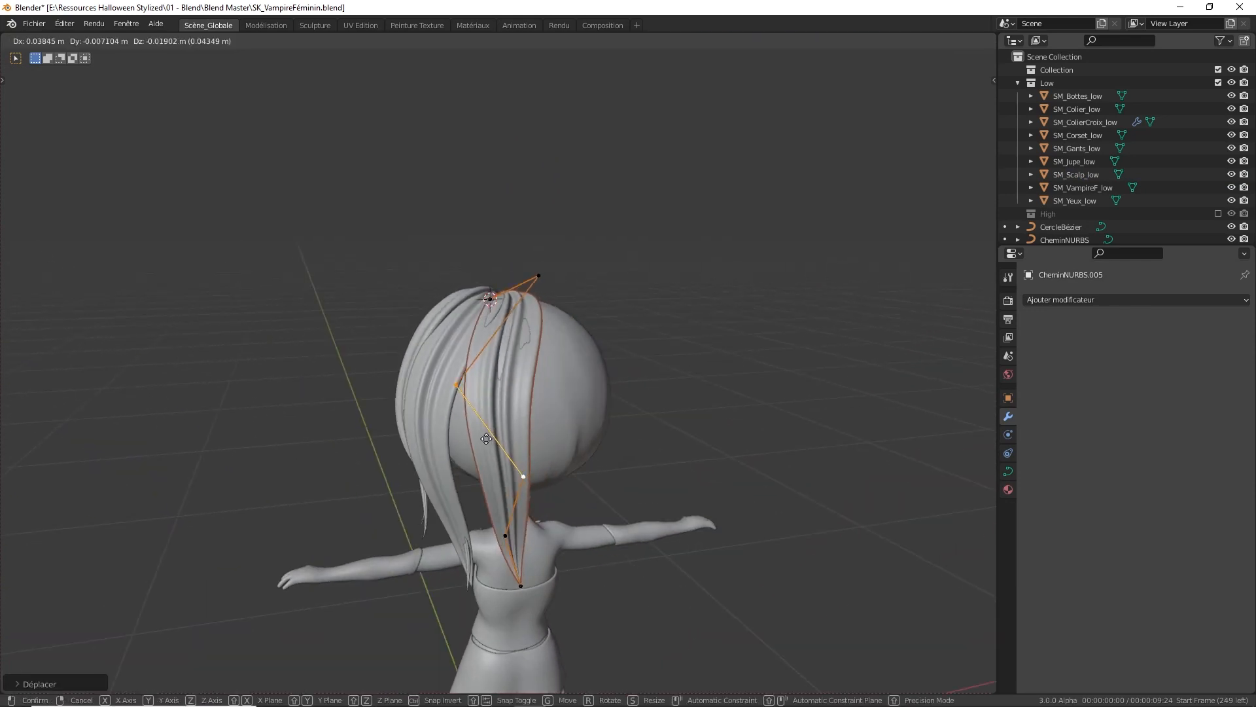
left_click(482, 447)
key("g")
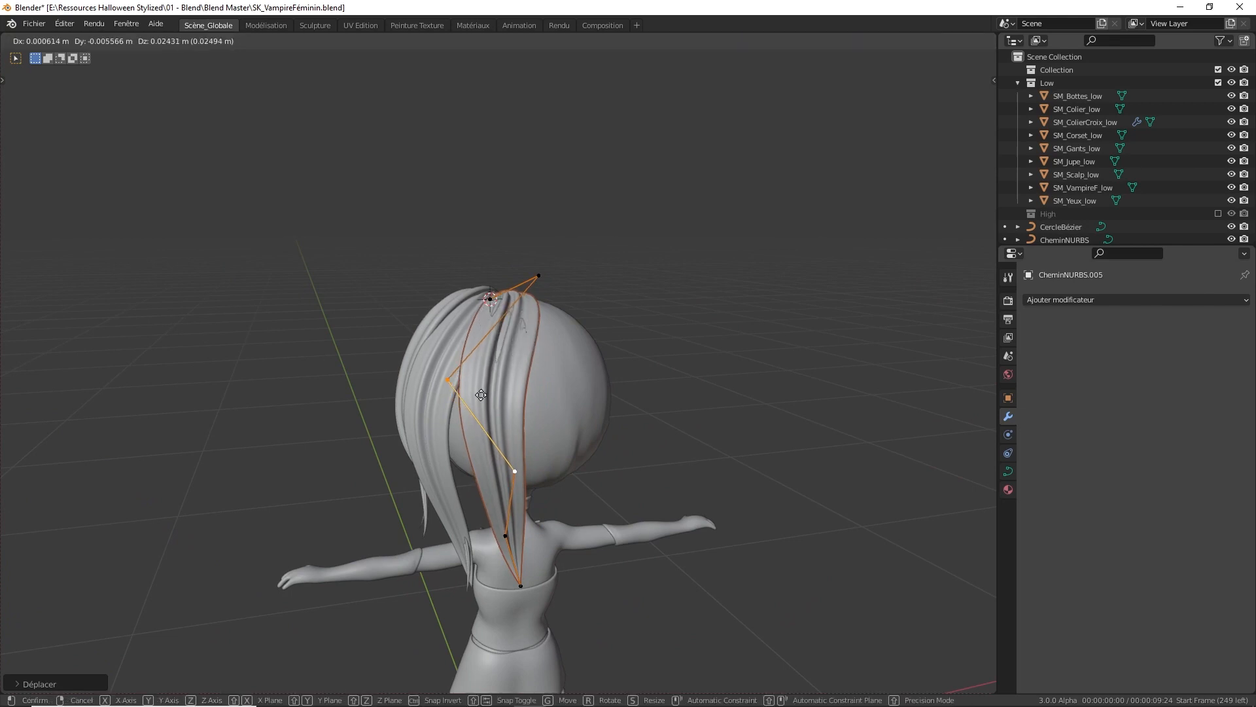
left_click(482, 396)
Pull the third control point outward from the back of the head and shift the second one backward over the crown
left_click(419, 391)
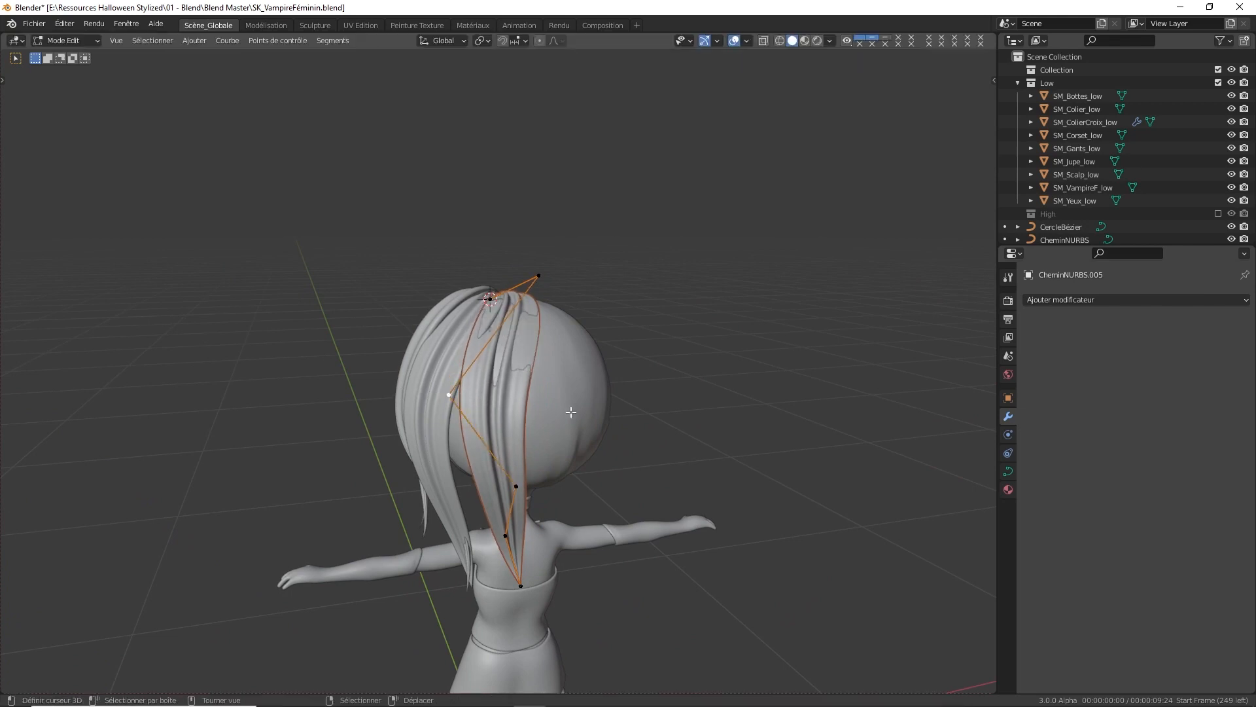
middle_click_drag(571, 412, 500, 397)
key("g")
left_click(481, 397)
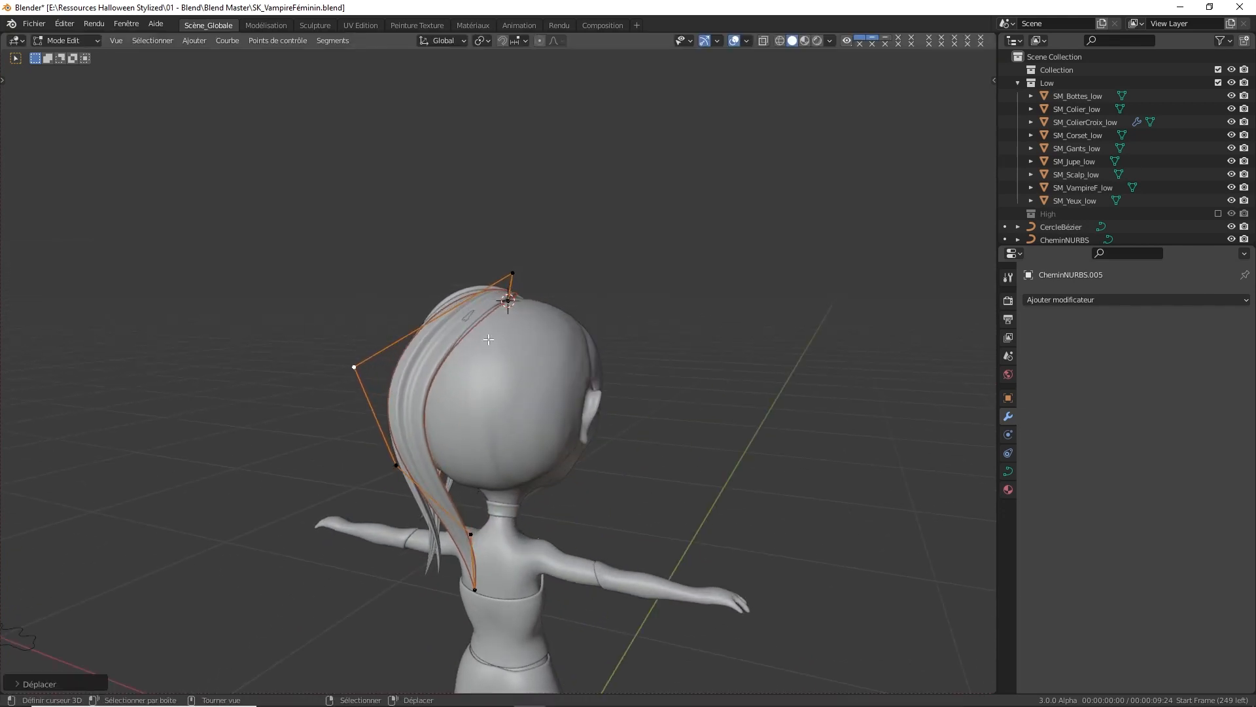
middle_click_drag(488, 340, 471, 308)
key("g")
left_click(490, 286)
middle_click_drag(448, 368, 407, 344)
key("g")
left_click(423, 340)
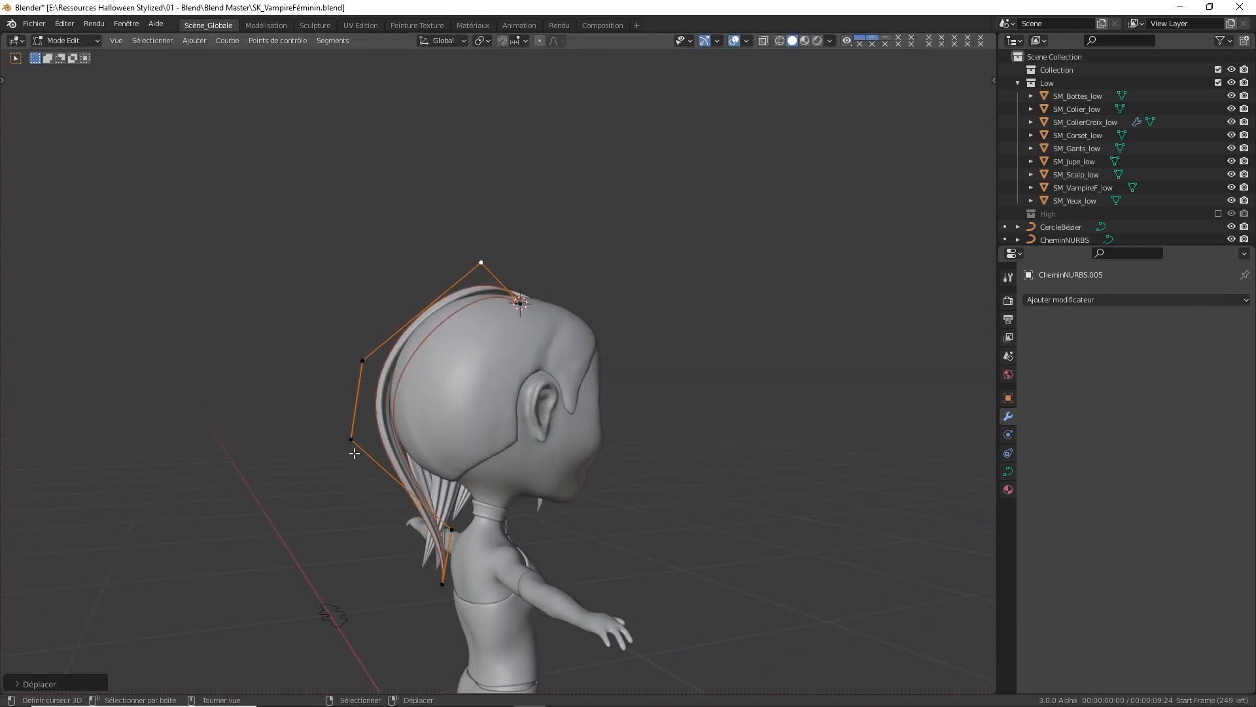
Bring the fourth control point slightly closer to the head and lower the fifth one near the nape
right_click(354, 452)
key("g")
left_click(368, 454)
right_click(446, 522)
key("g")
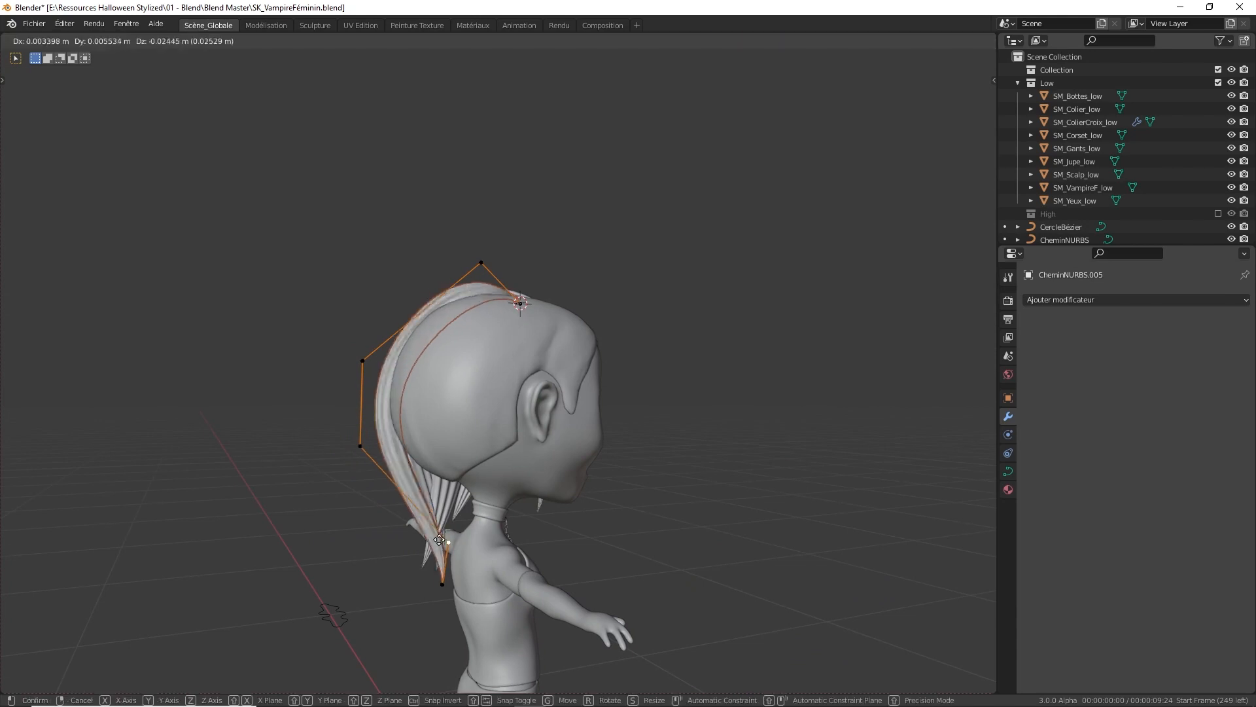
left_click(439, 542)
From behind, lower the strand's tip further down the upper back
middle_click_drag(438, 528, 561, 522)
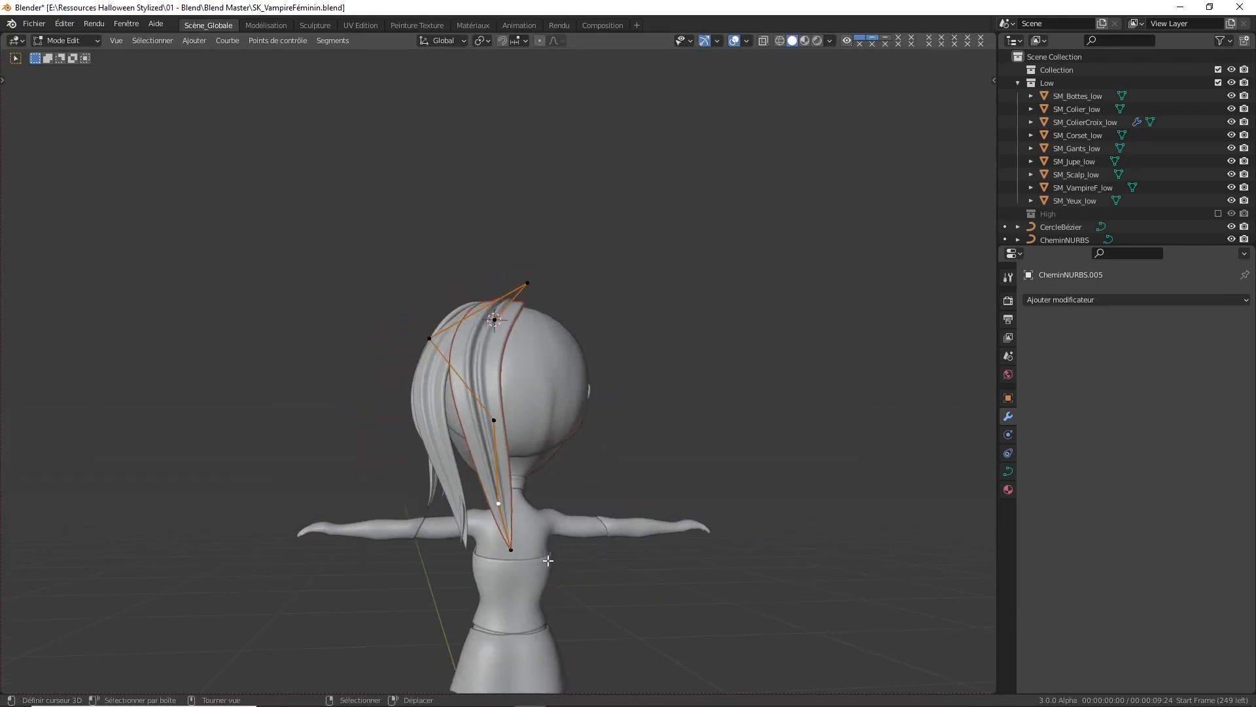
key("g")
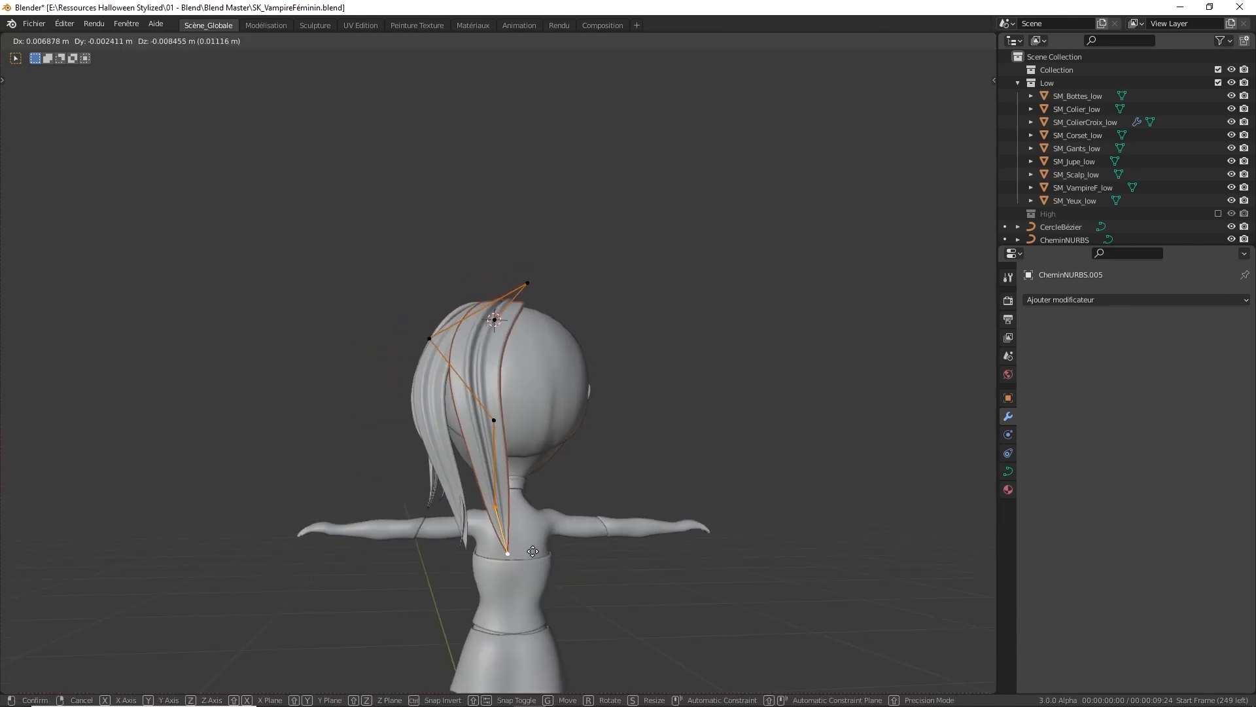
left_click(511, 571)
Reposition the fourth control point behind the head so the strand follows its neighbour
middle_click_drag(511, 572, 548, 468)
right_click(556, 430)
key("g")
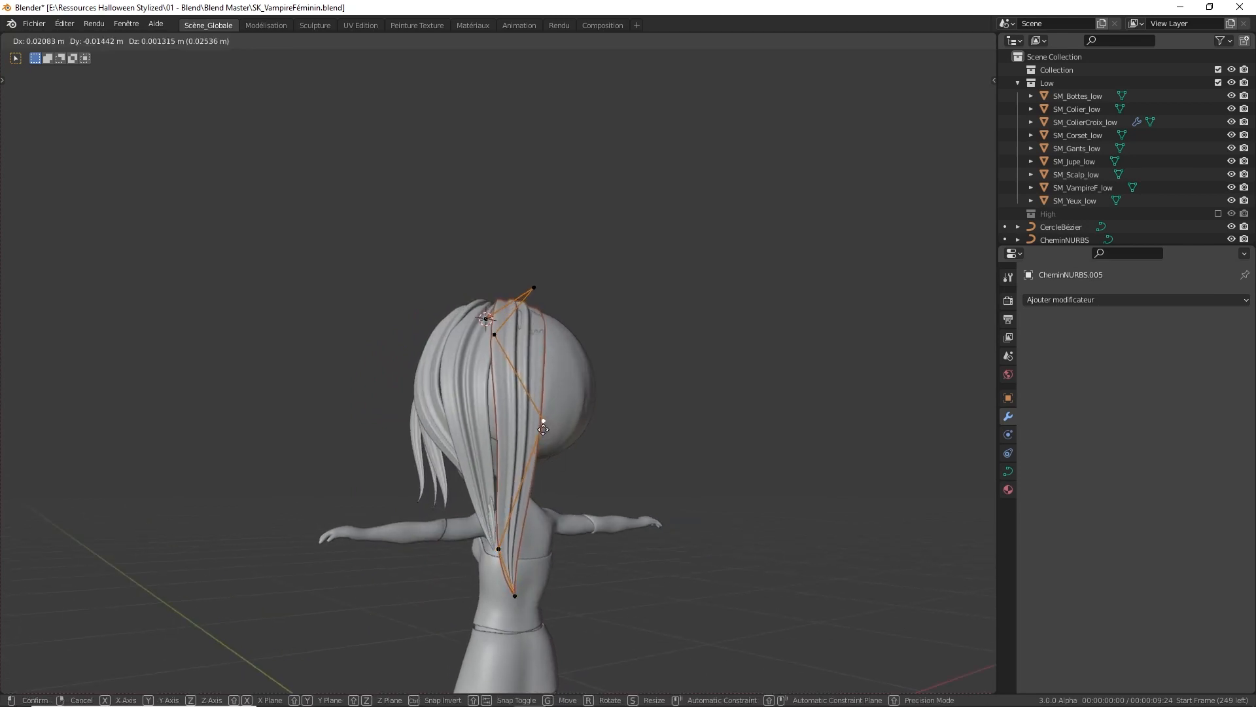
right_click(555, 424)
middle_click_drag(555, 424, 457, 438)
key("g")
left_click(466, 427)
key("g")
right_click(551, 421)
key("g")
left_click(450, 421)
left_click(507, 305)
key("g")
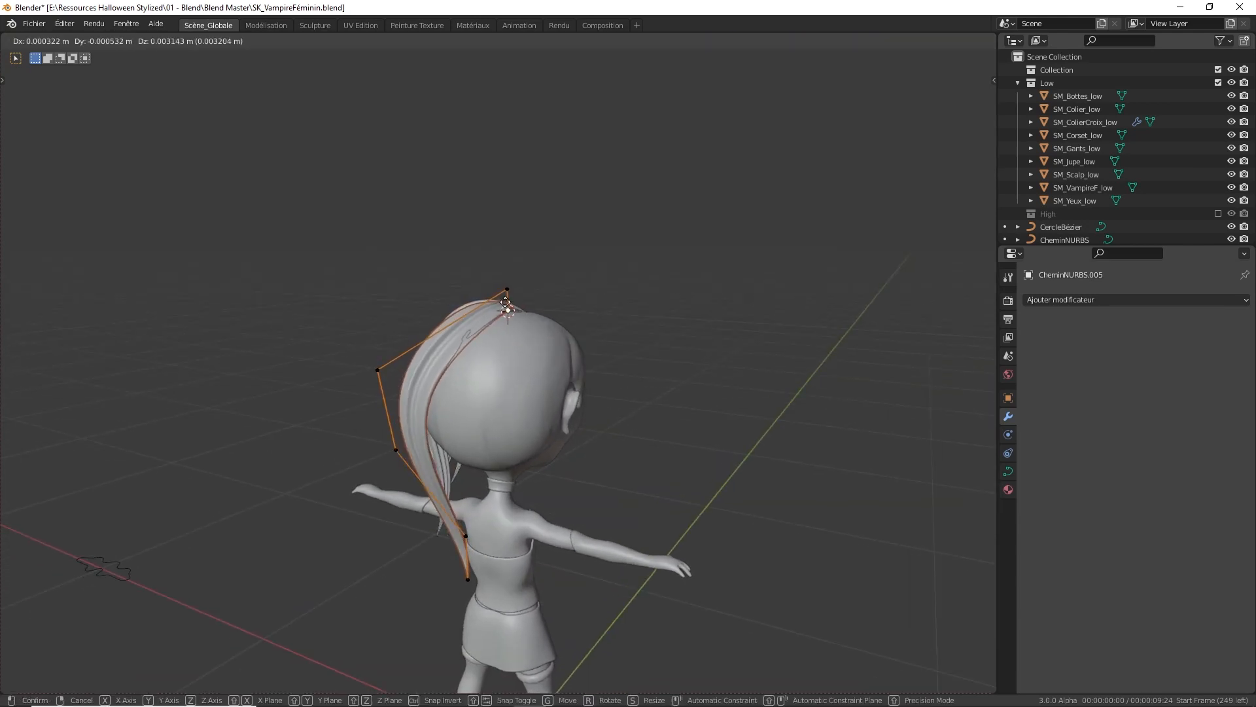
key("z")
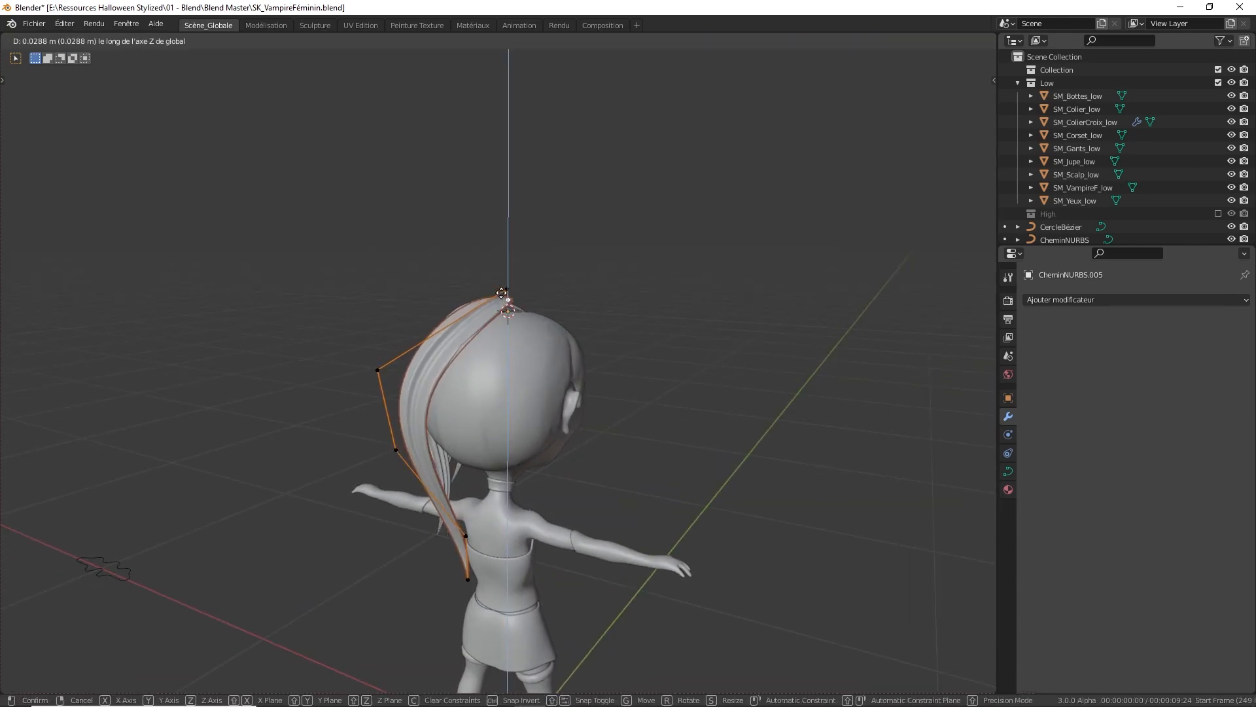
right_click(502, 294)
Nudge the strand's control point at the crown slightly upward and sideways, and return to Object Mode
middle_click_drag(507, 301, 513, 415)
left_click(495, 292)
key("g")
left_click(489, 287)
key("Tab")
left_click(500, 329)
left_click(490, 340)
left_click(494, 364)
left_click(491, 365)
left_click(527, 414)
left_click(521, 428)
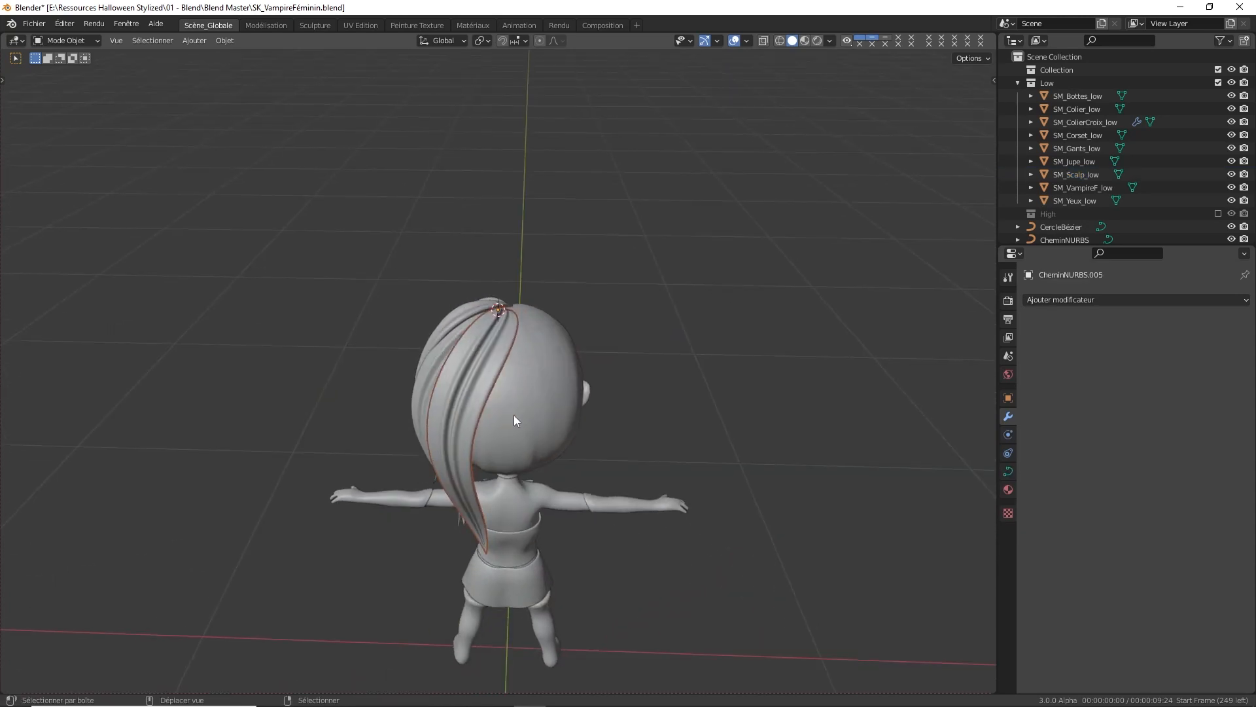
Duplicate this back strand and rotate the copy around the global Z axis to cover the centre back, ready for point editing
key("shift+d")
key("r")
key("z")
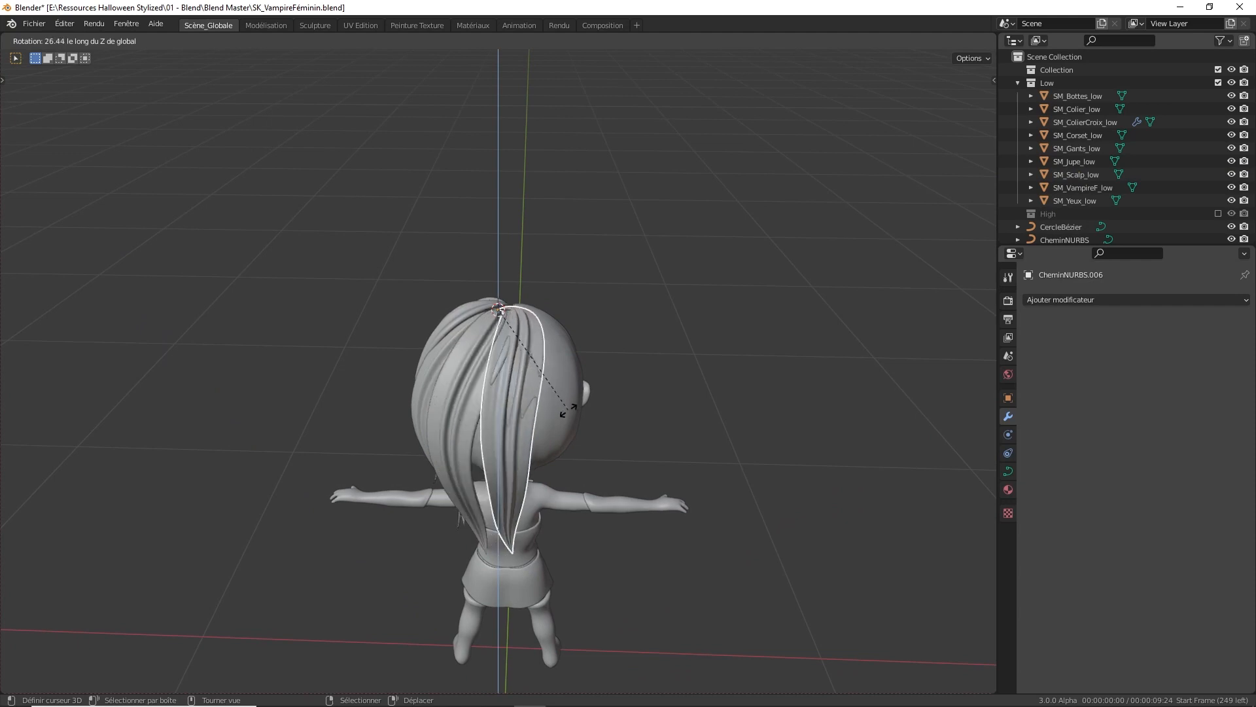
left_click(575, 406)
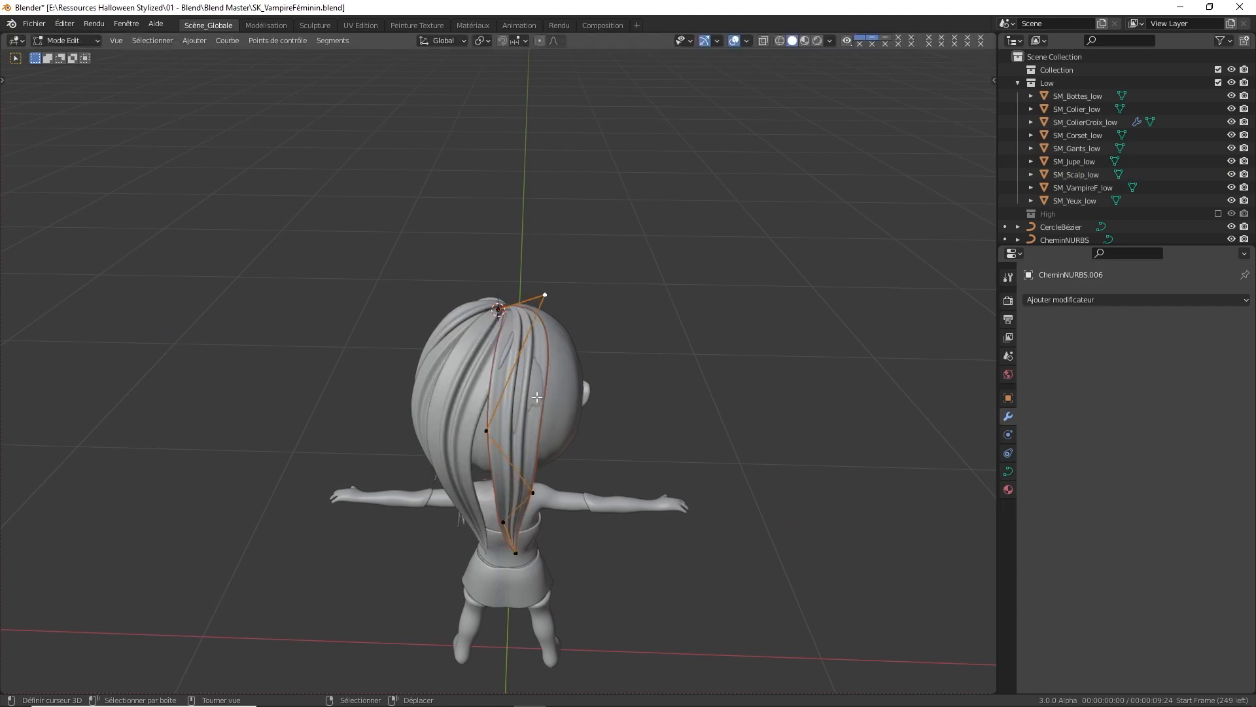
key("Tab")
Shift the new copy's third control point slightly up and outward from the back of the head
middle_click_drag(537, 397, 413, 384)
middle_click_drag(491, 393, 452, 387)
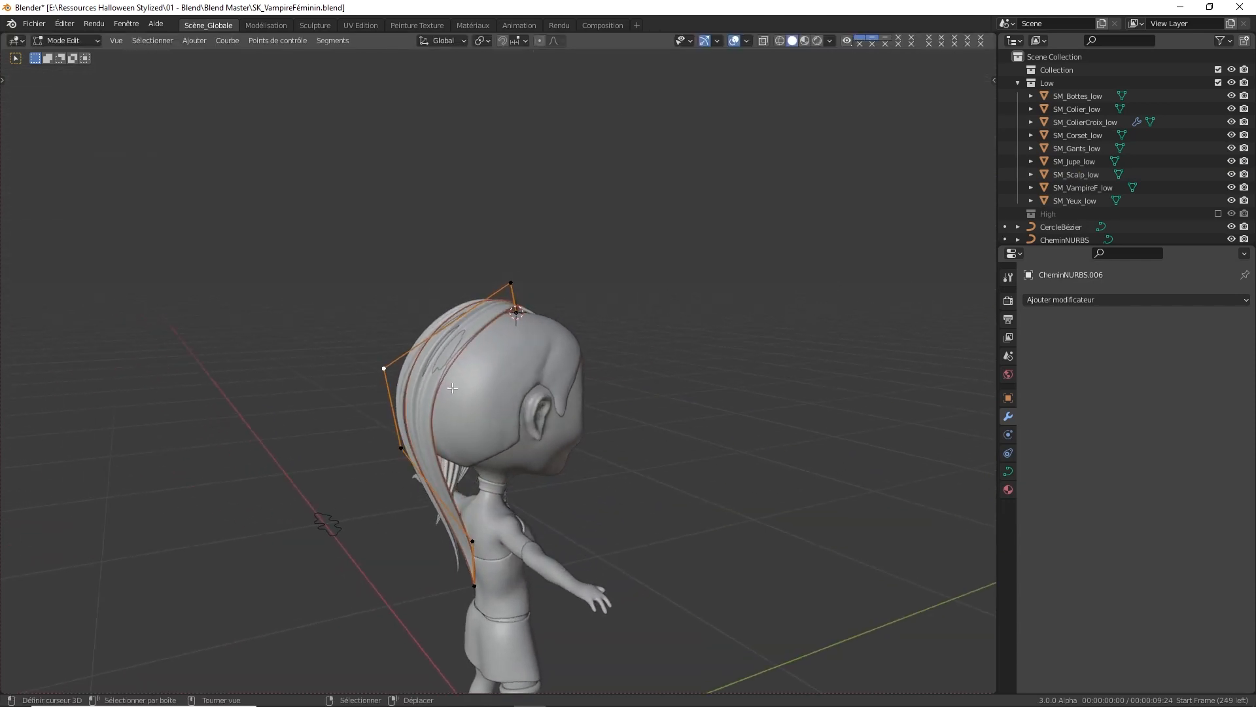
key("g")
left_click(450, 388)
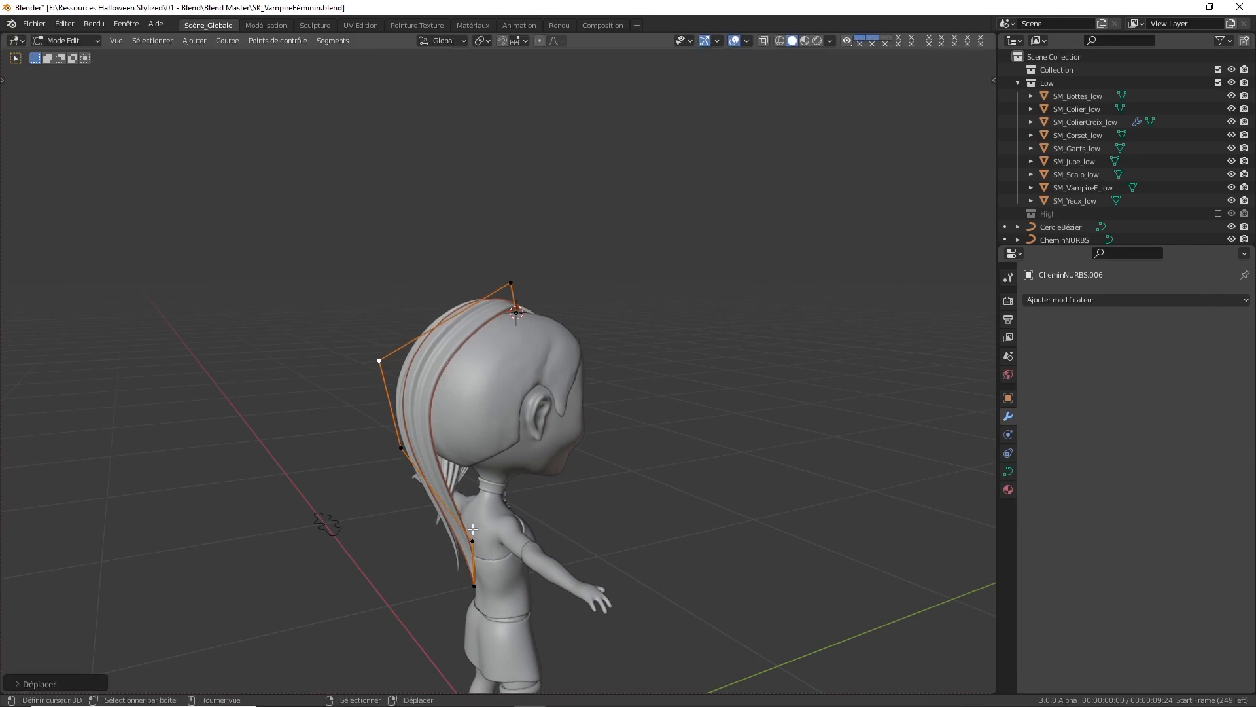
Lower the new strand's fifth control point and extend its tip down to the waist
left_click(473, 530)
middle_click_drag(473, 530, 525, 579)
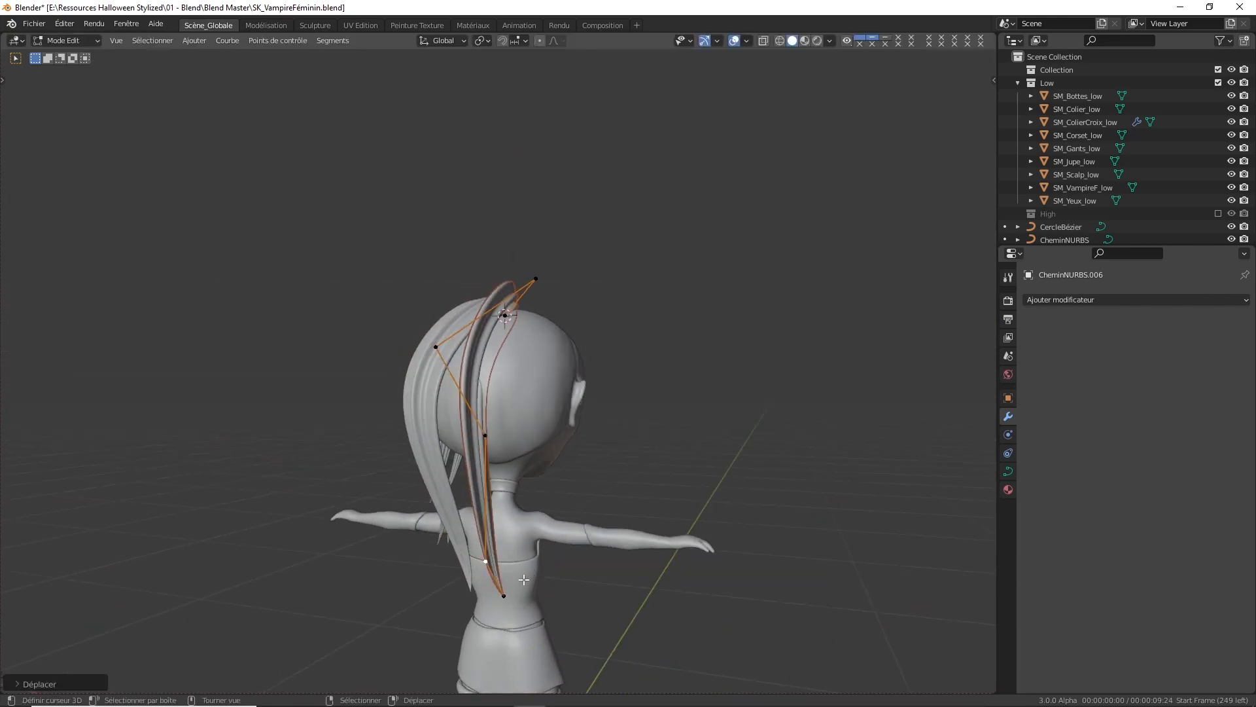
key("g")
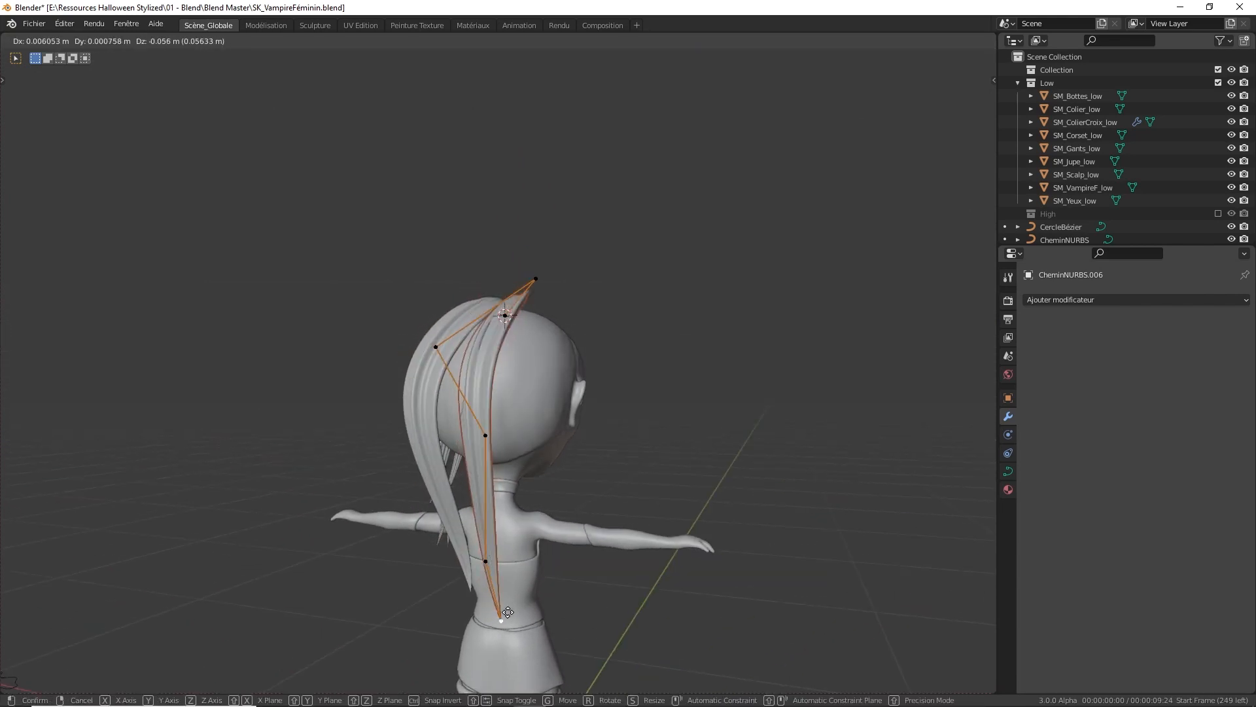
left_click(512, 614)
Raise the fifth control point back toward the nape and shift the tip sideways toward the neighbouring strands
key("g")
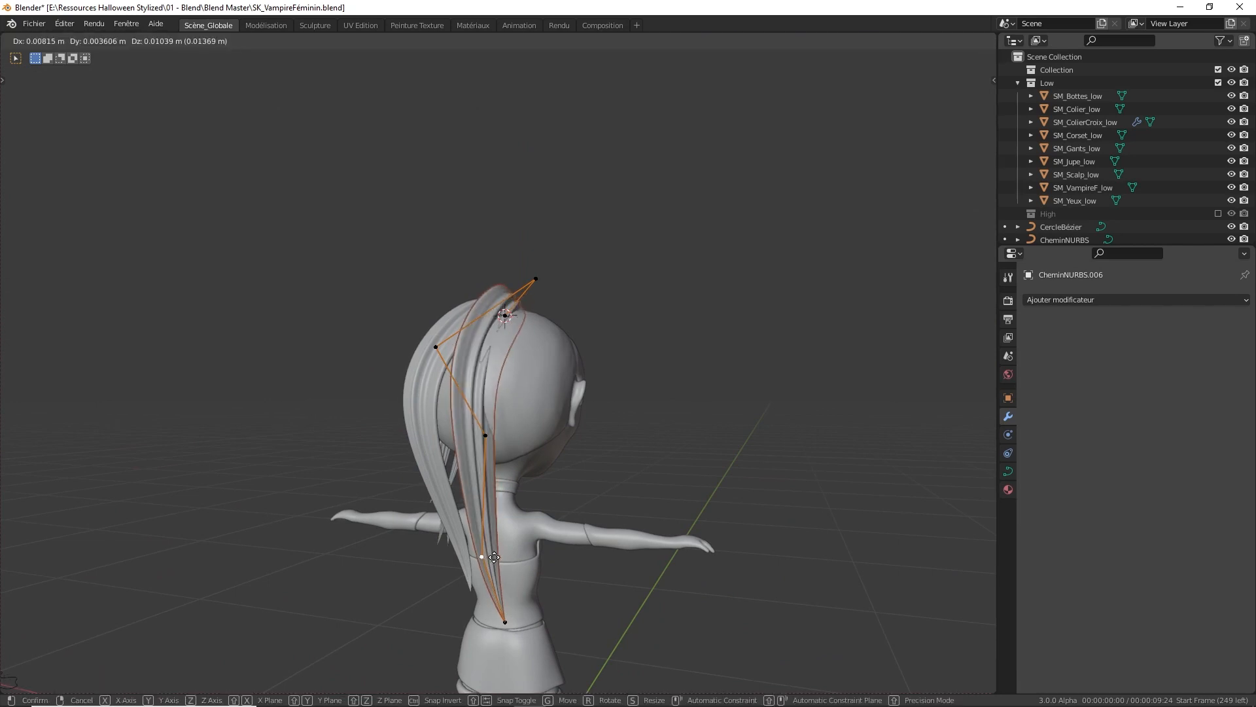
left_click(502, 528)
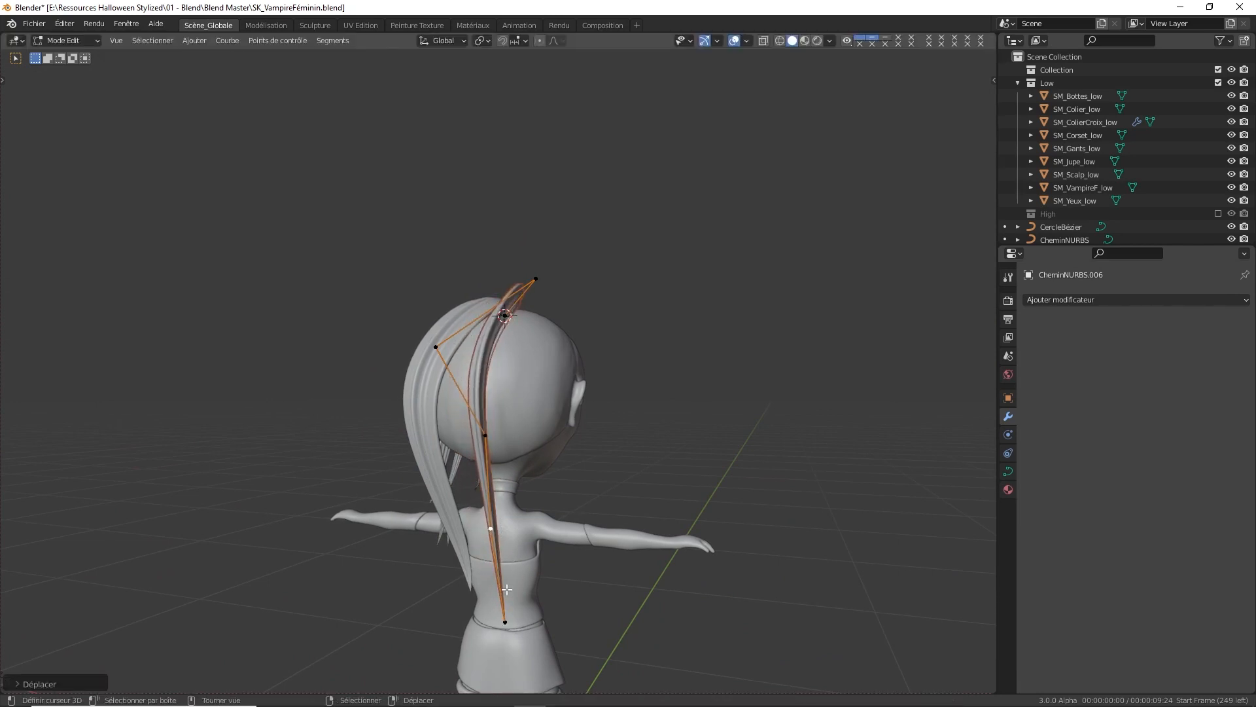
left_click(506, 620)
key("g")
left_click(473, 618)
middle_click_drag(504, 586, 558, 579)
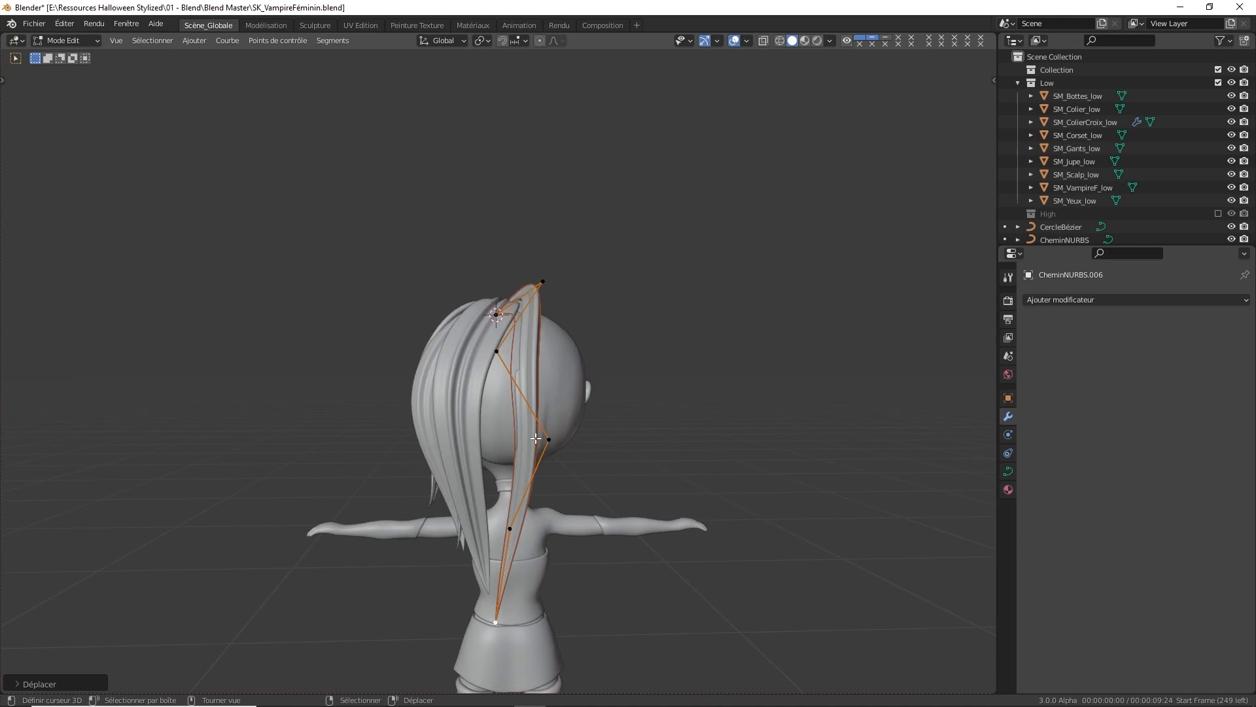
right_click(540, 438)
key("g")
right_click(506, 439)
Move the fifth control point sideways over the neighbouring strands and shift the tip back toward the middle of the waist
left_click(513, 517)
key("g")
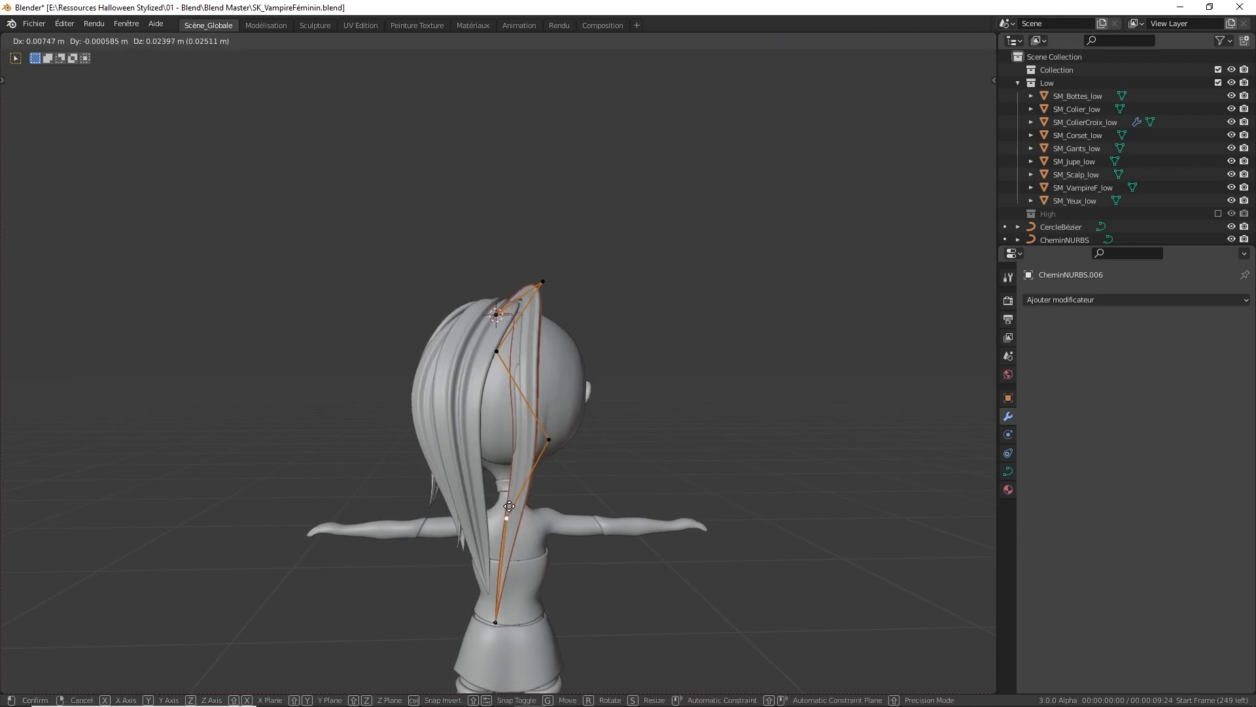
left_click(472, 503)
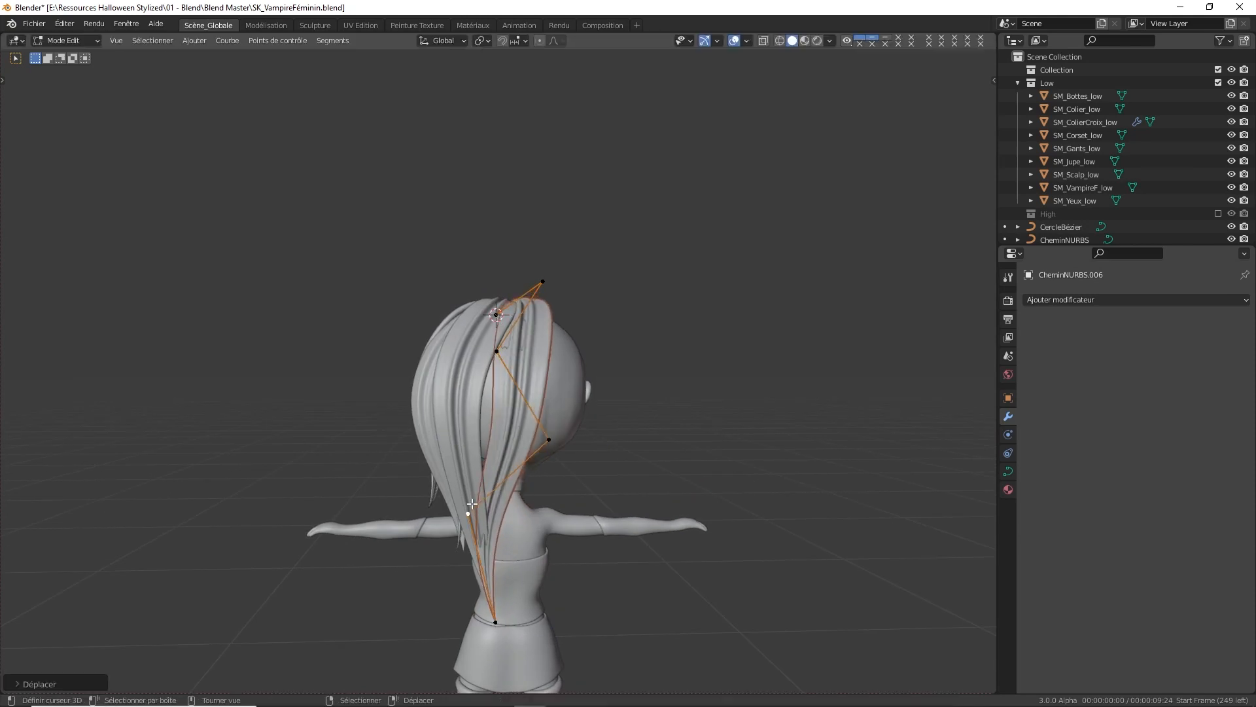
left_click(494, 619)
key("g")
left_click(513, 622)
Move the fourth control point inward and up, and shift the third one toward the bare side of the head
right_click(547, 441)
key("g")
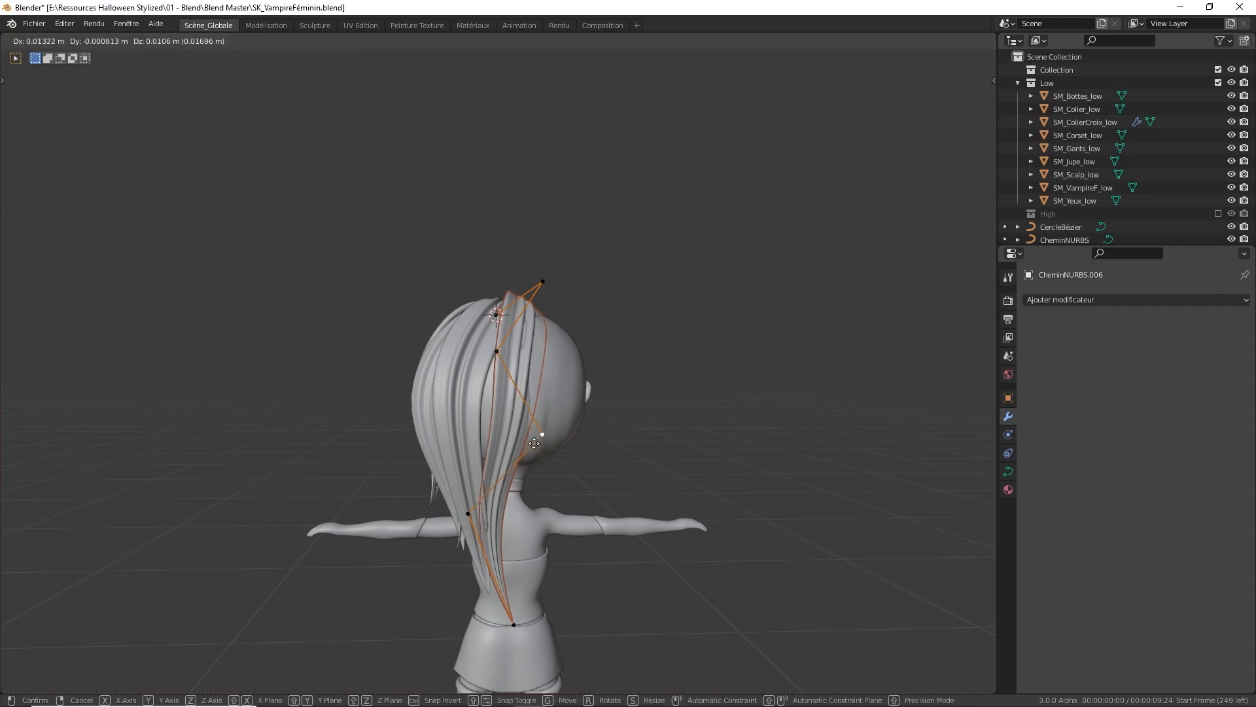
left_click(528, 429)
right_click(495, 348)
key("g")
left_click(514, 345)
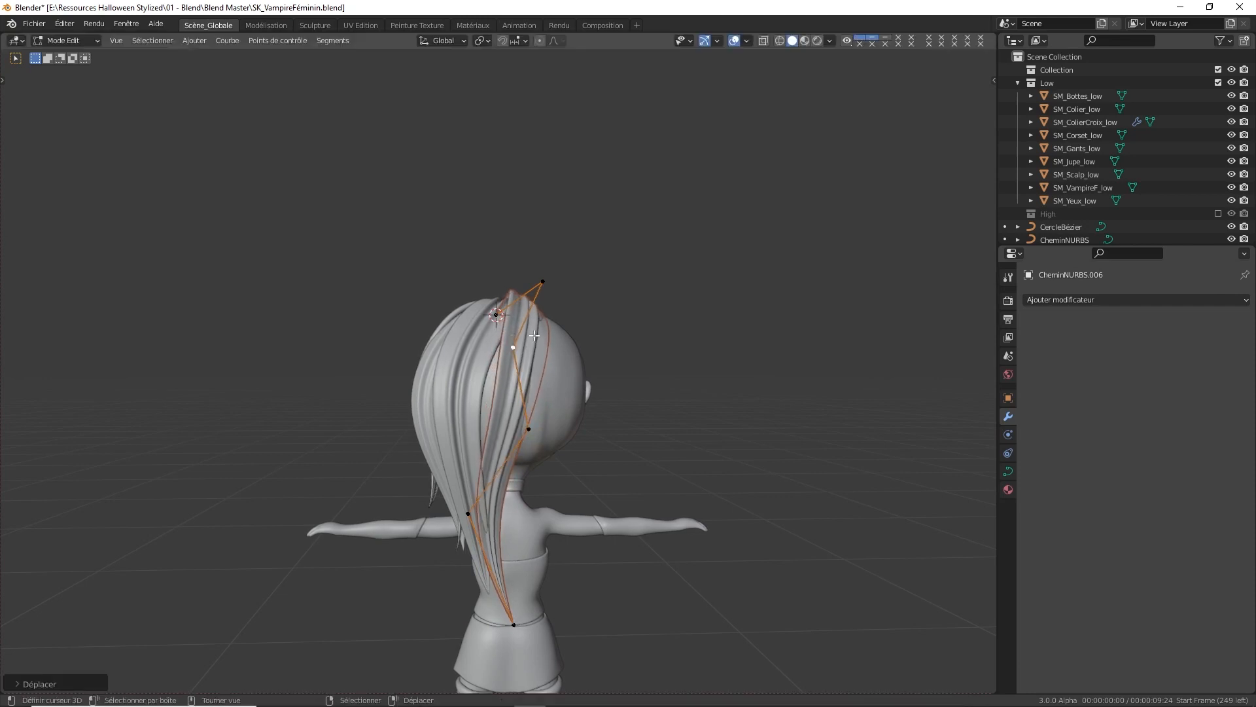
Shift the strand's fifth control point inward toward the back, and nudge the fourth and third ones slightly outward from the scalp
middle_click_drag(514, 344, 490, 514)
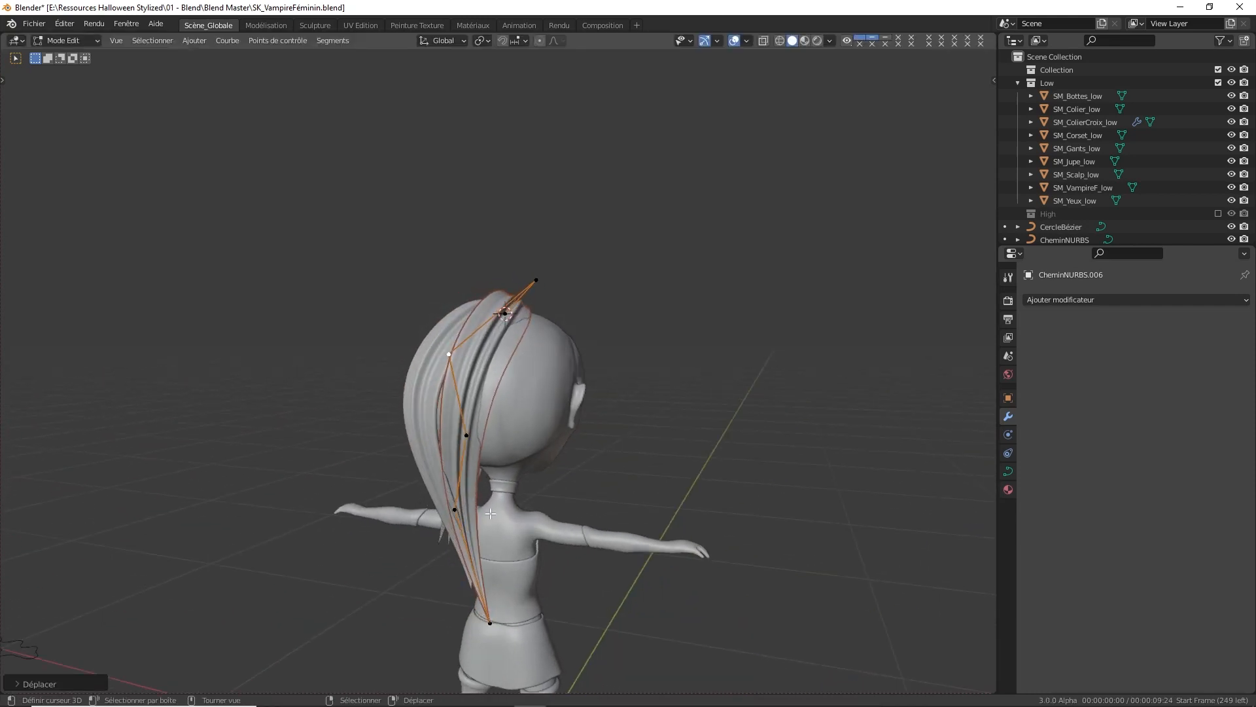
key("g")
left_click(473, 517)
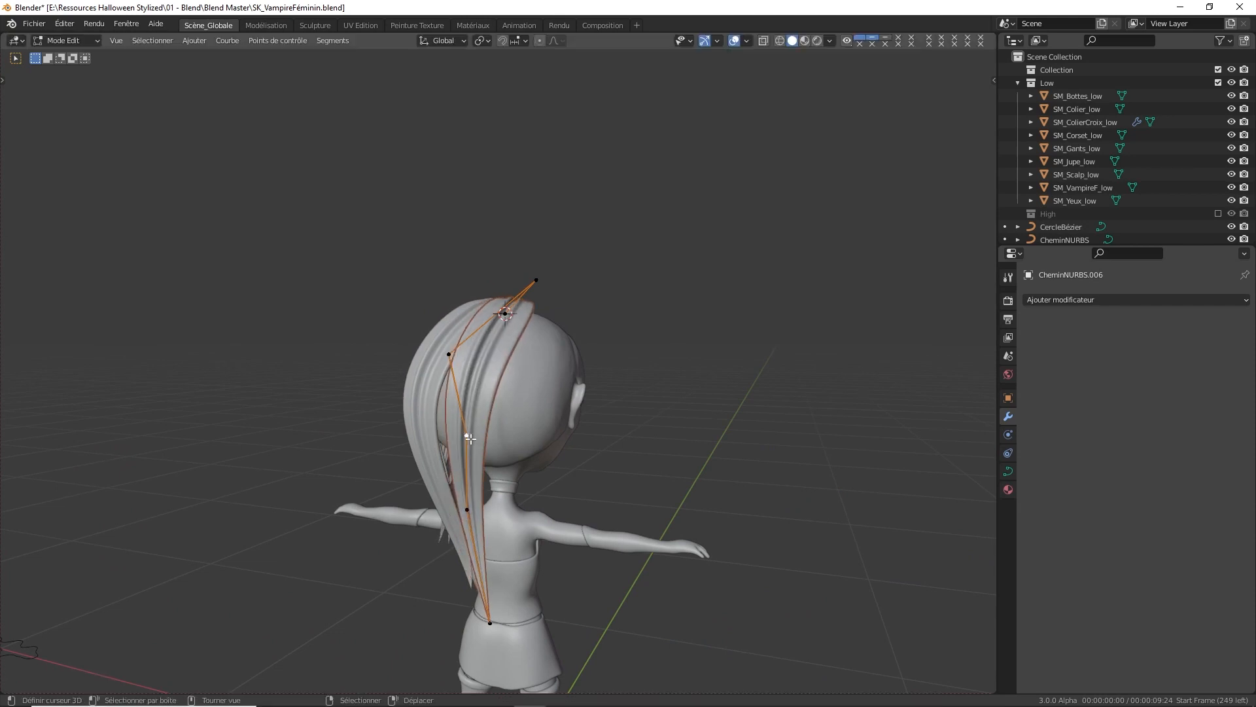
left_click(449, 354)
key("g")
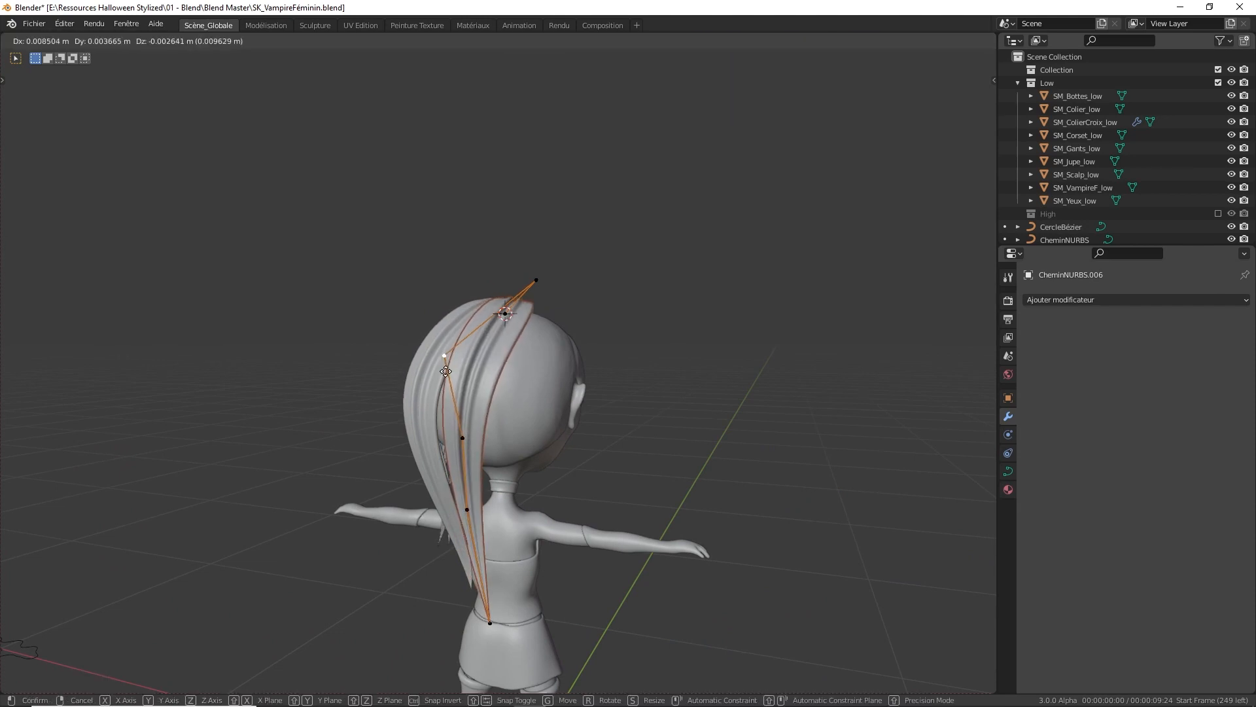
left_click(447, 368)
middle_click_drag(447, 367, 505, 455)
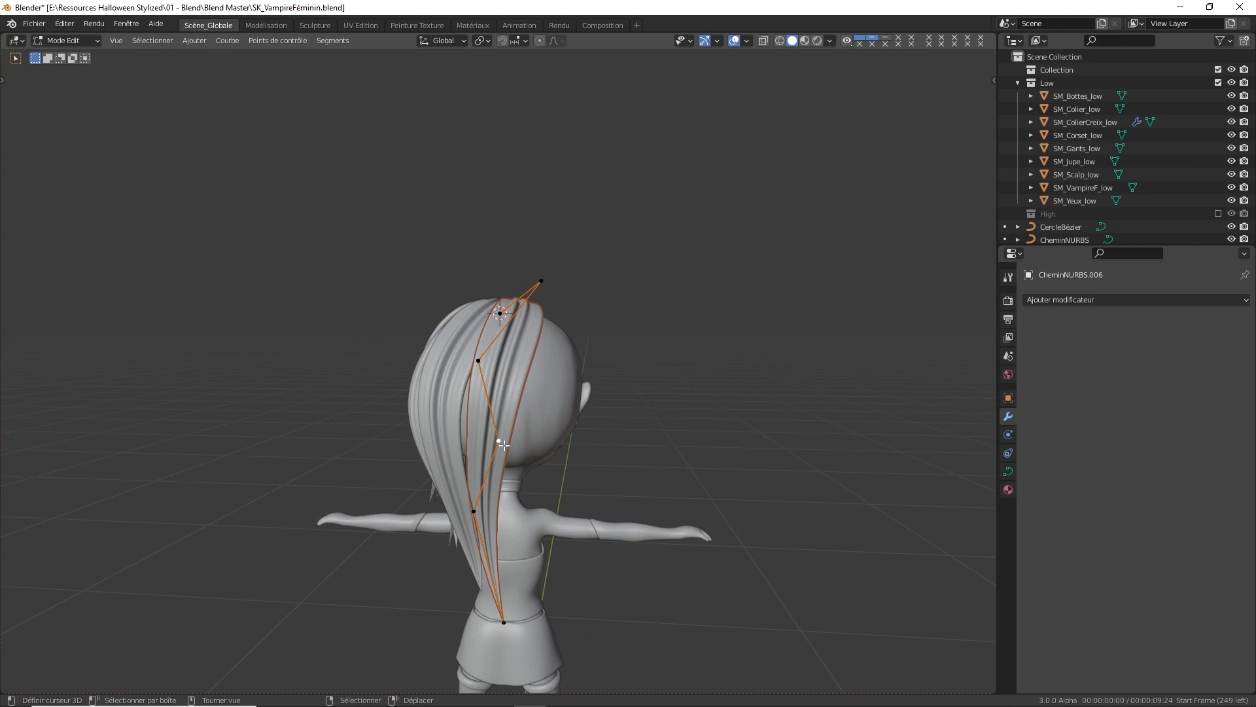
Widen the strand slightly at its fourth control point, and return to Object Mode with nothing selected
key("alt+s")
left_click(513, 443)
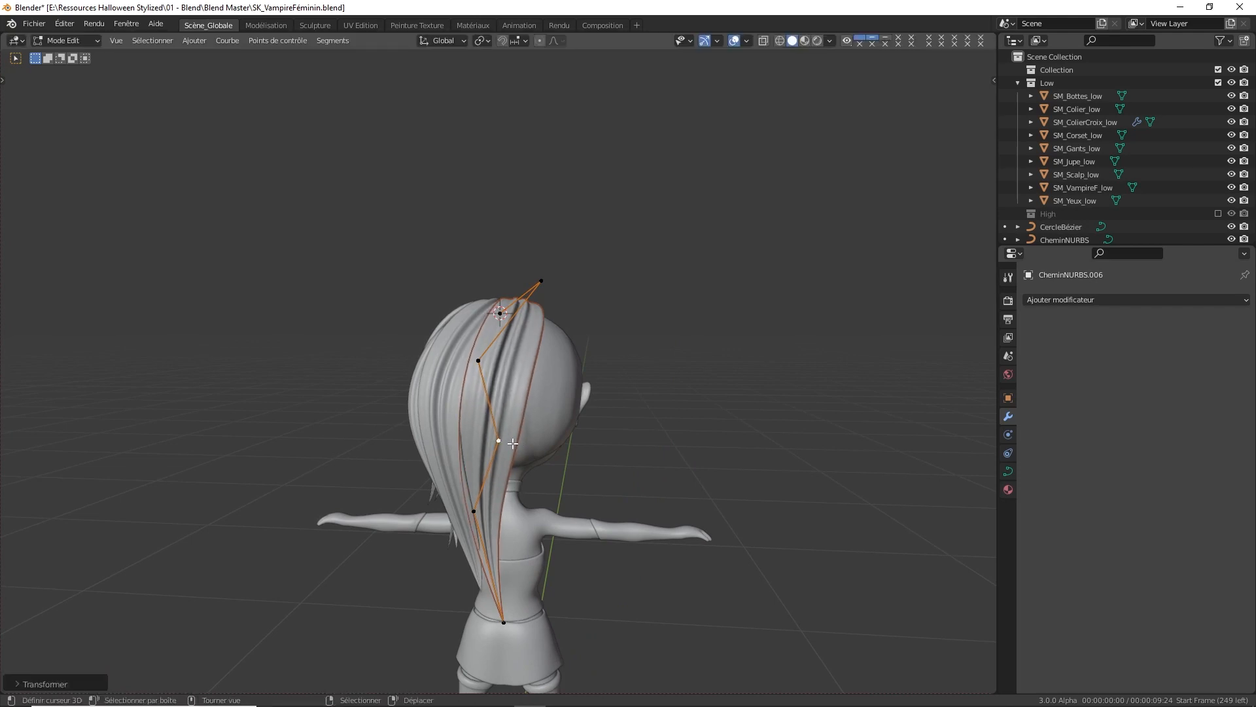
key("Tab")
key("a")
middle_click_drag(516, 391, 528, 442)
left_click(542, 320)
key("super")
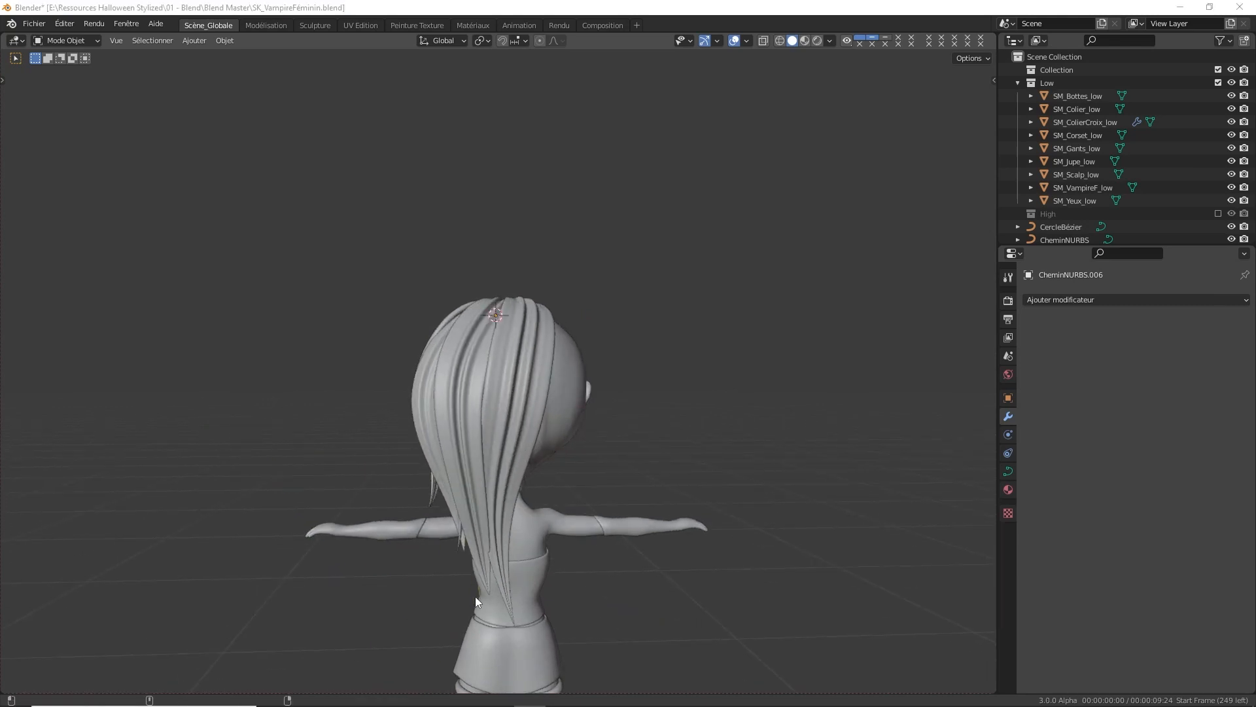
left_click(433, 692)
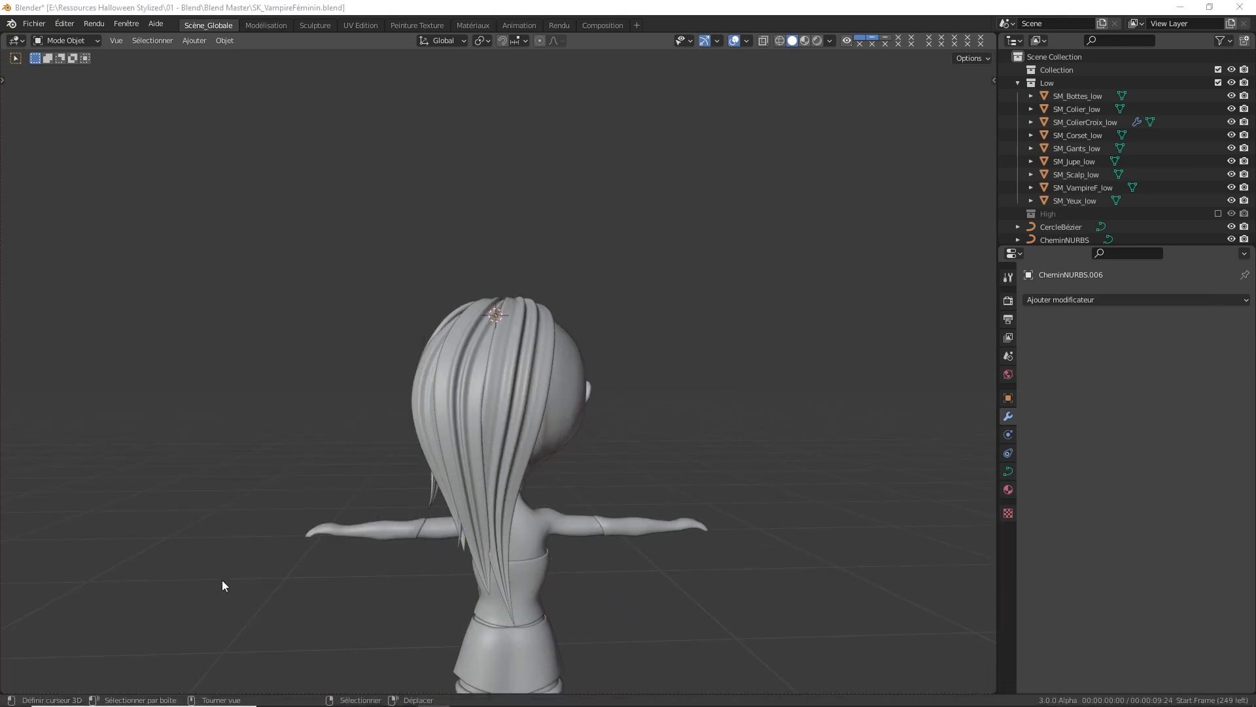
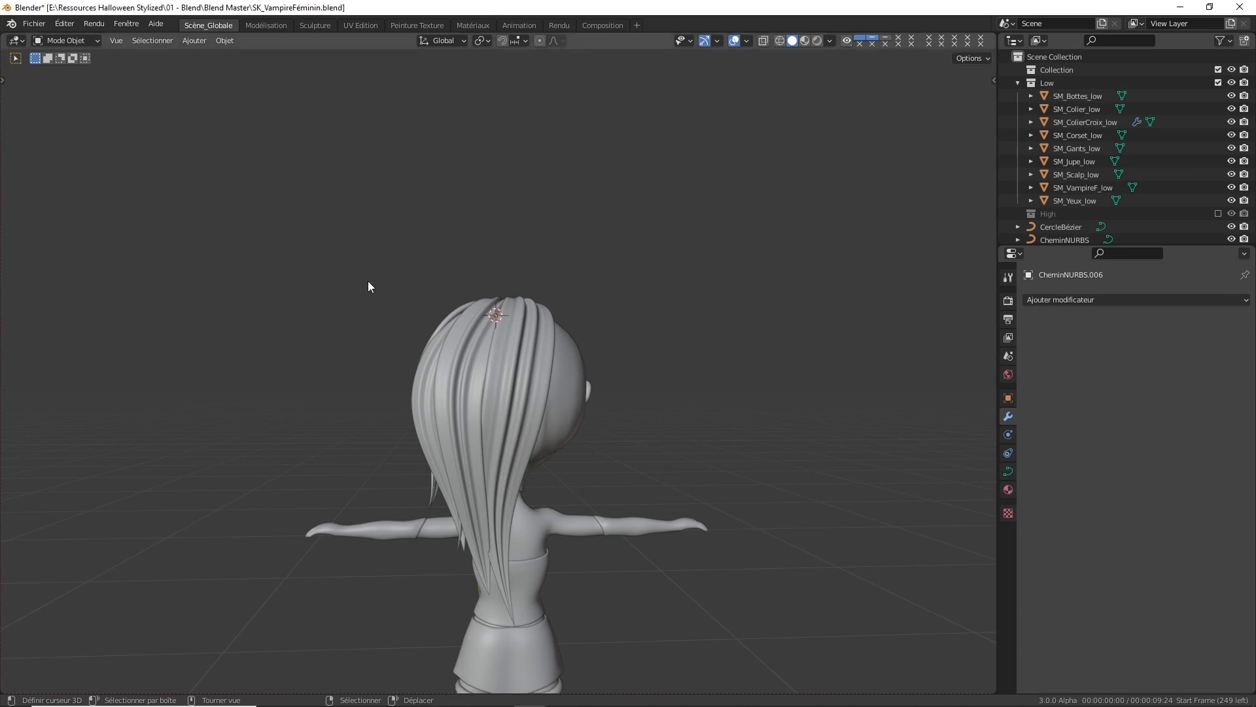
Select the scalp mesh beside the last strand at the back of the head
middle_click_drag(661, 378, 610, 387)
left_click(504, 387)
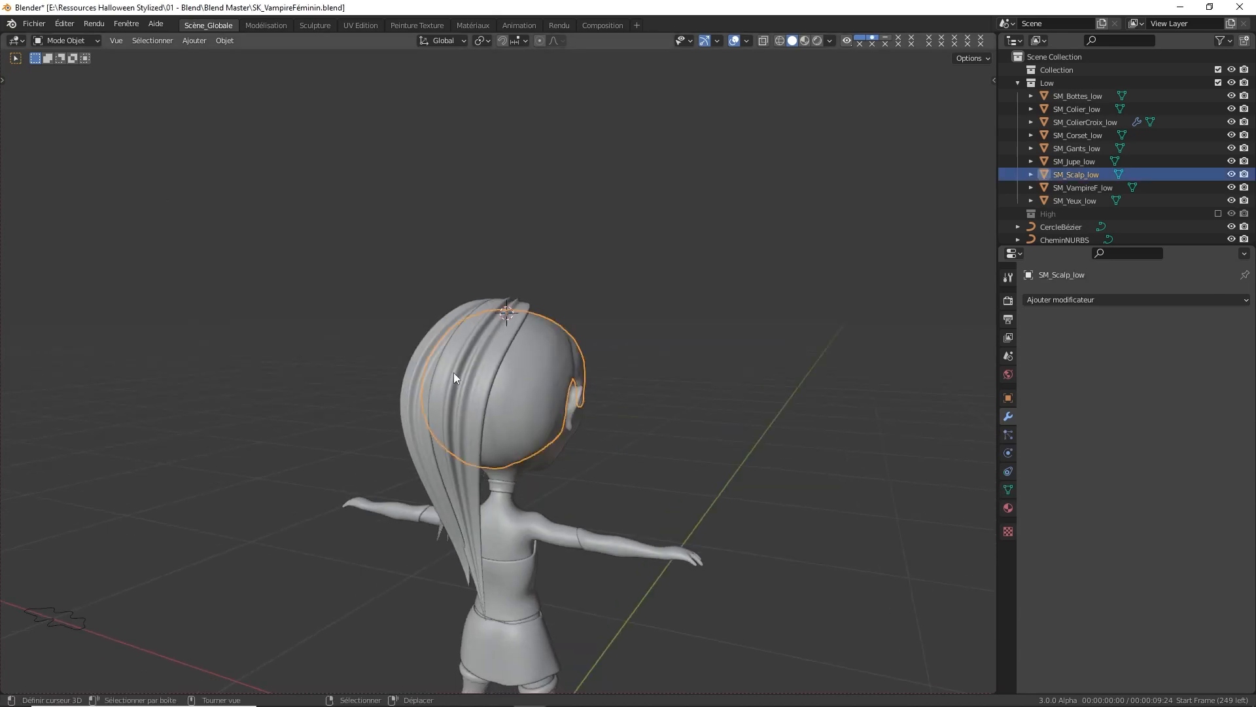
Duplicate the back hair strand and rotate the copy around Z to cover the next bare part of the scalp
middle_click_drag(478, 378, 509, 393)
key("shift+d")
key("r")
key("z")
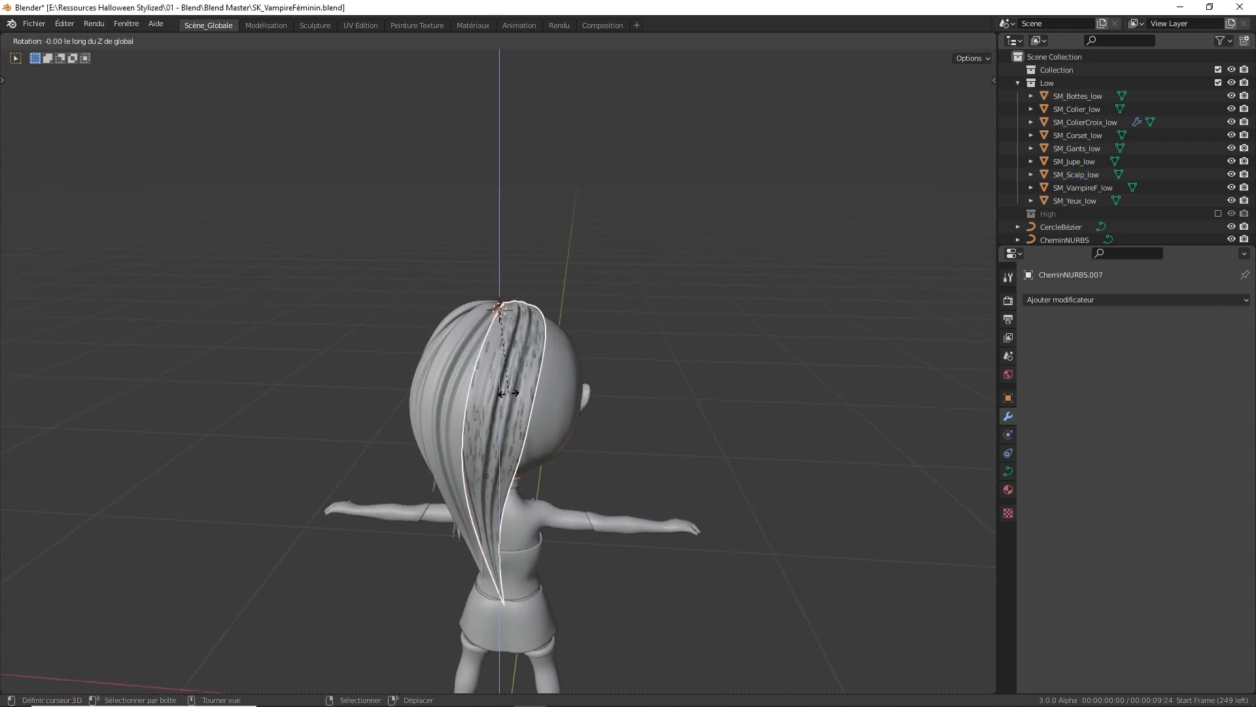
left_click(555, 407)
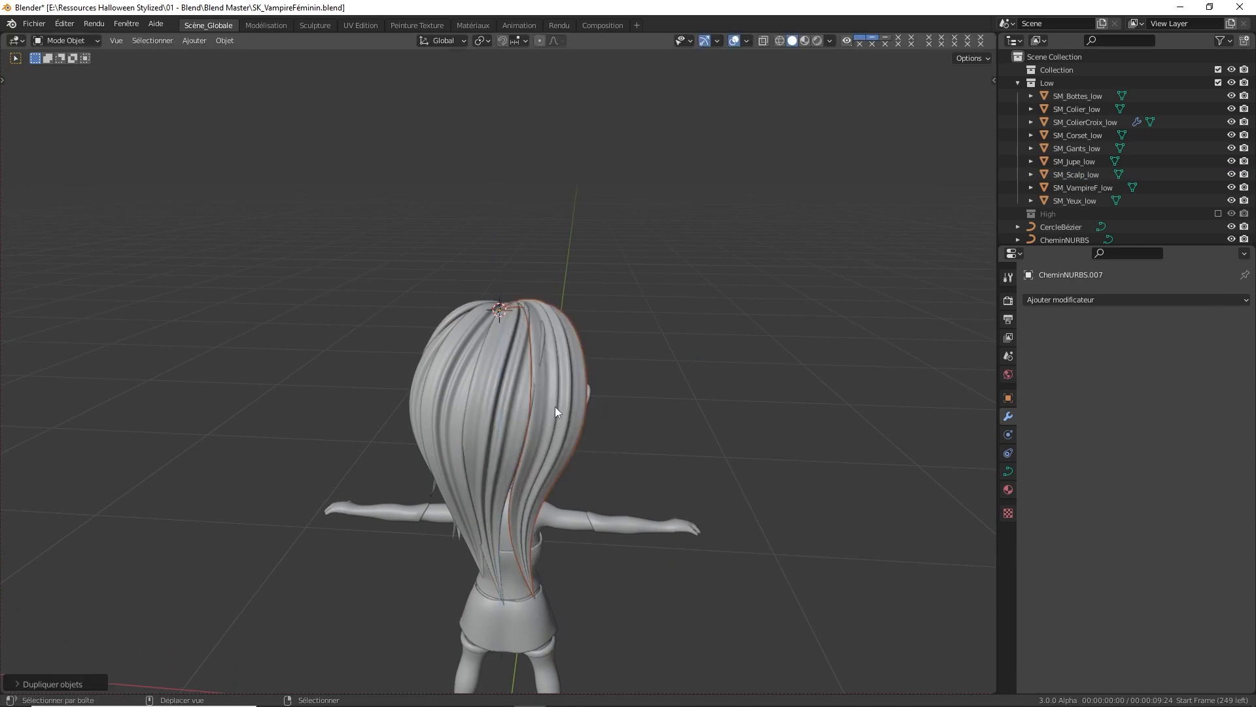
Raise the upper back control point of the new hair strand CheminNURBS.007 along Z
middle_click_drag(554, 406, 511, 406)
key("a")
left_click(520, 340)
key("Tab")
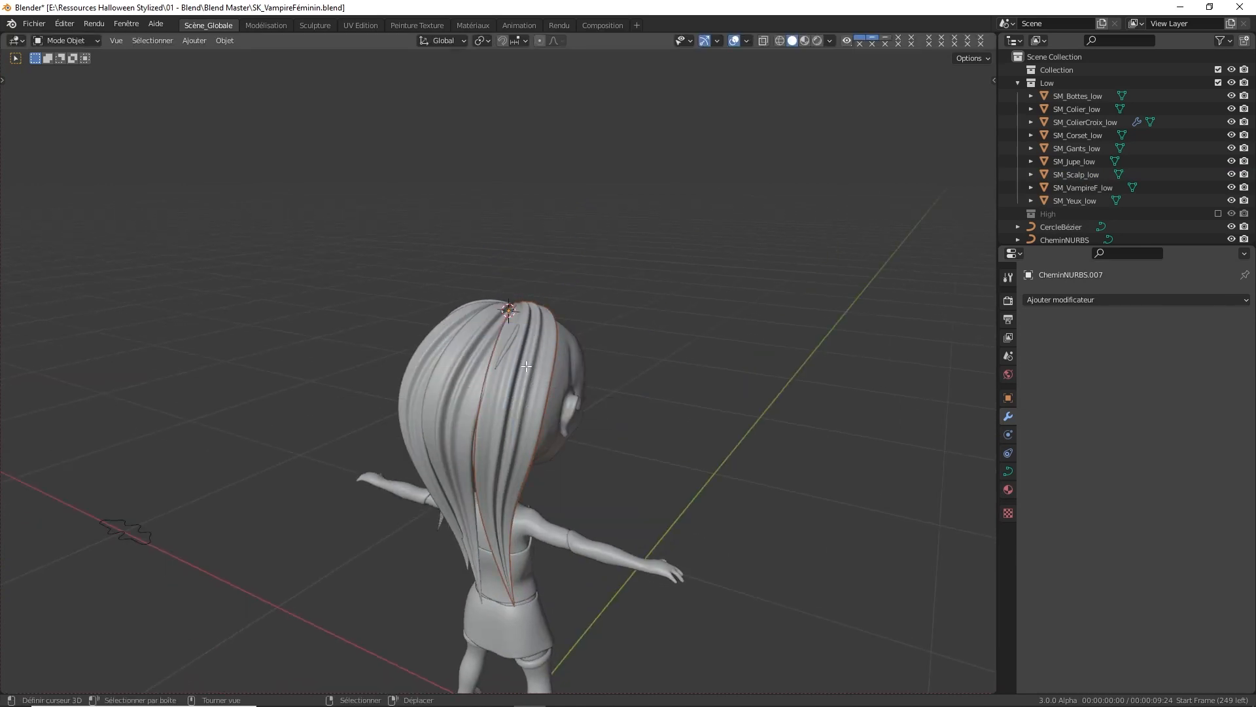
key("Tab")
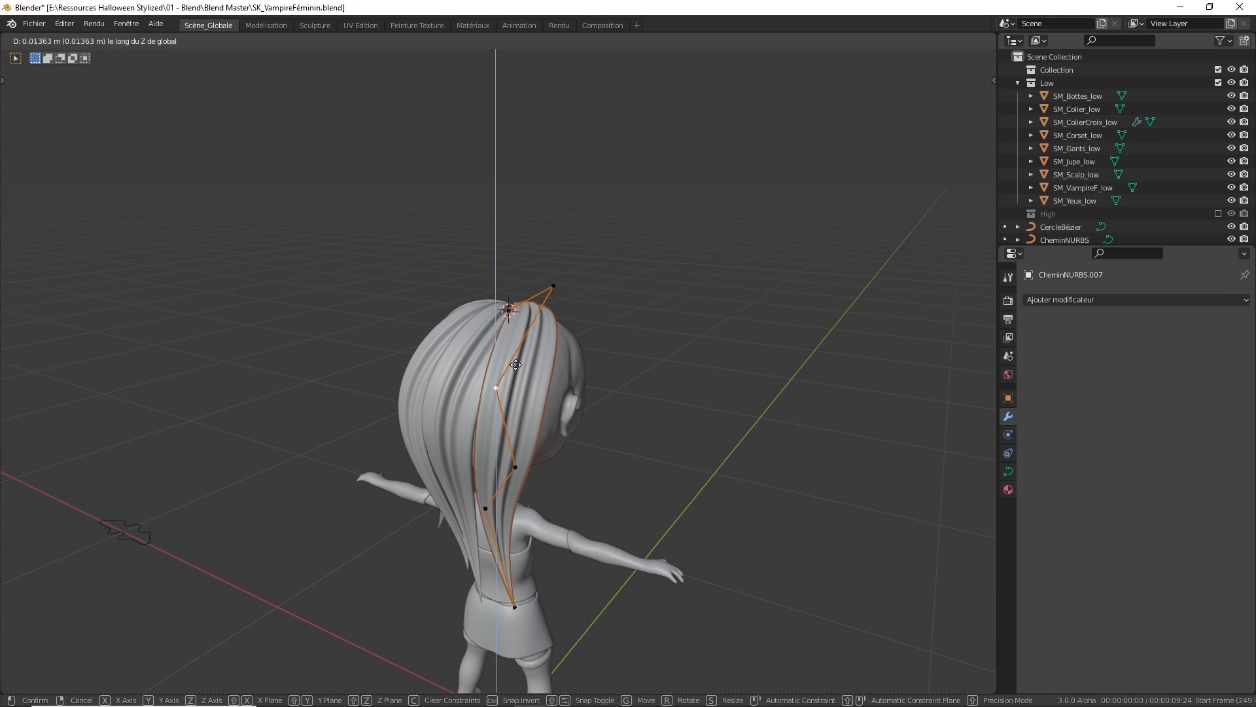
middle_click_drag(517, 371, 488, 379)
left_click(488, 378)
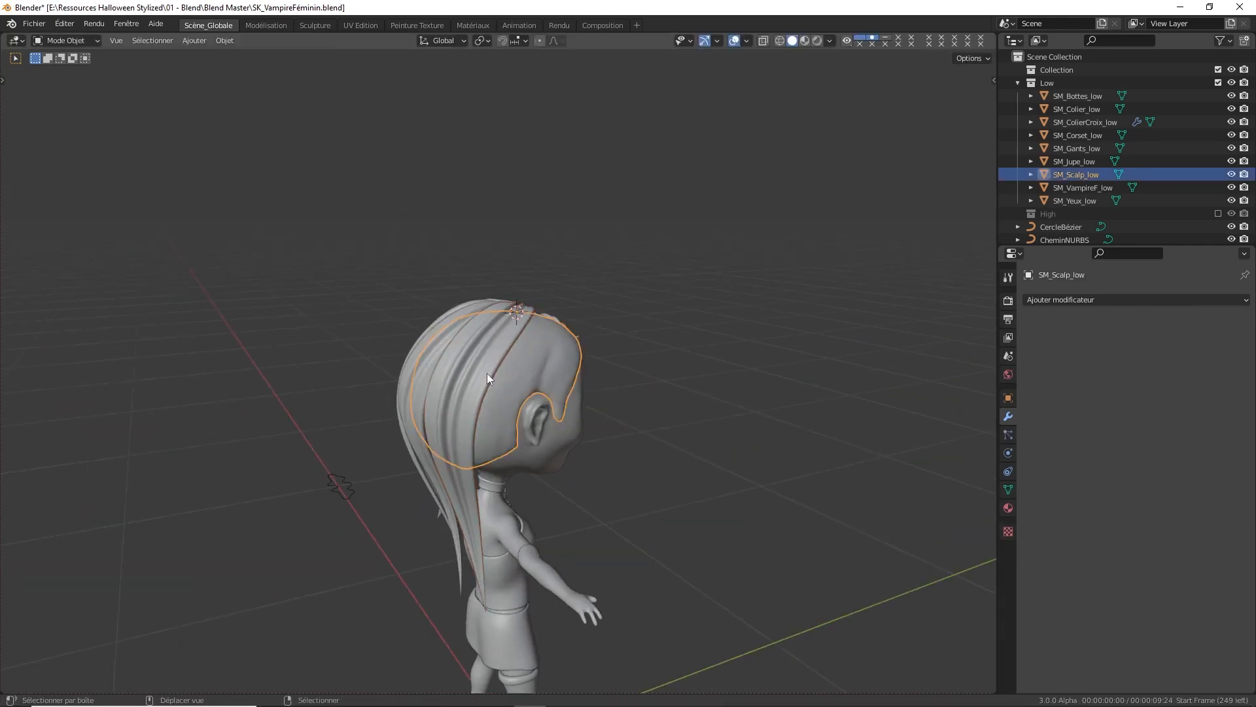
Duplicate the outermost back strand and rotate the copy around Z toward the ear
left_click(484, 371)
key("r")
key("z")
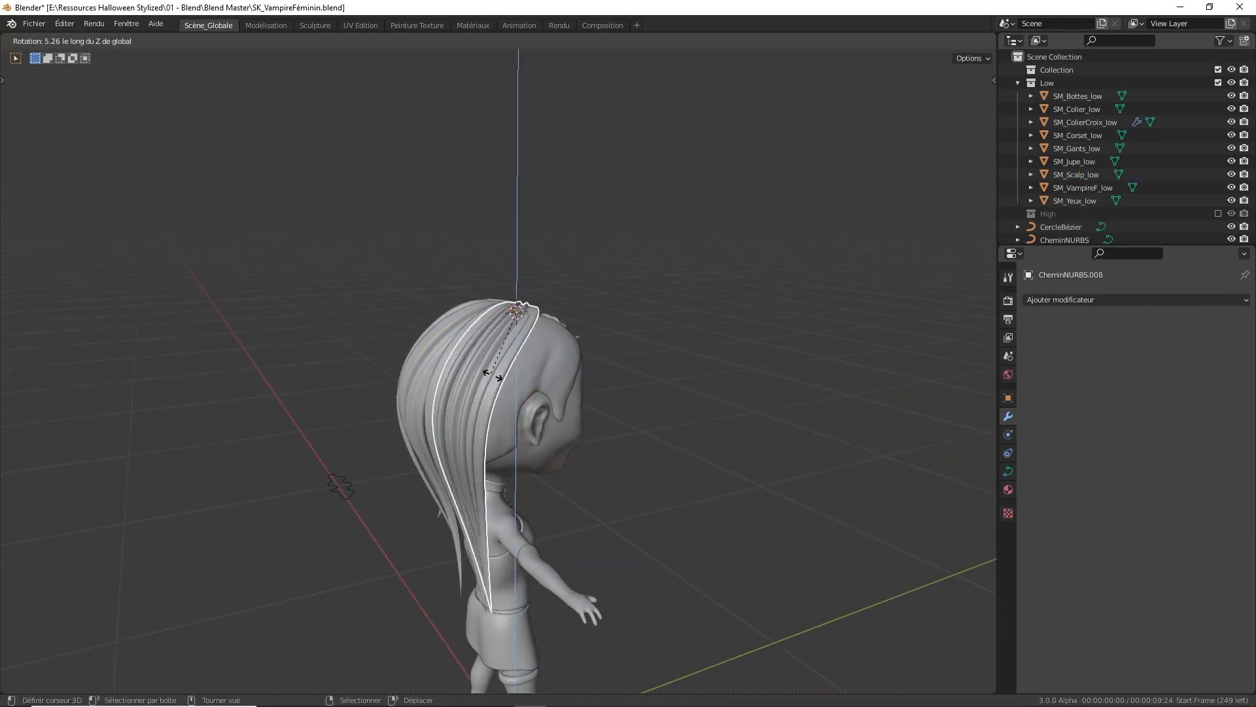
left_click(513, 377)
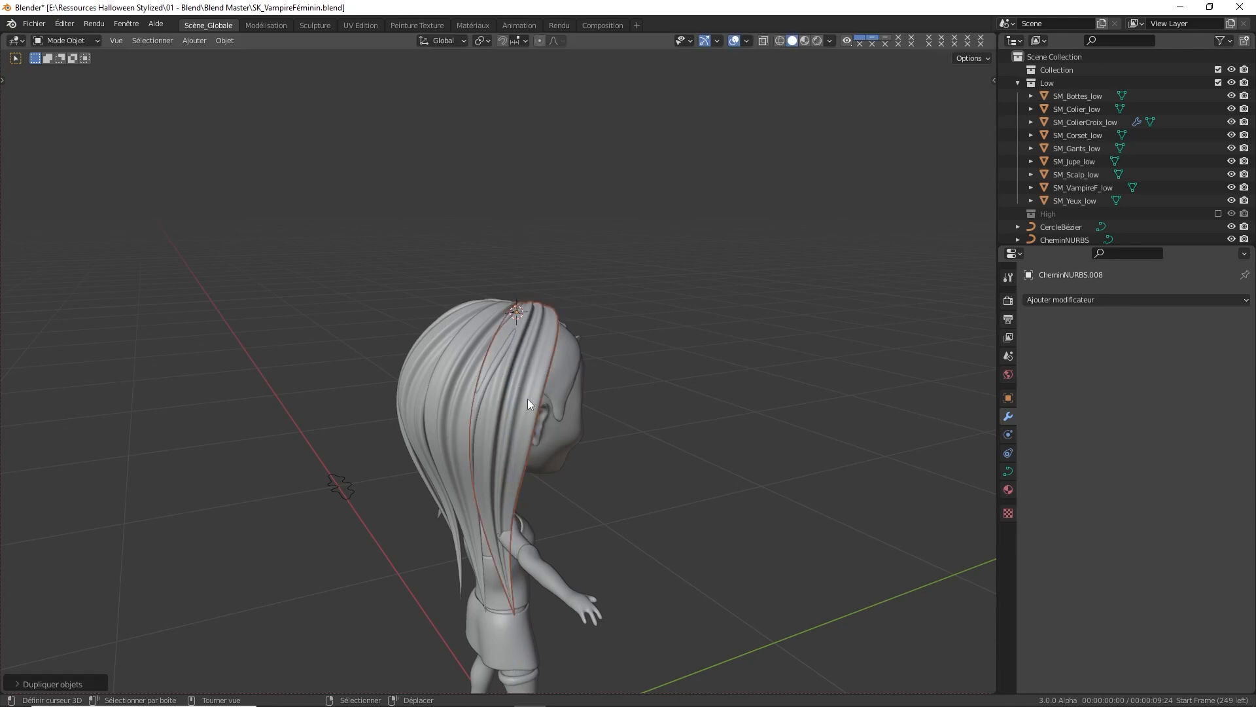
Raise the upper back control point of strand CheminNURBS.008 along Z
key("Tab")
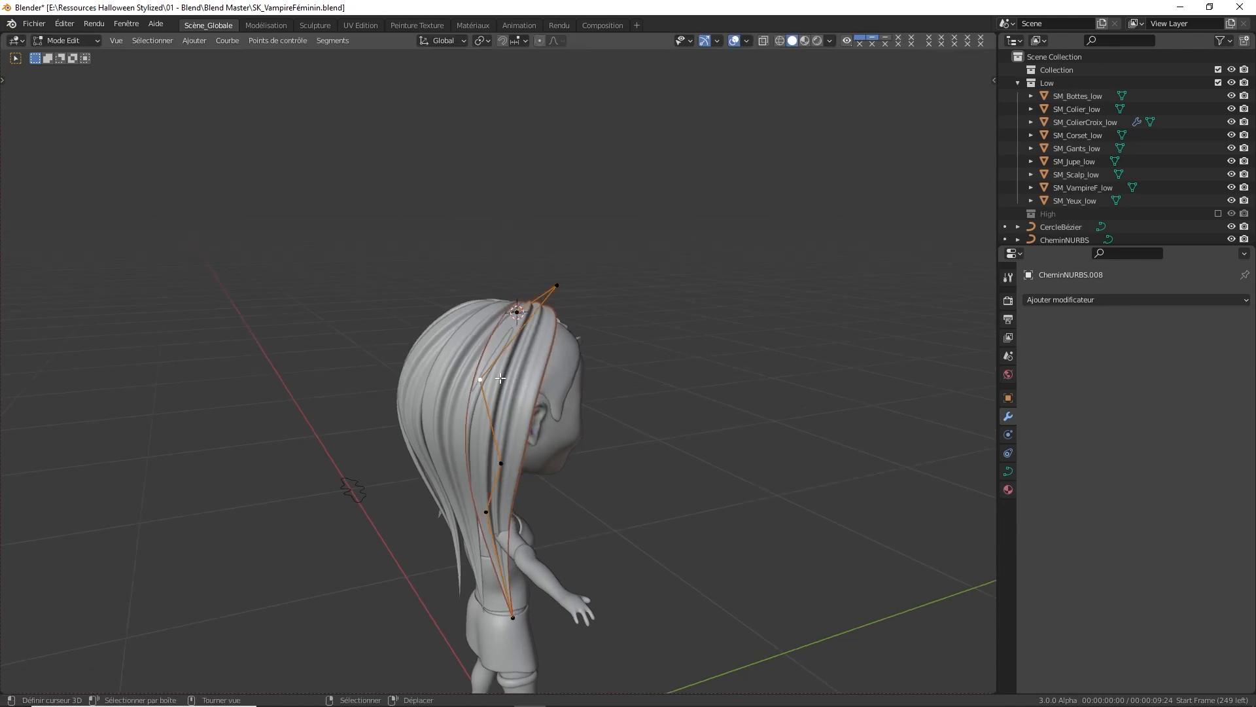
key("g")
key("z")
left_click(500, 369)
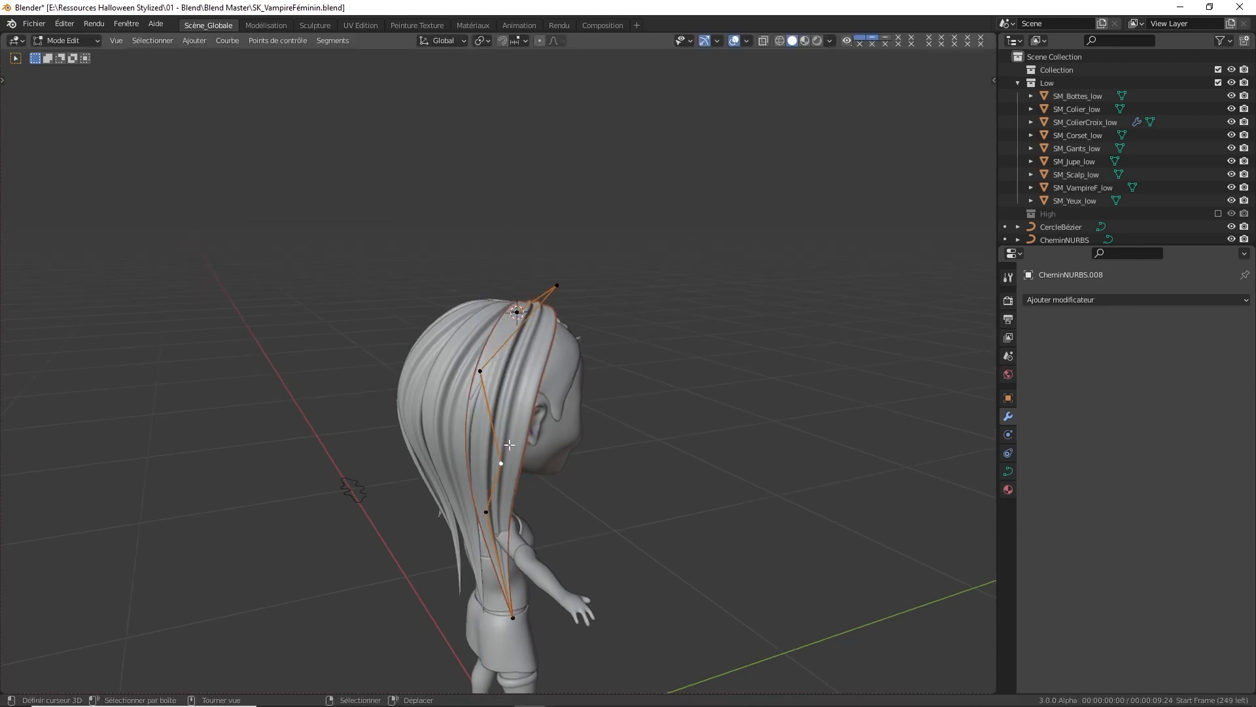
Reposition the control points of the strand at the back of the head to reshape its curve
middle_click_drag(510, 441, 420, 456)
key("f")
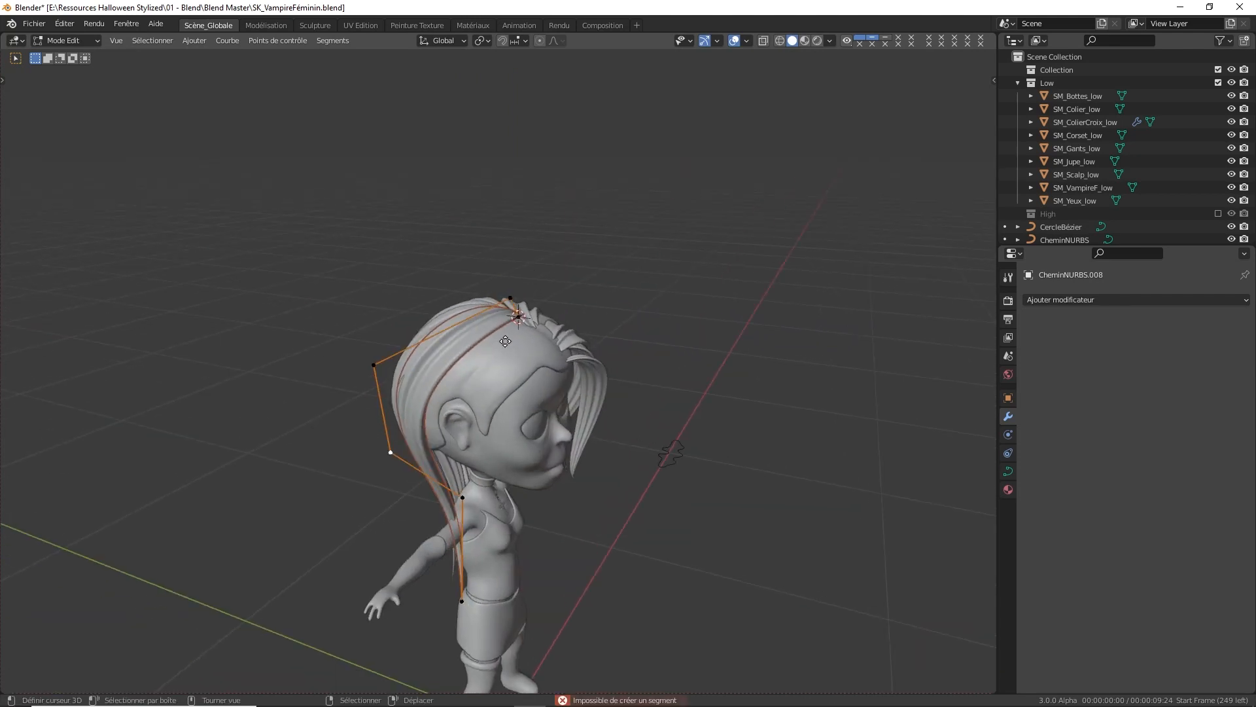
key("g")
left_click(497, 340)
middle_click_drag(497, 340, 520, 510)
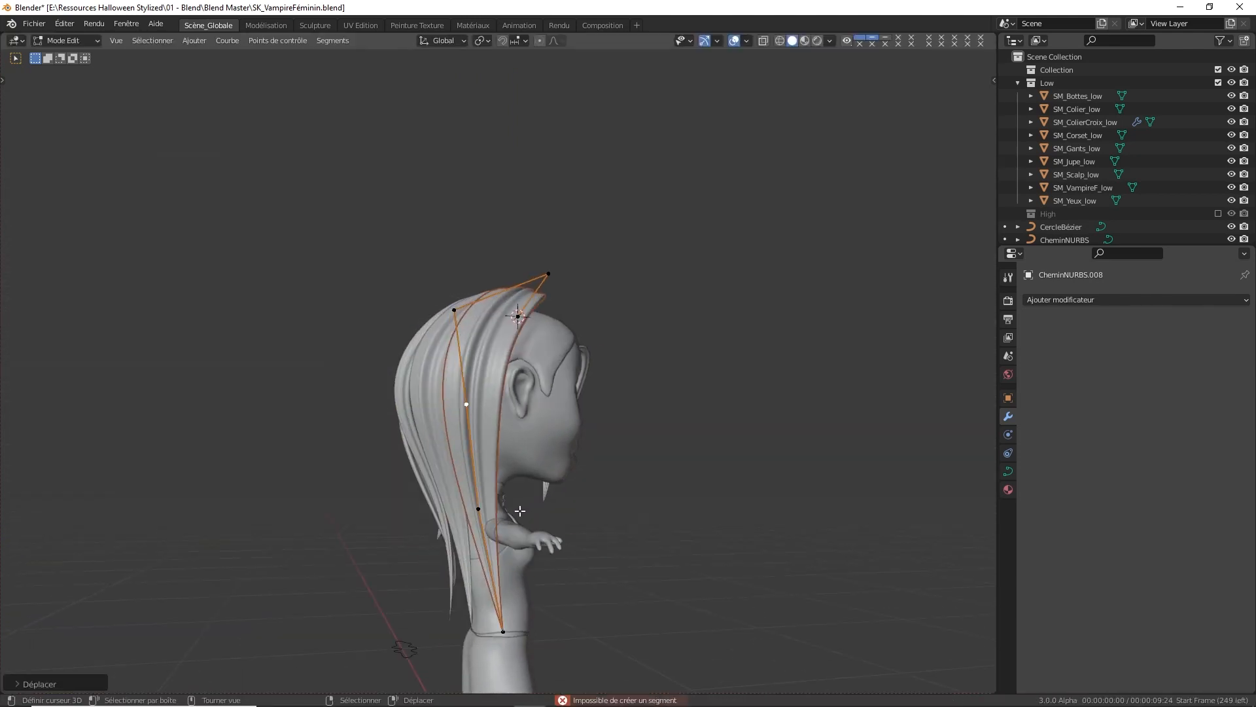
Undo the trial move of the neck-level control point and raise the strand's two lowest control points along Z
left_click_drag(484, 512, 476, 511)
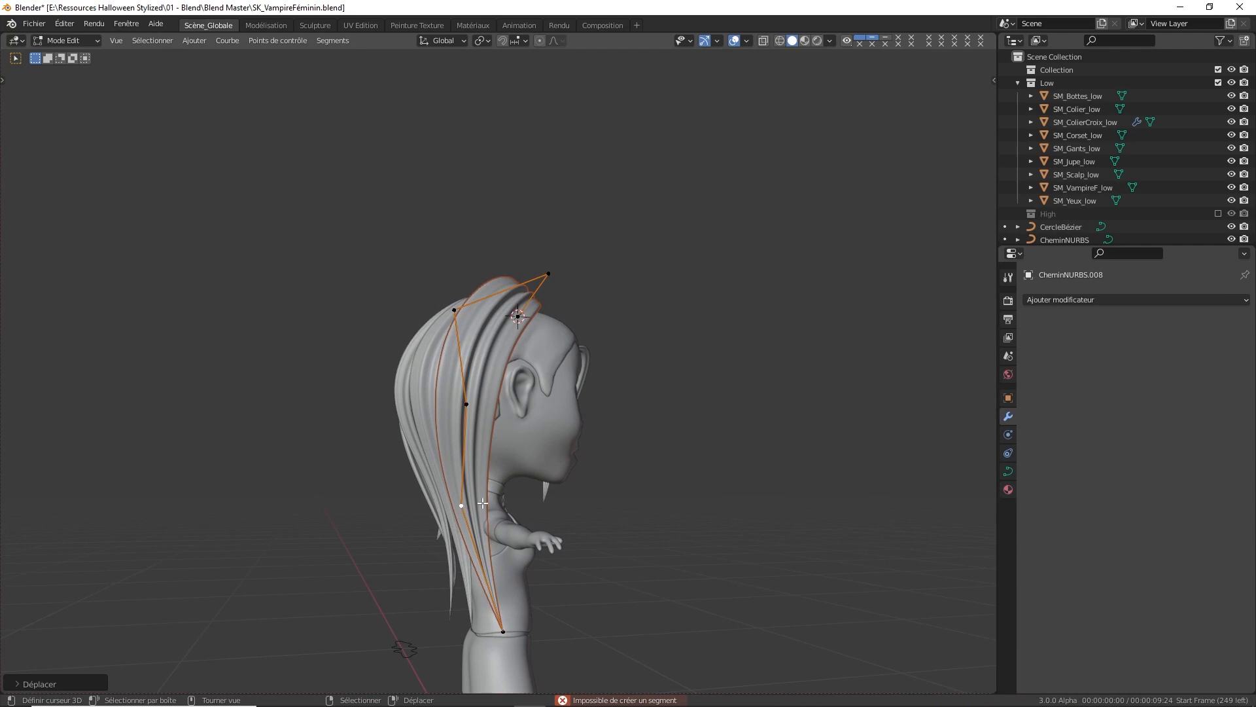
key("ctrl+z")
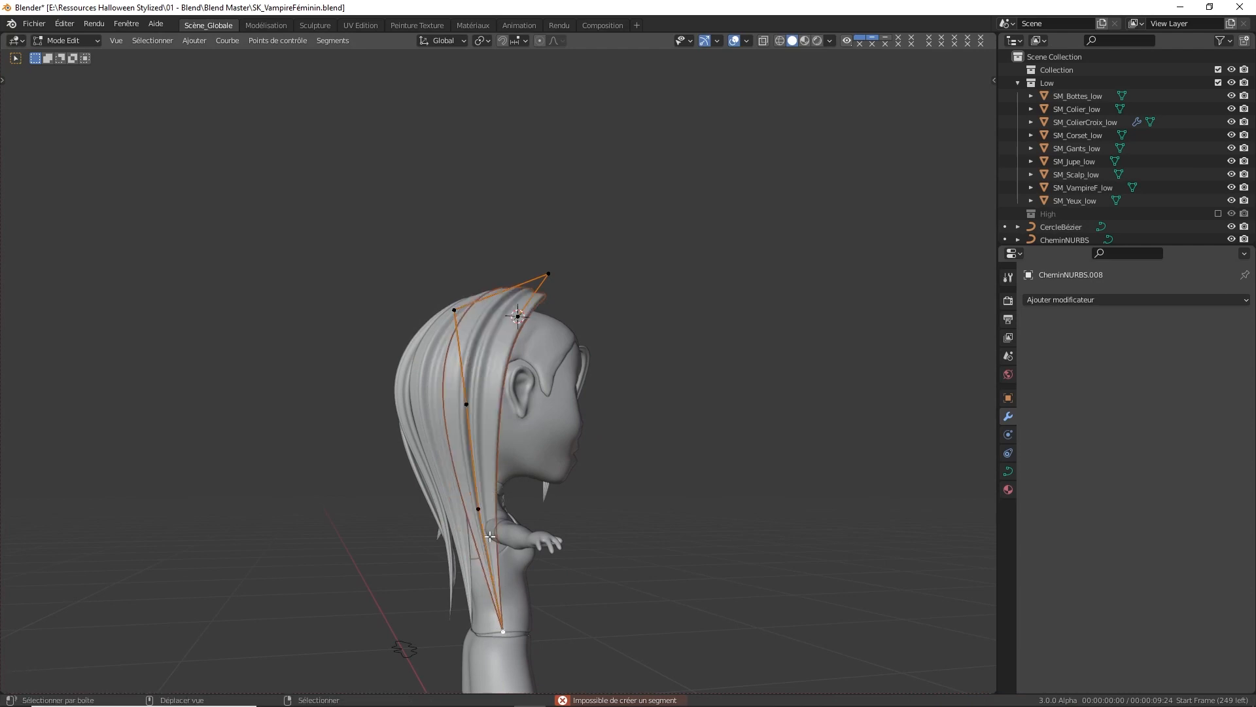
key("g")
key("z")
left_click(506, 507)
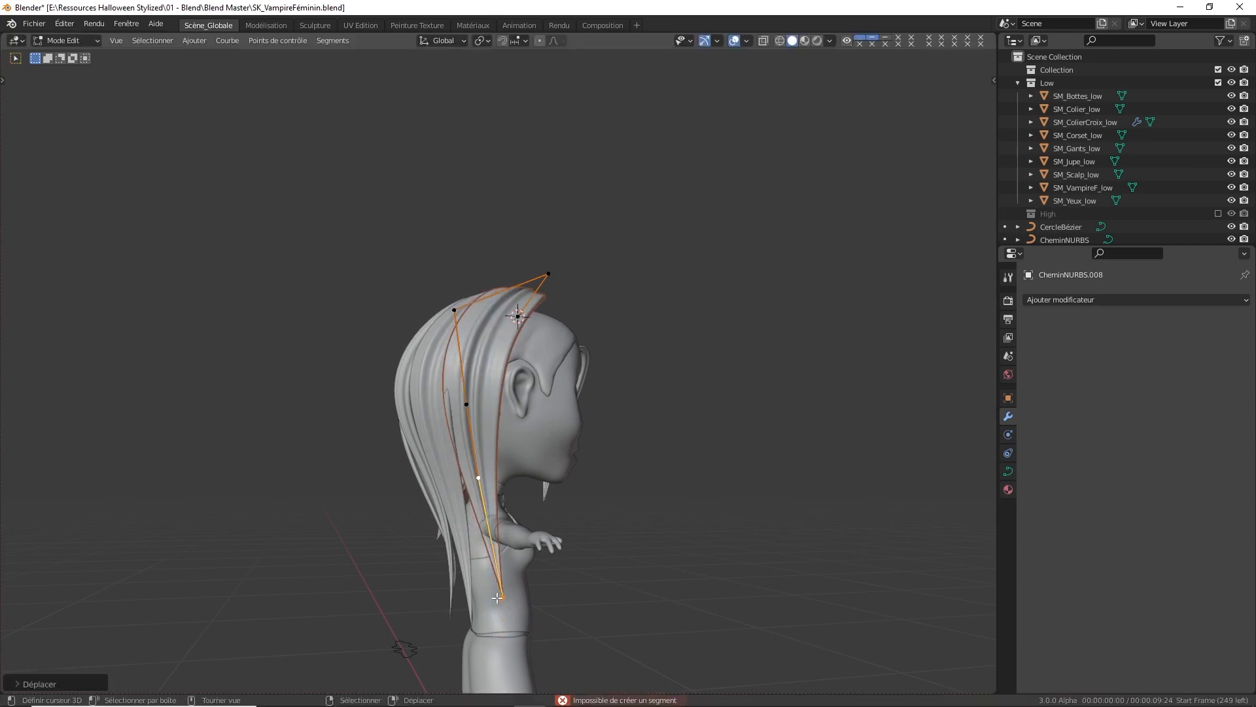
Pull the strand's tip forward over the shoulder and shift its neck-level control point to follow
right_click(500, 596)
key("g")
left_click(556, 542)
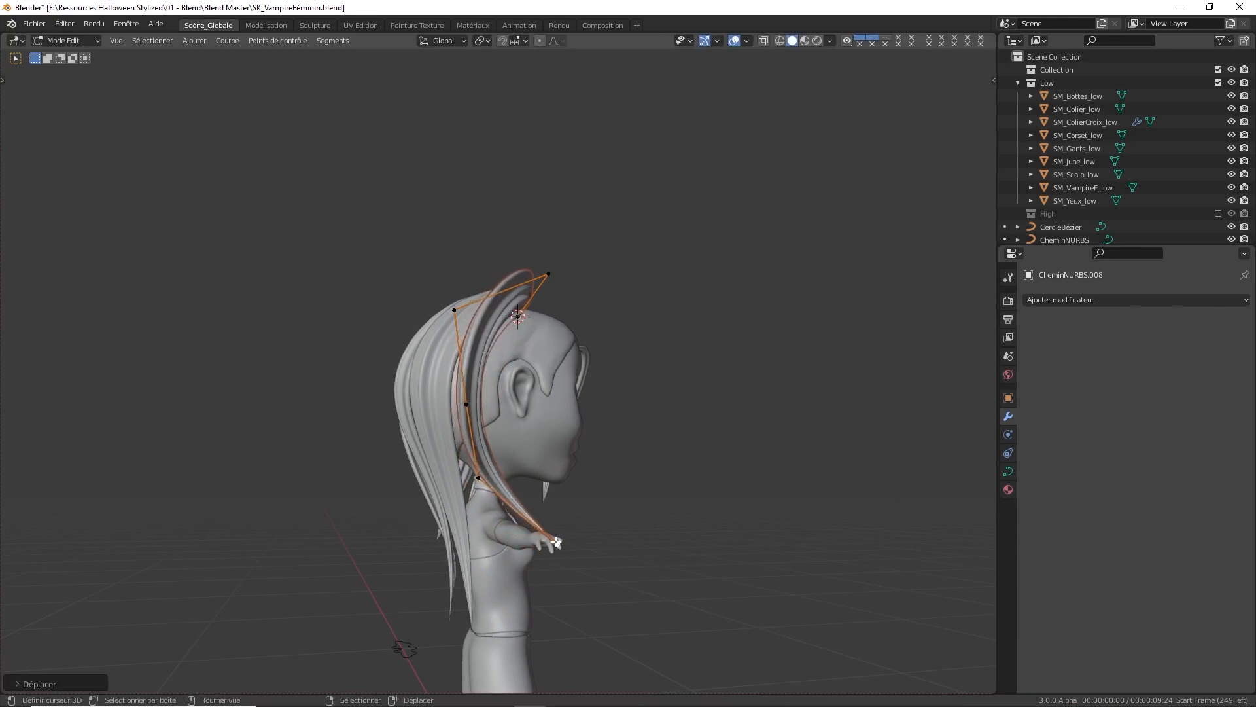
middle_click_drag(487, 509, 429, 531)
left_click(448, 486)
key("g")
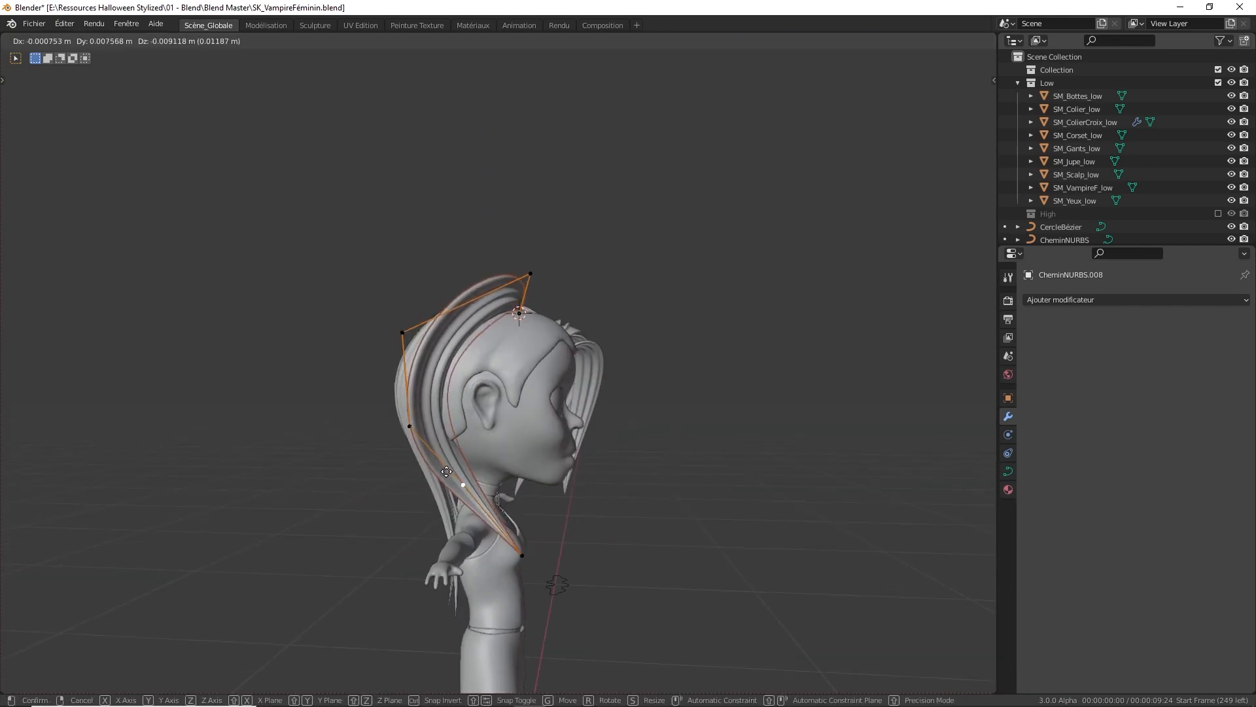
left_click(451, 465)
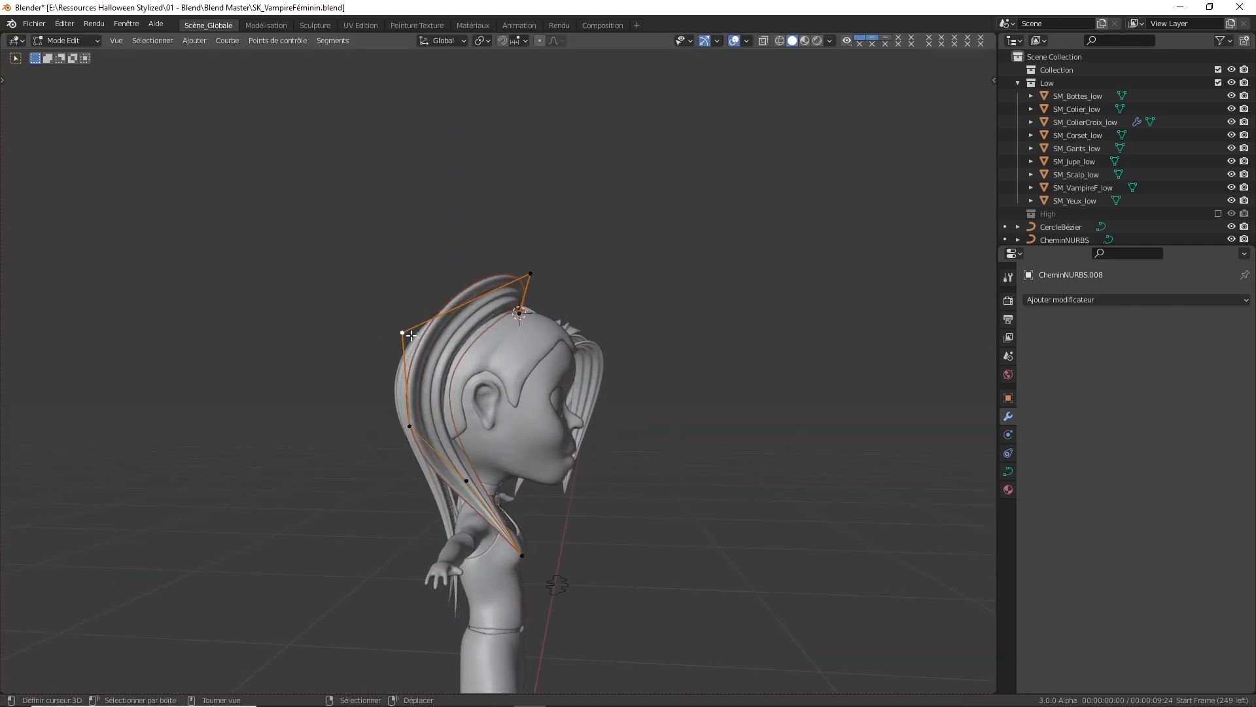
Adjust the strand's upper back control point and bring its tip back behind the shoulder
middle_click_drag(411, 335, 510, 425)
key("g")
left_click(570, 535)
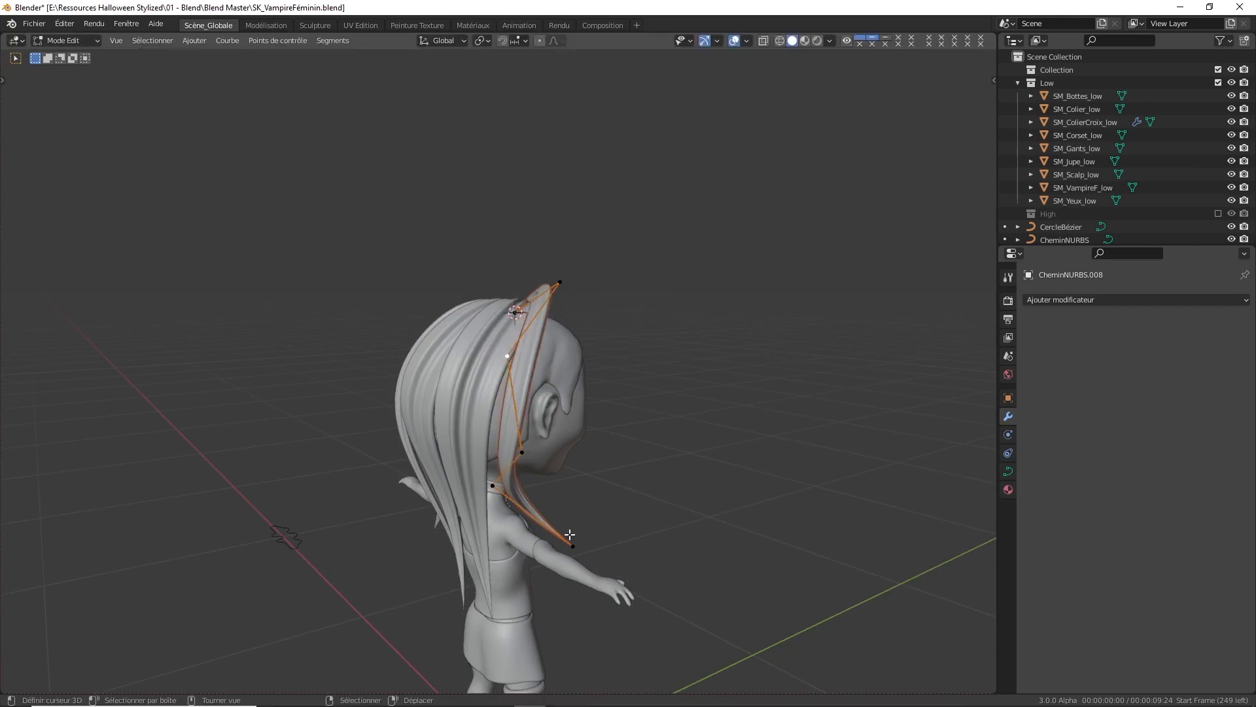
left_click(572, 543)
key("g")
left_click(523, 549)
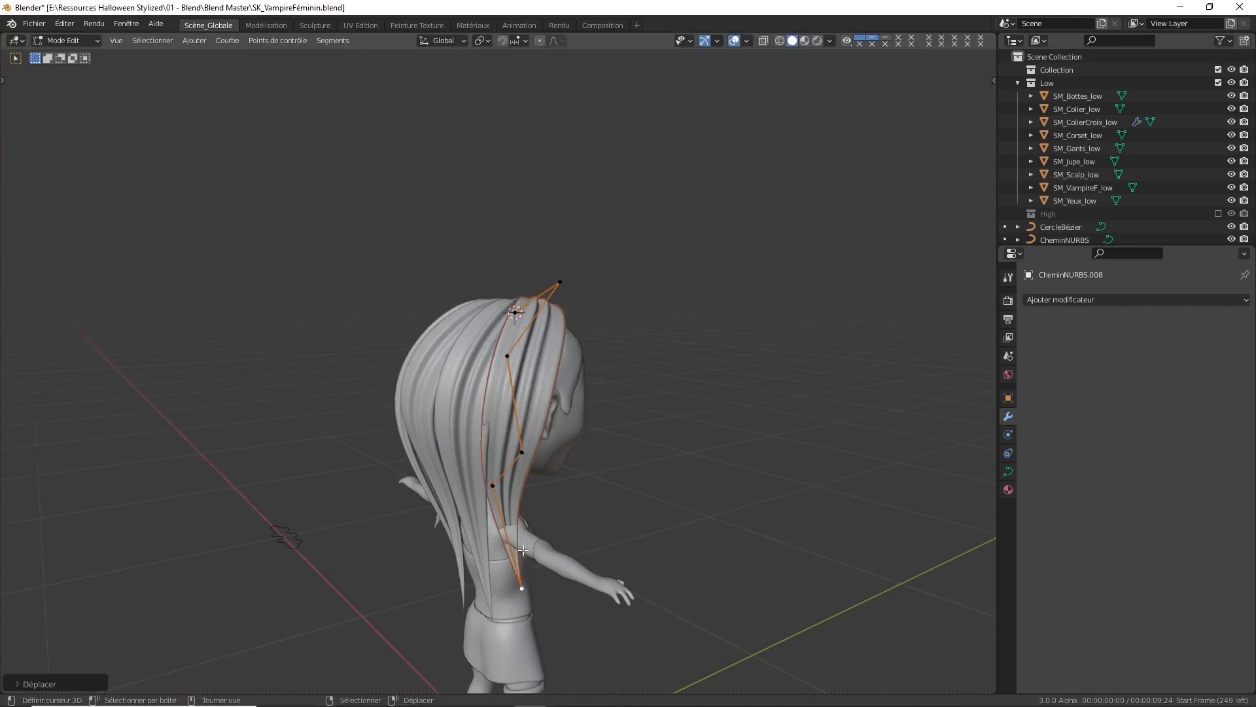
Move the strand's neck-level control point down and its middle control point toward the back of the head
left_click(492, 485)
key("g")
left_click(506, 497)
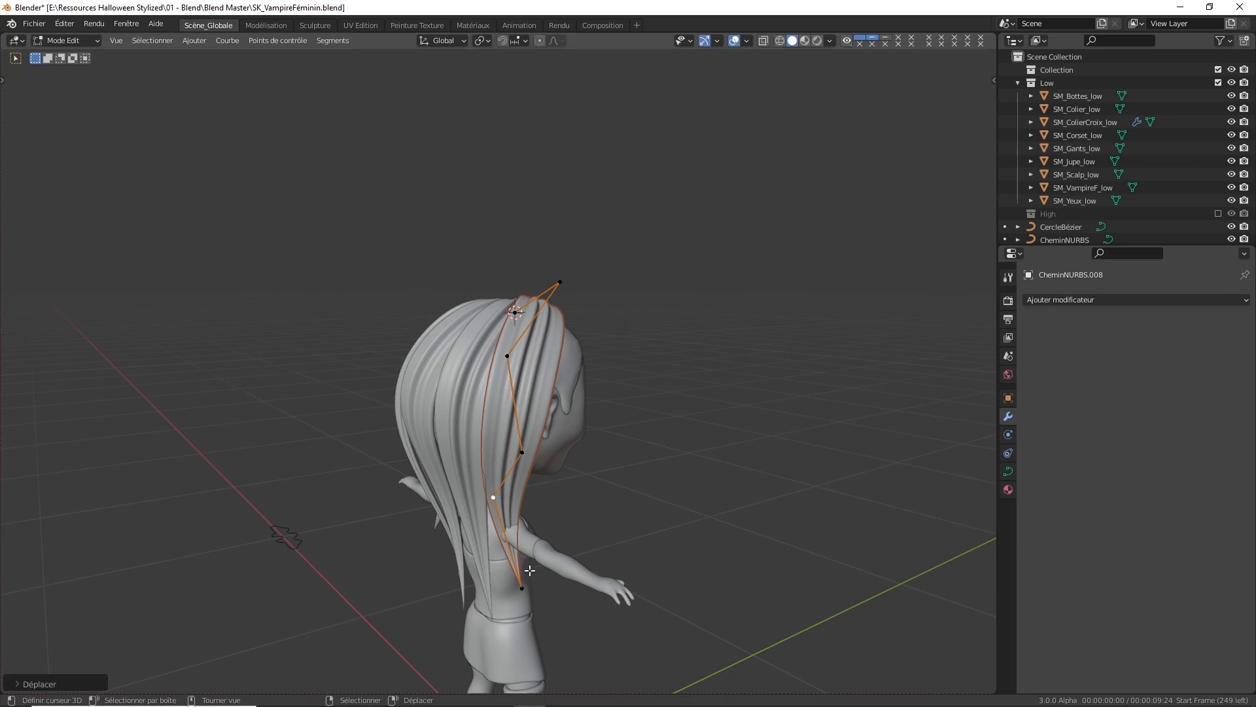
left_click(521, 455)
key("g")
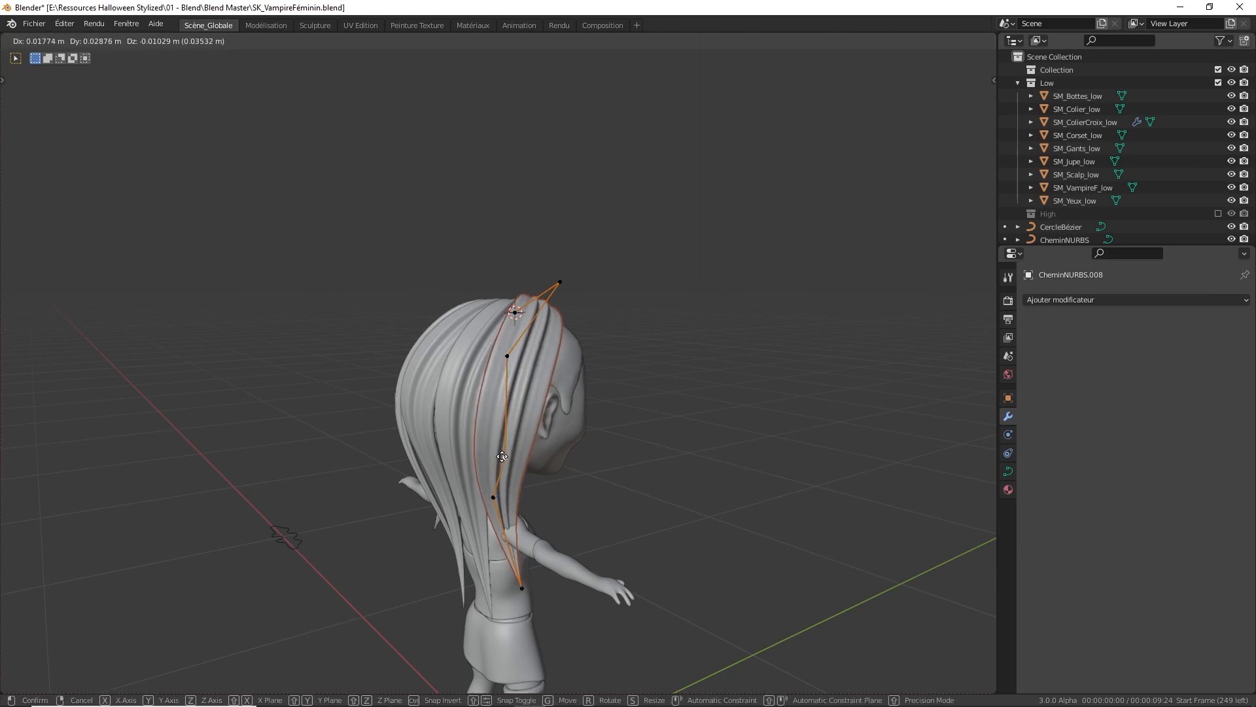
left_click(510, 462)
Try a new position for the strand's tip and reposition the control point above the crown
key("g")
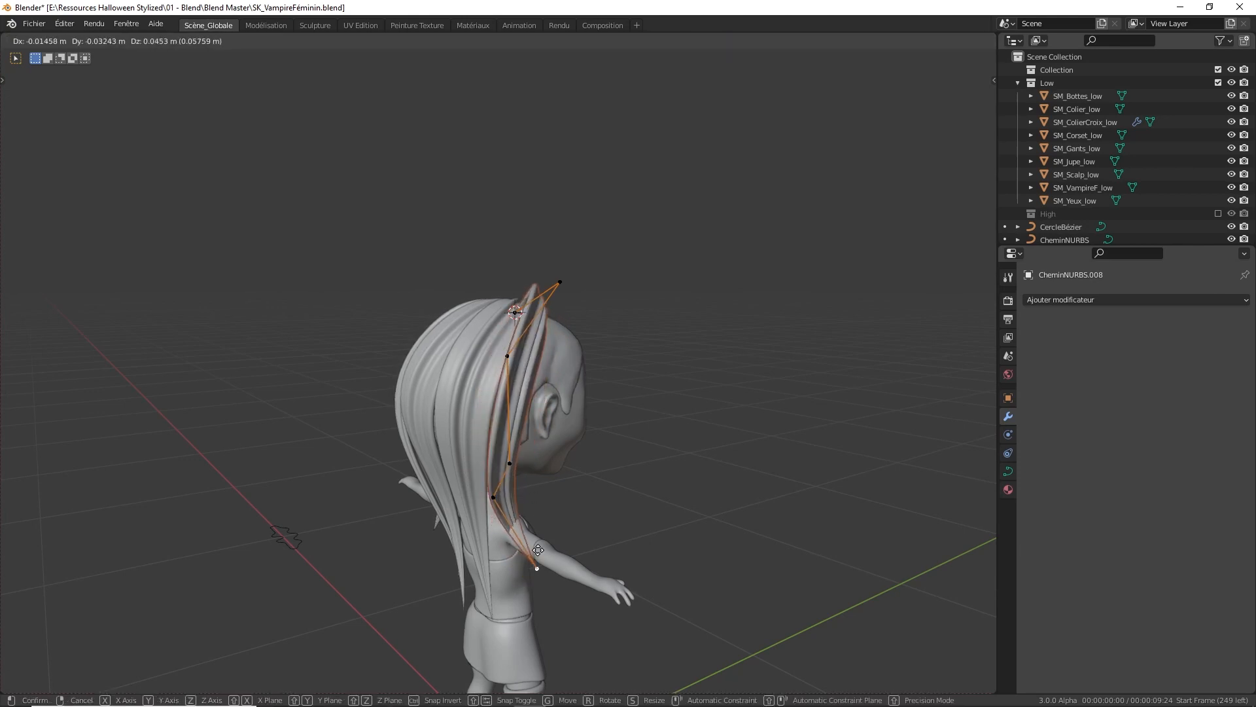
right_click(547, 541)
middle_click_drag(546, 541, 520, 555)
key("g")
left_click(514, 293)
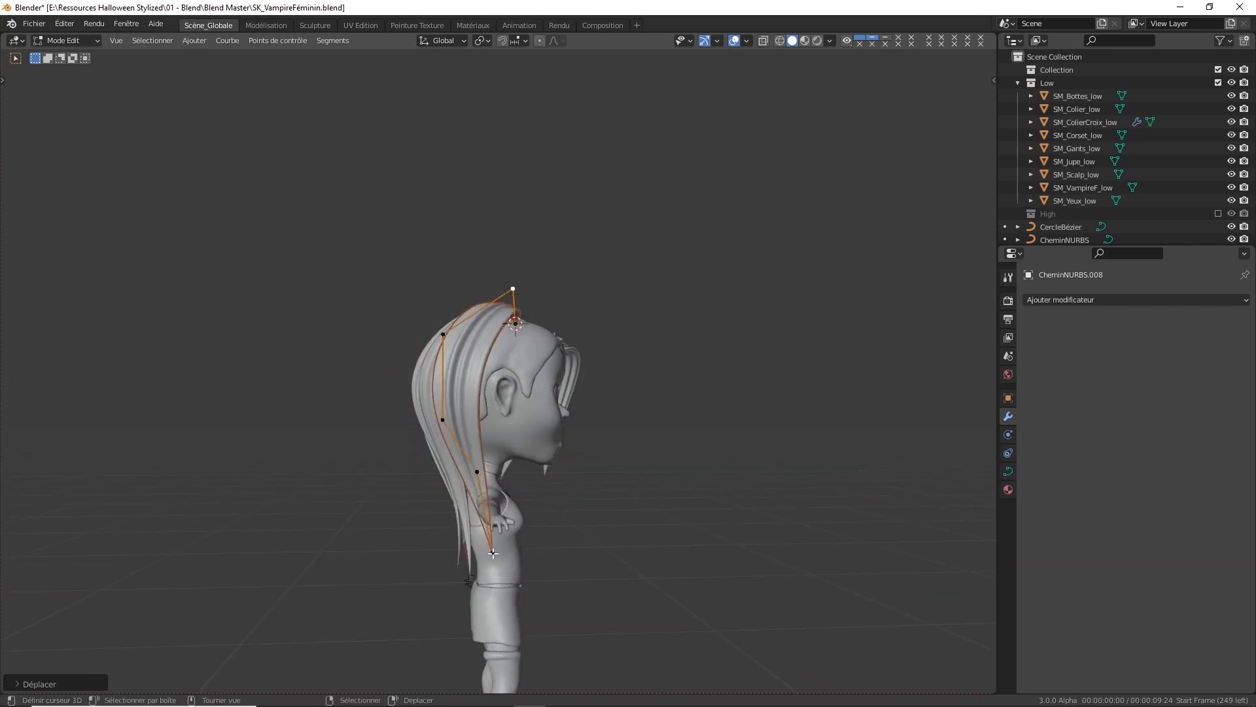
Move the strand's neck-level control point to bend its lower part
left_click(493, 553)
key("g")
key("Escape")
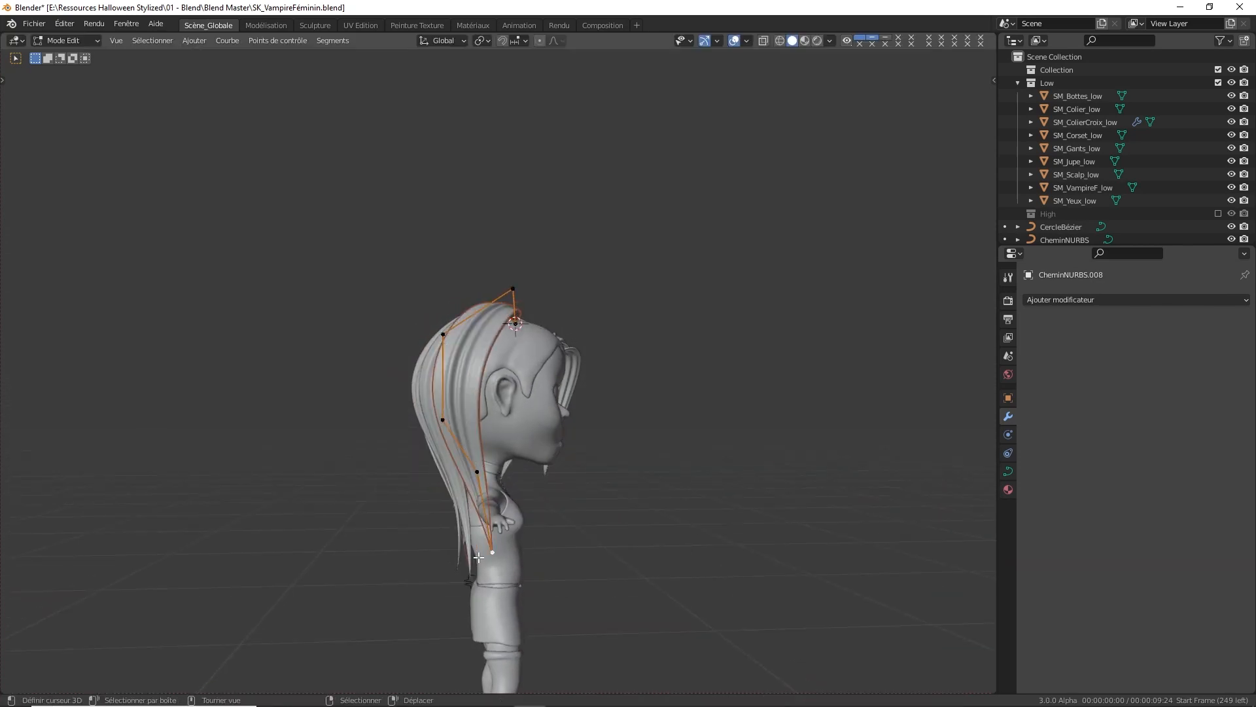
middle_click_drag(478, 556, 531, 530)
key("g")
left_click(485, 474)
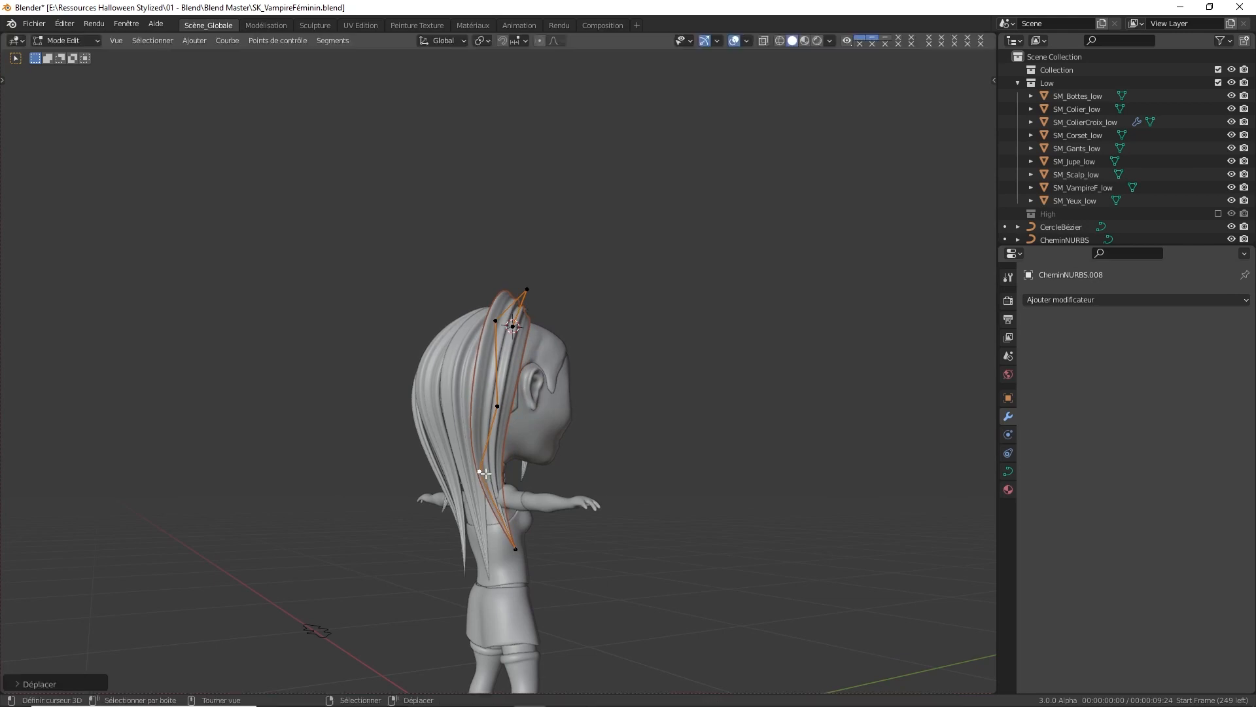
Move the strand's tip backward and outward behind the shoulder
right_click(506, 533)
key("g")
left_click(488, 544)
middle_click_drag(489, 544, 544, 549)
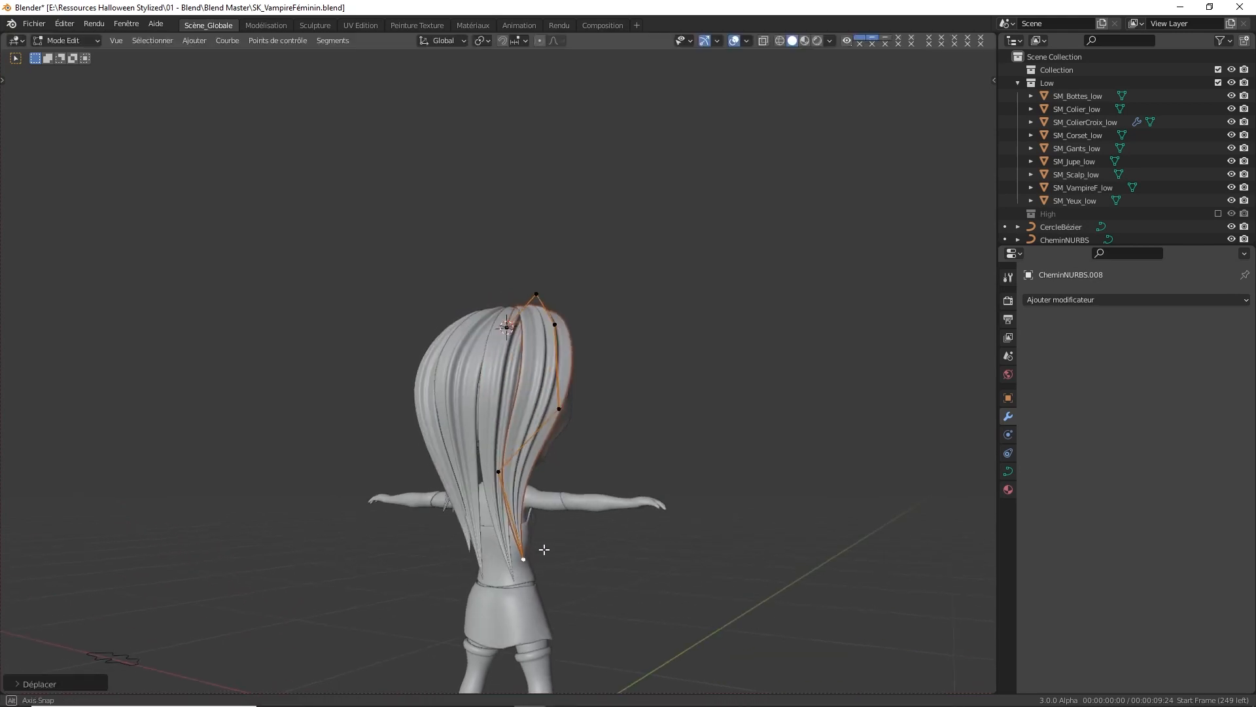
key("g")
left_click(554, 555)
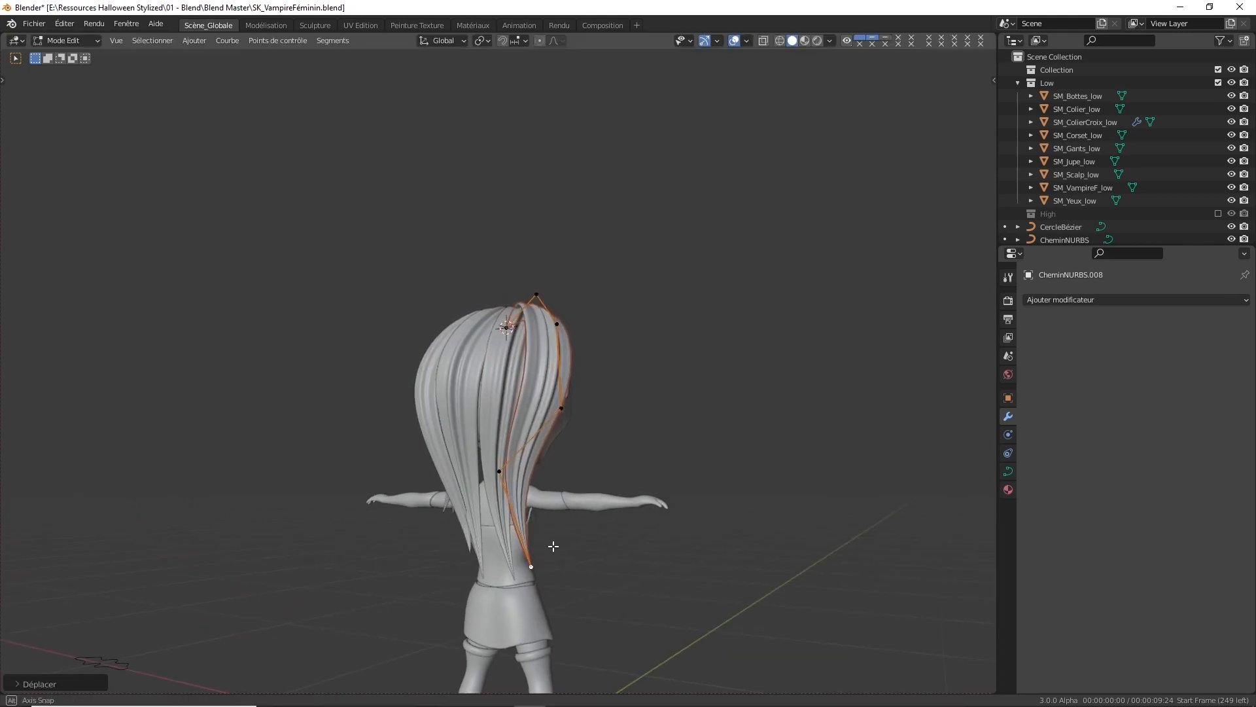
Pull the strand's two control points beside the head inward so the hair follows the skull more closely
key("Tab")
middle_click_drag(553, 546, 326, 516)
key("Tab")
middle_click_drag(367, 419, 430, 387)
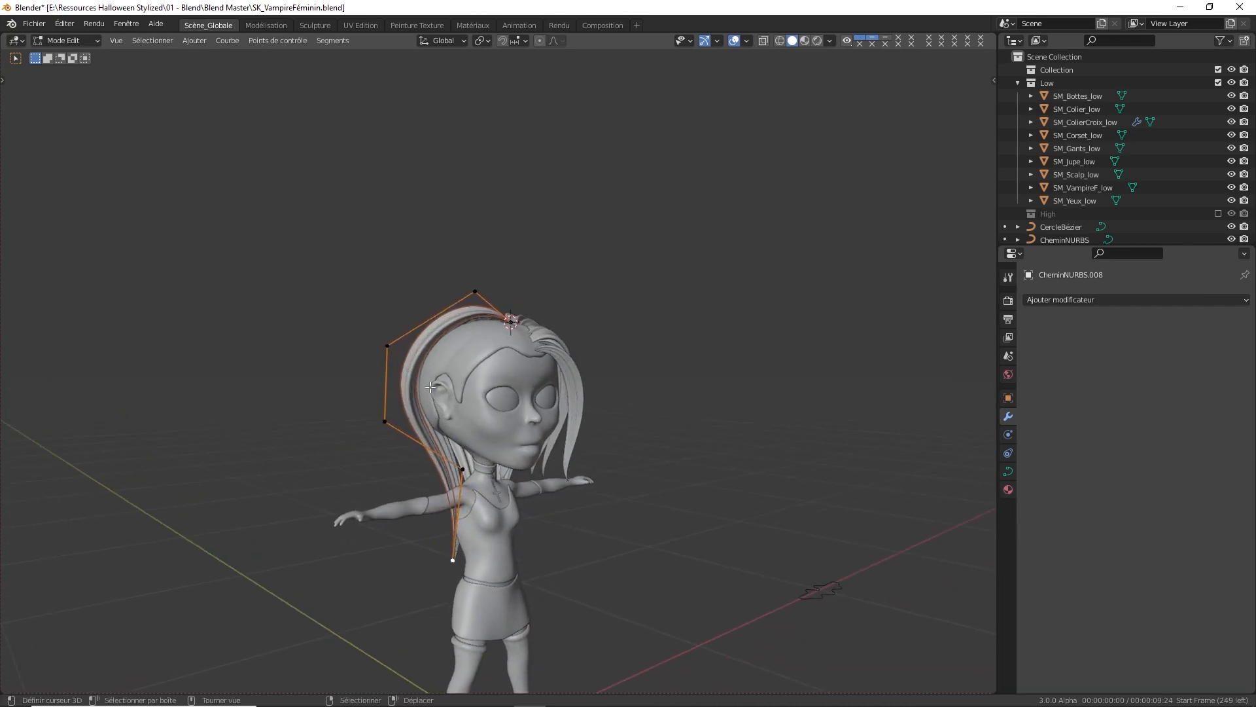
key("g")
left_click(403, 425)
left_click(393, 429)
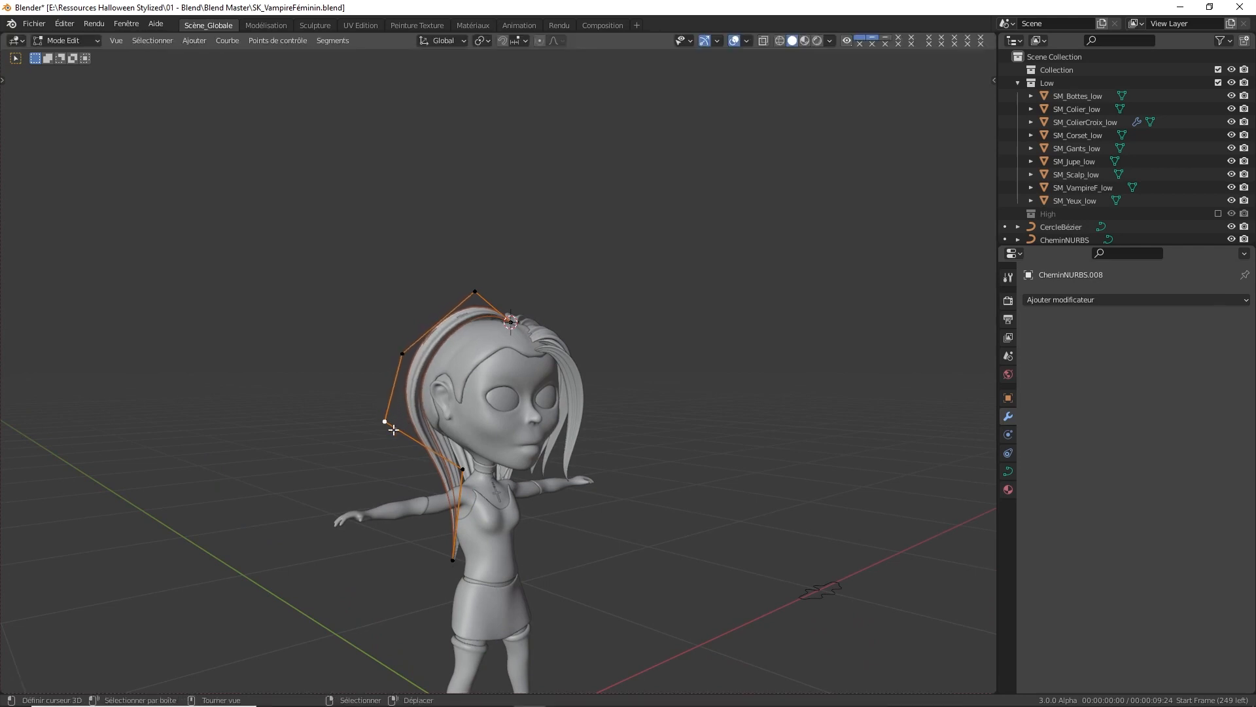
key("g")
left_click(409, 414)
middle_click_drag(408, 413, 538, 421)
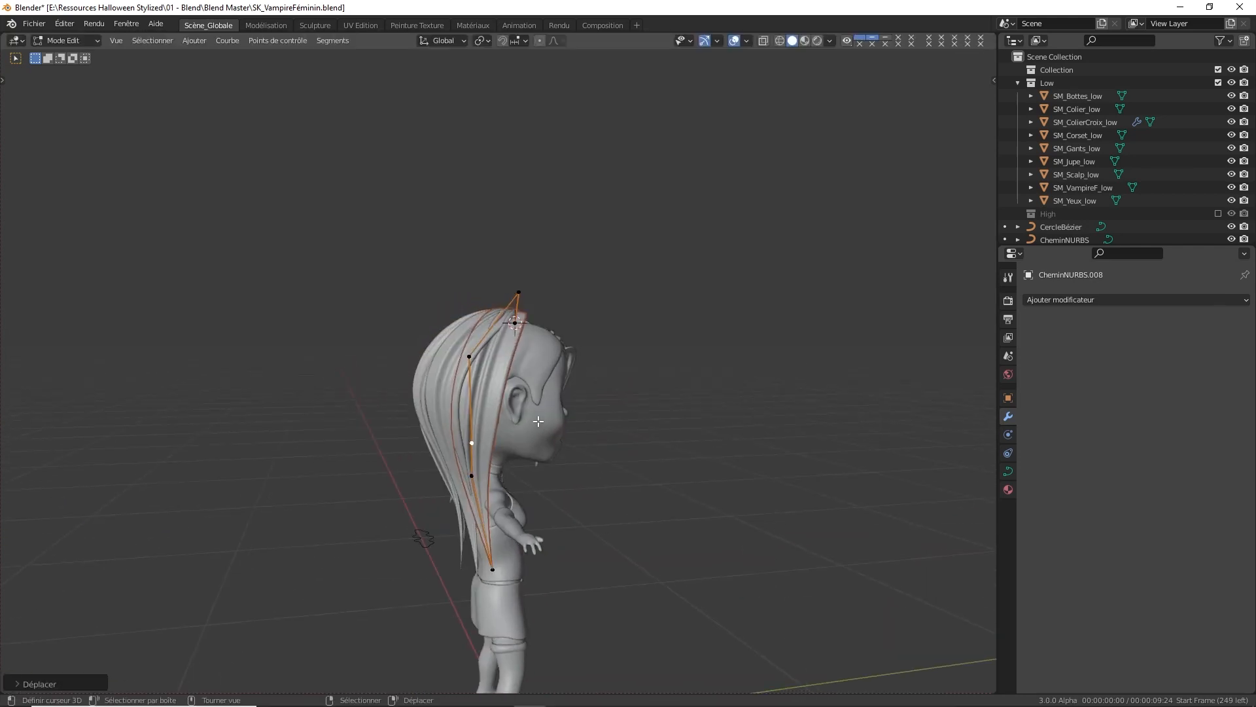
Lower the strand's control point above the crown toward the scalp and finish editing the curve
right_click(521, 301)
key("g")
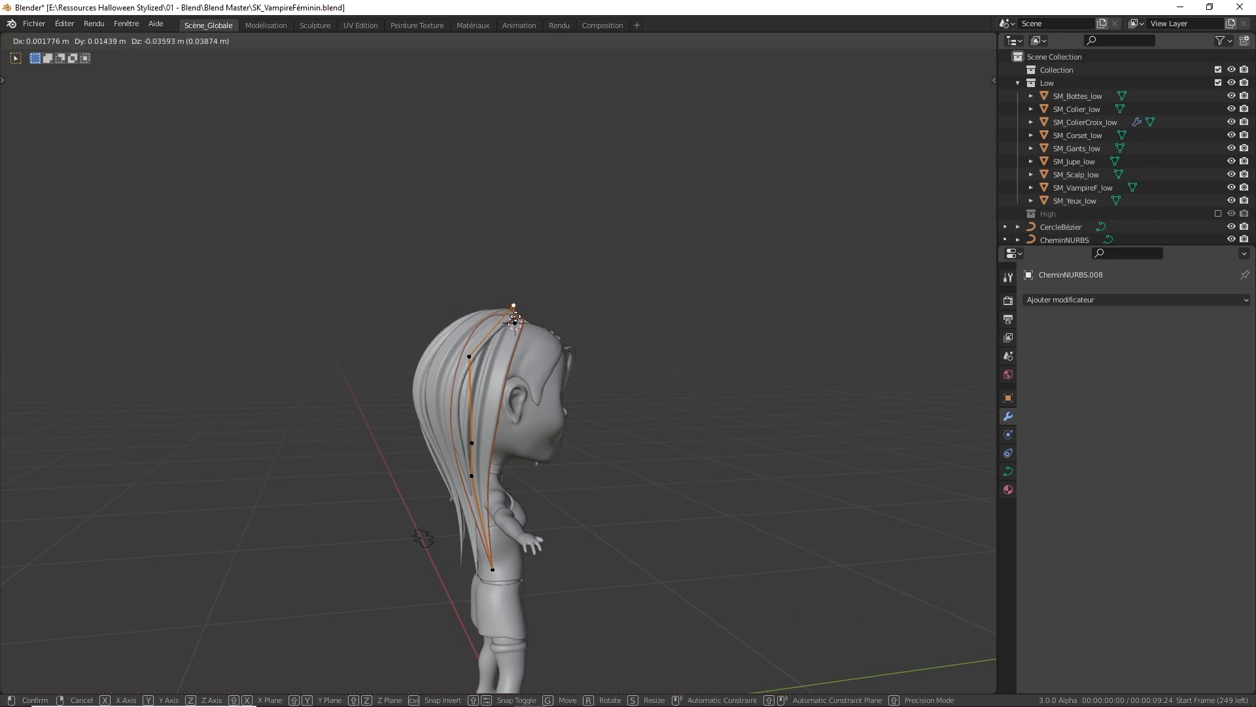
left_click(515, 314)
middle_click_drag(516, 316, 387, 414)
key("Tab")
key("a")
Place the rear side strand's root control point just above the crown and finish editing the curve
left_click(483, 295)
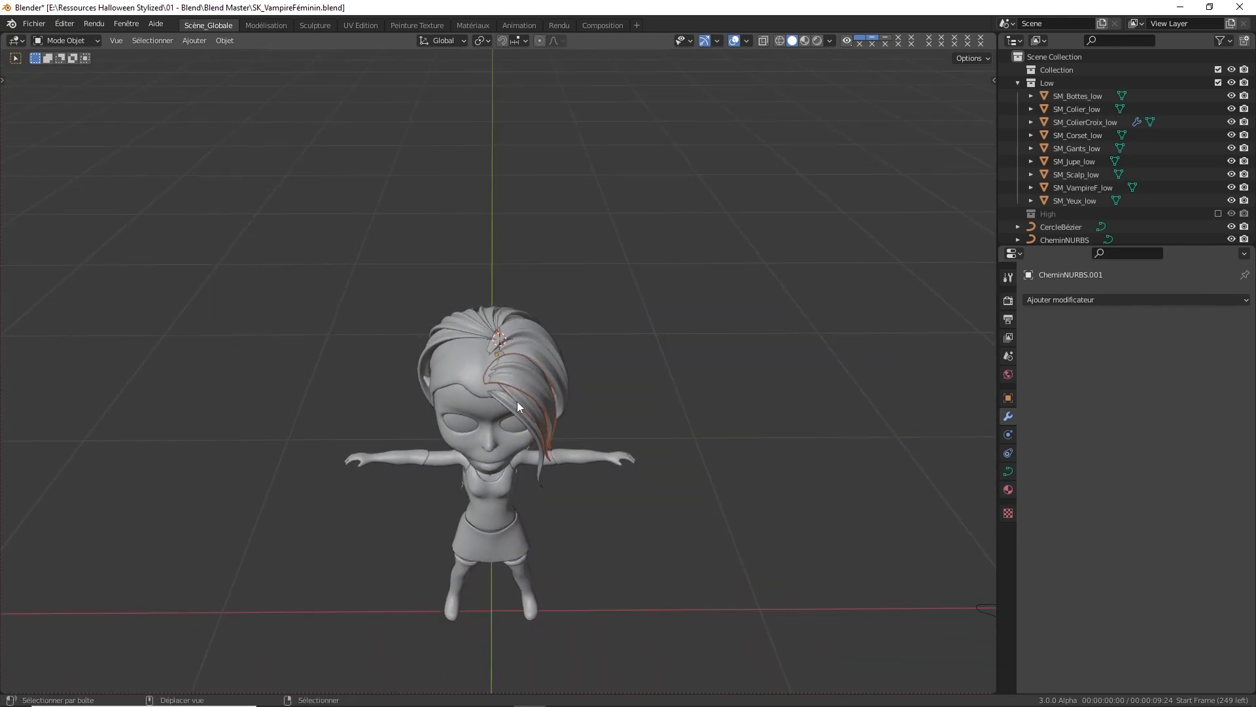
middle_click_drag(451, 376, 401, 361)
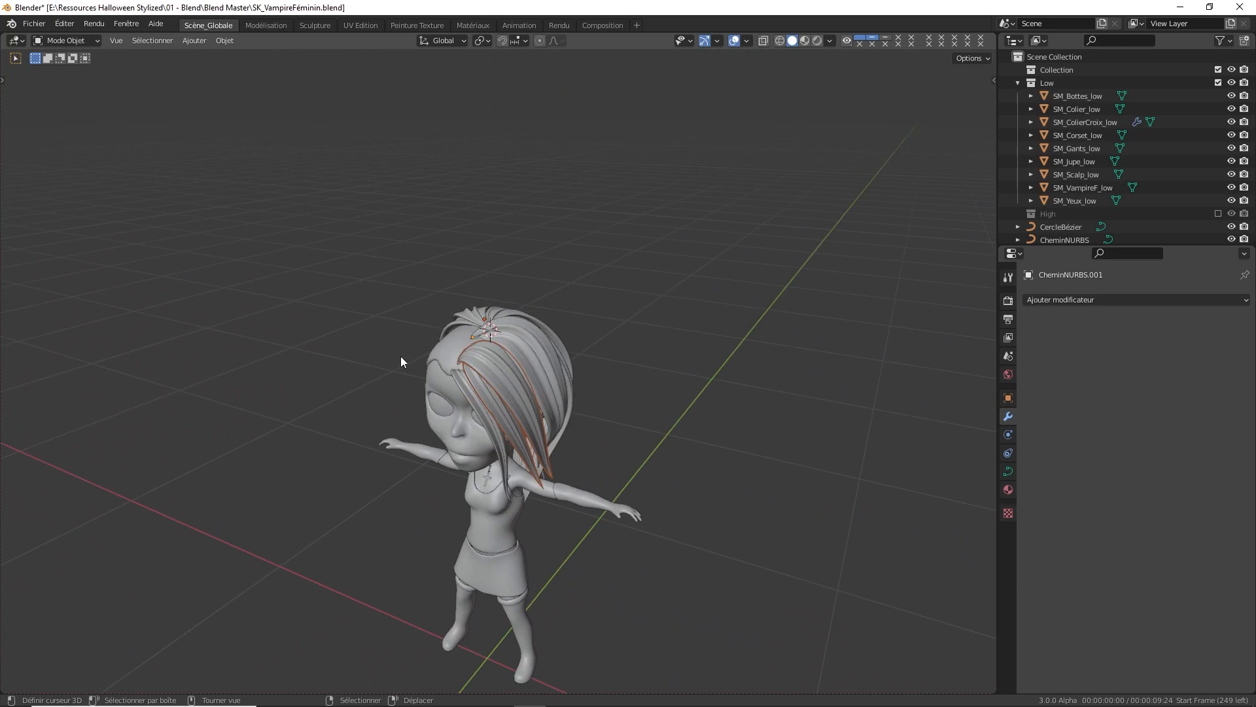
Duplicate the four front hair strands in place
left_click(526, 360)
middle_click_drag(525, 360, 560, 356)
left_click(477, 377)
left_click(494, 363)
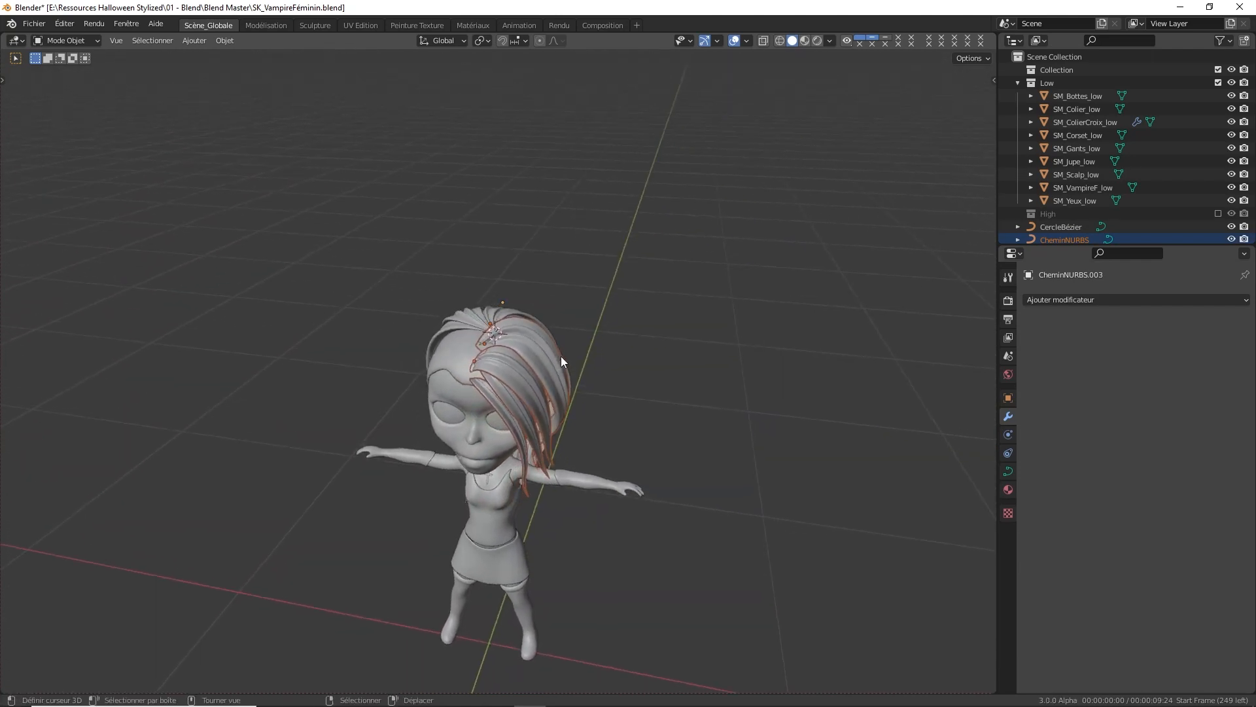
key("shift+d")
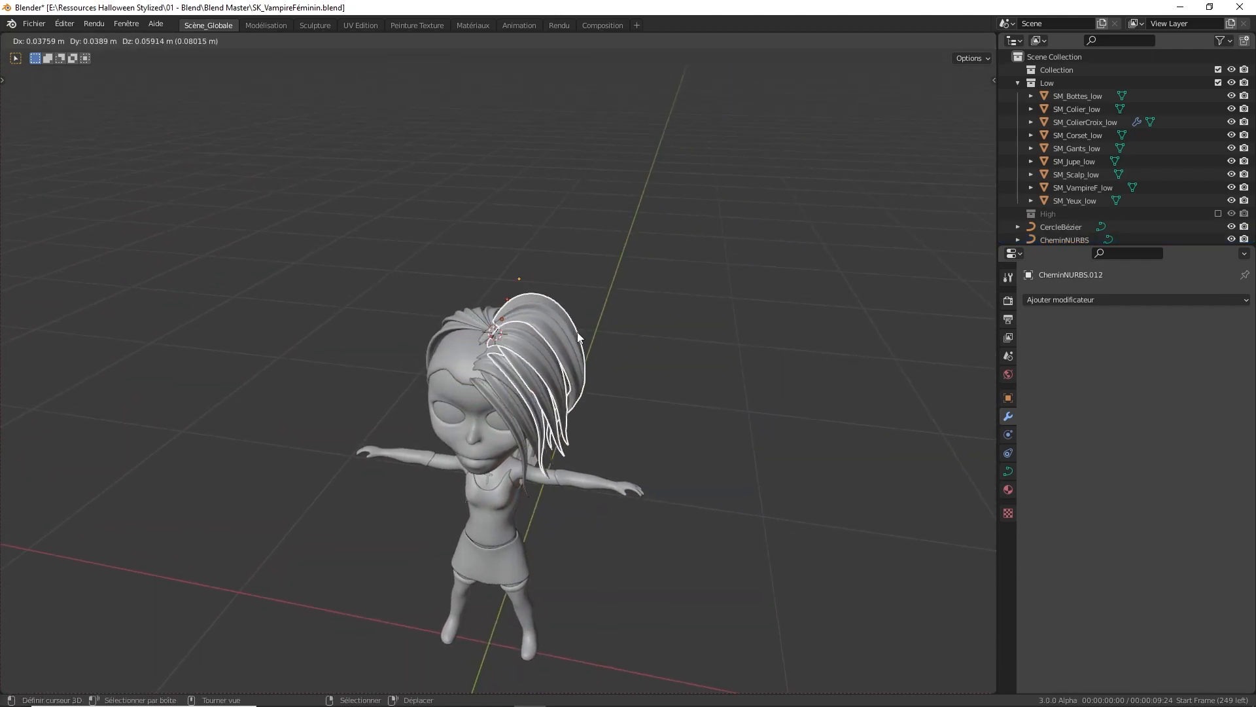
right_click(577, 331)
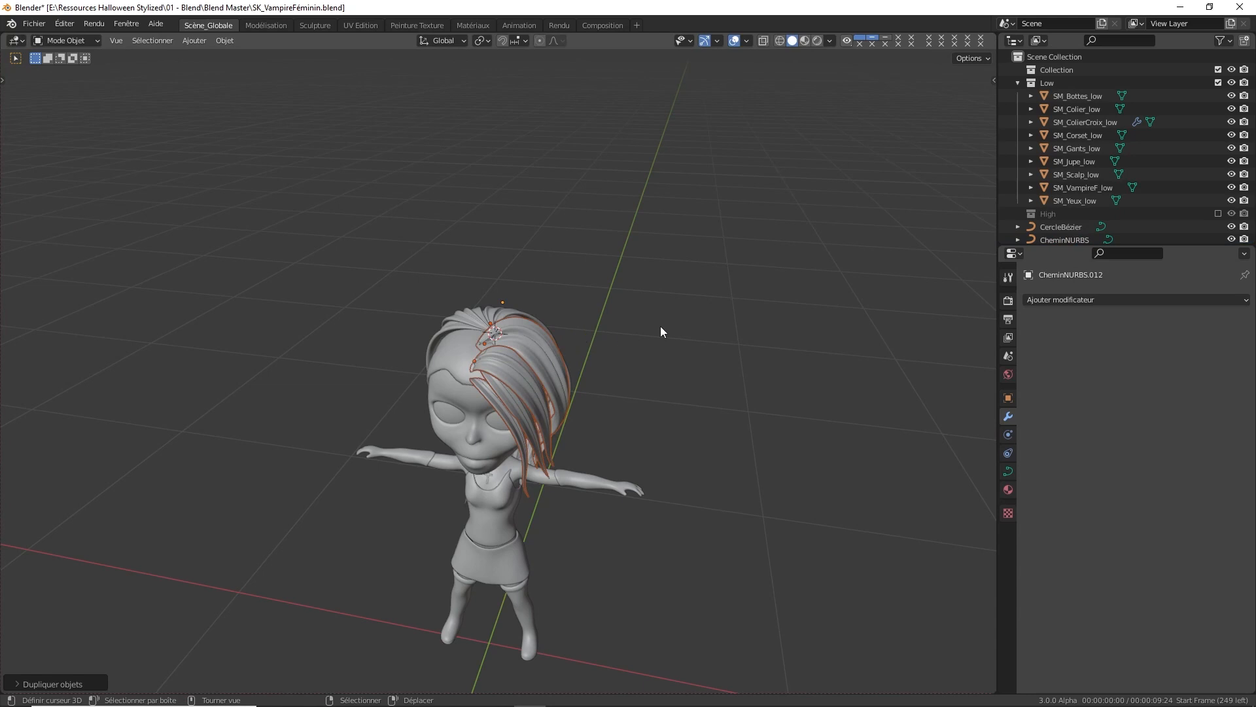
Set the duplicated strands' origins to the 3D cursor and delete these duplicates
middle_click_drag(576, 371, 602, 357)
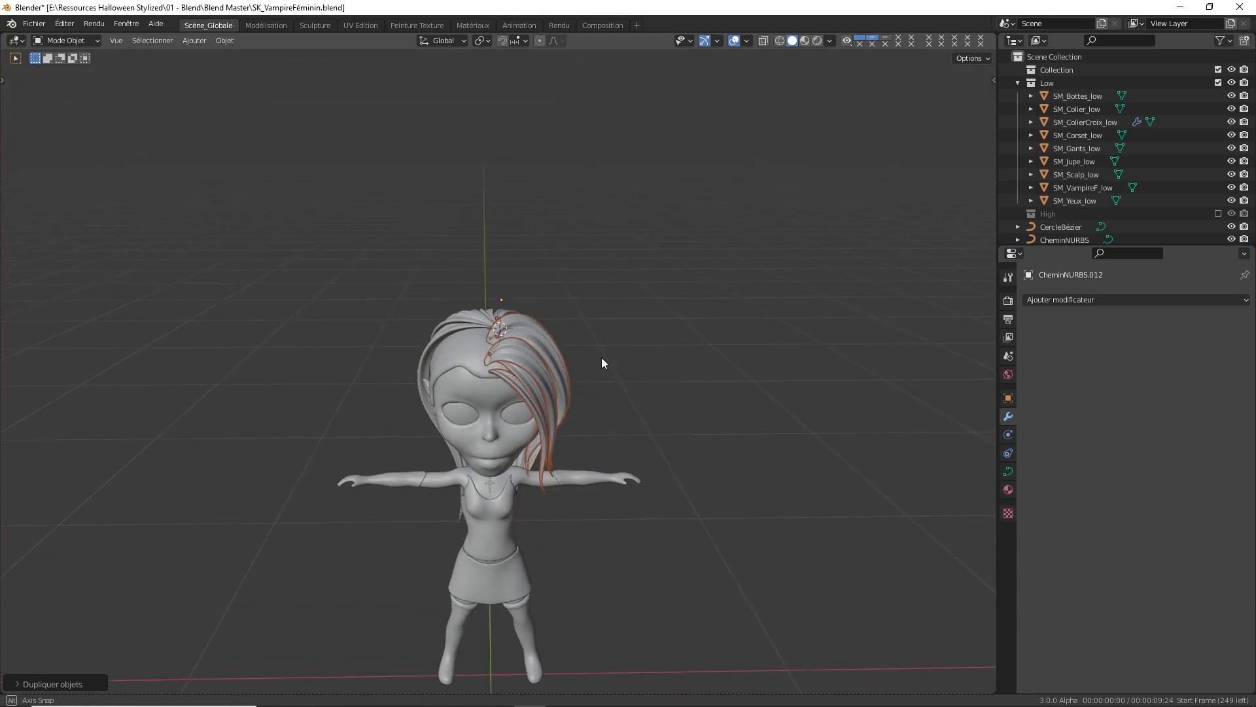
key("q")
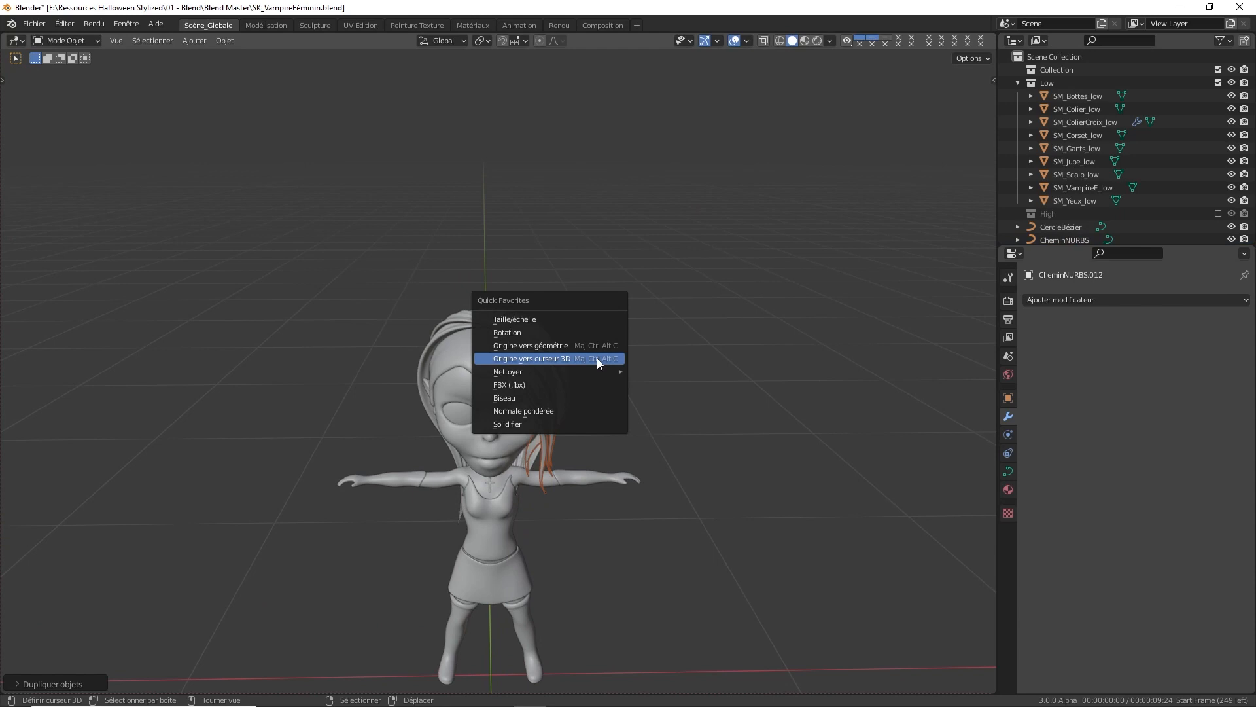
left_click(596, 359)
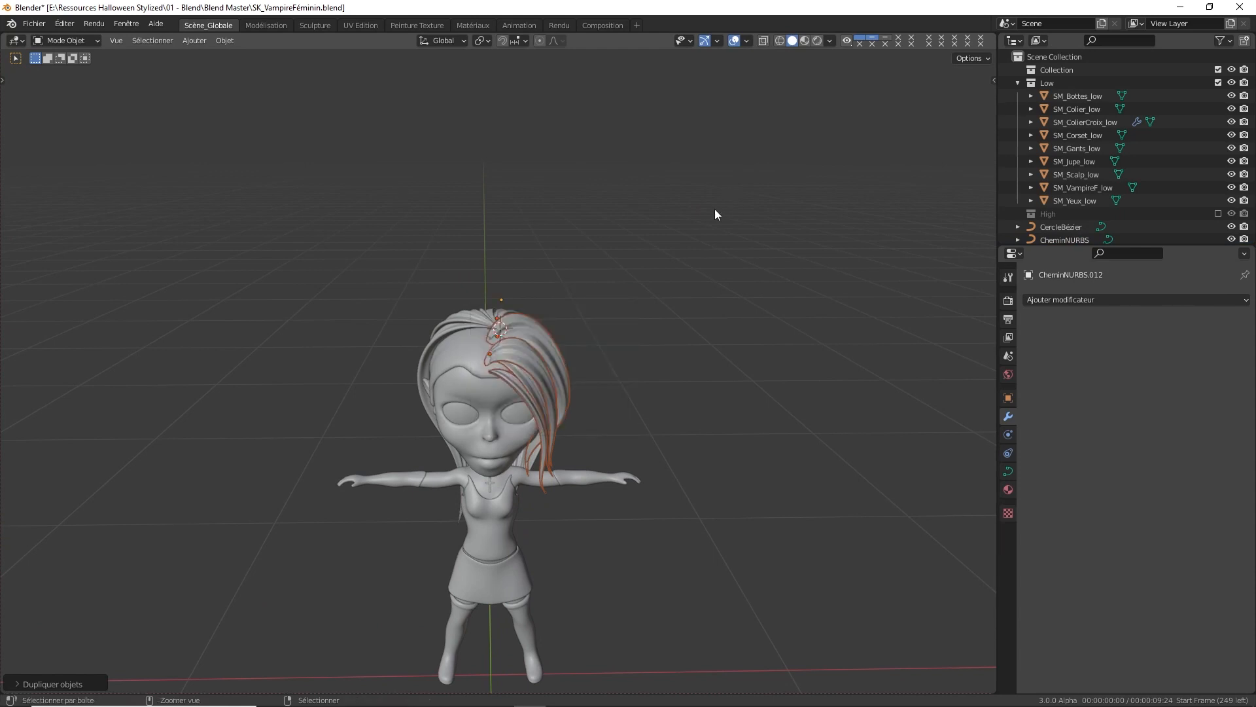
key("ctrl+j")
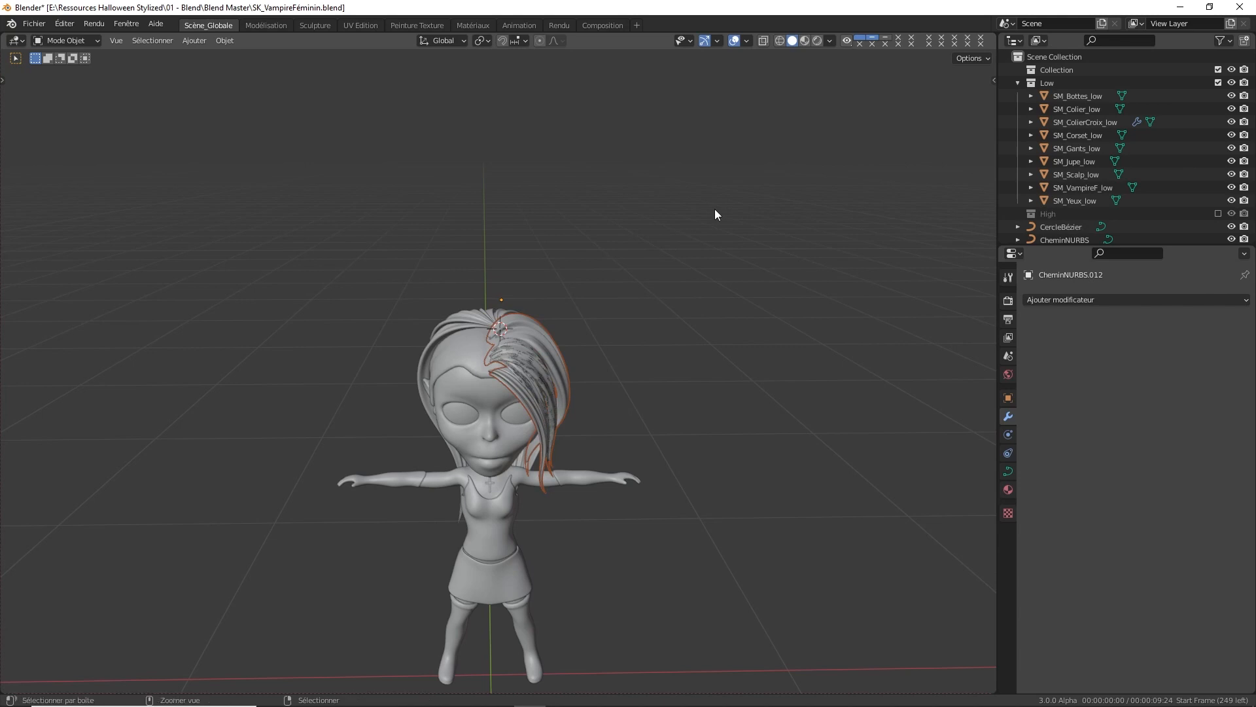
middle_click_drag(715, 210, 678, 234)
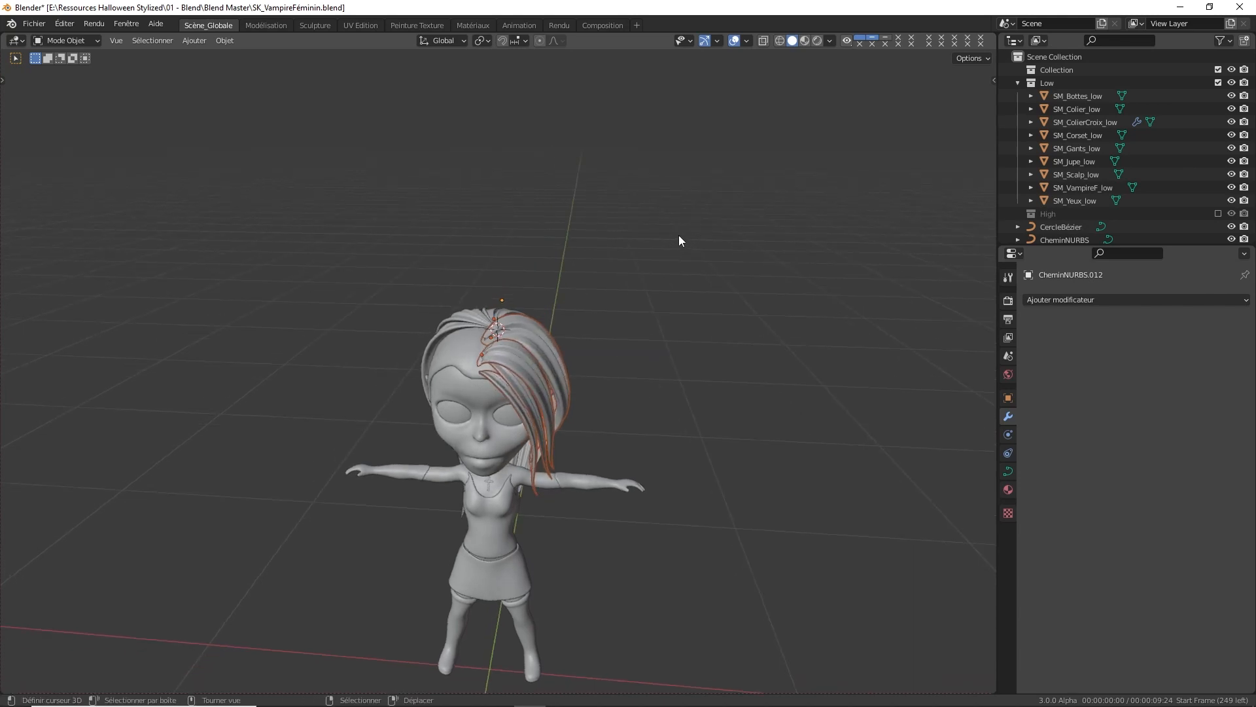
key("x")
left_click(678, 234)
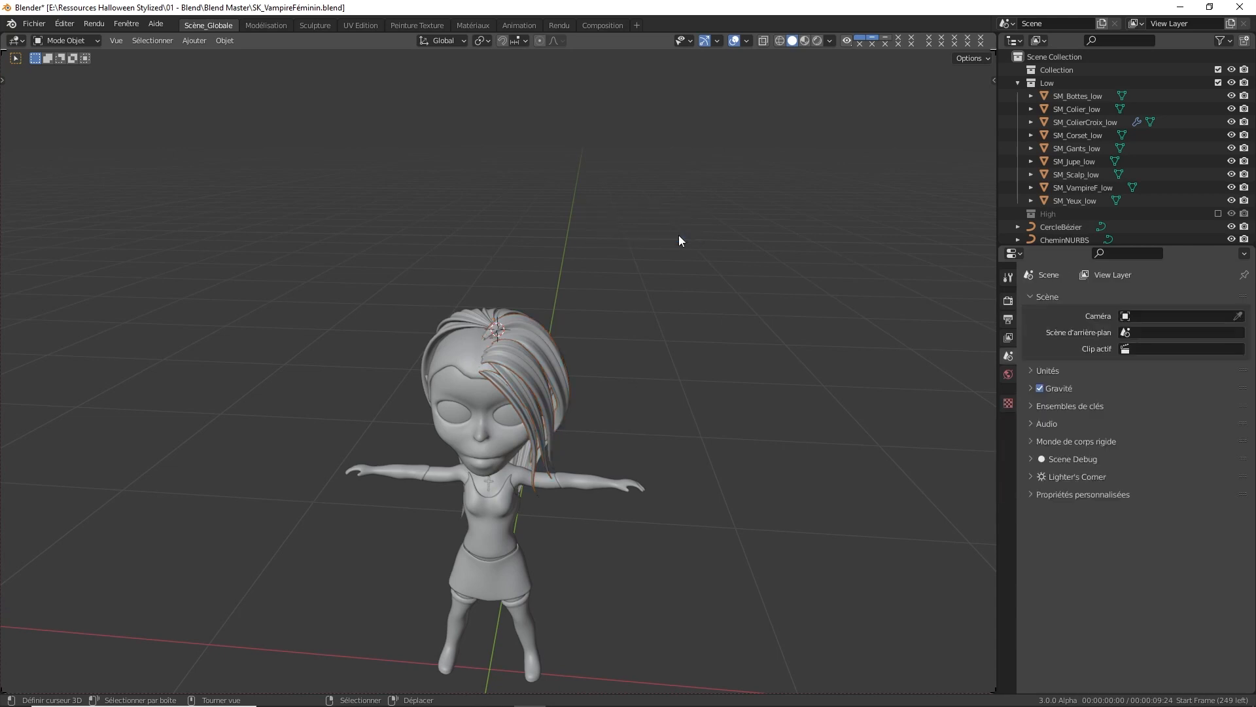
Try rotating a duplicate of the upper front strand about the Z axis toward the opposite side, and delete the duplicate
middle_click_drag(678, 234, 546, 342)
left_click(533, 337)
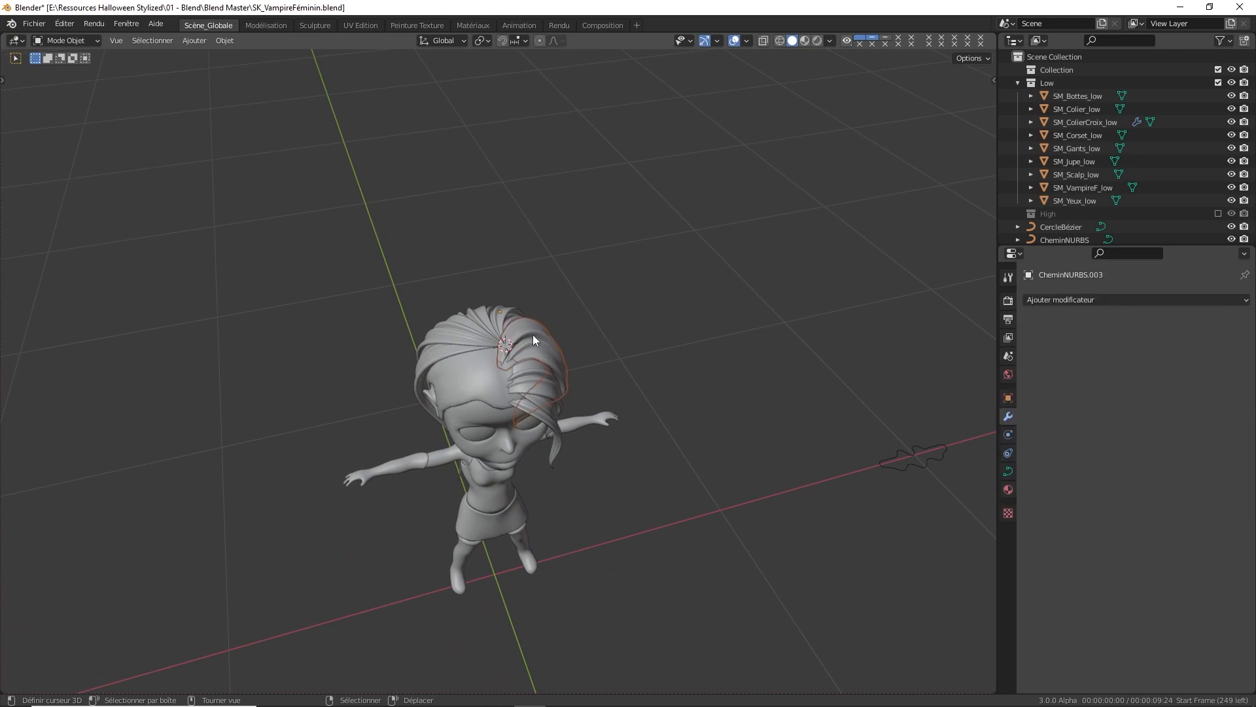
key("shift+d")
key("r")
key("z")
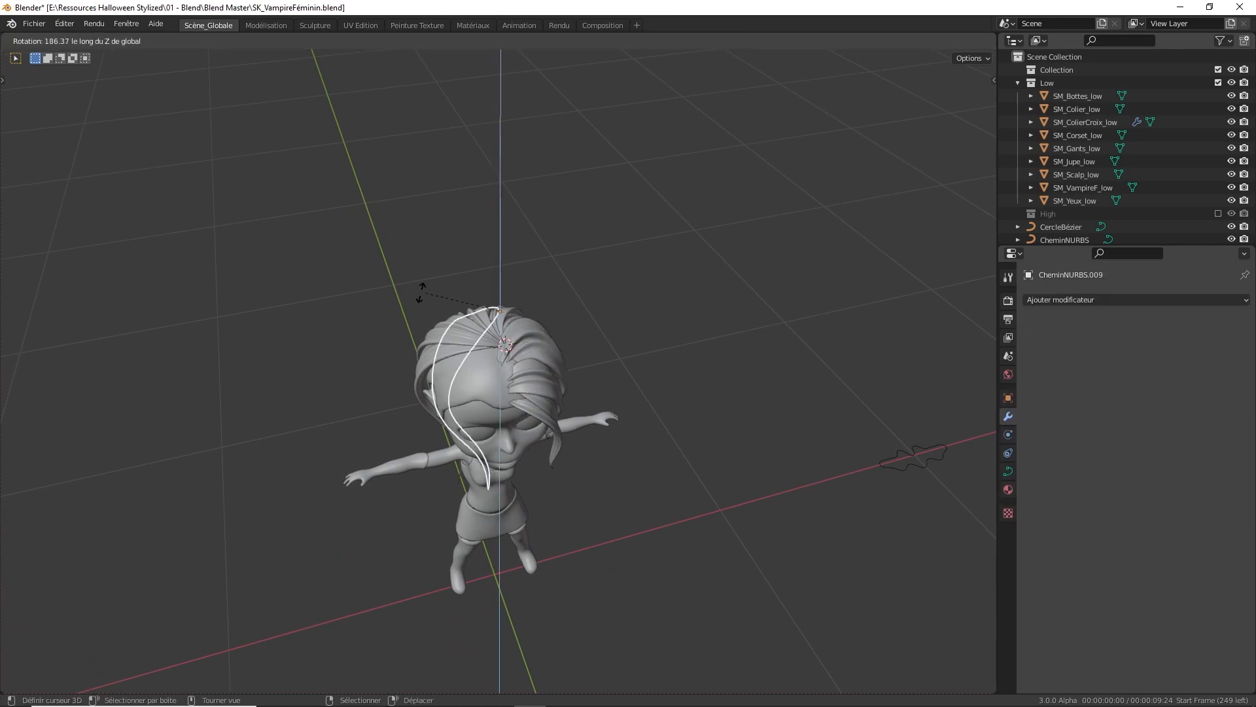
left_click(445, 303)
key("x")
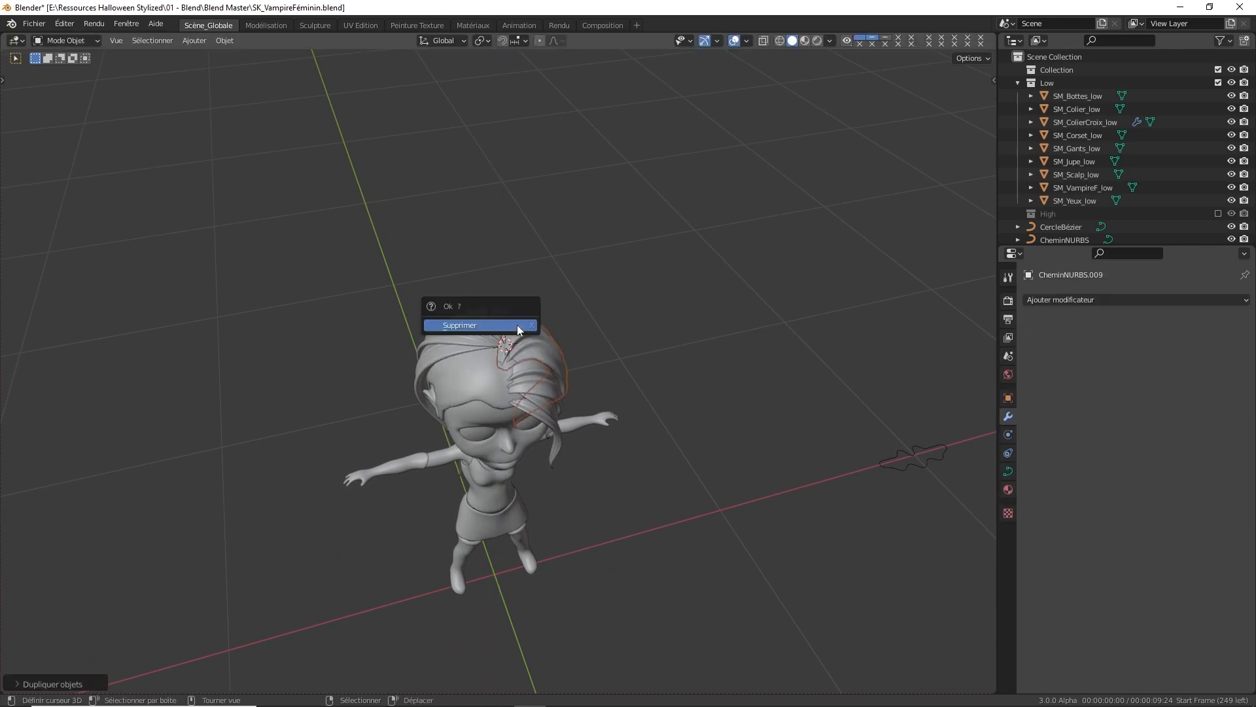
left_click(517, 324)
Duplicate the strands CheminNURBS, .001, .002 and .003 together without moving the copies
middle_click_drag(517, 325, 498, 343)
left_click(536, 339)
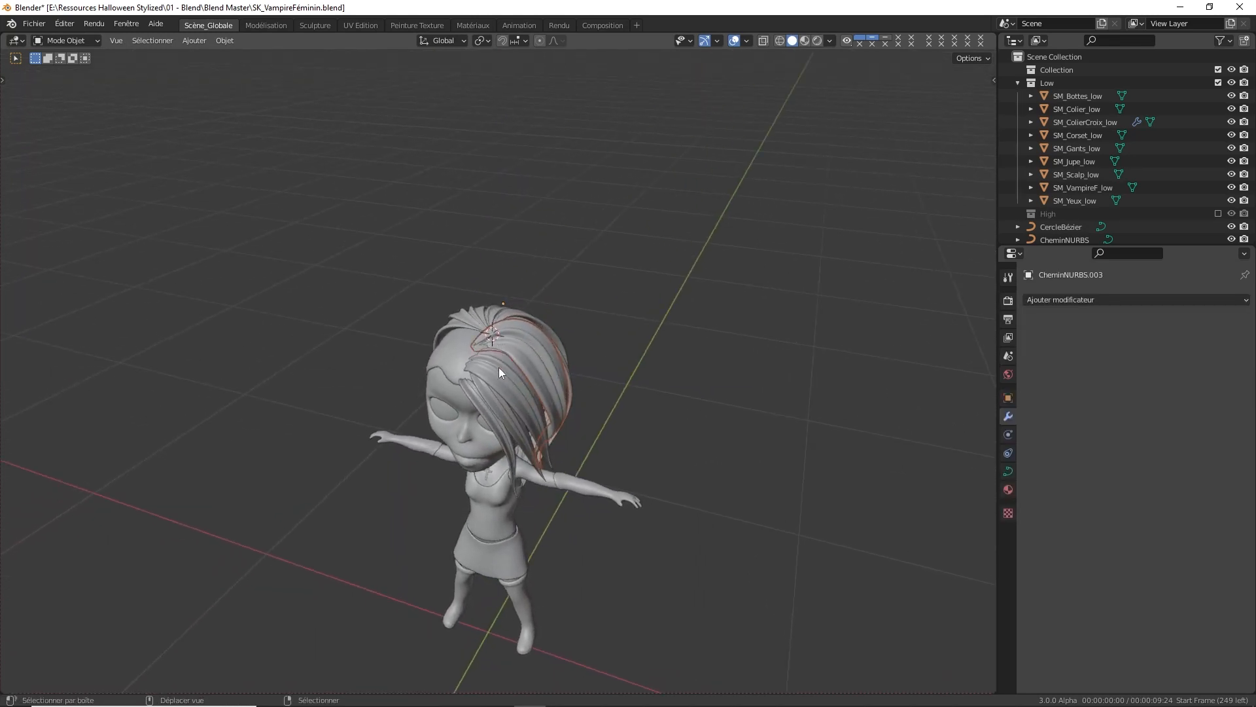
left_click(483, 409, "shift")
middle_click_drag(483, 409, 615, 320)
scroll(1089, 214, "down", 2)
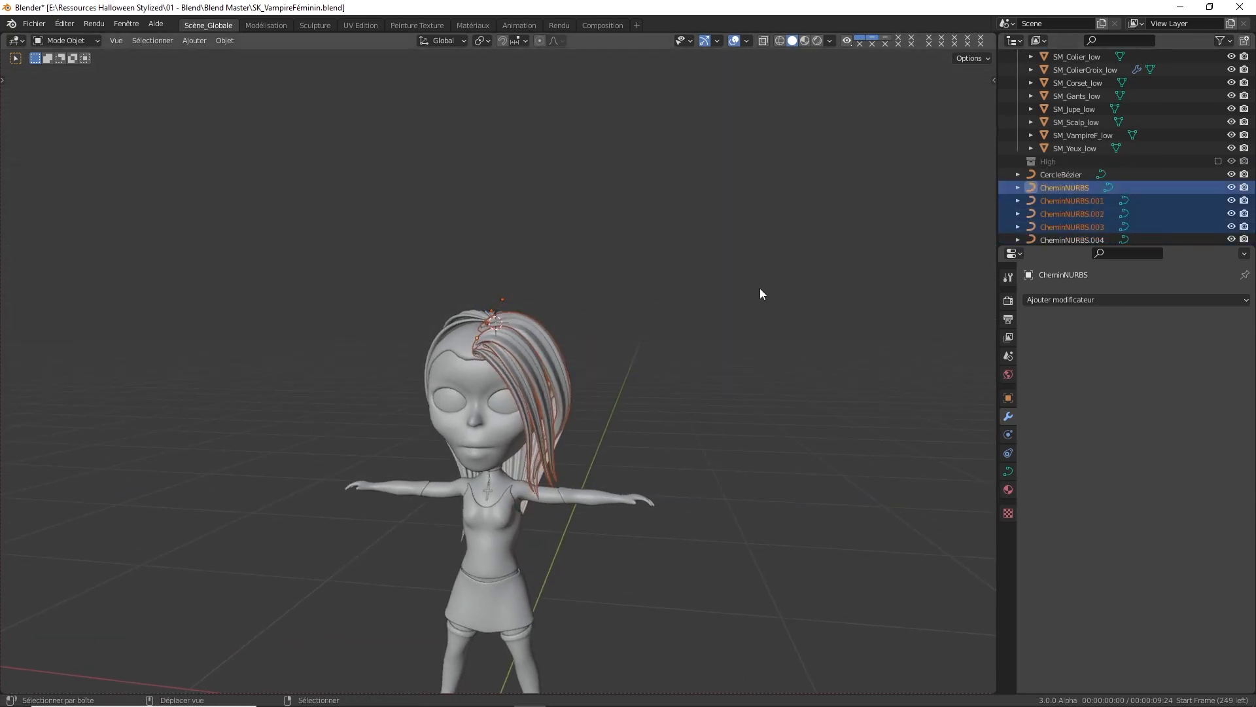
key("shift+d")
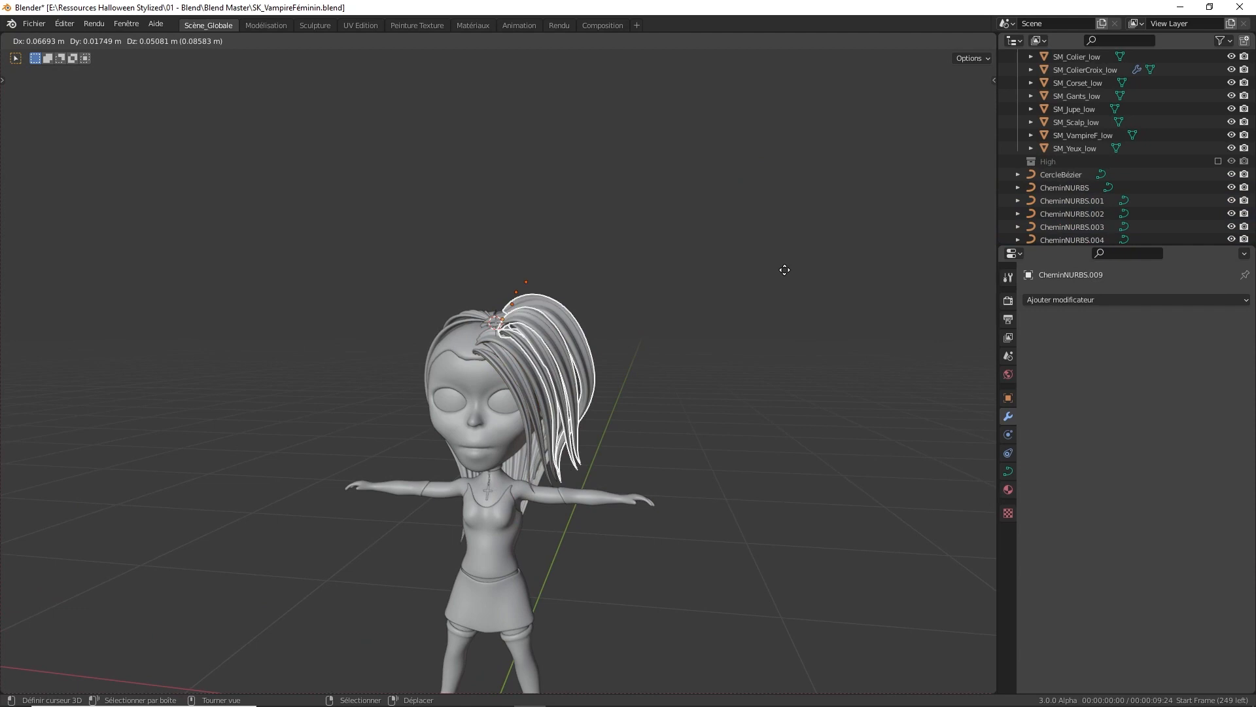
right_click(785, 269)
middle_click_drag(699, 286, 571, 330)
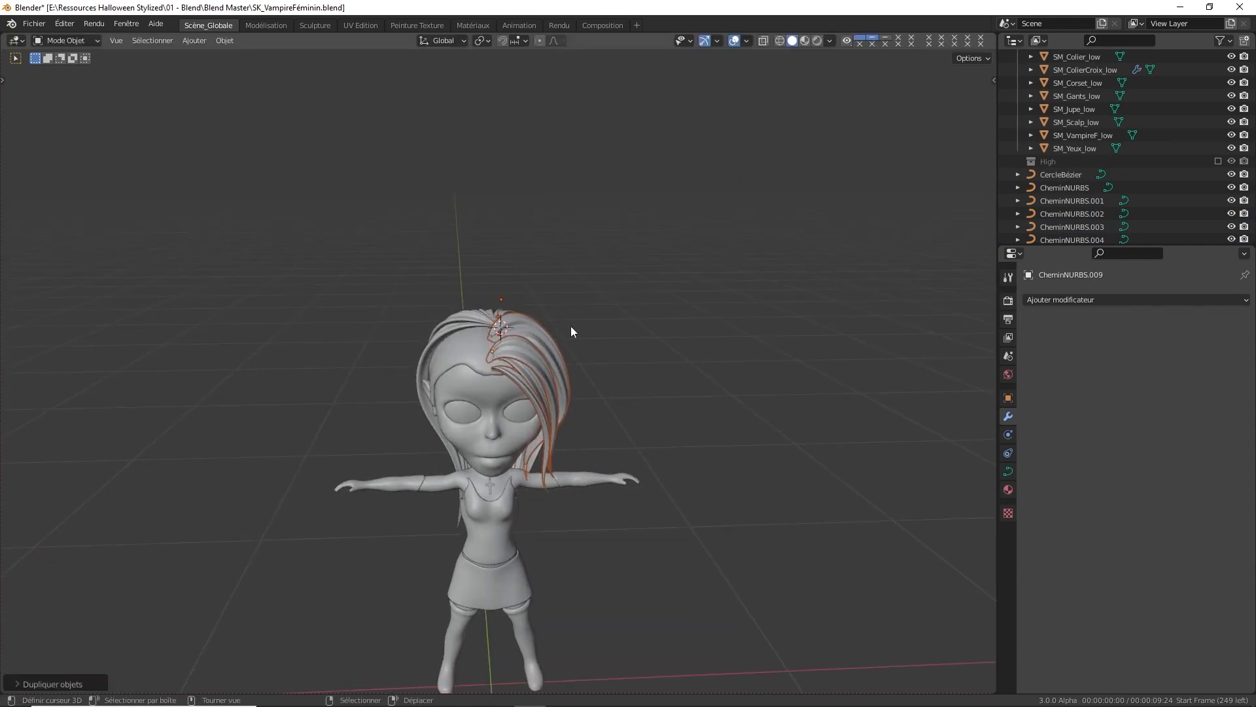
Snap the 3D cursor to the scalp object's origin at the character's feet
left_click(462, 346)
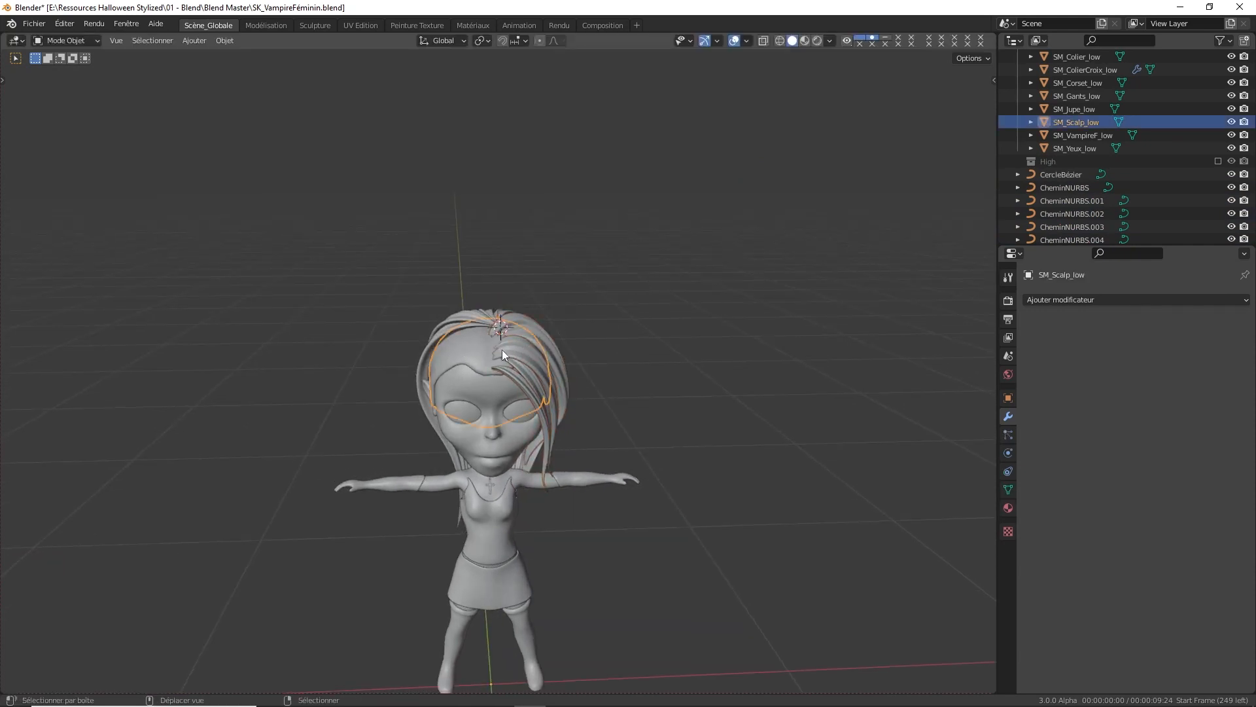
key("shift+s")
left_click(503, 351)
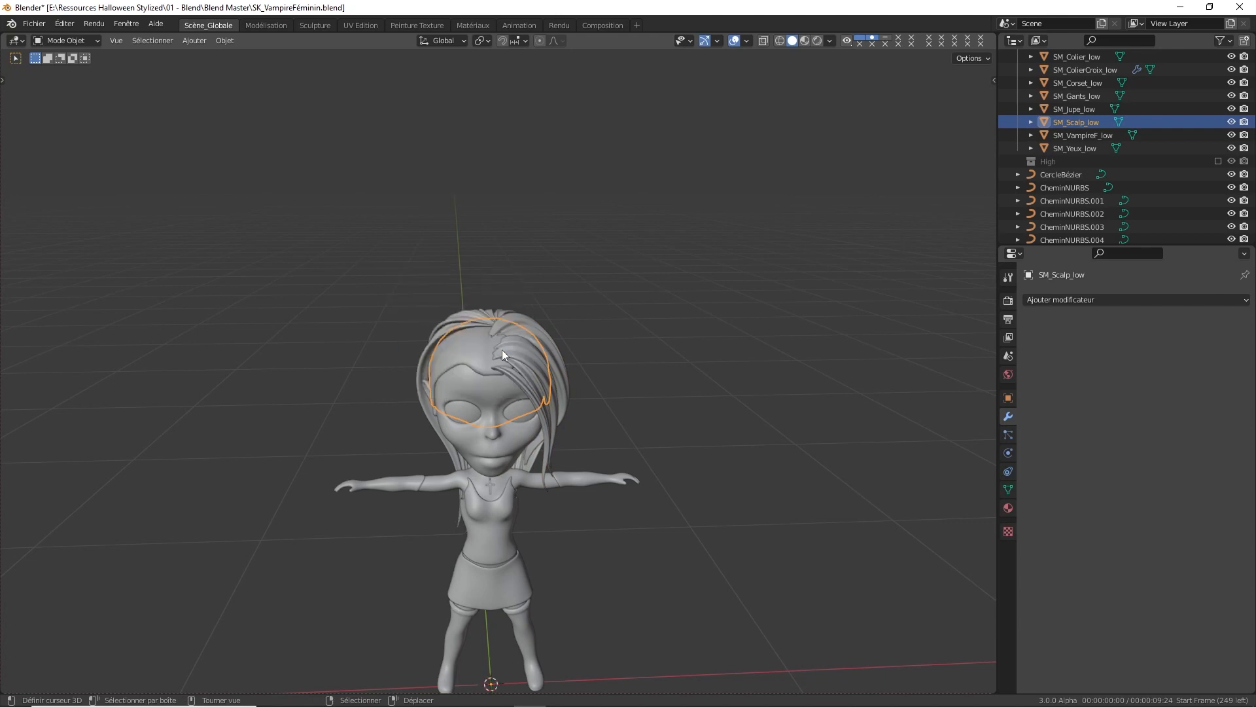
Select the four overlapping front strands and set their origins to the 3D cursor
left_click(528, 380)
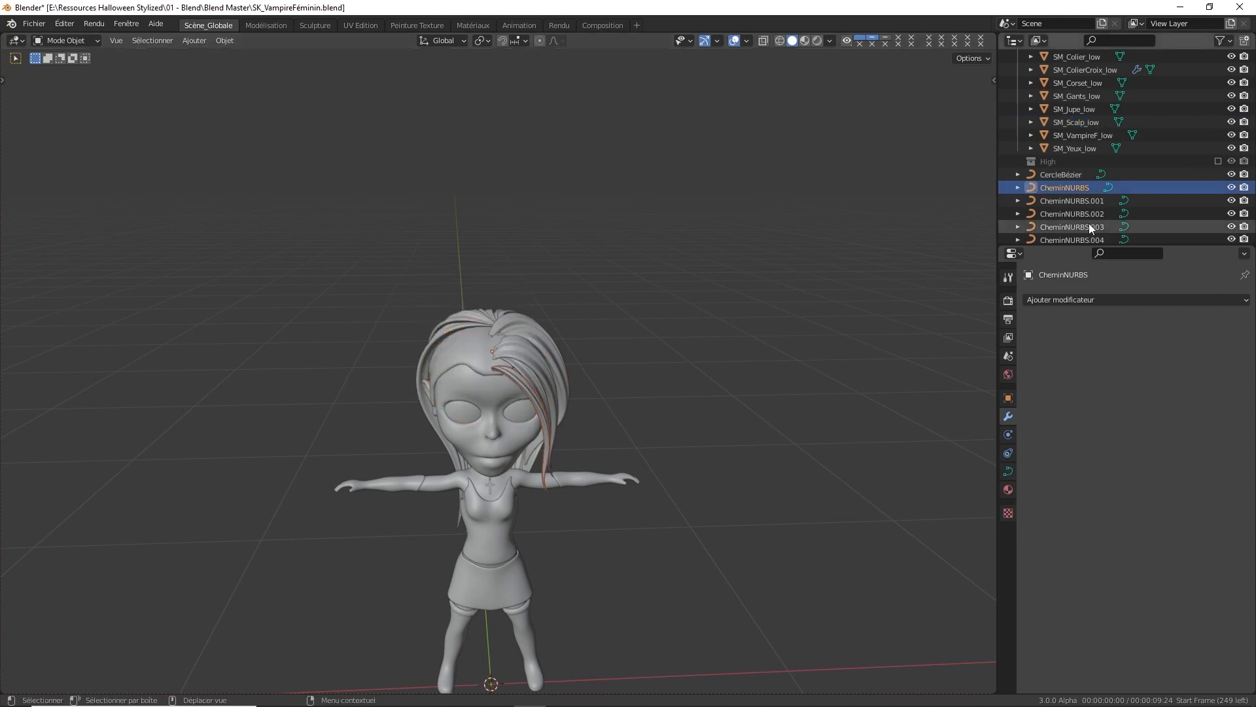
middle_click_drag(704, 289, 615, 321)
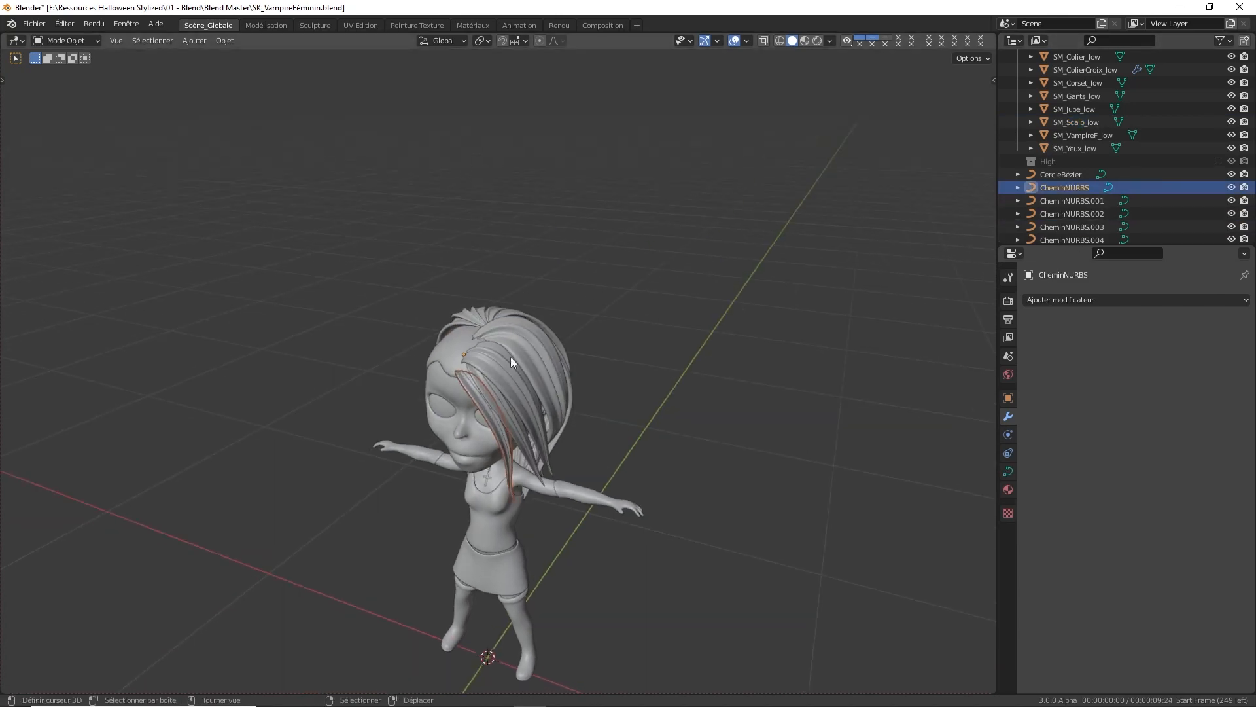
scroll(490, 373, "up", 3)
right_click(466, 385, "shift")
right_click(478, 350, "shift")
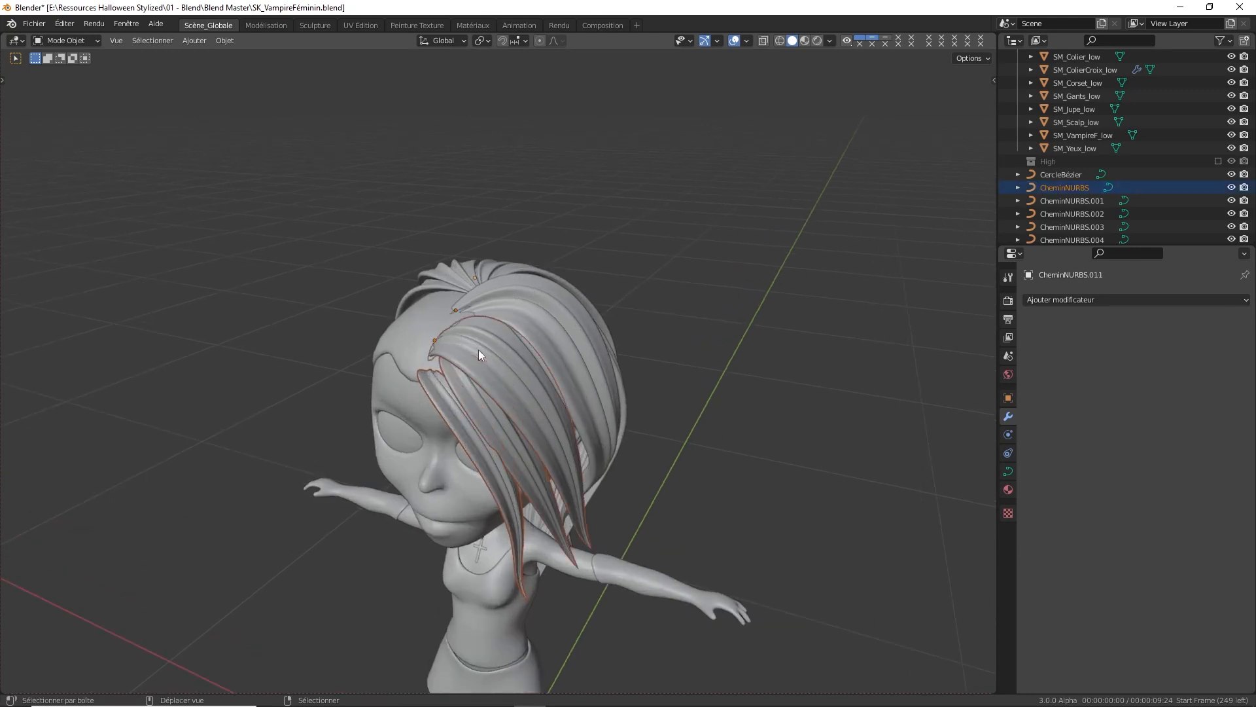
right_click(520, 320, "shift")
mouse_move(524, 314)
middle_mouse_down()
mouse_move(498, 322)
mouse_move(549, 314)
middle_mouse_up()
scroll(499, 322, "down", 1)
key("q")
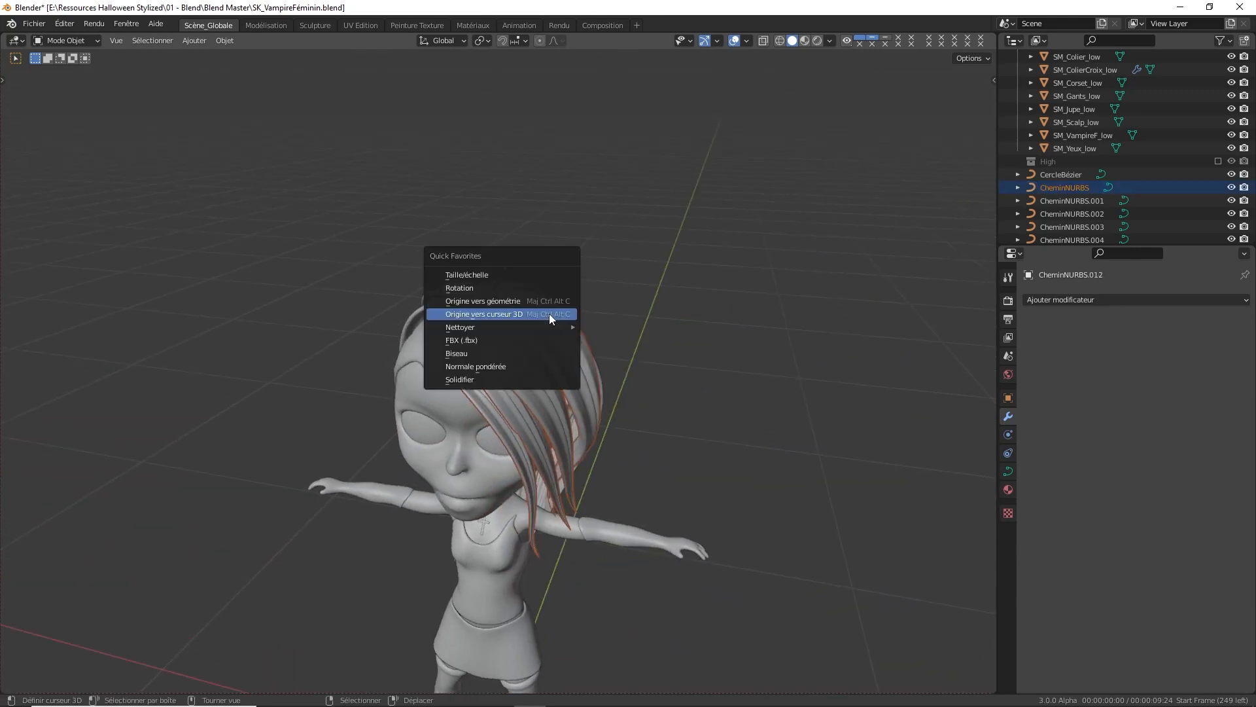
left_click(530, 313)
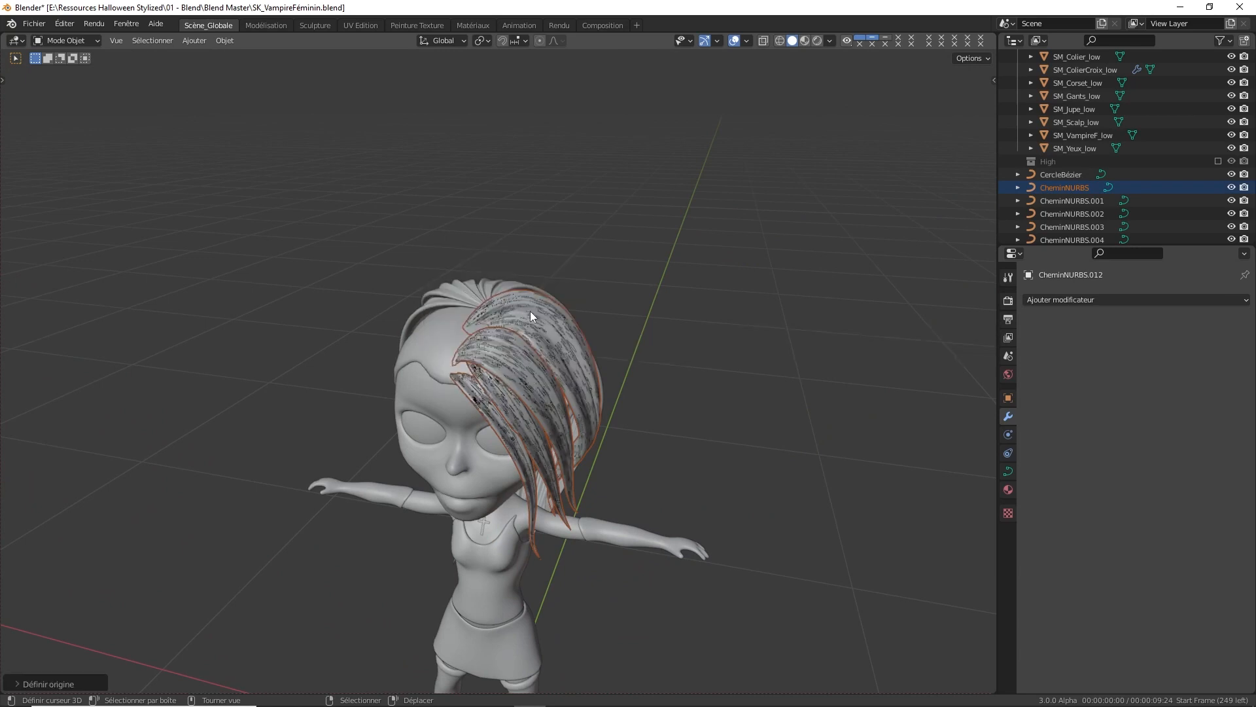
Add a Mirror modifier on the X axis to CheminNURBS.012 and copy it to the other selected strands
left_click(1080, 301)
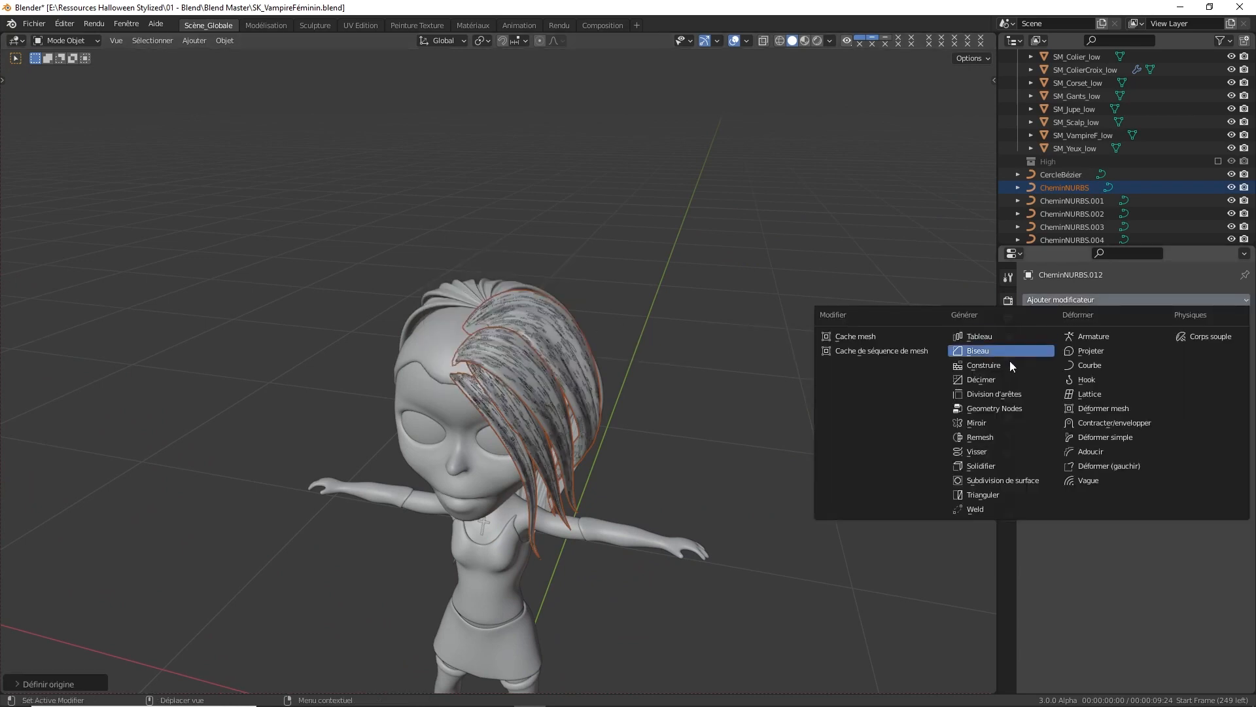
left_click(968, 423)
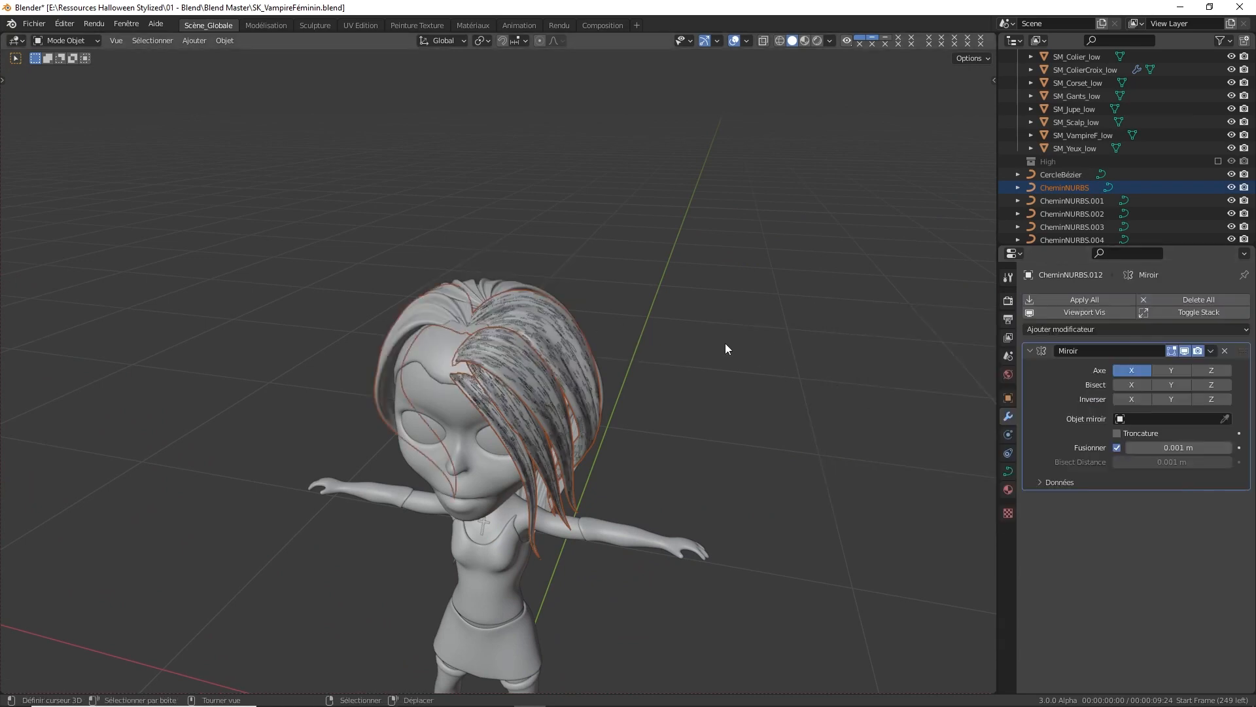
key("ctrl+l")
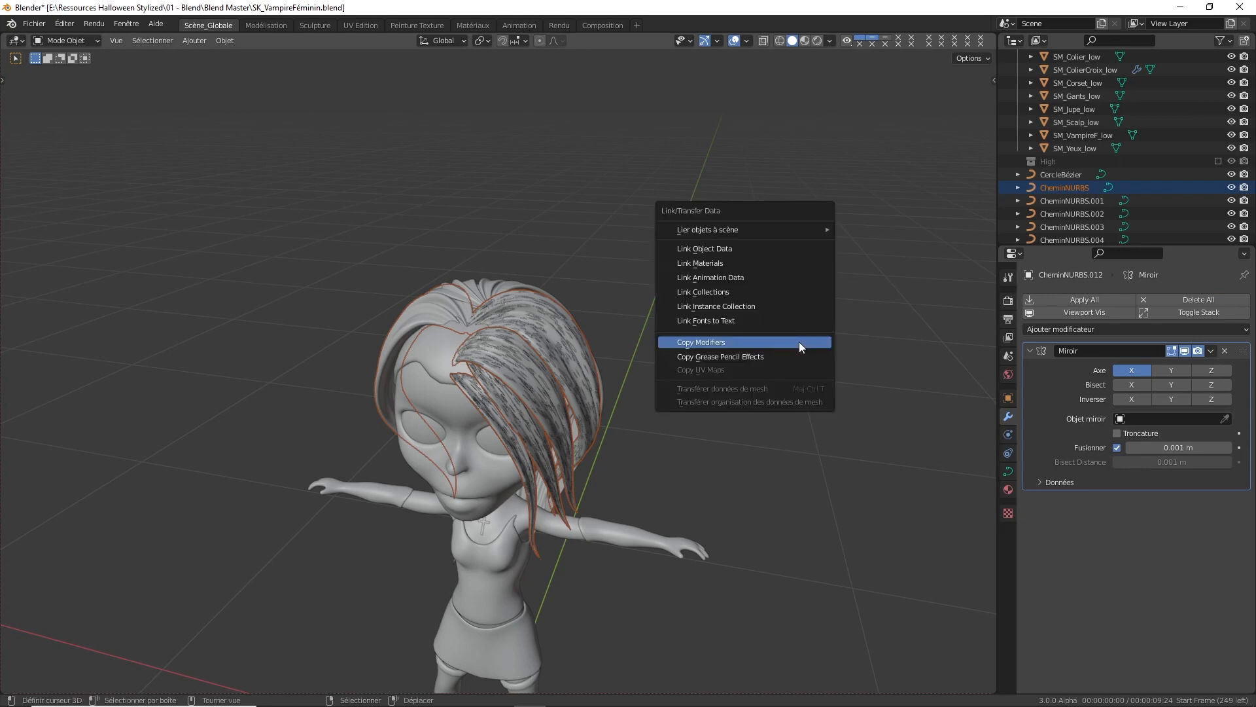
left_click(799, 343)
Delete the selected set of mirrored front strands
middle_click_drag(645, 357, 662, 329)
key("x")
left_click(736, 293)
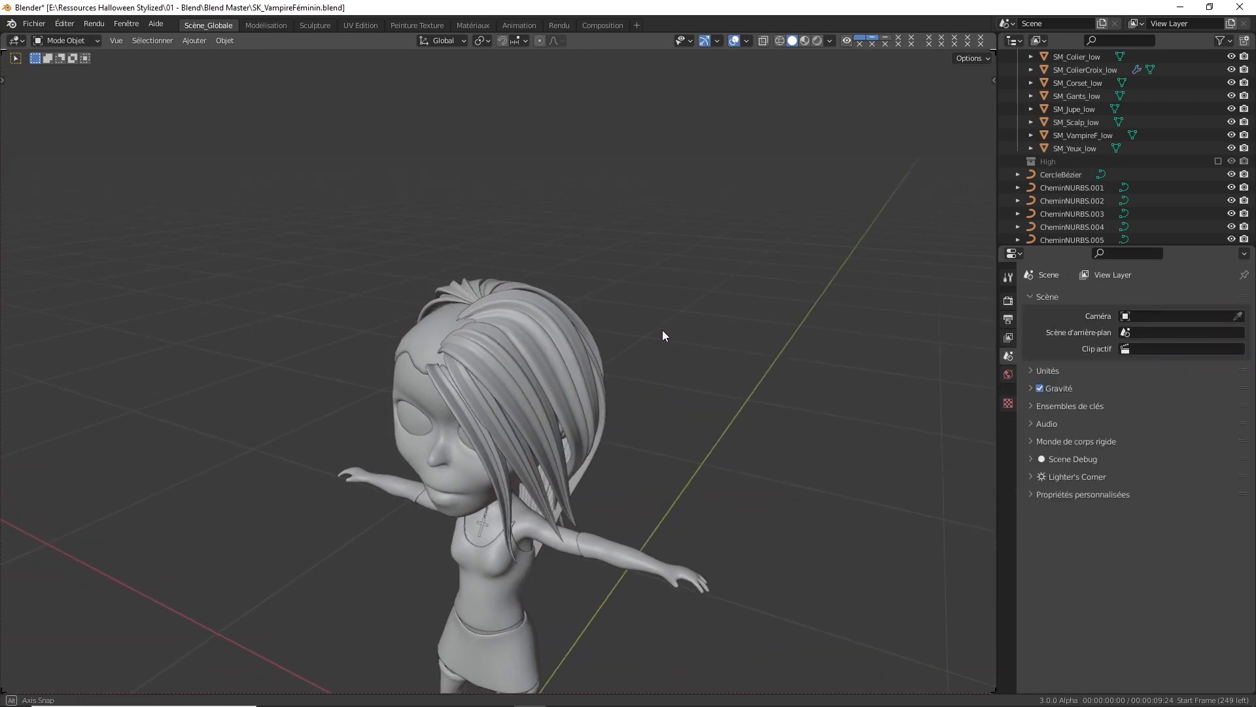
Set the origins of the four remaining front strands to the 3D cursor
left_click(445, 391)
left_click(465, 362, "shift")
left_click(477, 350, "shift")
left_click(517, 327, "shift")
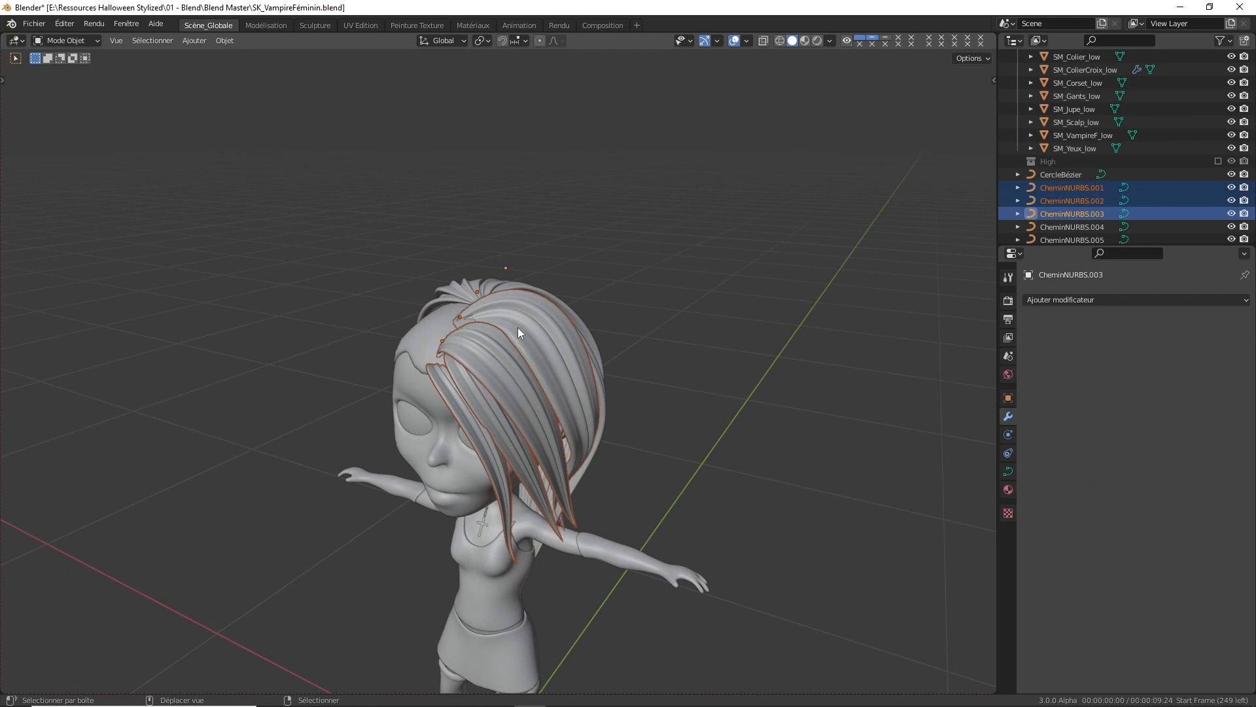
middle_click_drag(517, 327, 550, 328)
key("ctrl+shift+alt+c")
left_click(550, 327)
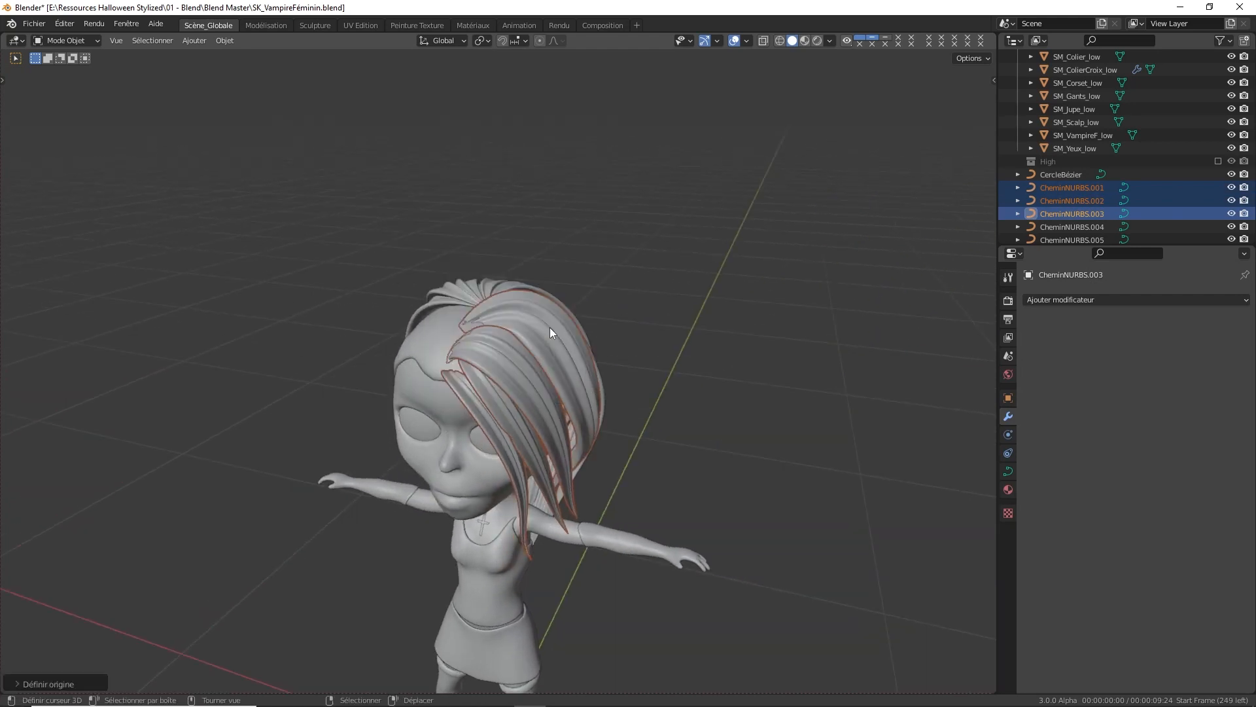
Mirror CheminNURBS.003 on the X axis with a Mirror modifier and copy the modifier to the other selected strands
left_click(1085, 299)
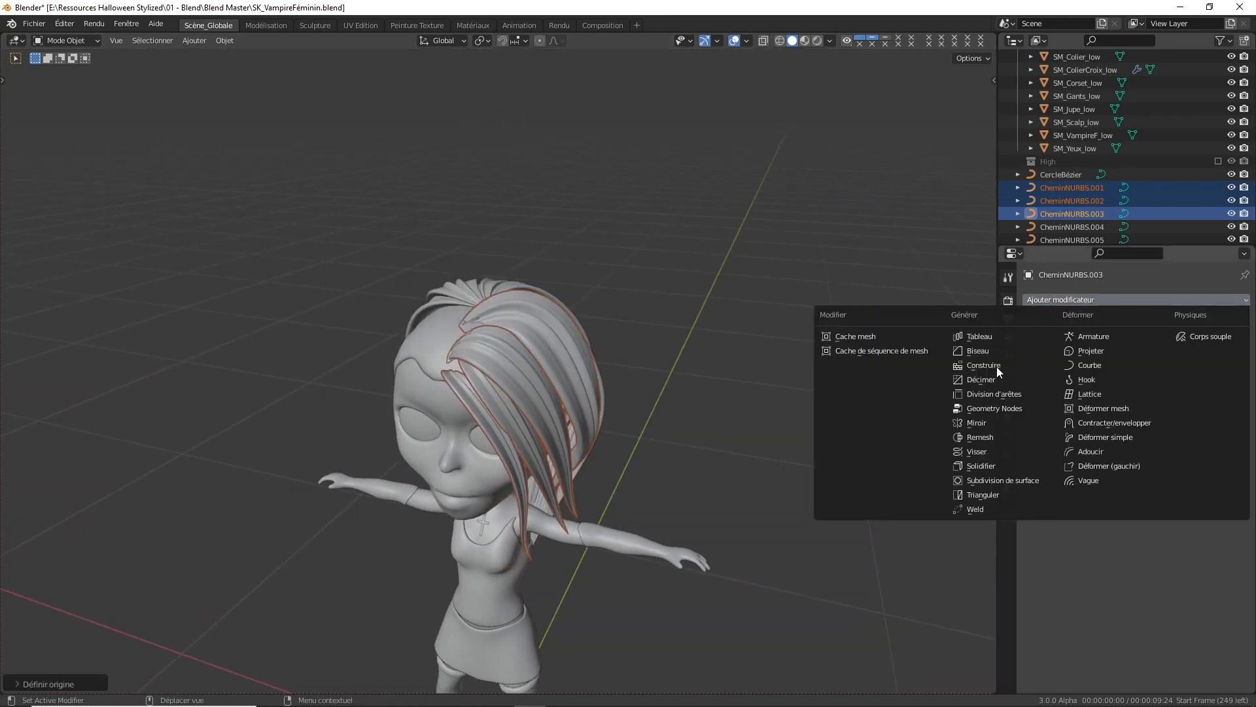
left_click(992, 426)
key("ctrl+l")
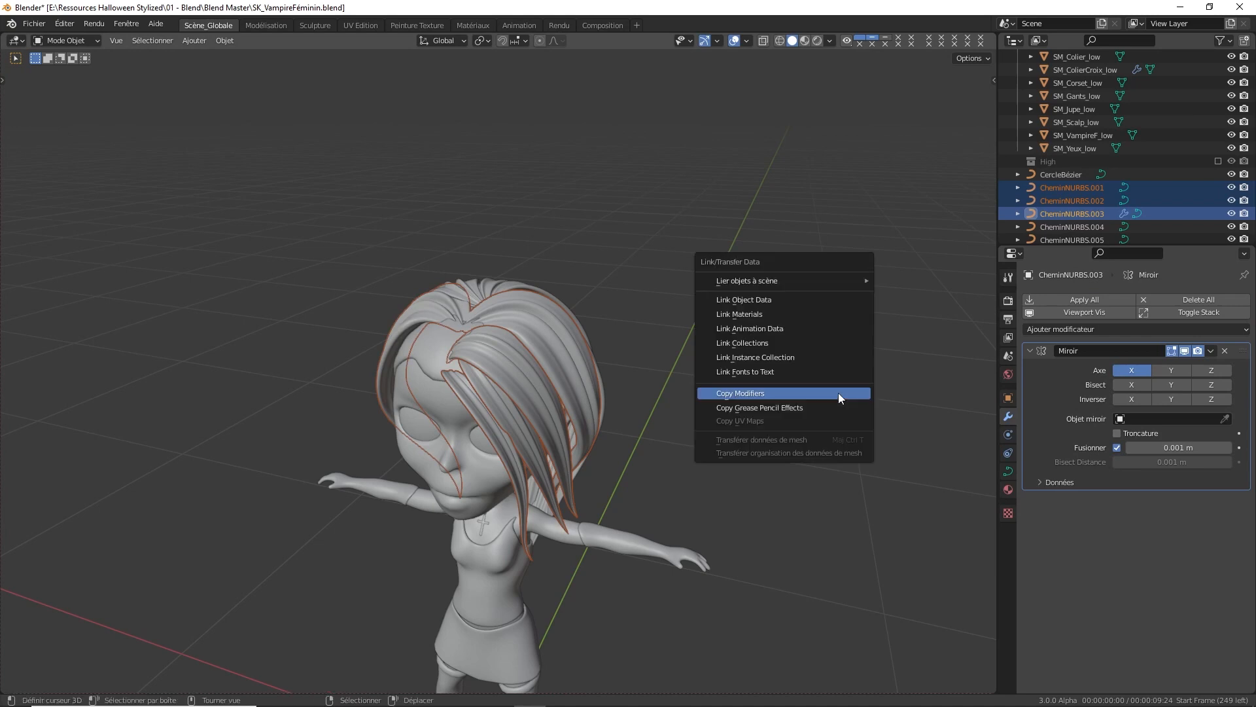
left_click(838, 392)
key("a")
left_click(837, 313)
Move the root control point of CheminNURBS.002 up along the centre parting to close the gap with the strands behind
middle_click_drag(661, 331, 722, 316)
scroll(539, 346, "up", 5)
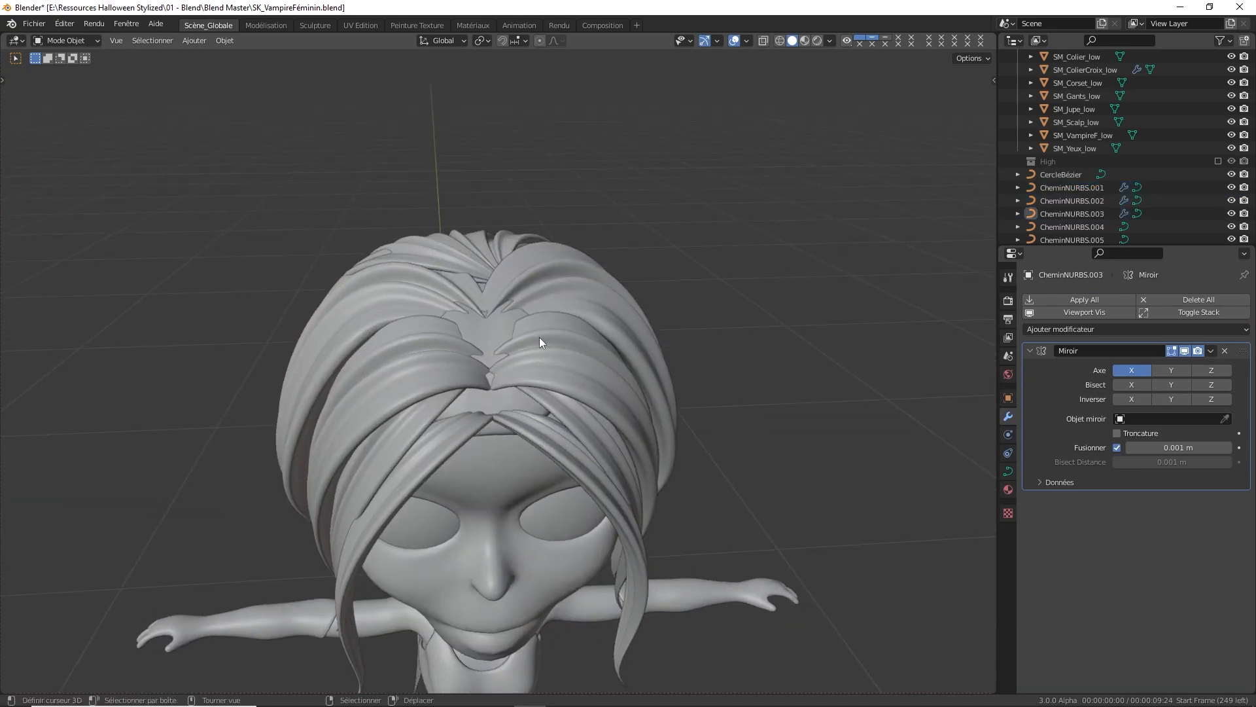
left_click(540, 337)
key("Tab")
key("g")
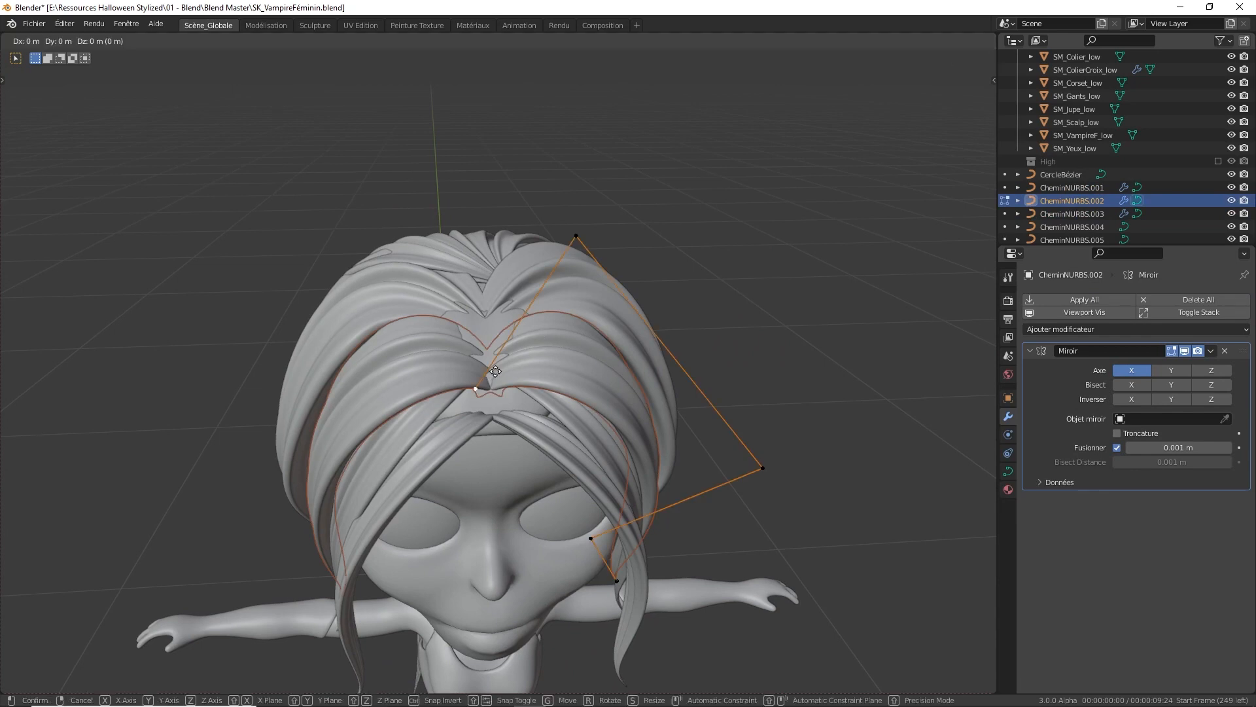
left_click(497, 349)
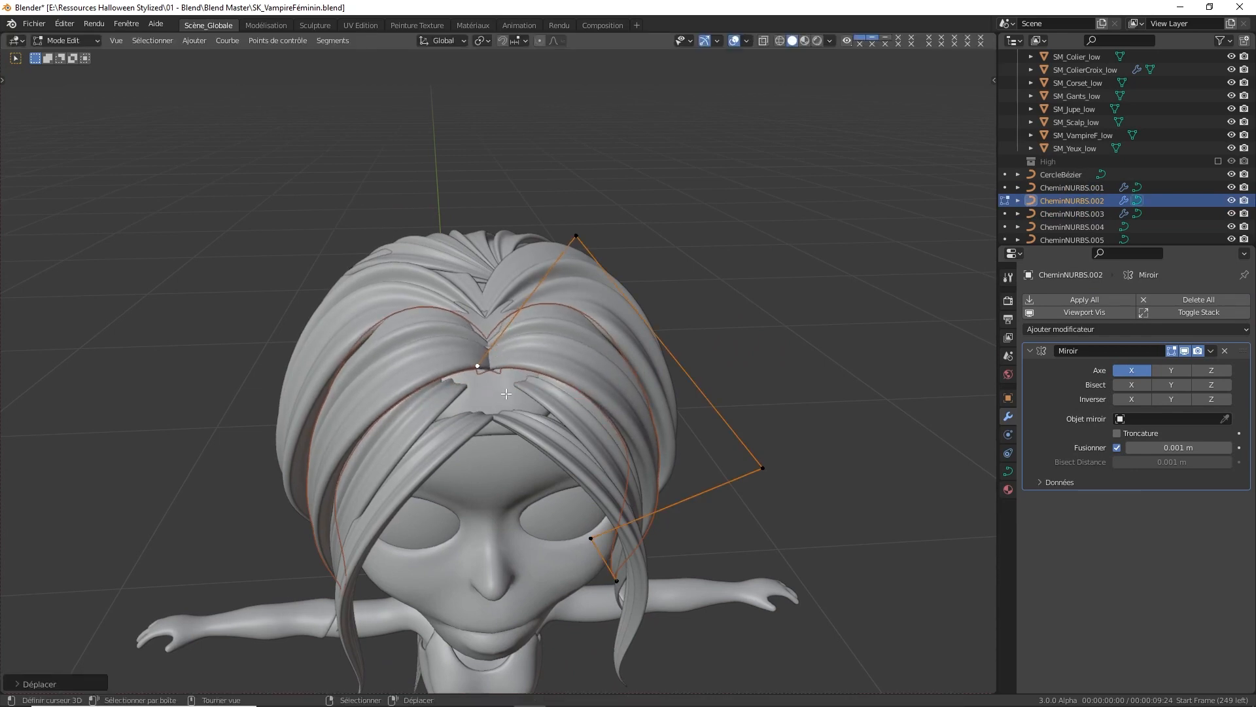
key("Tab")
Move the root control point of CheminNURBS.001 inward to the centre parting so both mirrored strands meet
right_click(539, 391)
middle_click_drag(539, 391, 517, 367)
key("Tab")
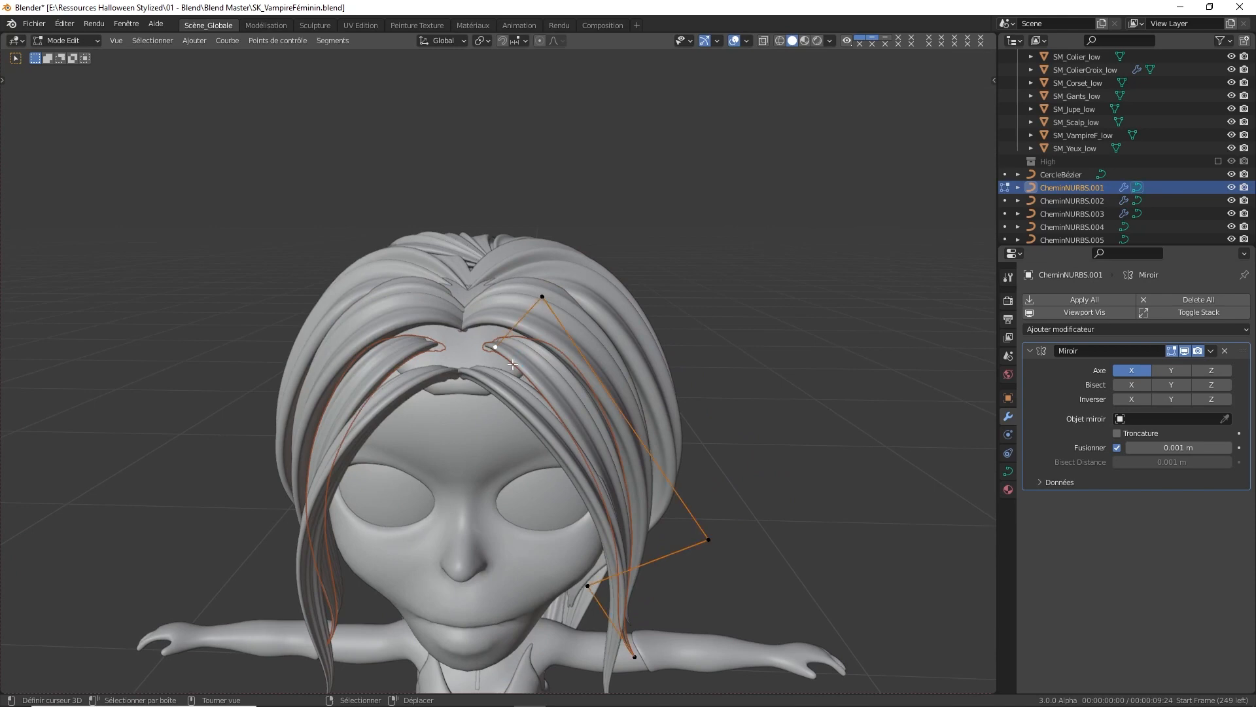
key("f")
key("g")
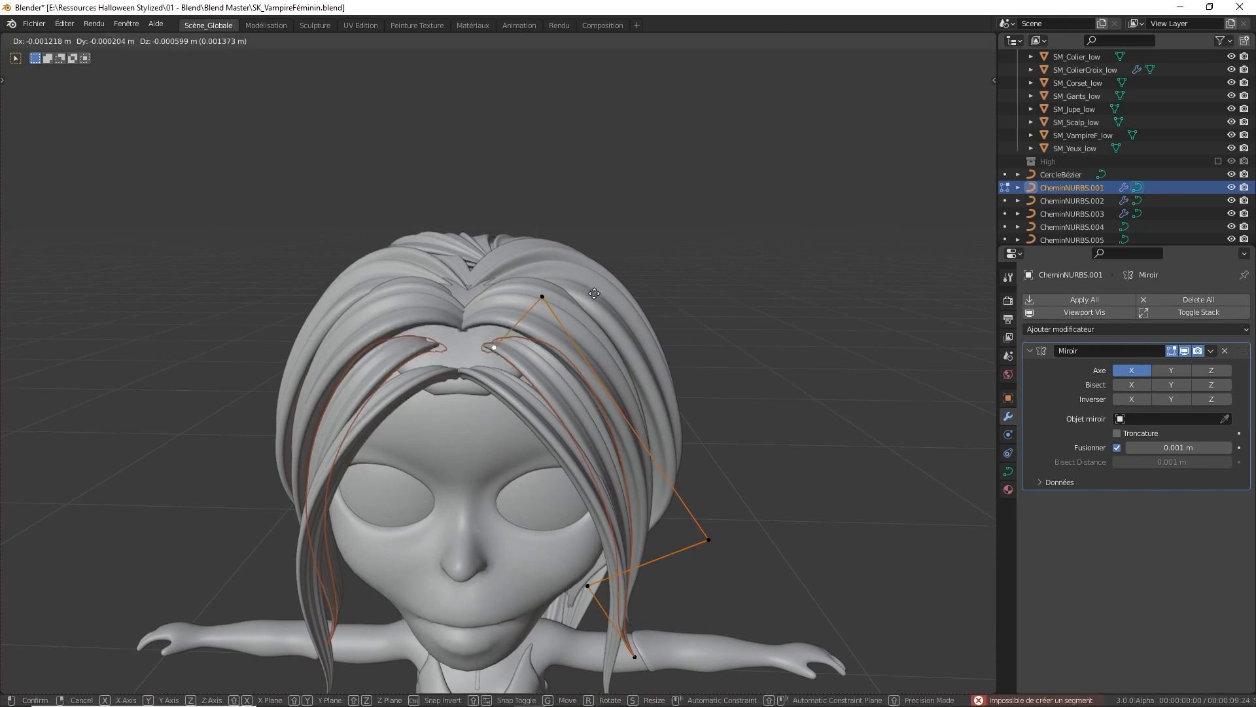
left_click(570, 281)
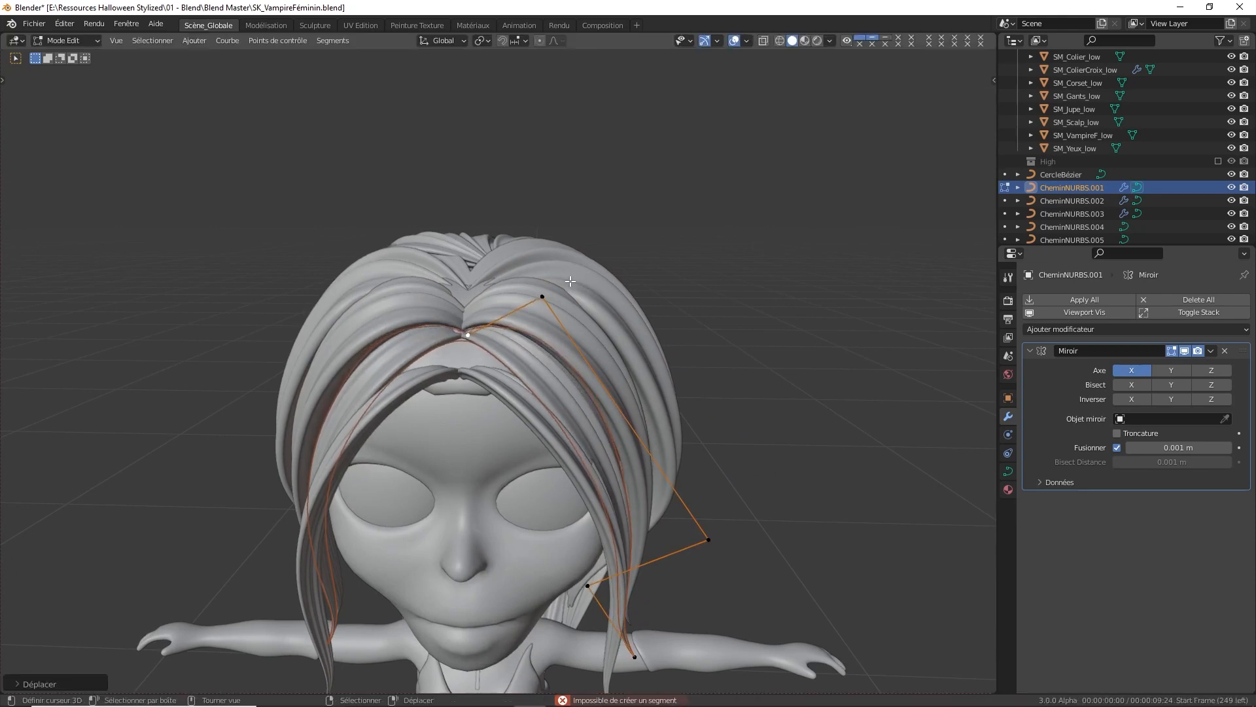
key("Tab")
Raise the root control point of the front strand CheminNURBS.009 toward the parting
right_click(494, 373)
key("Tab")
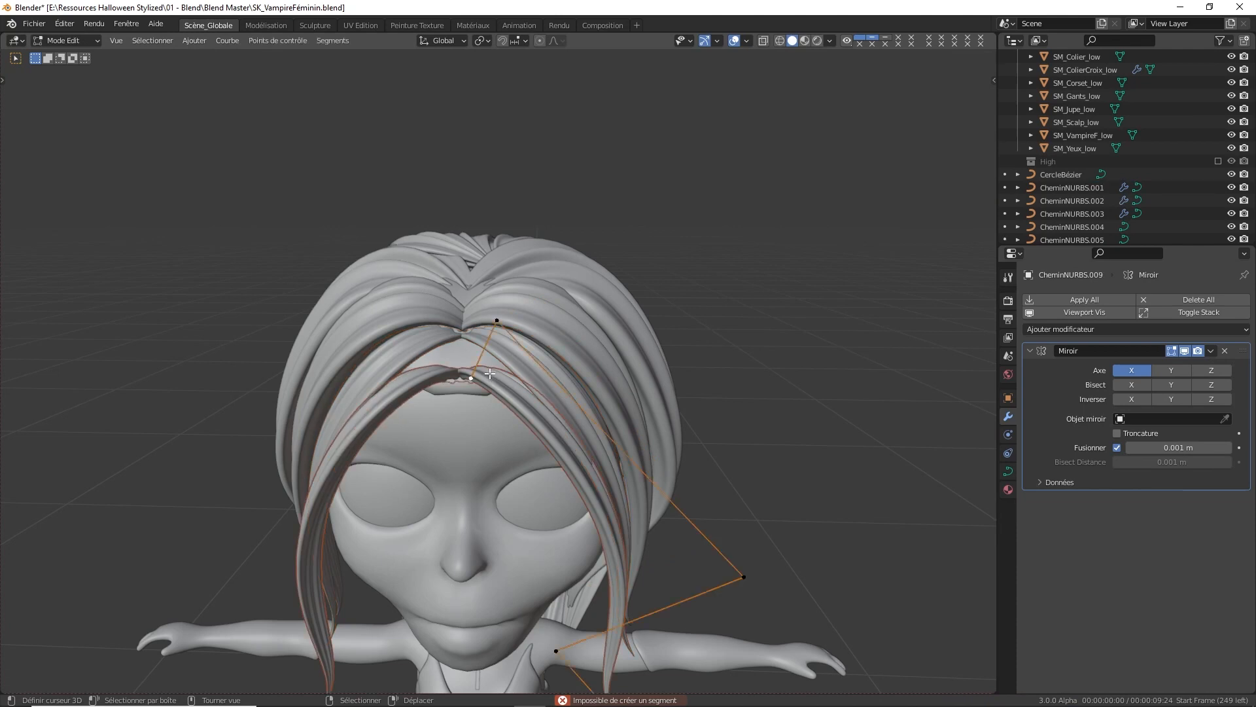
right_click(471, 373)
key("g")
left_click(489, 355)
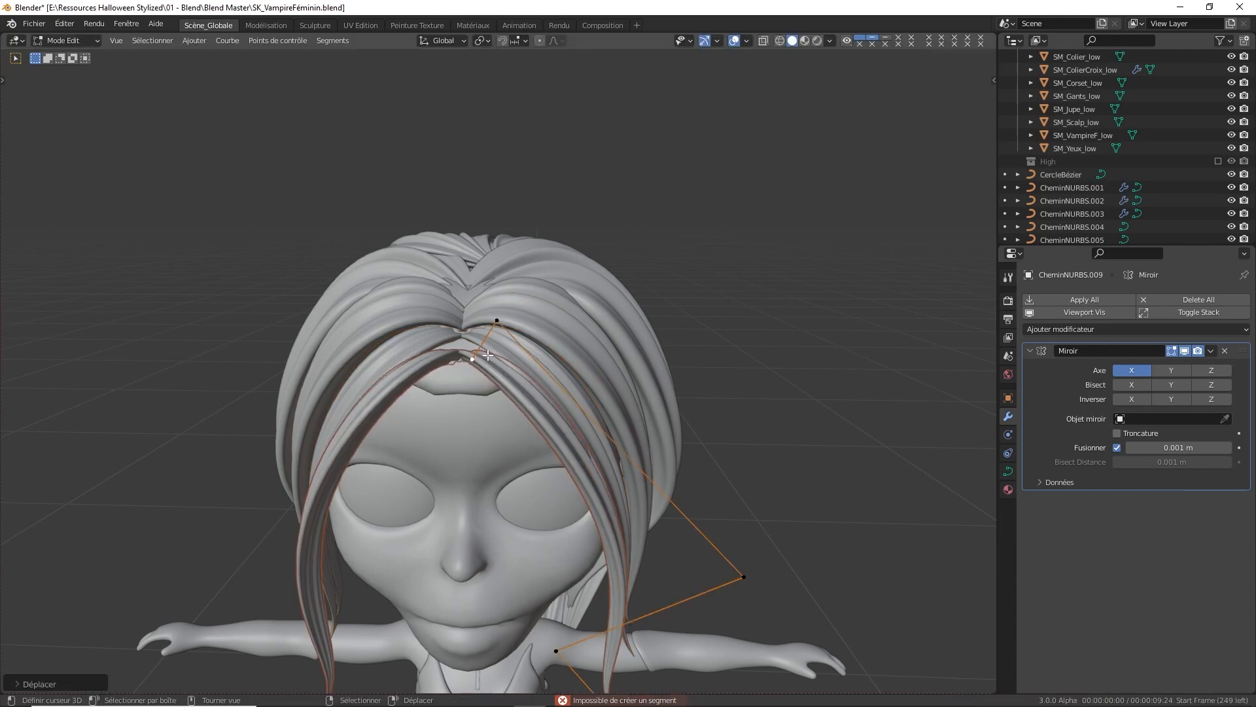
middle_click_drag(522, 357, 586, 314)
scroll(586, 314, "down", 4)
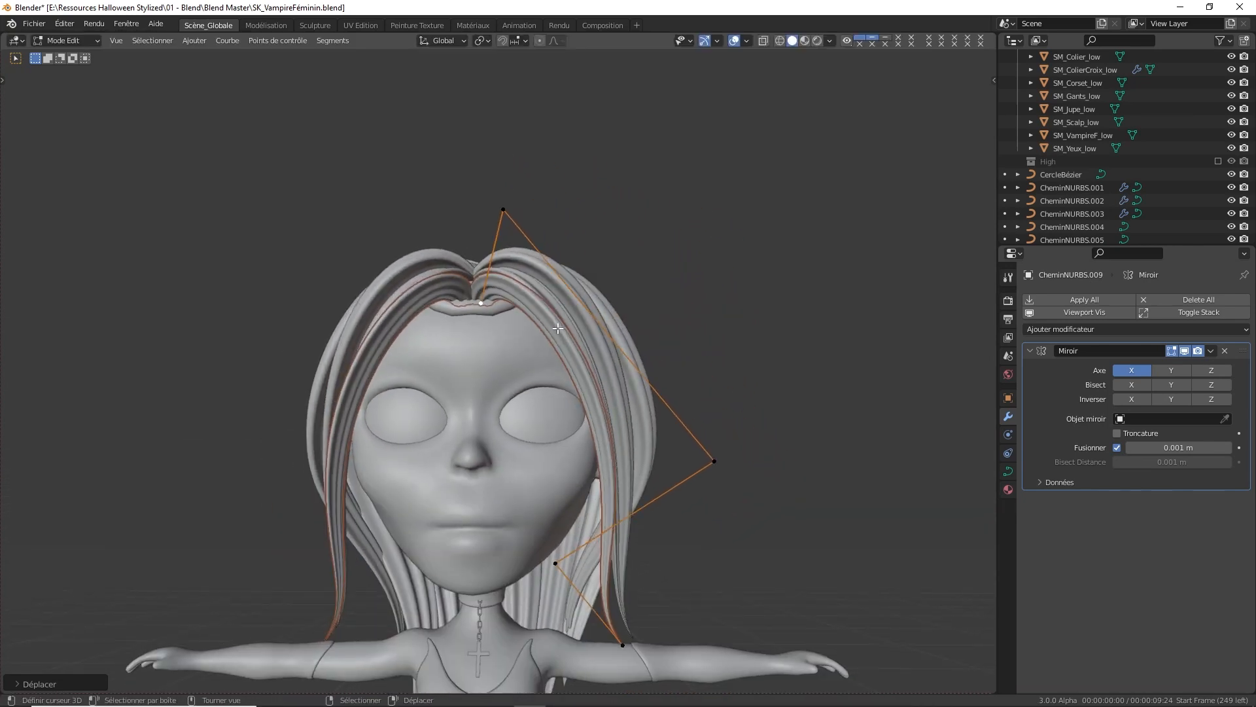
Adjust the radius of CheminNURBS.009's root control point and shift the point slightly along the Z axis
key("Tab")
middle_click_drag(559, 329, 497, 360)
key("Tab")
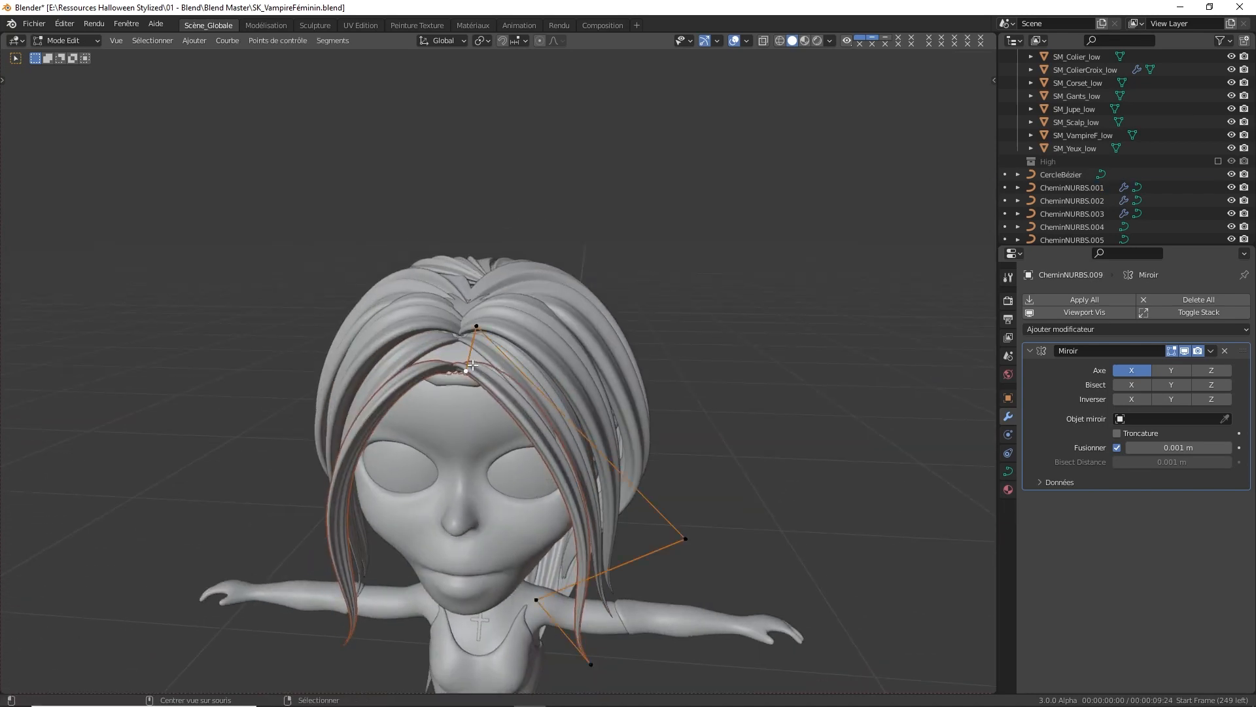
key("alt+s")
left_click(496, 353)
key("g")
key("z")
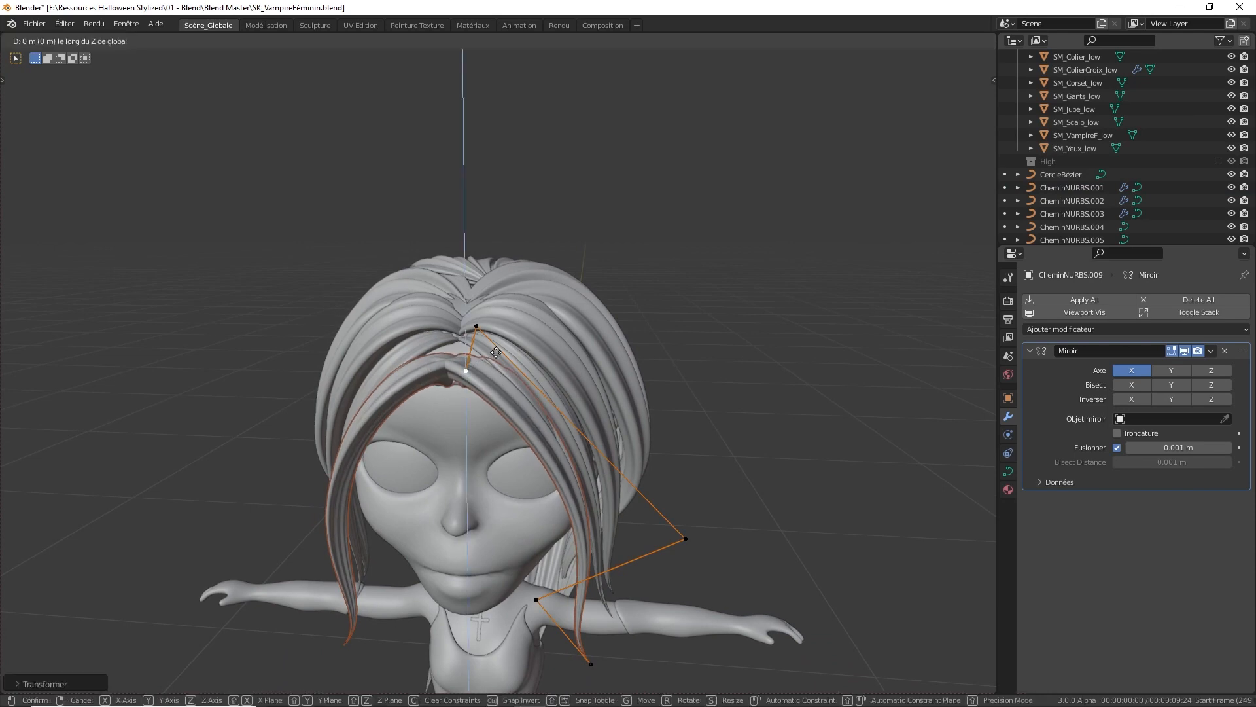
left_click(498, 345)
Shift CheminNURBS.009's root control point outward from the centre line by about 0.018 m
middle_click_drag(497, 345, 504, 360)
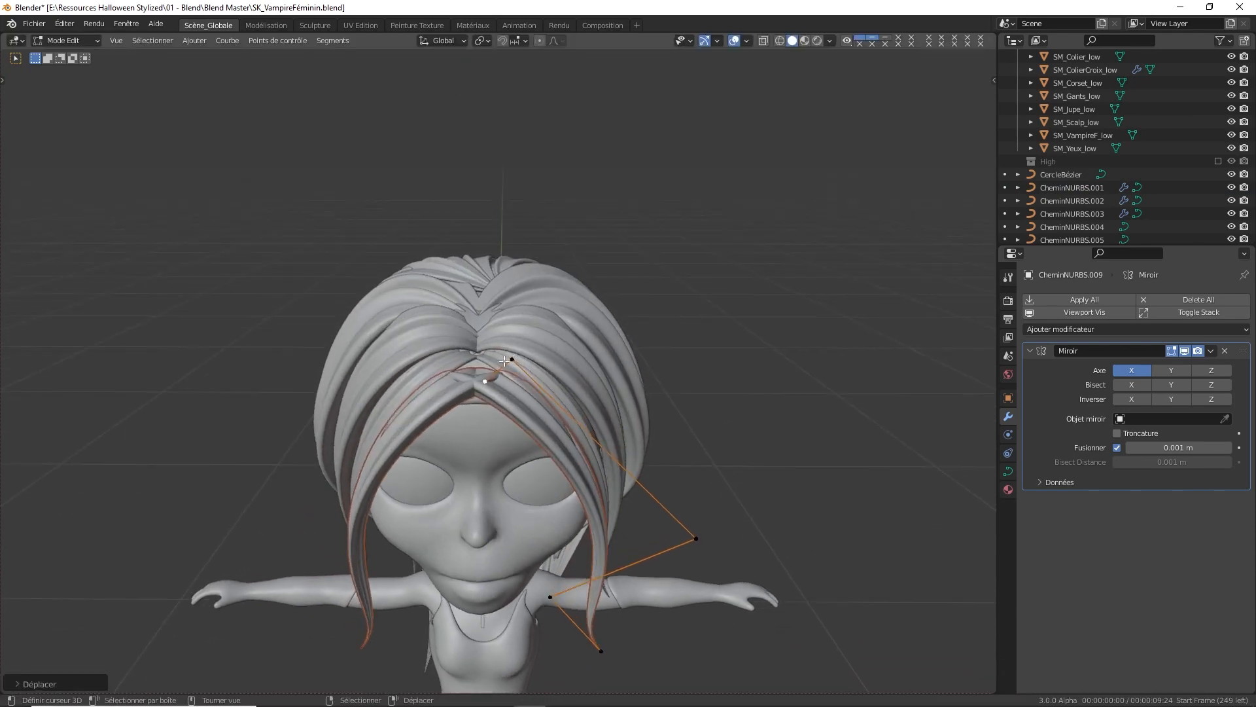
key("g")
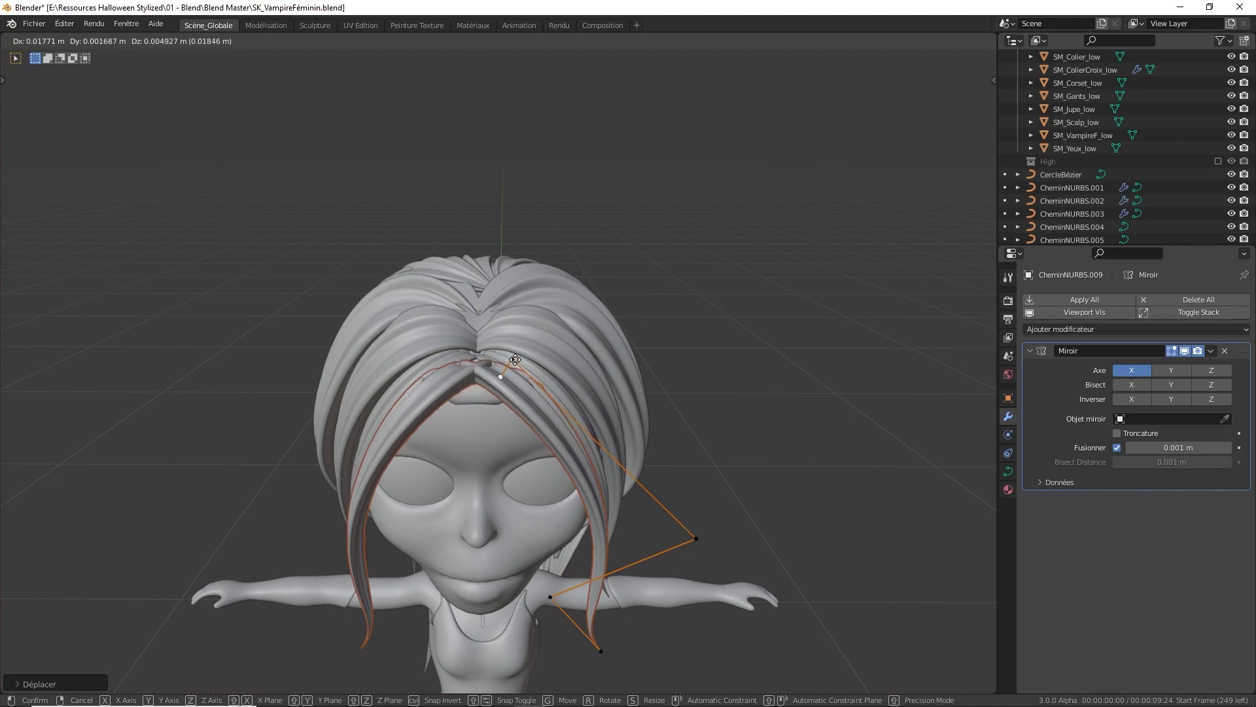
left_click(515, 360)
middle_click_drag(513, 361, 623, 227)
key("g")
left_click(498, 349)
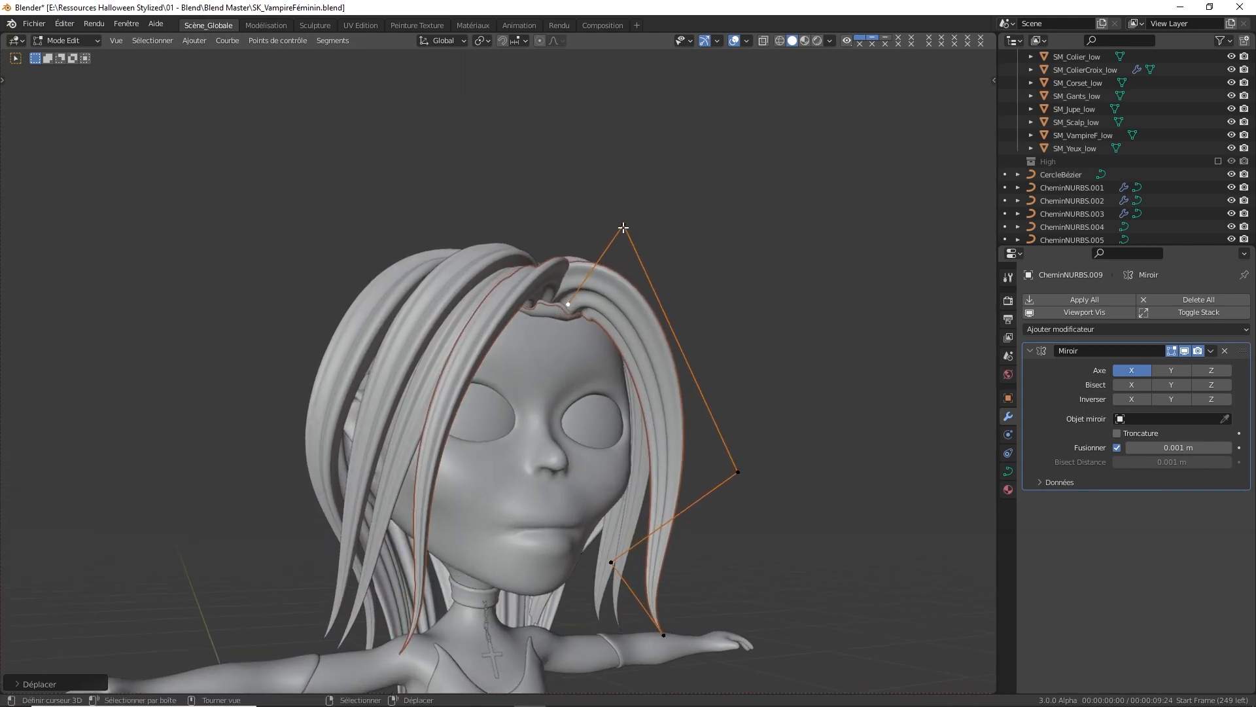
Lower CheminNURBS.009's second control point about 0.078 m along Z and adjust its position along Y
key("g")
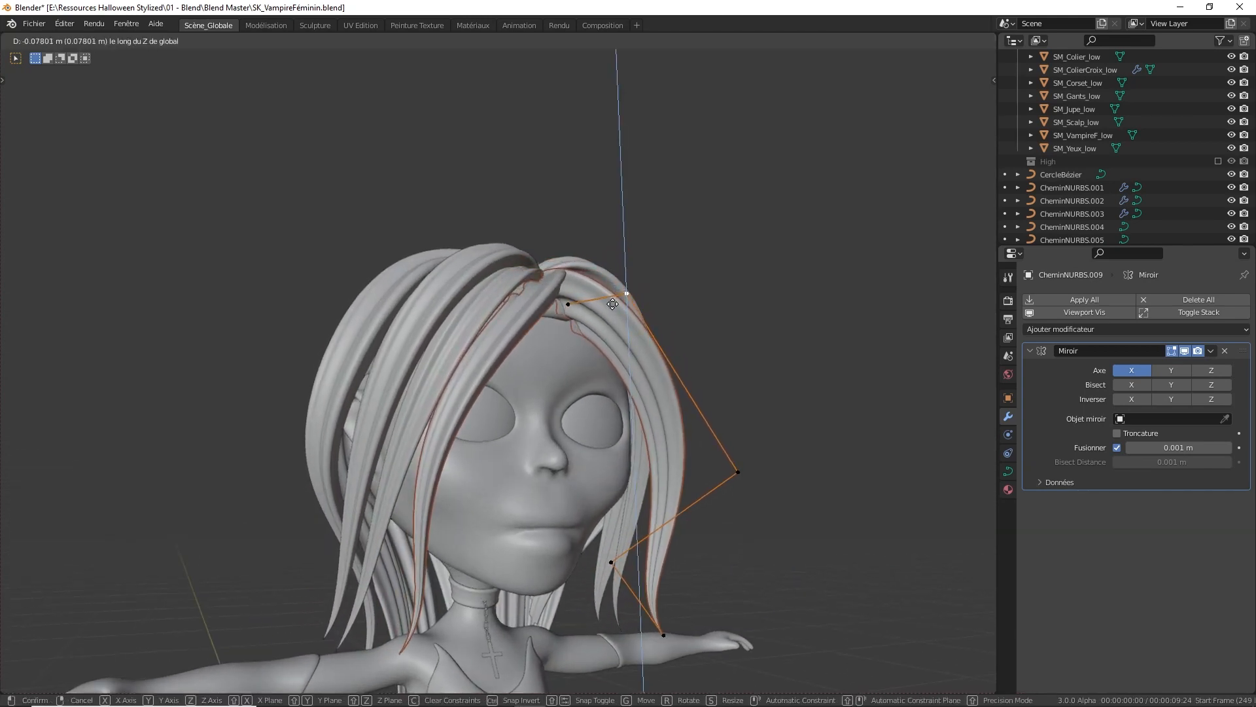
left_click(613, 303)
middle_click_drag(612, 304, 690, 308)
key("f")
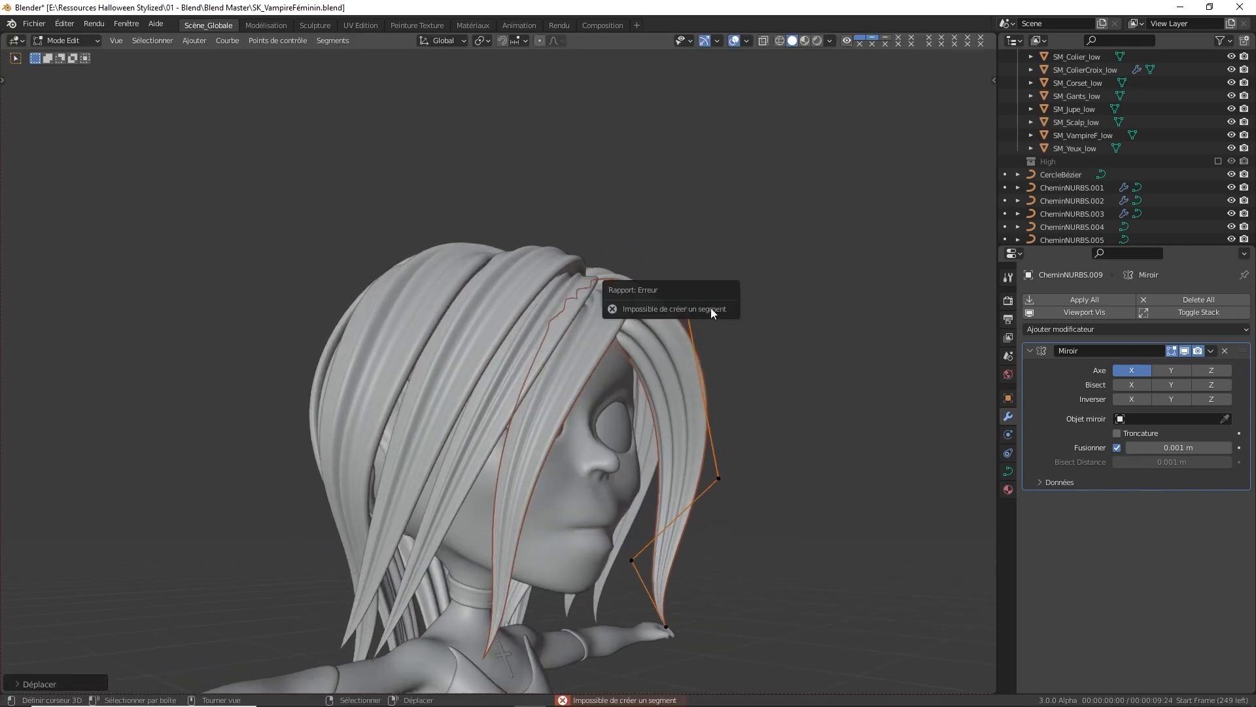
key("g")
key("y")
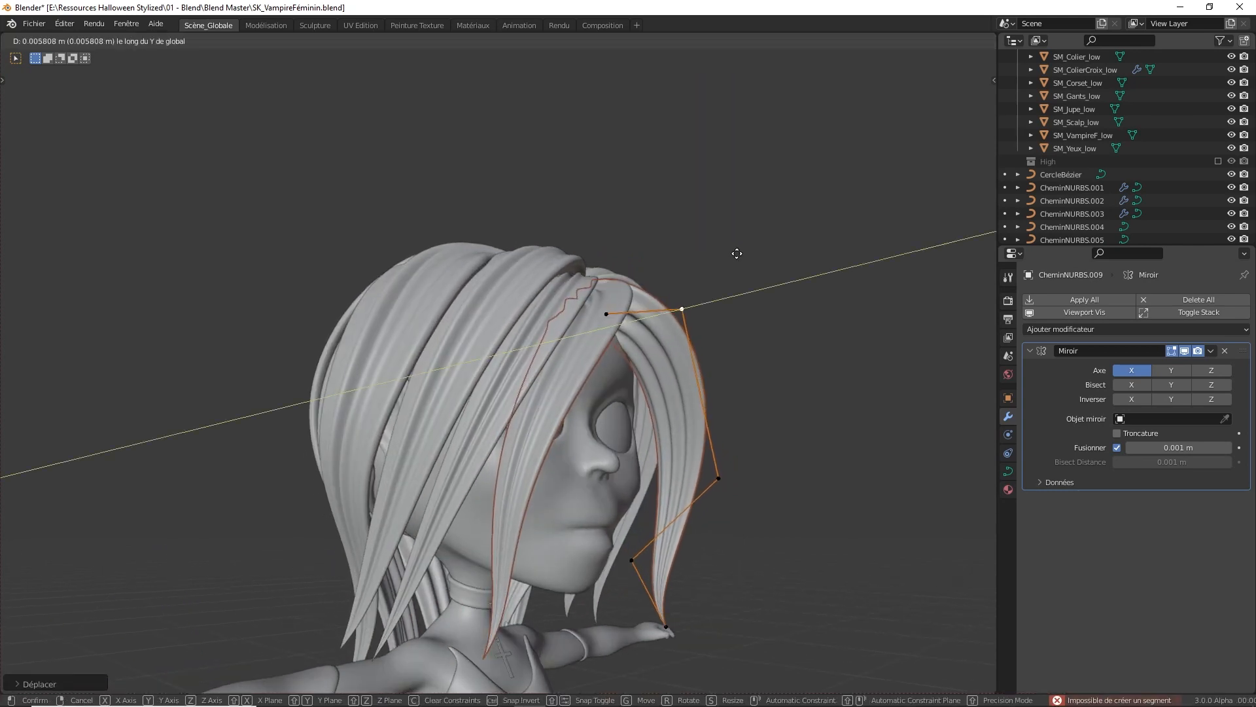
left_click(704, 258)
middle_click_drag(705, 258, 628, 272)
key("Tab")
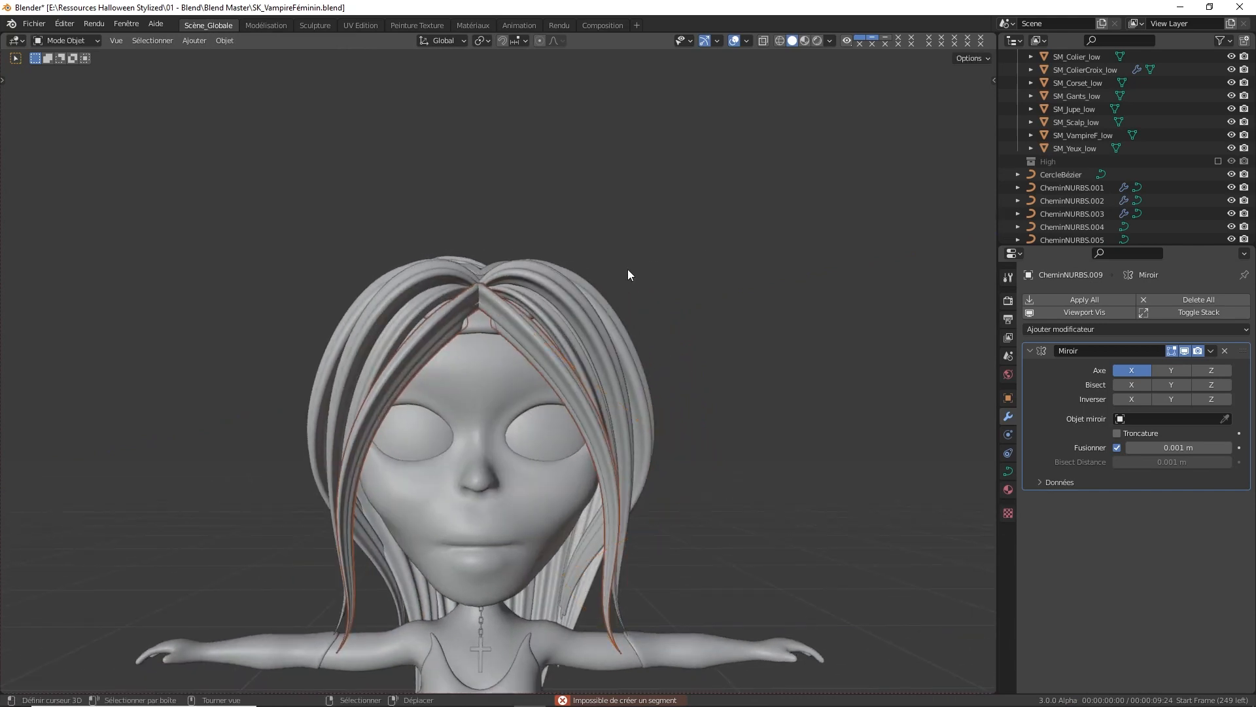
left_click(496, 303)
key("Tab")
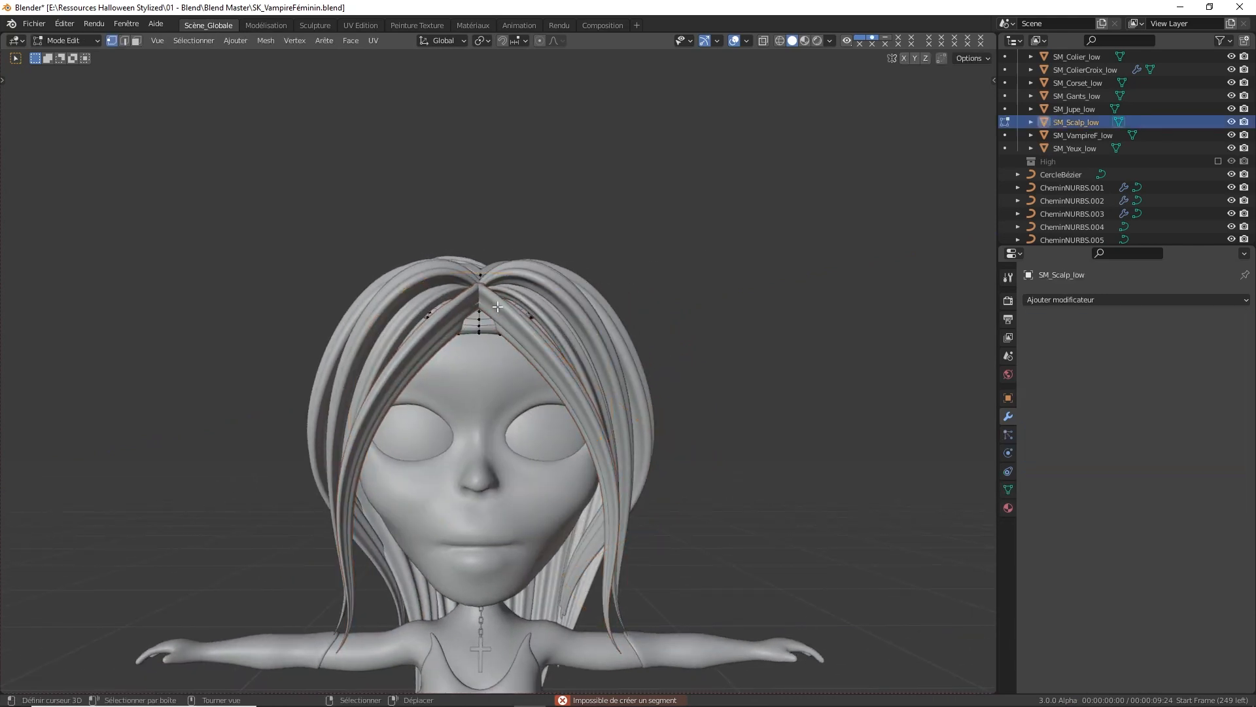
key("Tab")
Duplicate the front strand CheminNURBS.009, scale the copy down and raise it along Z to just beneath the original
left_click(496, 309)
middle_click_drag(496, 307, 464, 316)
left_click(486, 317)
left_click(469, 302)
middle_click_drag(559, 305, 587, 296)
key("shift+d")
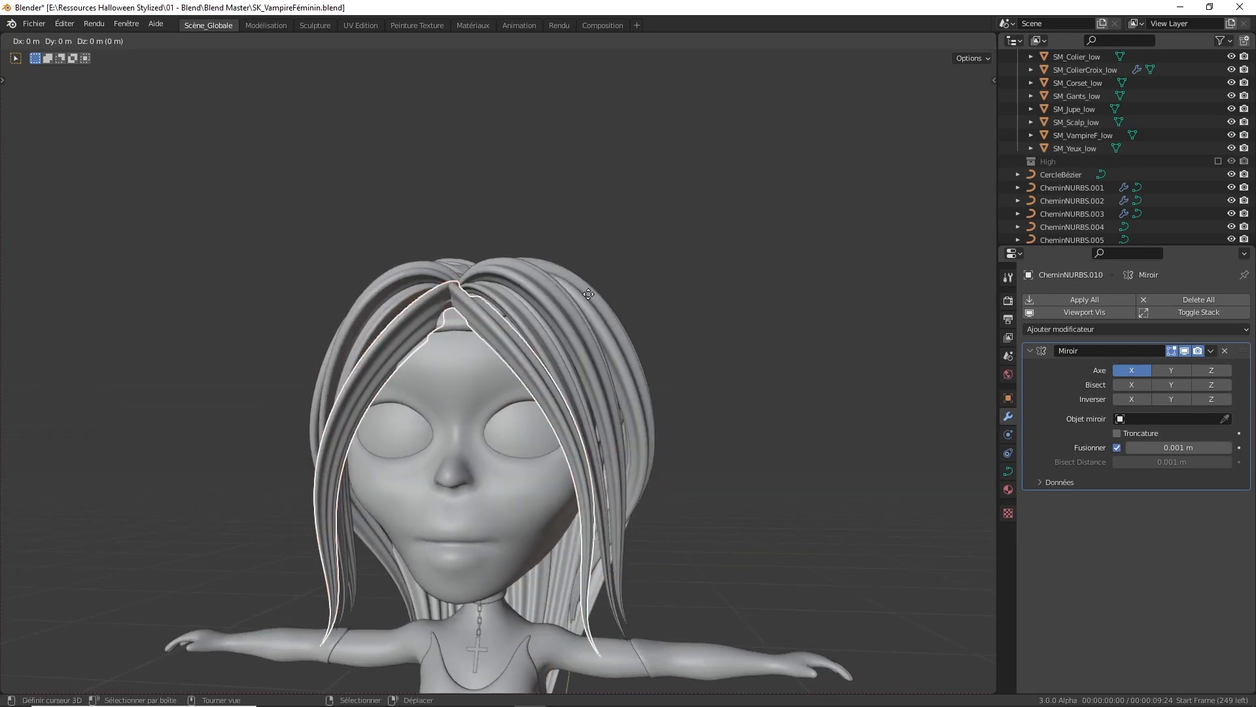
key("s")
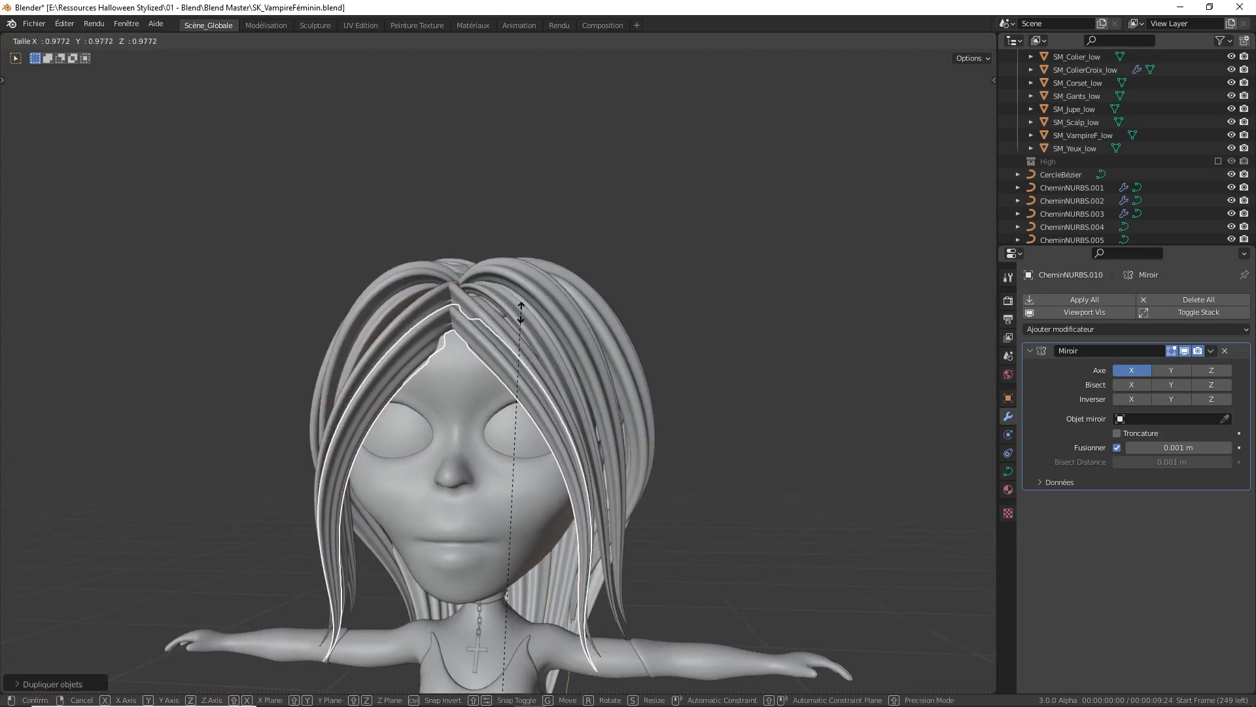
left_click(509, 462)
key("g")
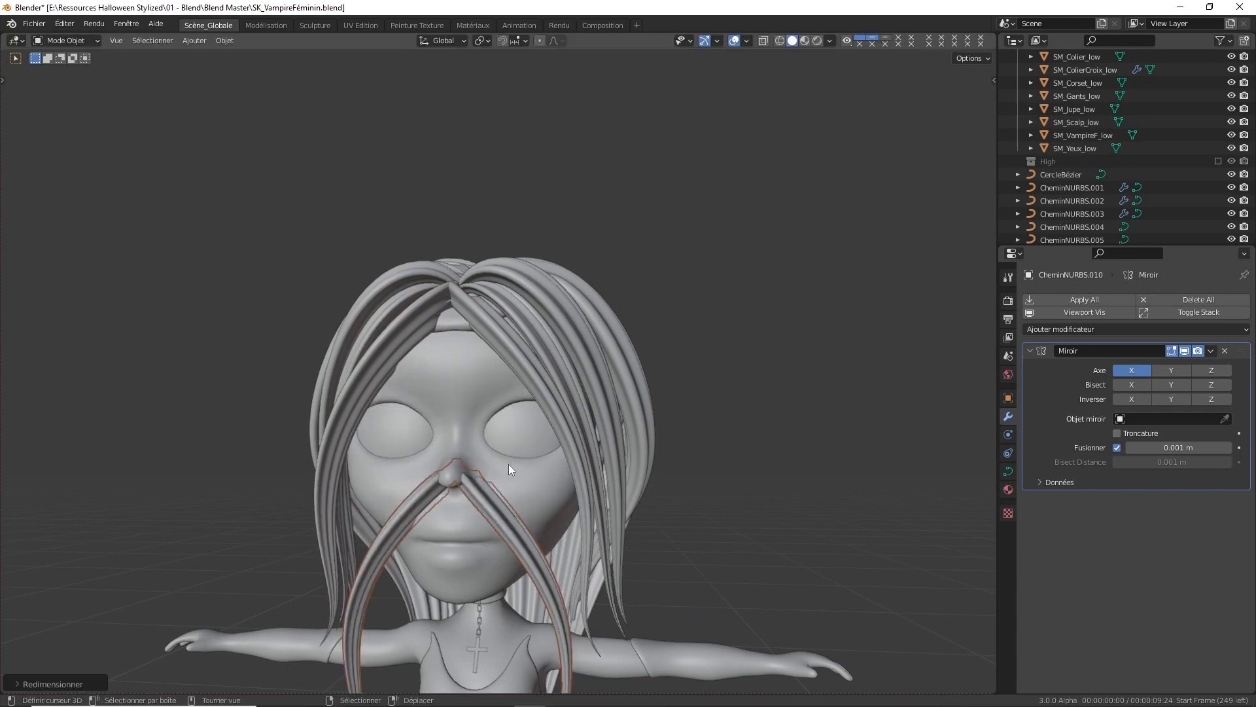
key("z")
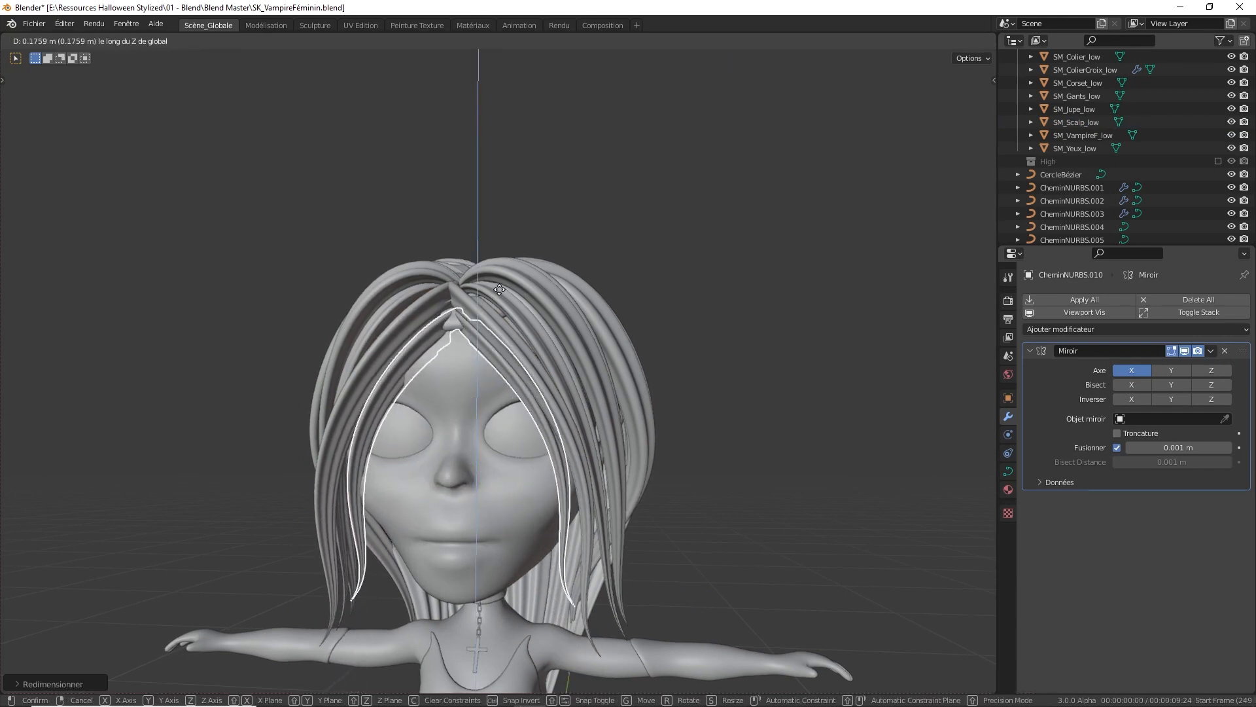
left_click(533, 304)
Reposition the duplicated front strand along the Z and Y axes so it sits under the front hair
mouse_move(532, 304)
middle_mouse_down()
mouse_move(486, 297)
mouse_move(509, 297)
middle_mouse_up()
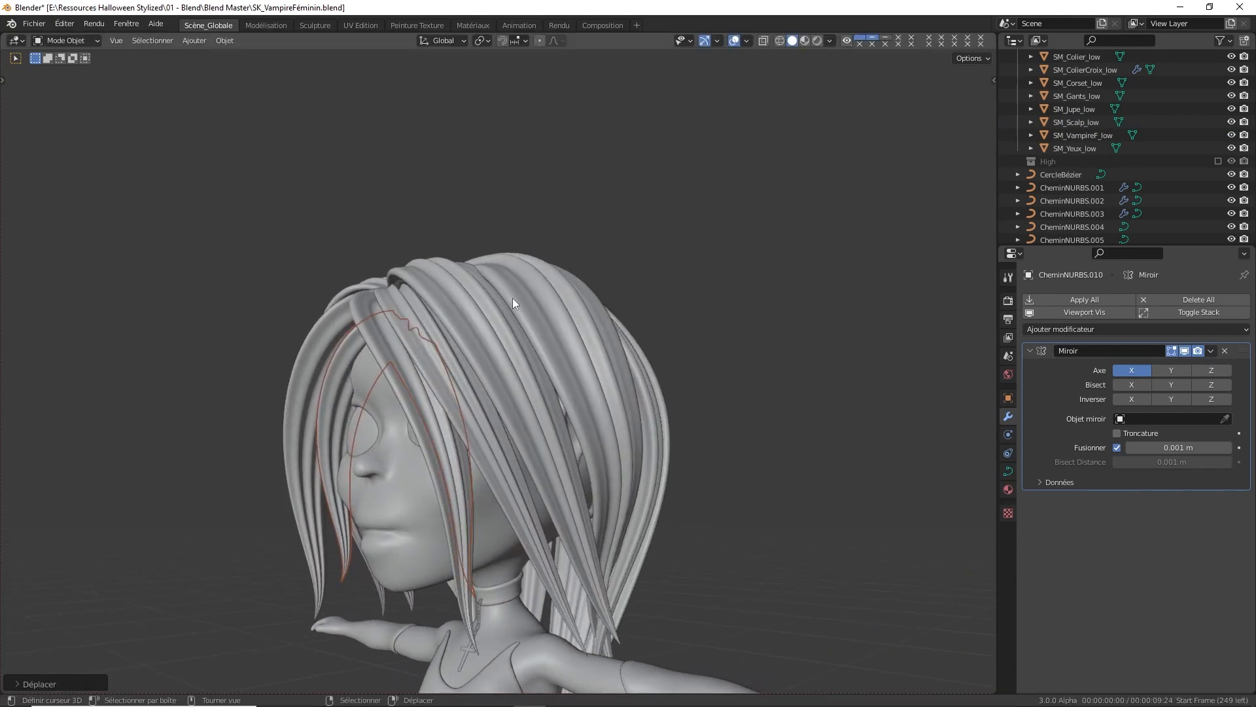
key("r")
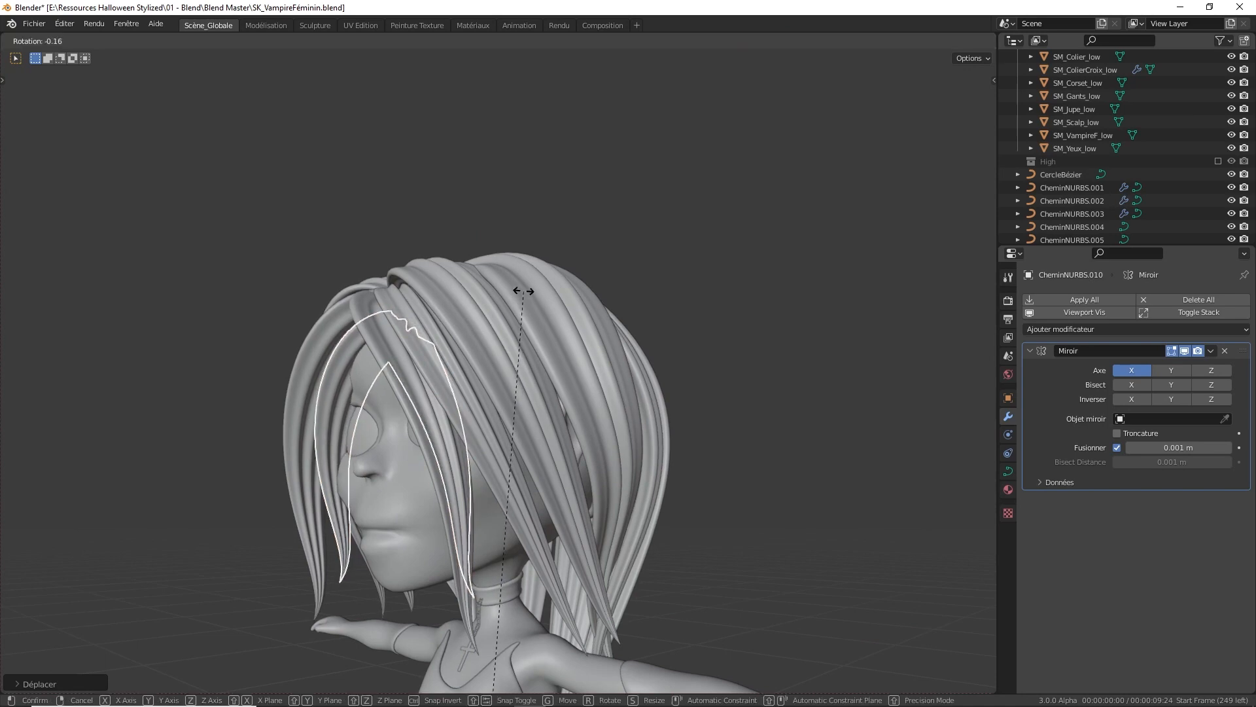
right_click(524, 292)
middle_click_drag(523, 292, 614, 300)
key("g")
key("z")
left_click(511, 289)
key("g")
key("y")
left_click(496, 297)
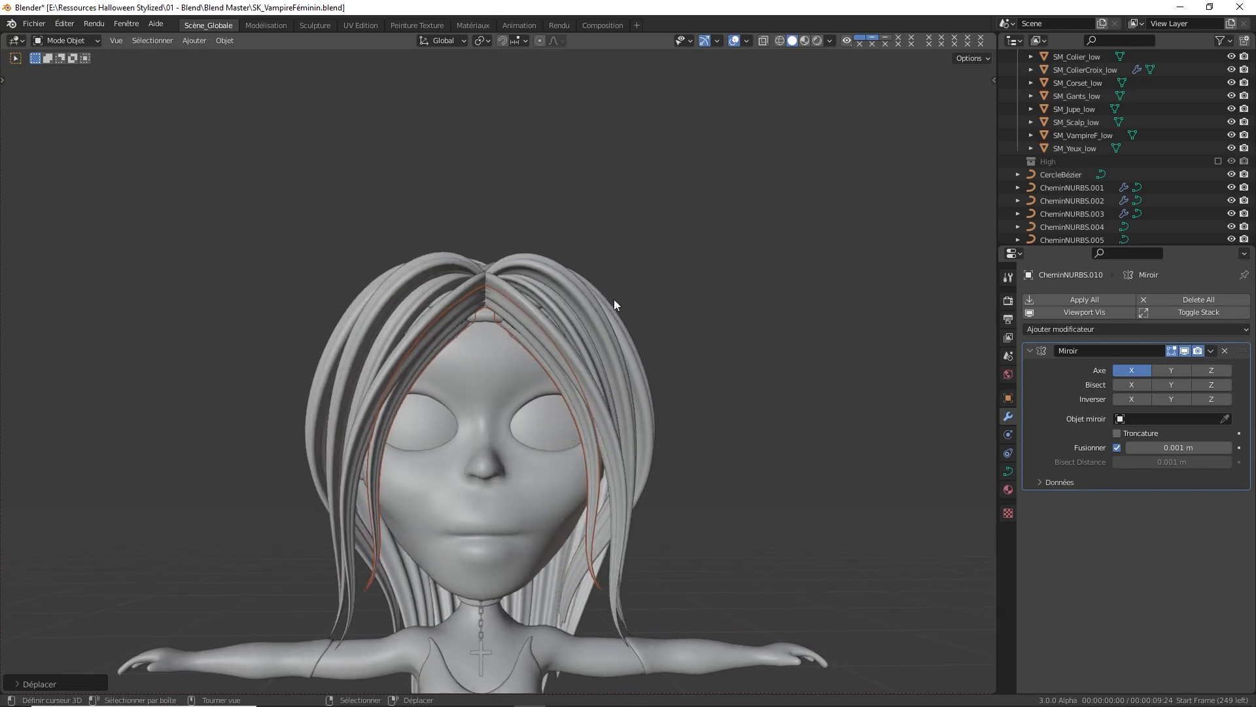
Try lowering the duplicated front strand slightly along Z, and delete the duplicate
key("g")
key("z")
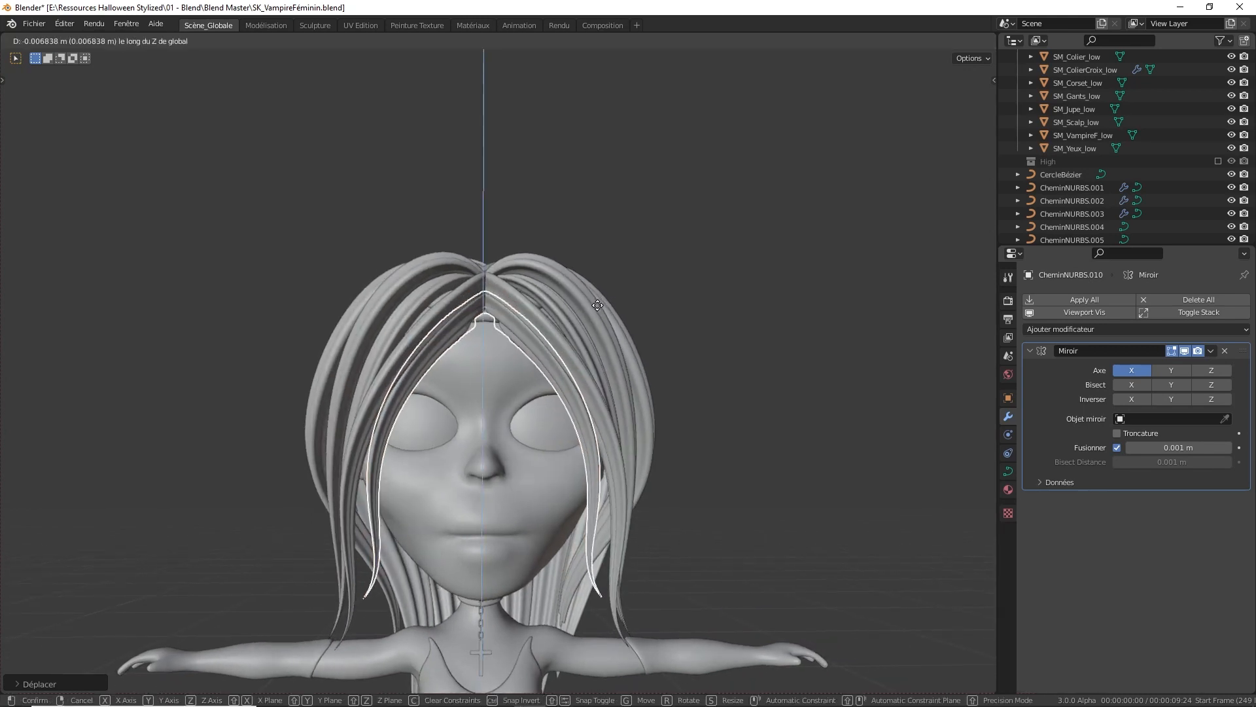
left_click(597, 305)
key("x")
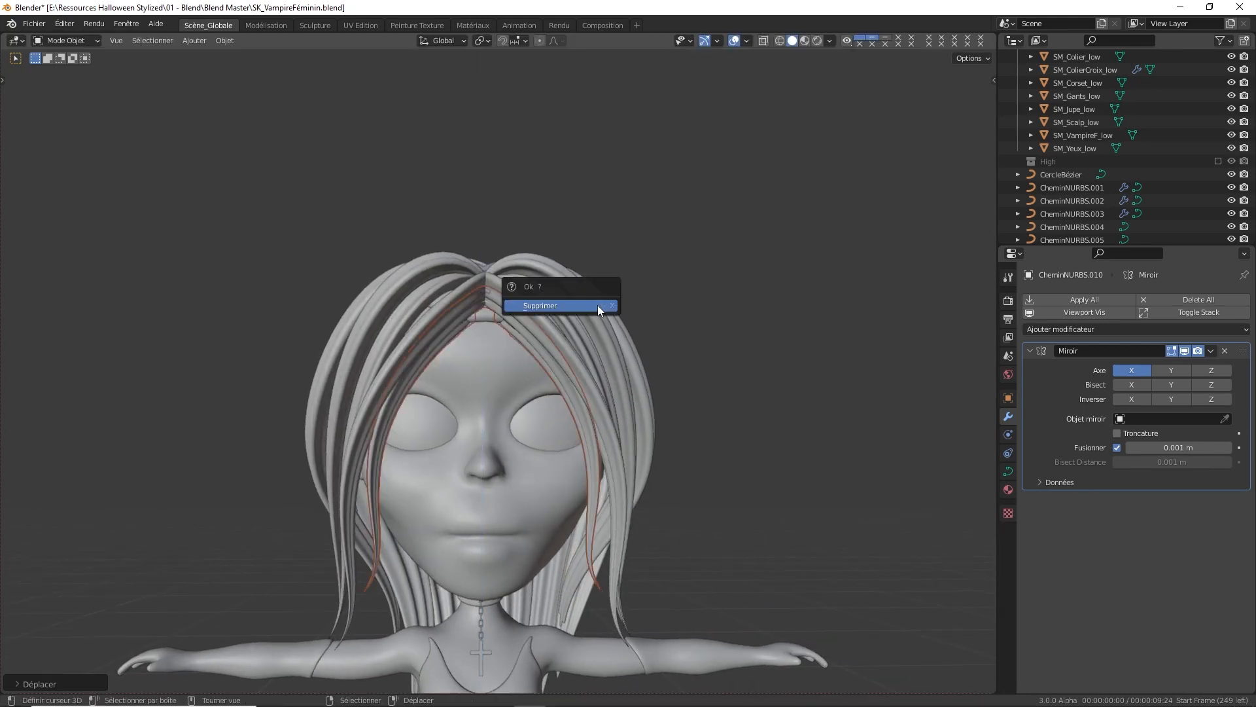
left_click(598, 305)
Edit CheminNURBS.009 and move its second control point down and outward over the forehead
middle_click_drag(484, 306, 543, 327)
left_click(532, 293)
key("Tab")
key("g")
left_click(500, 331)
key("g")
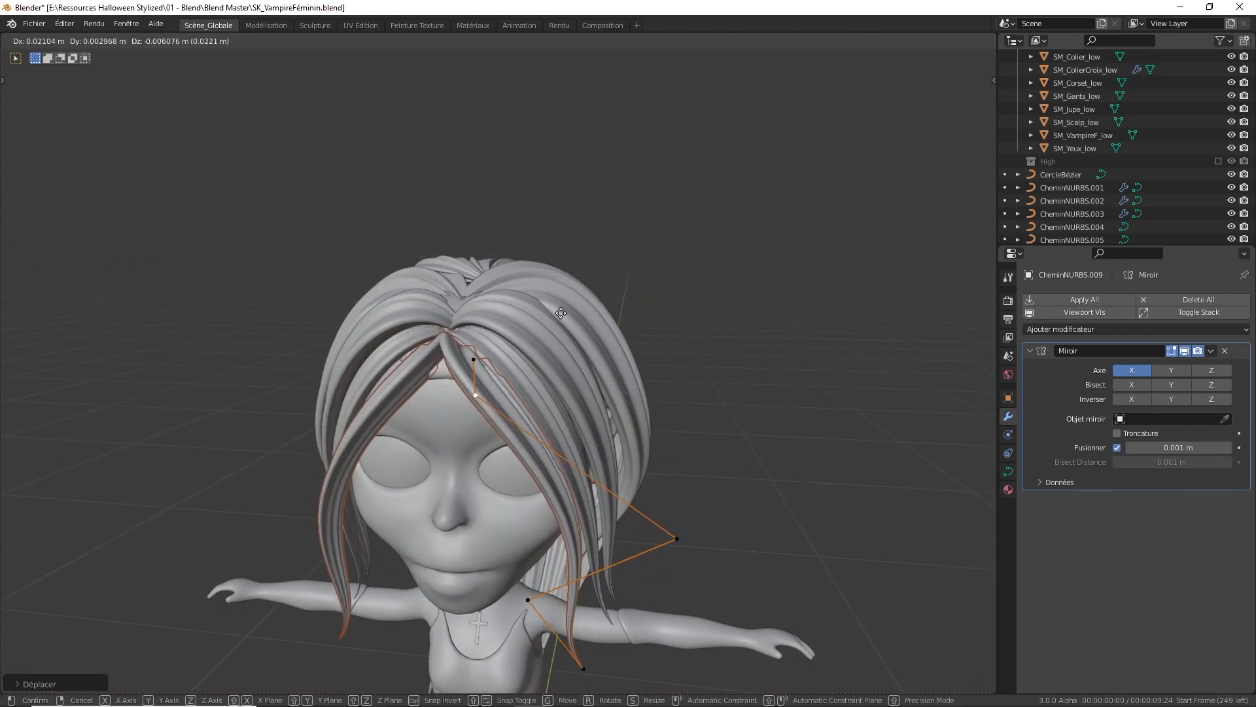
left_click(593, 326)
Move CheminNURBS.009's root control point up and back to meet the parting at the hairline
left_click(476, 353)
key("g")
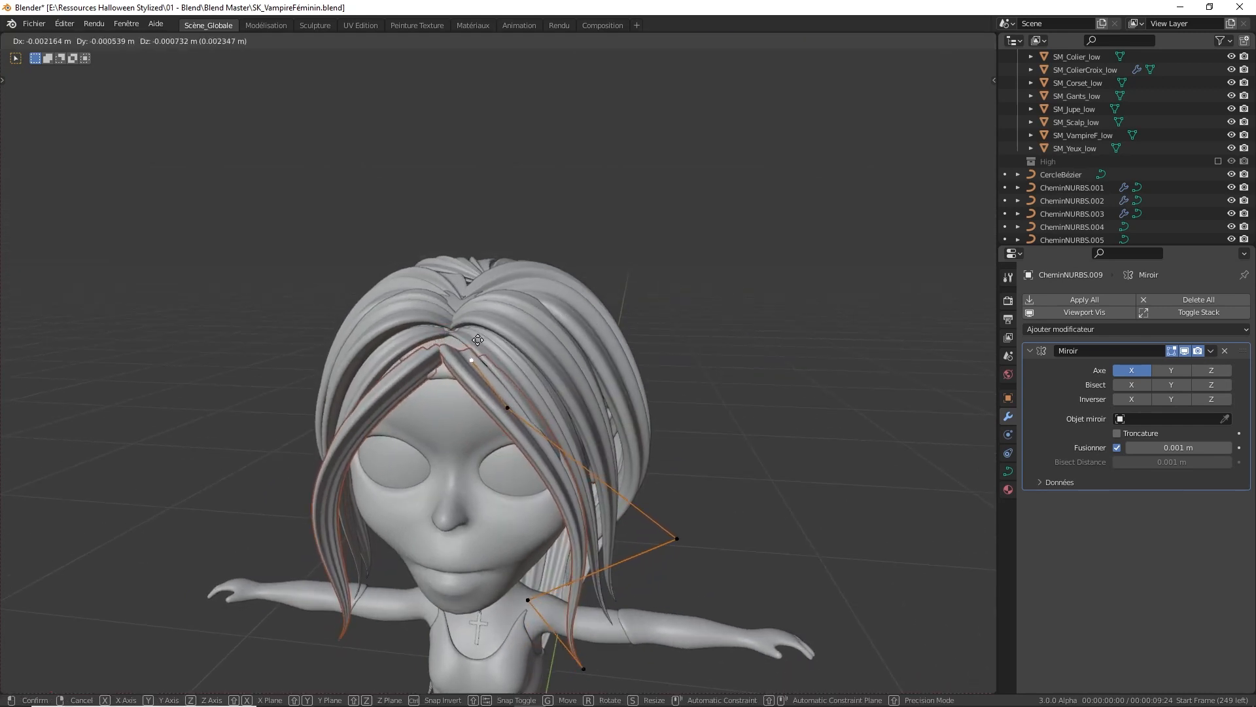
left_click(466, 340)
middle_click_drag(488, 358, 501, 380)
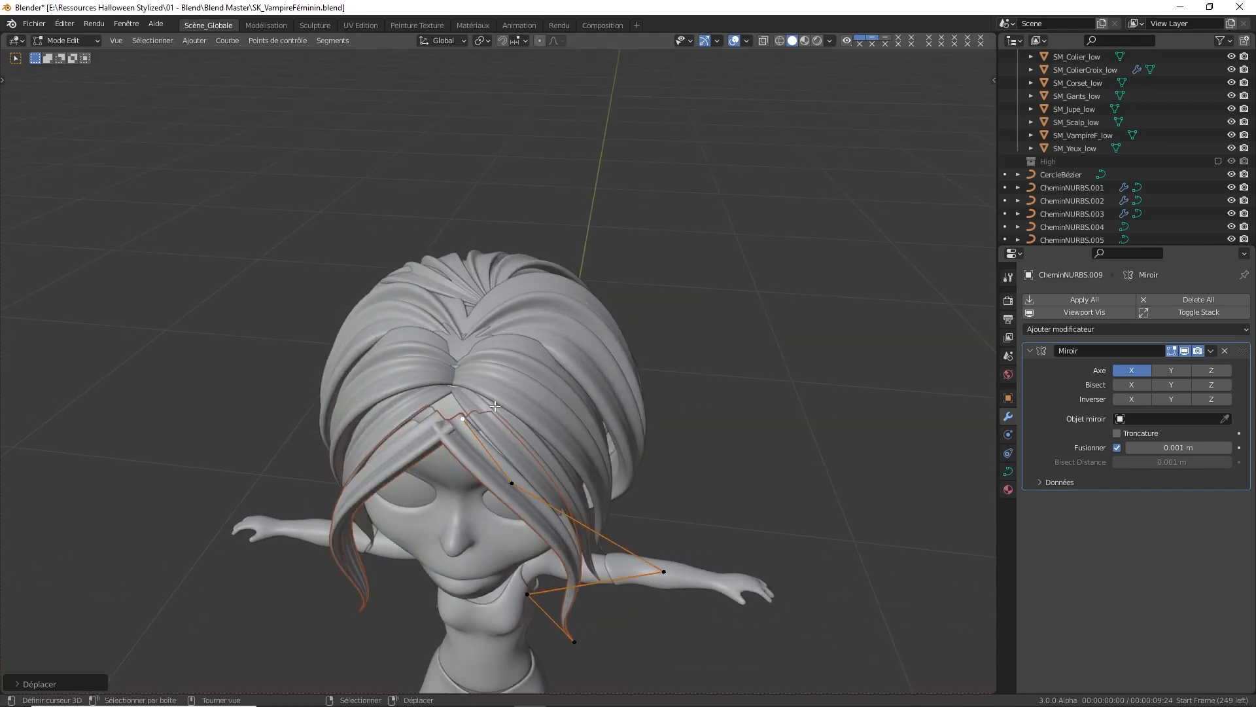
key("g")
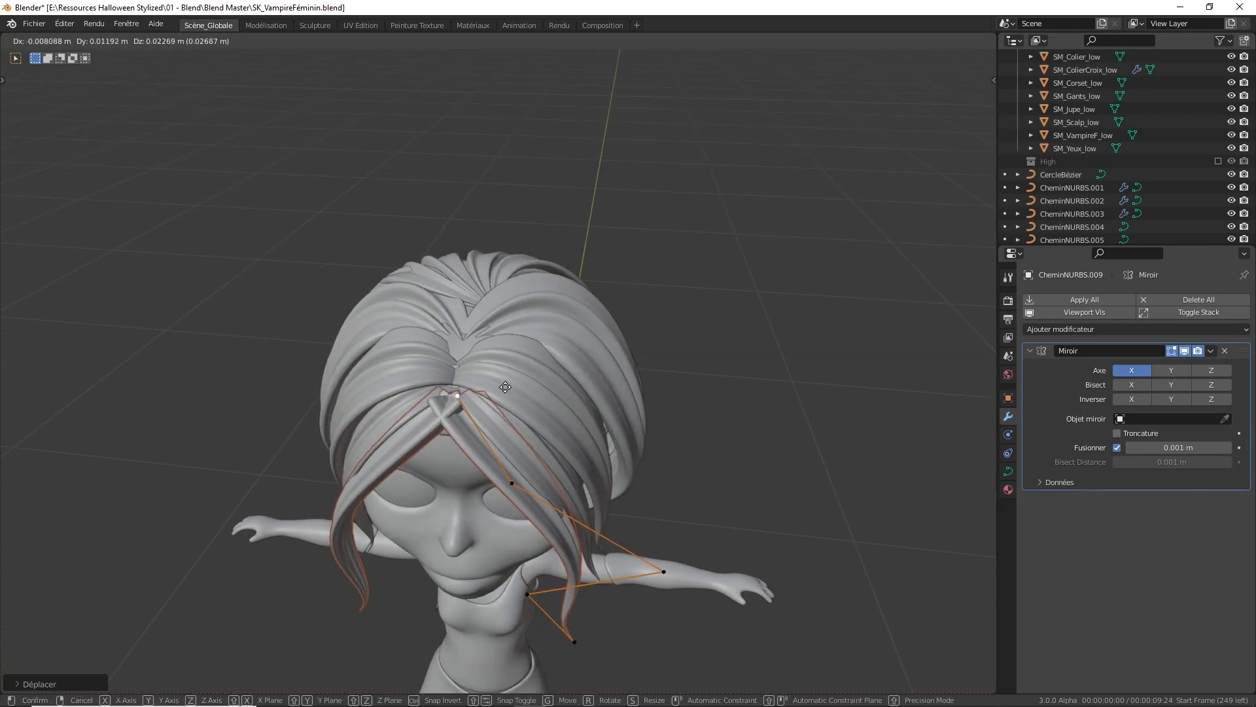
left_click(506, 387)
Move CheminNURBS.009's second control point up and outward, and raise its third point to lift the strand's curve
right_click(507, 460)
key("g")
left_click(544, 427)
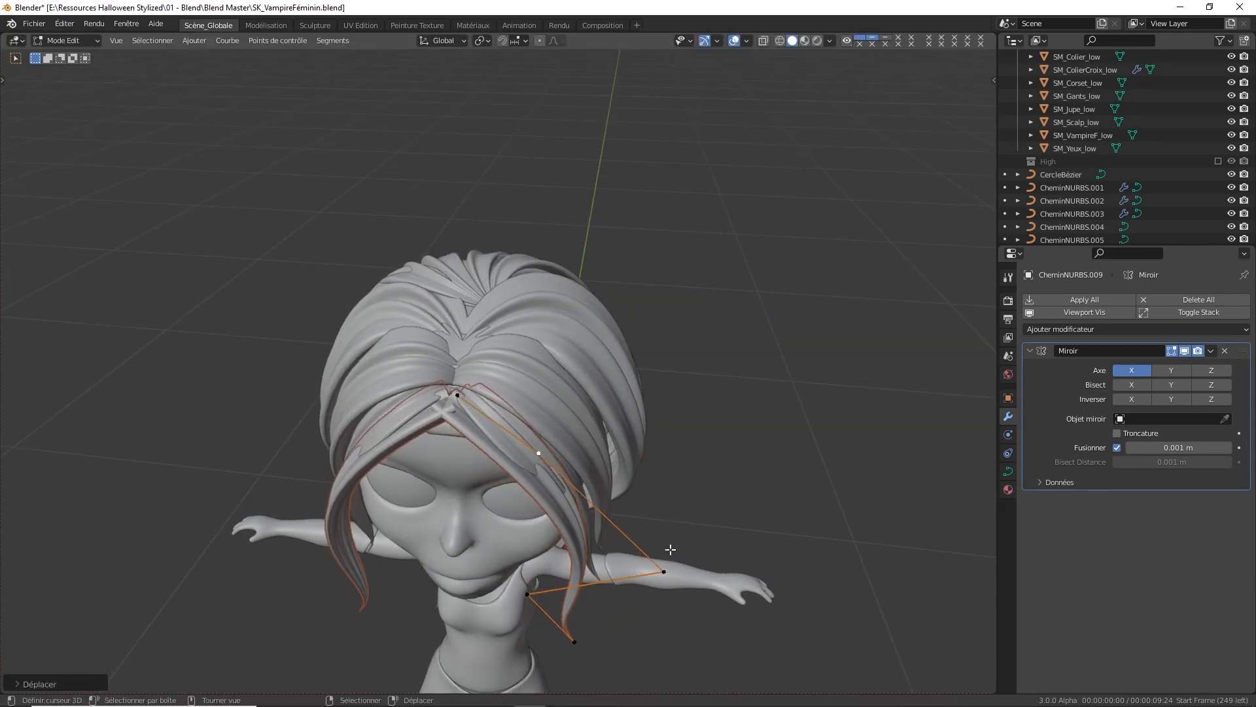
right_click(665, 570)
key("g")
left_click(658, 529)
Move CheminNURBS.009's fourth control point and its tip inward toward the neck, raising the tip slightly
right_click(536, 585)
key("g")
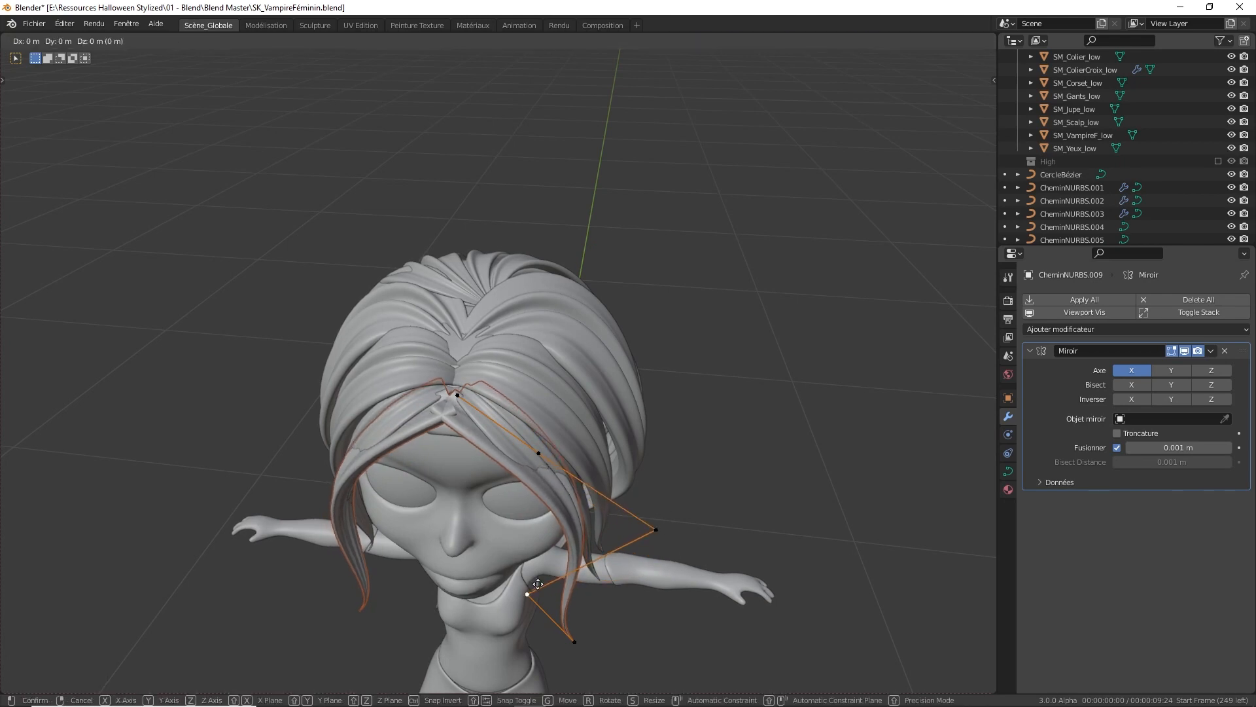
left_click(506, 579)
key("g")
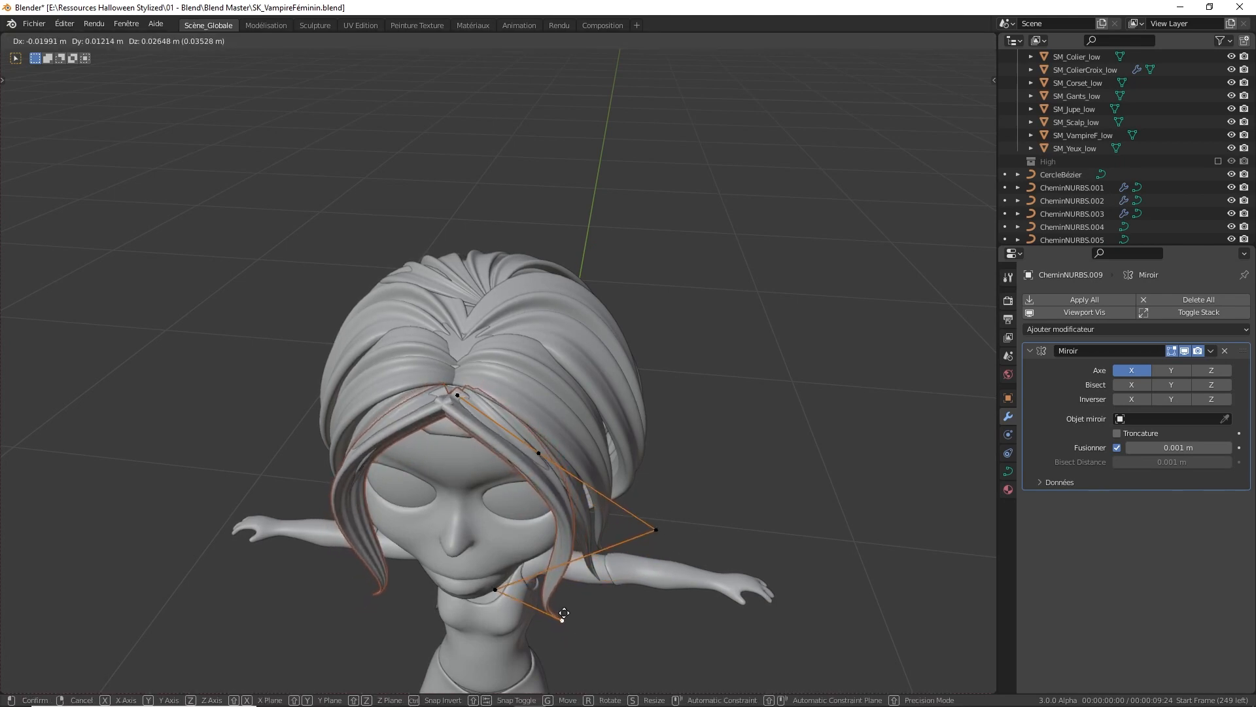
left_click(564, 612)
Move CheminNURBS.009's third and second control points inward toward the face
middle_click_drag(599, 509, 634, 428)
key("g")
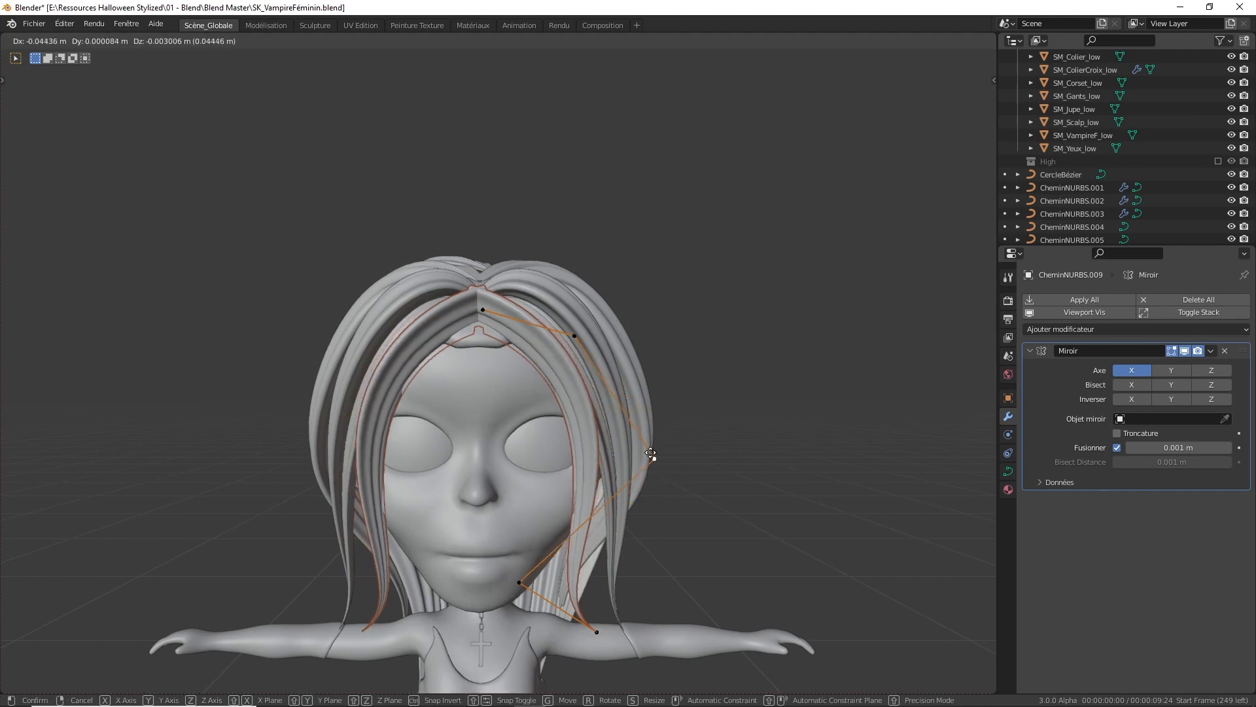
left_click(644, 458)
key("g")
left_click(576, 341)
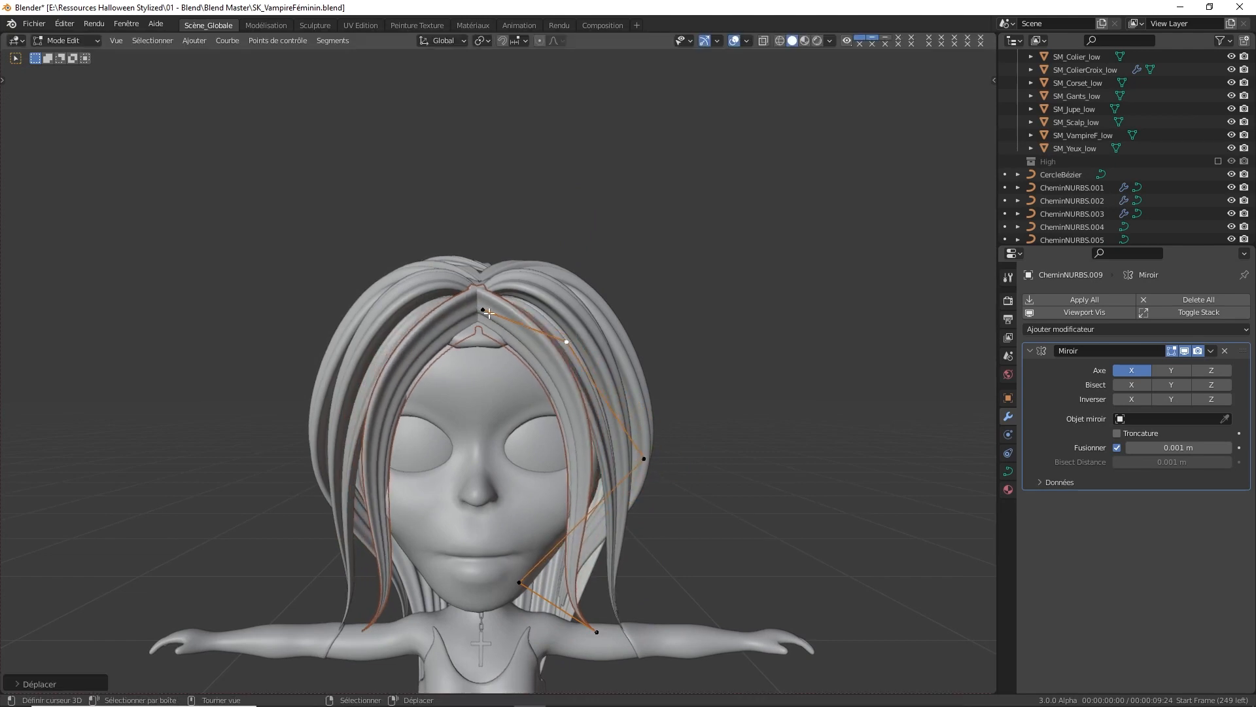
Lower CheminNURBS.009's root control point slightly, and move its second control point back and up along the side of the head
left_click(486, 313)
key("g")
left_click(482, 331)
middle_click_drag(494, 289, 401, 340)
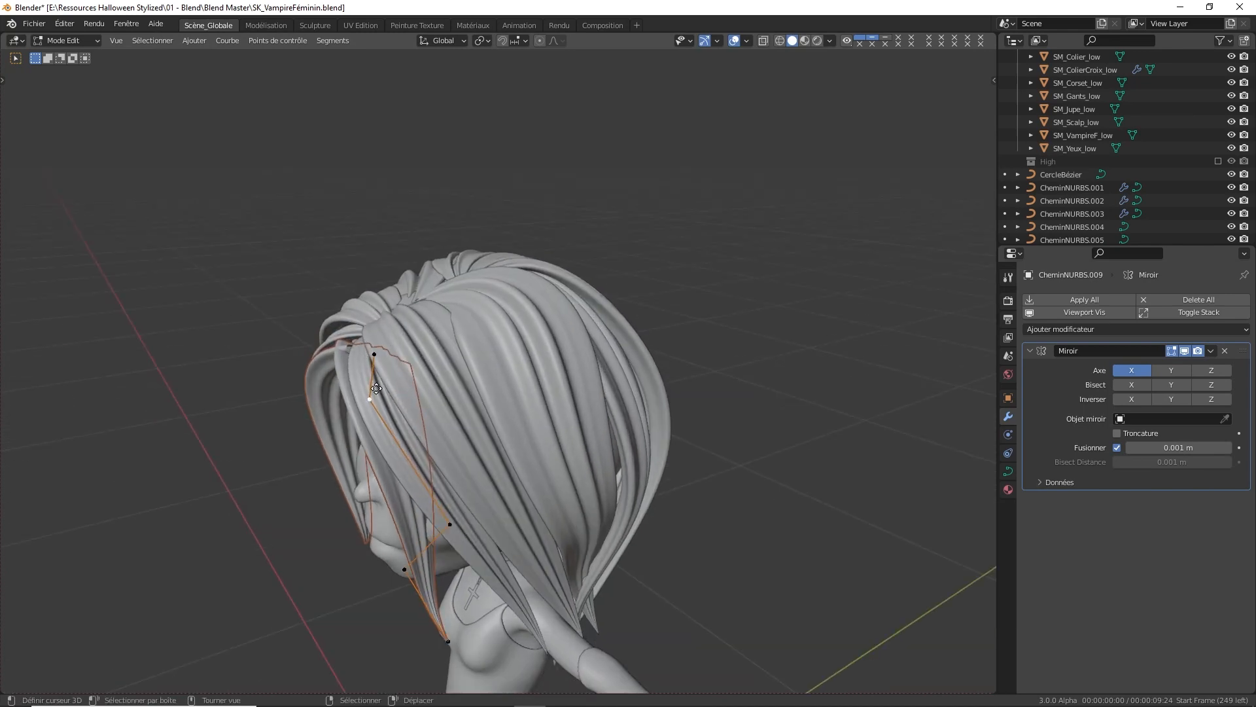
key("g")
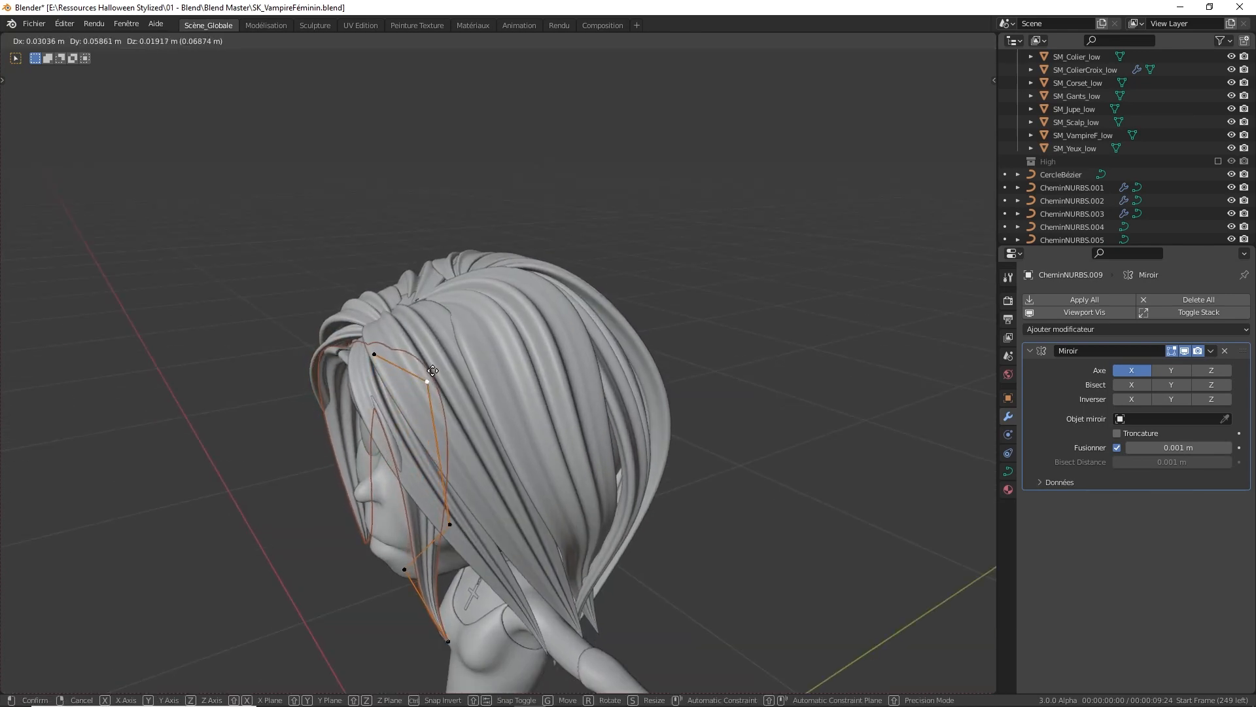
left_click(433, 371)
Move CheminNURBS.009's root control point slightly forward, and raise it toward the parting
left_click(375, 356)
key("g")
left_click(363, 363)
middle_click_drag(363, 363, 549, 327)
key("g")
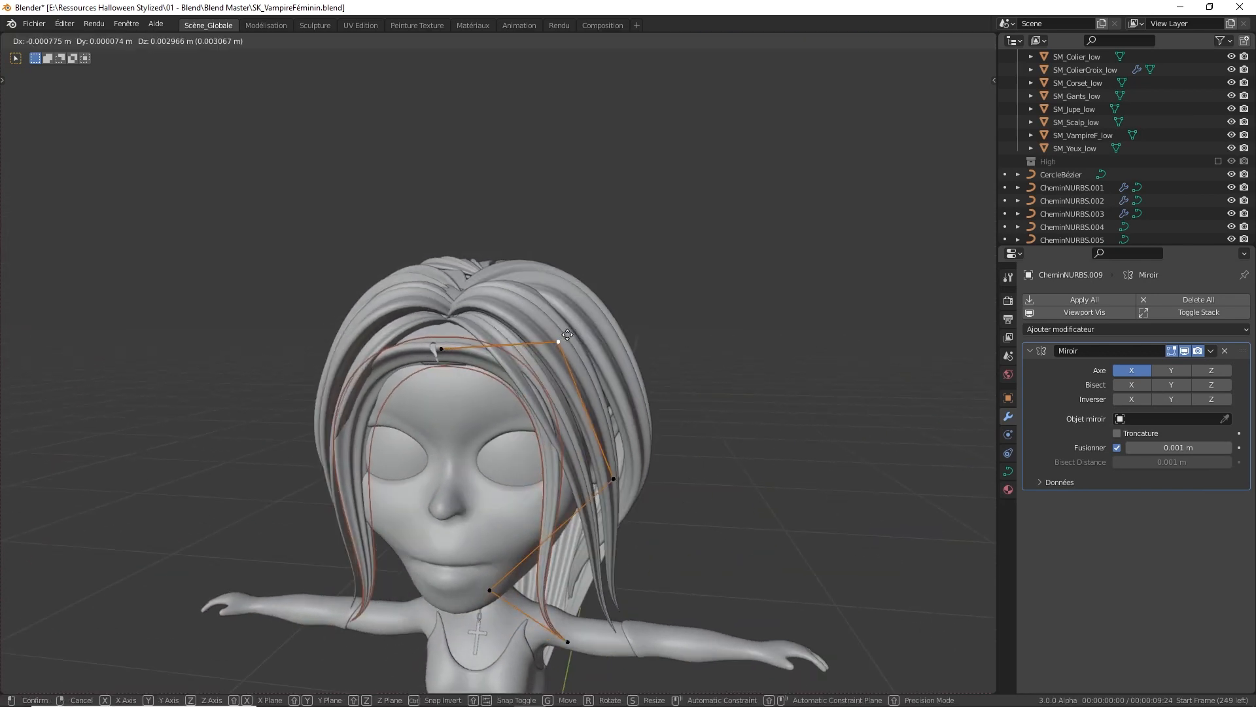
right_click(567, 331)
right_click(437, 339)
key("g")
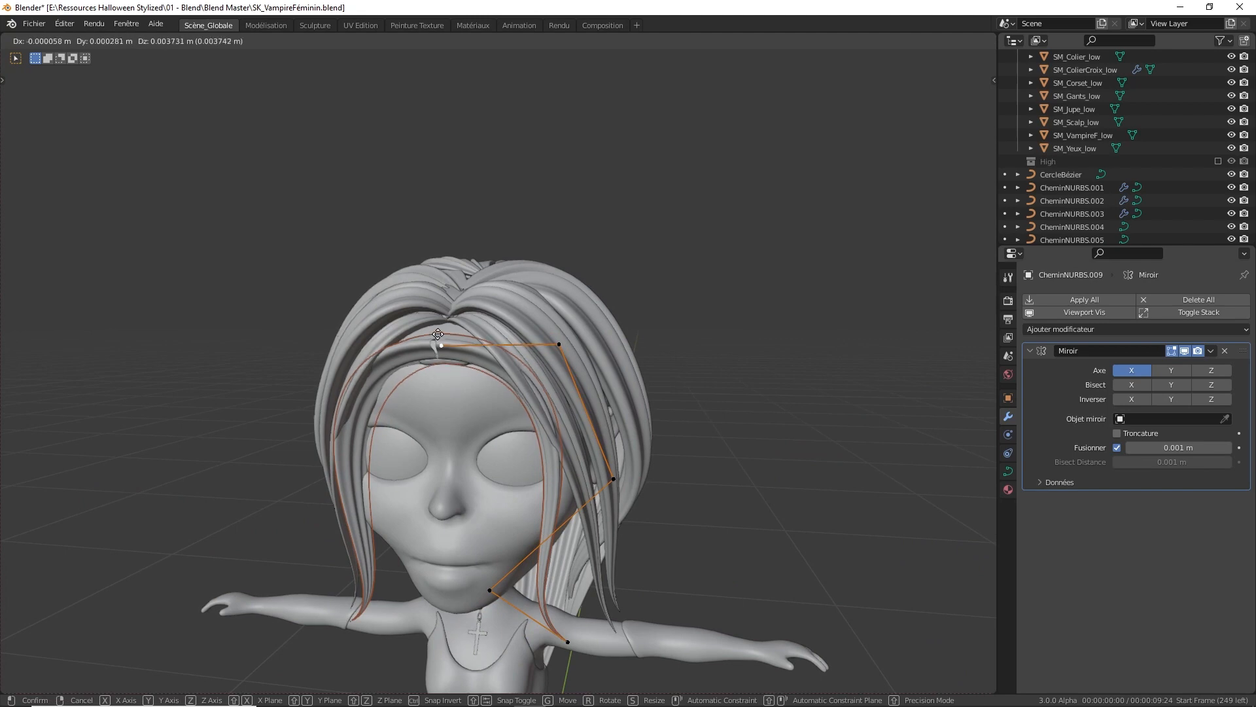
left_click(433, 329)
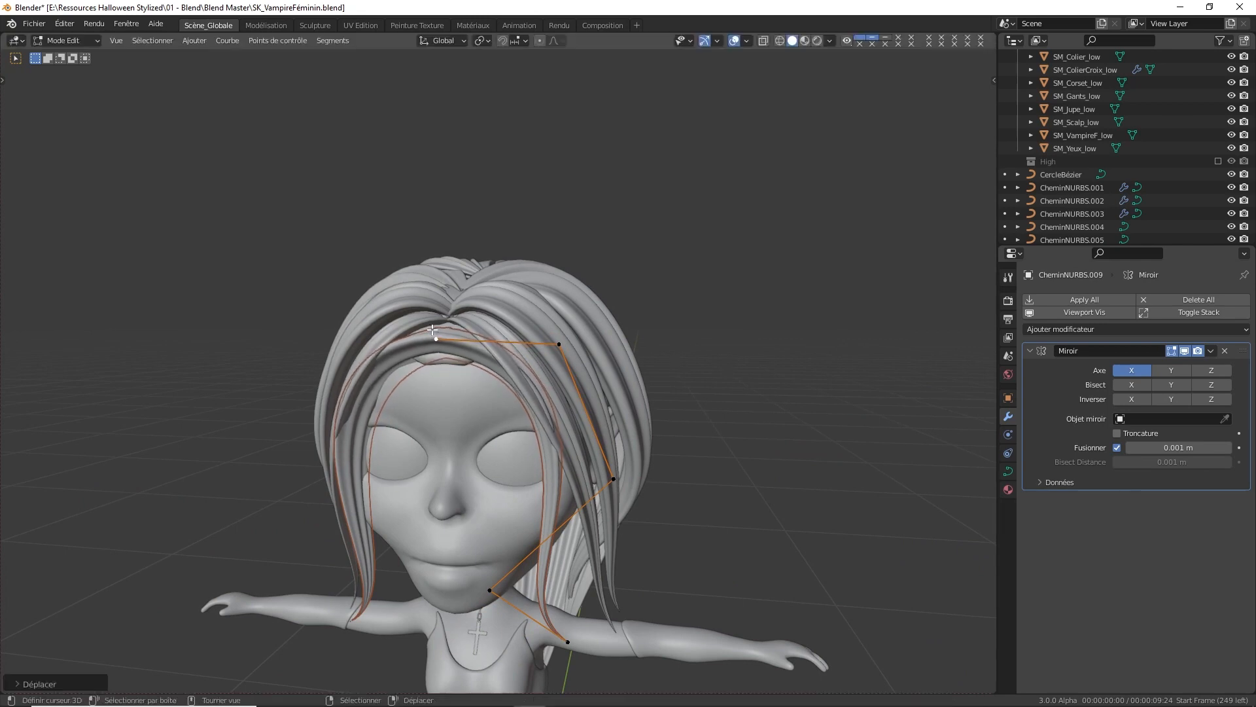
Raise CheminNURBS.009's second control point slightly and move it inward, and leave edit mode
right_click(549, 338)
key("g")
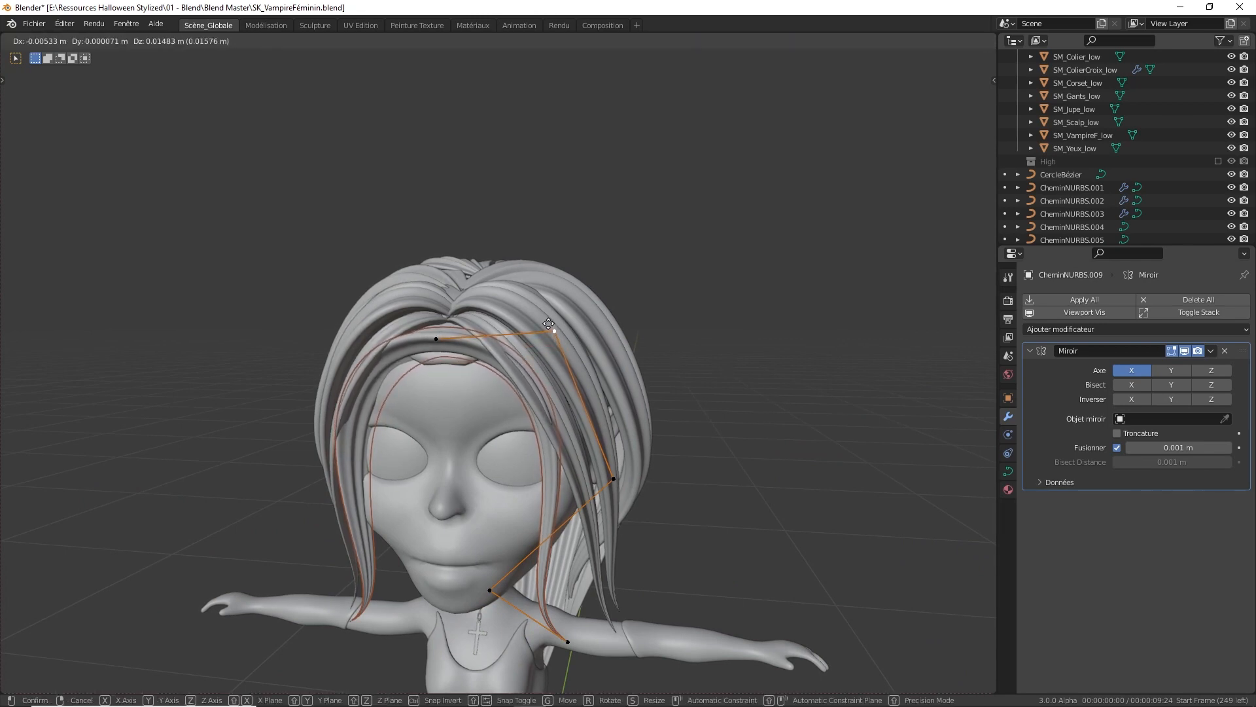
left_click(542, 334)
middle_click_drag(542, 335, 516, 304)
key("Tab")
Select the low-poly scalp SM_Scalp_low and hide it in the viewport
key("a")
left_click(496, 288)
left_click(481, 316)
scroll(526, 320, "up", 2)
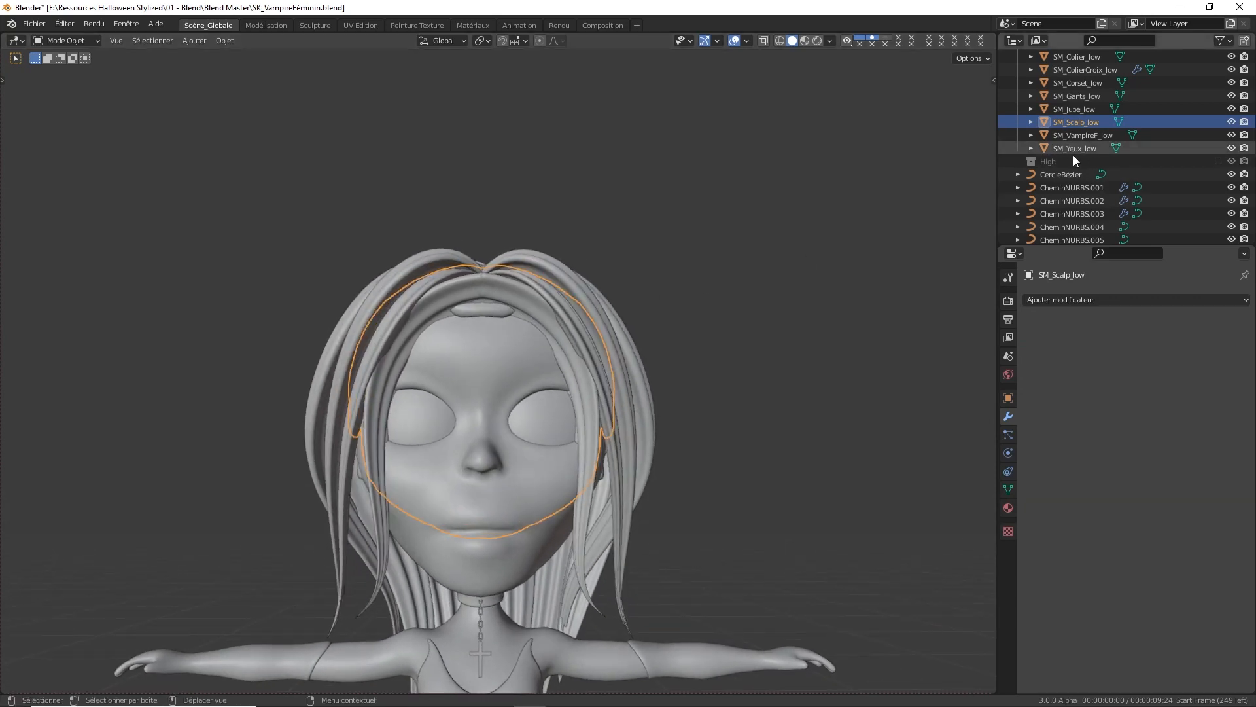
scroll(1085, 147, "down", 3)
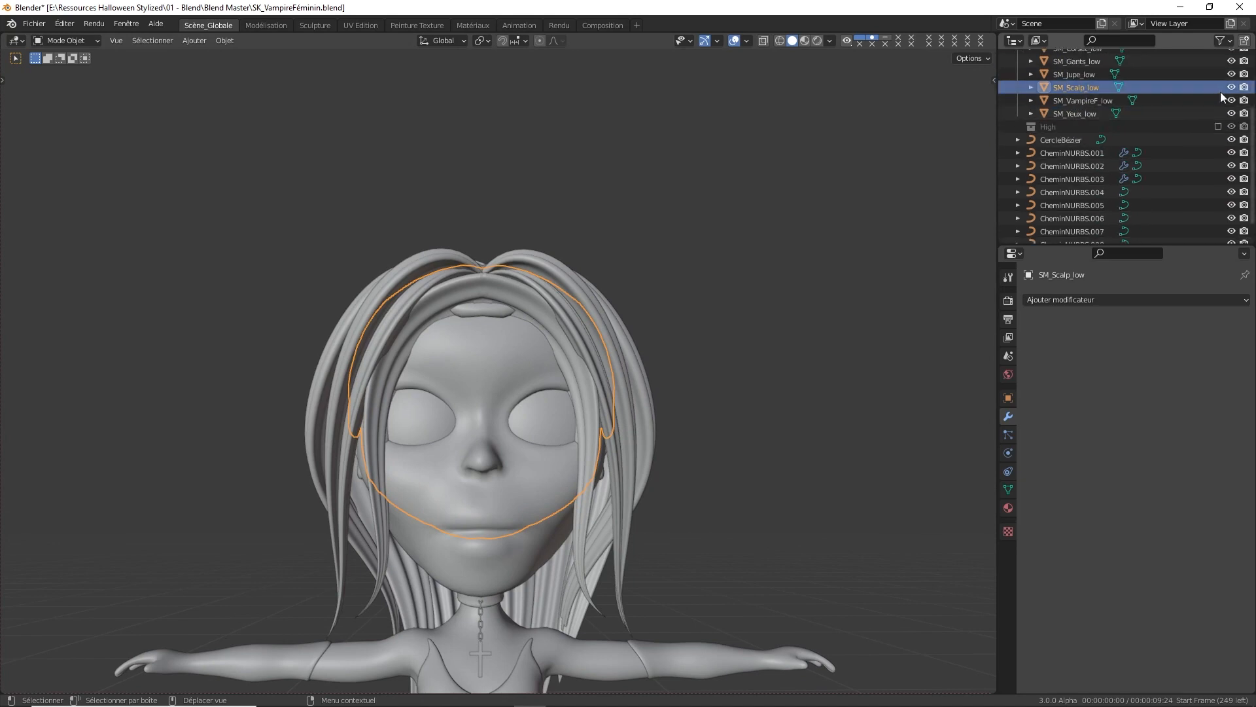
left_click(1231, 87)
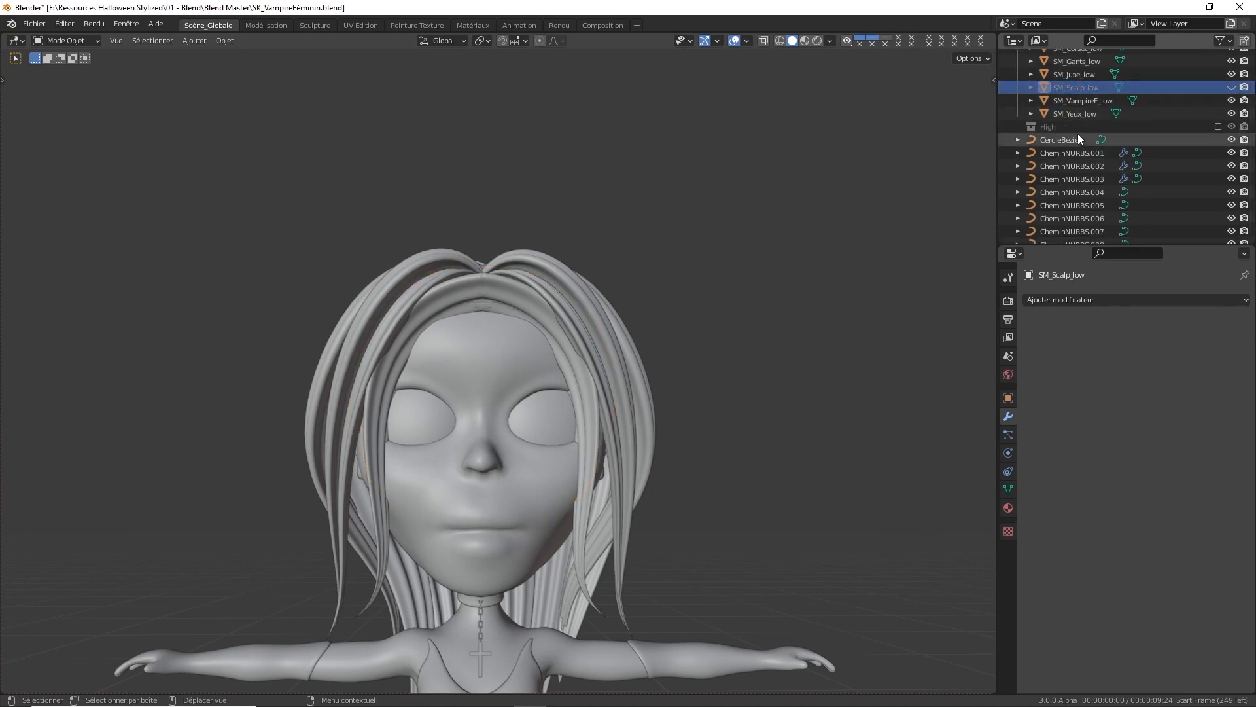
Enable the High collection and hide all its objects except SM_Scalp_high
left_click(1217, 128)
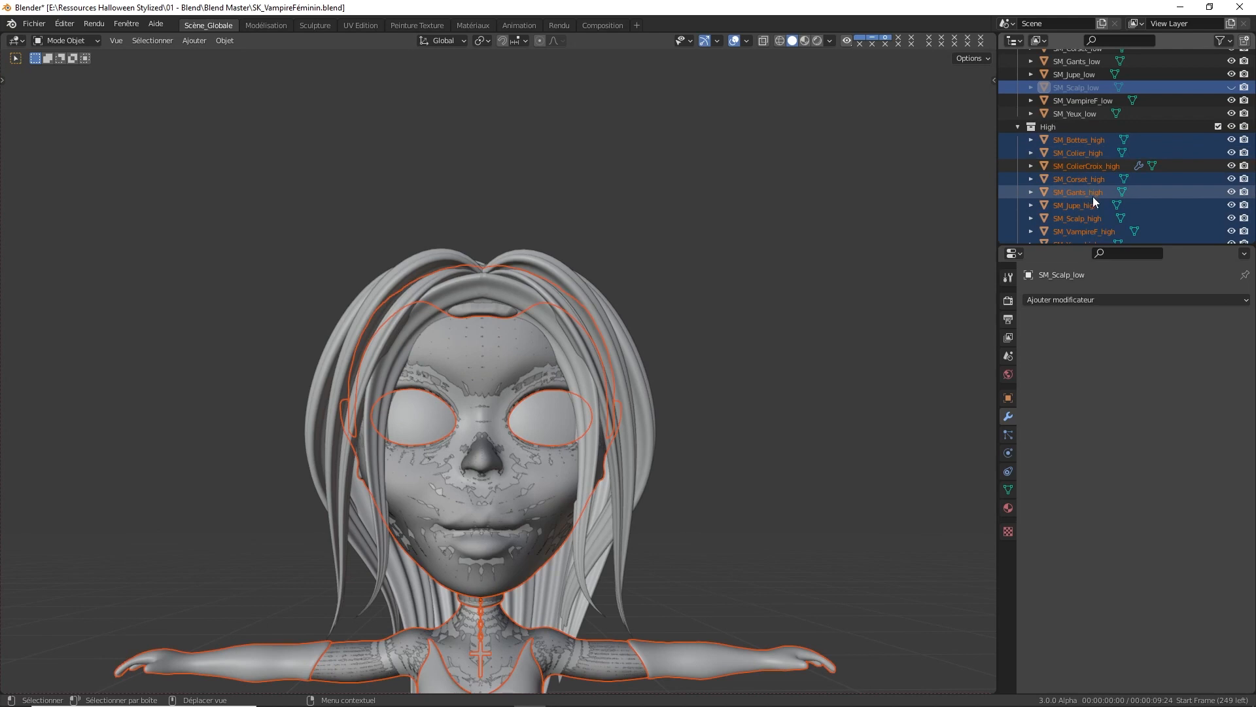
scroll(1093, 196, "down", 1)
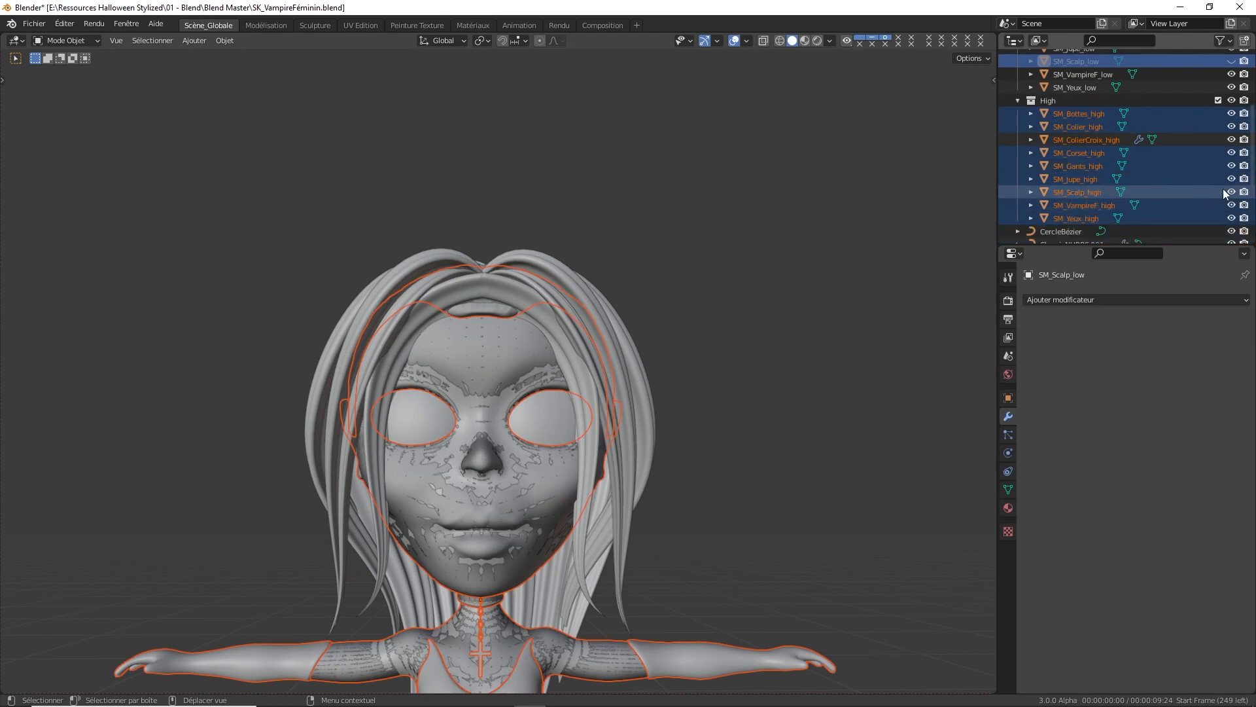
left_click_drag(1233, 122, 1233, 194)
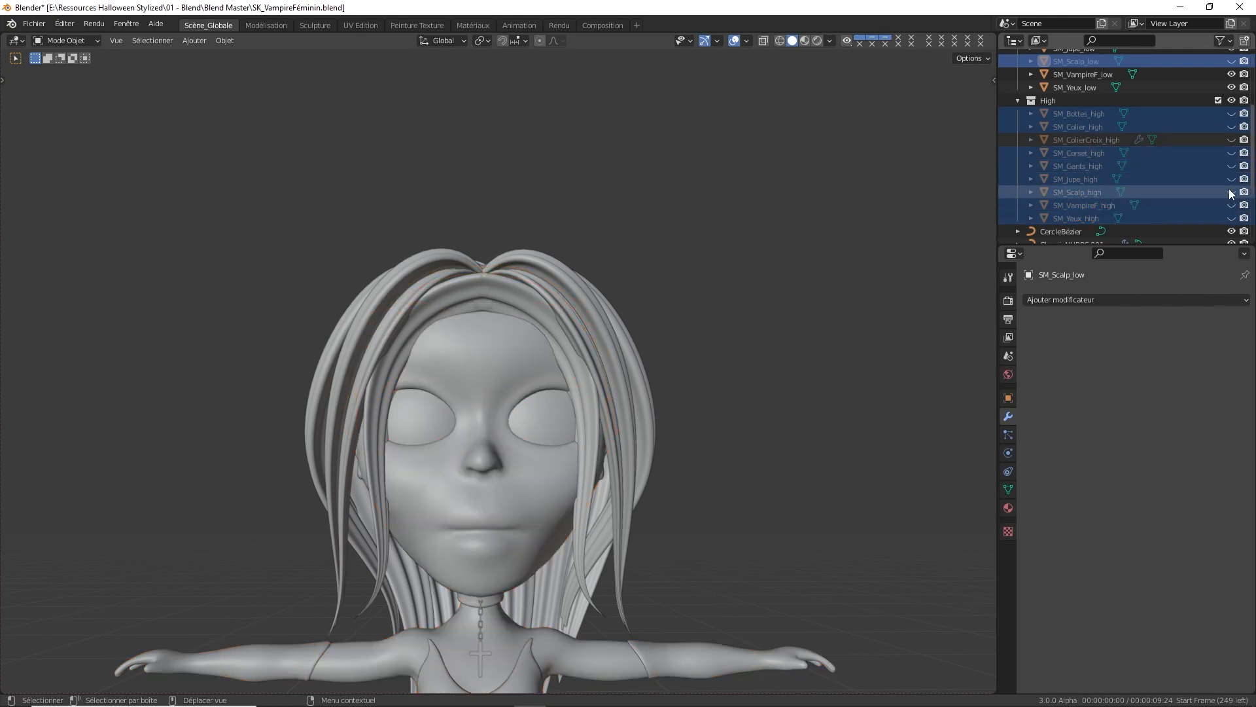
Edit CheminNURBS.009 and pull its third and second control points forward as seen from the side
mouse_move(739, 191)
middle_mouse_down()
mouse_move(679, 192)
mouse_move(678, 157)
mouse_move(692, 145)
mouse_move(725, 153)
mouse_move(774, 196)
mouse_move(724, 206)
middle_mouse_up()
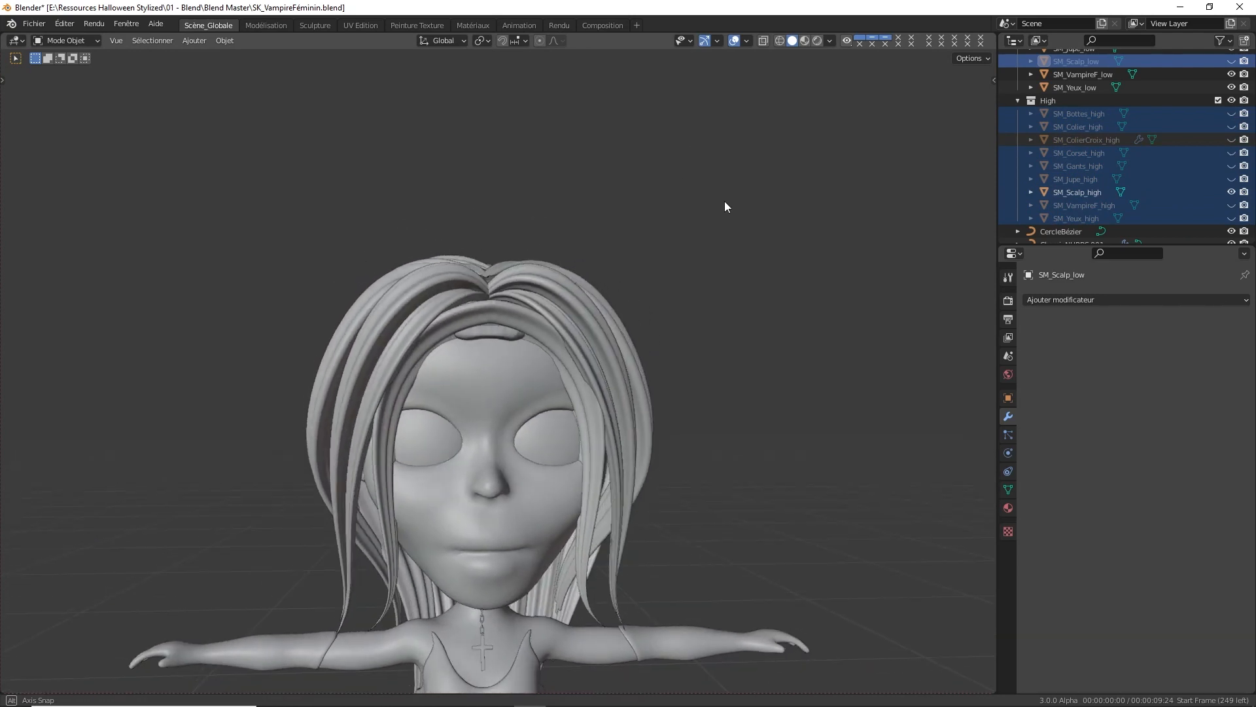
left_click(544, 325)
key("Tab")
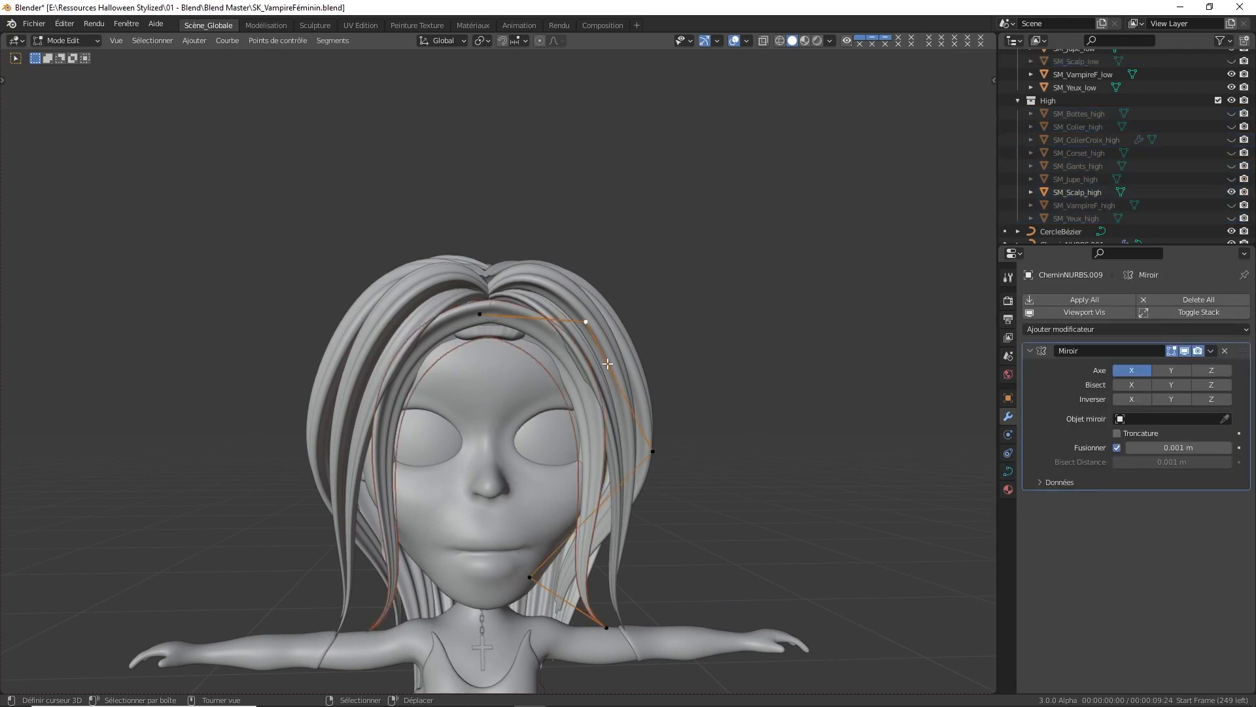
middle_click_drag(608, 364, 456, 414)
left_click_drag(401, 409, 346, 407)
right_click_drag(400, 332, 384, 338)
Adjust CheminNURBS.009's root control point at the parting, leave edit mode and deselect the strand
middle_click_drag(384, 338, 614, 340)
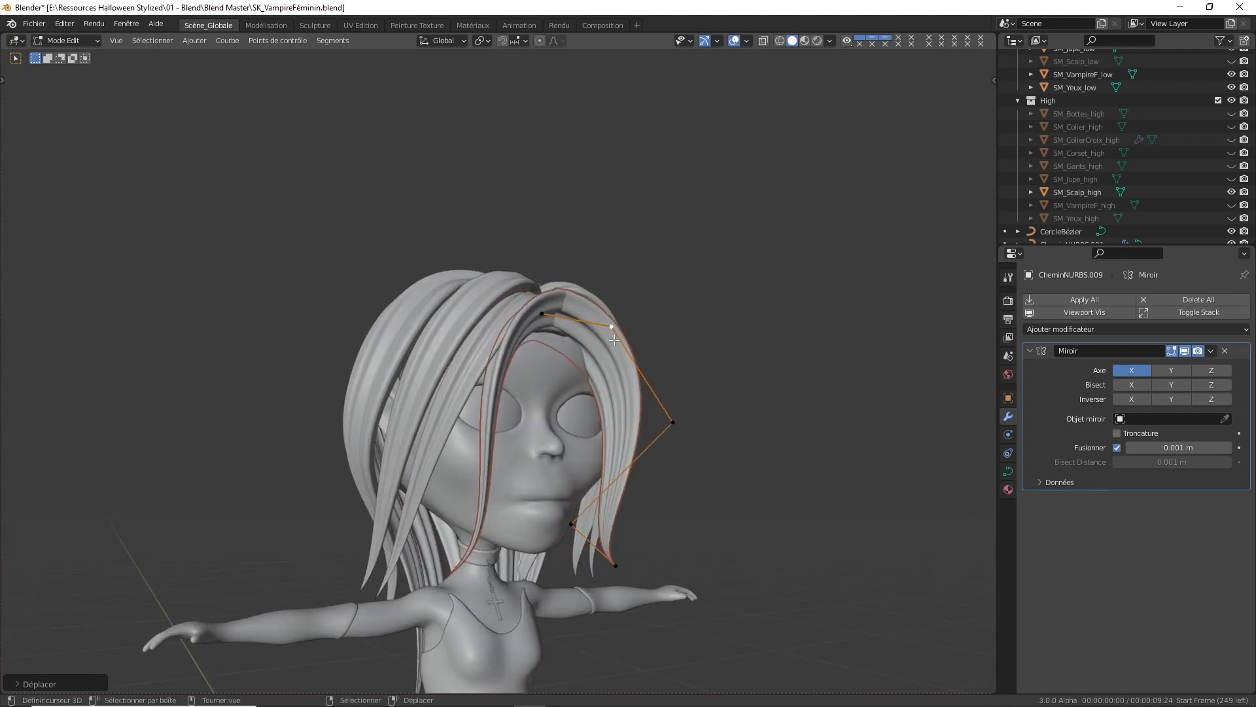
key("g")
left_click(554, 315)
middle_click_drag(555, 315, 613, 325)
key("Tab")
key("a")
left_click(611, 274)
Edit CheminNURBS.001 and shrink its curve radius at the root and second control points
middle_click_drag(609, 274, 520, 267)
scroll(511, 278, "up", 1)
middle_click_drag(416, 356, 366, 294)
key("Tab")
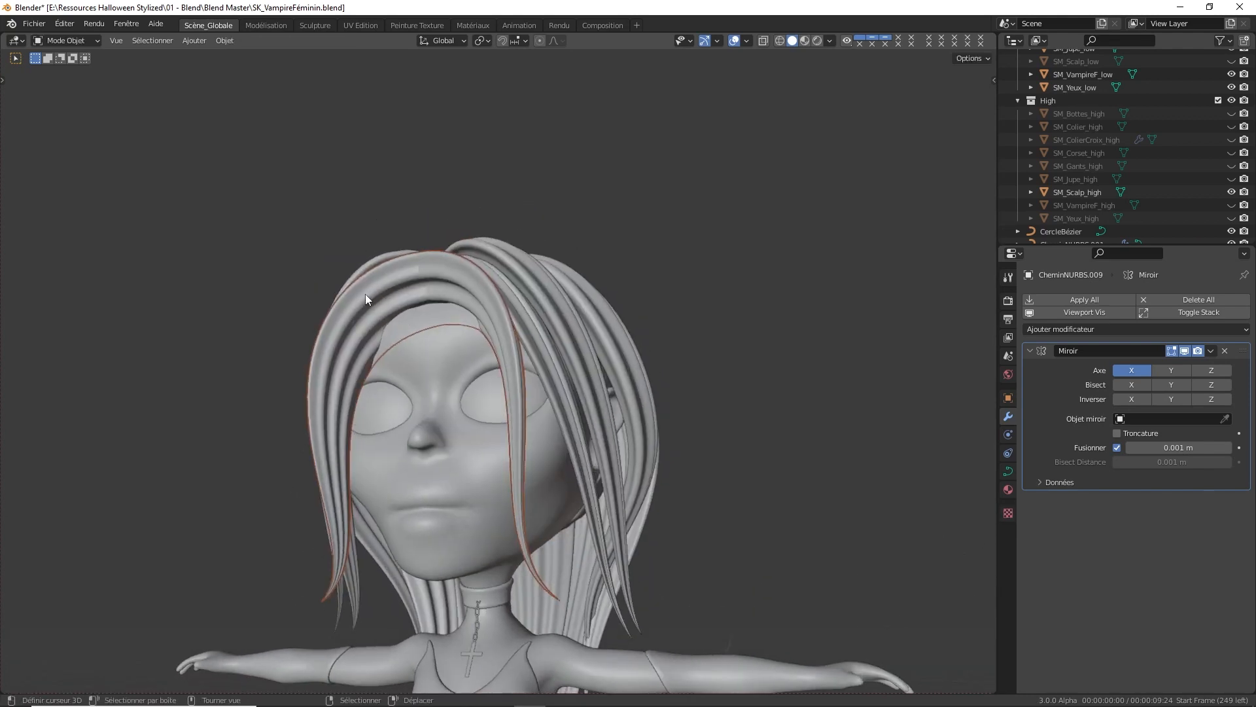
left_click(366, 293)
key("Tab")
middle_click_drag(449, 285, 485, 291)
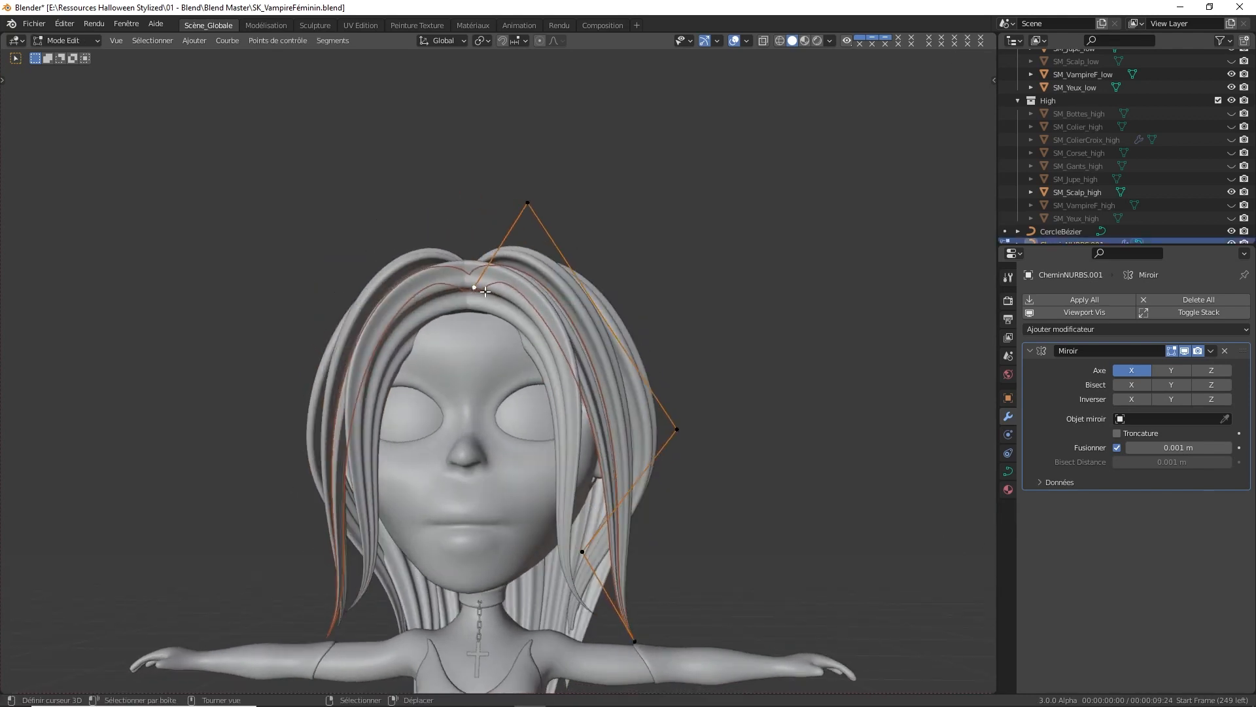
key("alt+s")
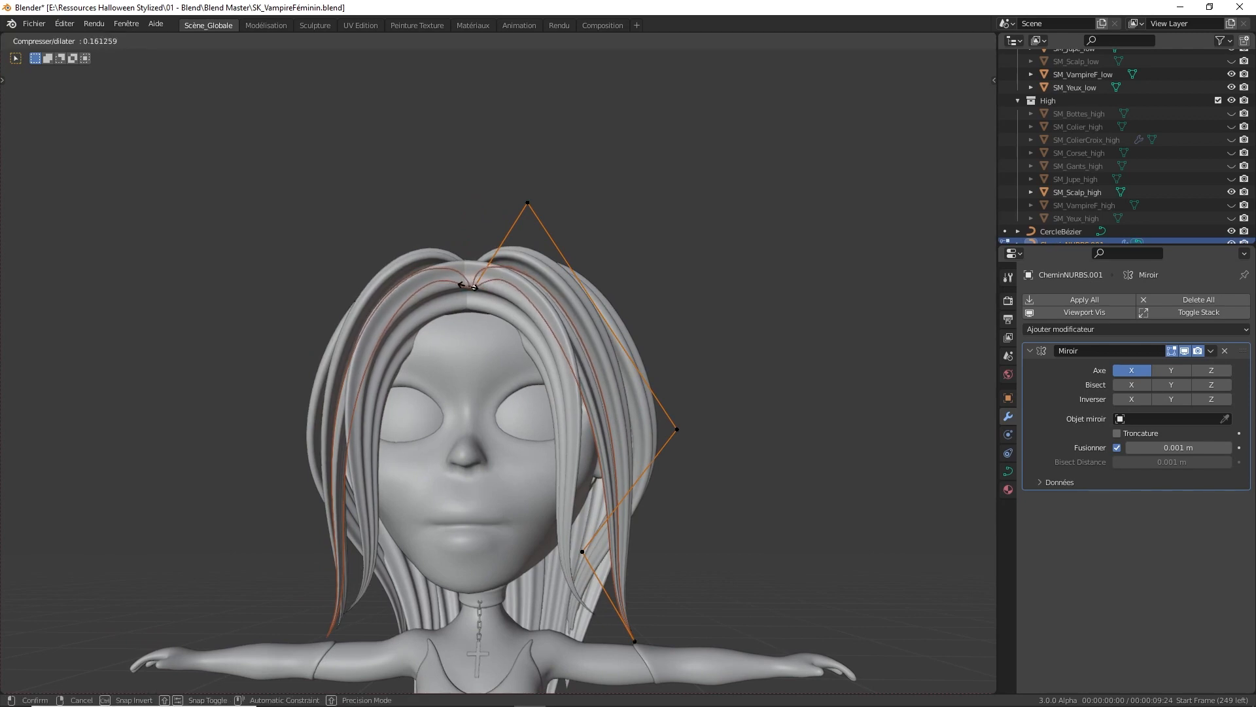
left_click(520, 237)
key("alt+s")
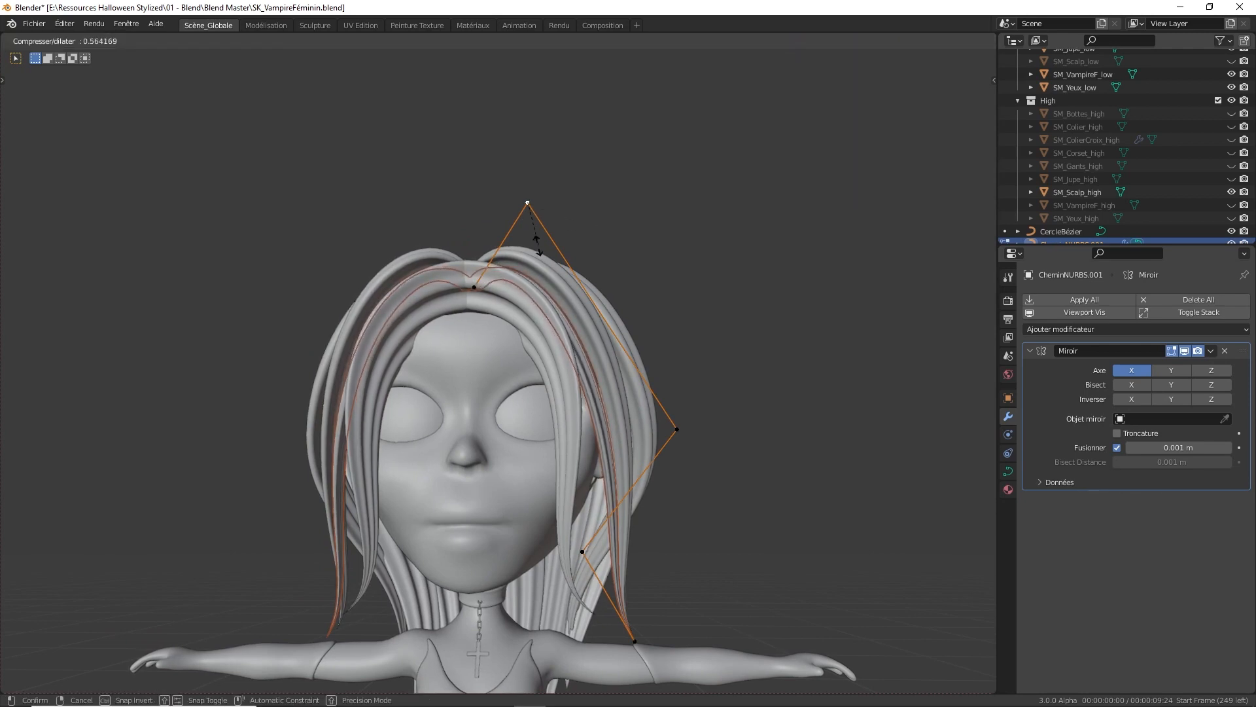
left_click(529, 272)
Edit CheminNURBS.009 and shrink its radius by a factor of about 0.49 at the root, and also at the second control point
left_click(489, 282)
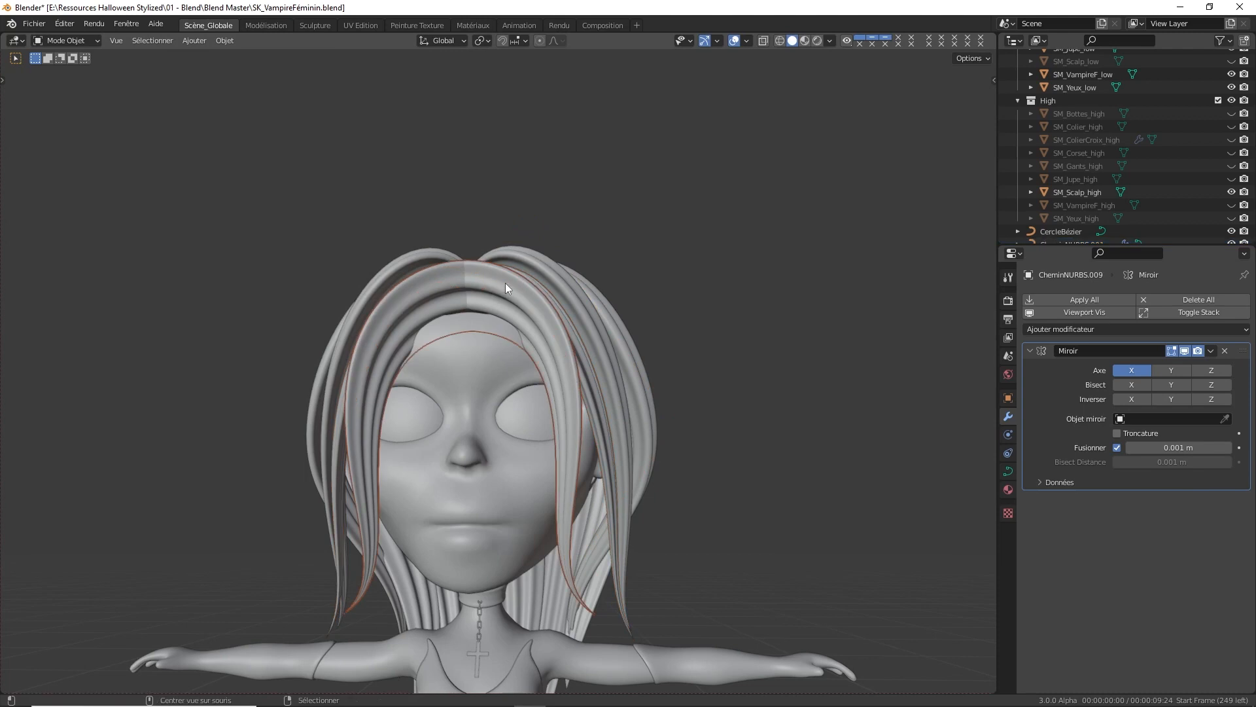
key("Tab")
key("alt+s")
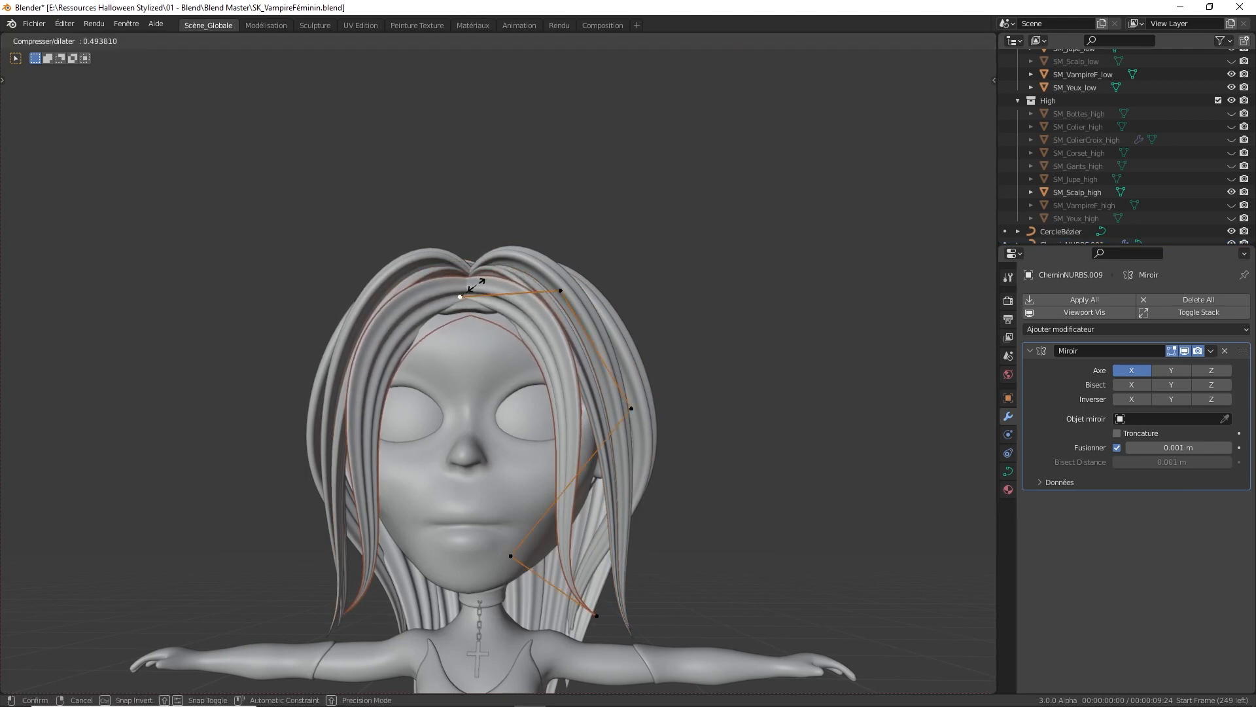
left_click(478, 285)
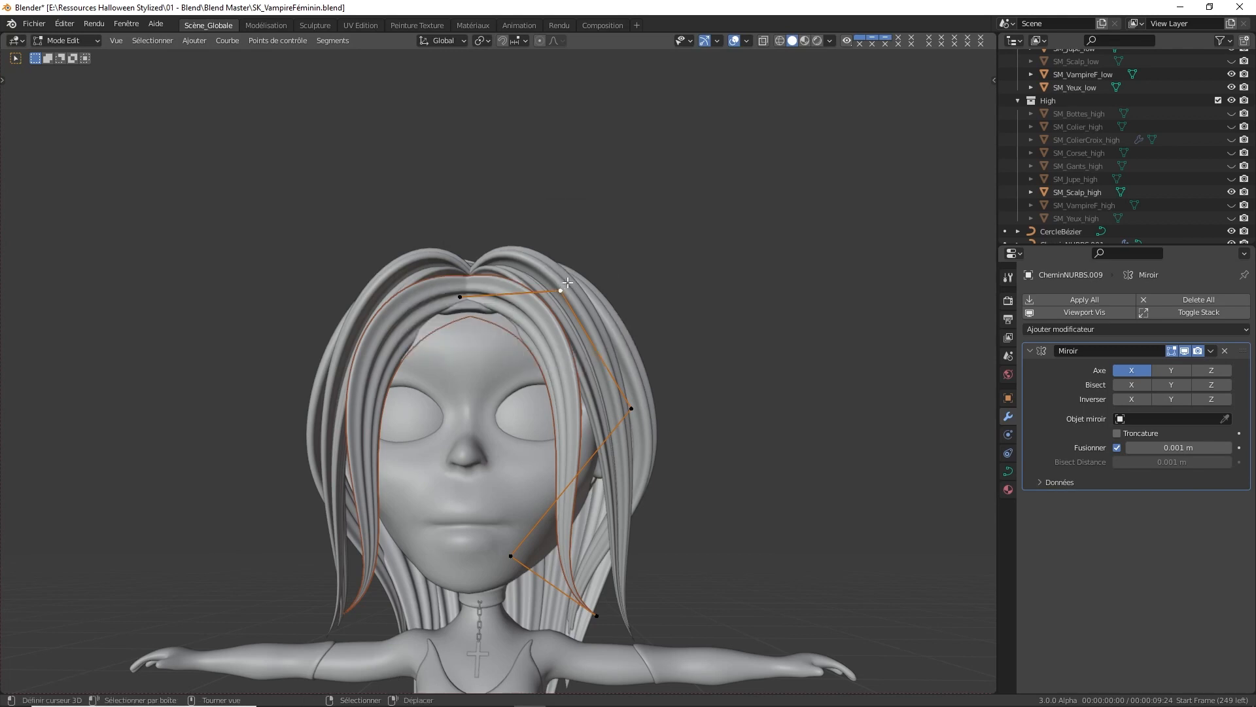
key("alt+s")
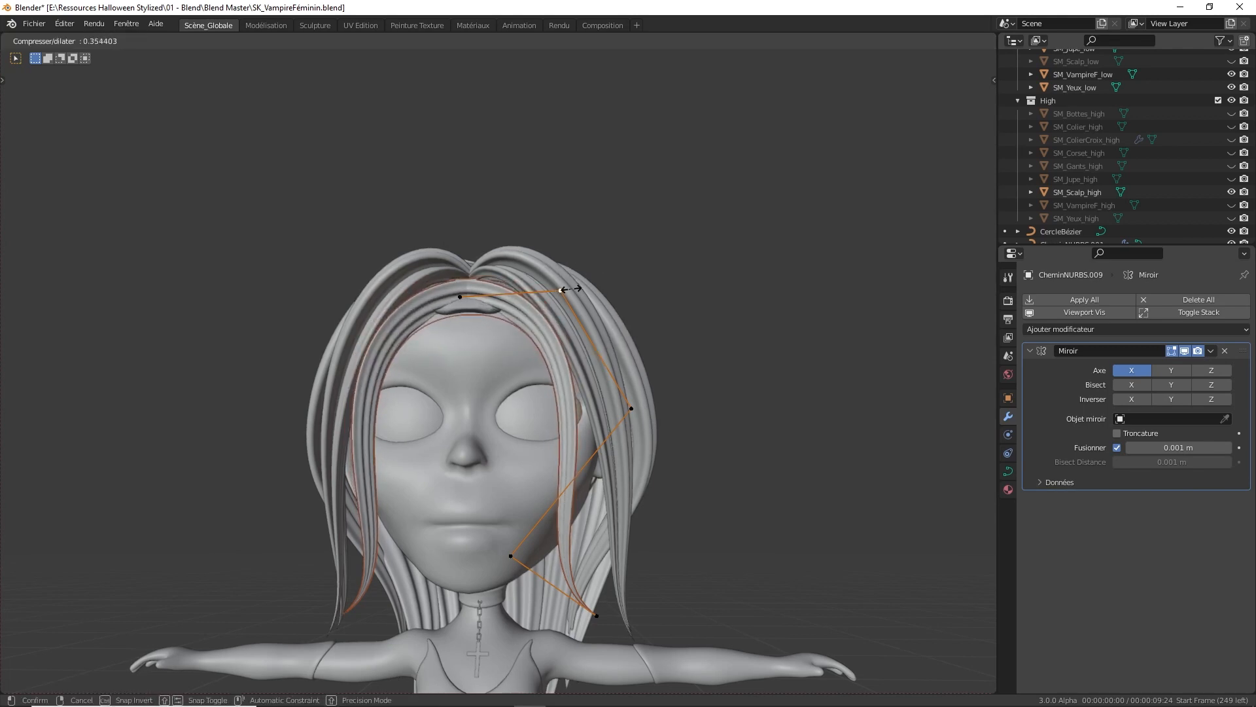
left_click(582, 287)
Move CheminNURBS.009's root control point about -0.014 m along Y, and bring its second control point about 0.041 m forward and inward
middle_click_drag(608, 281, 409, 314)
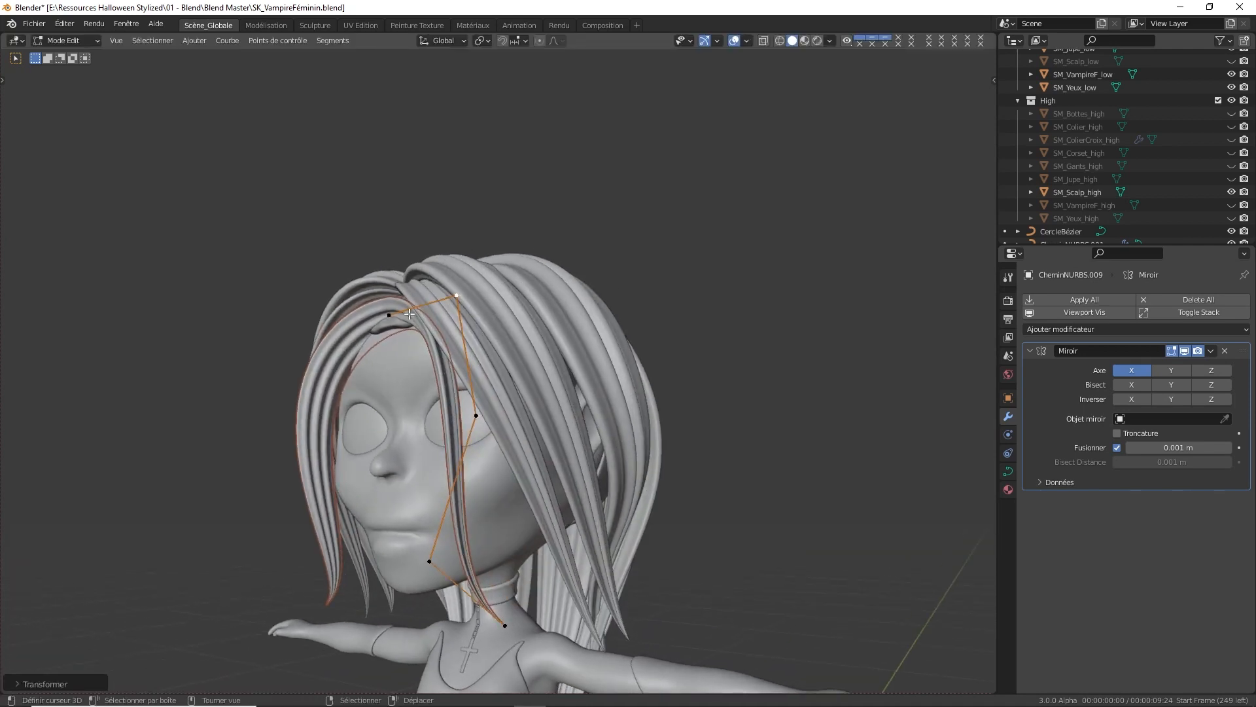
key("g")
key("y")
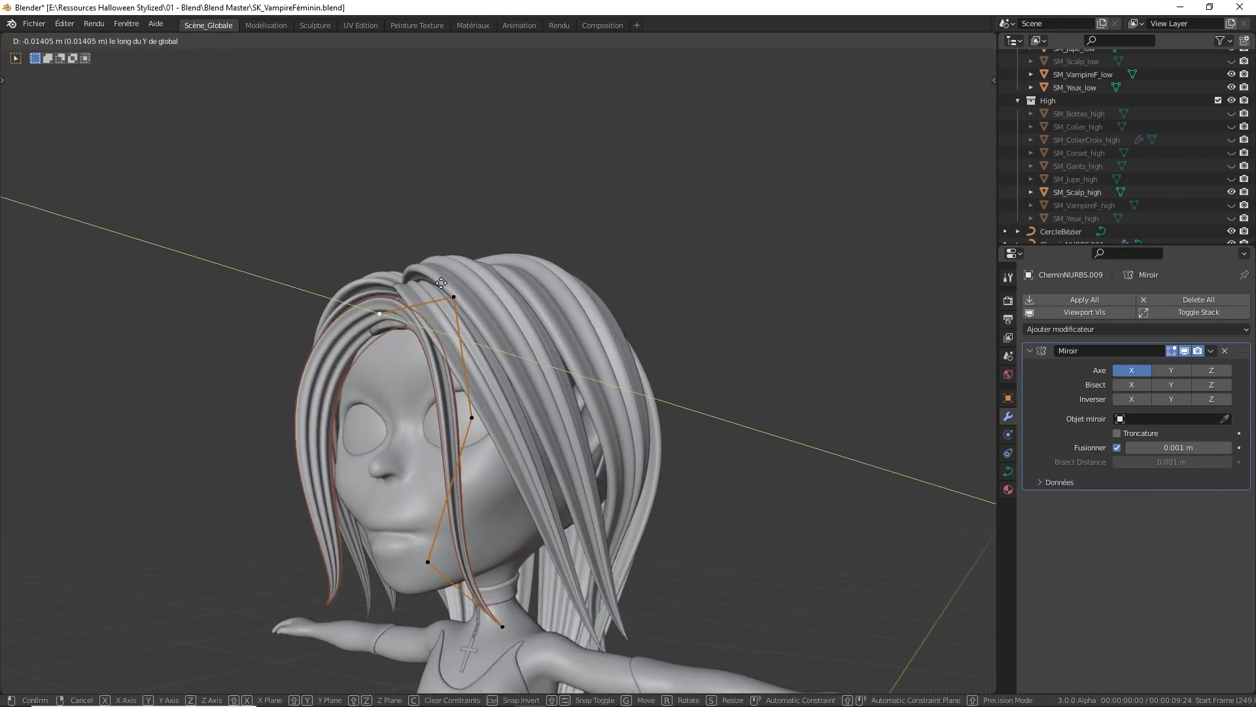
left_click(442, 283)
middle_click_drag(442, 283, 438, 299)
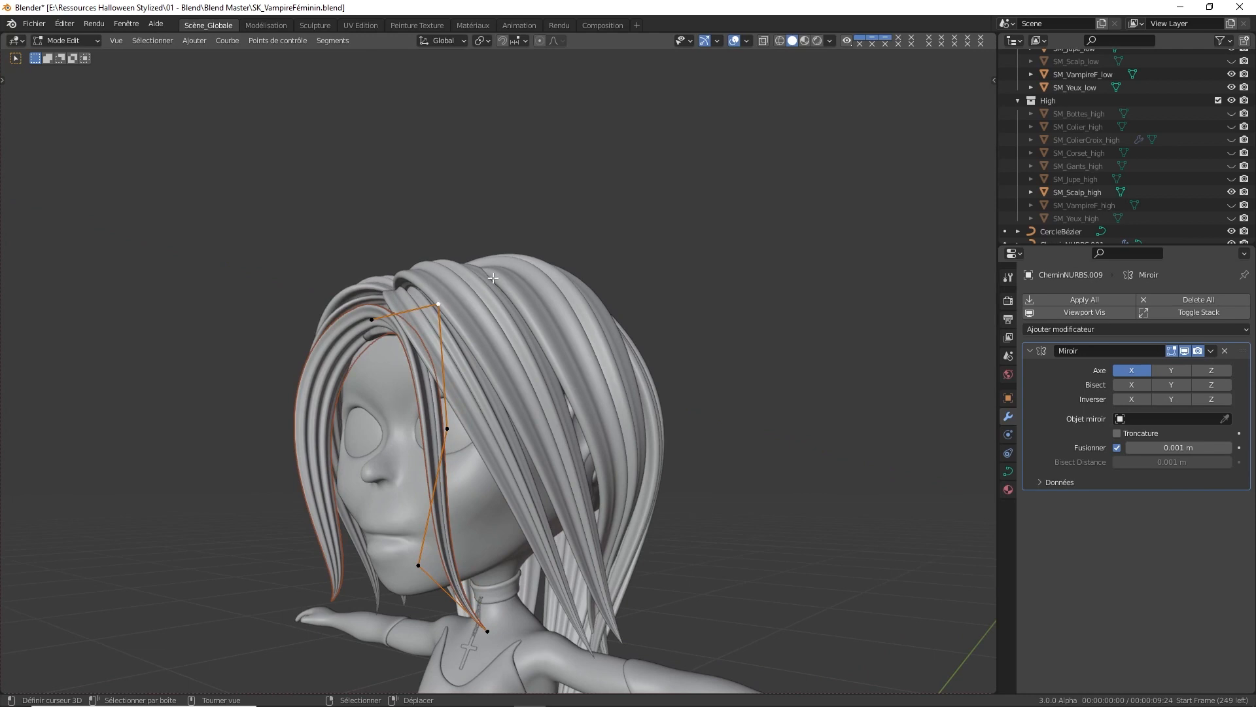
key("g")
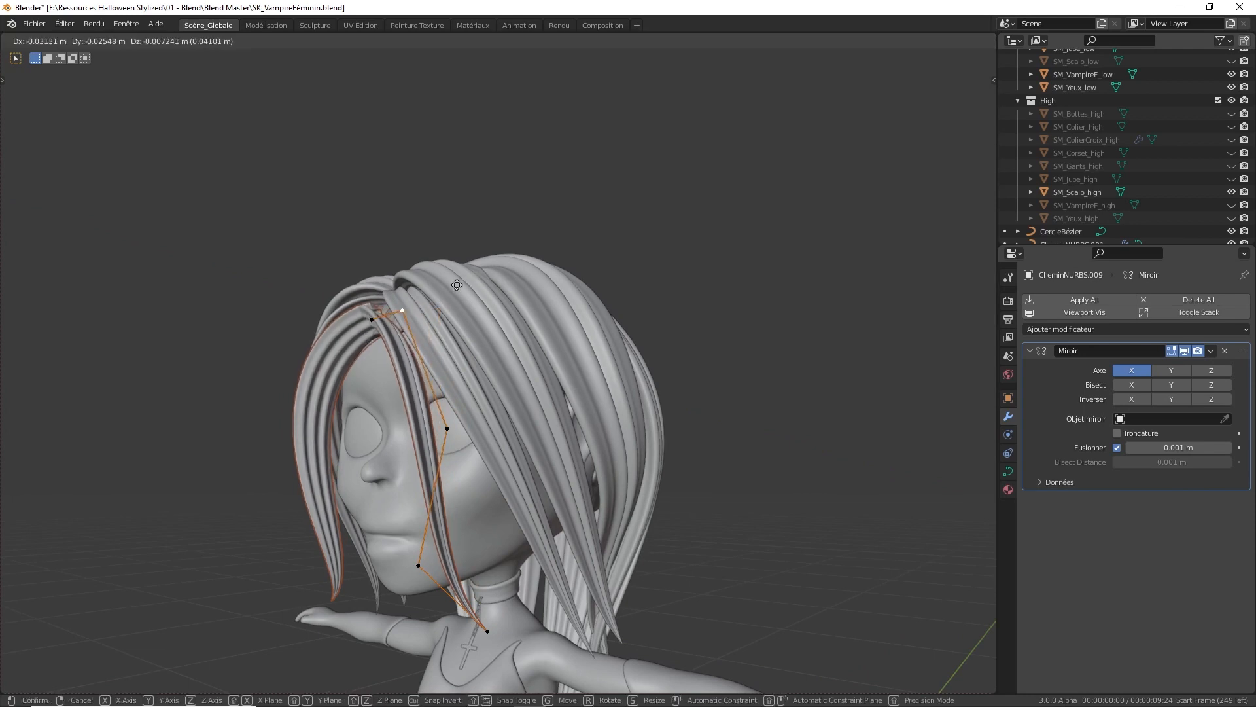
left_click(457, 284)
Edit CheminNURBS.001 and enlarge its radius at the root control point by a factor of about 3.2
middle_click_drag(457, 285, 507, 325)
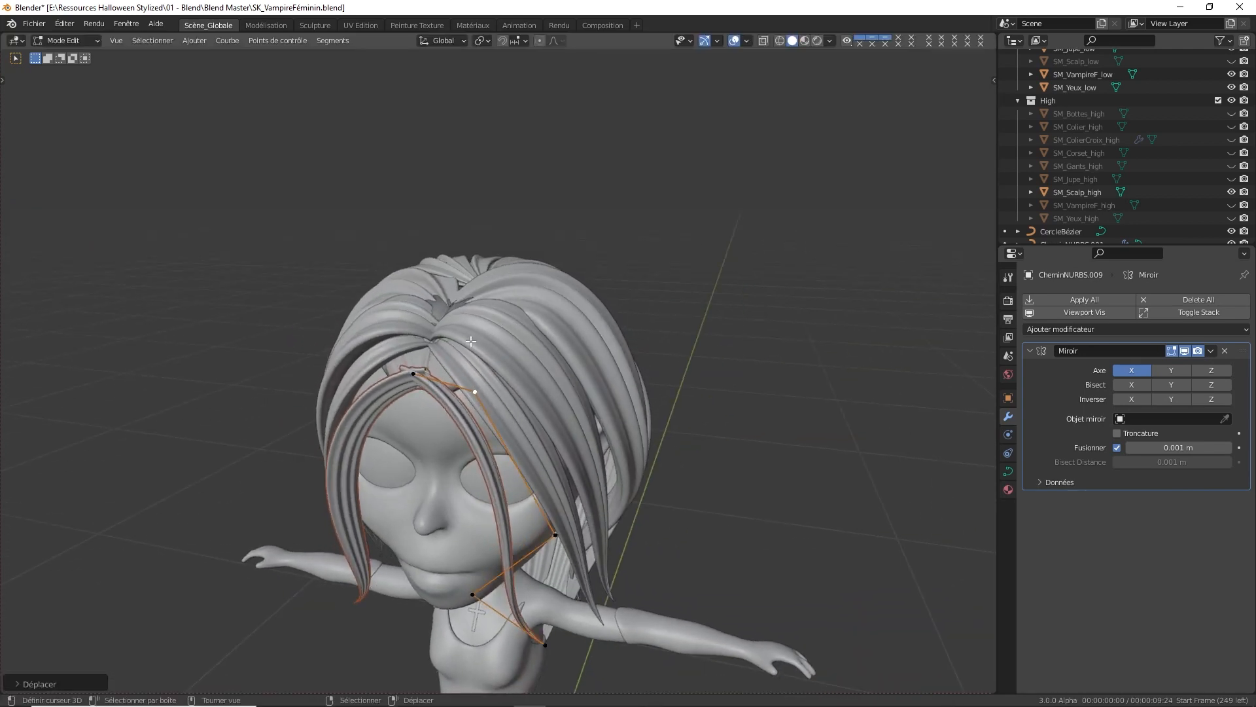
left_click(448, 352)
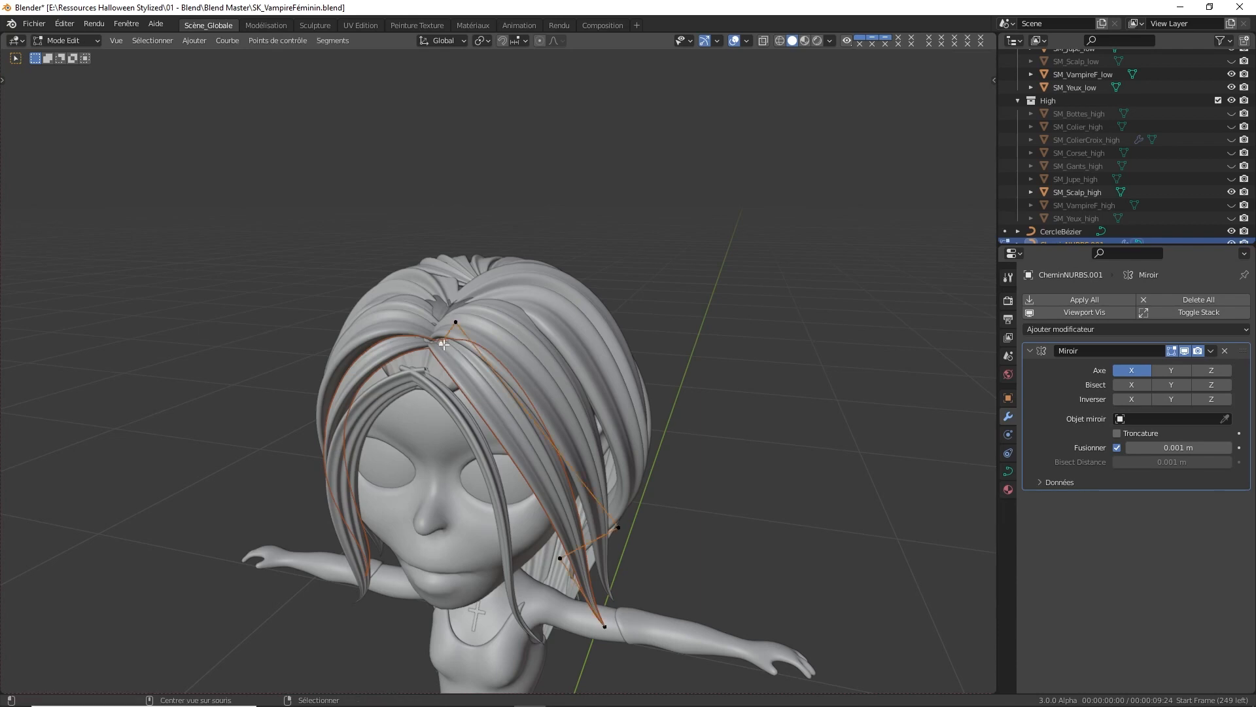
key("alt+s")
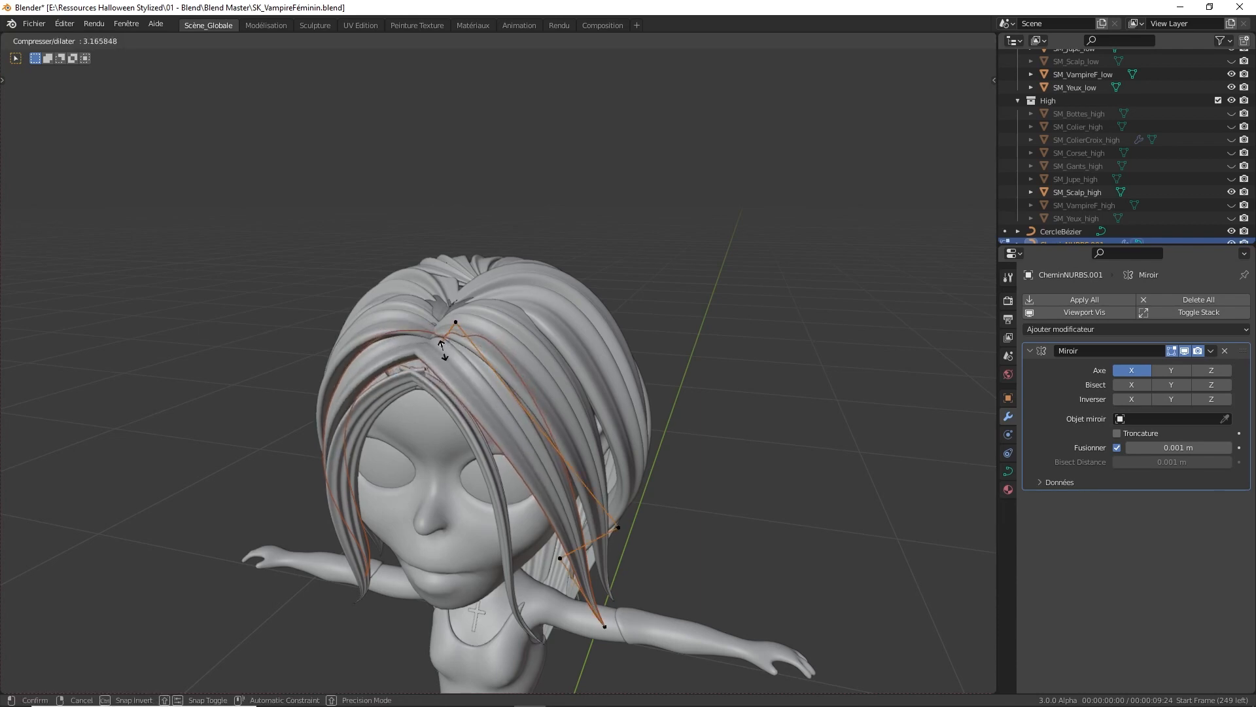
left_click(437, 351)
Move CheminNURBS.001's root control point along global Z, leave its editing and deselect everything
middle_click_drag(437, 351, 491, 314)
key("g")
key("z")
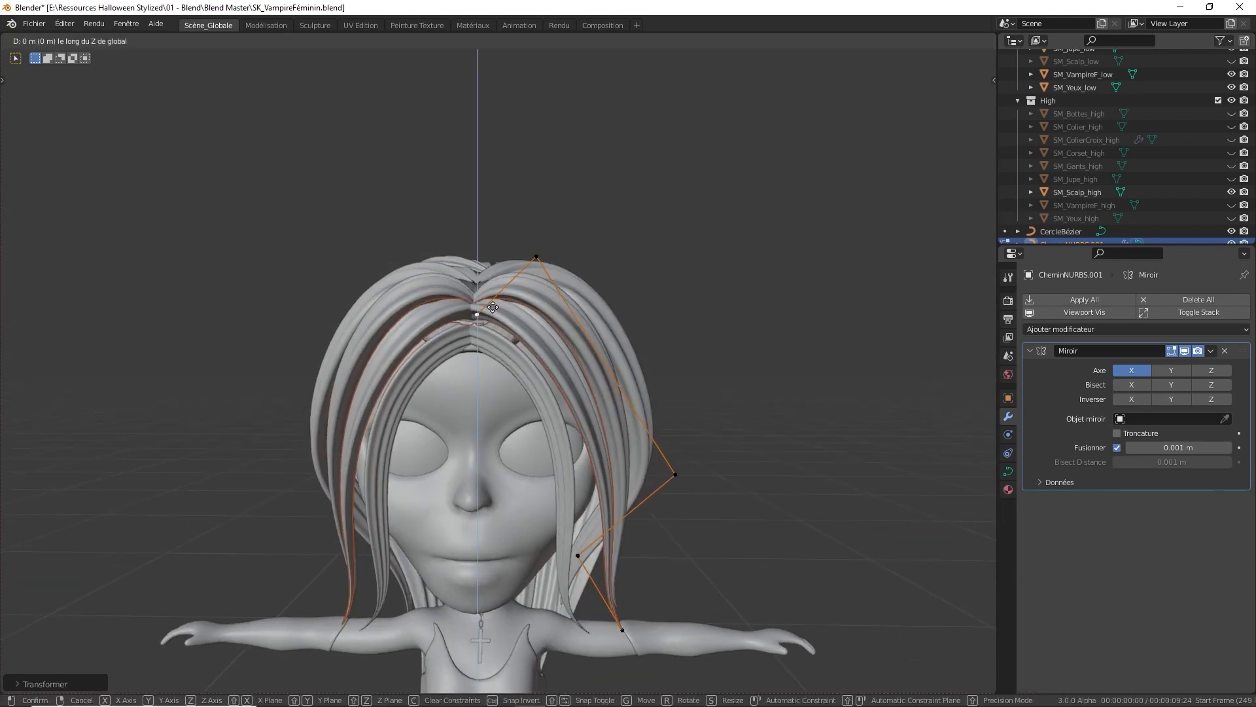
left_click(493, 312)
key("ctrl+Tab")
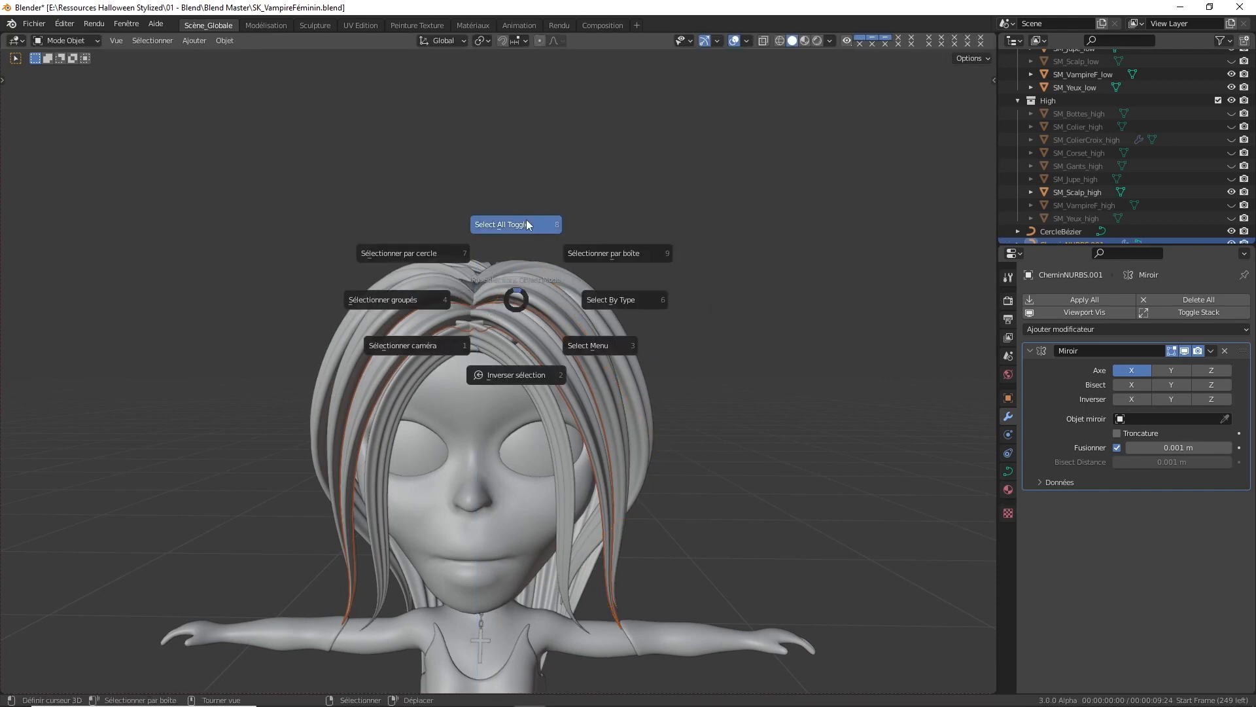
left_click(526, 219)
Examine the hairstyle from the front and side, checking how the front strands cover the head
middle_click_drag(526, 219, 599, 275)
middle_click_drag(644, 281, 578, 299)
scroll(579, 304, "up", 4)
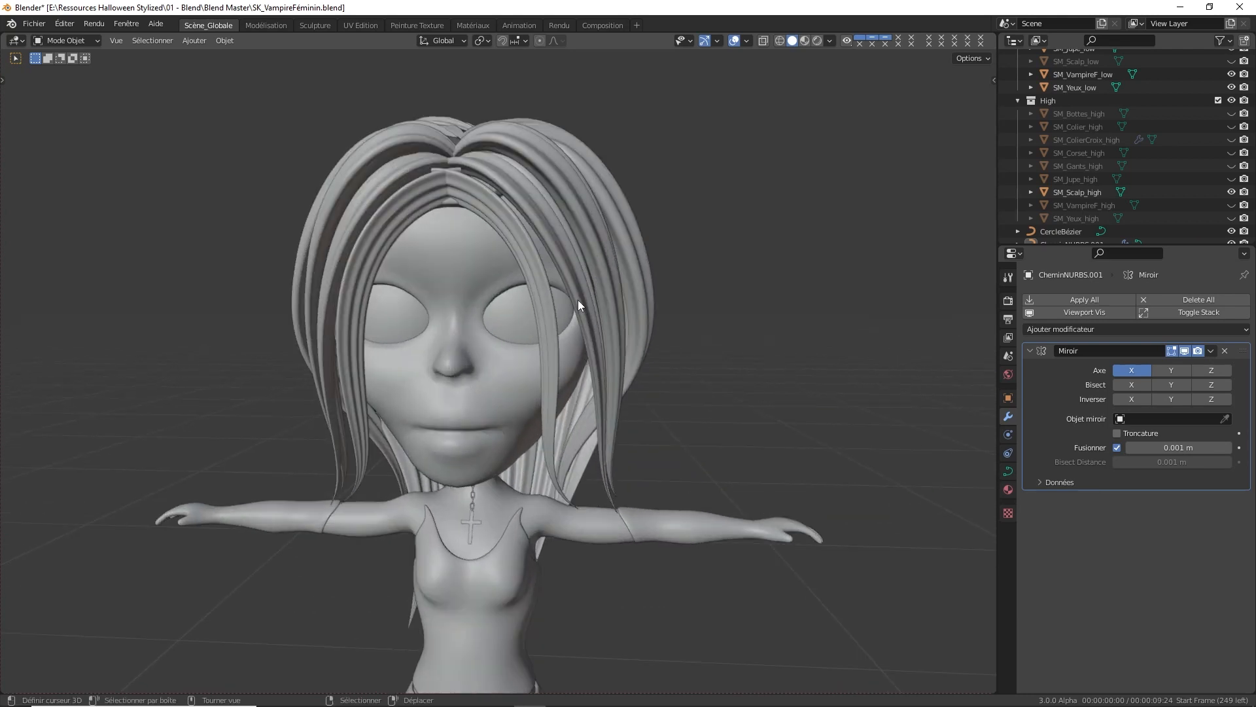
left_click(528, 261)
middle_click_drag(628, 245, 491, 256)
left_click(406, 259)
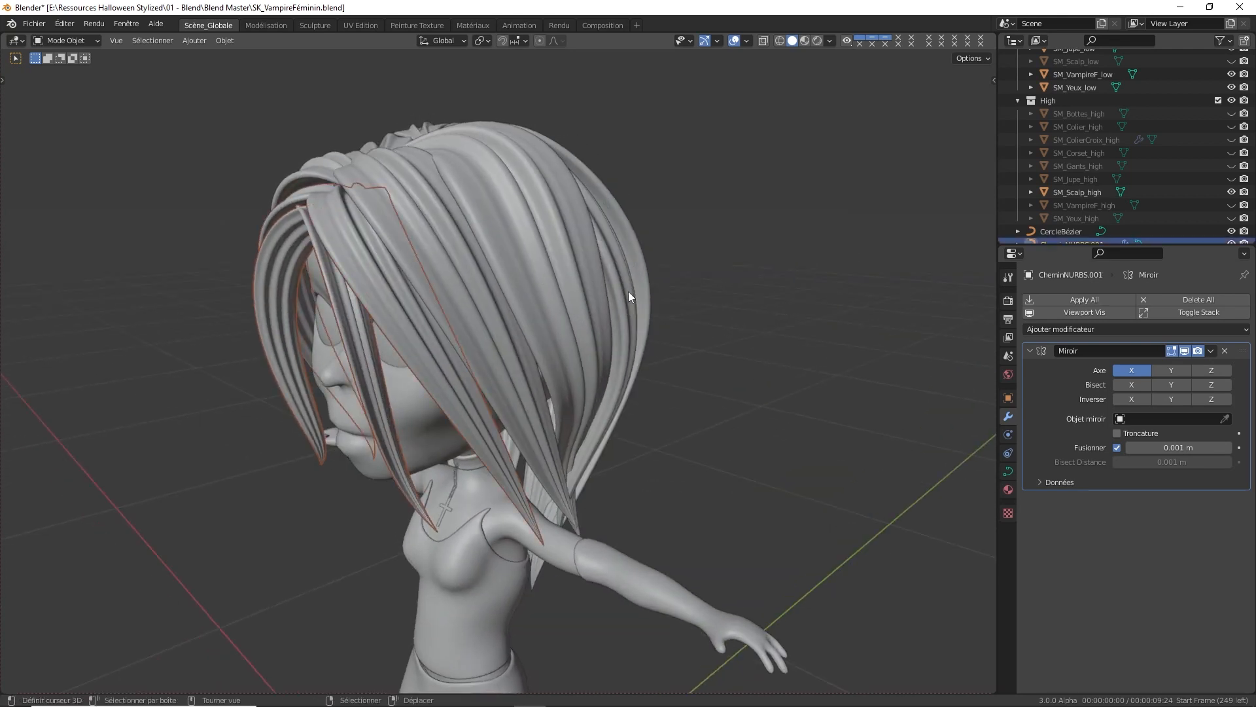
right_click(340, 288)
scroll(519, 331, "down", 2)
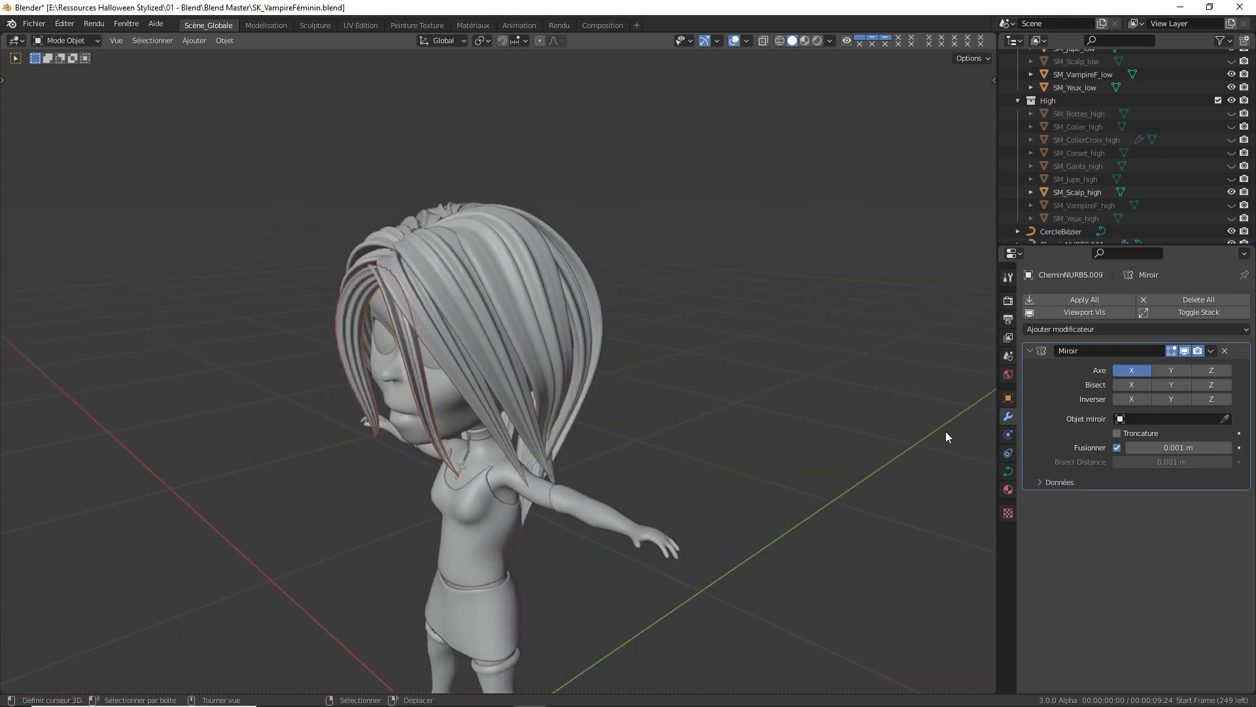
scroll(1072, 226, "down", 2)
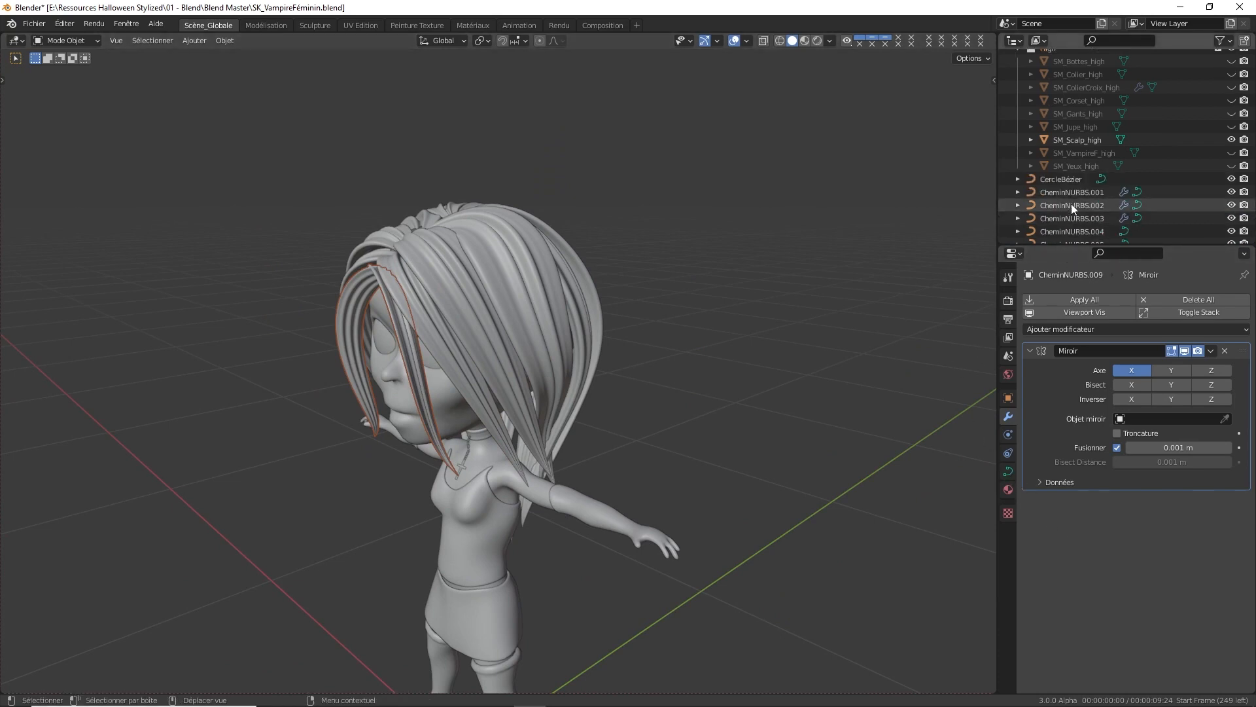
Select CheminNURBS.001, show its curve data settings, and turn on the wireframe overlay for the scene
left_click(1071, 193)
left_click(1008, 471)
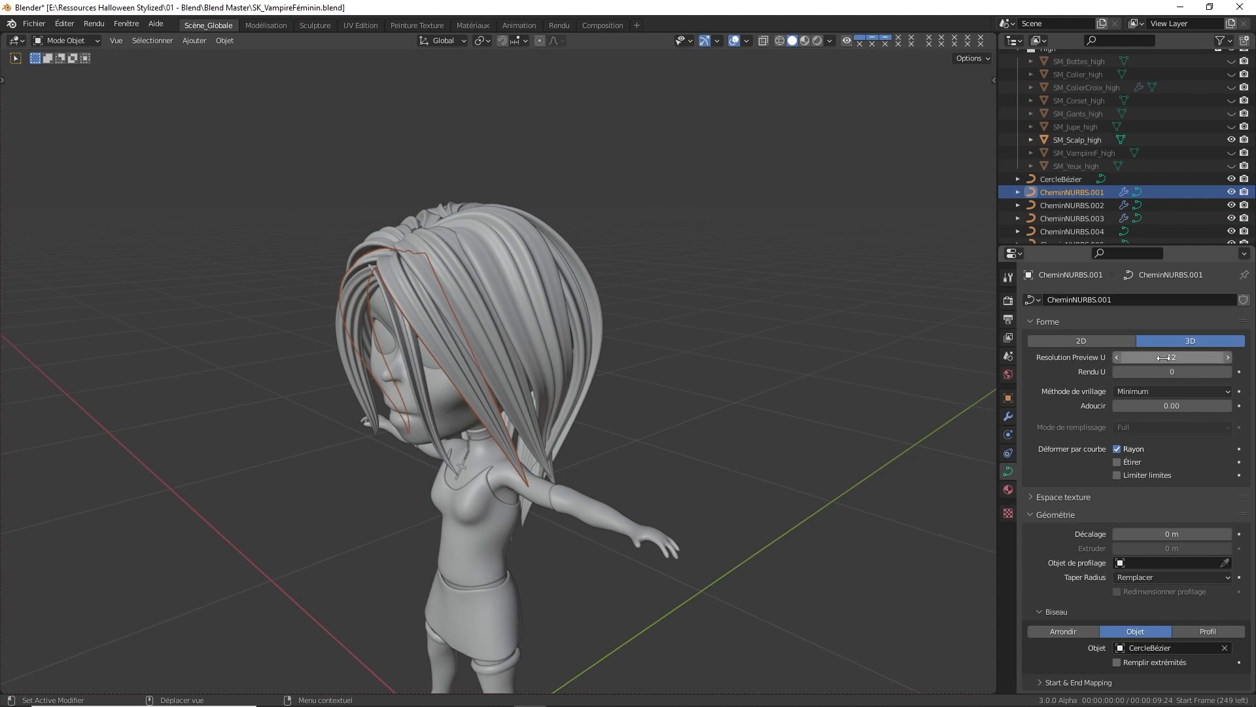
middle_click_drag(650, 383, 691, 382)
scroll(691, 382, "up", 5)
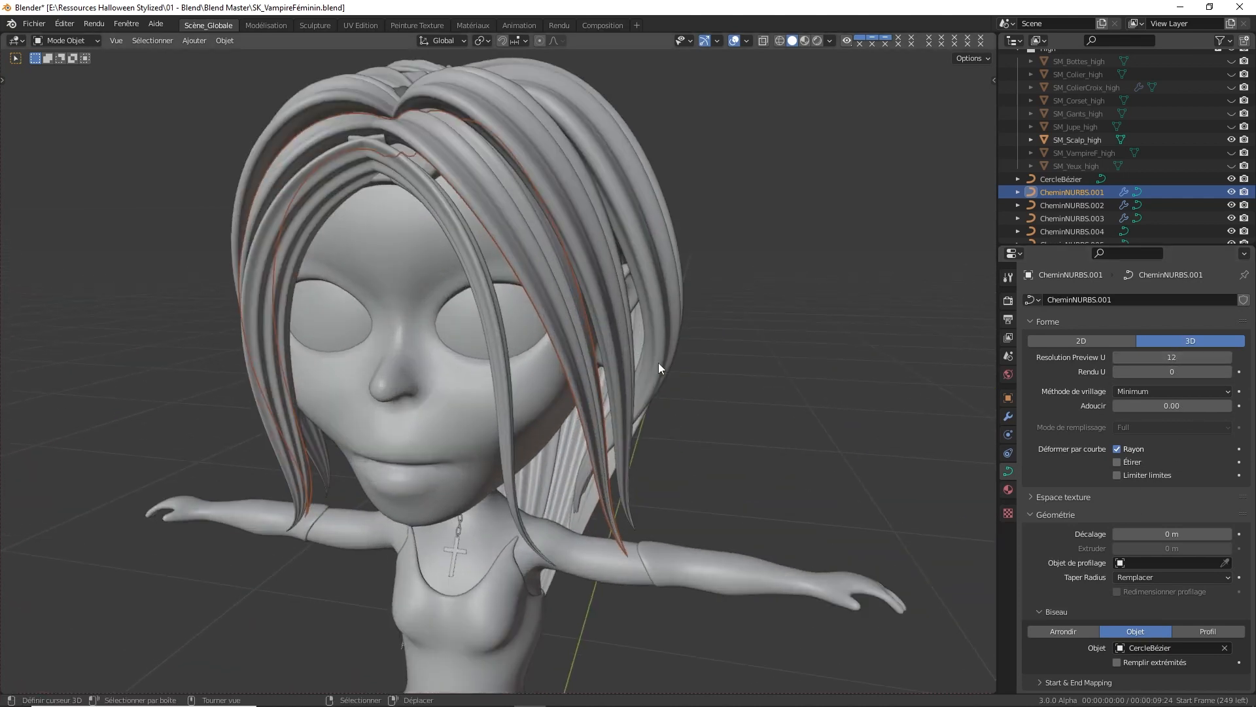
left_click(745, 41)
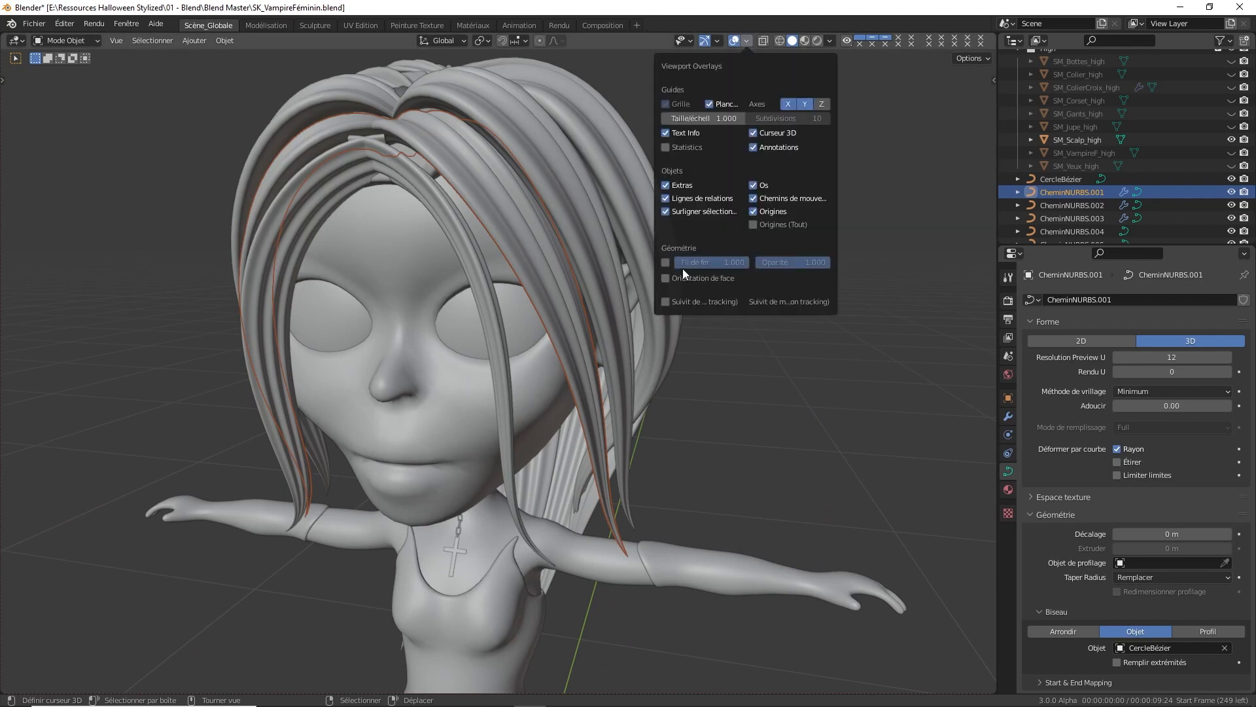
left_click(666, 262)
middle_click_drag(489, 261, 461, 283)
scroll(463, 284, "up", 2)
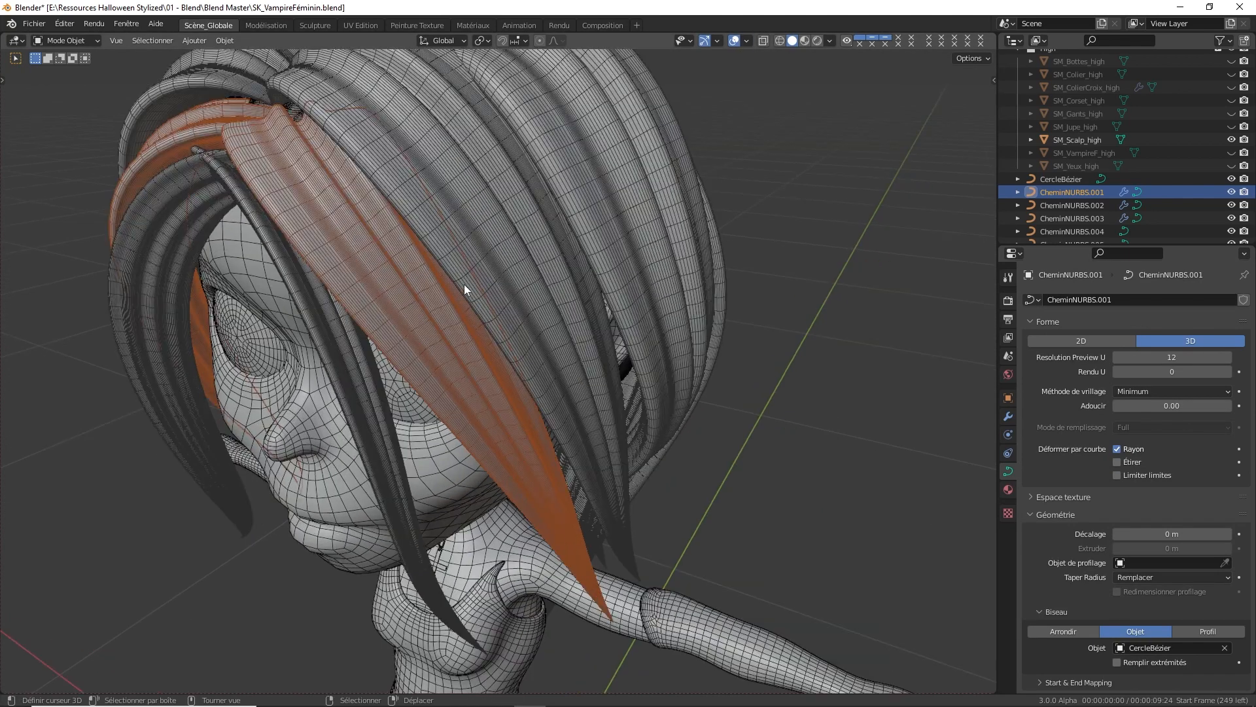
Try a Resolution Preview U of 1 on CheminNURBS.001, and settle on 6
double_click(1170, 357)
type("1")
key("Return")
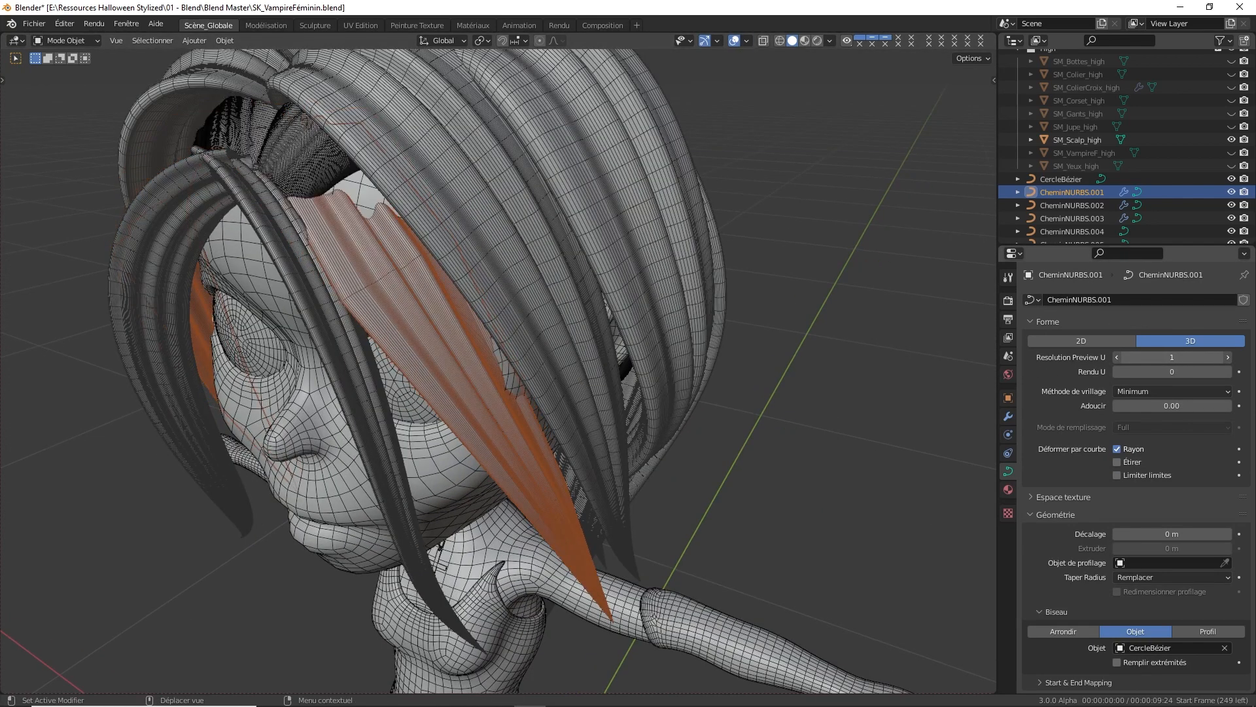
left_click_drag(1170, 358, 1204, 352)
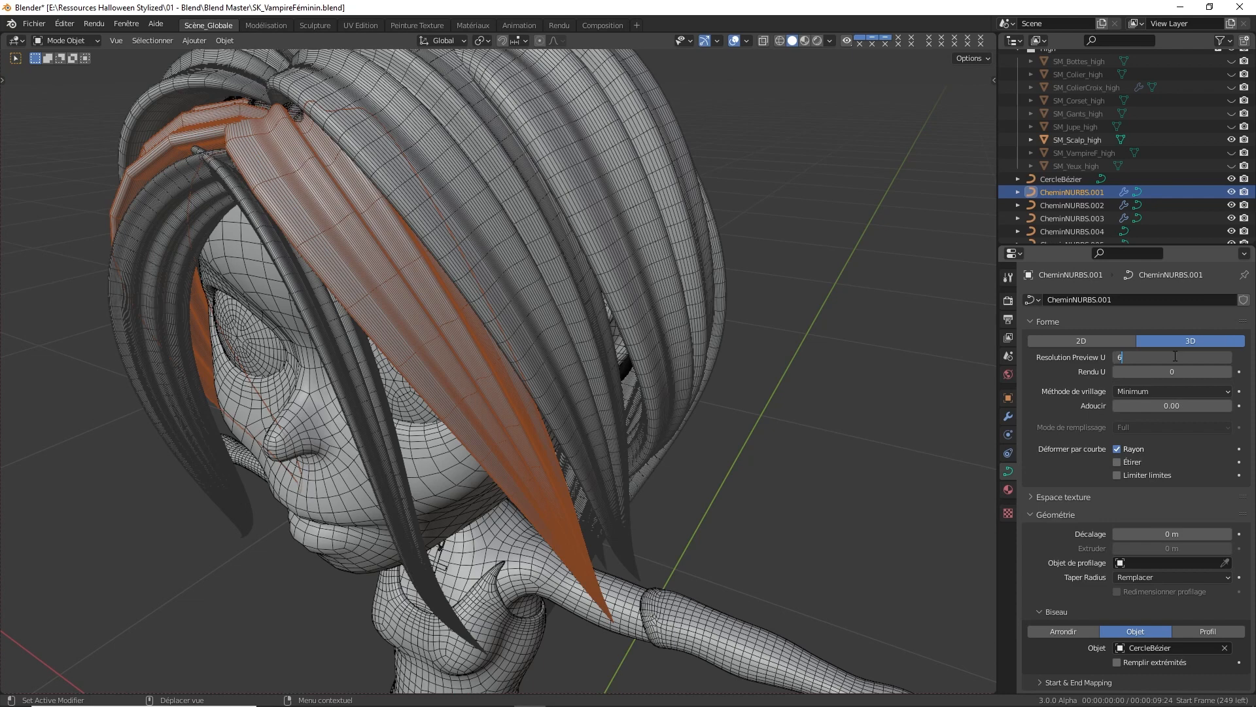
key("Return")
Select the front strand CheminNURBS.009 framing the face and set its Resolution Preview U to 6
key("Tab")
key("KP_1")
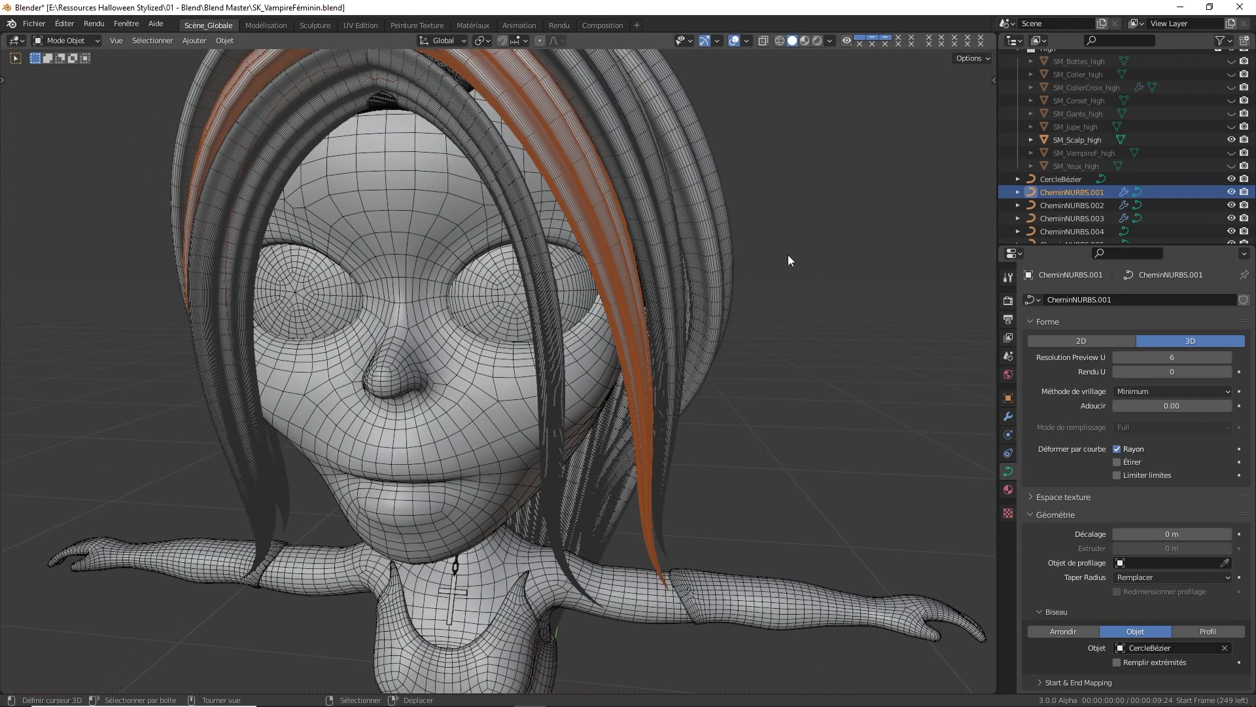
key("Tab")
left_click(525, 213)
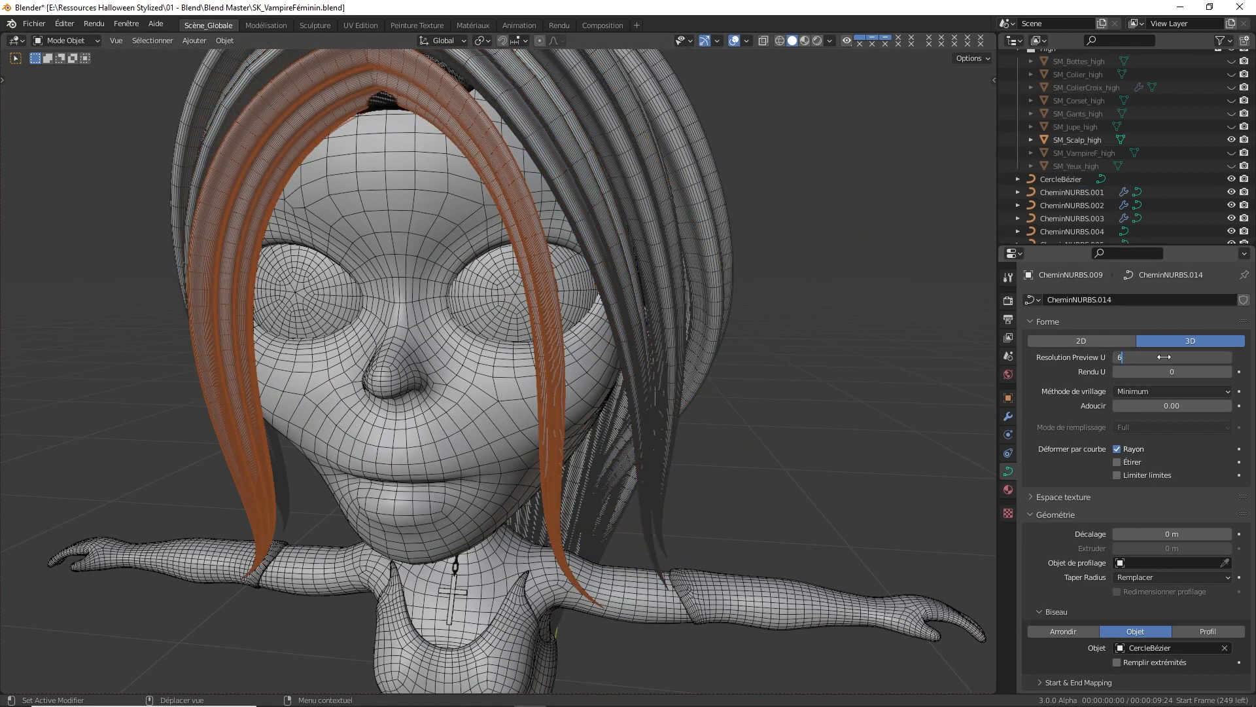
key("Return")
Set Resolution Preview U to 6 on the side strands CheminNURBS.002 and CheminNURBS.003
middle_click_drag(787, 211, 593, 241)
left_click(439, 195)
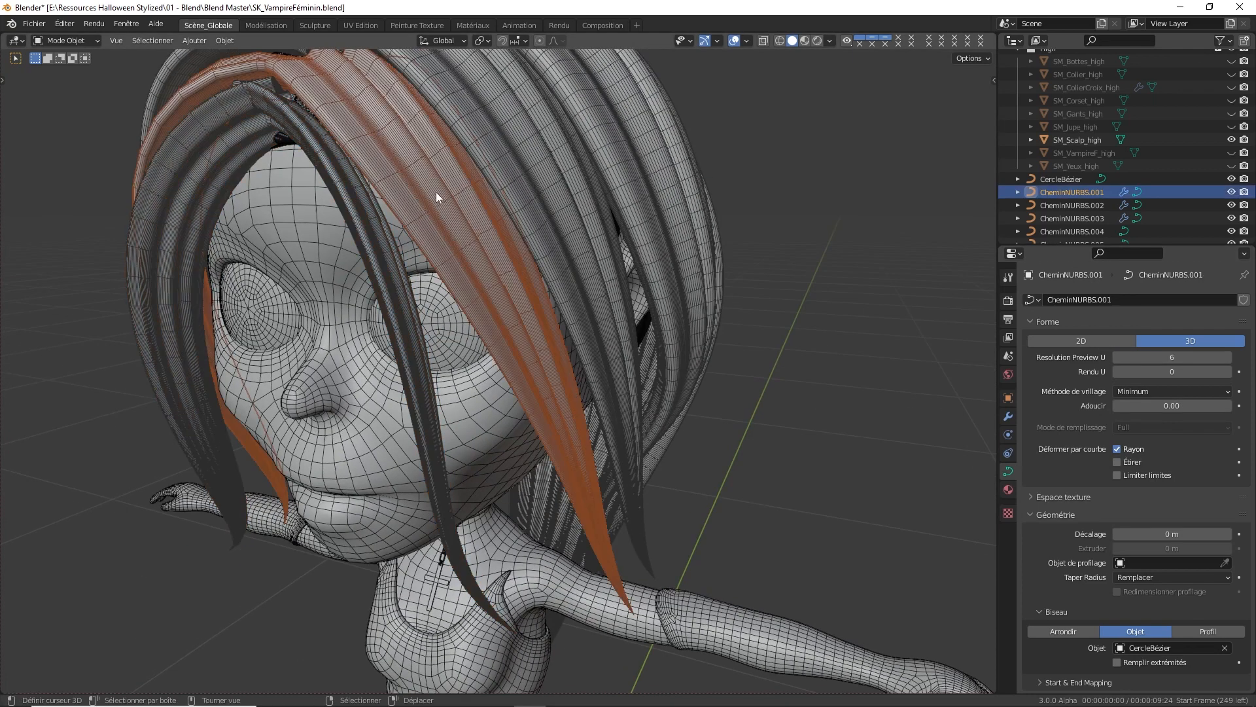
left_click(540, 171)
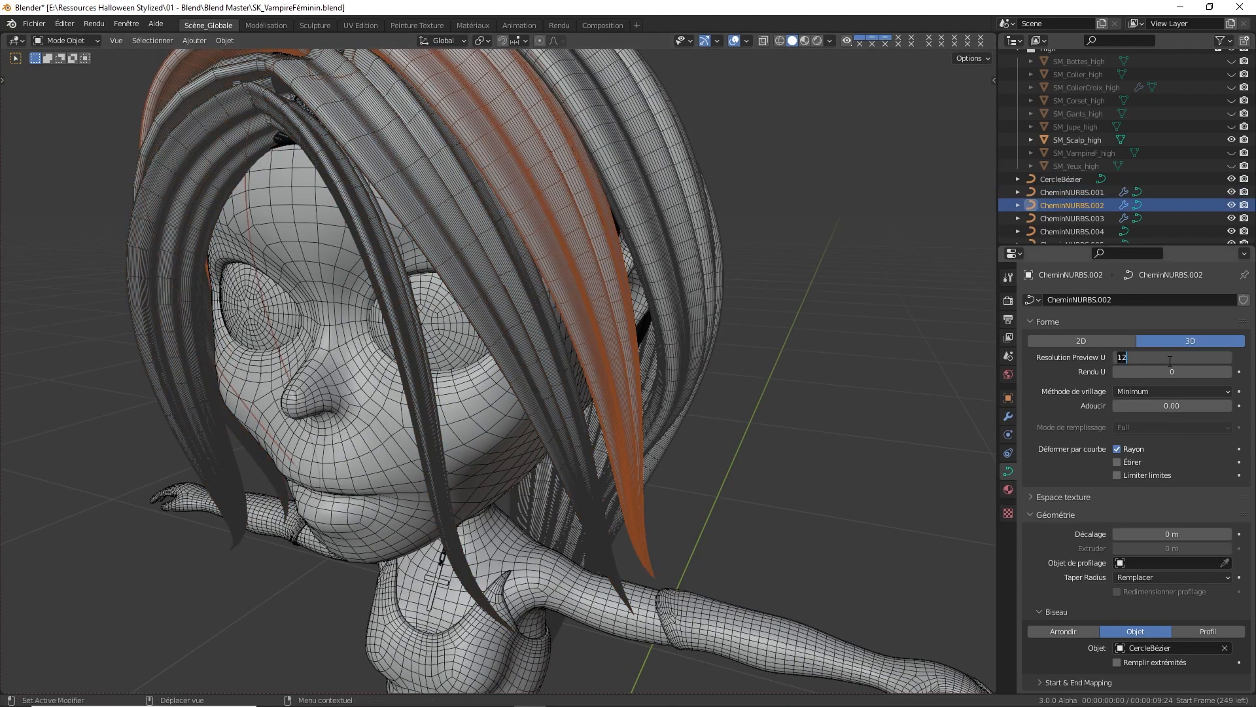
key("Return")
middle_click_drag(910, 277, 539, 219)
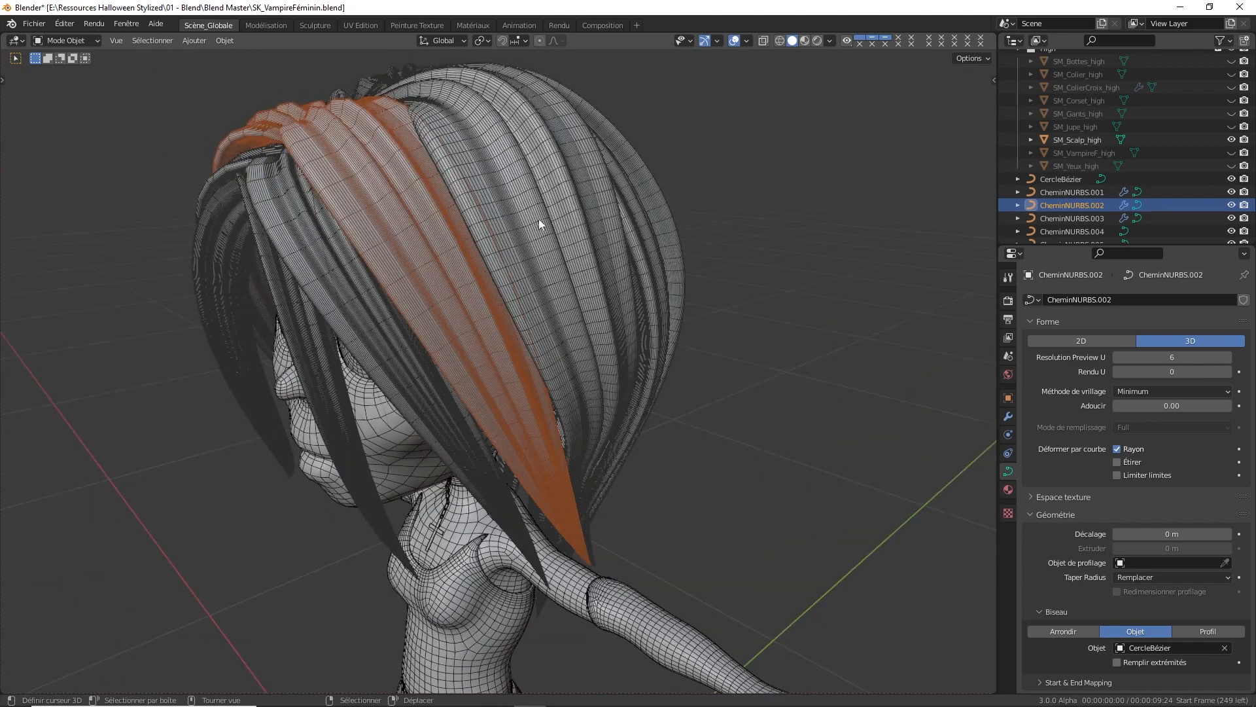
left_click(506, 217)
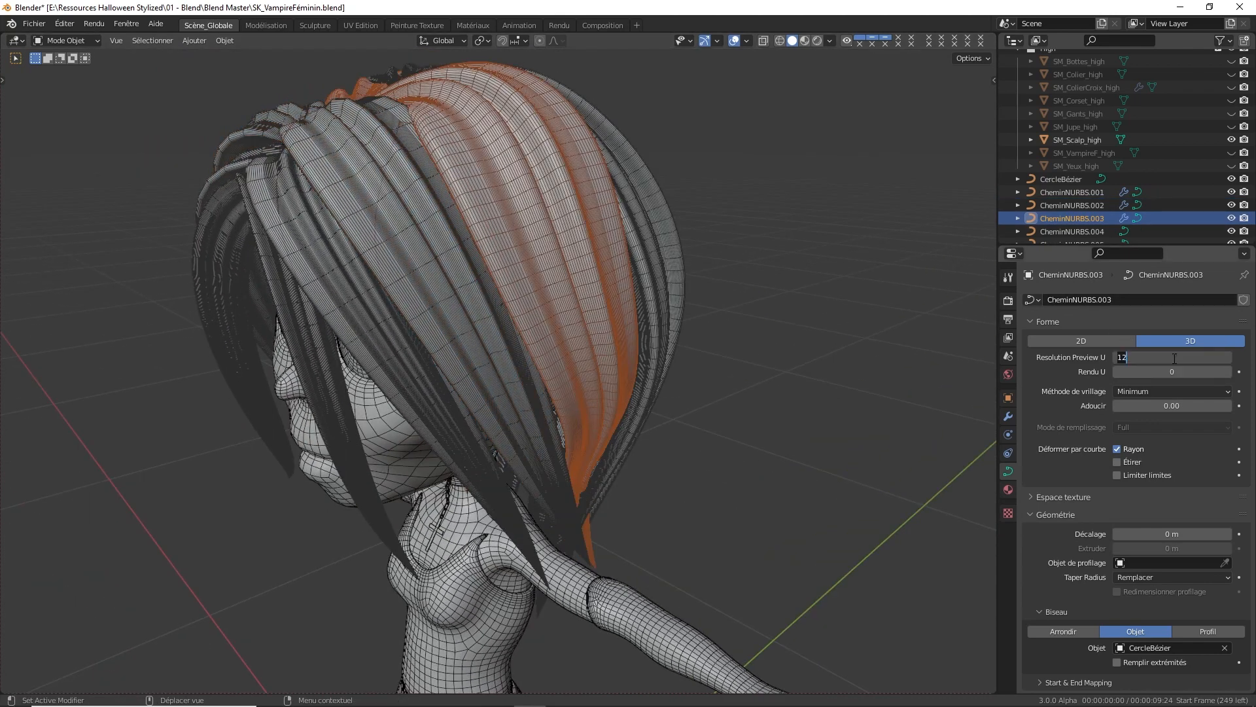
key("Return")
Lower the Resolution Preview U of CheminNURBS.004, and set it to 6 on CheminNURBS.005
middle_click_drag(818, 248, 603, 230)
left_click(603, 230)
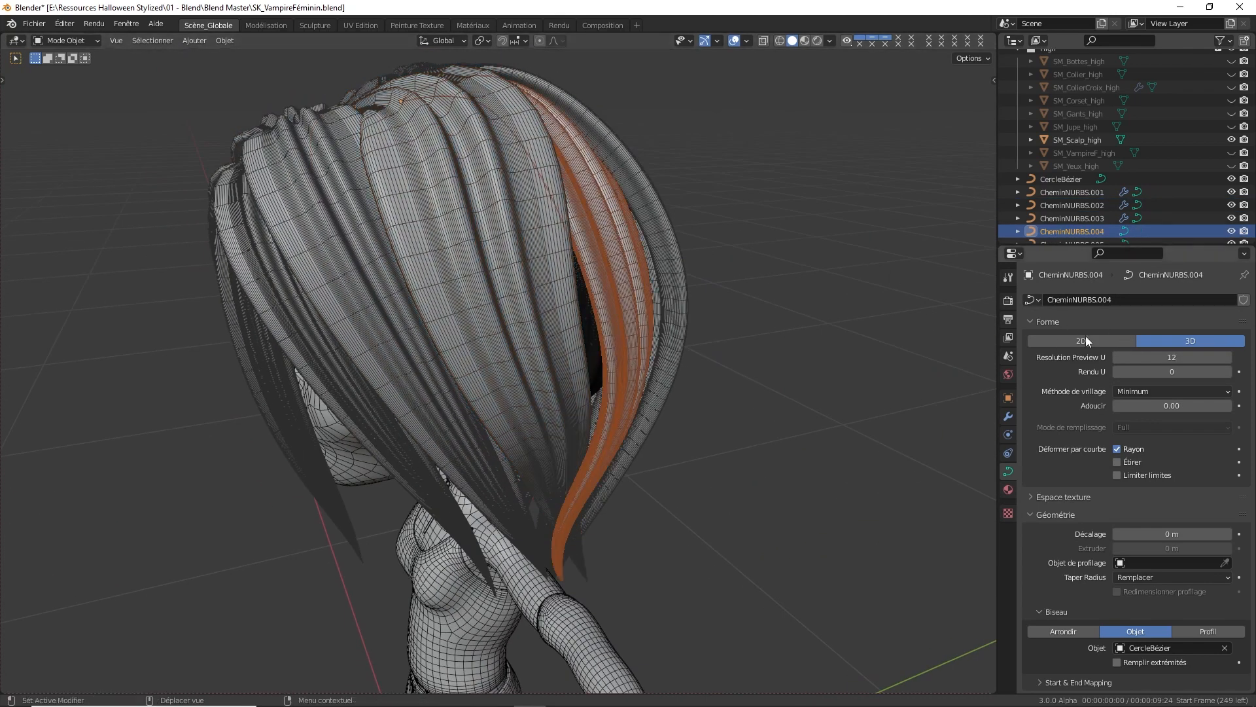
type("4")
key("Return")
middle_click_drag(857, 262, 637, 216)
left_click(637, 216)
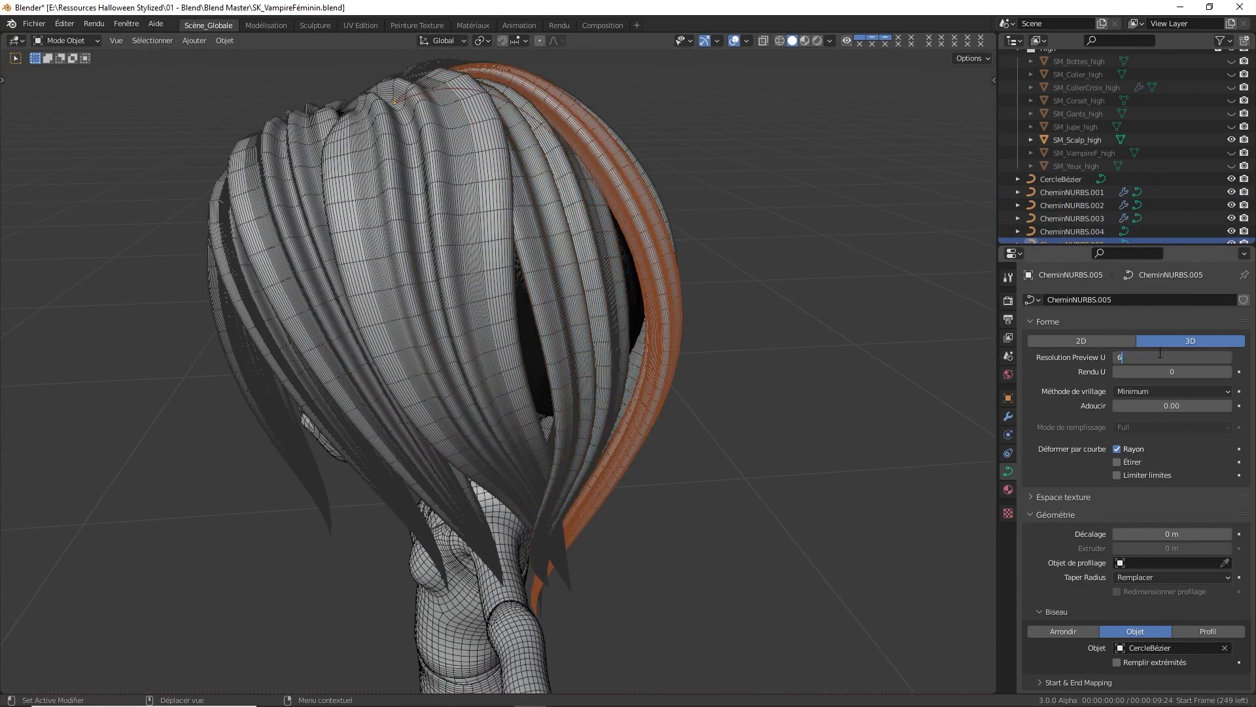
key("Return")
Set Resolution Preview U to 6 on the back strand CheminNURBS.006
middle_click_drag(724, 174, 645, 185)
left_click(645, 185)
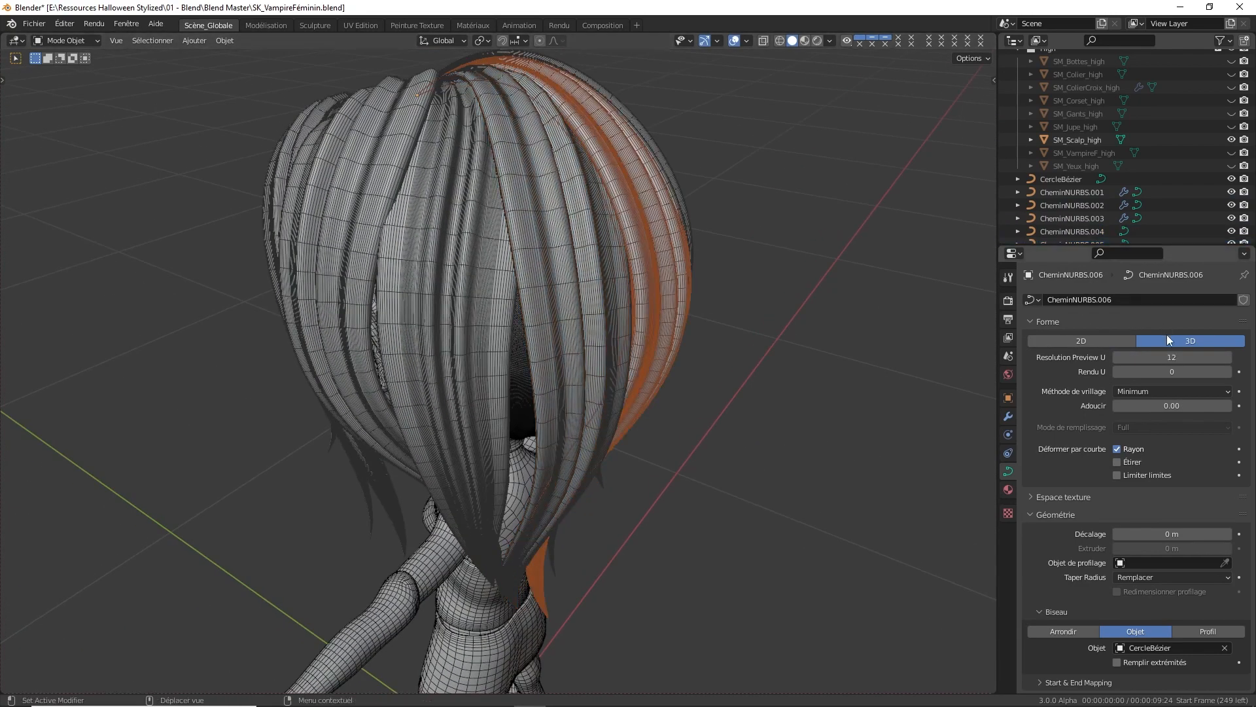
key("Return")
middle_click_drag(921, 239, 733, 218)
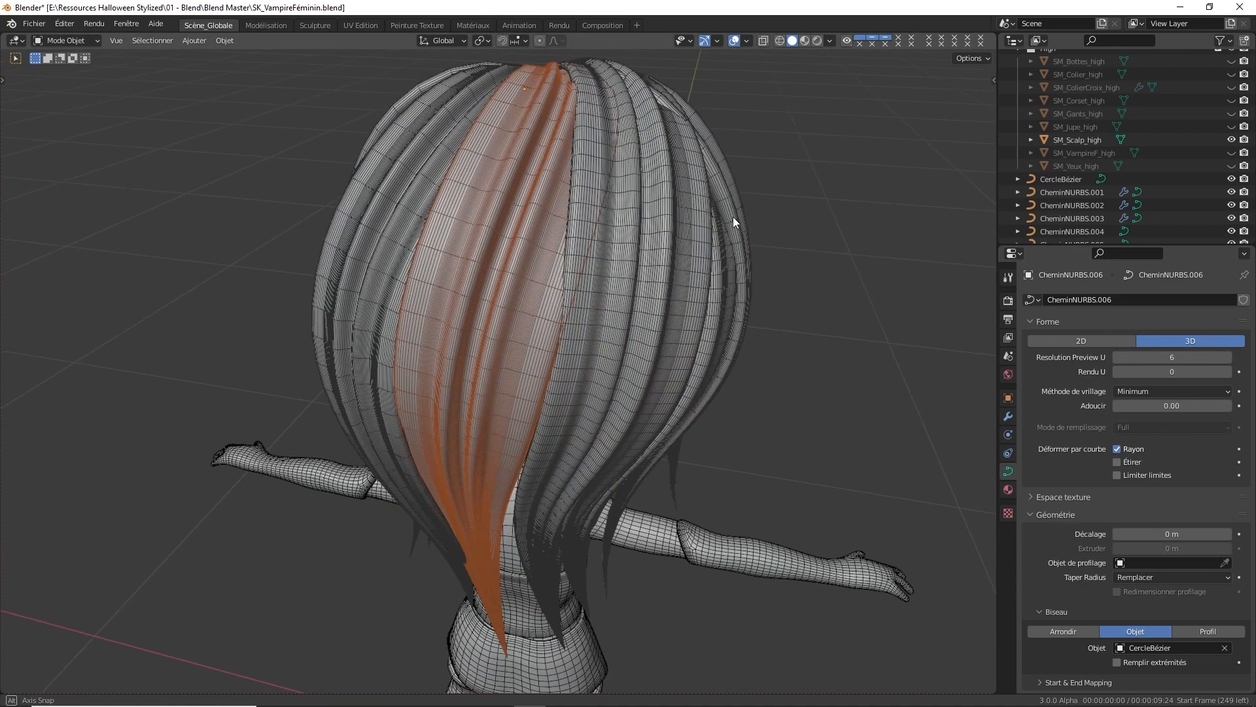
Set Resolution Preview U to 6 on CheminNURBS.007, and lower it on the neighbouring strand CheminNURBS.008
left_click(610, 199)
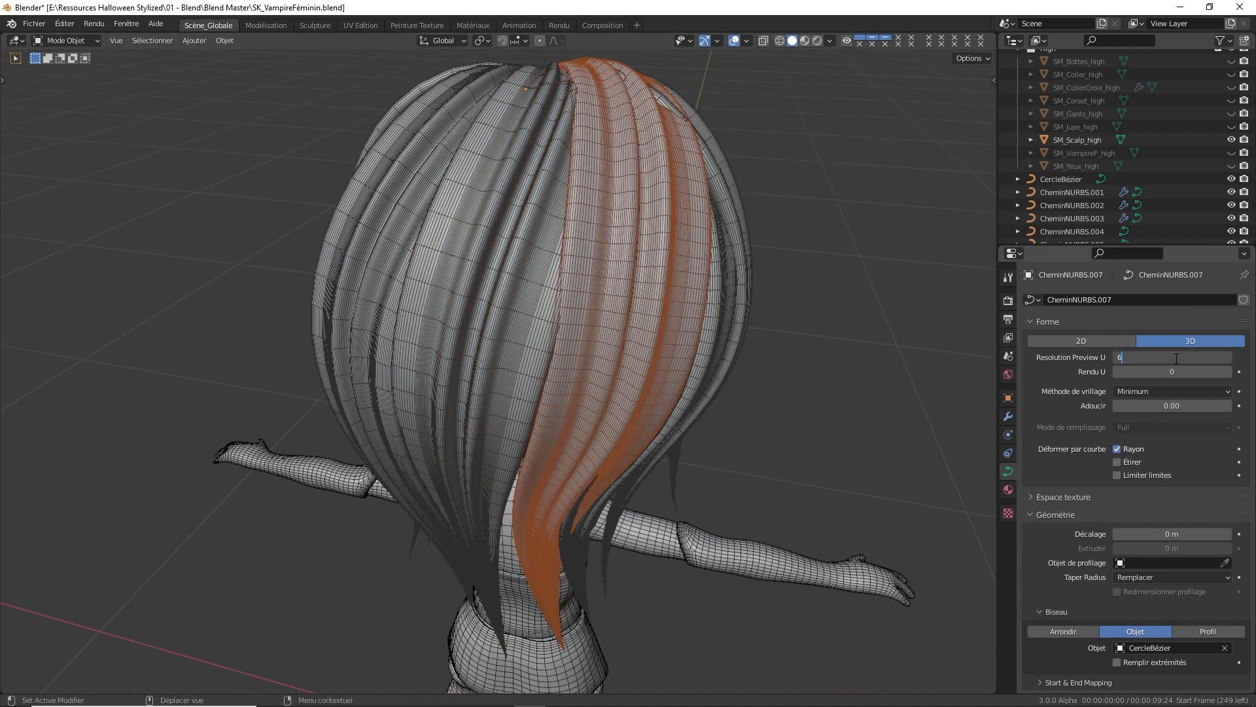
left_click(1176, 359)
type("6")
key("Return")
middle_click_drag(780, 242, 688, 242)
left_click(664, 254)
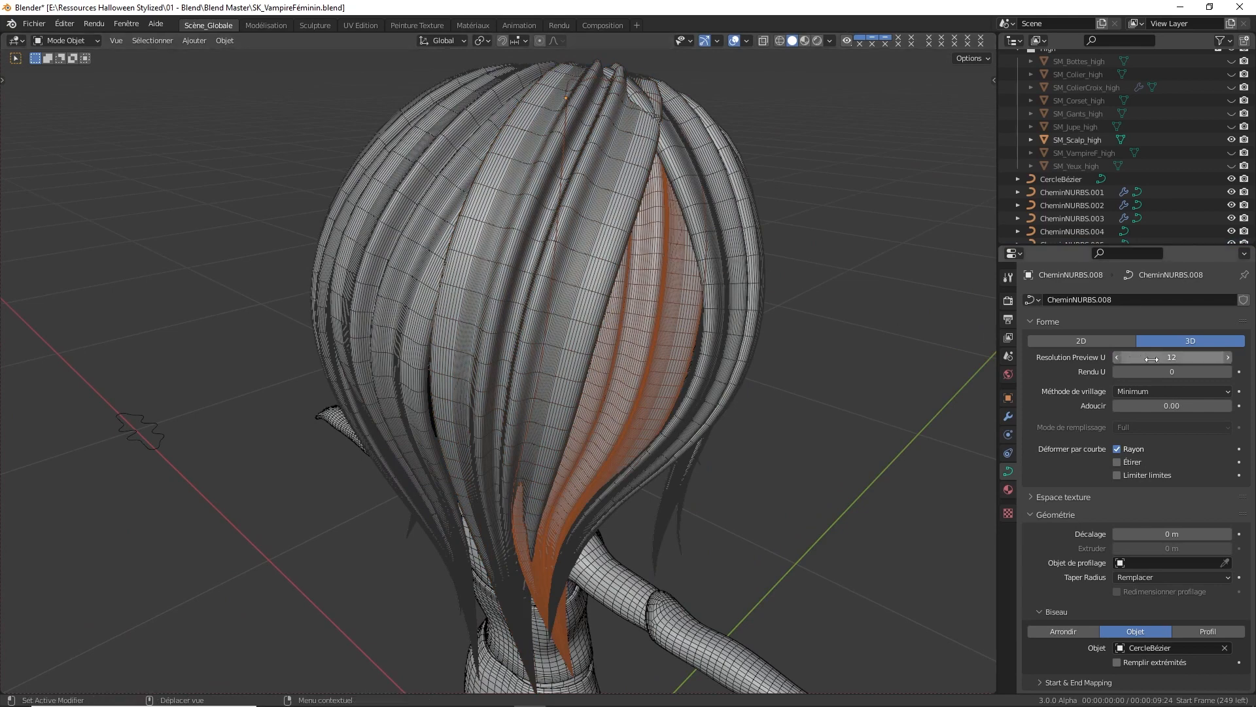
key("Return")
Check the Resolution Preview U of CheminNURBS.003, CheminNURBS.002 and CheminNURBS.009 by selecting each strand around the head
middle_click_drag(940, 309, 618, 209)
left_click(709, 248)
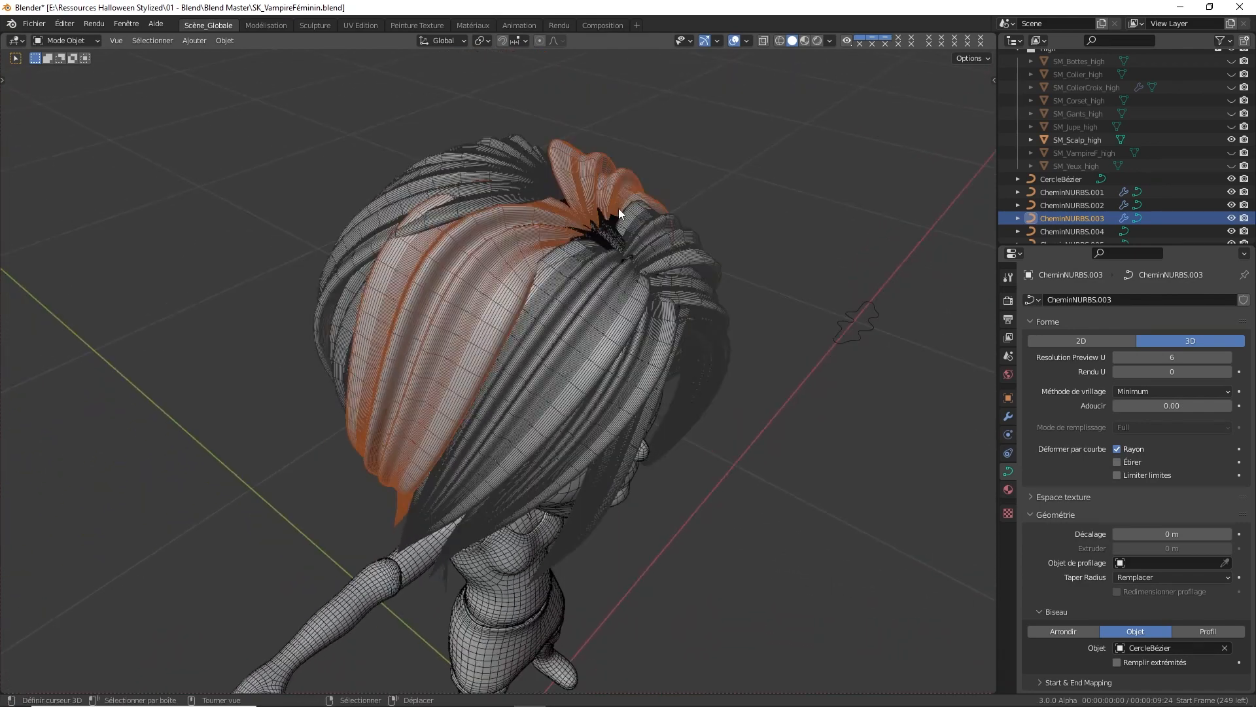
left_click(582, 239)
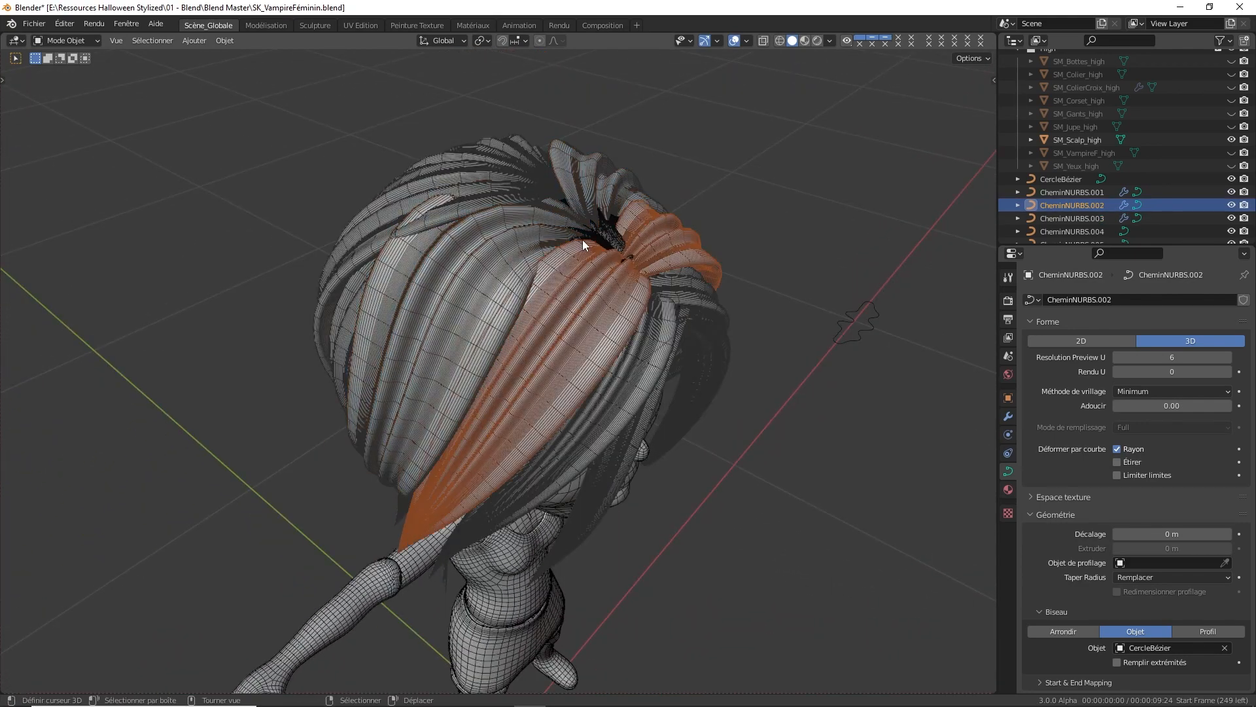
left_click(648, 313)
middle_click_drag(673, 318, 642, 264)
right_click(582, 202)
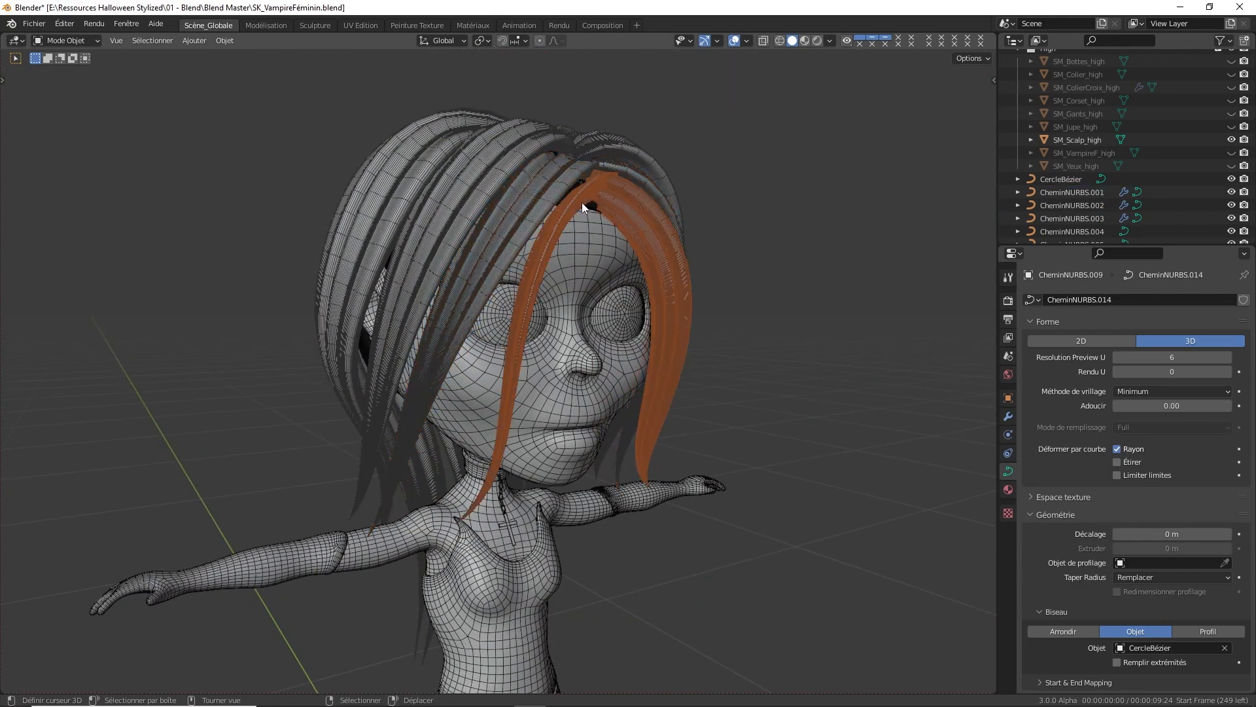
middle_click_drag(678, 225, 498, 316)
Examine CheminNURBS.009's geometry and bevel settings, and compare the wireframe density of the hair strands with the body
scroll(1116, 539, "down", 4)
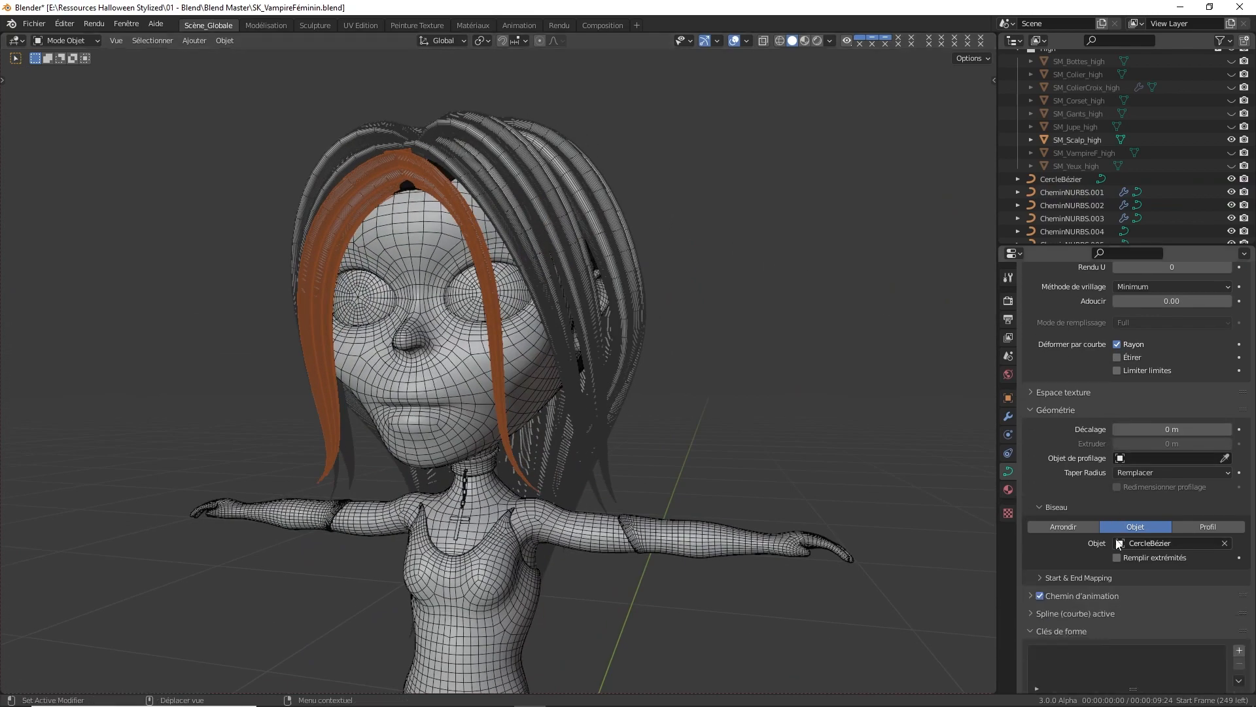
middle_click_drag(824, 543, 639, 291)
key("Tab")
key("Tab")
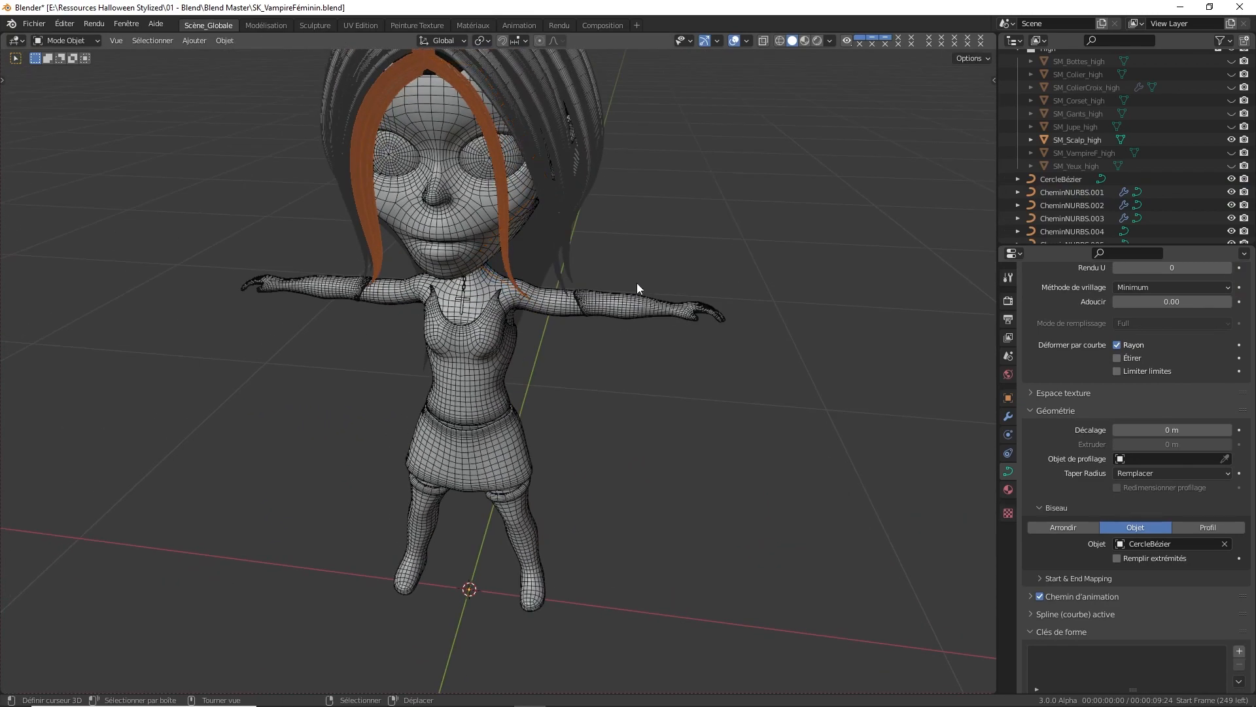
key("Tab")
key("Tab")
scroll(567, 191, "up", 1)
scroll(540, 246, "up", 2)
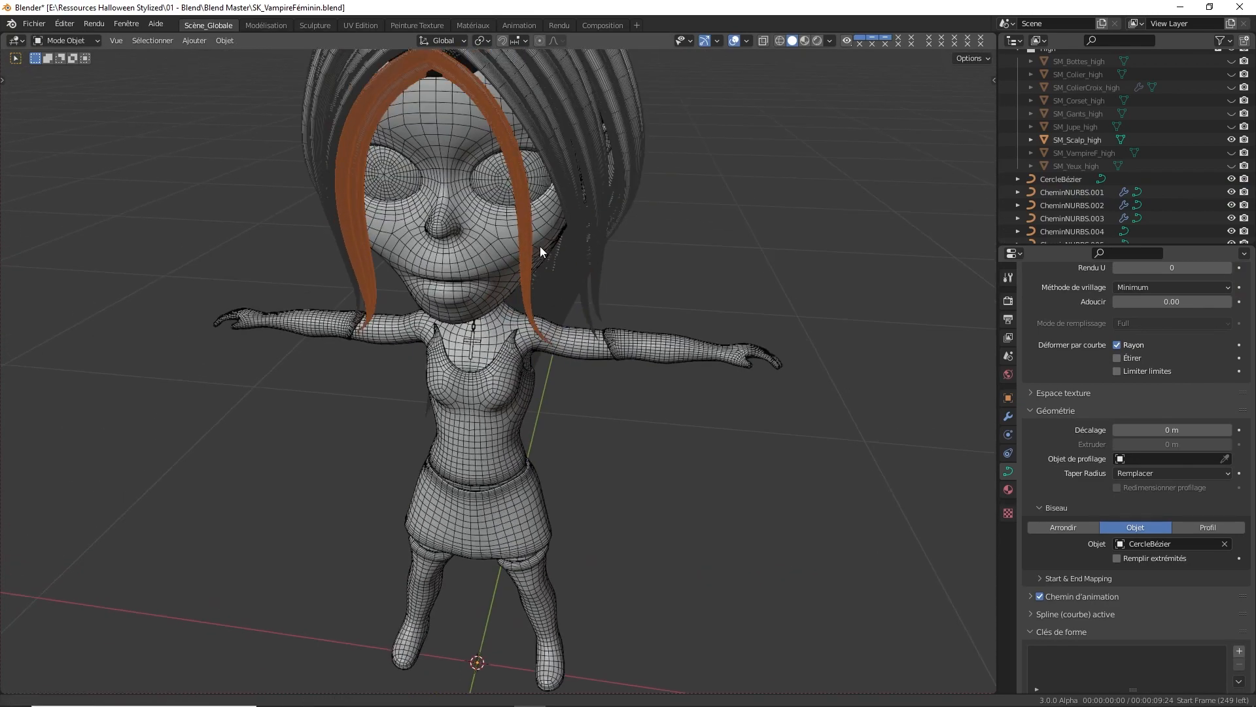
middle_click_drag(540, 246, 505, 253)
scroll(524, 314, "up", 4)
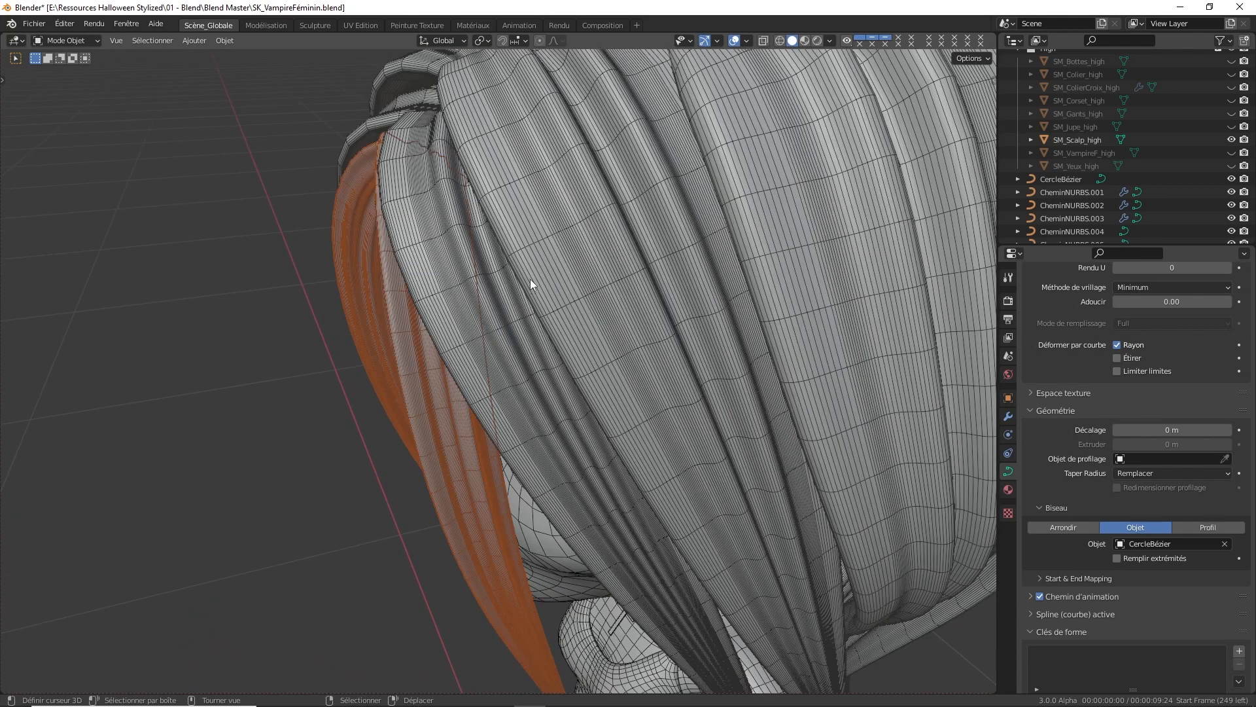
scroll(1179, 397, "down", 1)
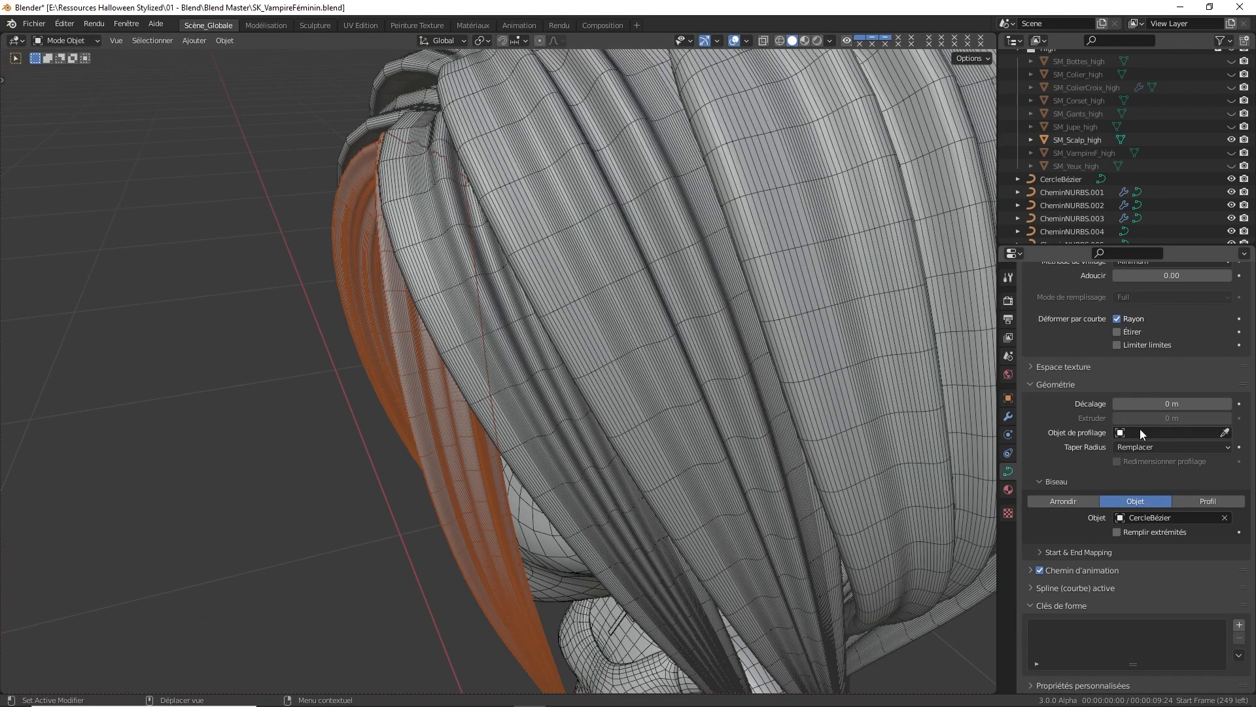
scroll(614, 409, "down", 8)
middle_click_drag(564, 431, 663, 404)
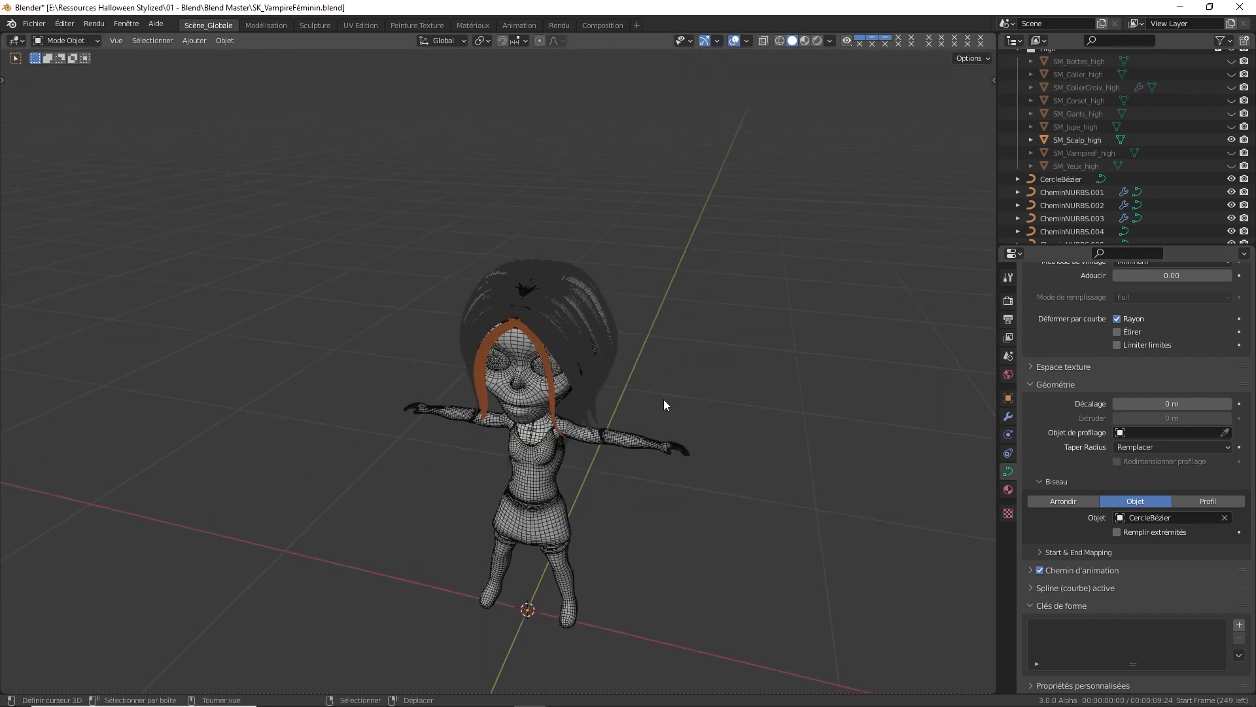
Move the CercleBézier profile curve along the X axis so it sits closer beside the character's feet
middle_click_drag(741, 131, 804, 292)
left_click(627, 387)
middle_click_drag(697, 370, 753, 392)
scroll(1121, 383, "up", 5)
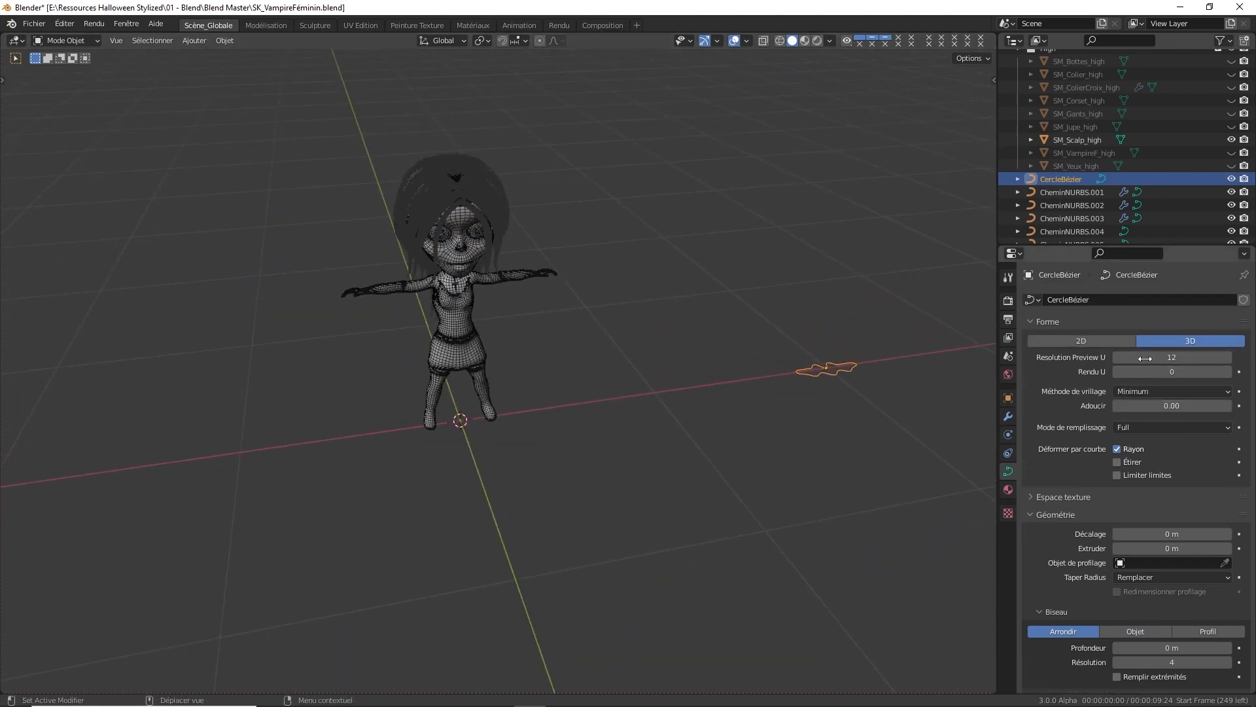
scroll(634, 265, "up", 6)
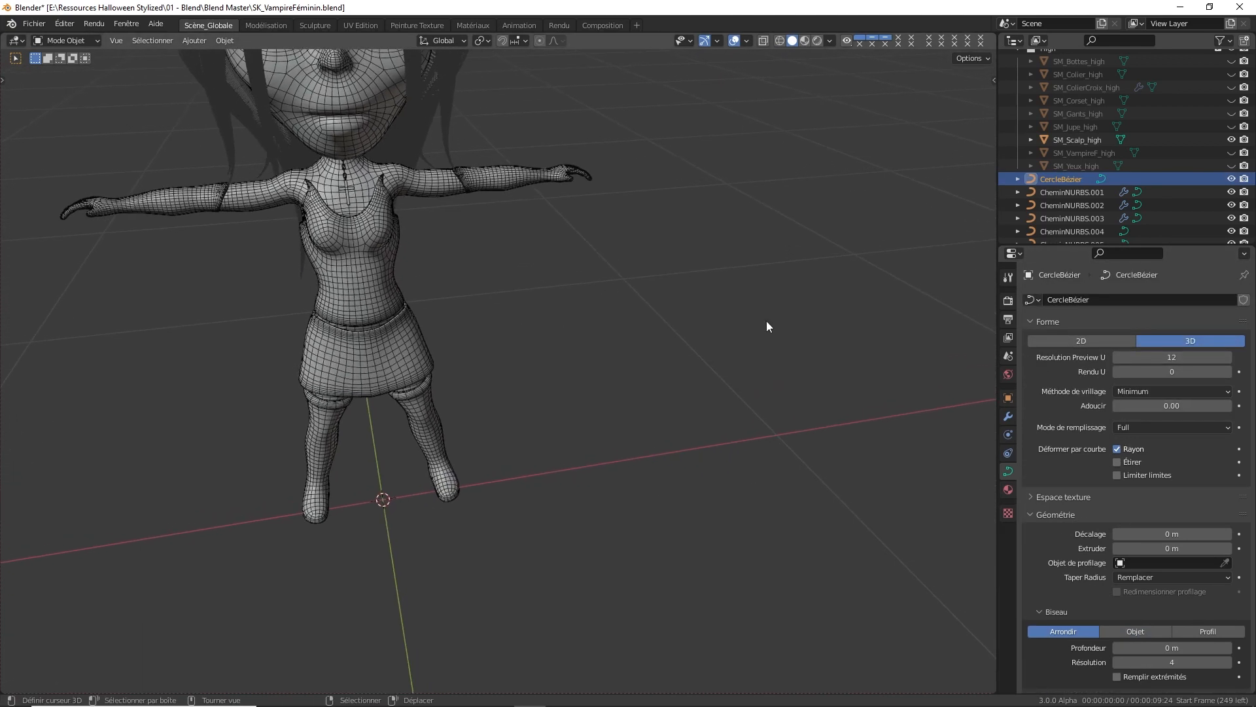
key("g")
key("x")
left_click(556, 287)
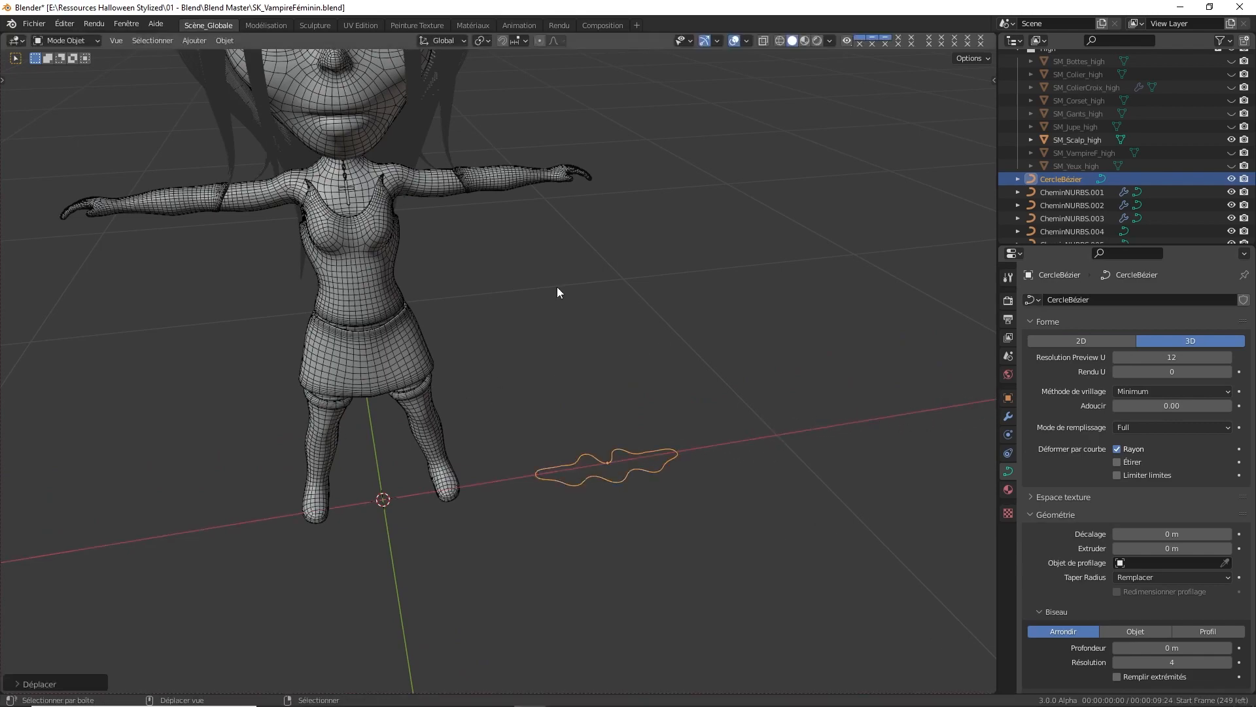
middle_click_drag(556, 287, 747, 587, "shift")
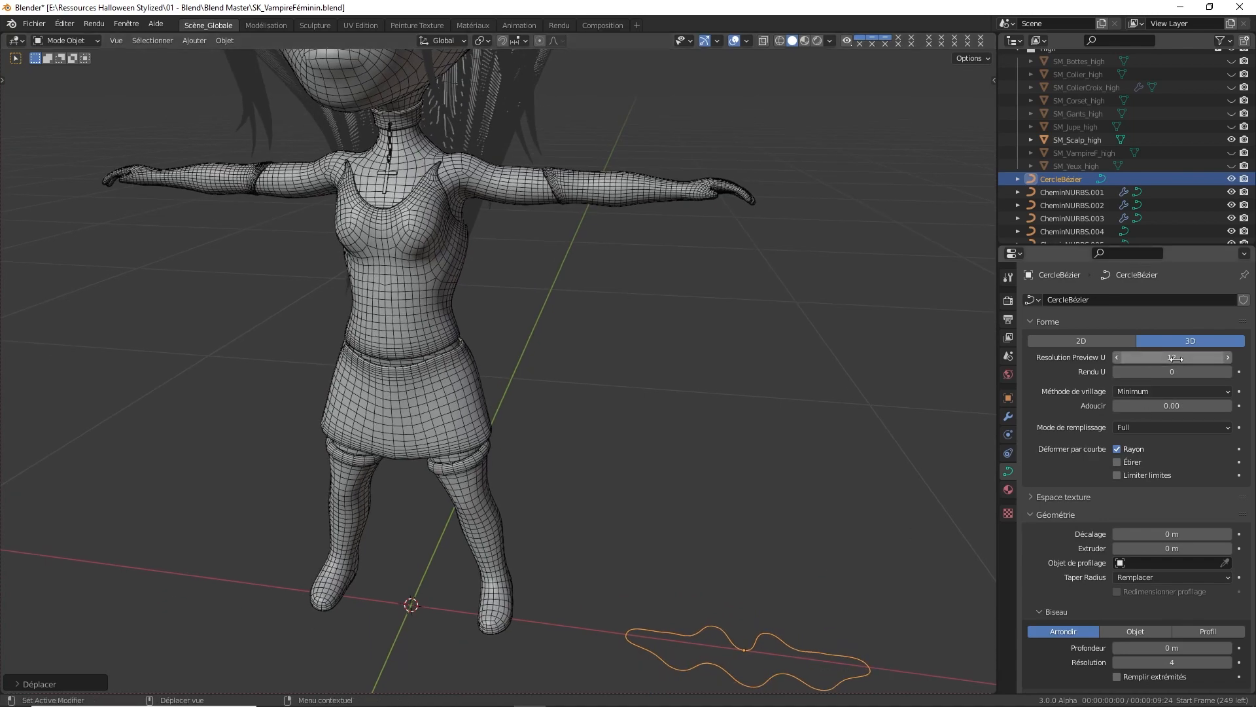
Set Resolution Preview U to 6 on the CercleBézier profile to lighten the geometry of all the strands
left_click_drag(1172, 358, 1165, 357)
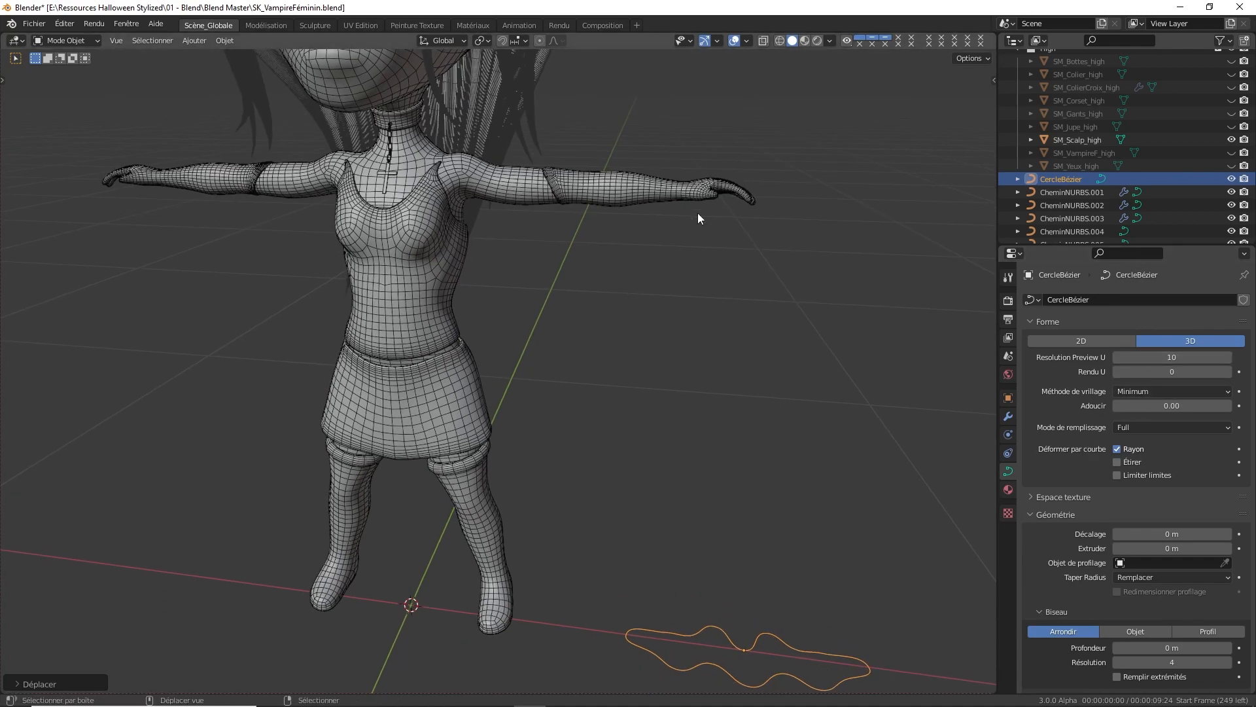
middle_click_drag(645, 209, 686, 440, "shift")
middle_click_drag(615, 314, 466, 258)
scroll(504, 363, "up", 2)
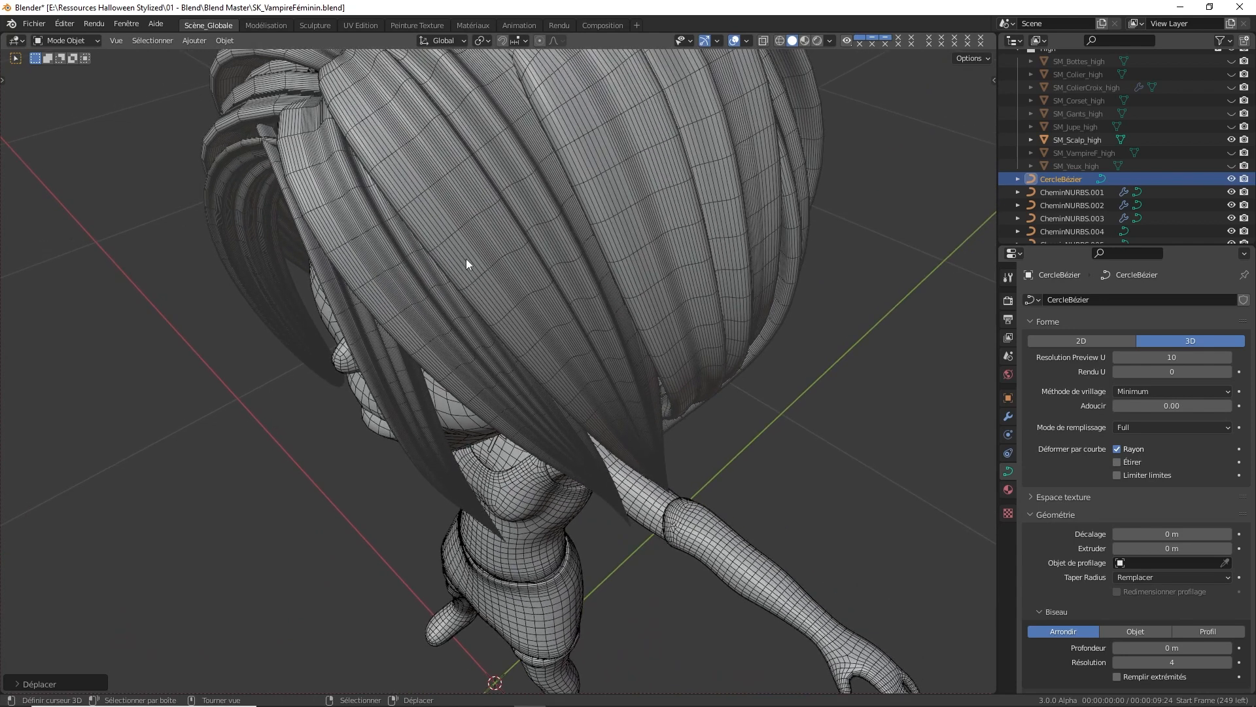
scroll(548, 287, "up", 1)
left_click_drag(1171, 357, 1155, 357)
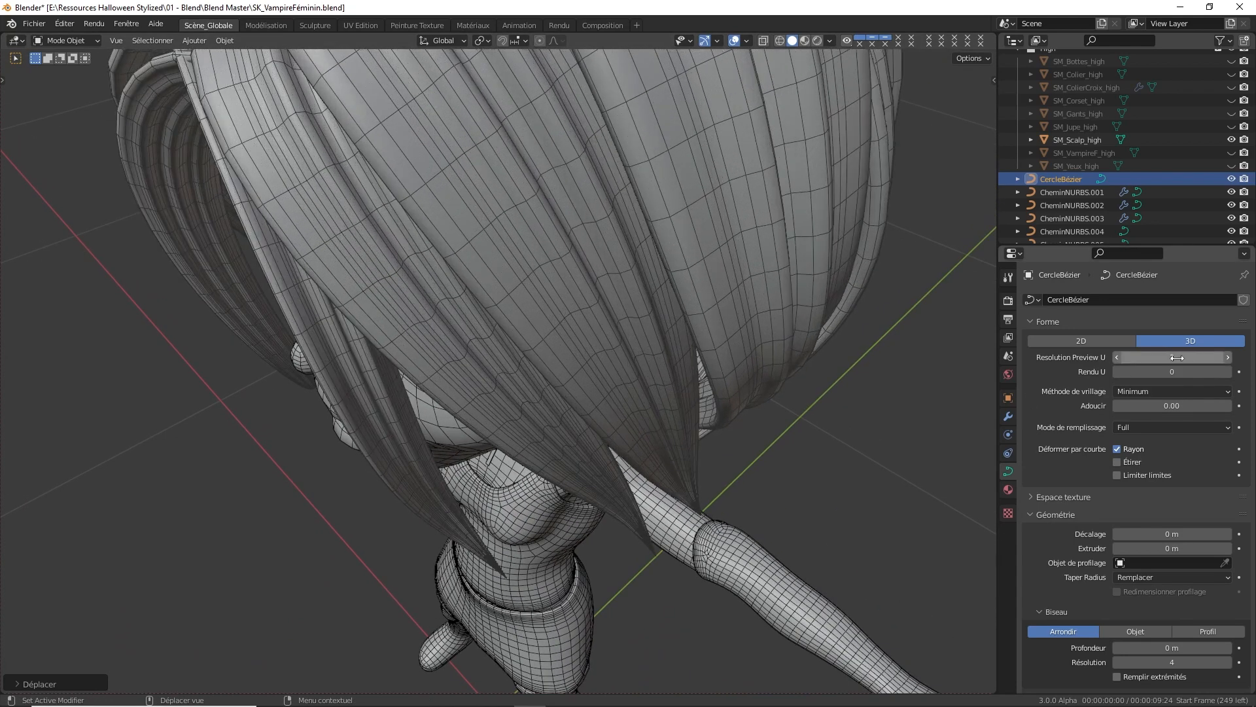
key("Return")
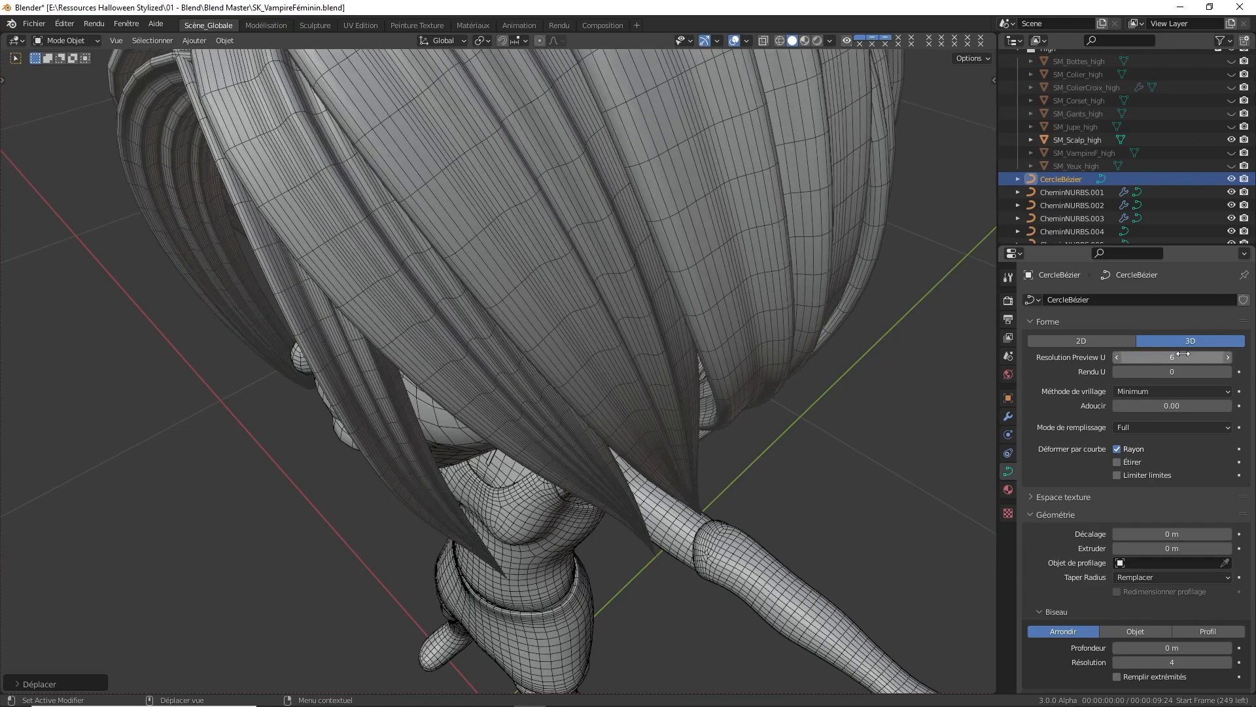
middle_click_drag(579, 351, 603, 332)
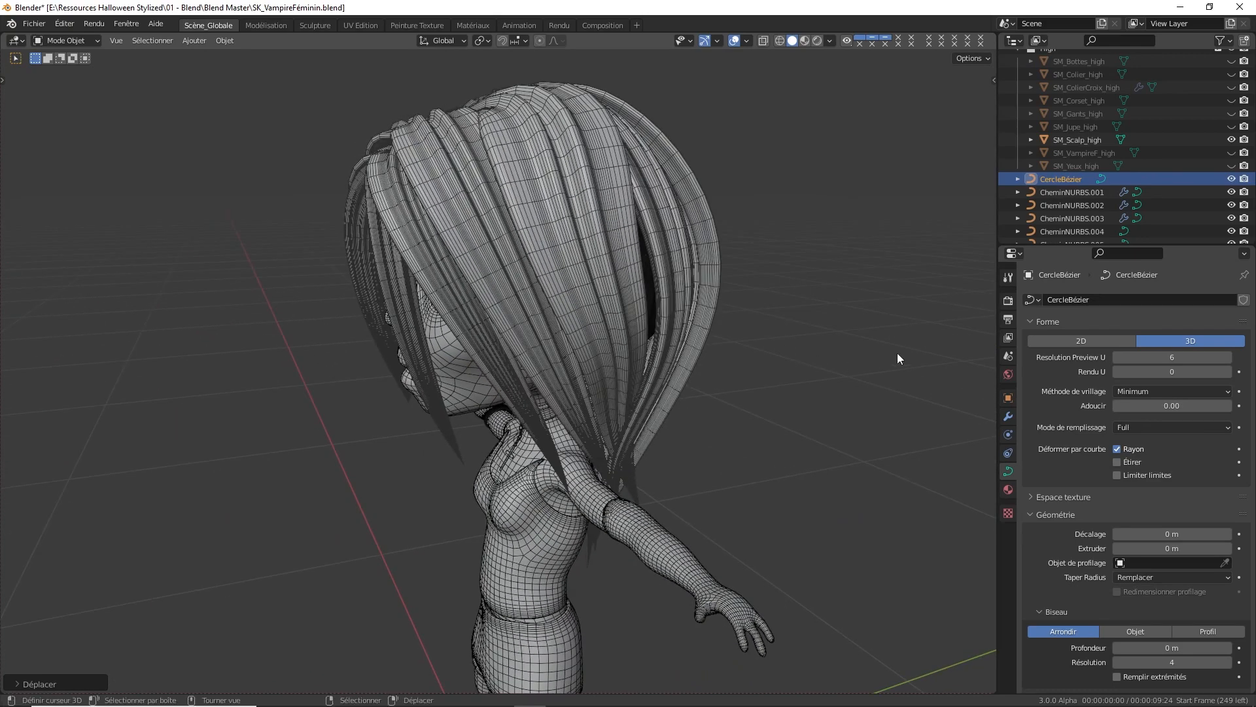
Convert CercleBézier and the strands CheminNURBS.001 through CheminNURBS.009 to meshes
scroll(756, 379, "down", 5)
middle_click_drag(673, 446, 778, 351)
scroll(1077, 199, "down", 3)
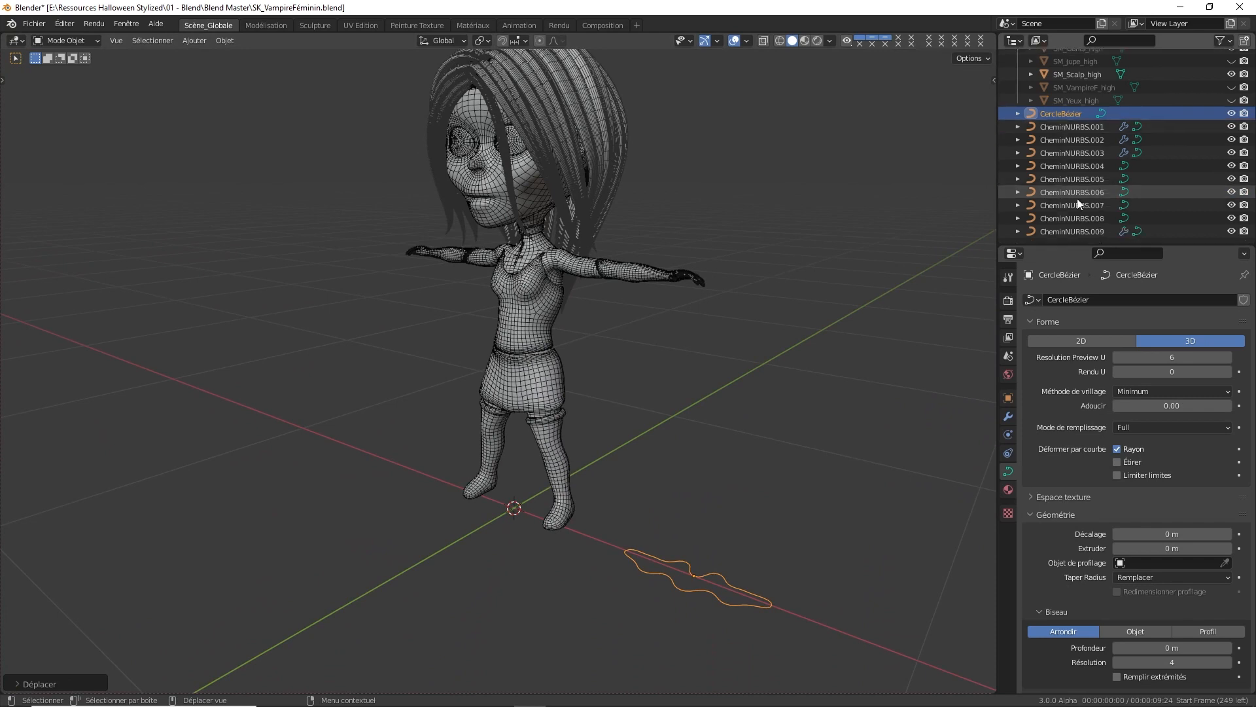
left_click(1097, 231, "shift")
middle_click_drag(802, 217, 827, 219)
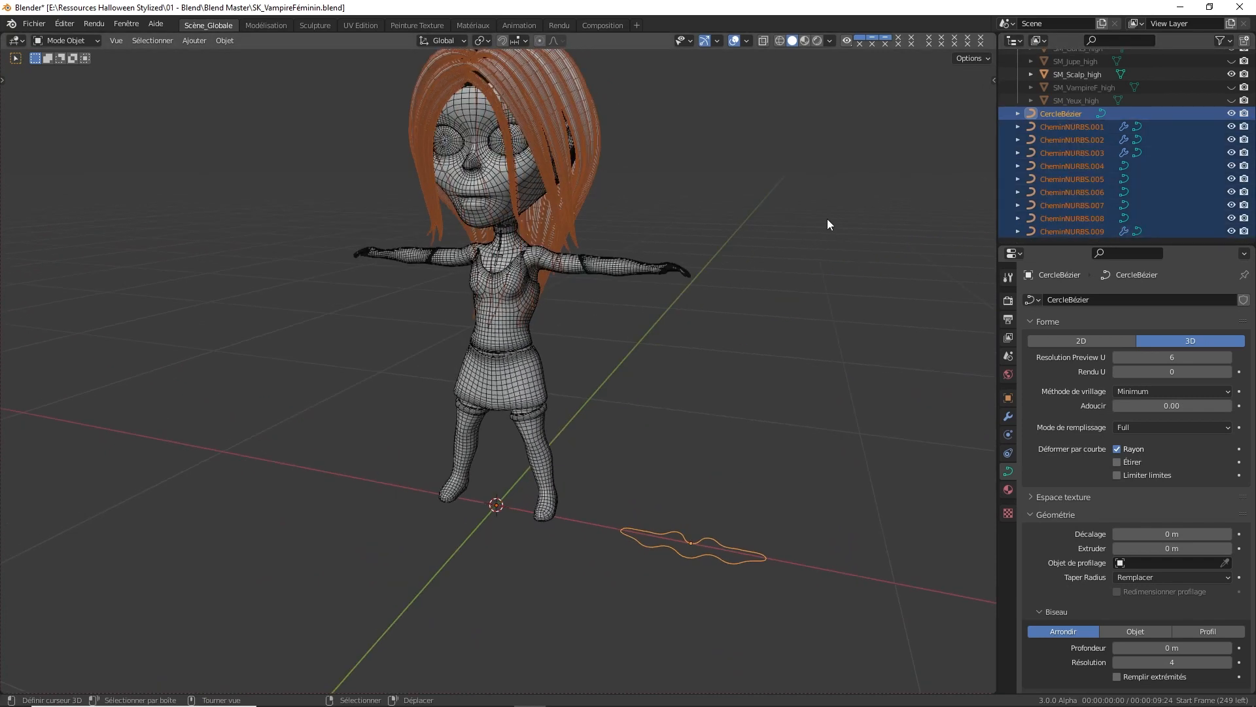
key("alt+c")
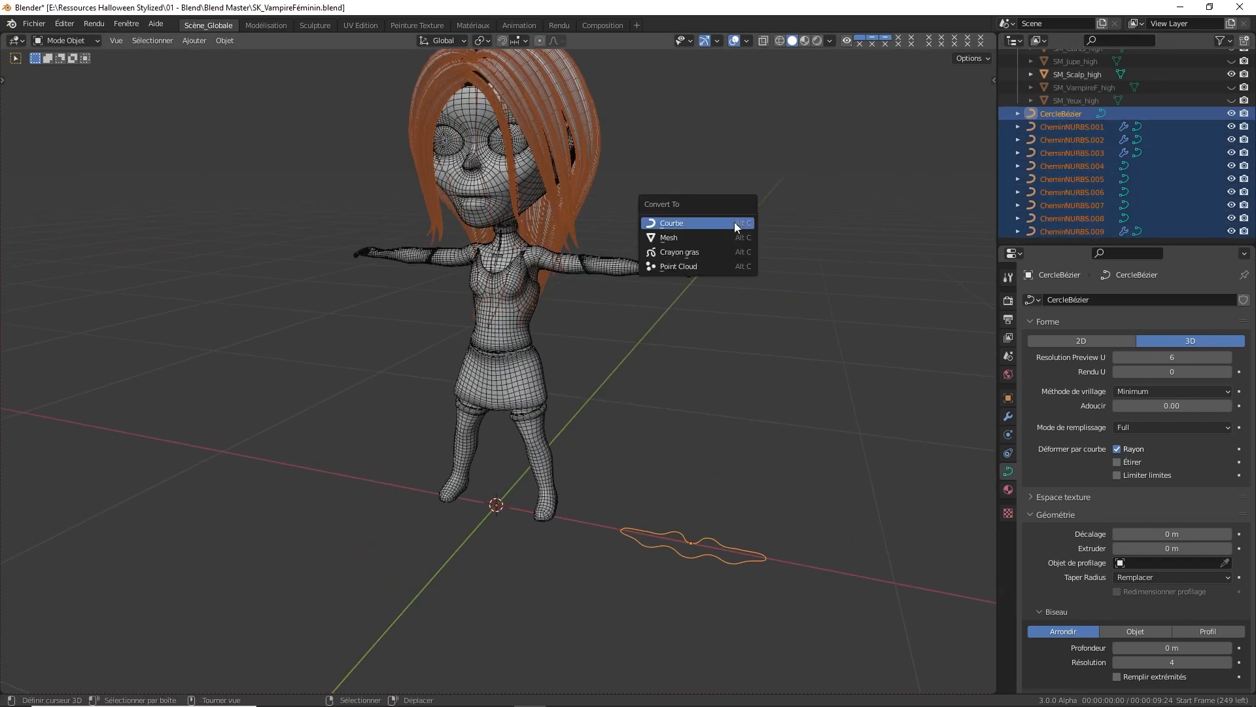
left_click(692, 243)
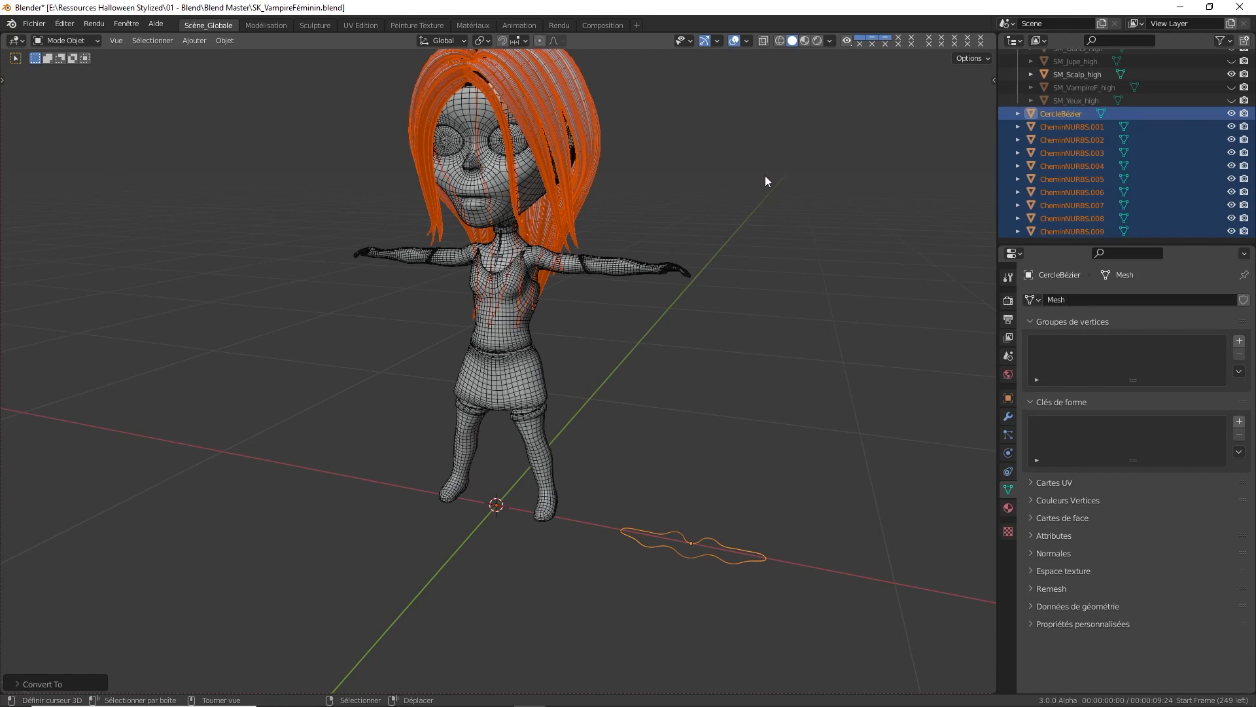
Check the converted strands around the head, and turn off the wireframe overlay in the viewport
middle_click_drag(696, 183, 571, 343)
scroll(557, 357, "up", 3)
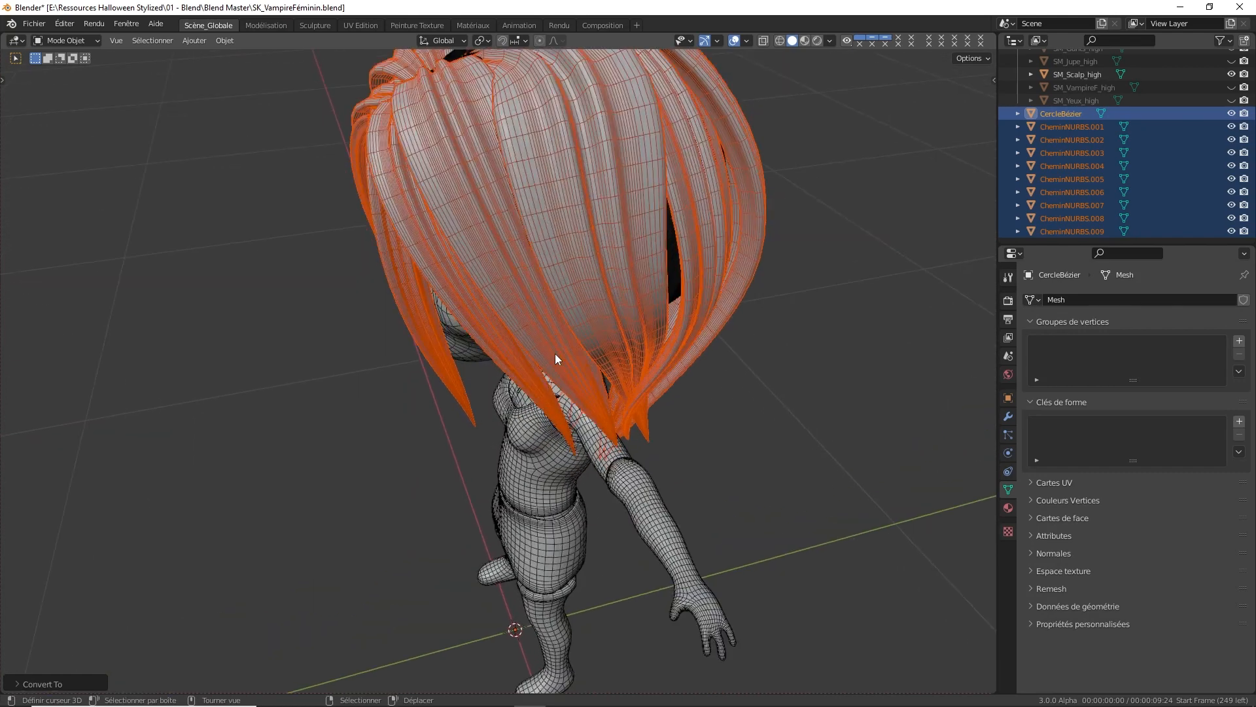
key("a")
left_click(582, 269)
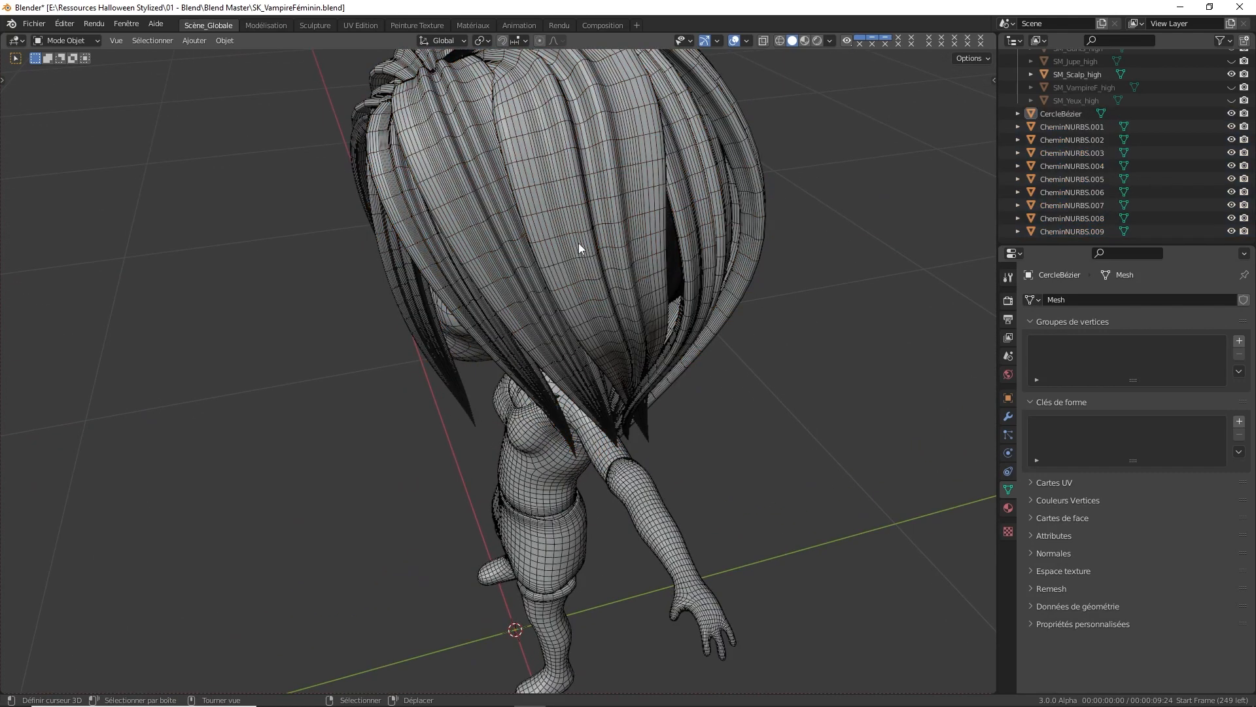
left_click(578, 248)
middle_click_drag(579, 242, 681, 229)
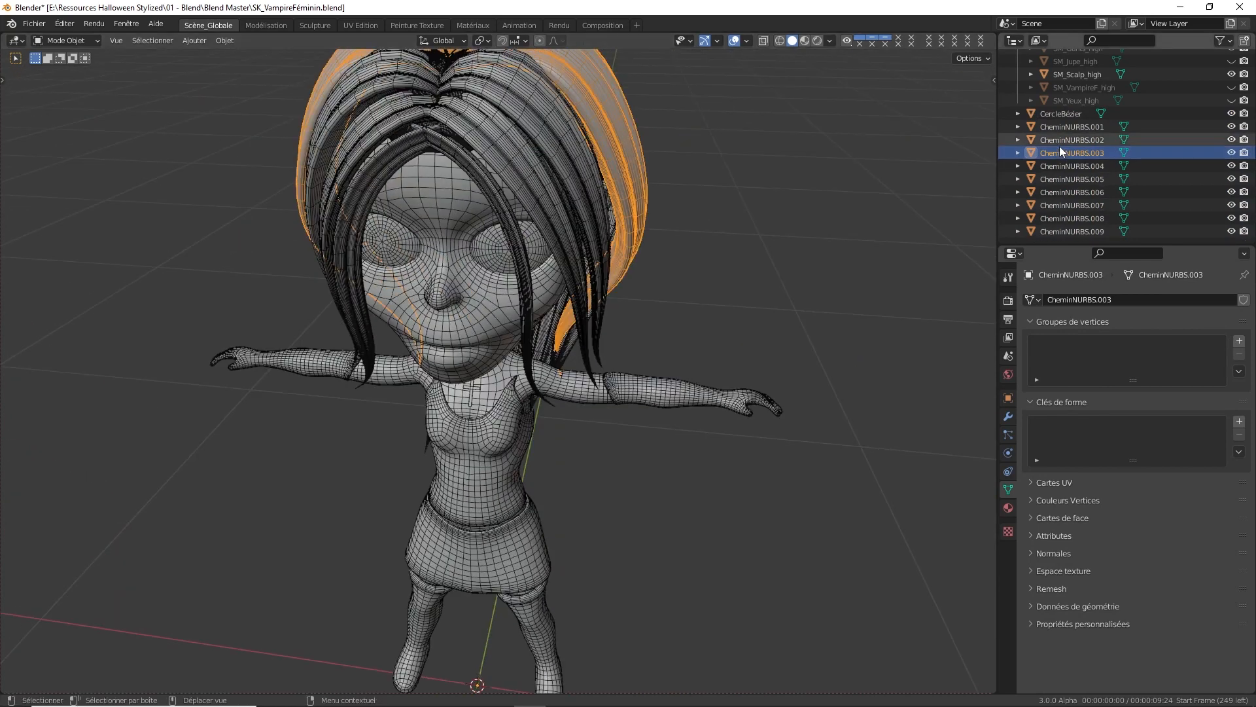
left_click(747, 41)
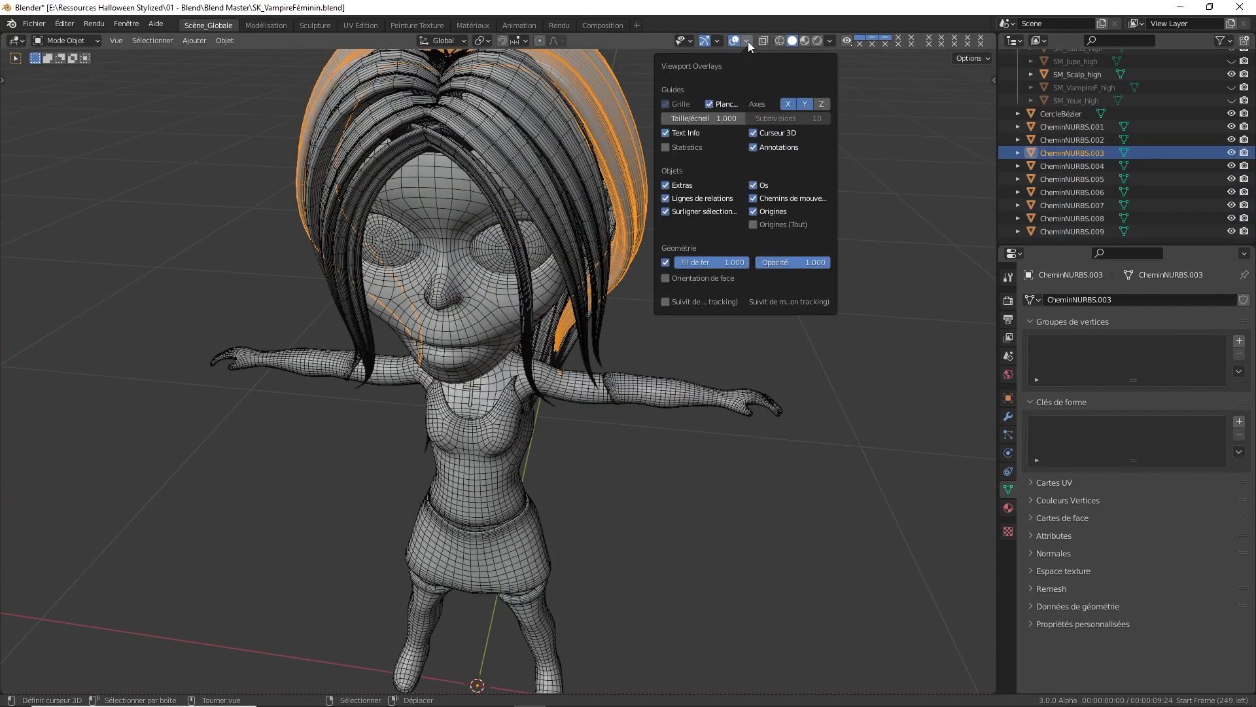
left_click(666, 261)
Delete the leftover CercleBézier profile mesh beside the character
scroll(611, 421, "down", 5)
left_click(592, 424)
key("x")
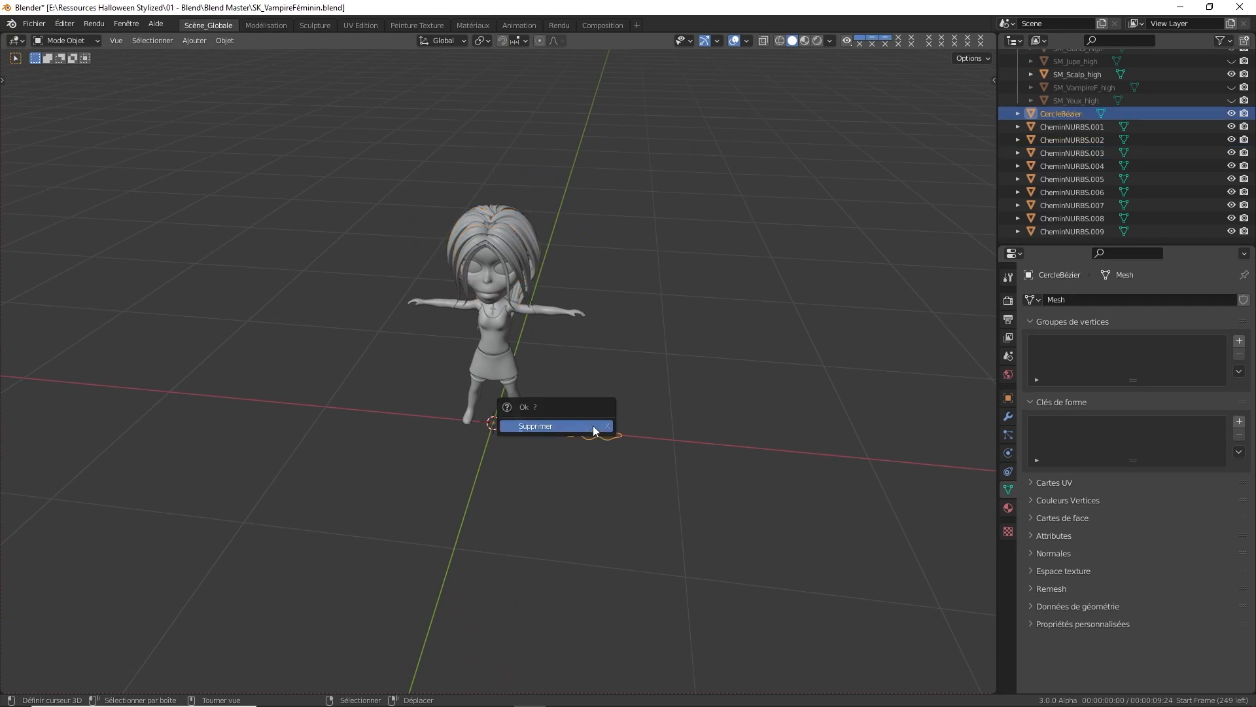
left_click(593, 425)
Join the hair strands CheminNURBS.001 through CheminNURBS.009 into a single mesh with CheminNURBS.009 as the active object
scroll(588, 364, "up", 6)
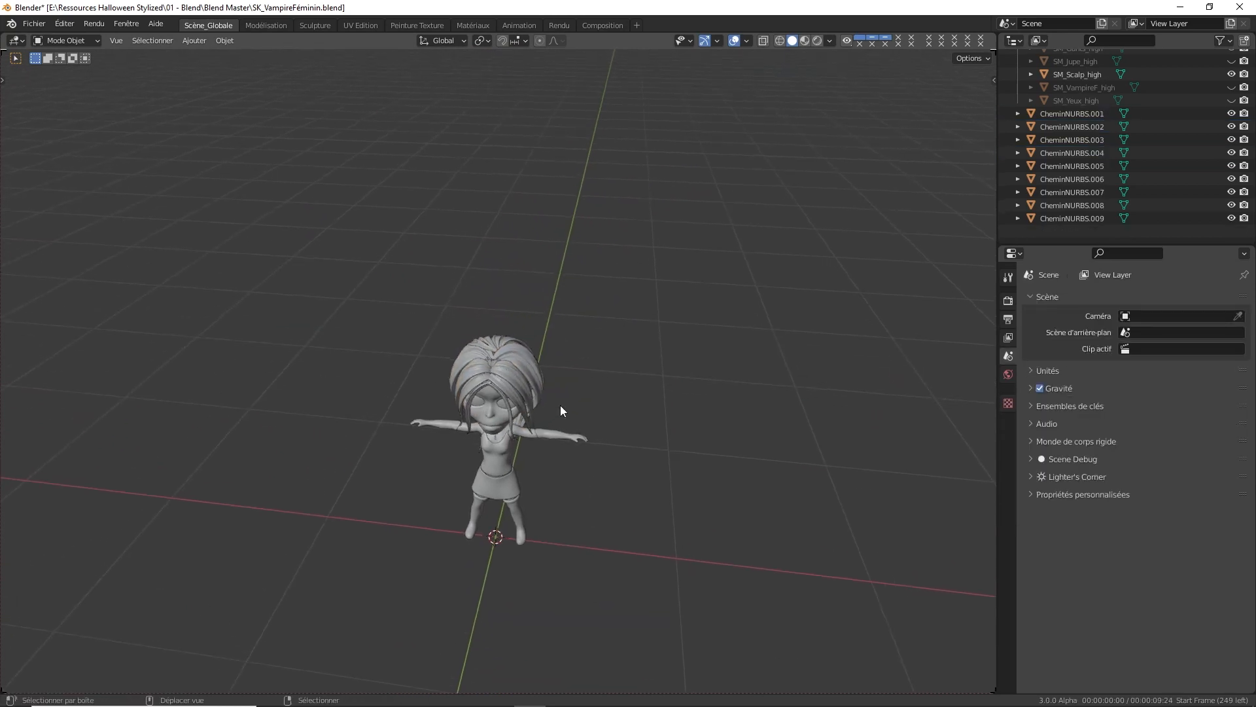
left_click(504, 356)
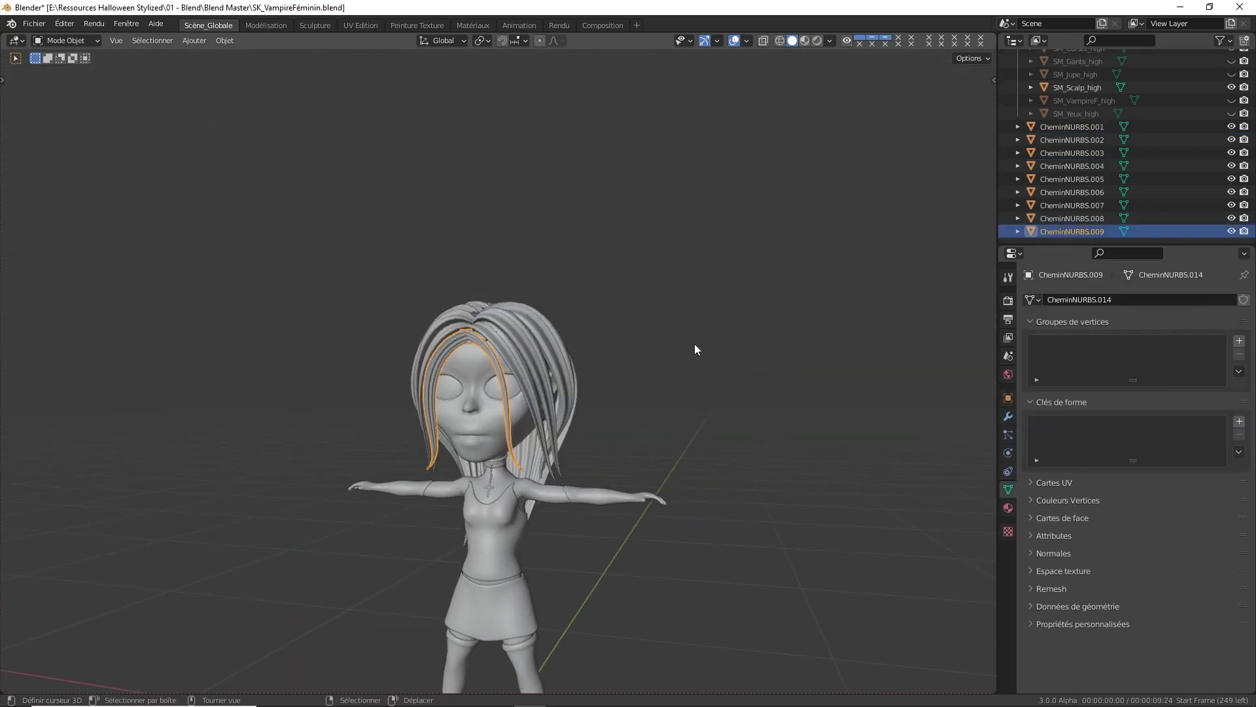
left_click(1092, 131, "shift")
key("ctrl+j")
Apply the joined hair mesh's transforms and set its origin to its geometry
key("q")
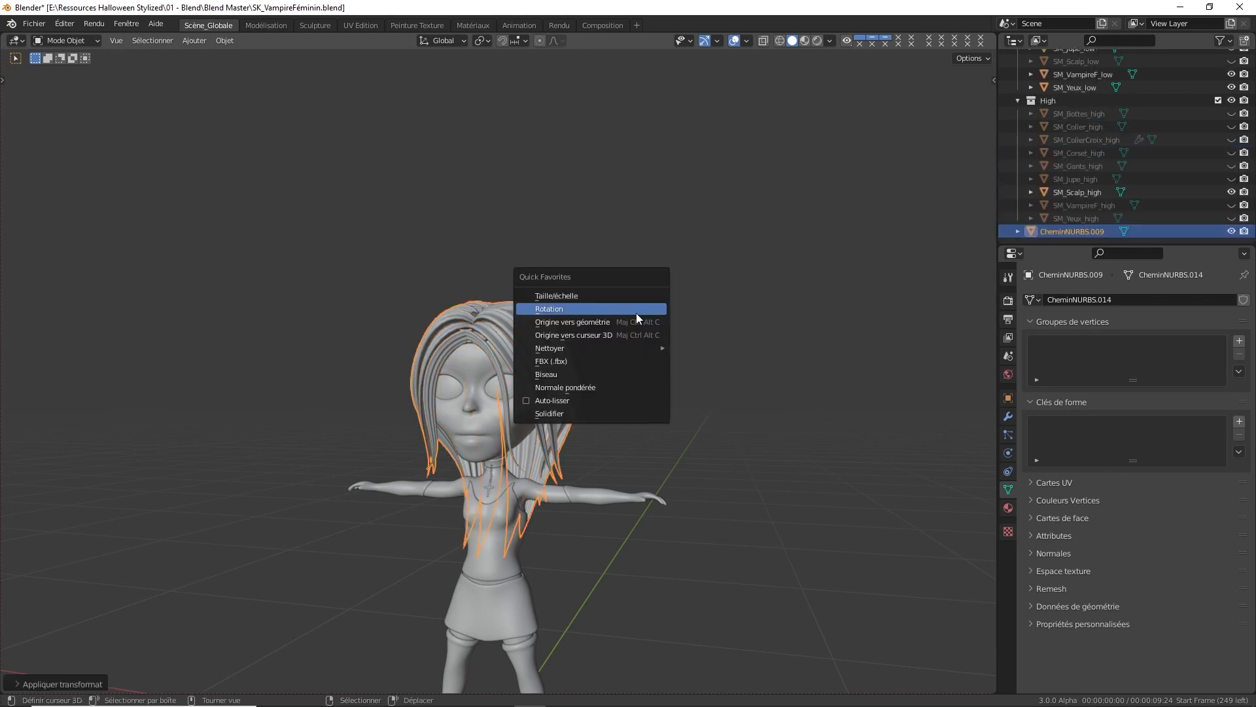
left_click(630, 320)
middle_click_drag(657, 319, 651, 344, "shift")
Enter Edit Mode on the joined hair mesh, clear the vertex selection and switch to edge selection
key("Tab")
scroll(611, 366, "up", 4)
key("a")
left_click(605, 311)
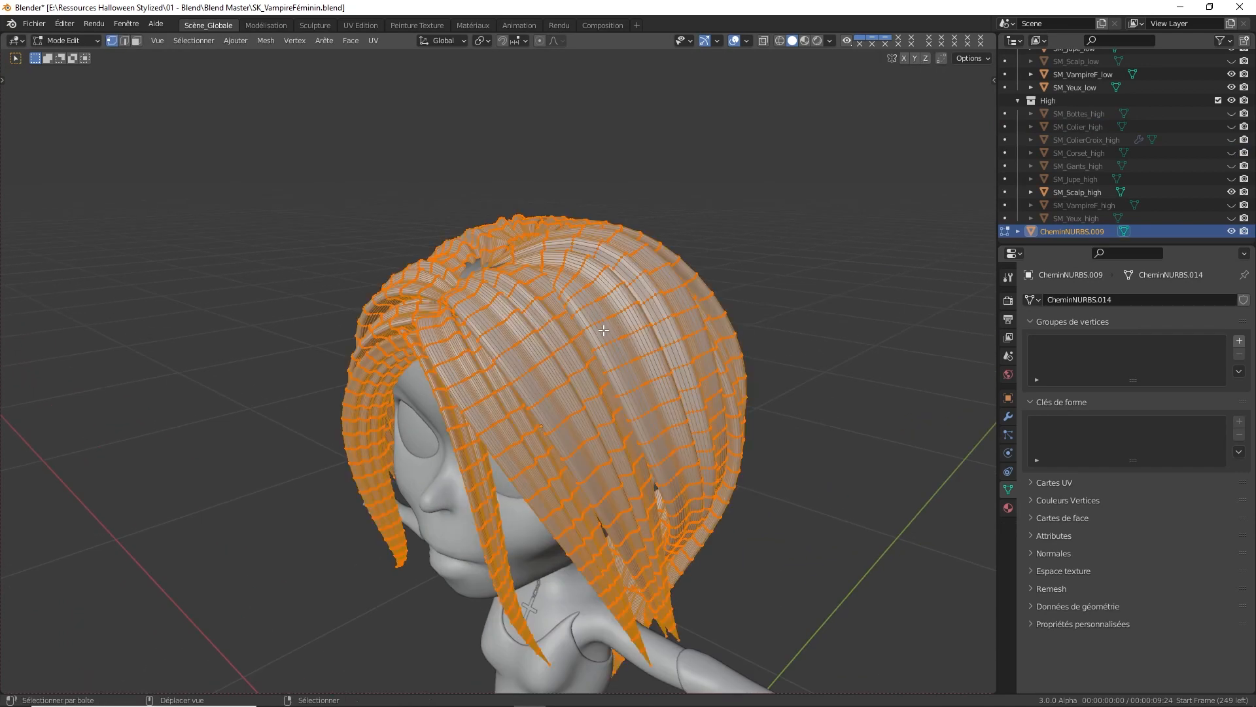
key("a")
left_click(598, 262)
middle_click_drag(605, 325, 607, 286, "shift")
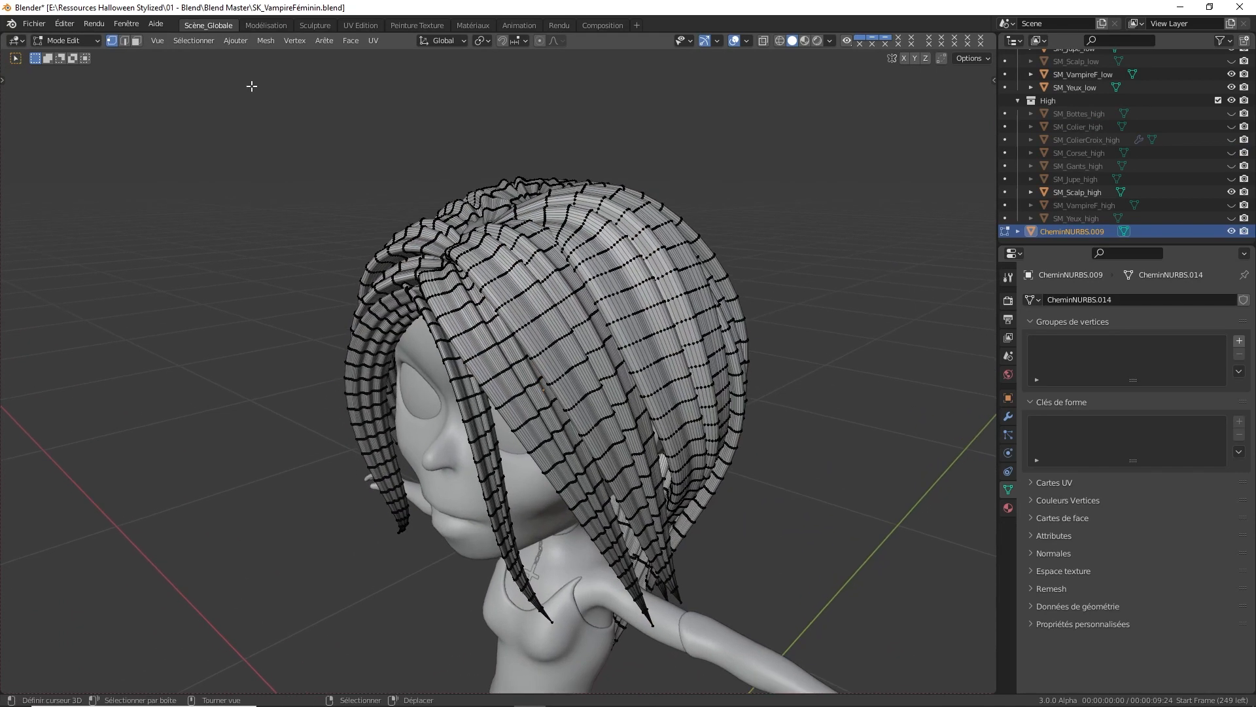
left_click(124, 40)
scroll(422, 291, "up", 5)
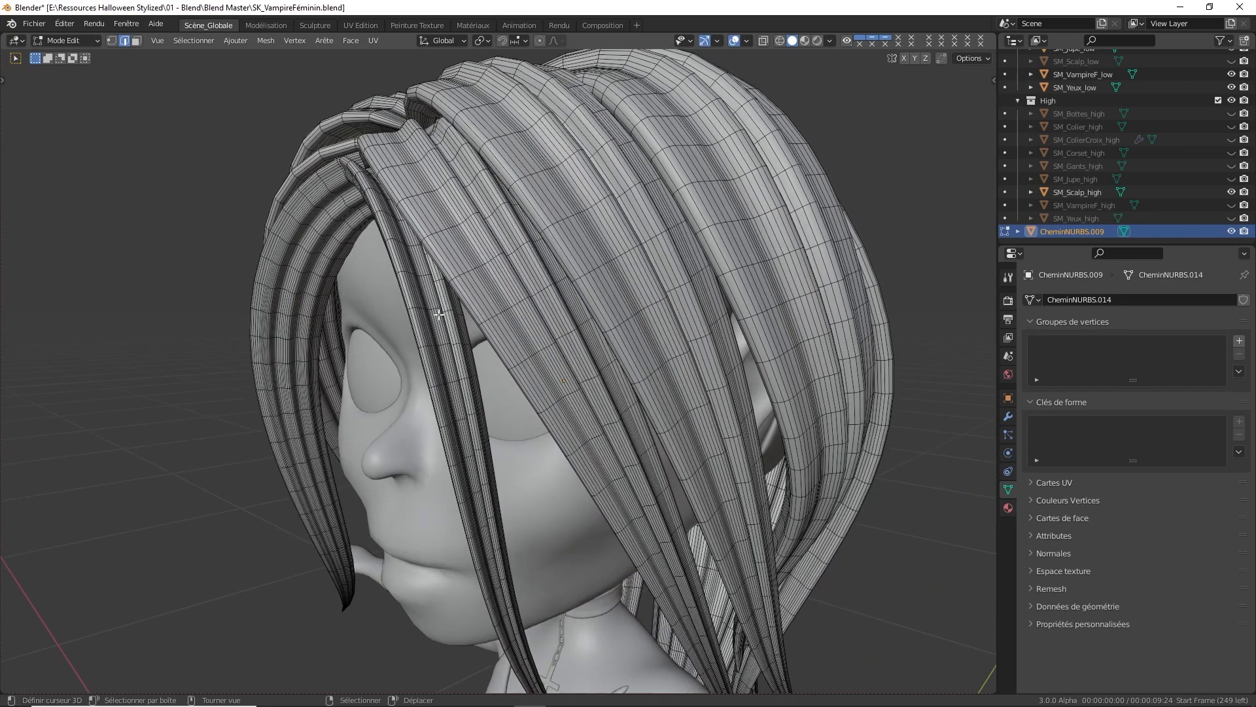
Select a lengthwise edge loop on the hair strands all around the head and mark these loops as UV seams
left_click(556, 230, "alt+shift")
middle_click_drag(643, 188, 495, 279)
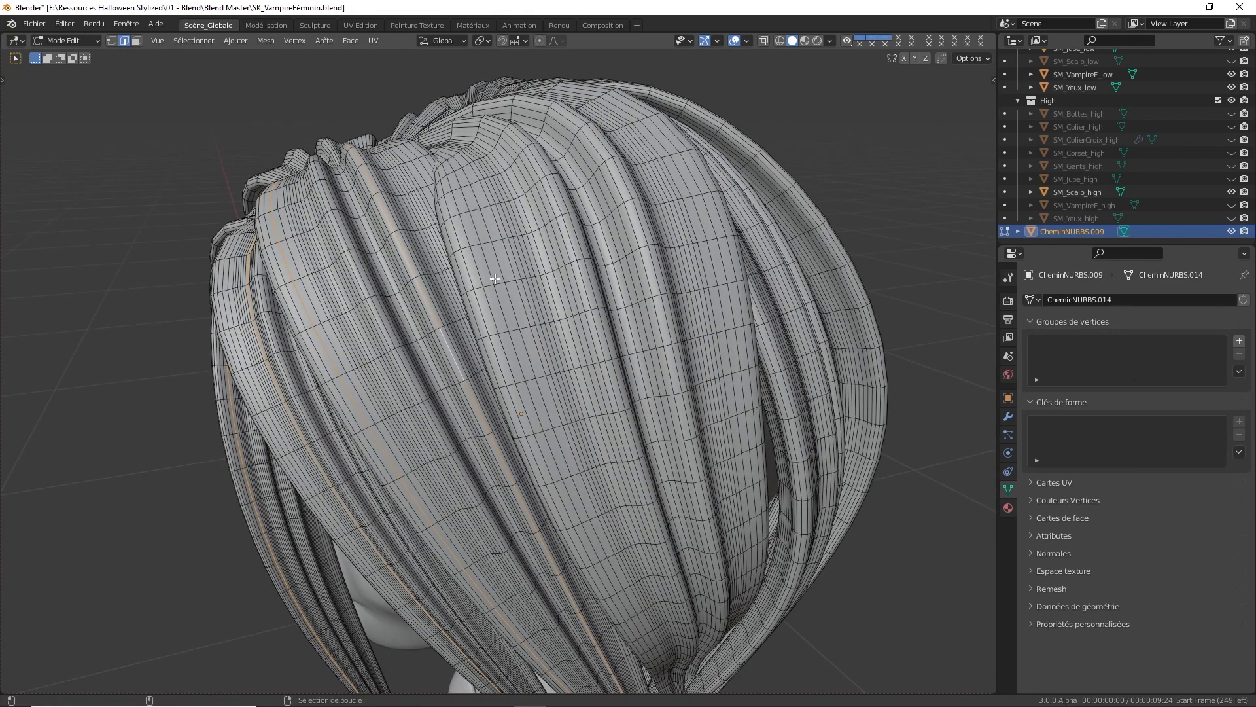
middle_click_drag(638, 240, 532, 329)
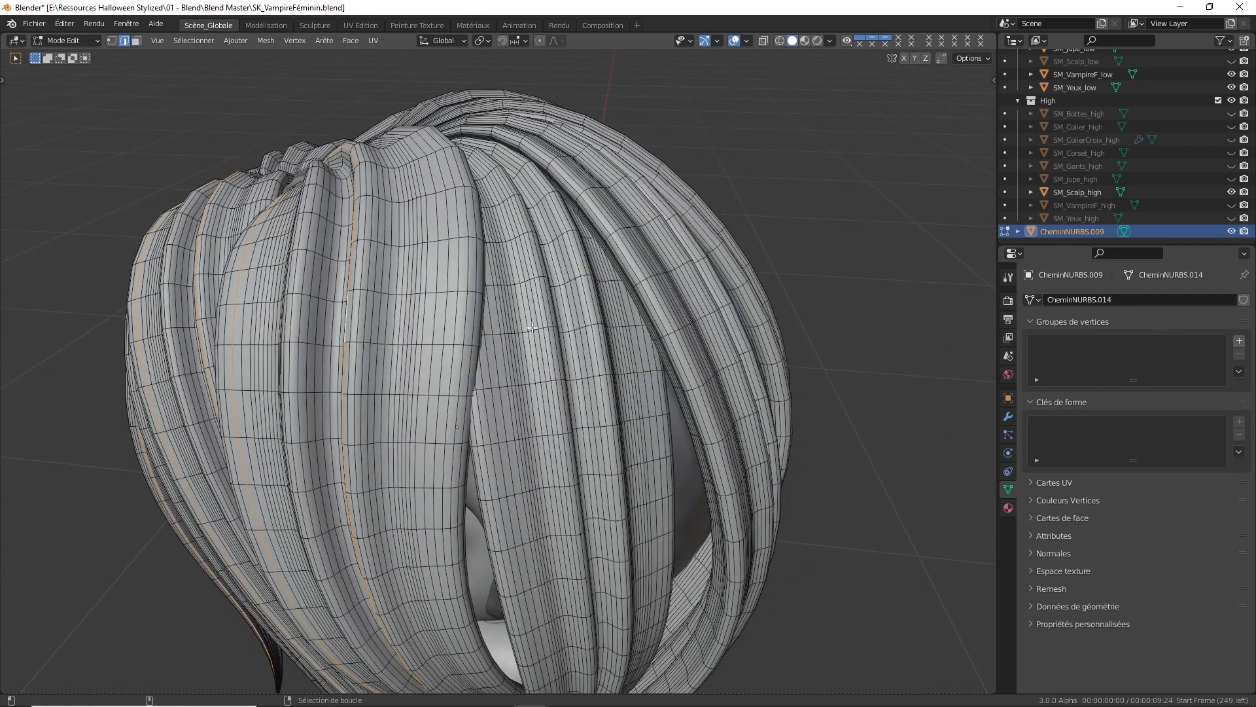
key("ctrl+z")
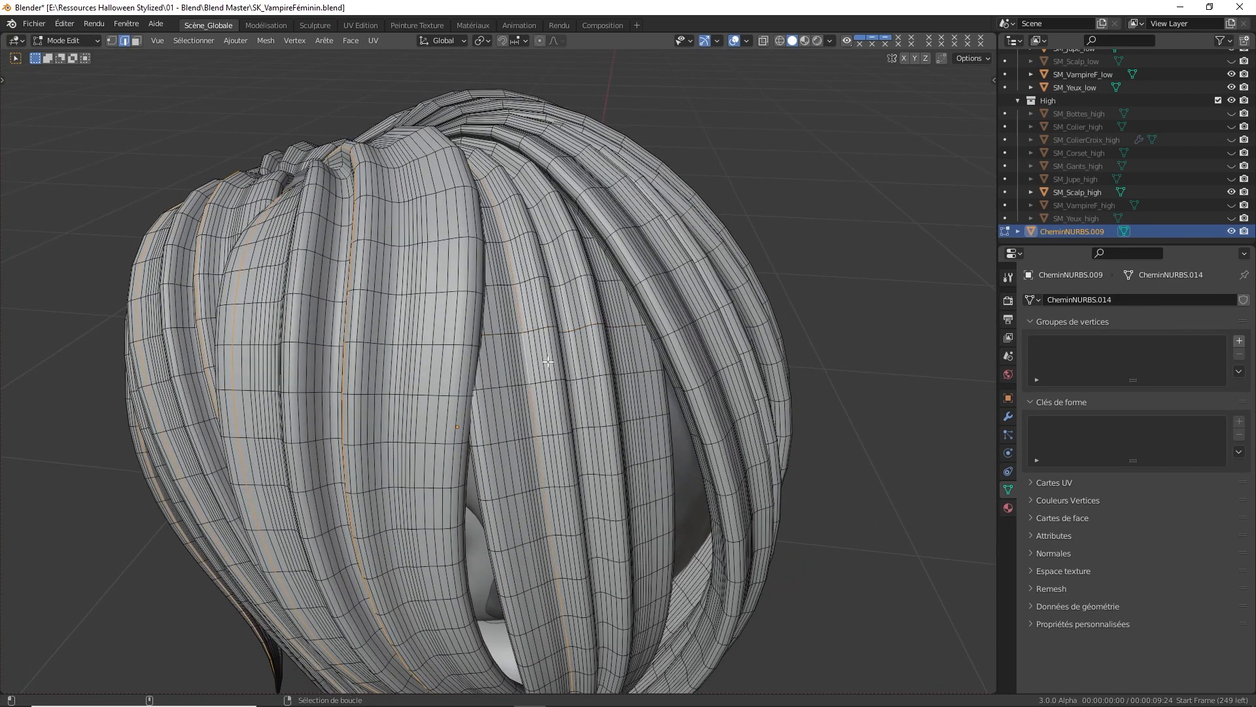
middle_click_drag(627, 299, 559, 264)
middle_click_drag(680, 279, 515, 308)
middle_click_drag(642, 324, 529, 326)
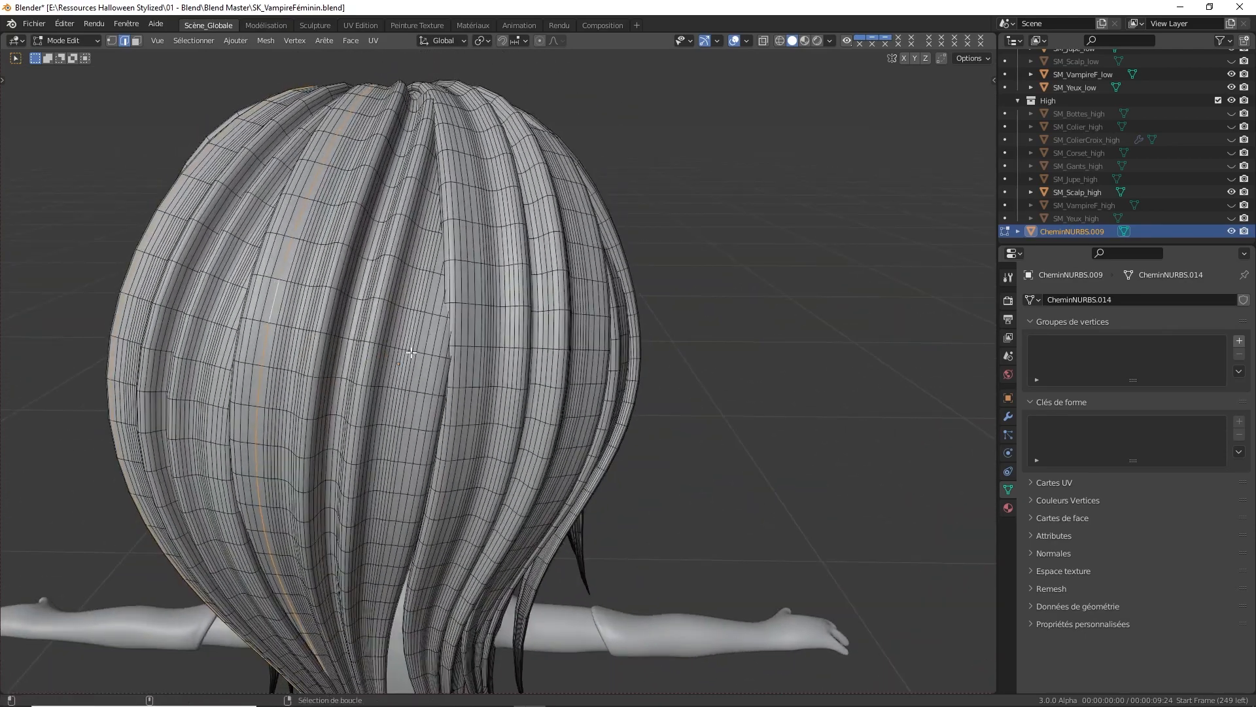
middle_click_drag(410, 352, 443, 350)
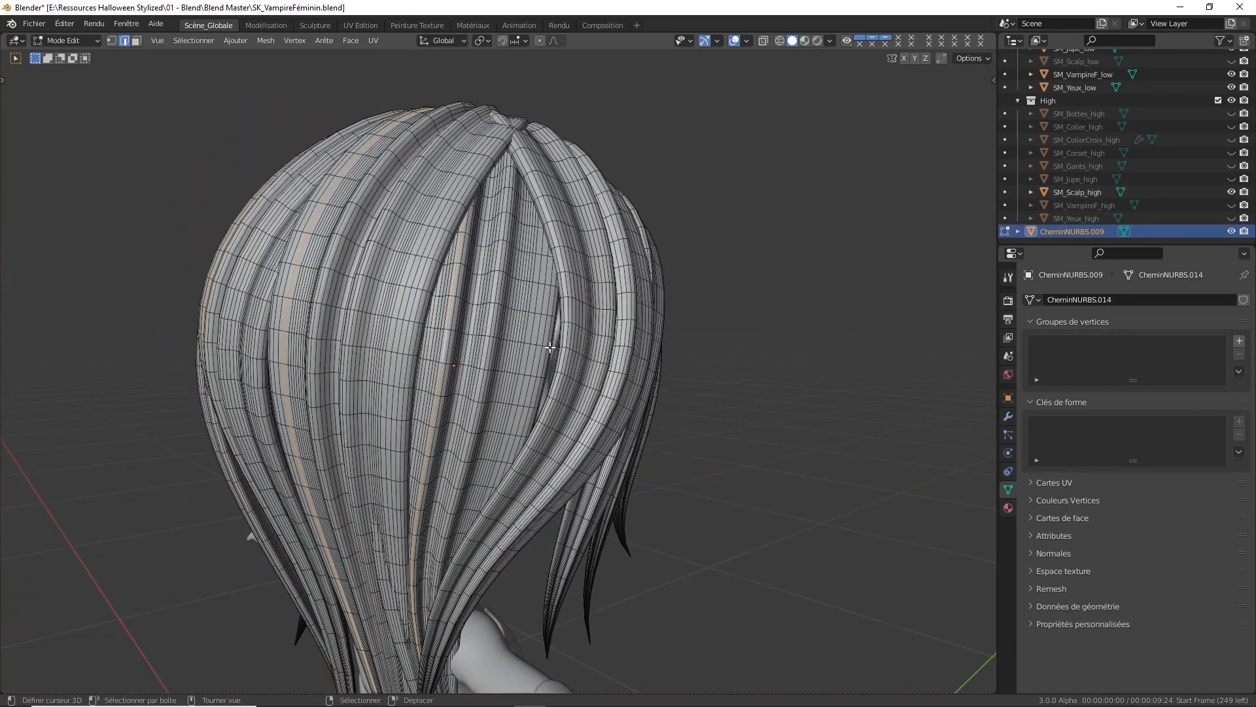
middle_click_drag(550, 347, 578, 275)
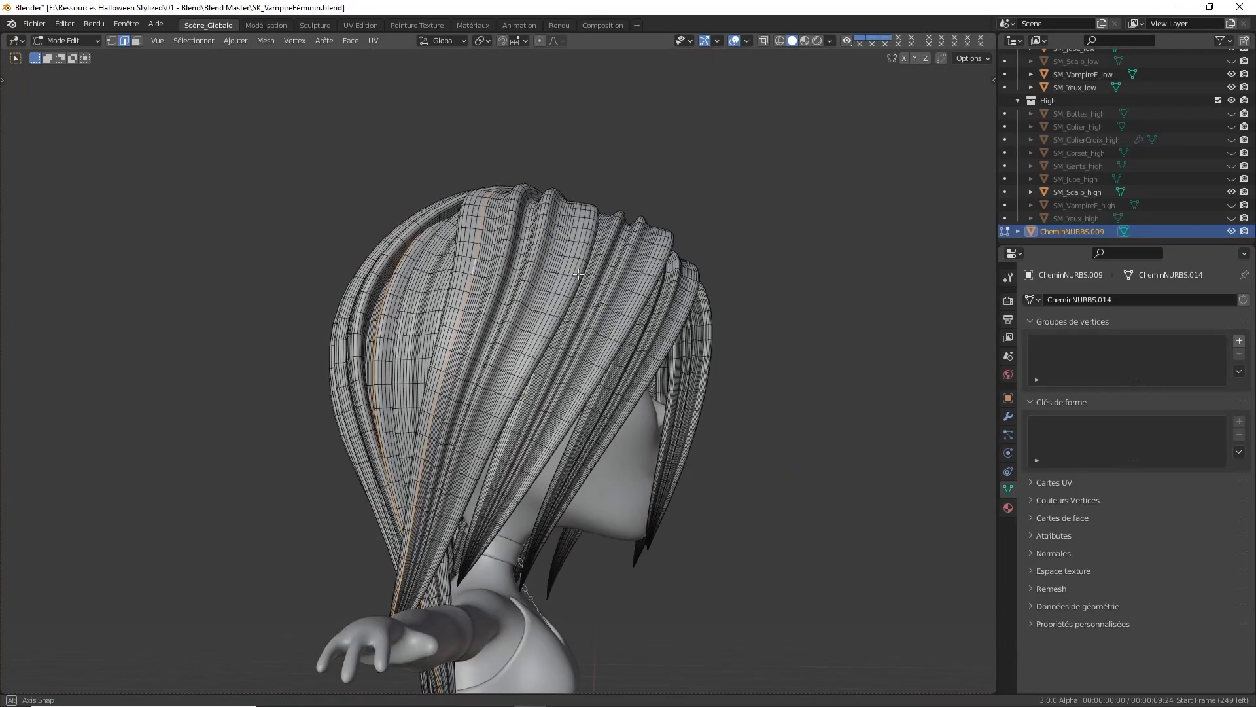
middle_click_drag(640, 369, 572, 443)
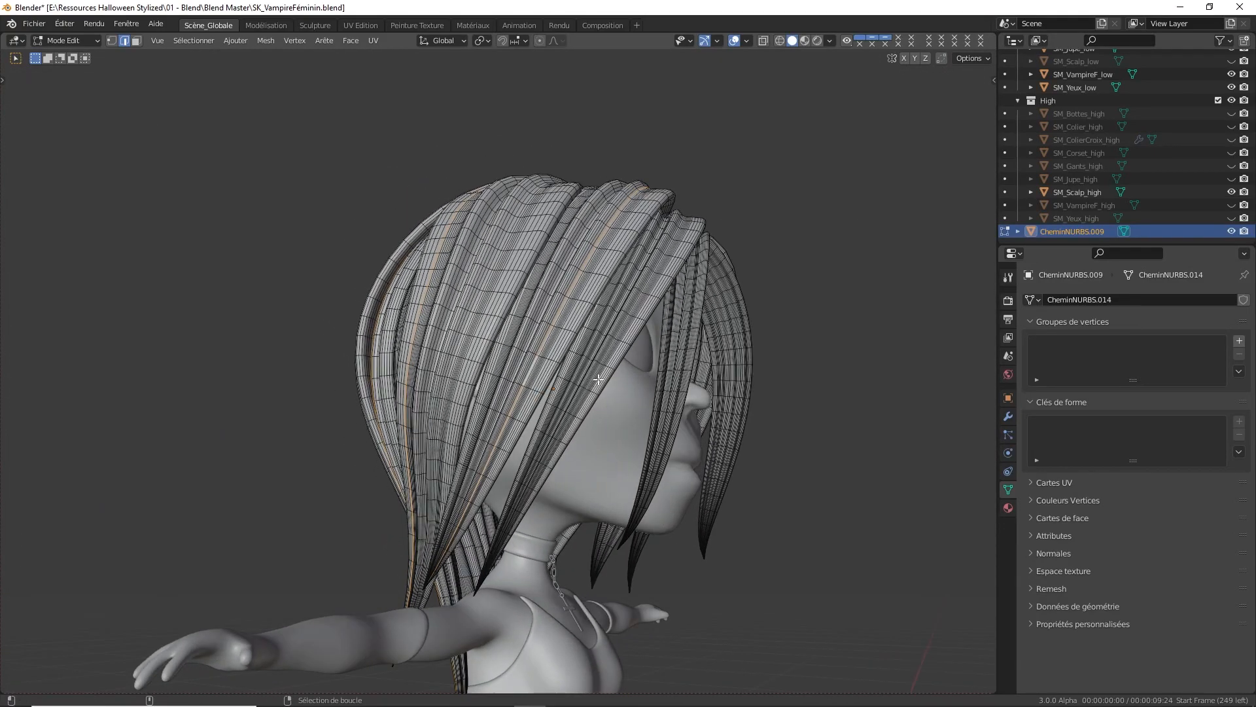
middle_click_drag(529, 371, 384, 373)
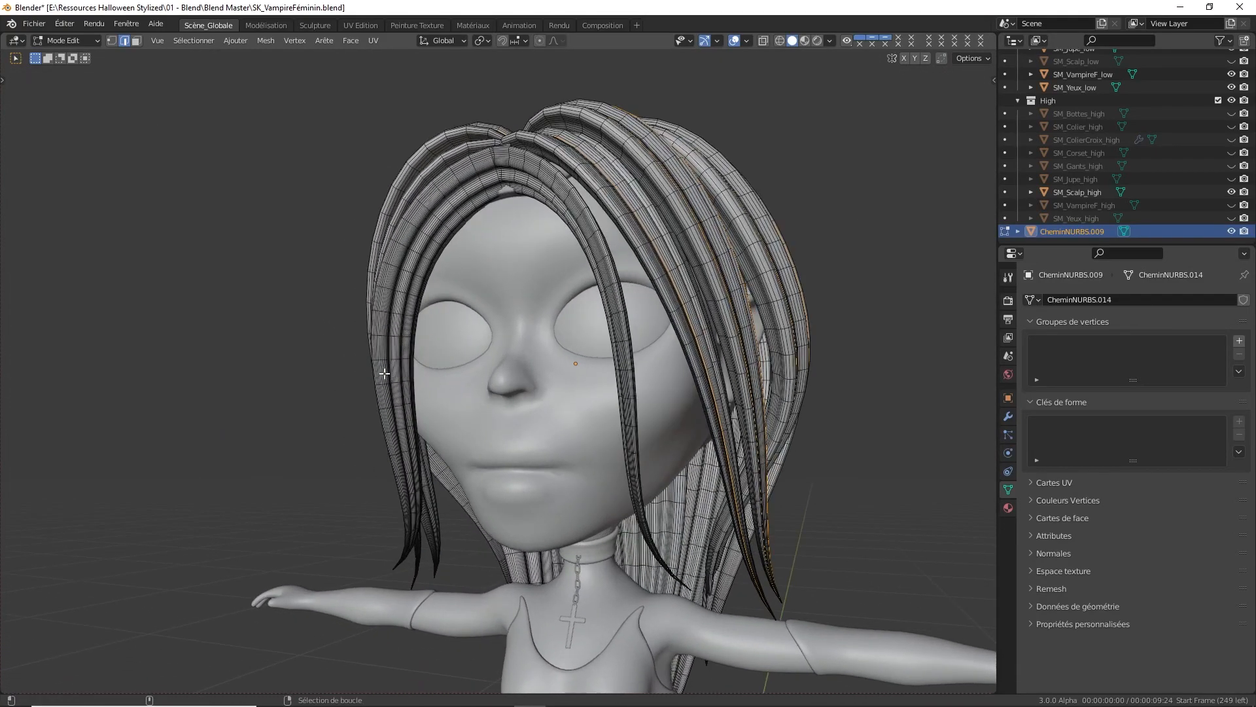
key("ctrl+e")
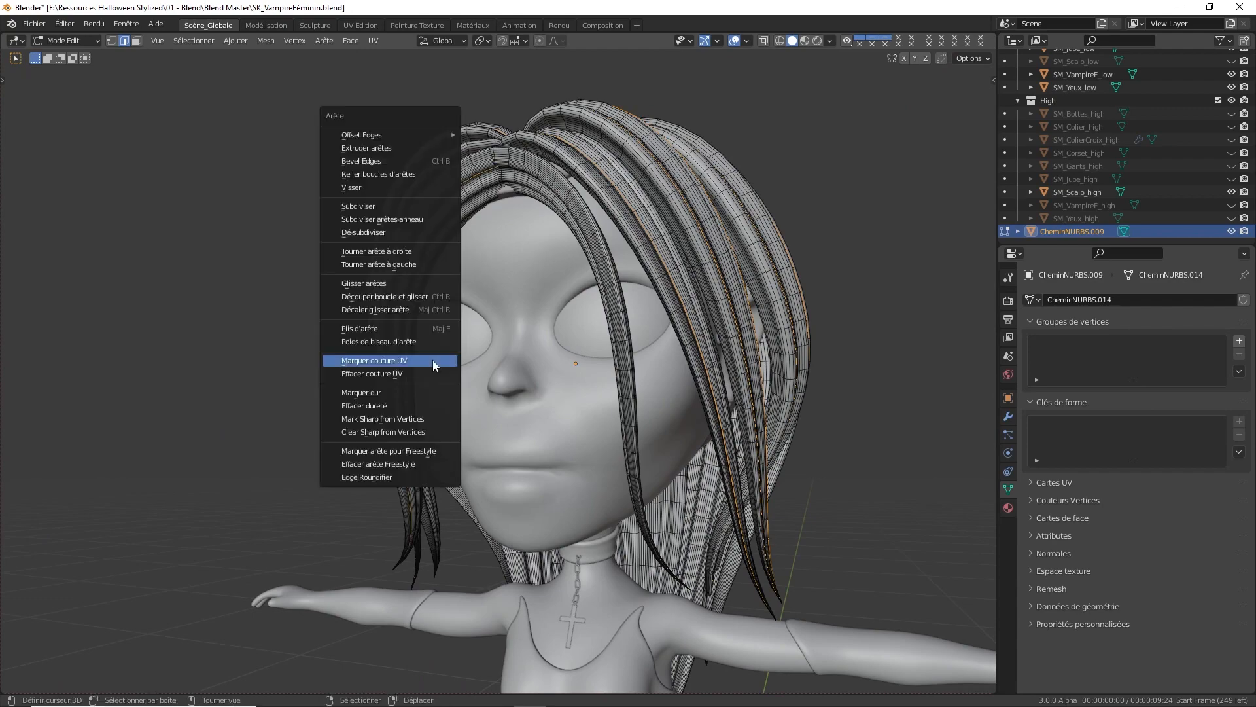
left_click(407, 359)
middle_click_drag(407, 360, 552, 378)
Unwrap the entire hair mesh along its marked seams and show the layout in the UV Edition workspace
key("a")
left_click(554, 250)
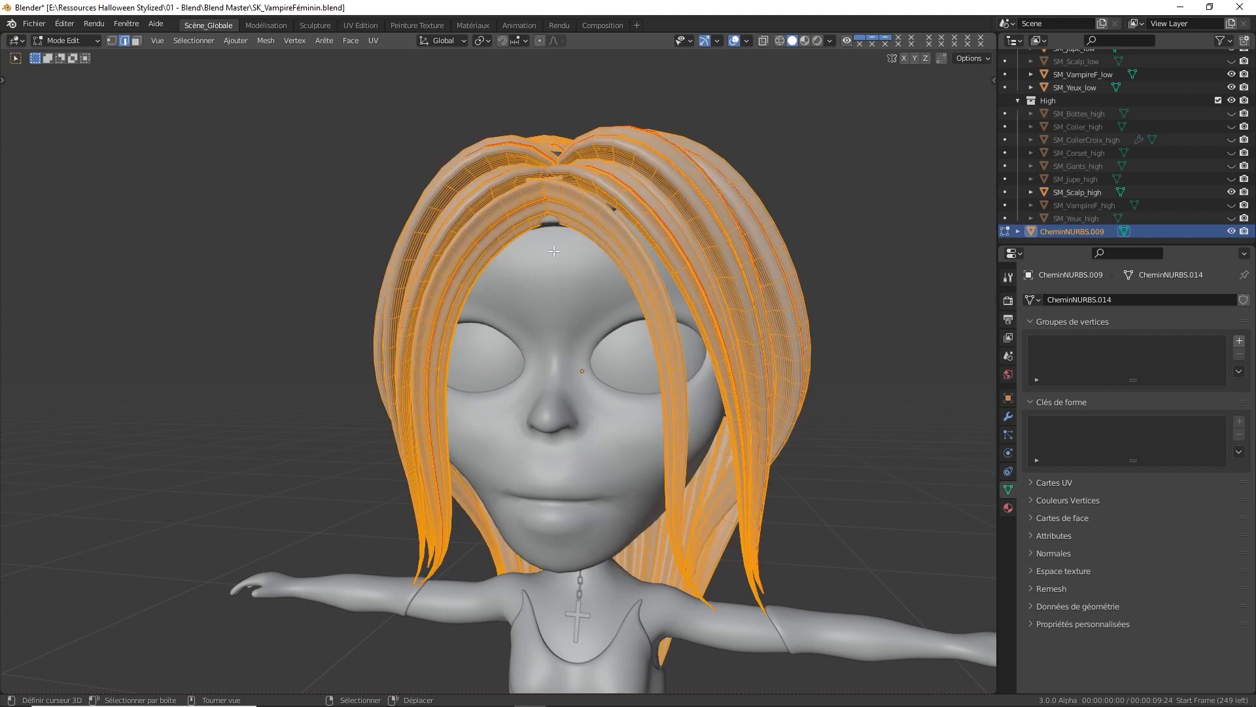
key("u")
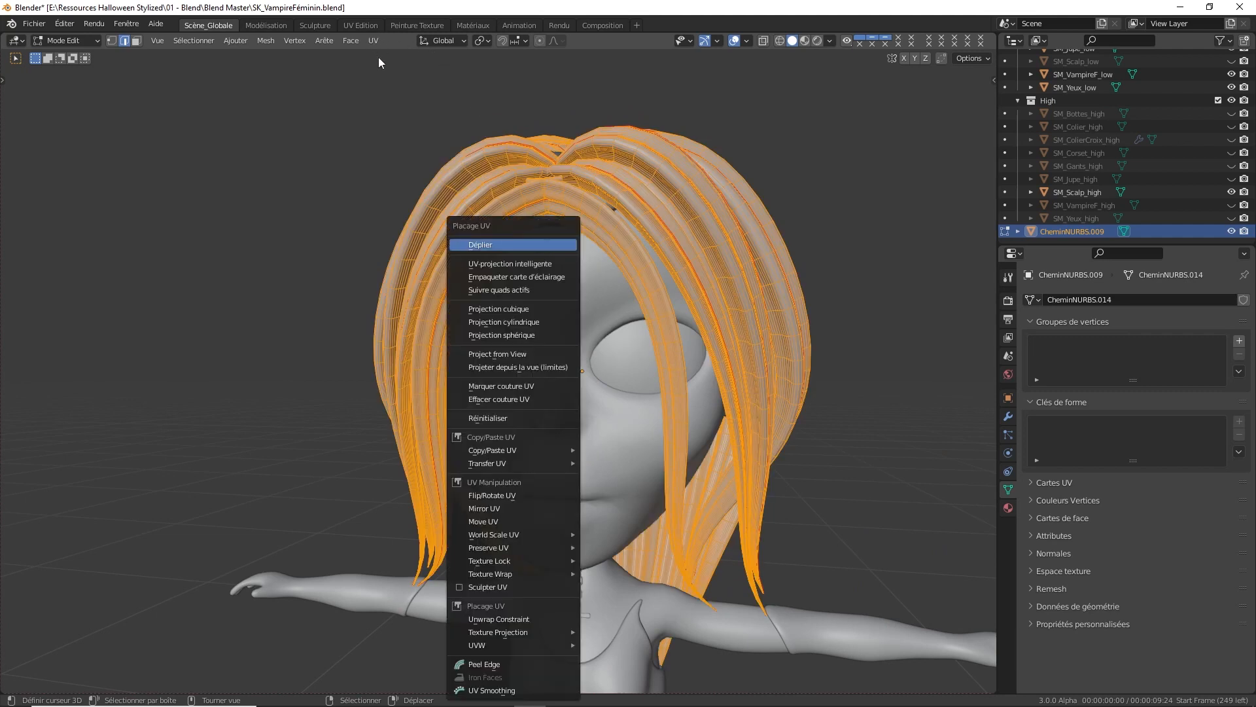
key("Return")
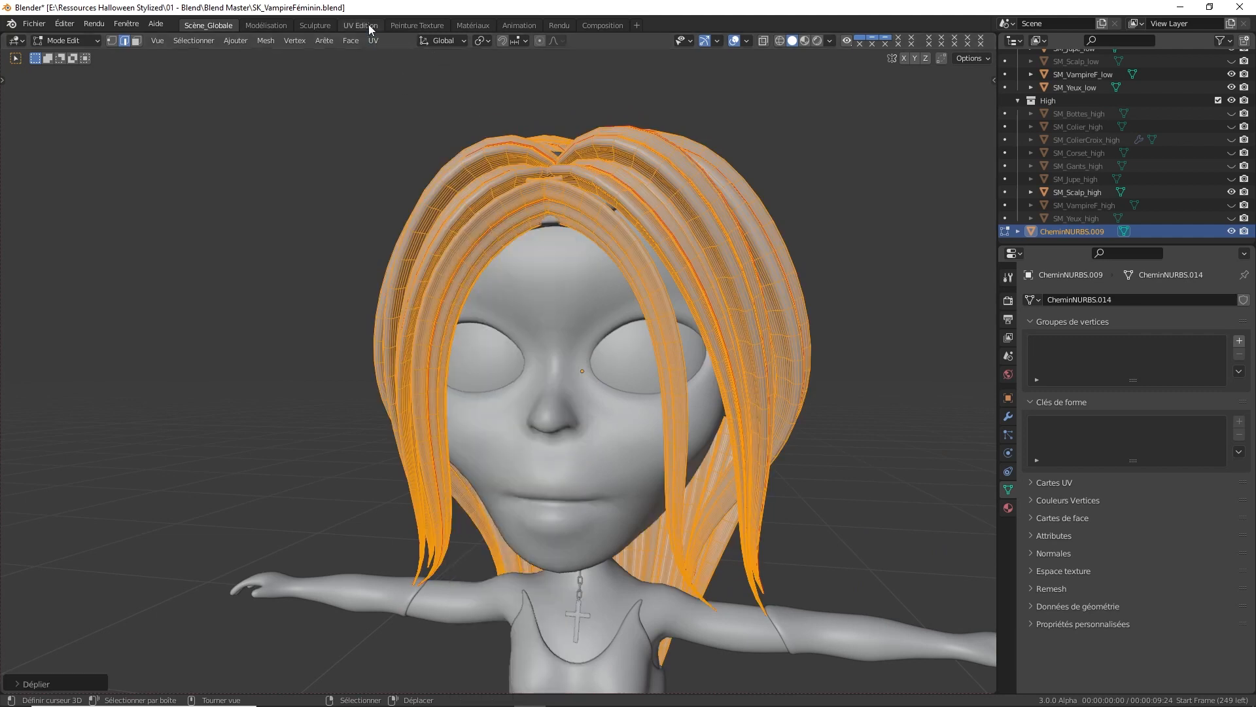
left_click(361, 25)
Select all the hair's UV islands and pack them within the UV square
key("a")
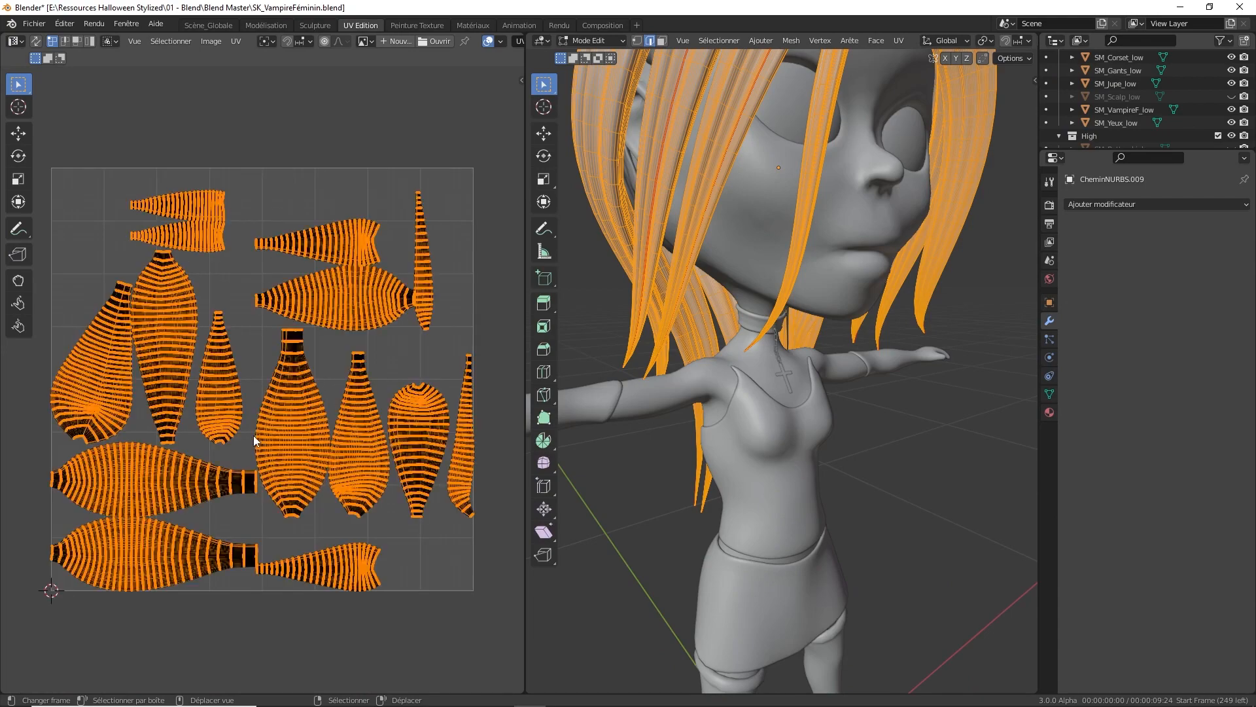
key("alt+a")
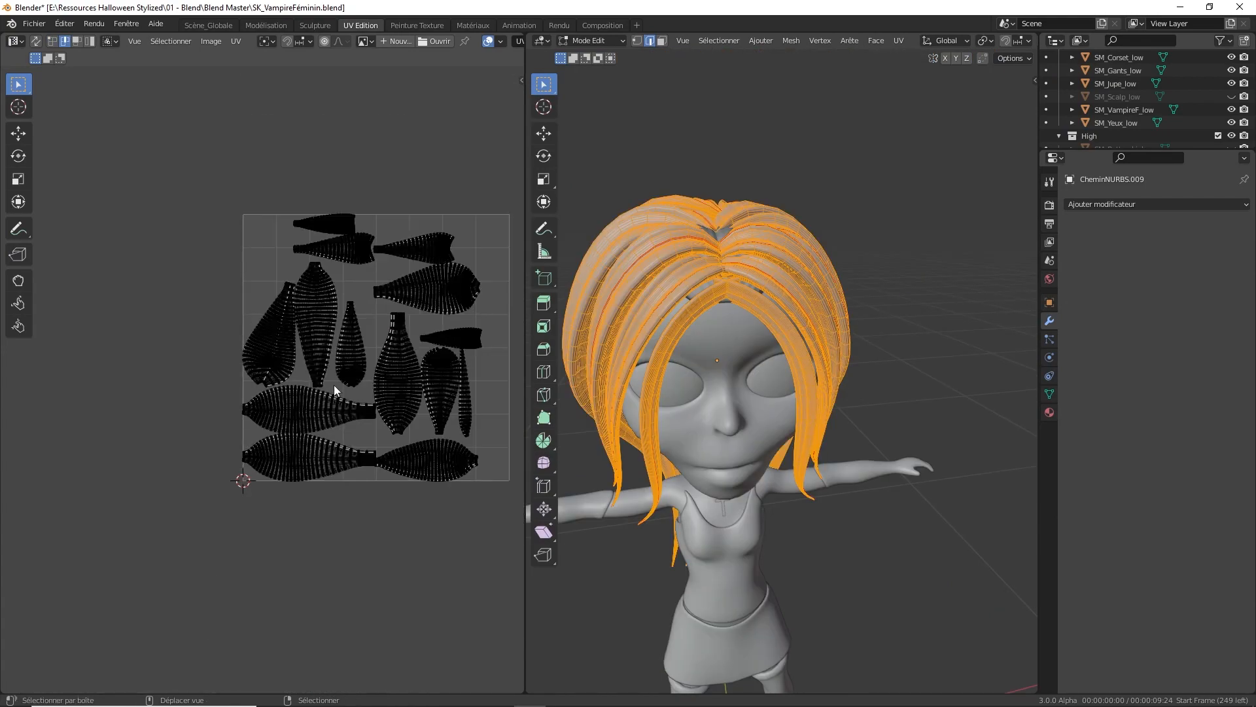
middle_click_drag(334, 385, 242, 388)
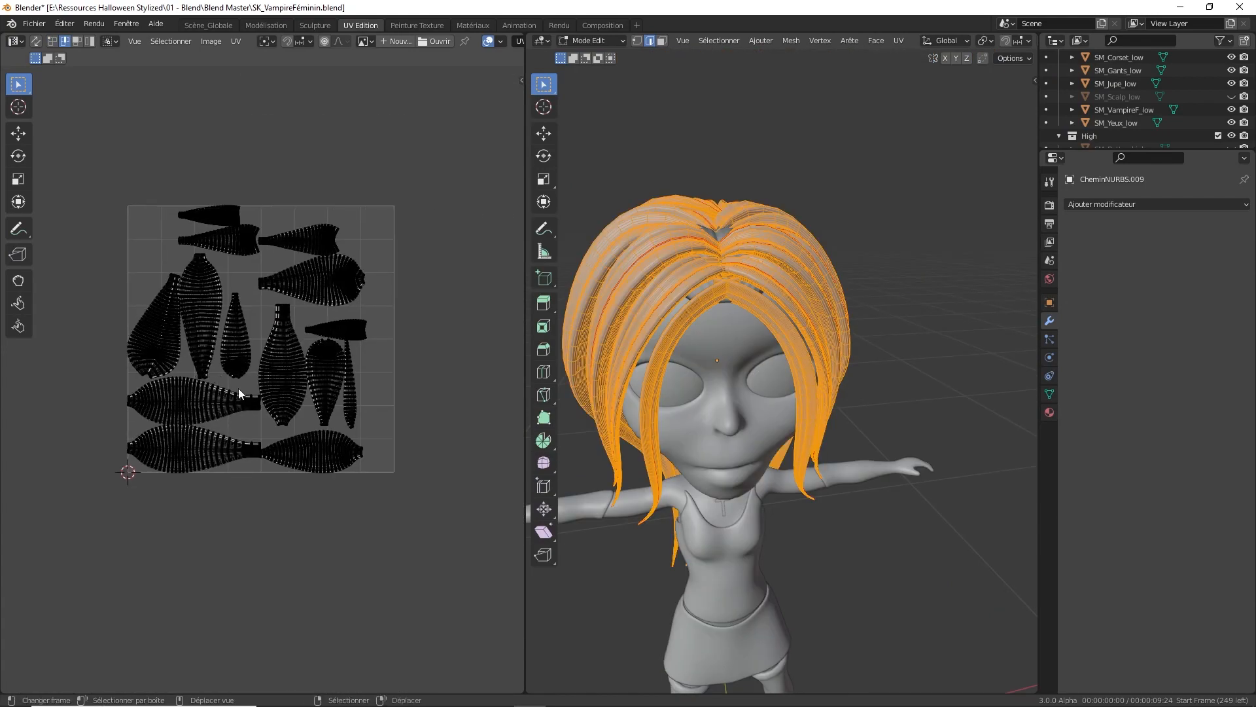
scroll(242, 389, "up", 4)
scroll(323, 395, "down", 1)
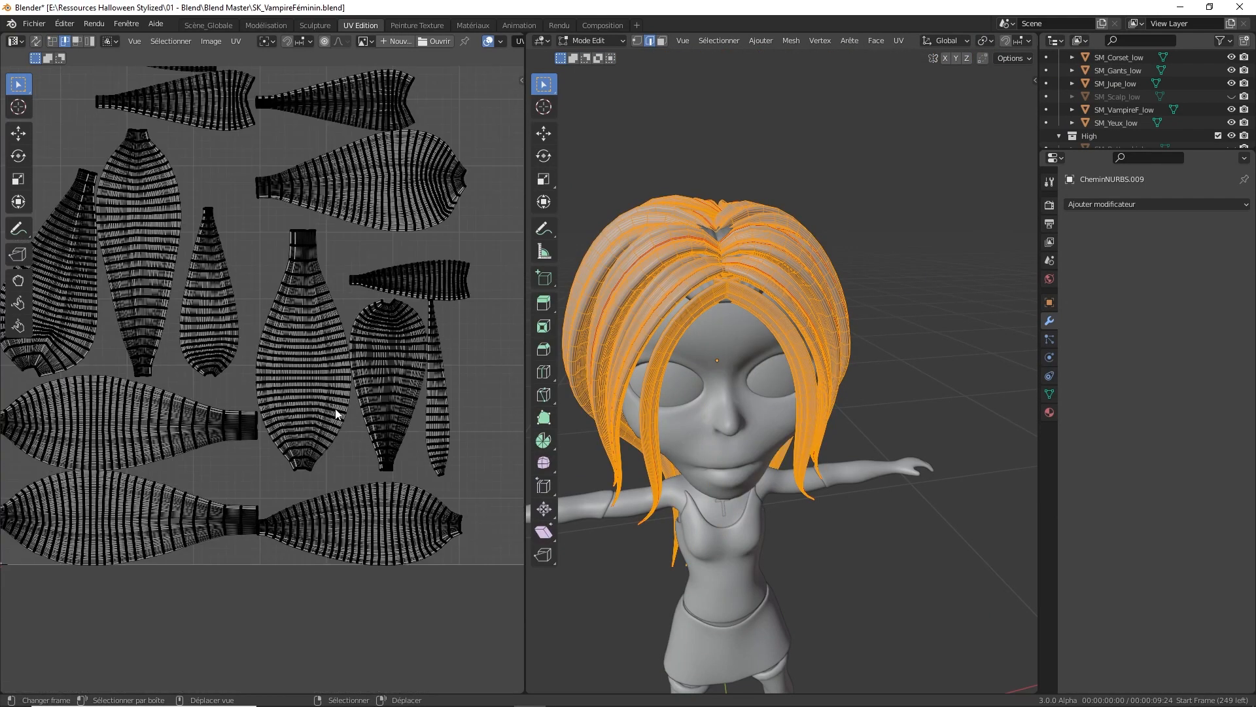
key("a")
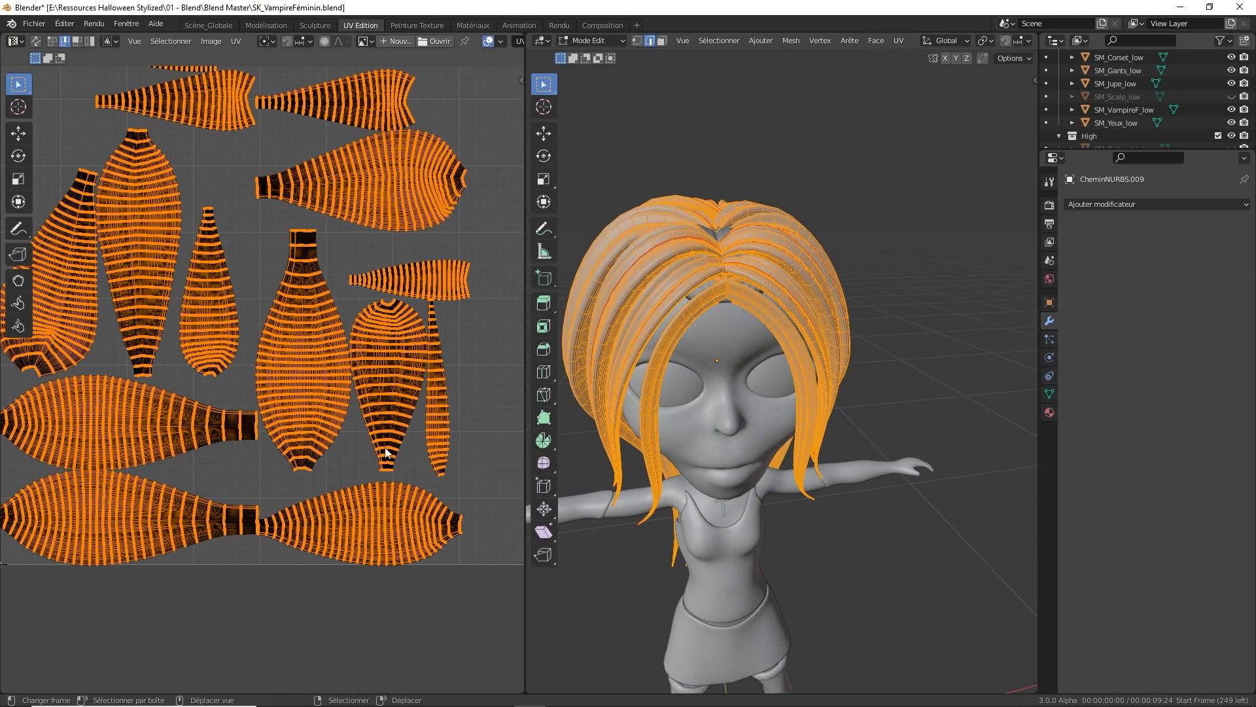
scroll(357, 255, "down", 4)
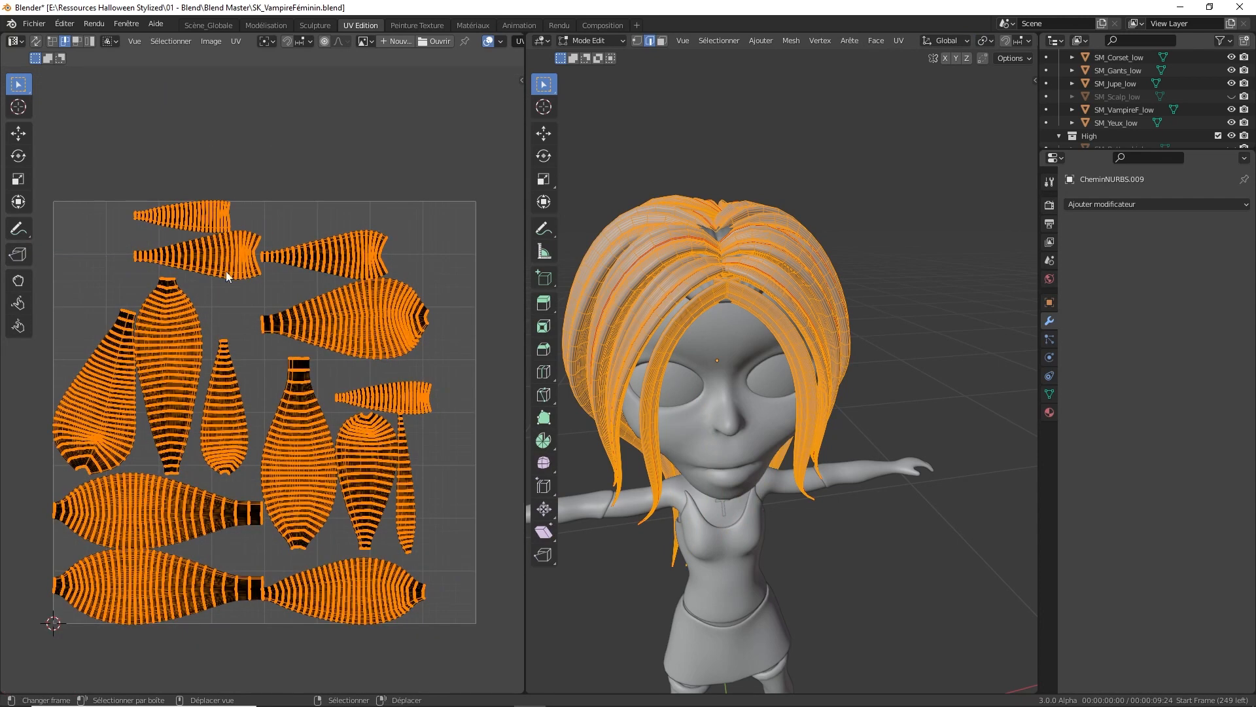
scroll(320, 289, "up", 1)
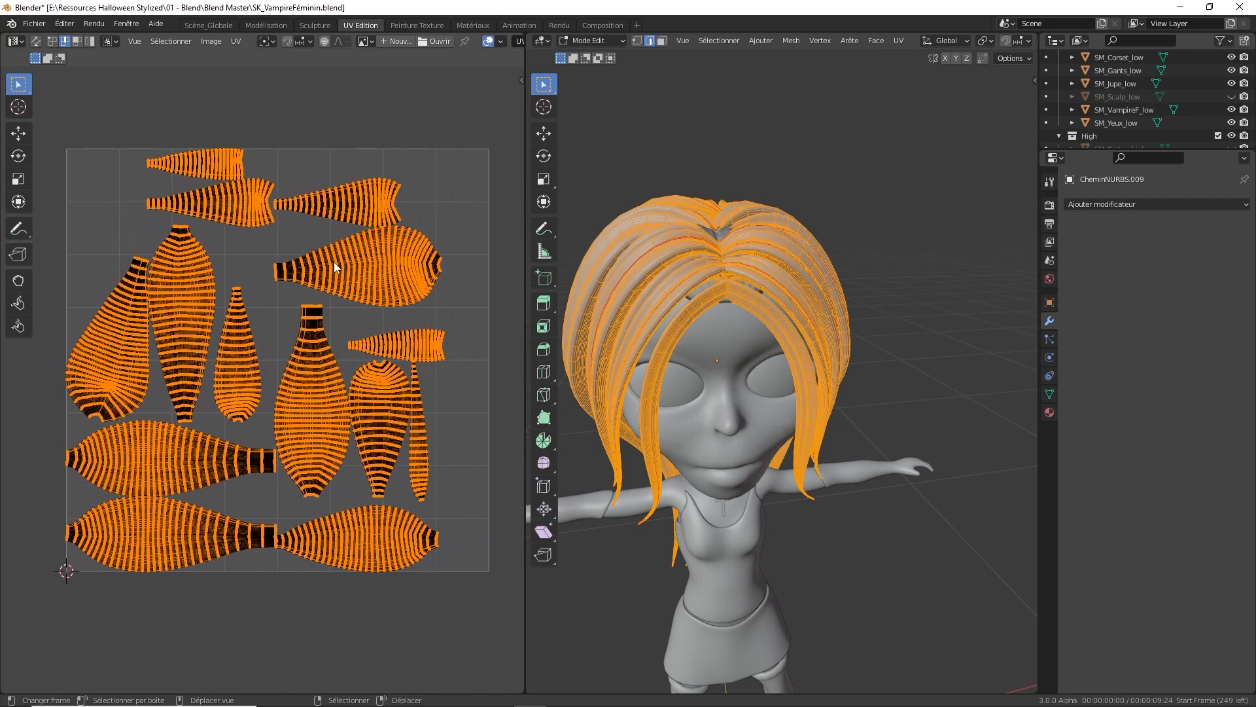
key("Tab")
key("Tab")
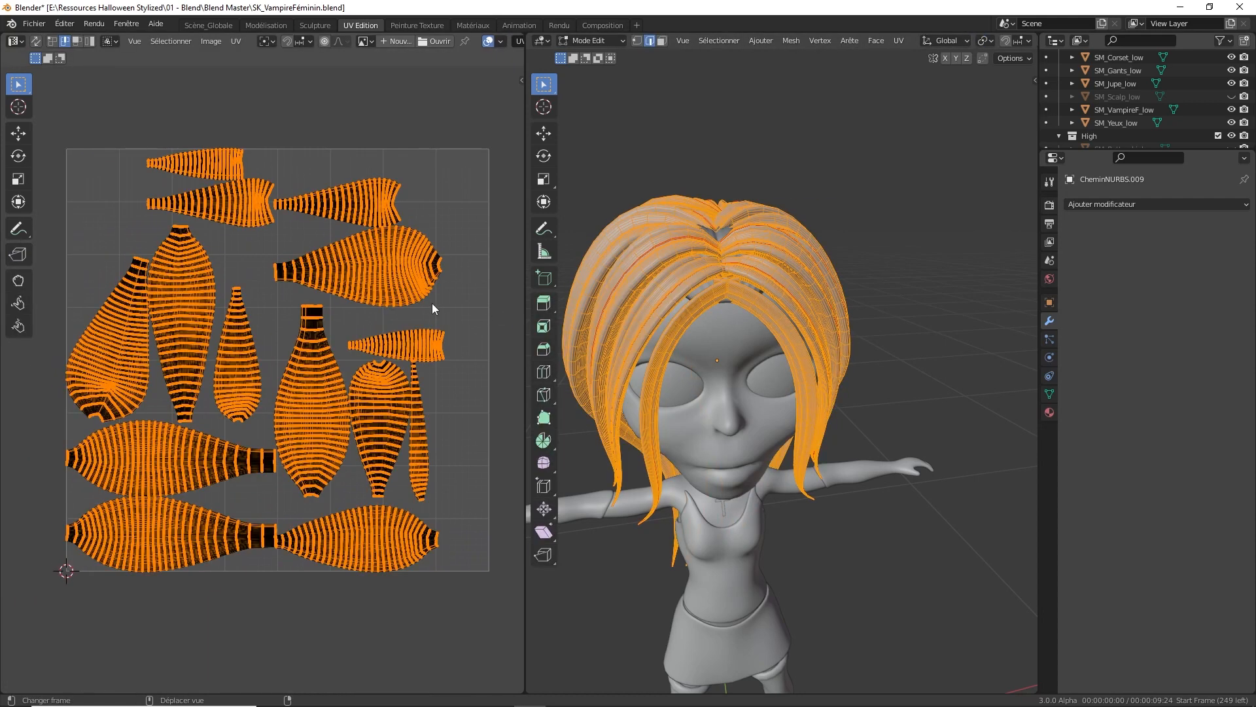
key("ctrl+p")
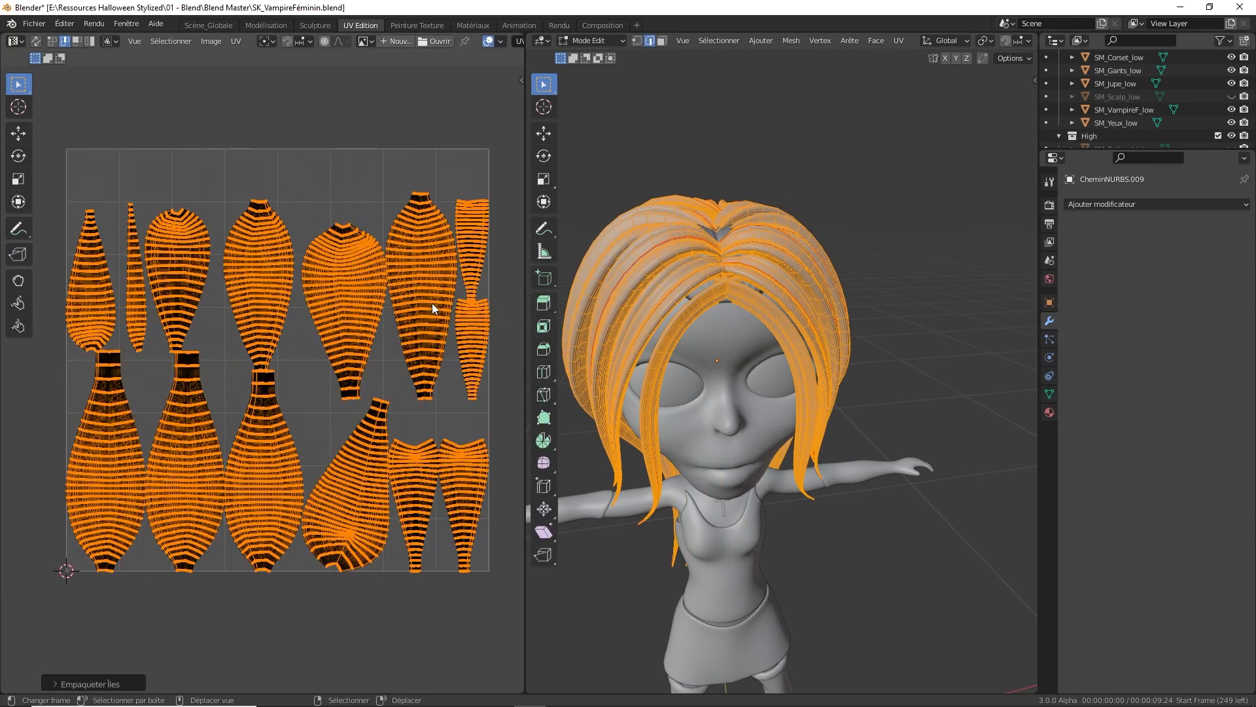
key("Tab")
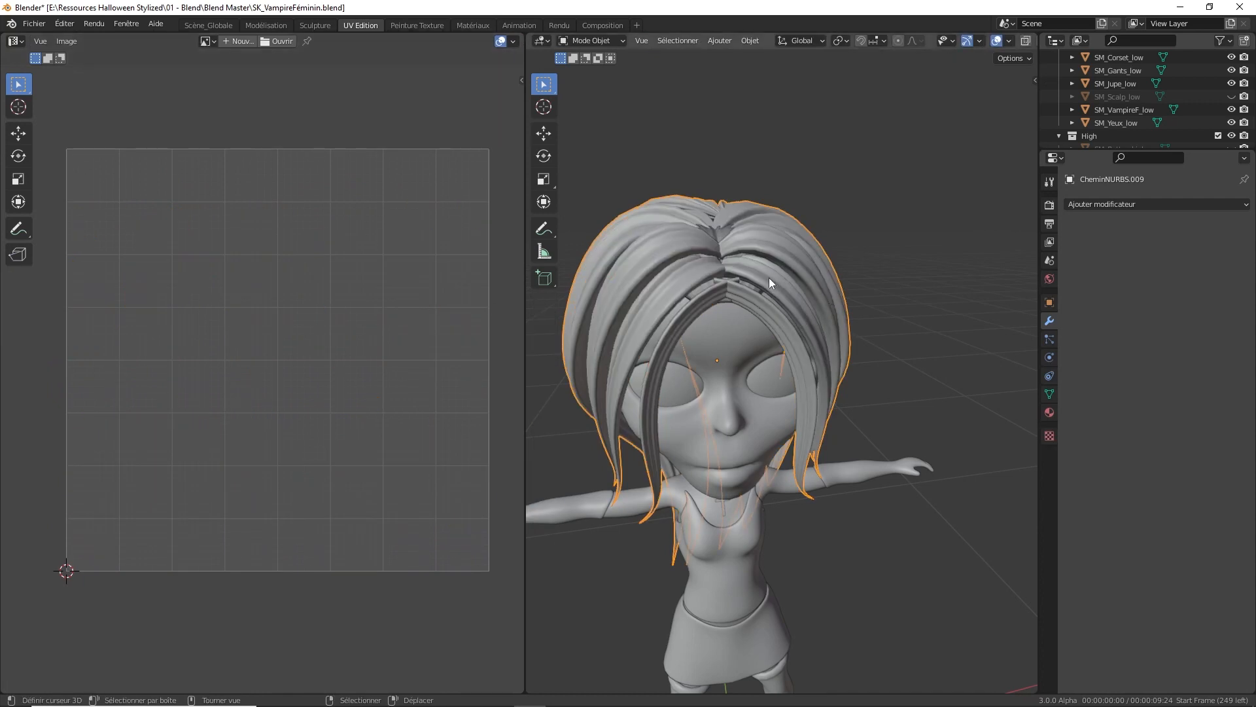
middle_click_drag(748, 254, 771, 233)
left_click(660, 246)
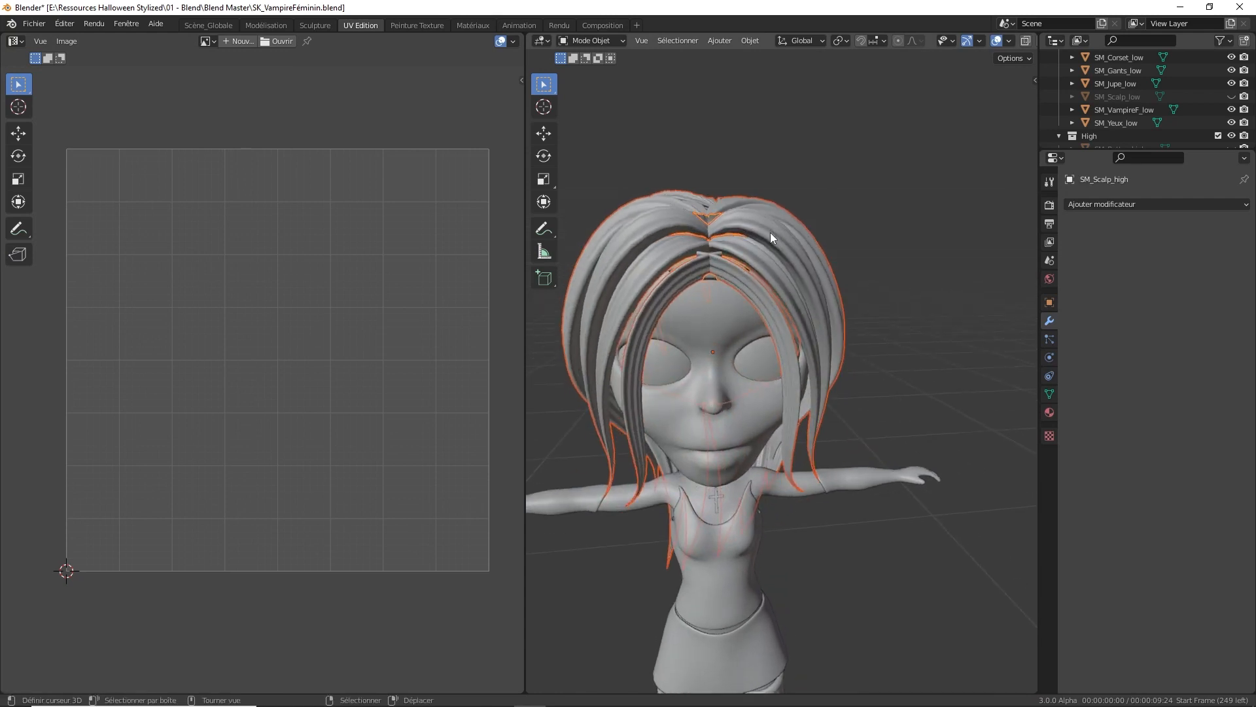
key("Tab")
scroll(759, 254, "down", 3)
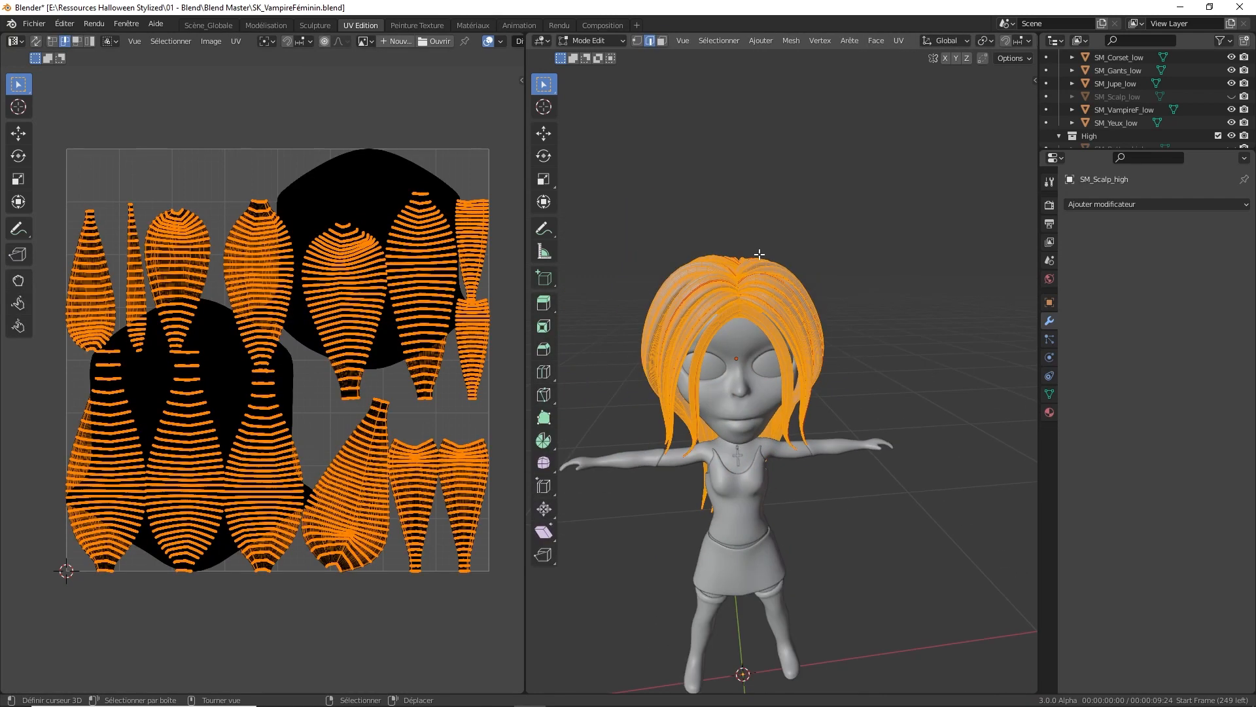
key("a")
left_click(851, 241)
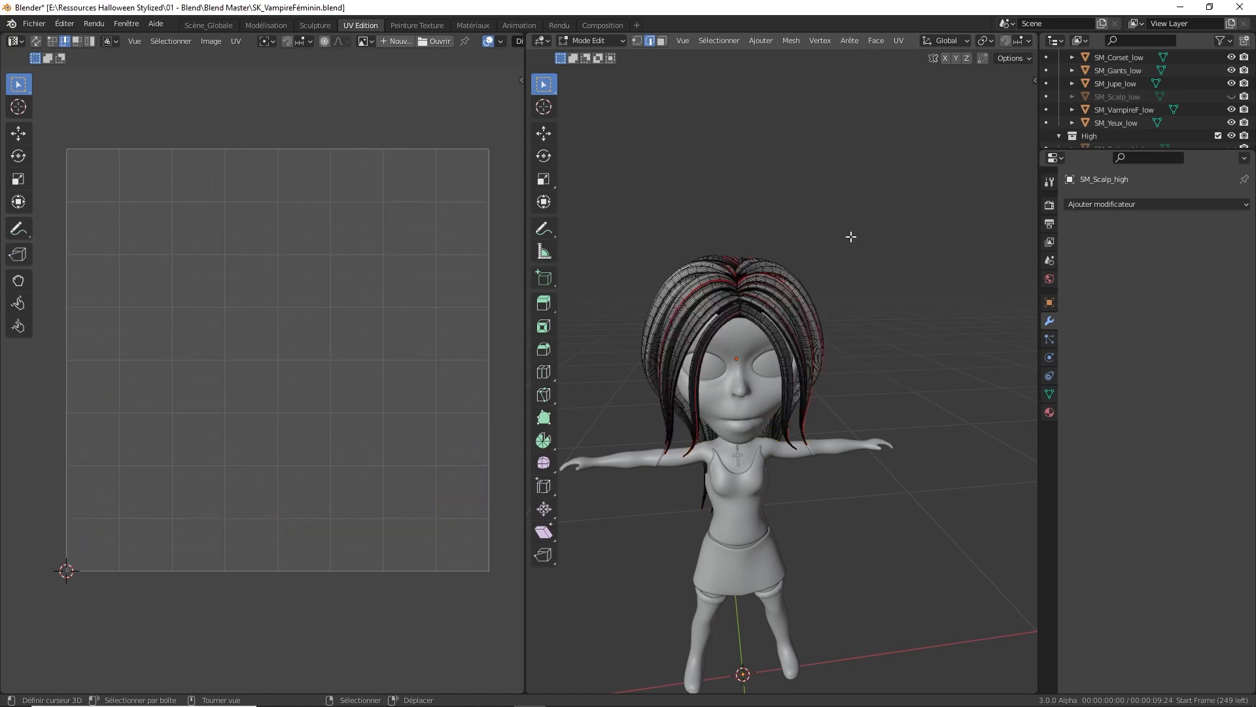
key("a")
key("a")
key("a")
key("a")
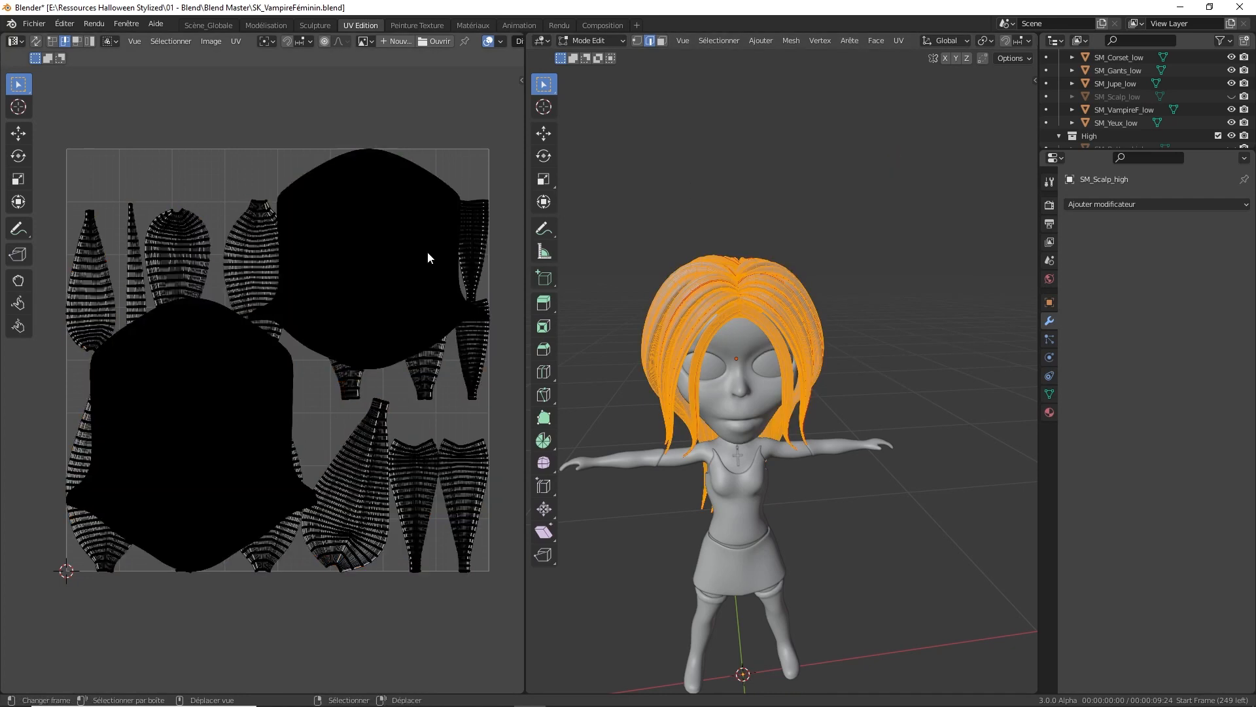
key("a")
key("Tab")
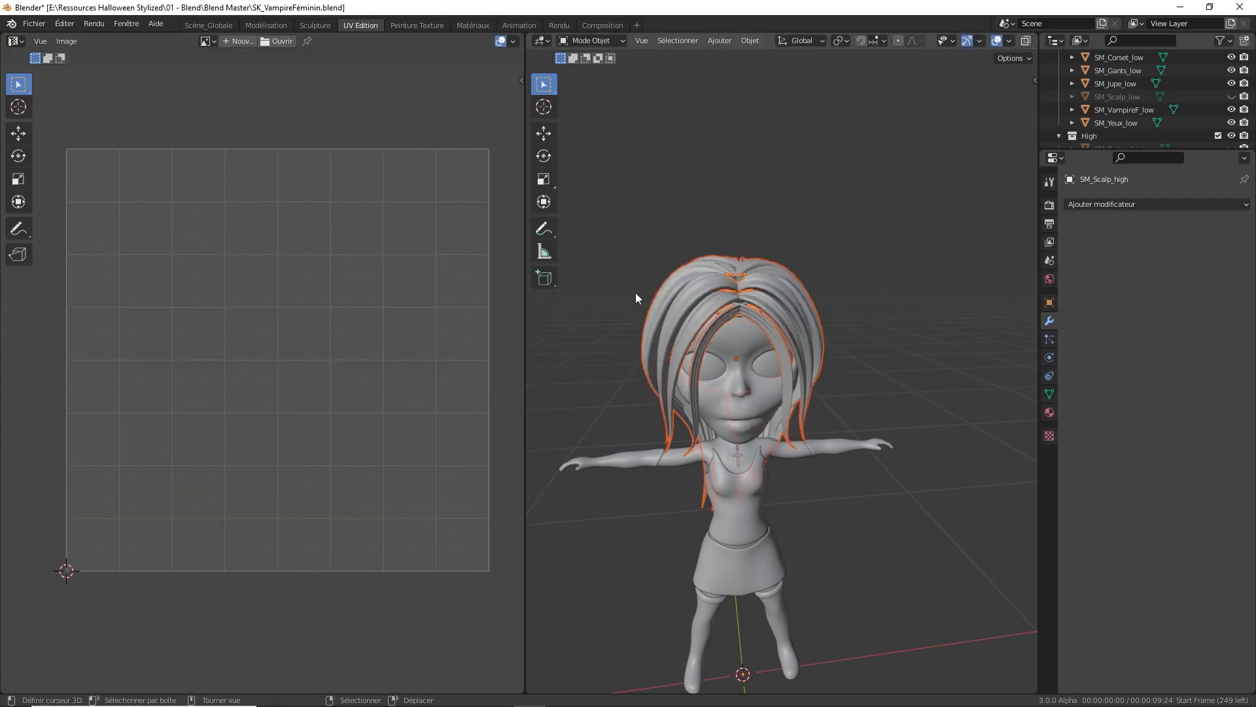
Make SM_Scalp_low visible and exclude the High collection from the view layer
scroll(721, 322, "up", 6)
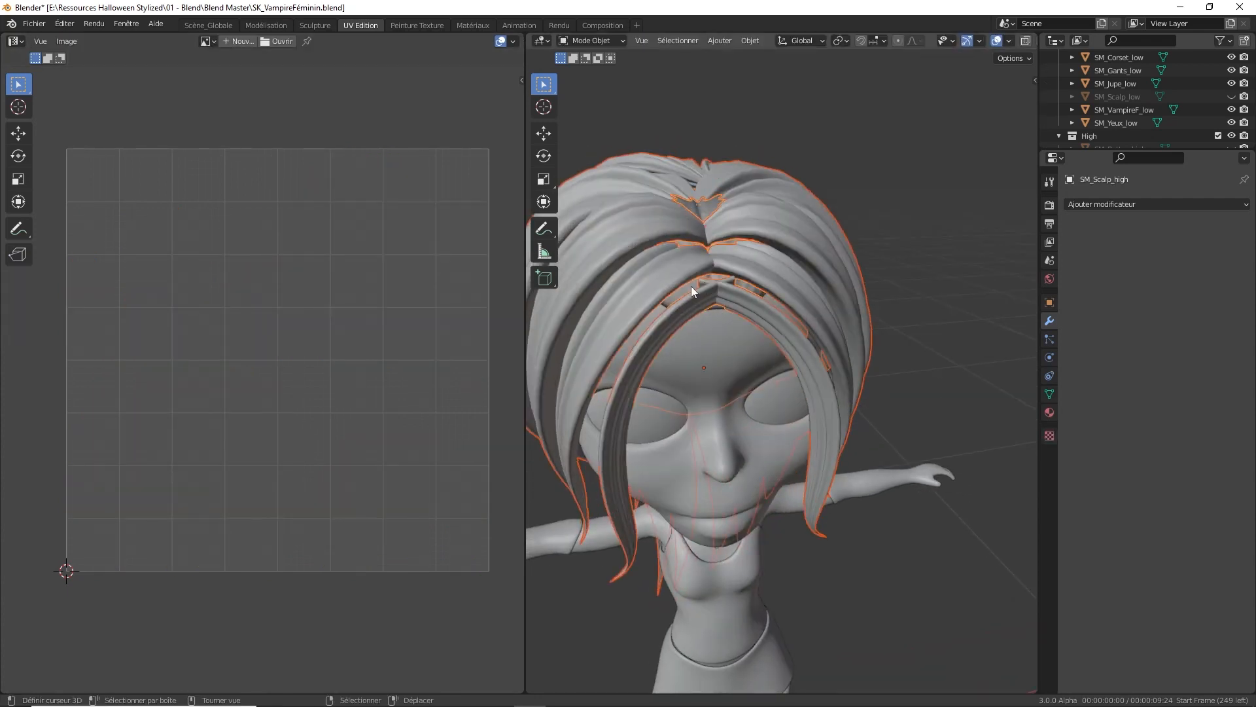
left_click(691, 285)
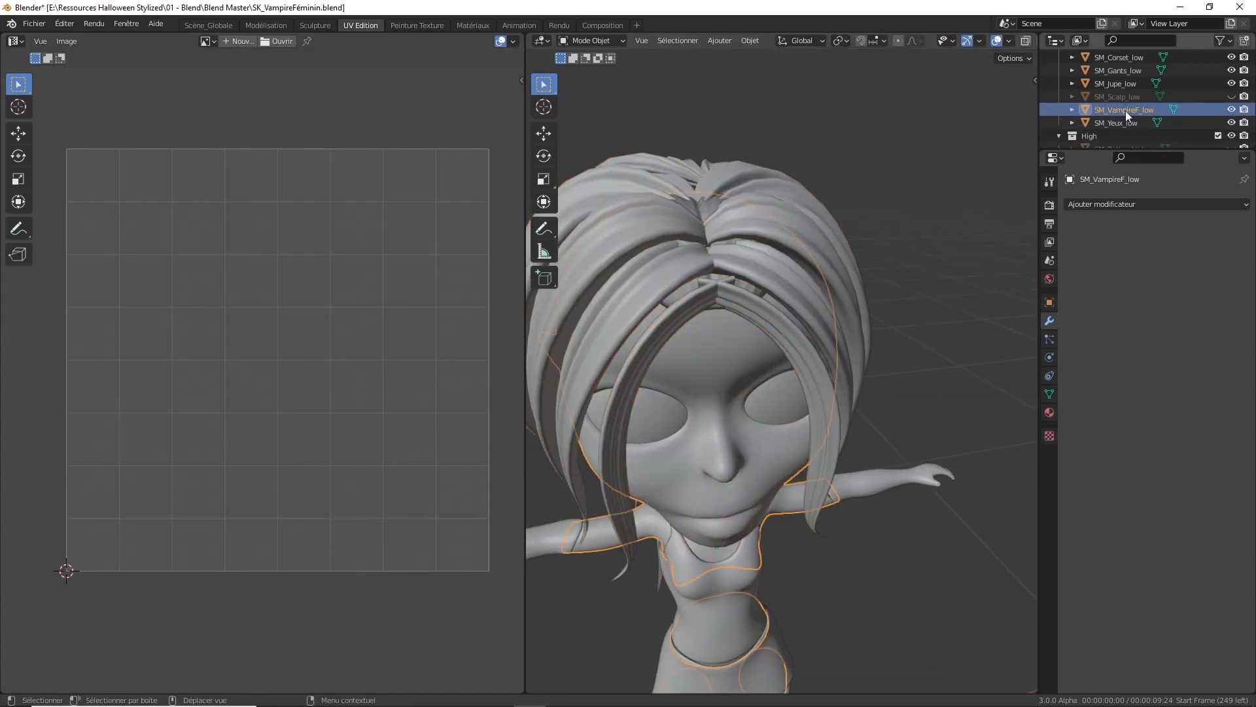
left_click(1233, 97)
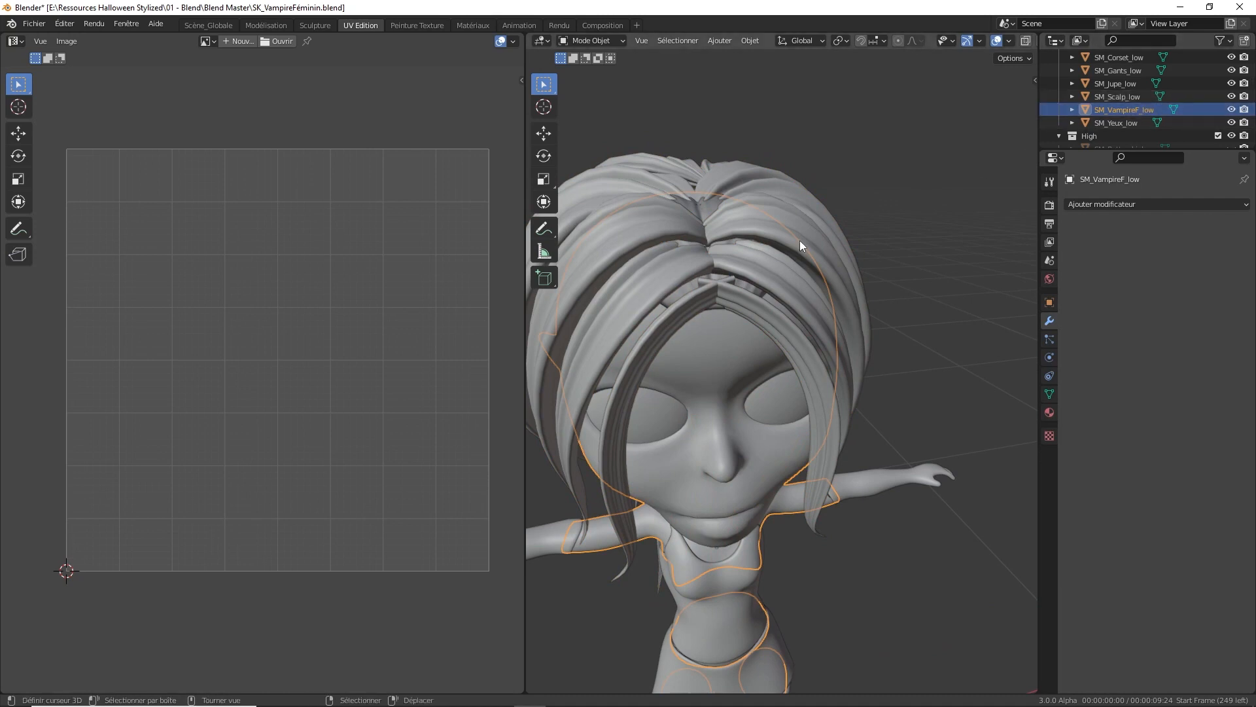
left_click(689, 290)
scroll(1126, 117, "down", 4)
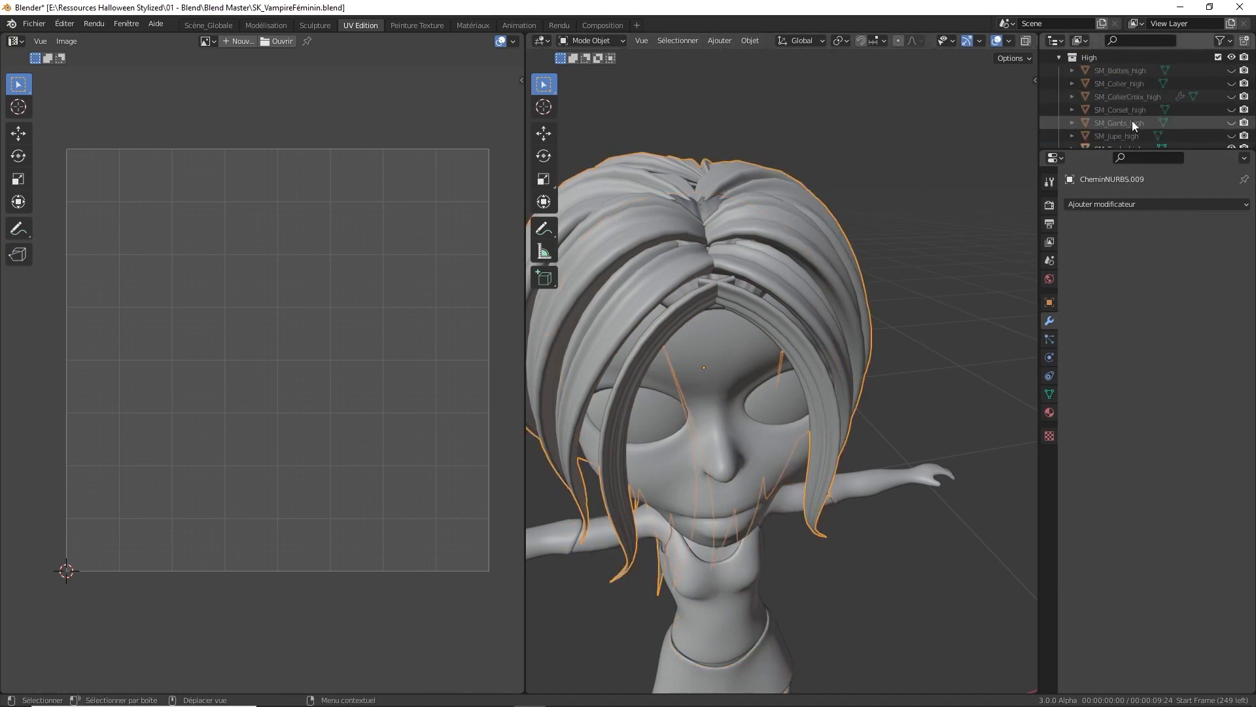
scroll(1195, 116, "up", 4)
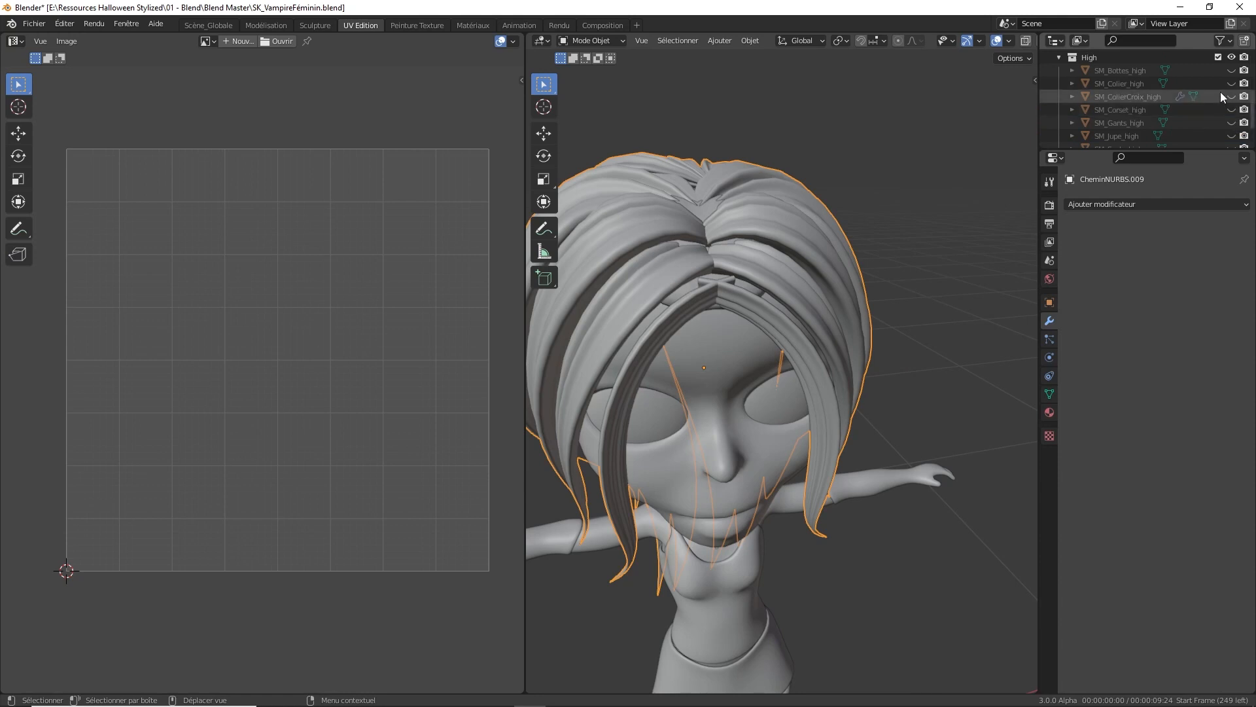
left_click(1219, 57)
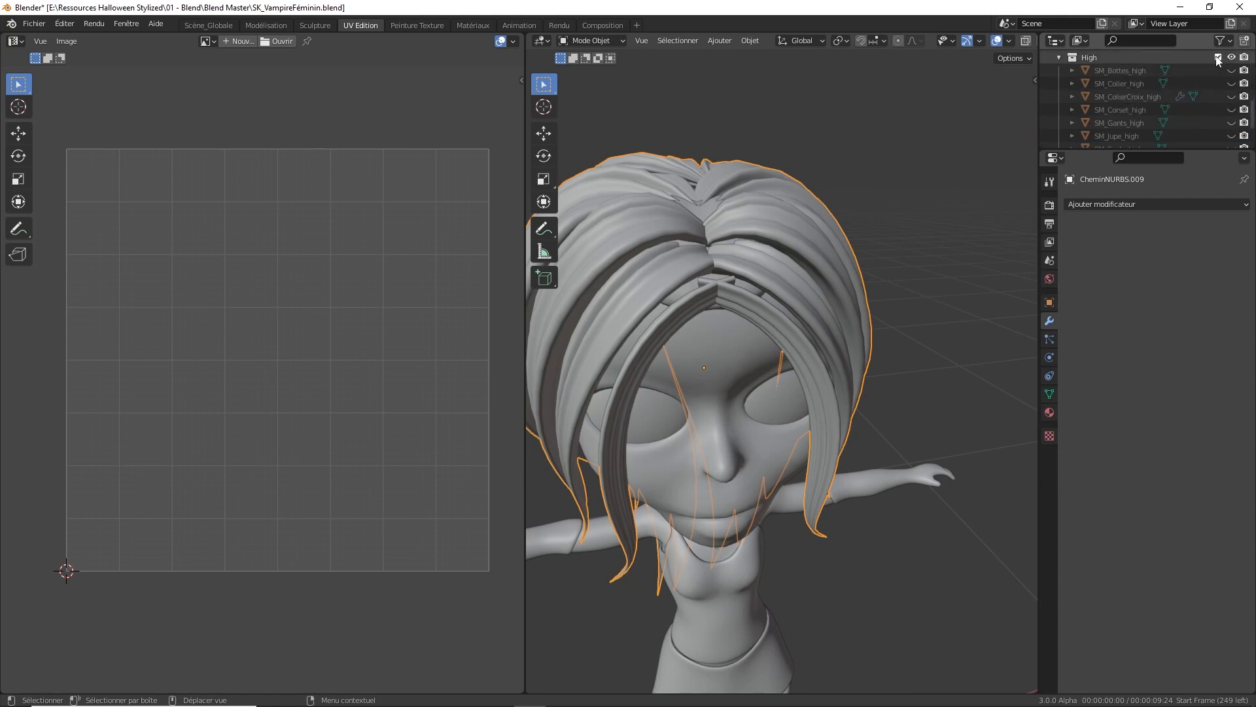
Edit SM_Scalp_low and the hair mesh together, select all their geometry and pack their UV islands into one shared layout
left_click(682, 296)
left_click(664, 266, "shift")
key("Tab")
key("a")
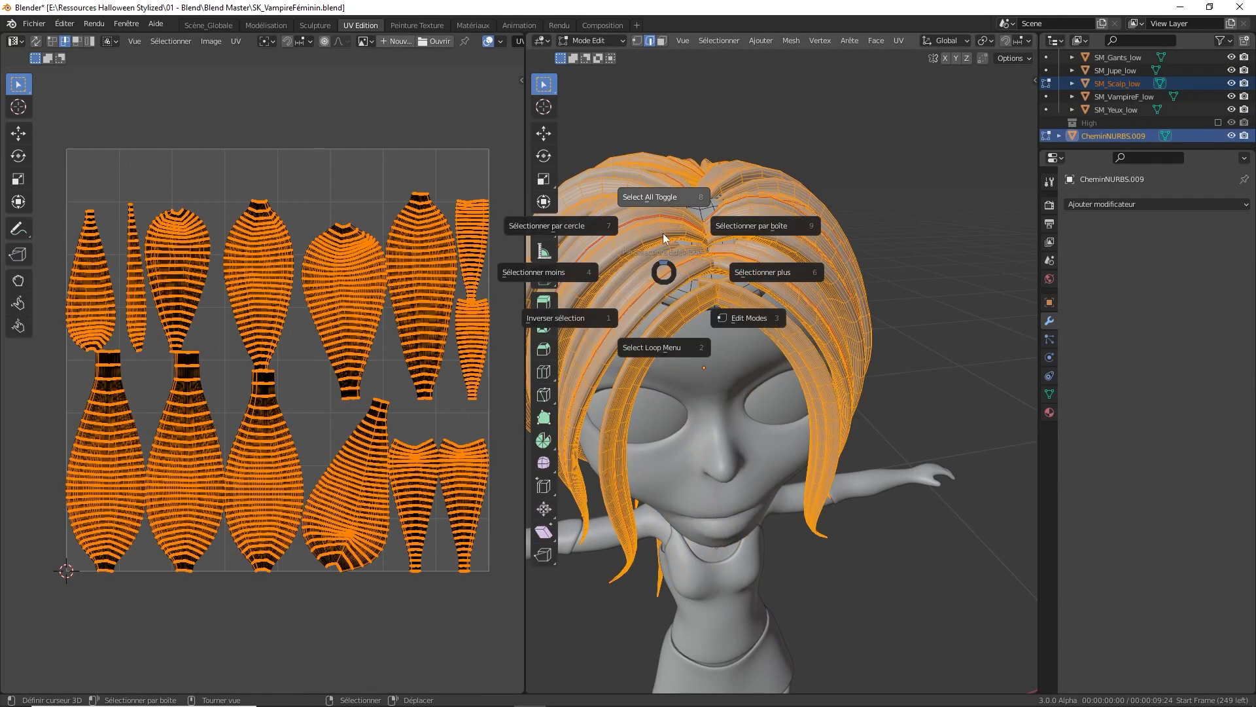
left_click(666, 227)
key("a")
left_click(666, 166)
key("a")
key("a")
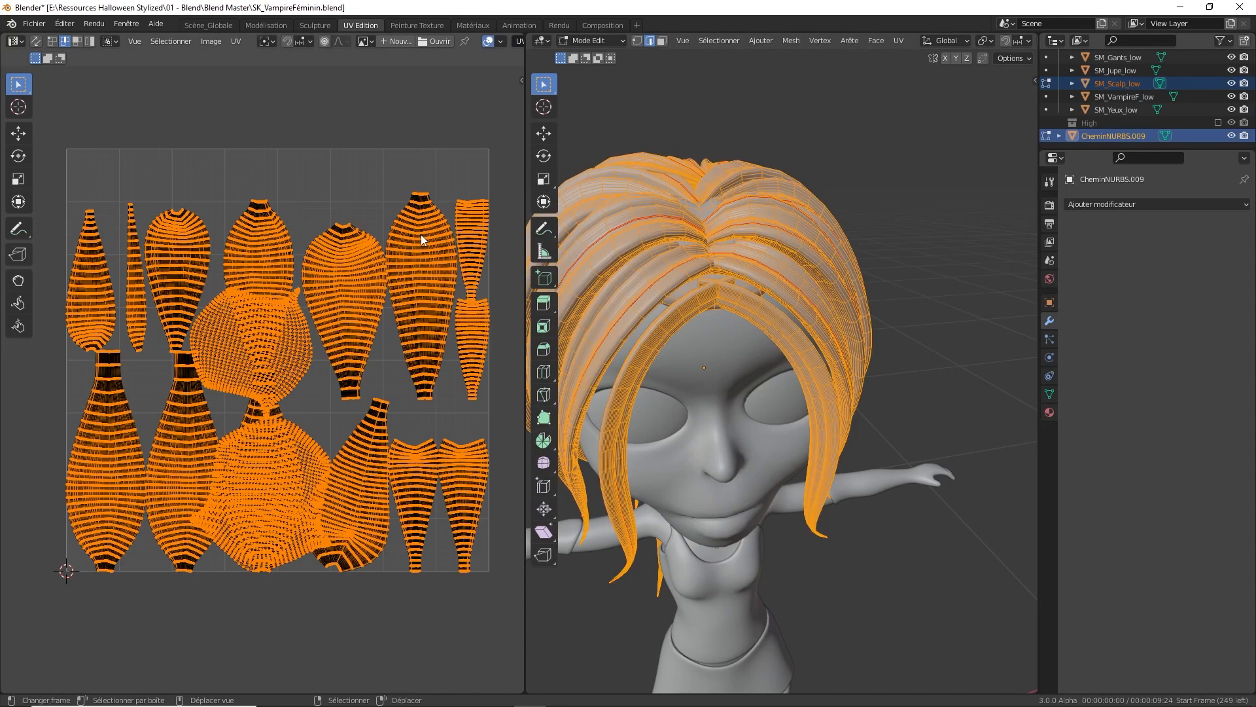
key("ctrl+p")
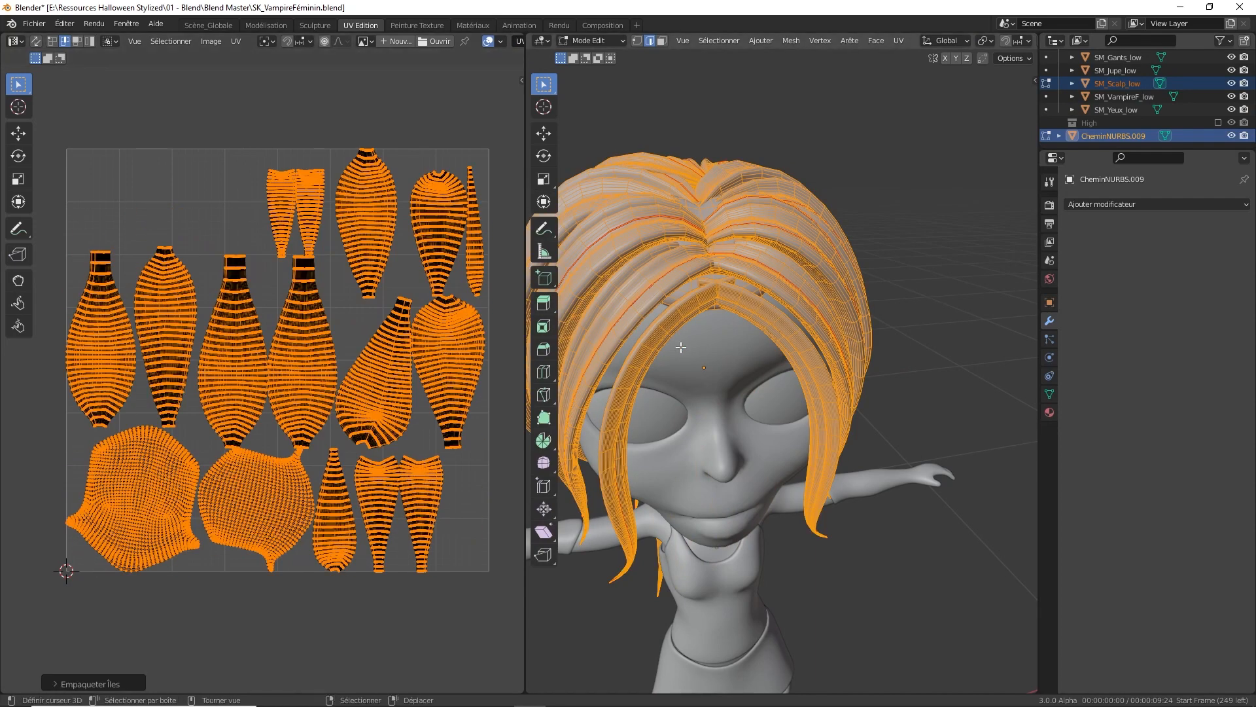
key("Tab")
Create a material named M_Cheveux on the hair mesh and link it to SM_Scalp_low
left_click(1050, 412)
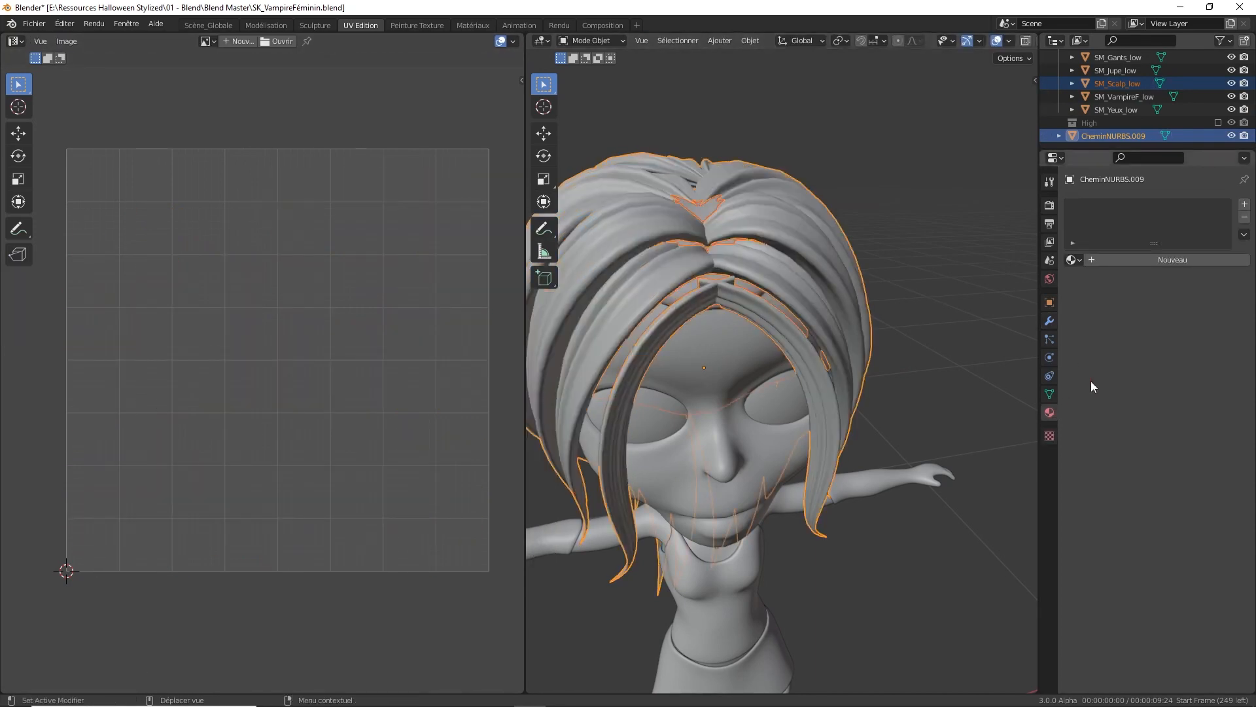
left_click(1140, 260)
double_click(1125, 261)
type("M_C")
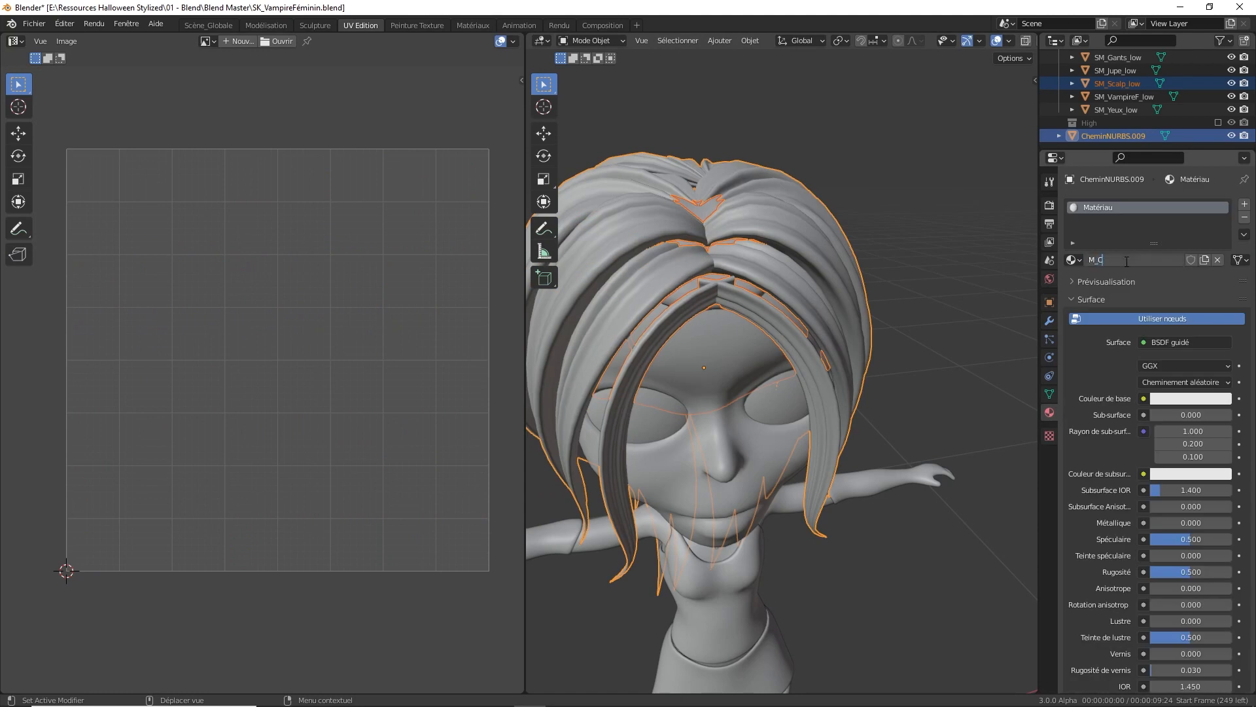
type("heveux")
key("Return")
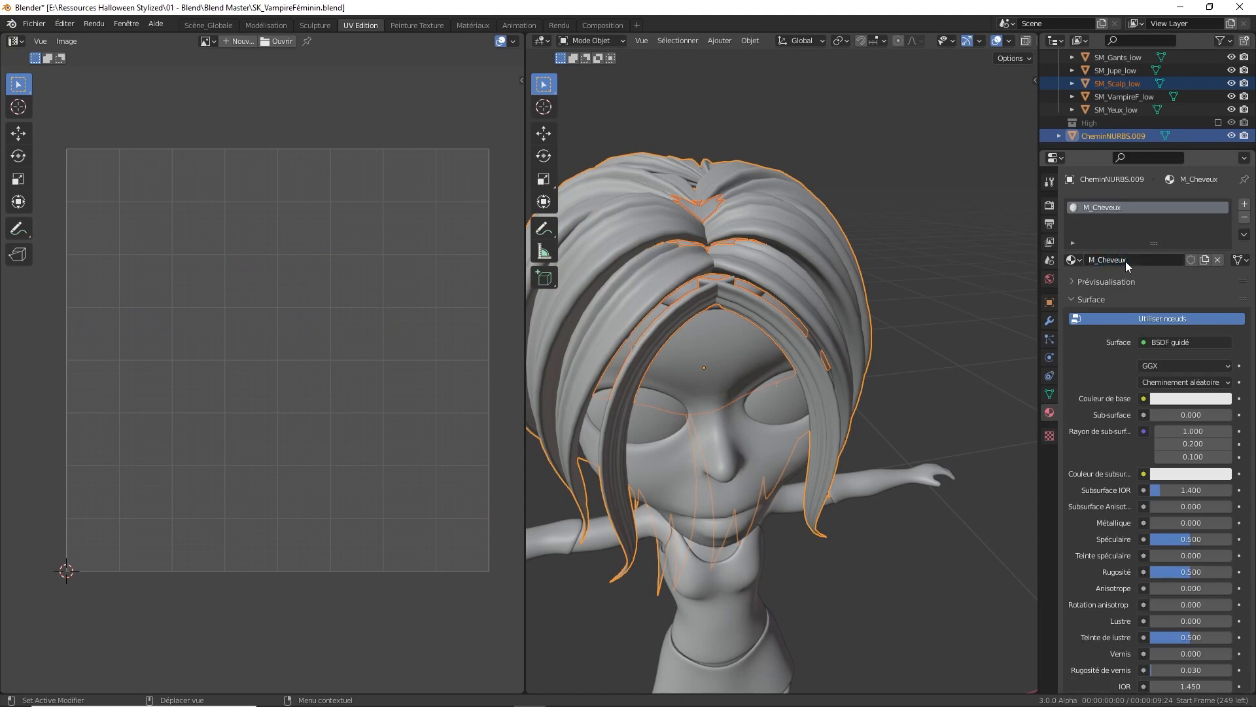
key("ctrl+l")
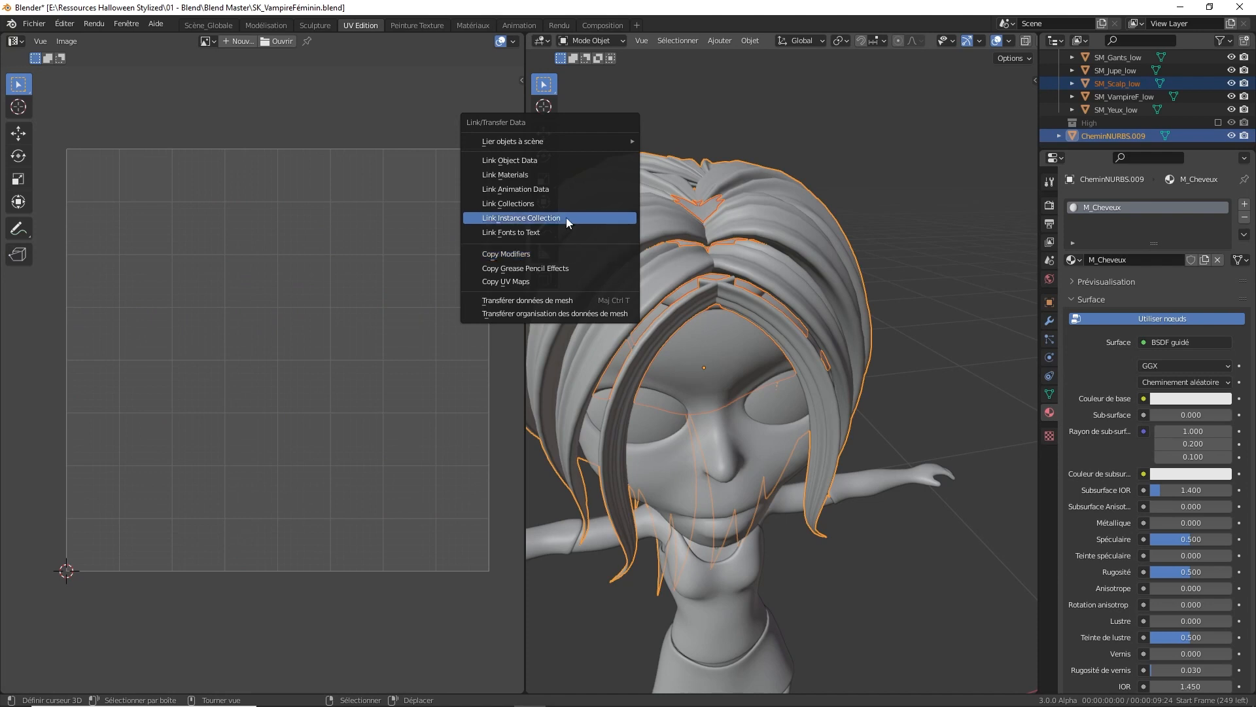
left_click(548, 175)
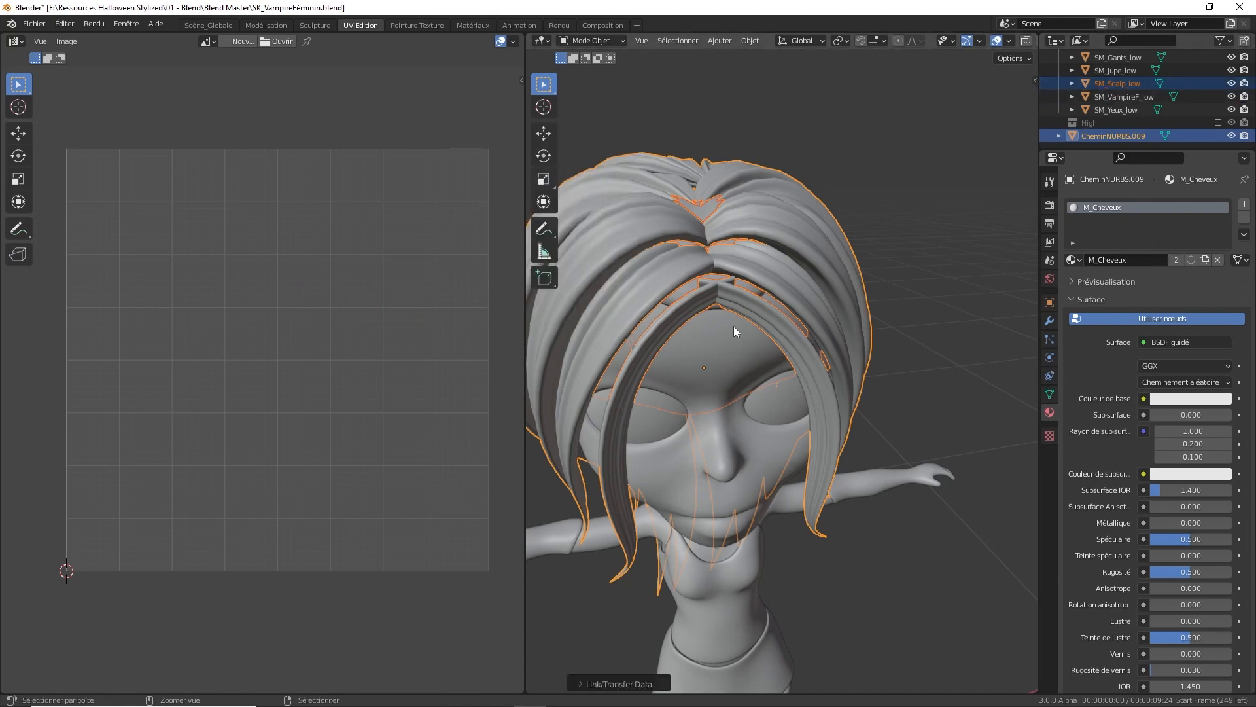
key("ctrl+i")
key("Tab")
key("a")
left_click(723, 263)
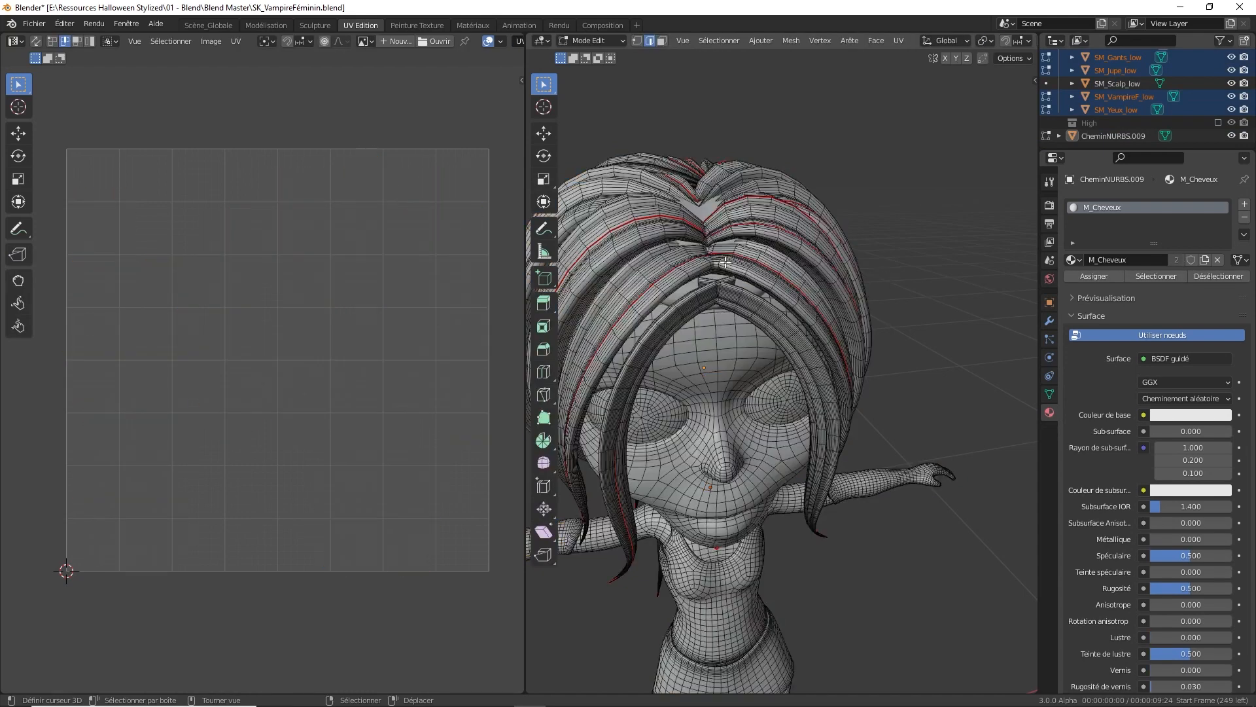
key("a")
left_click(728, 217)
key("a")
left_click(724, 241)
key("Tab")
left_click(704, 297)
left_click(690, 285, "shift")
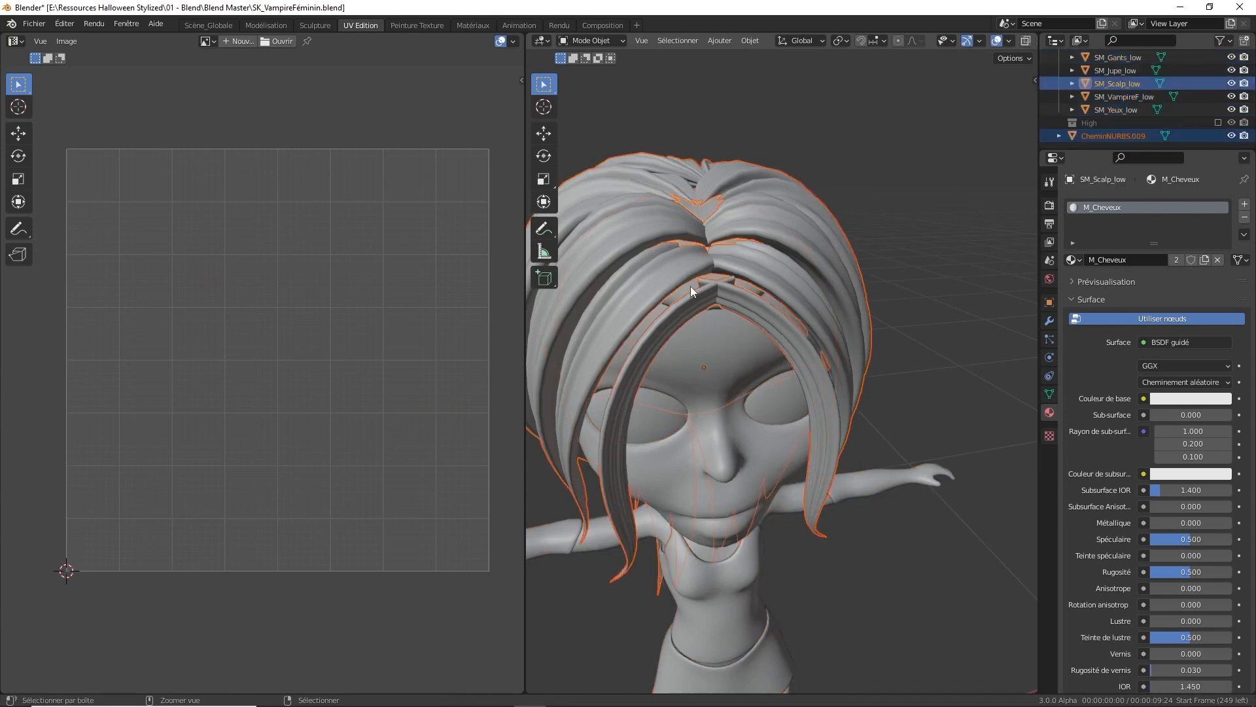
key("ctrl+i")
key("Tab")
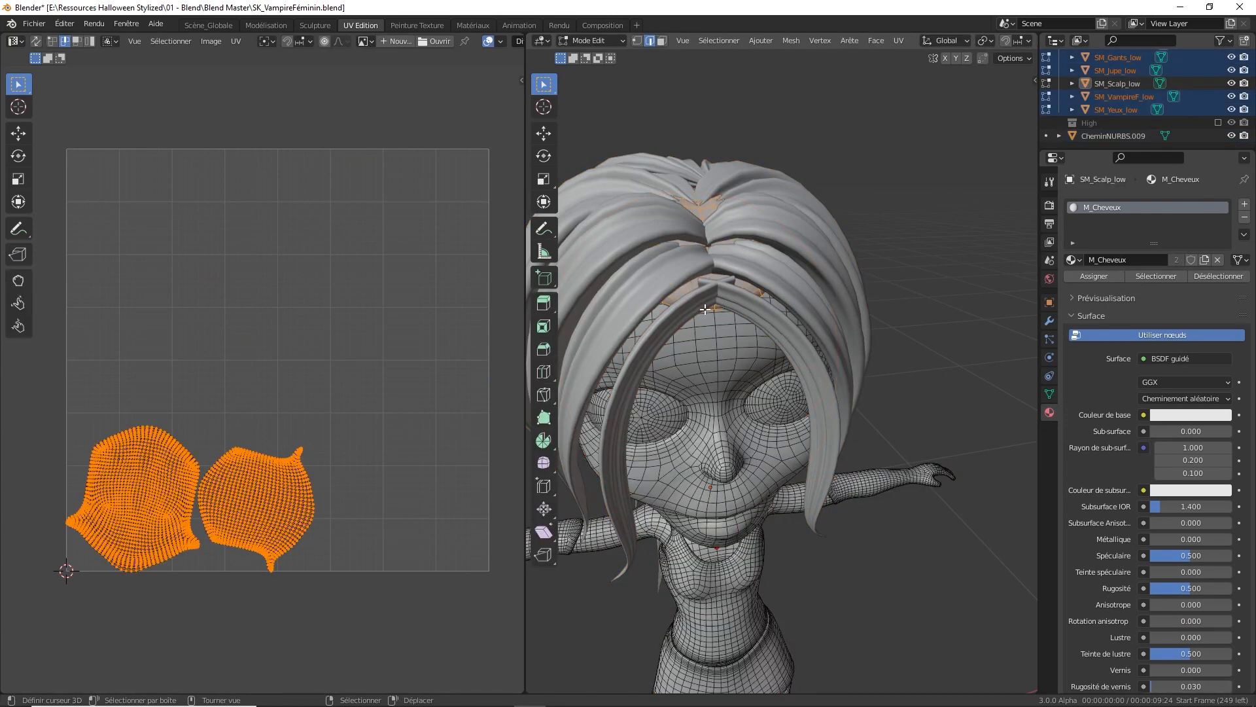
key("Tab")
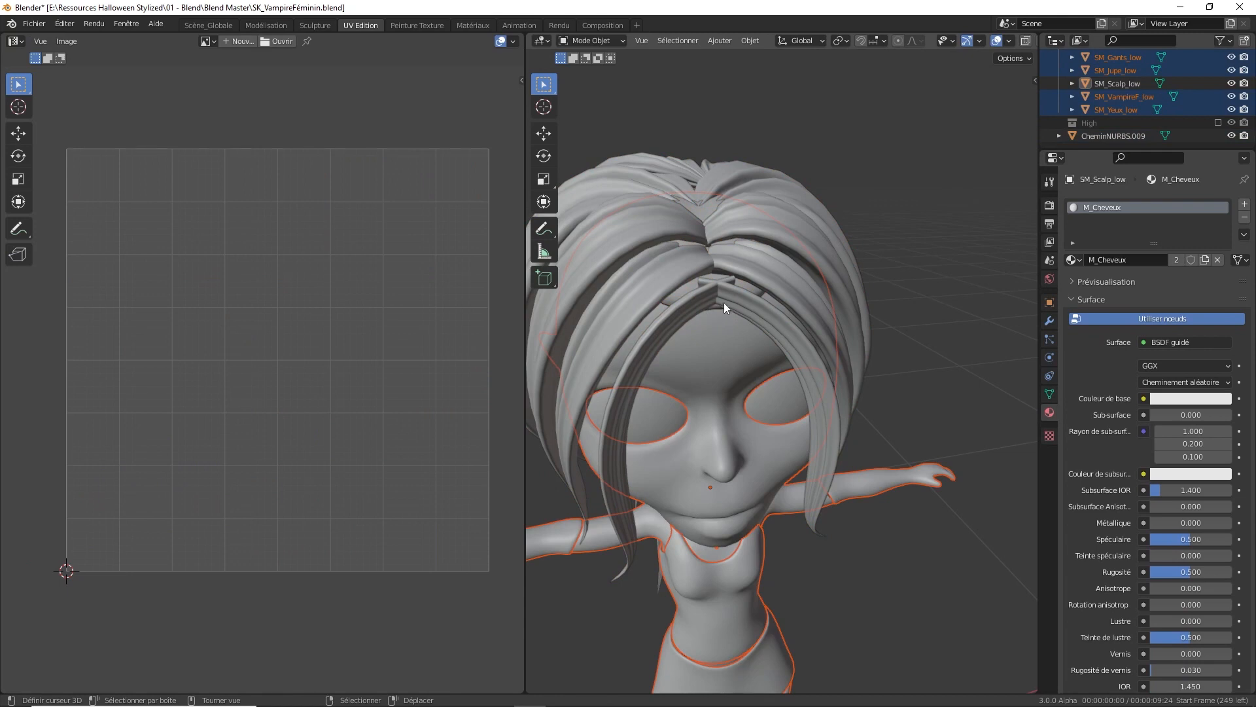
With SM_VampireF_low active, edit all the objects together, select the geometry using M_VampireF and pack its UV islands
left_click(747, 290)
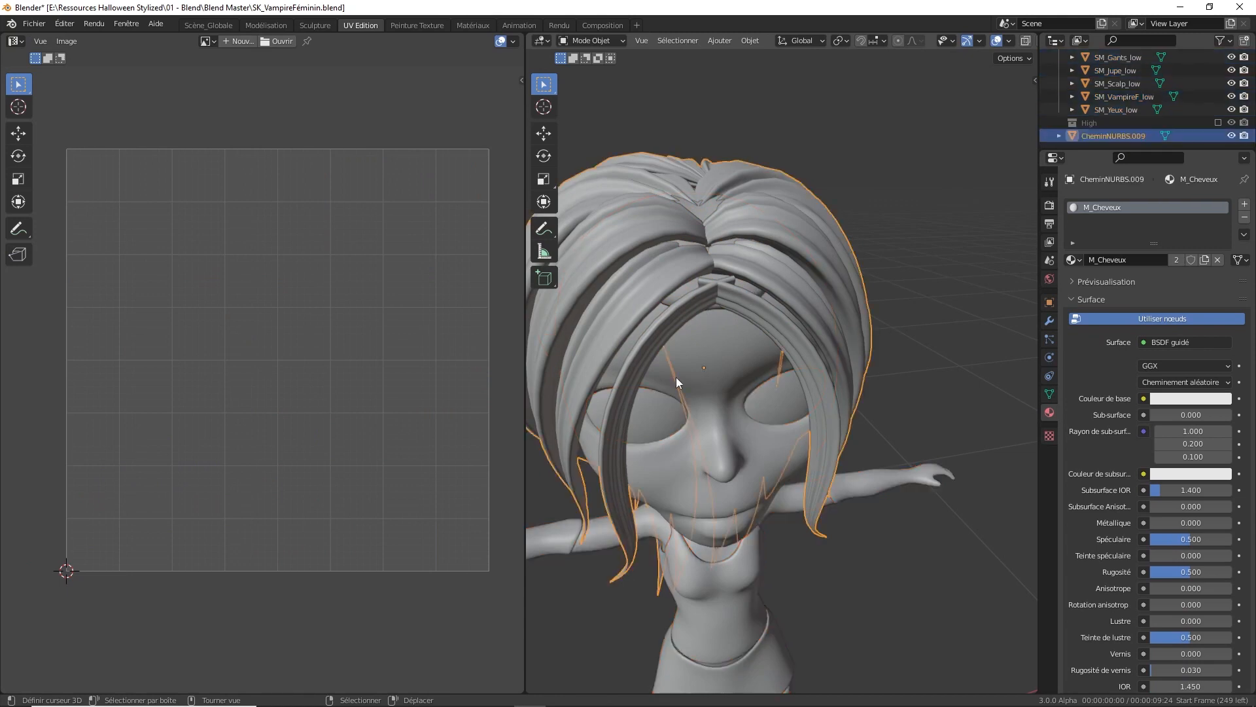
right_click(733, 336)
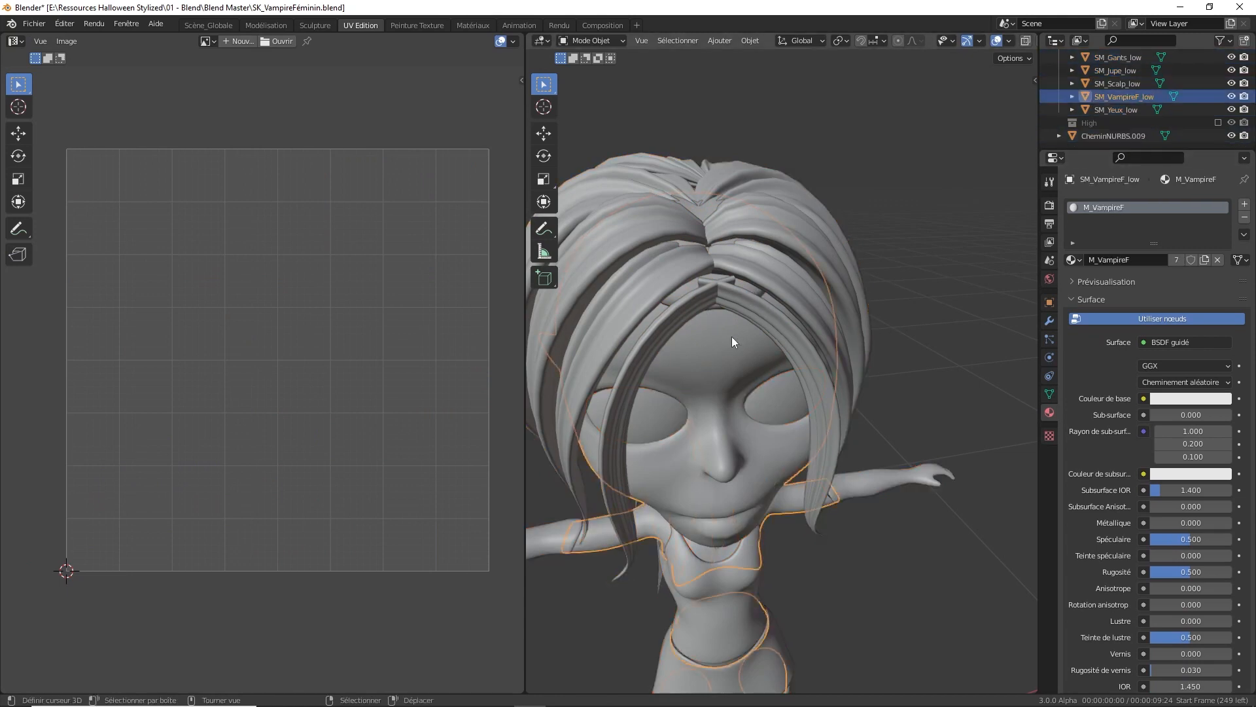
right_click(732, 337)
right_click(725, 388)
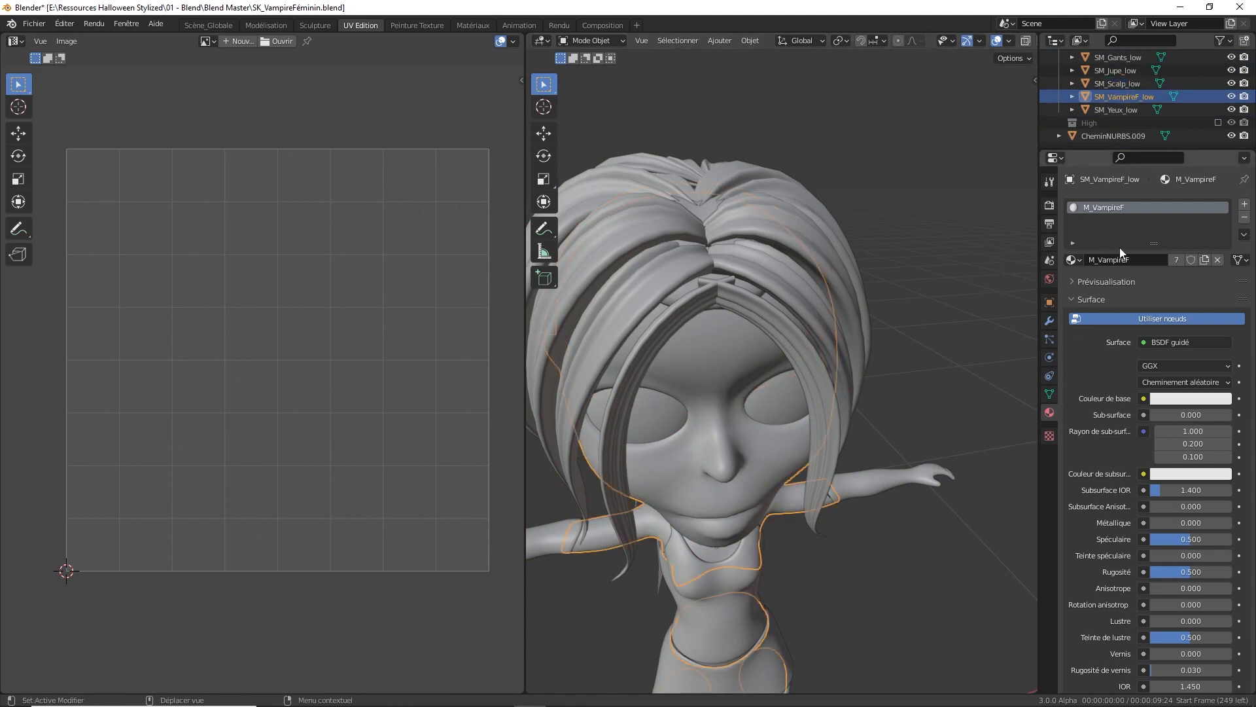
key("a")
left_click(742, 292)
key("a")
left_click(744, 238)
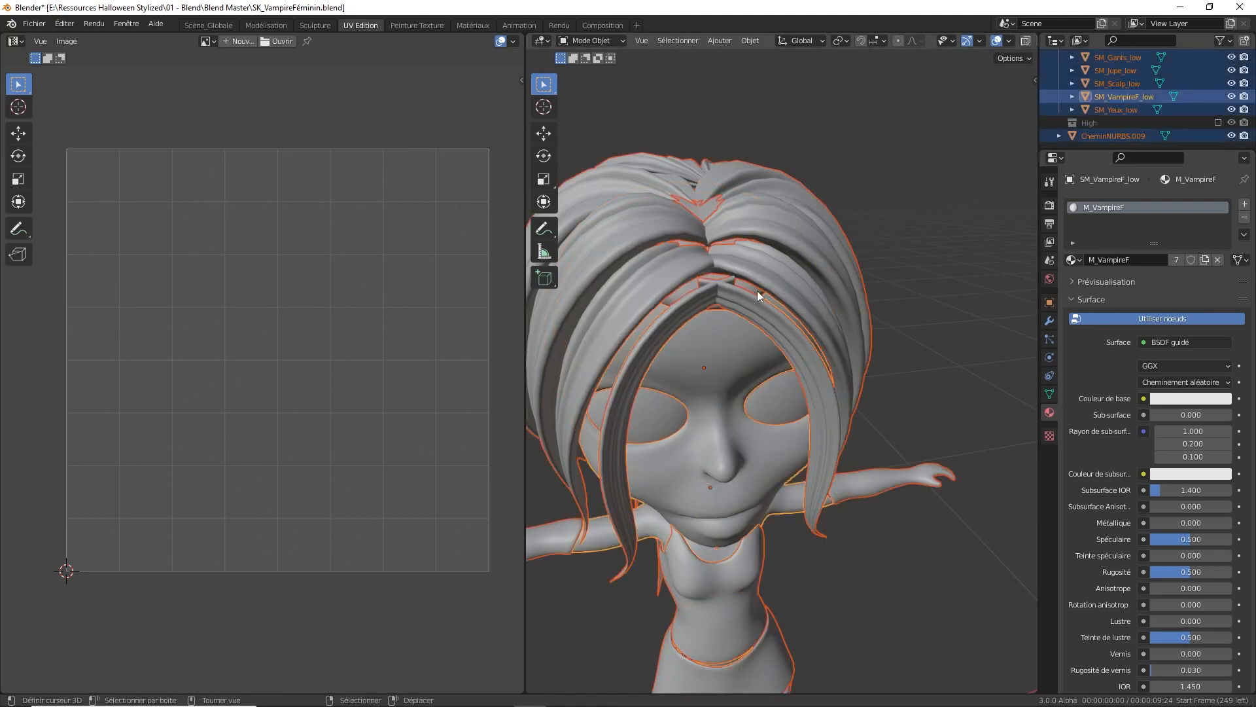
key("Tab")
key("a")
left_click(743, 235)
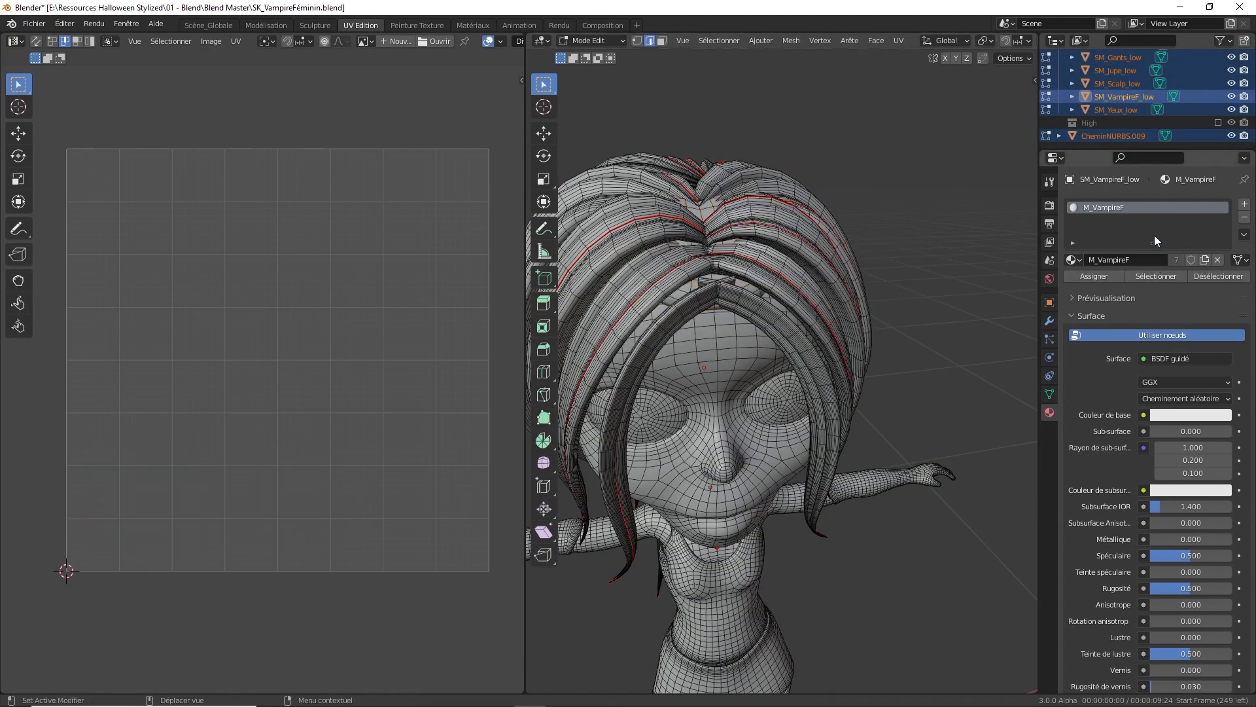
left_click(1168, 277)
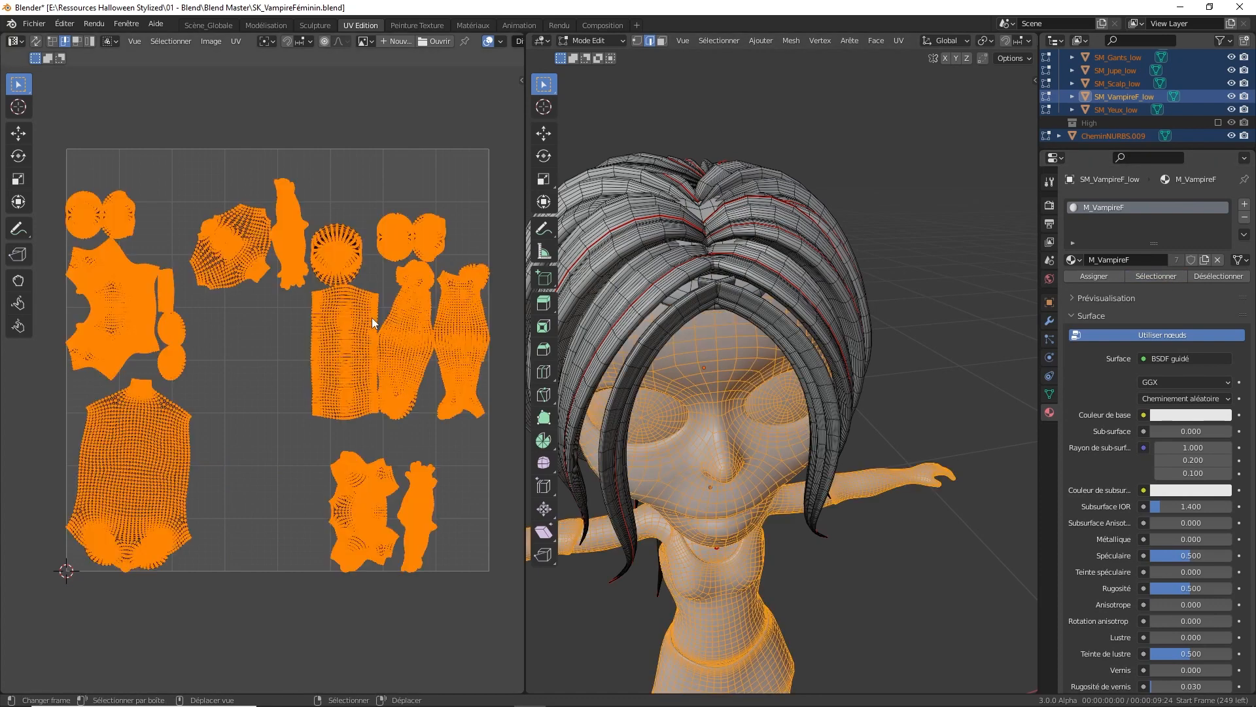
key("ctrl+p")
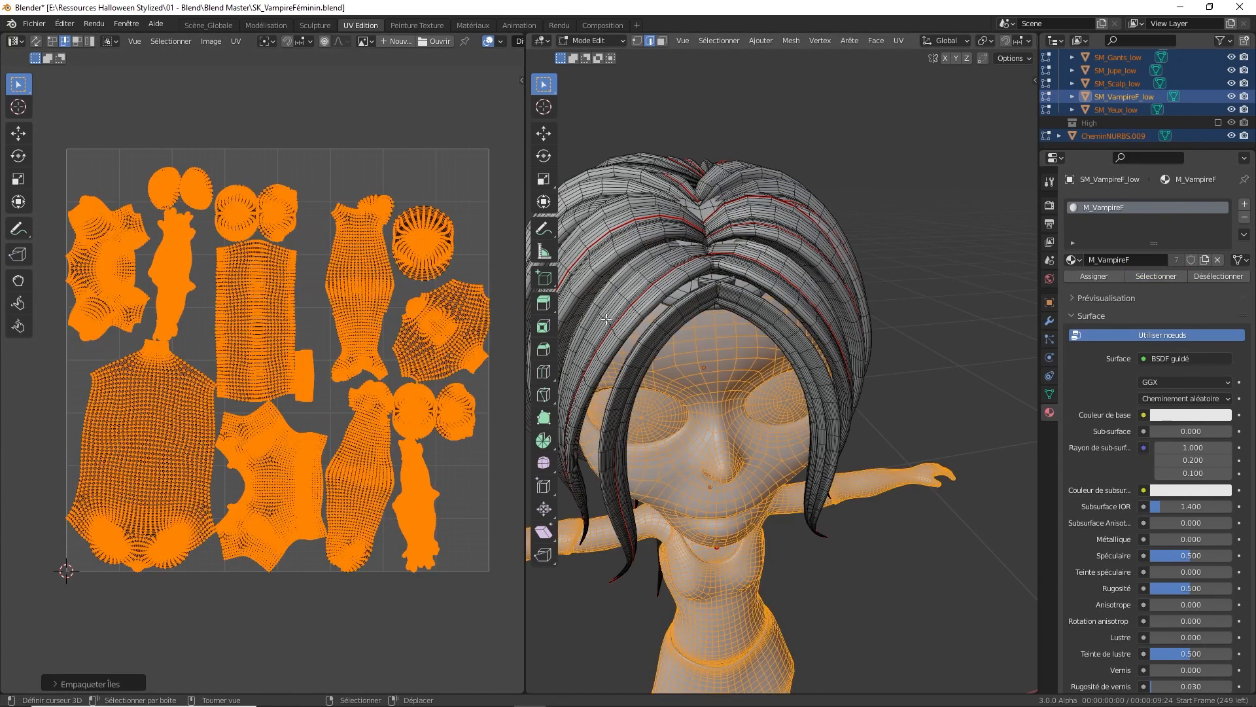
key("Tab")
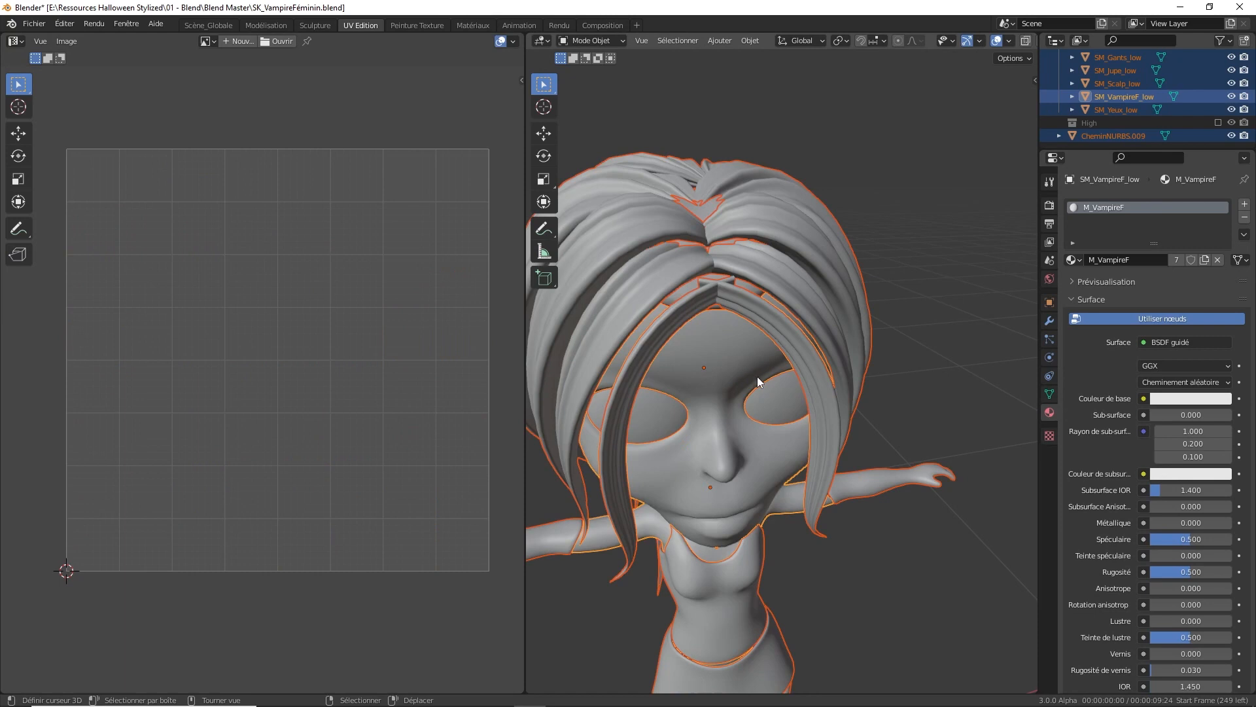
Check the materials assigned to the scalp and the body, and deselect everything
middle_click_drag(790, 372, 828, 344)
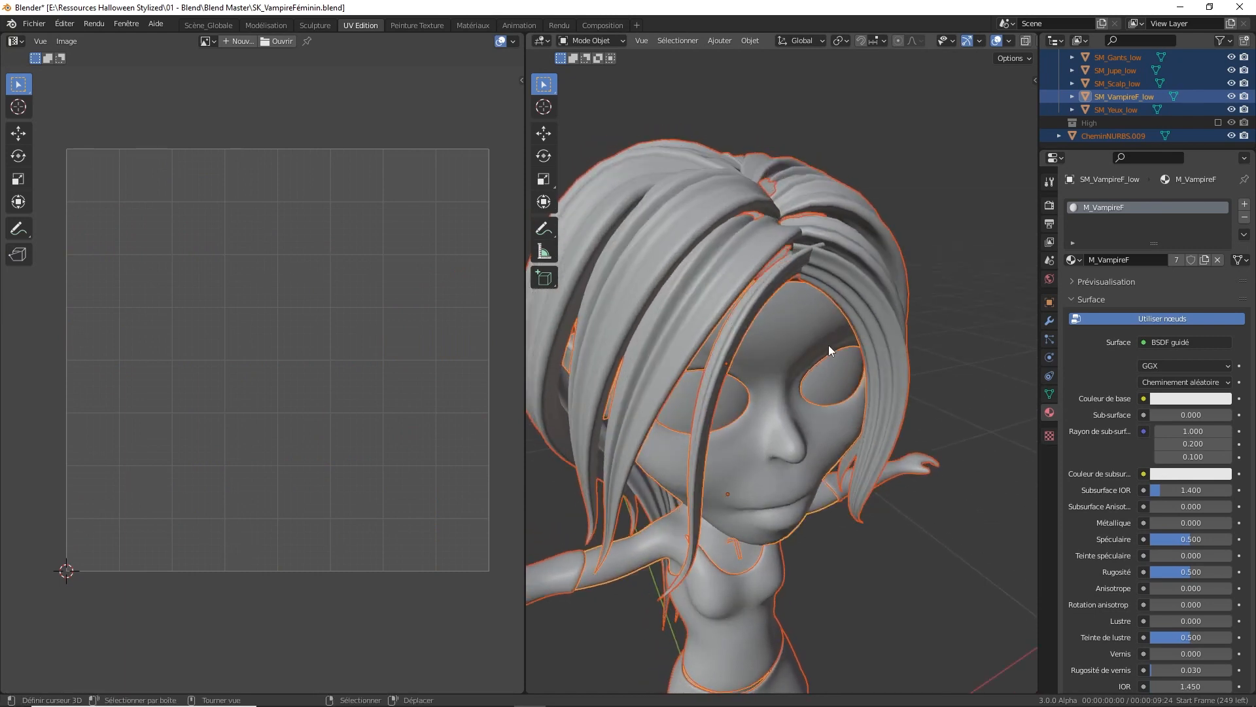
left_click(875, 247)
left_click(777, 261)
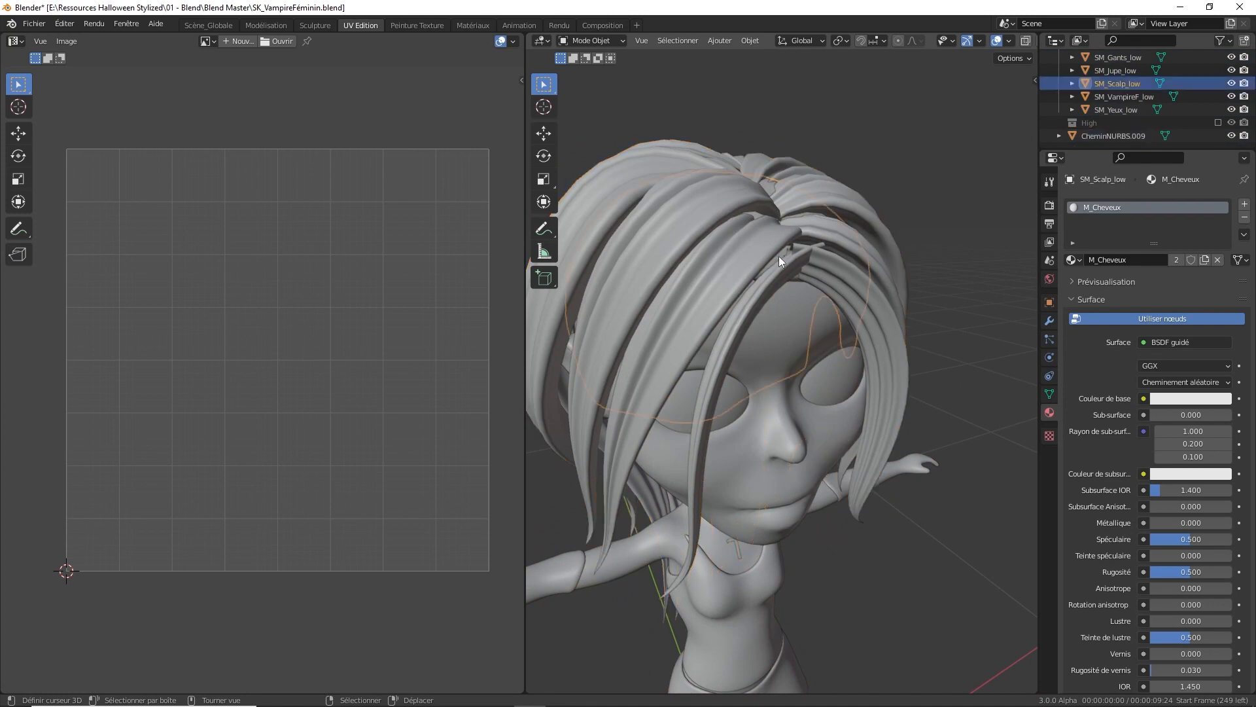
right_click(795, 347)
middle_click_drag(795, 347, 771, 381)
key("a")
left_click(773, 305)
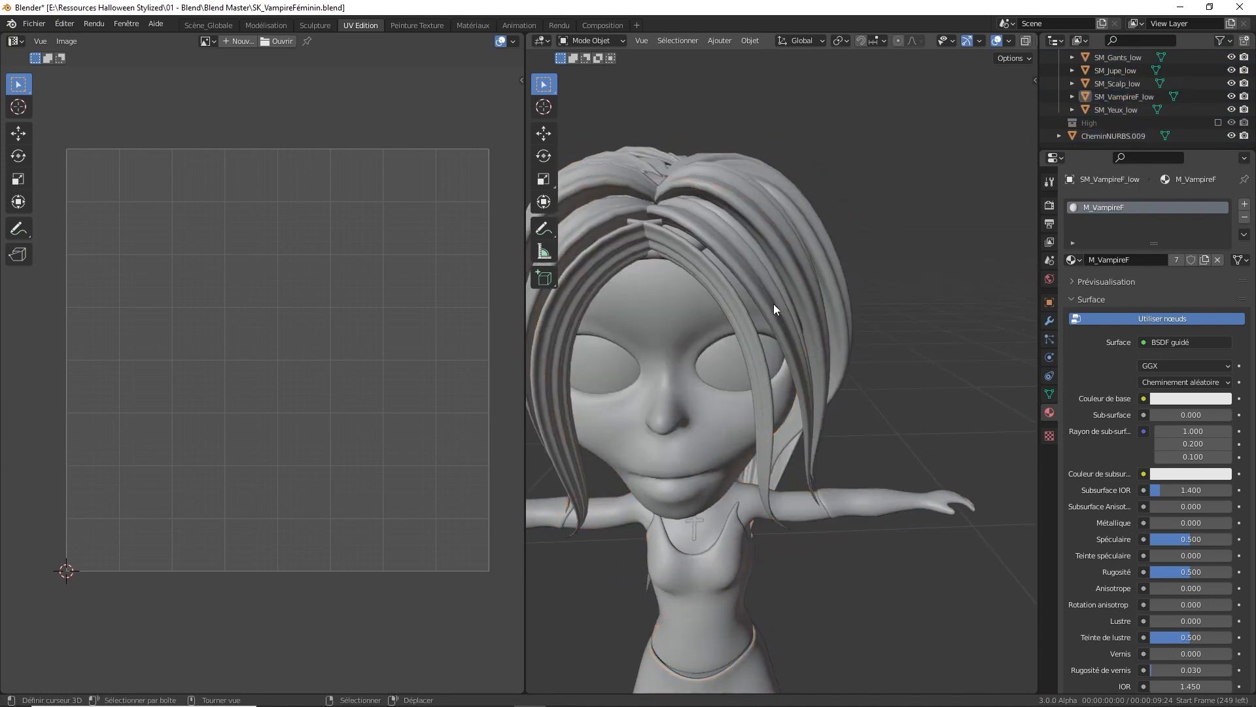
Switch to the Scène_Globale workspace and show the whole character from the front
left_click(207, 26)
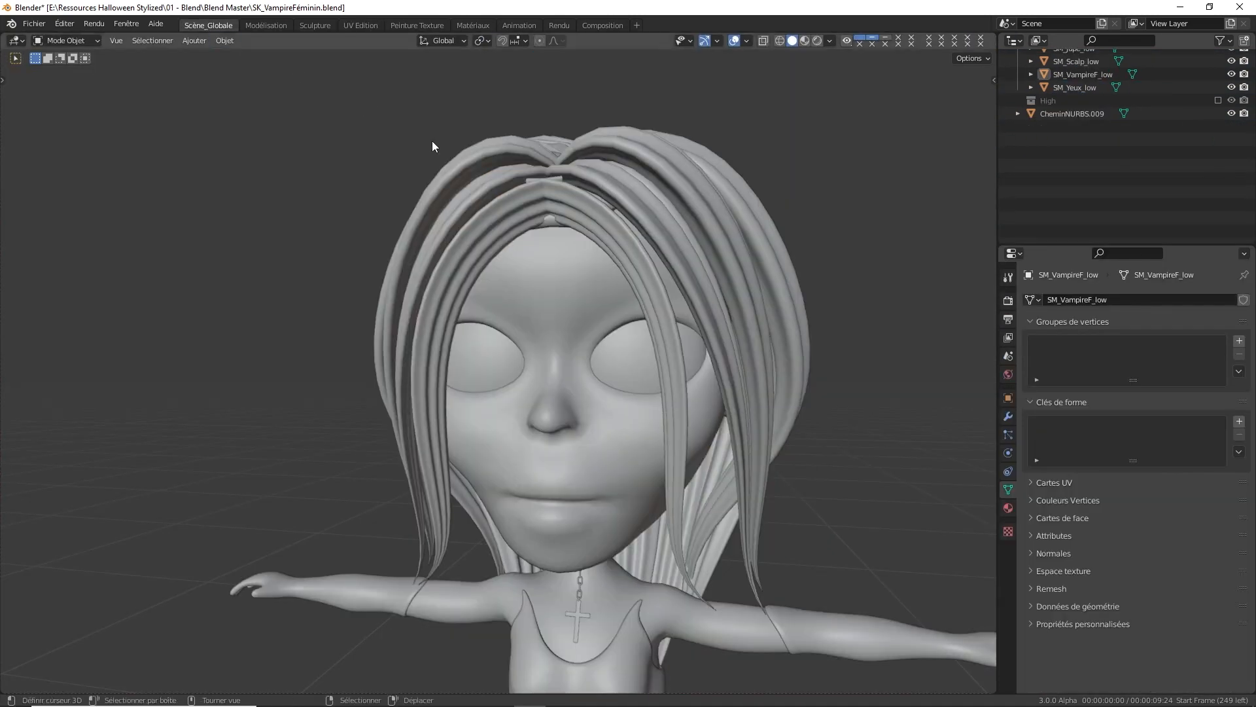
right_click(693, 232)
scroll(732, 257, "down", 3)
middle_click_drag(720, 284, 752, 282)
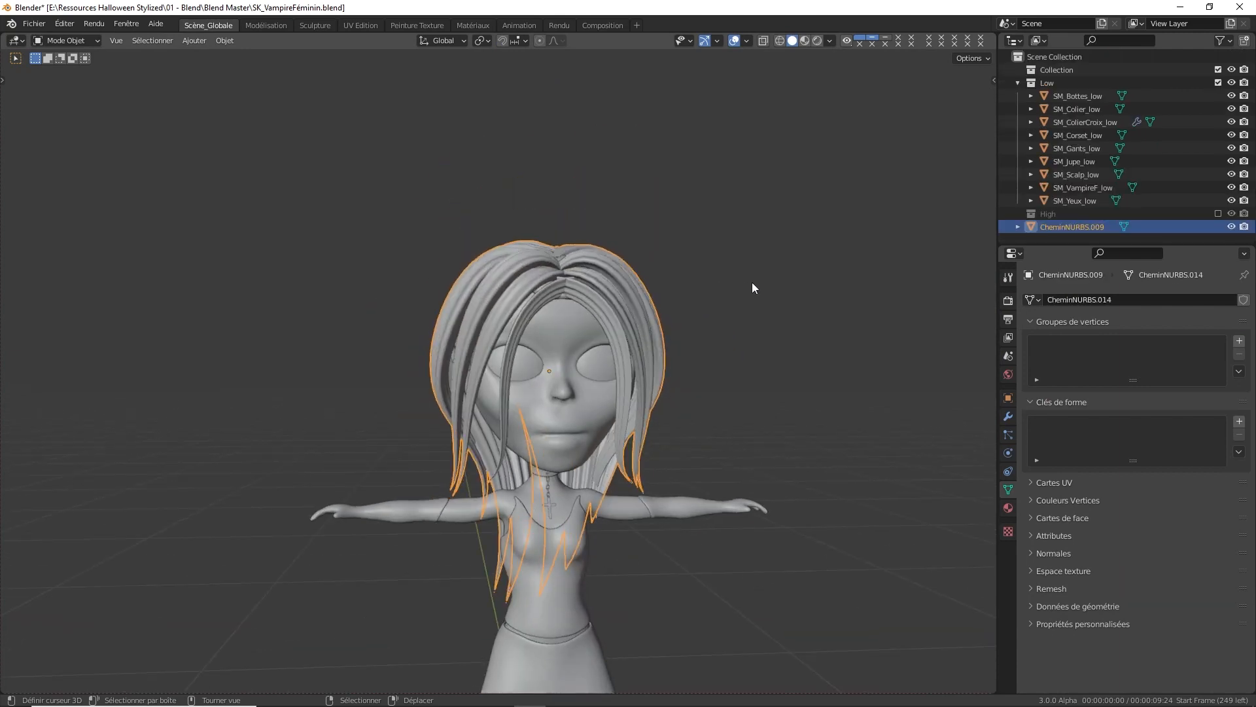
key("KP_1")
middle_click_drag(689, 307, 676, 235, "shift")
key("a")
left_click(686, 197)
key("a")
left_click(685, 148)
scroll(667, 273, "down", 1)
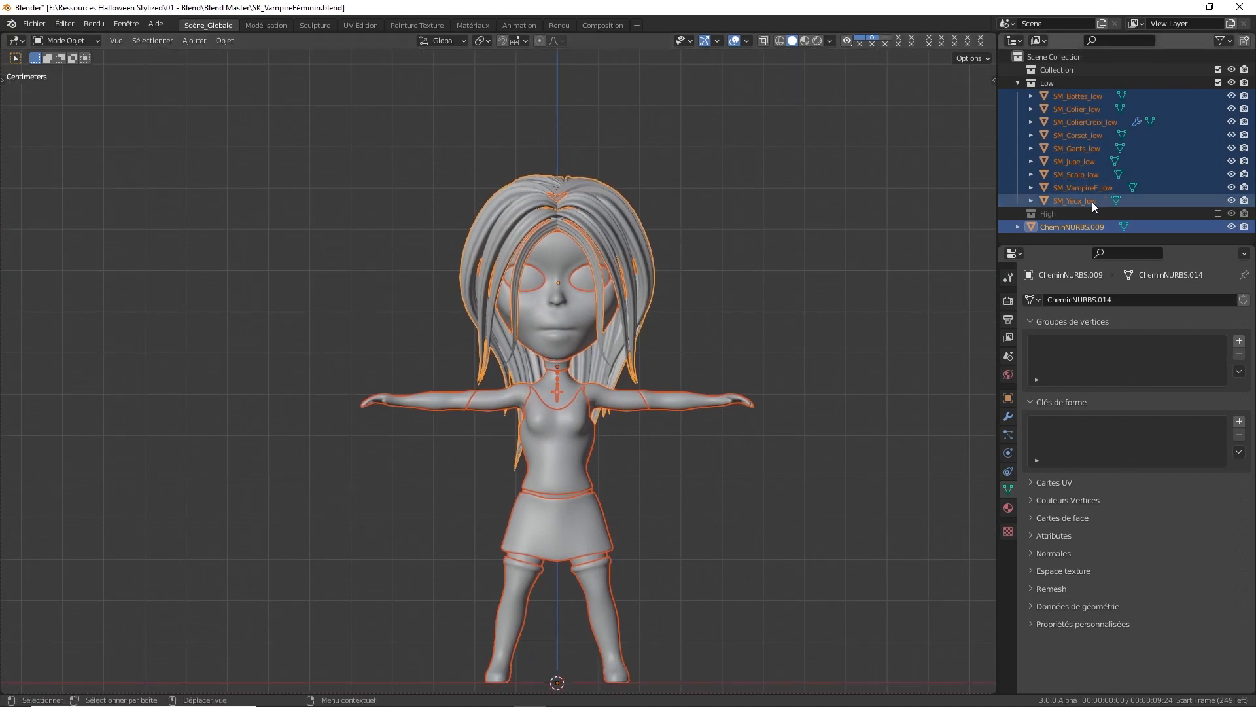
Rename the hair mesh SM_Cheveux_low and place it in the Low collection
left_click(1077, 226)
double_click(1083, 227)
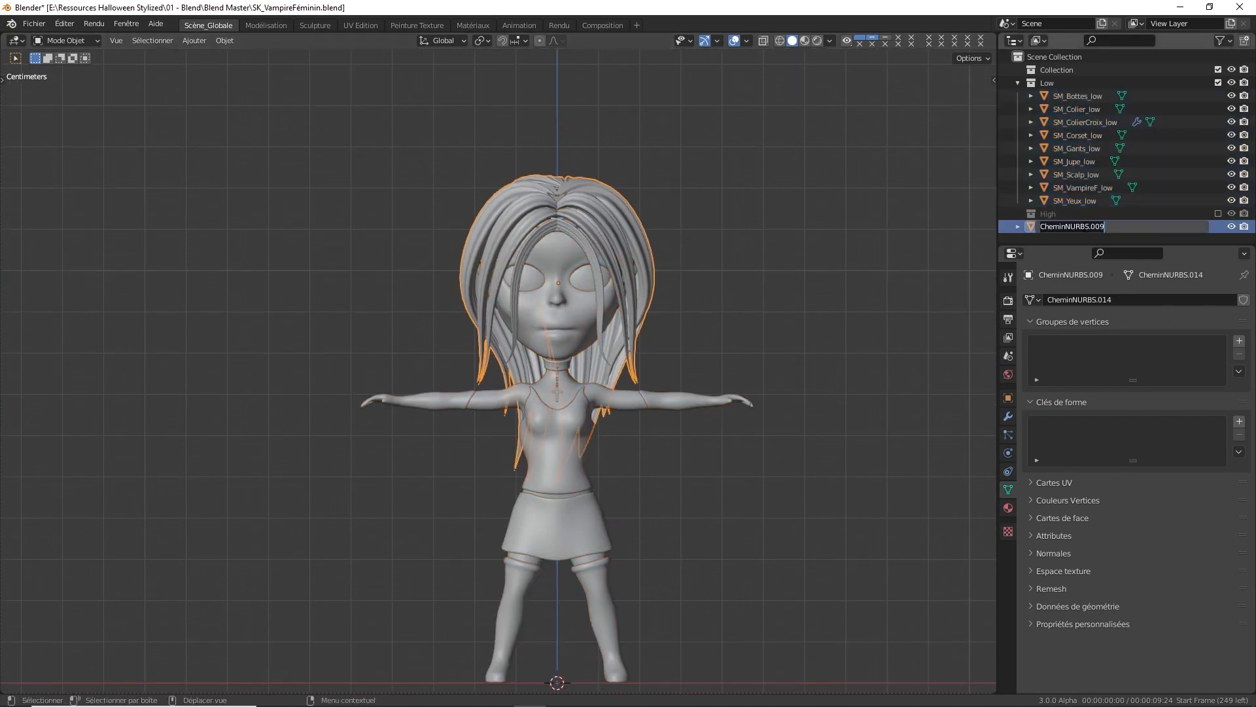
type("SM_Cheveux_low")
key("Return")
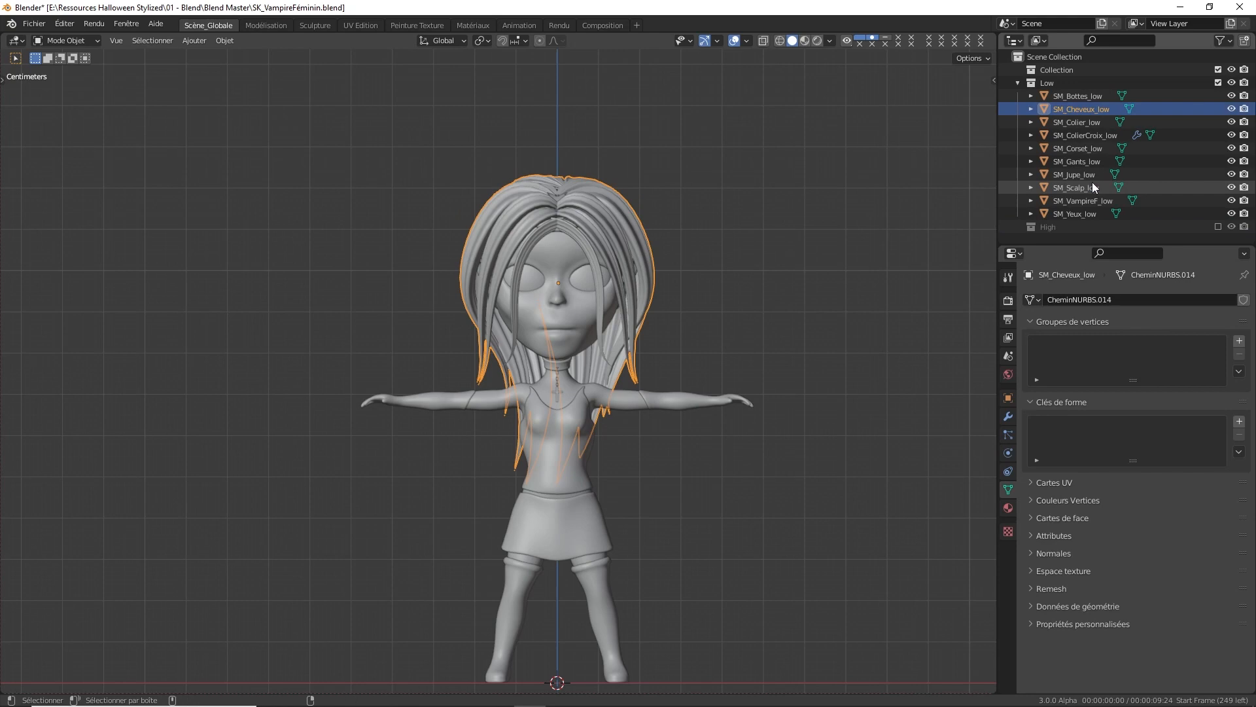
Paste a copy of the hair mesh into the High collection under the name SM_Cheveux_high
key("ctrl+v")
double_click(1096, 239)
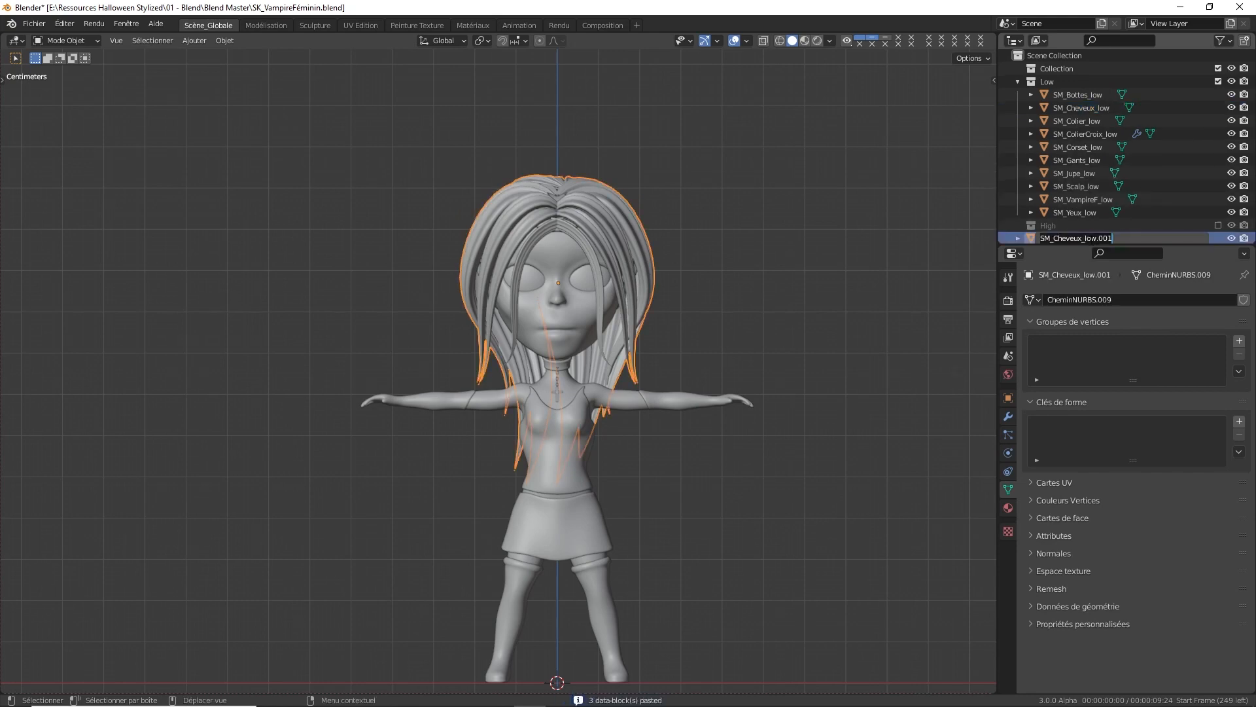
left_click_drag(1086, 237, 1141, 238)
key("BackSpace")
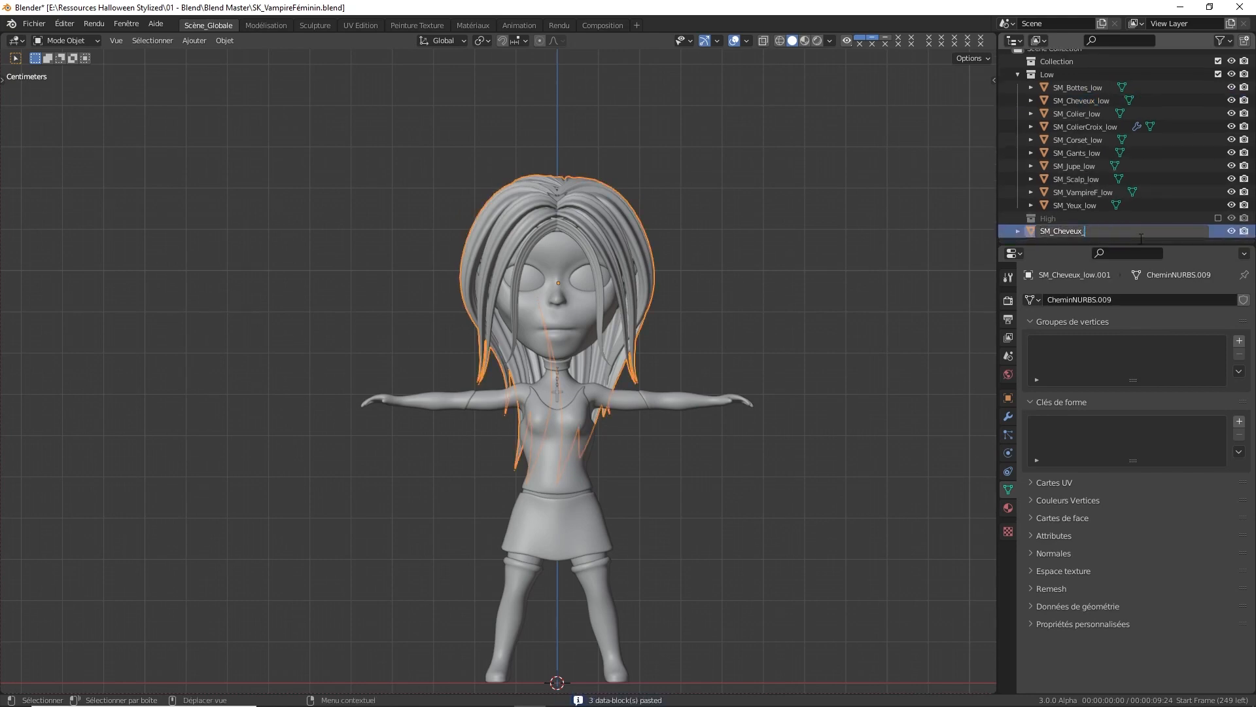
type("high")
key("Return")
left_click_drag(1140, 238, 1077, 216)
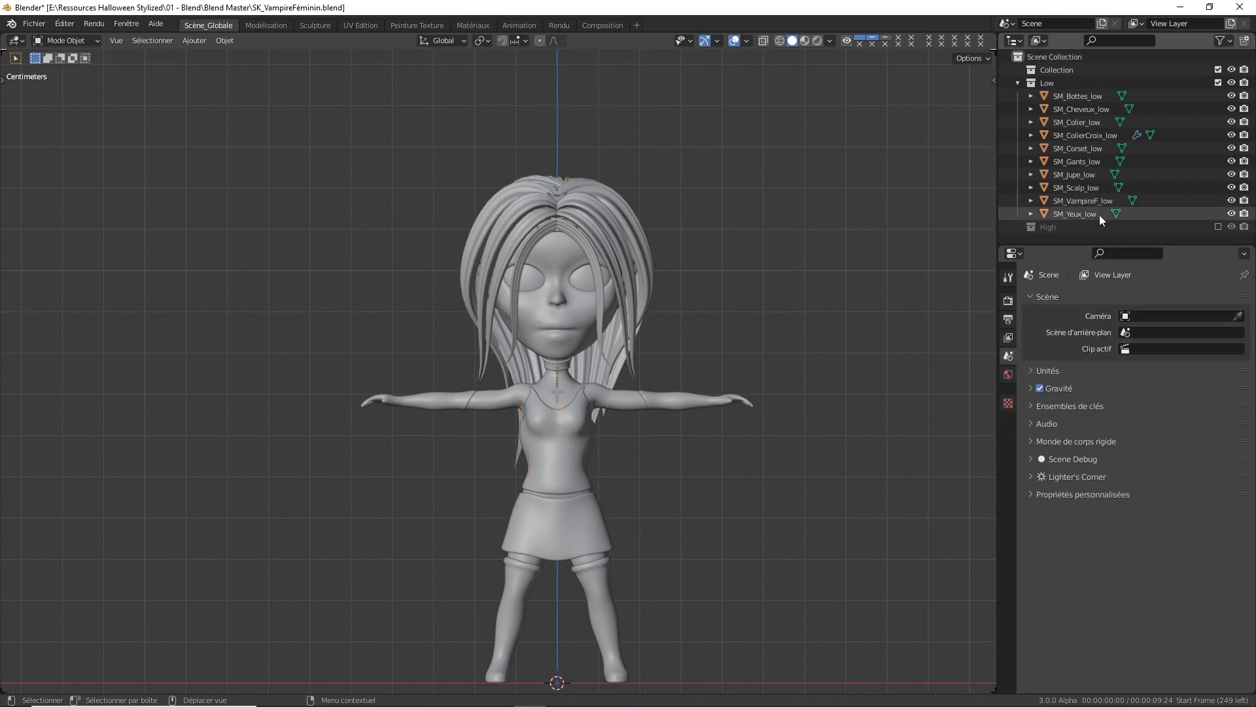
Select all the objects in the Low collection and start an FBX export into the Export\Personnages\Substance folder
left_click(1099, 215)
left_click(1074, 99, "shift")
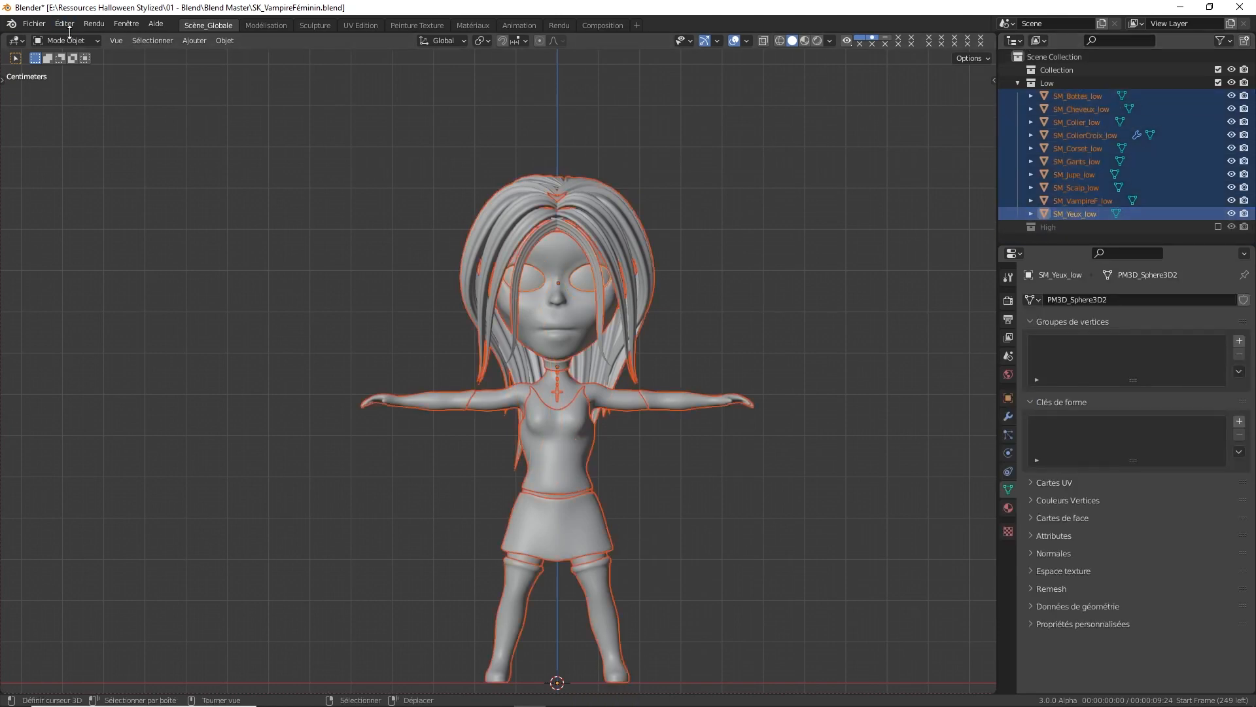
left_click(34, 24)
mouse_move(89, 219)
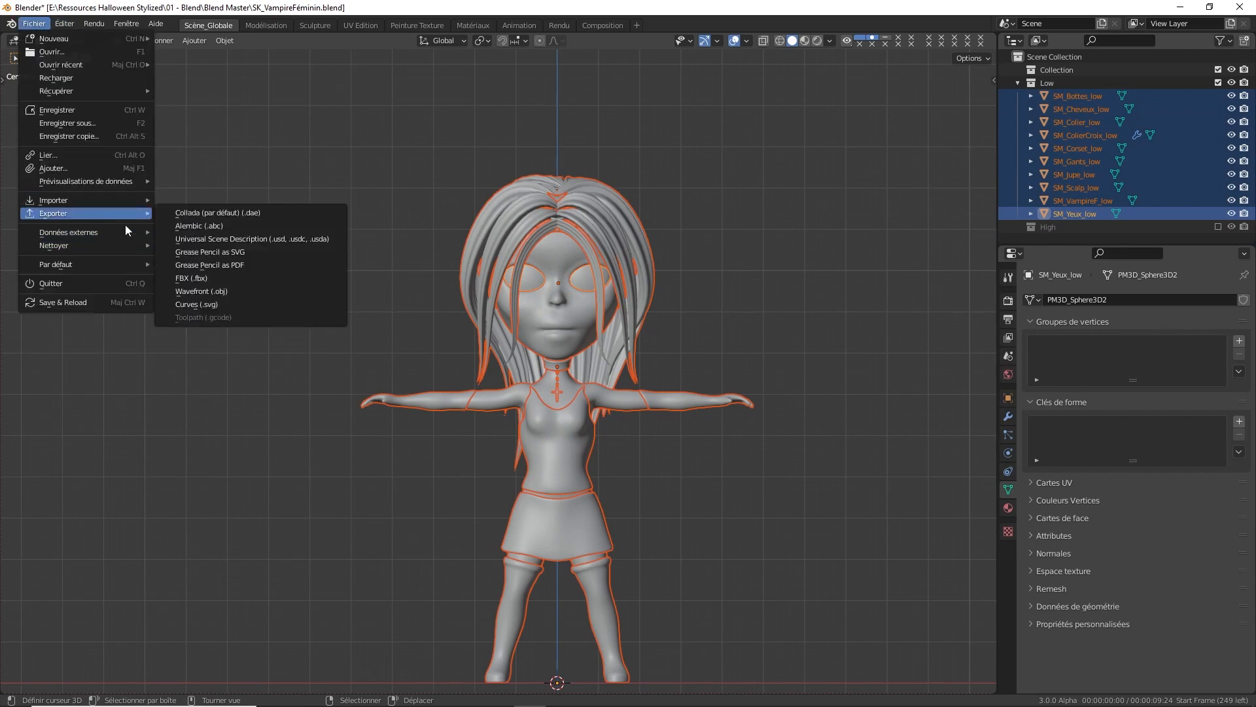
left_click(250, 273)
left_click(483, 181)
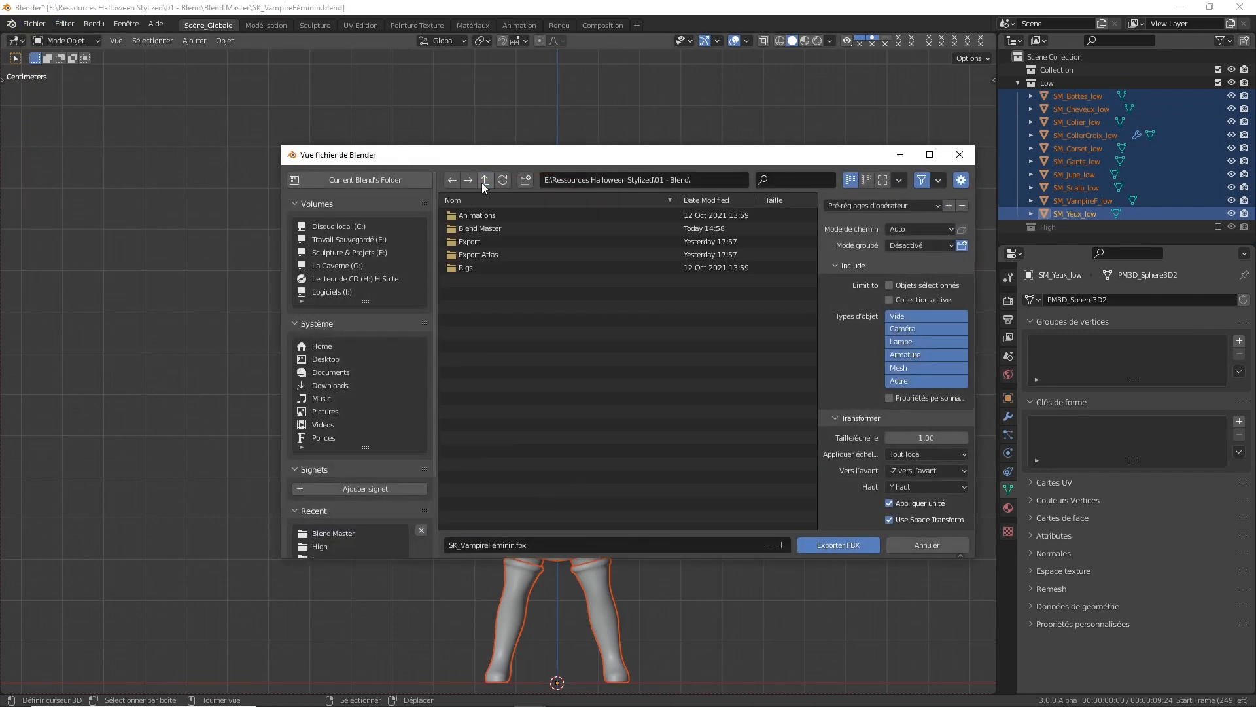
left_click(483, 181)
double_click(486, 217)
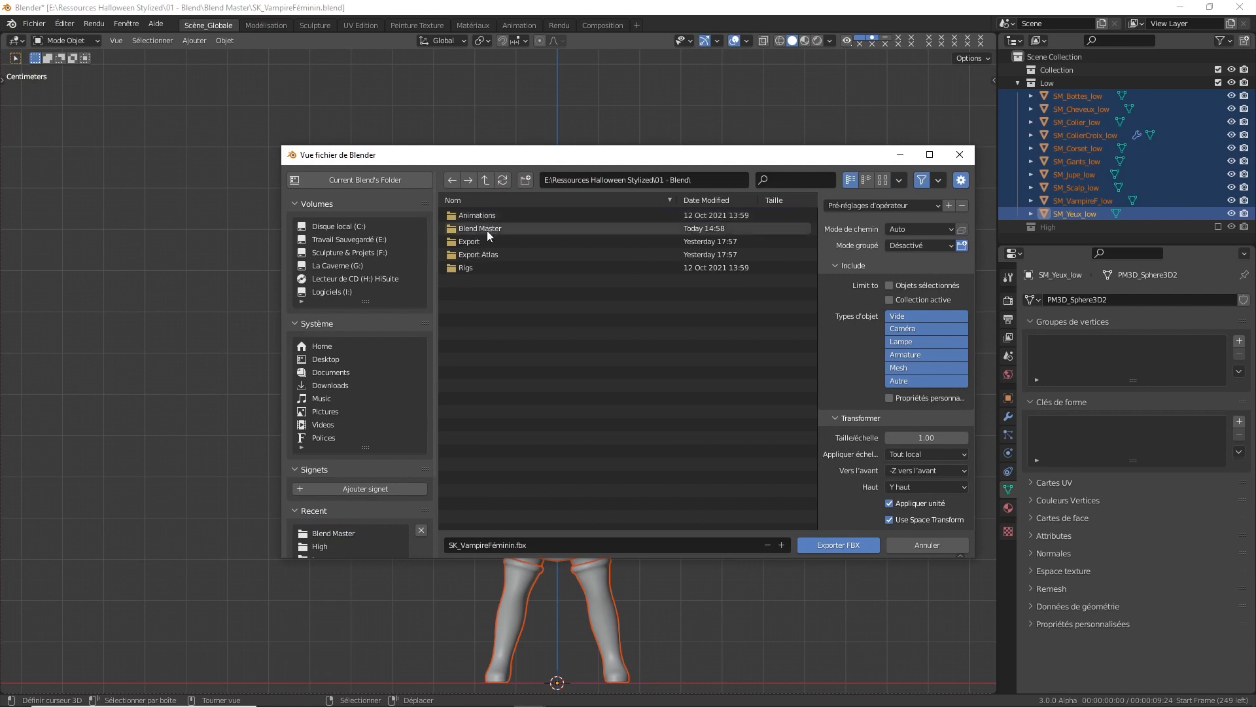
double_click(487, 229)
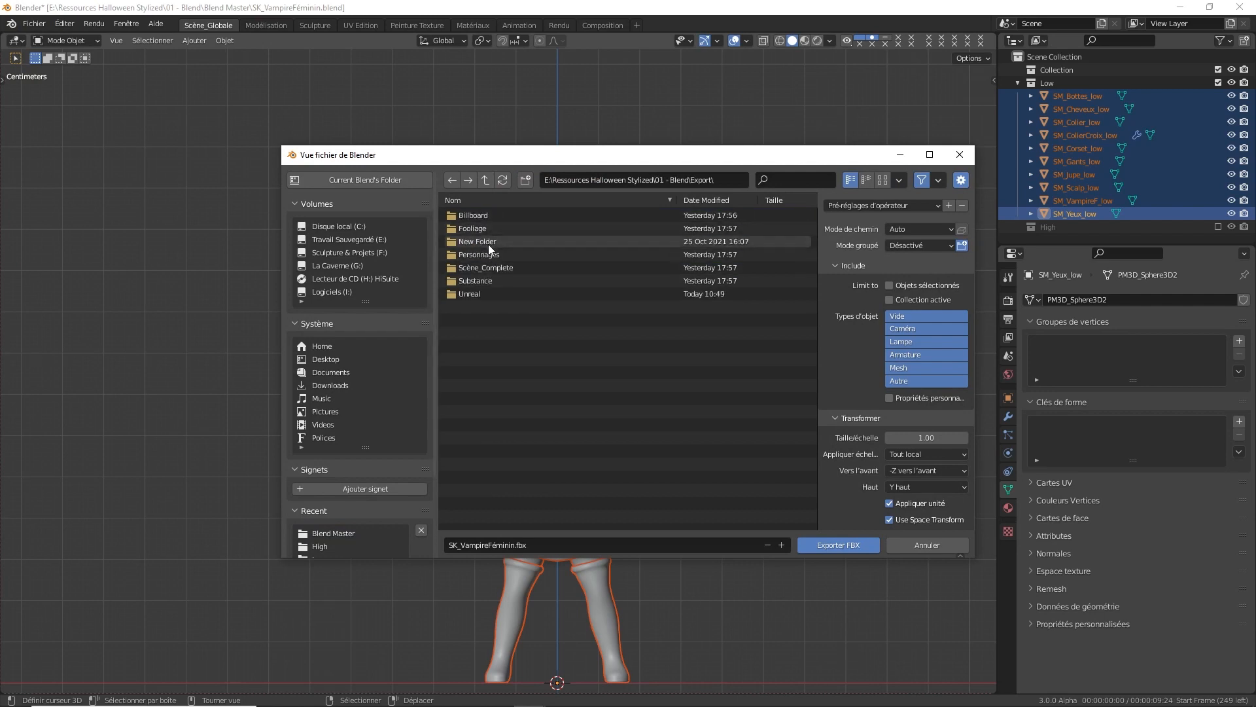
double_click(490, 254)
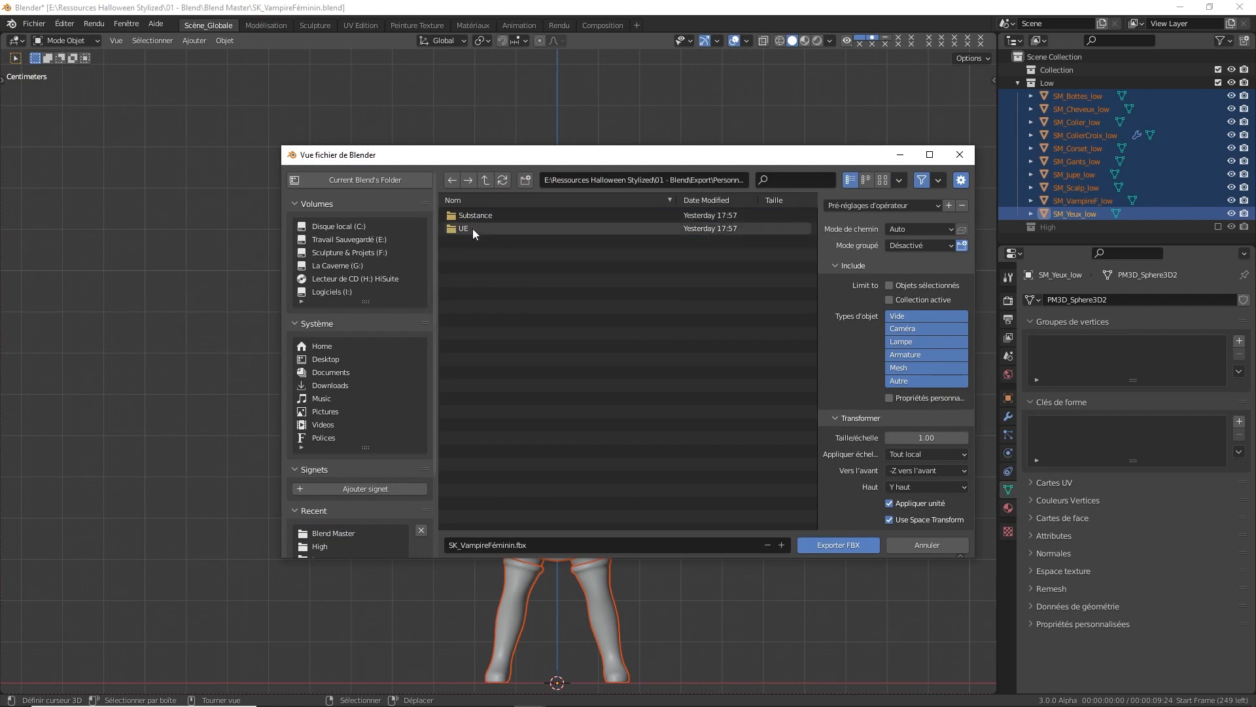
double_click(486, 218)
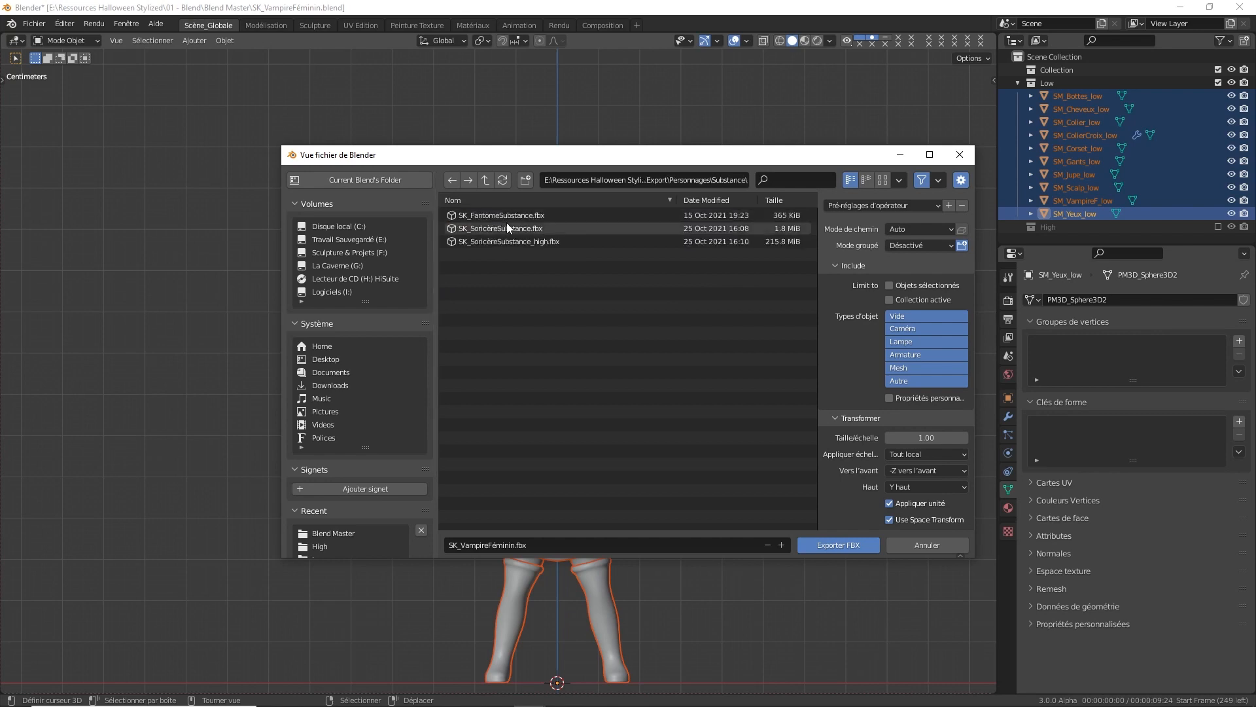
Export the selected low-poly objects as SK_VampireFéminin_low.fbx using the Export Substance preset
left_click(516, 545)
type("_lo")
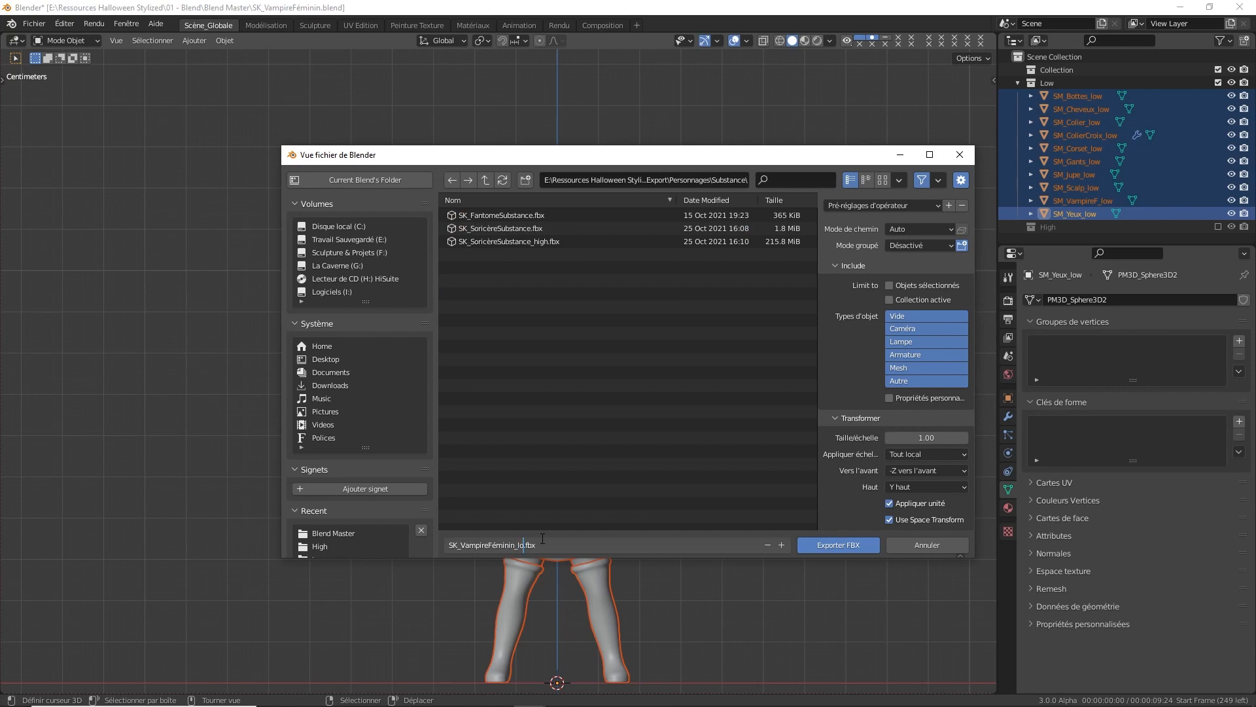
type("w")
key("Return")
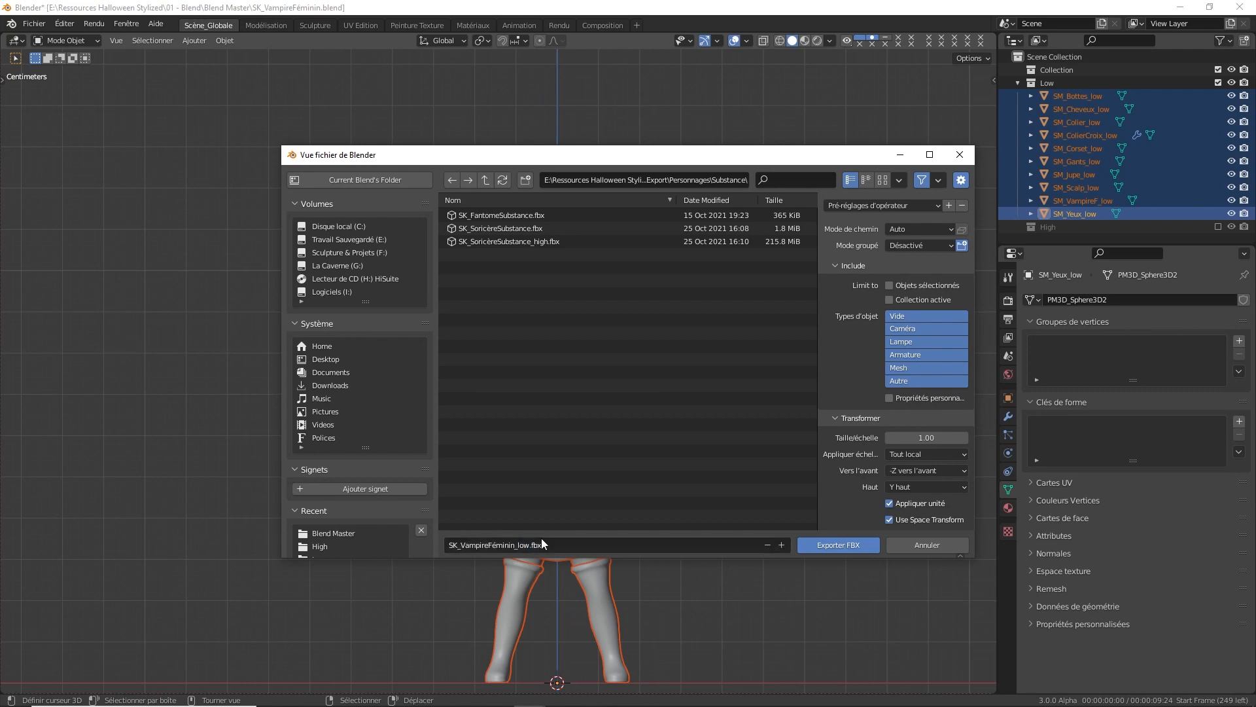
left_click(904, 206)
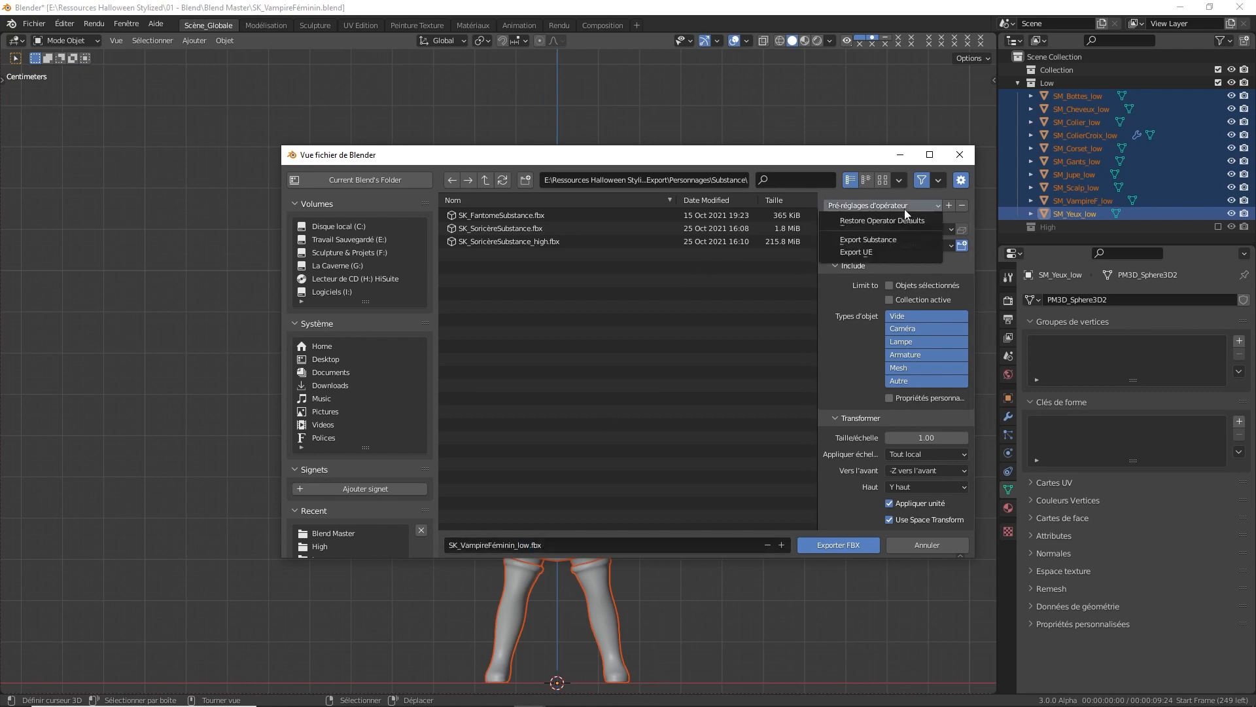
left_click(870, 239)
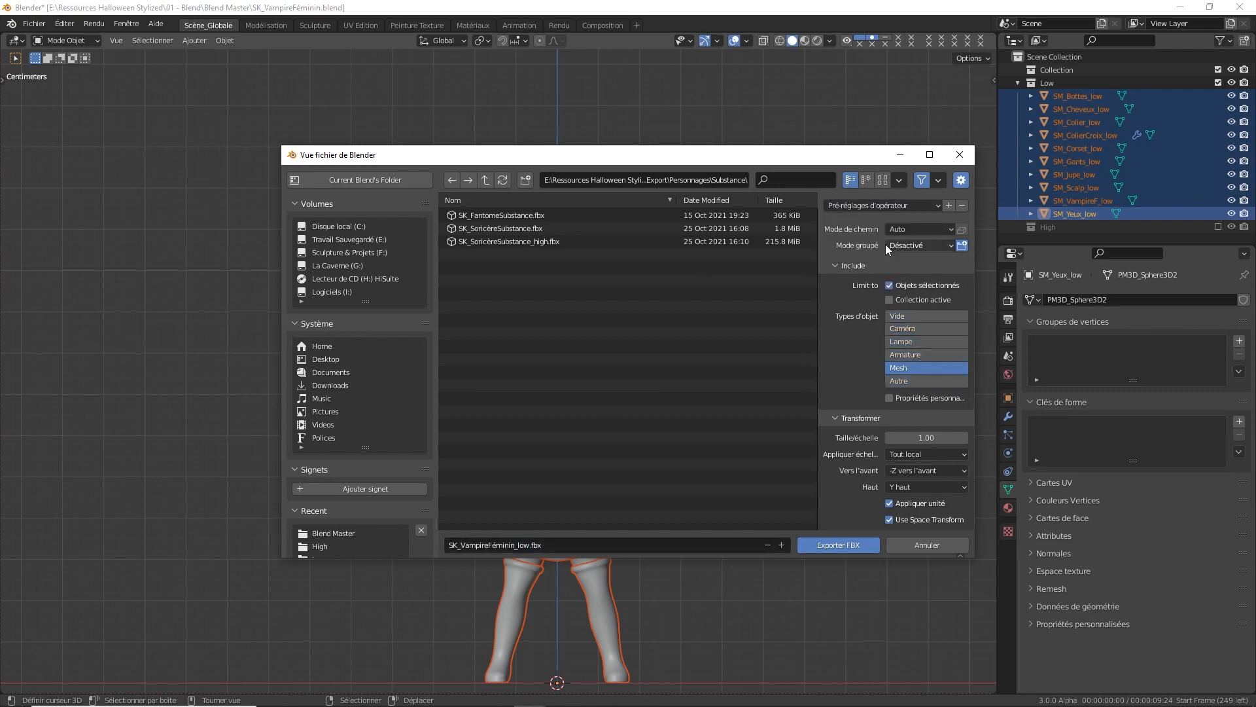
left_click(844, 545)
Start an FBX export of the selected low-poly objects with the Export UE preset, targeting the UE folder beside Substance
left_click(34, 23)
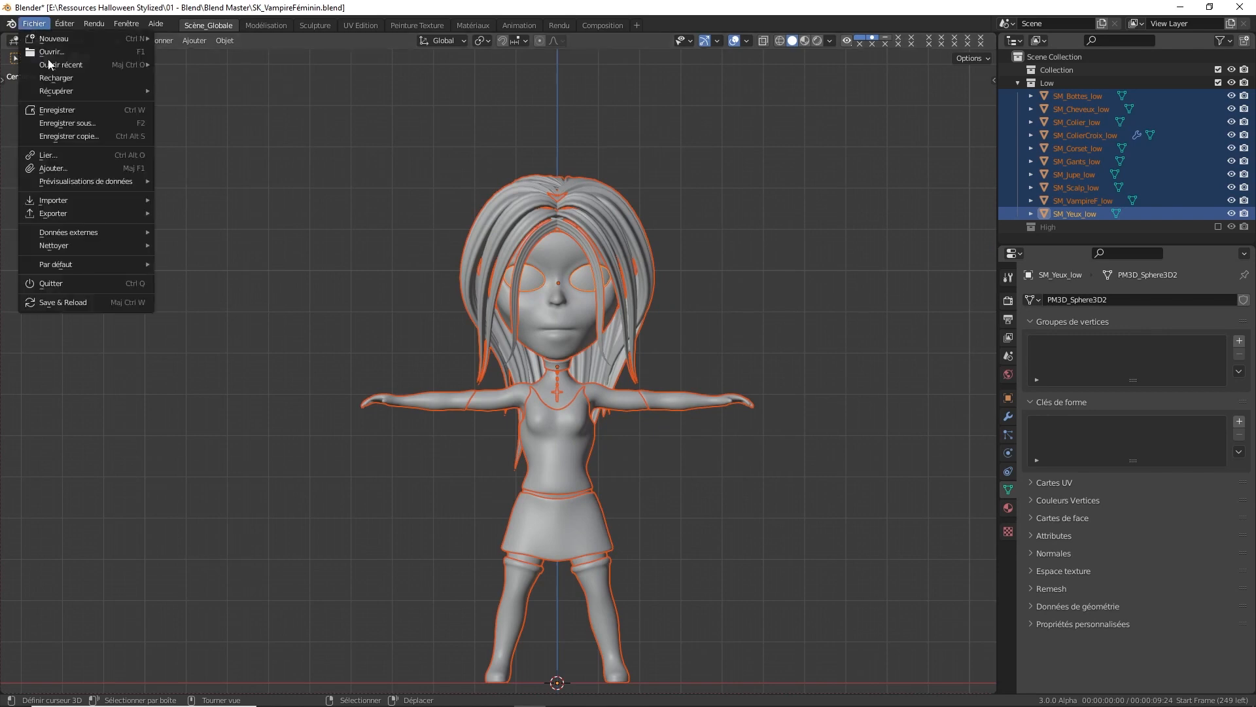
mouse_move(95, 214)
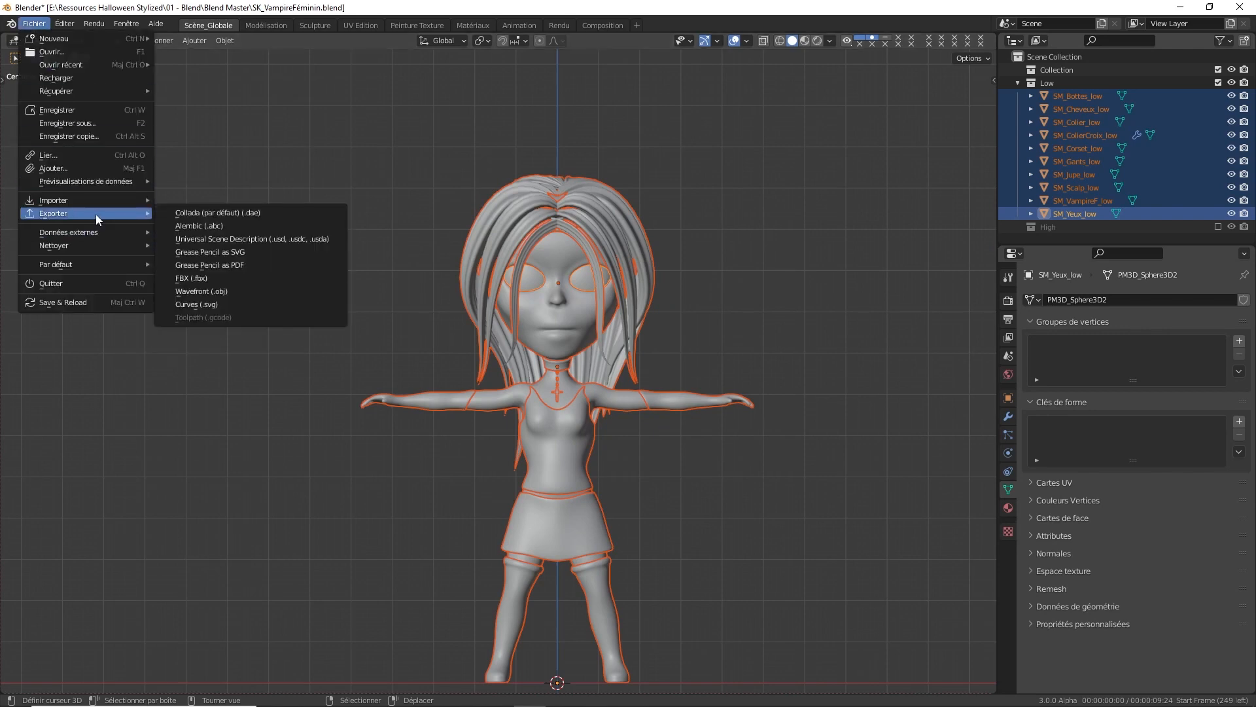
left_click(191, 278)
left_click(867, 203)
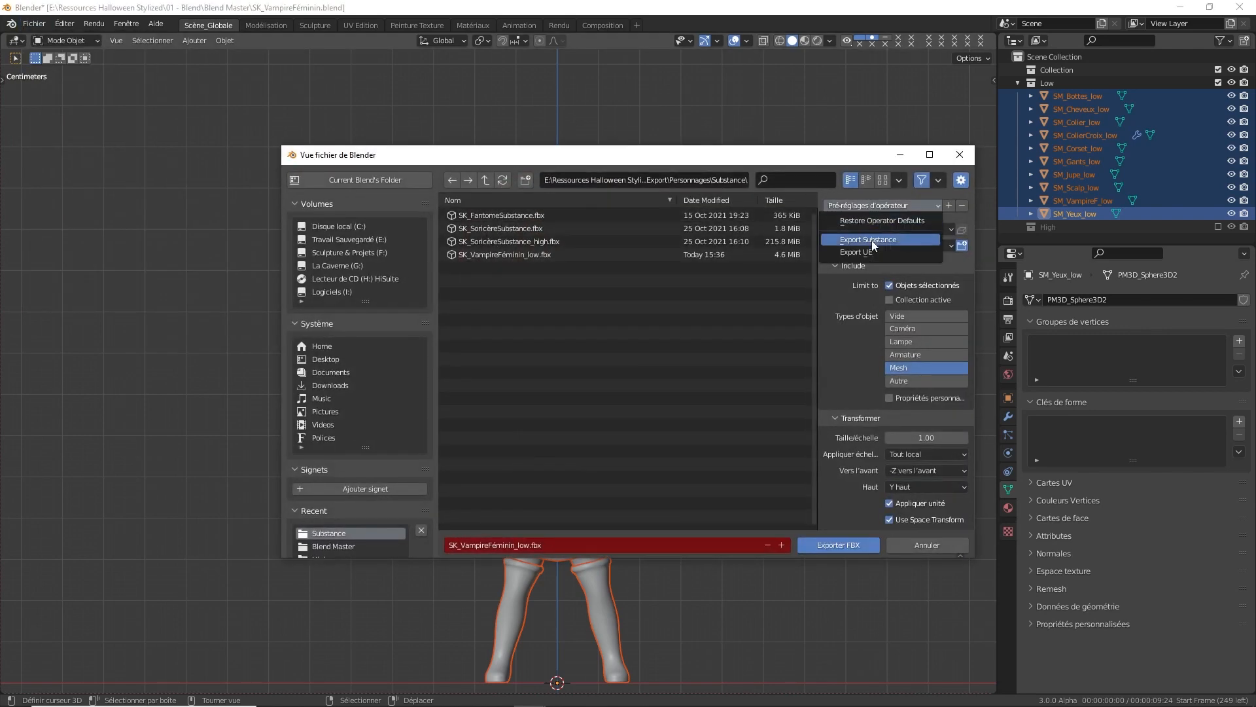
left_click(872, 248)
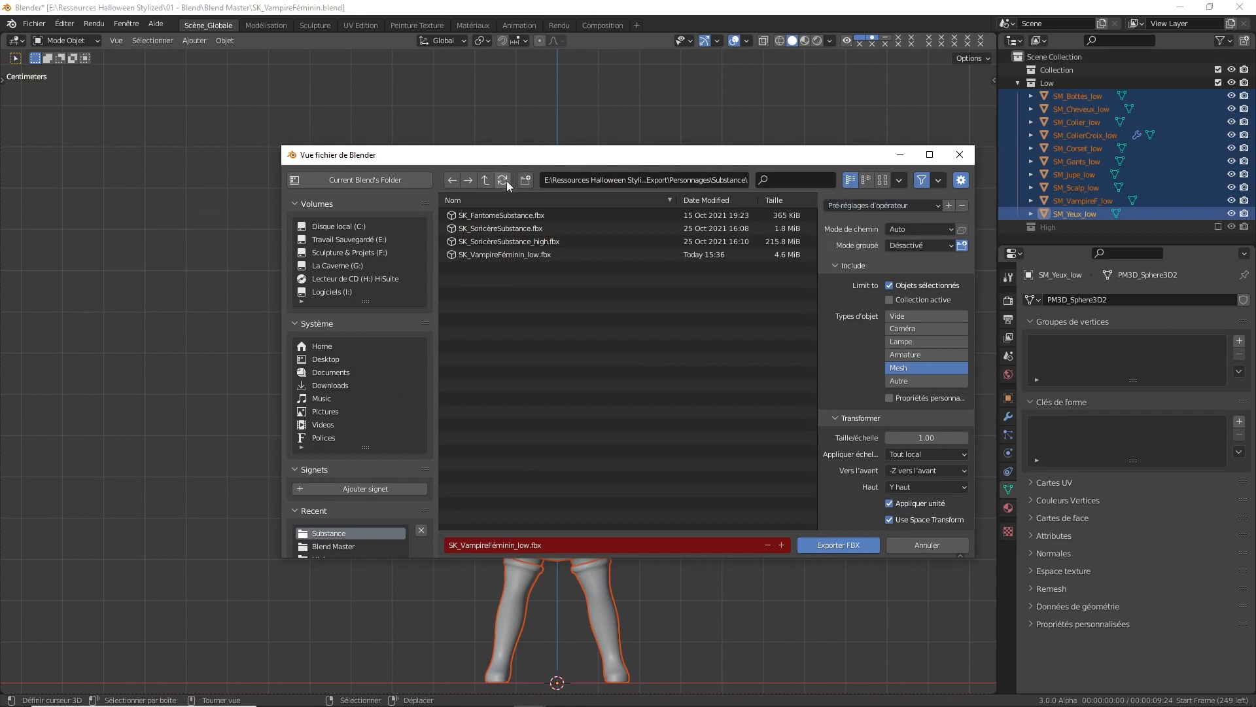
left_click(486, 180)
left_click(485, 229)
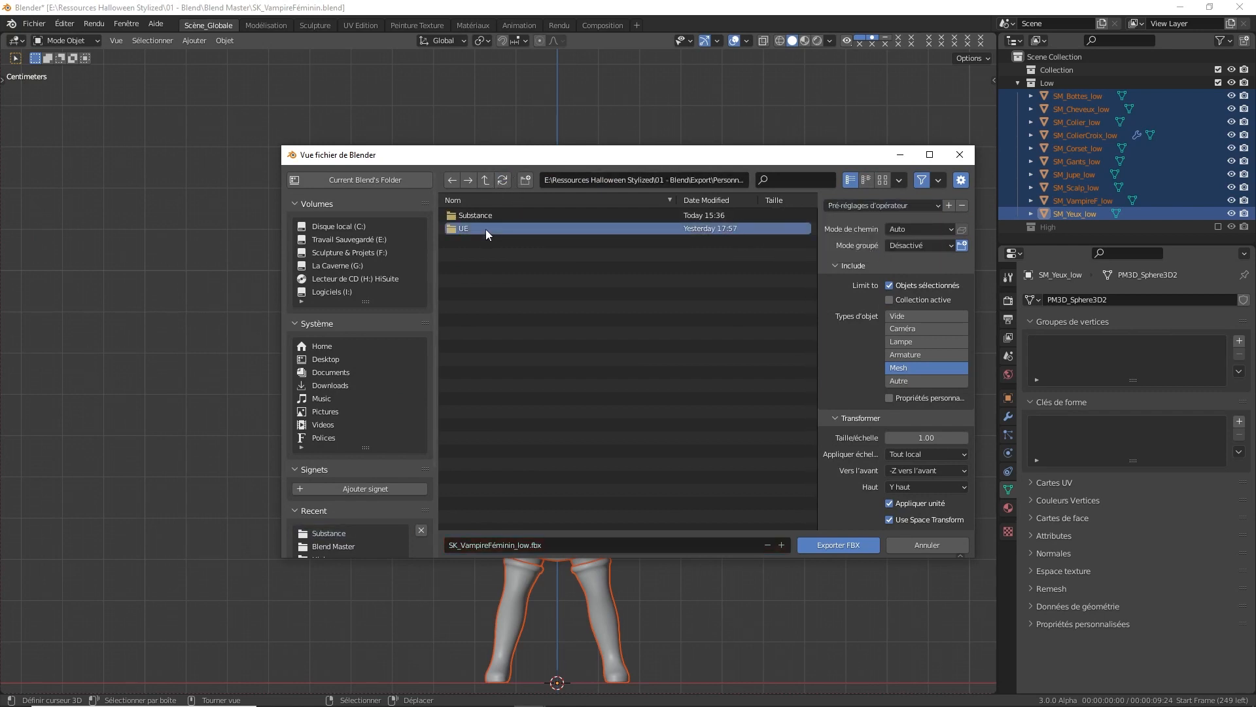
double_click(486, 229)
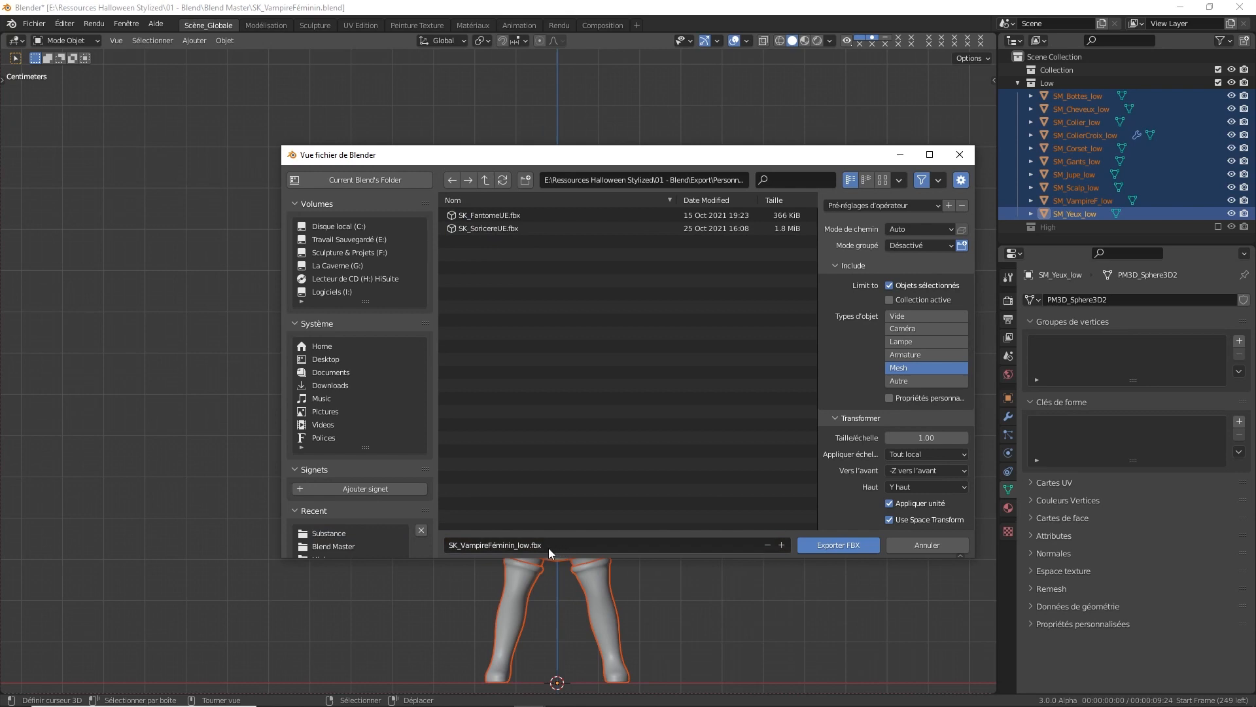
Name the export file SK_VampireFémininUE.fbx and export the low-poly model
left_click(515, 545)
left_click_drag(515, 545, 595, 543)
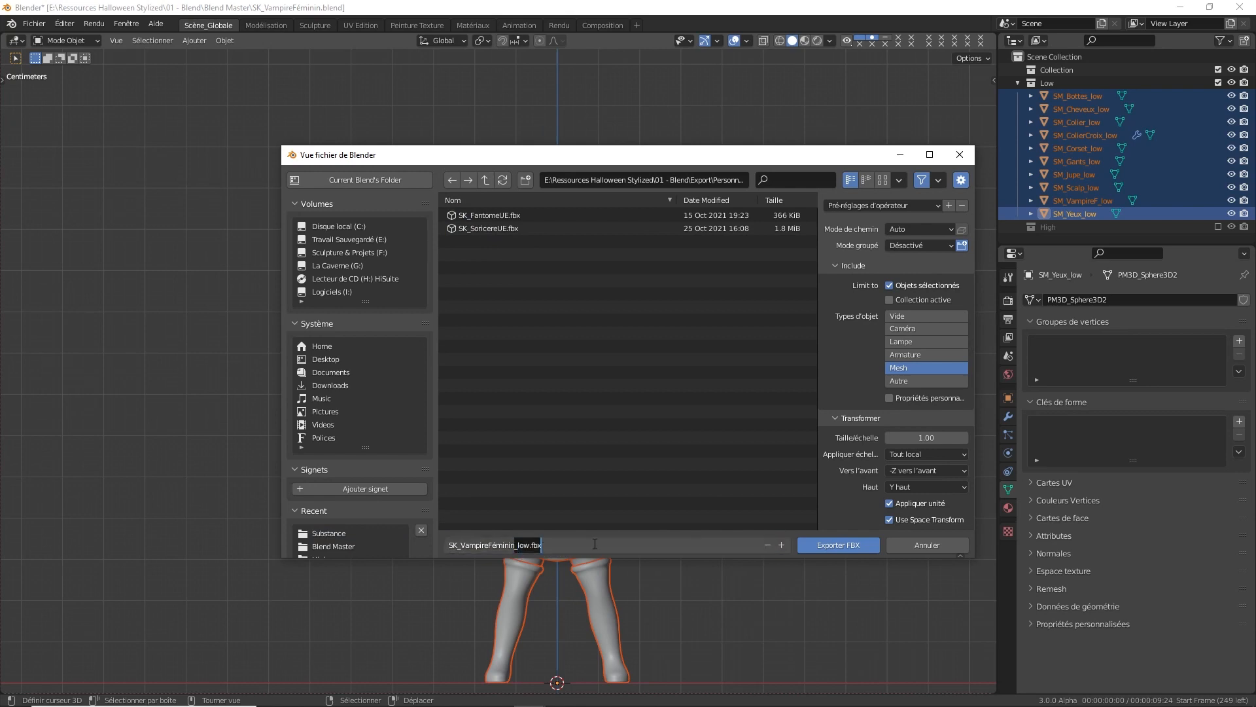
type("UE")
key("Return")
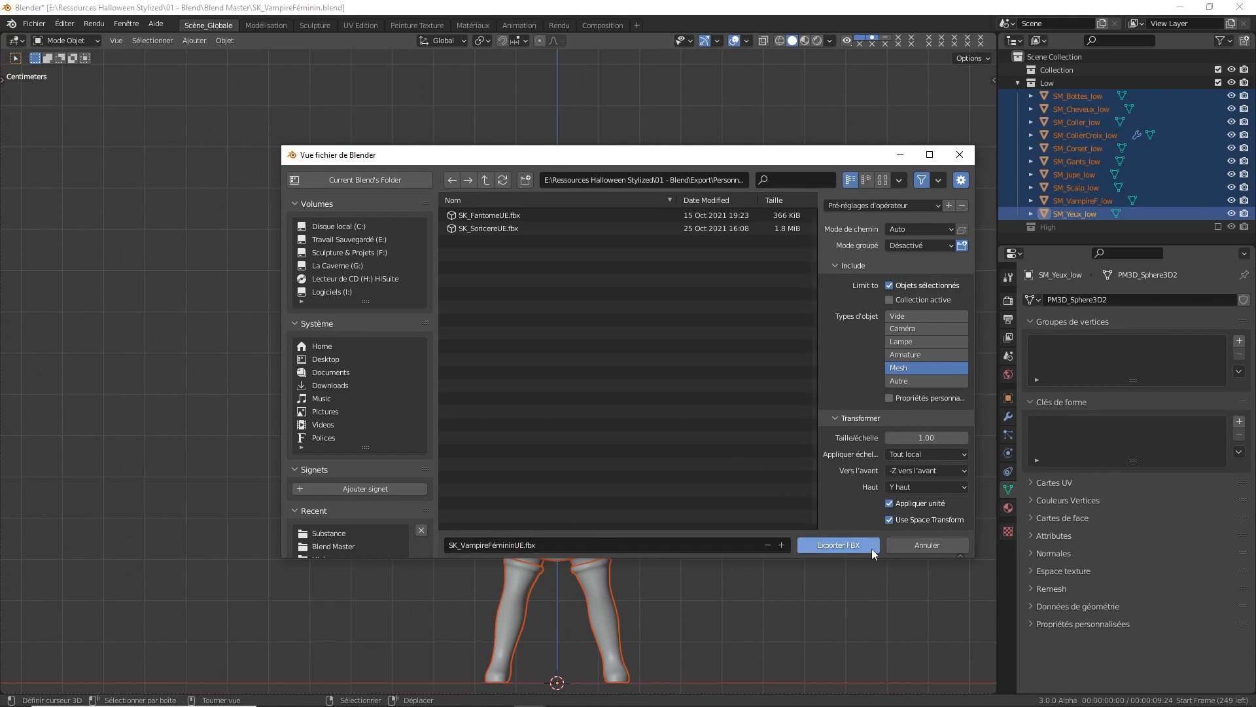
left_click(855, 546)
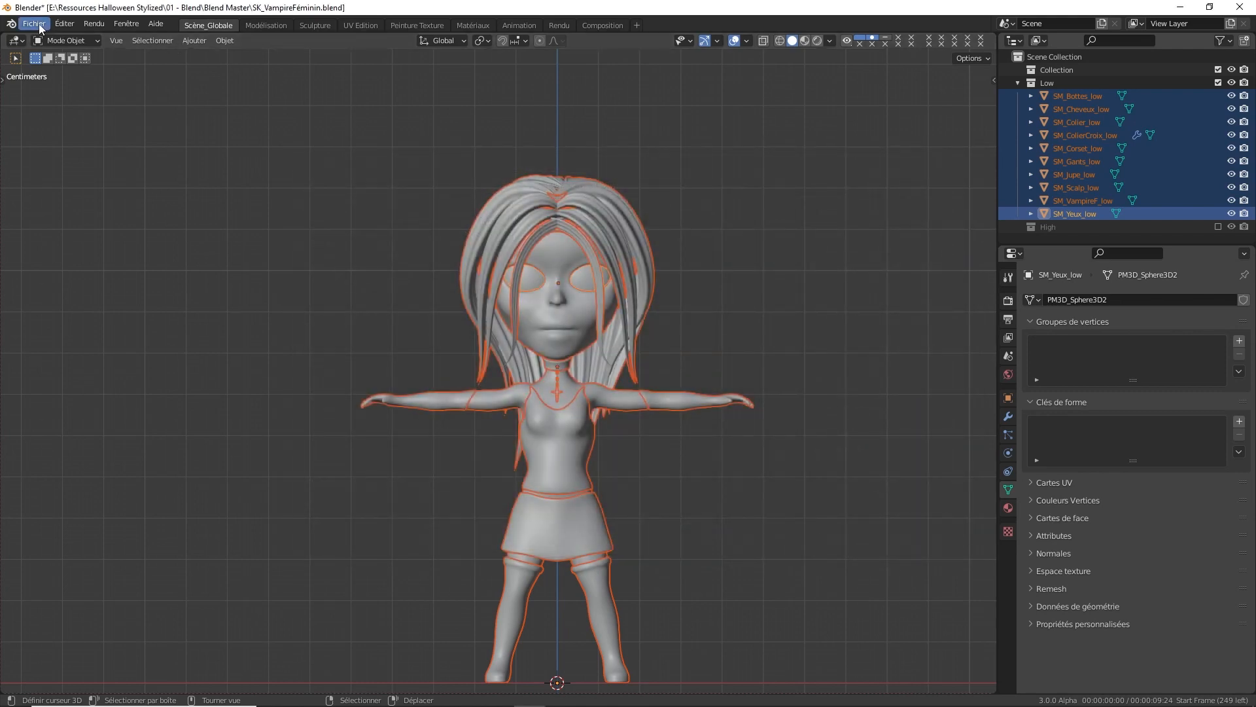
Exclude the Low collection, enable the High collection and select all its objects from SM_Bottes_high to SM_Yeux_high
left_click(1218, 82)
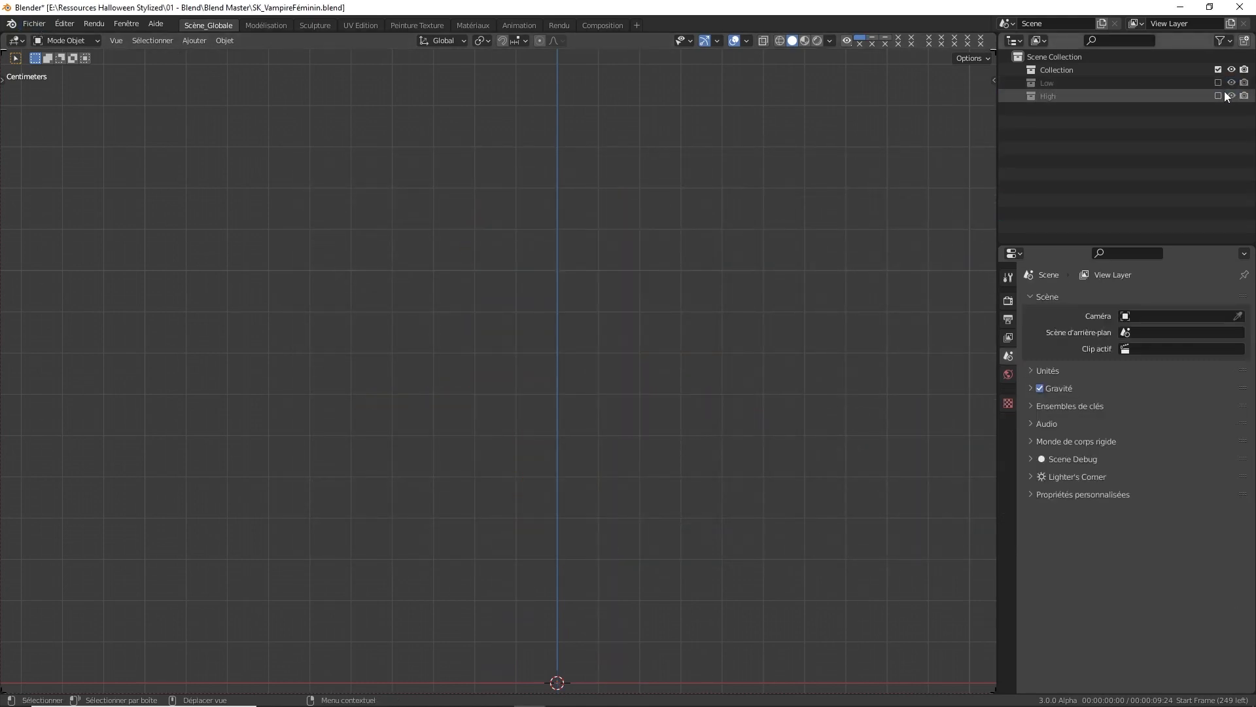
left_click(1218, 96)
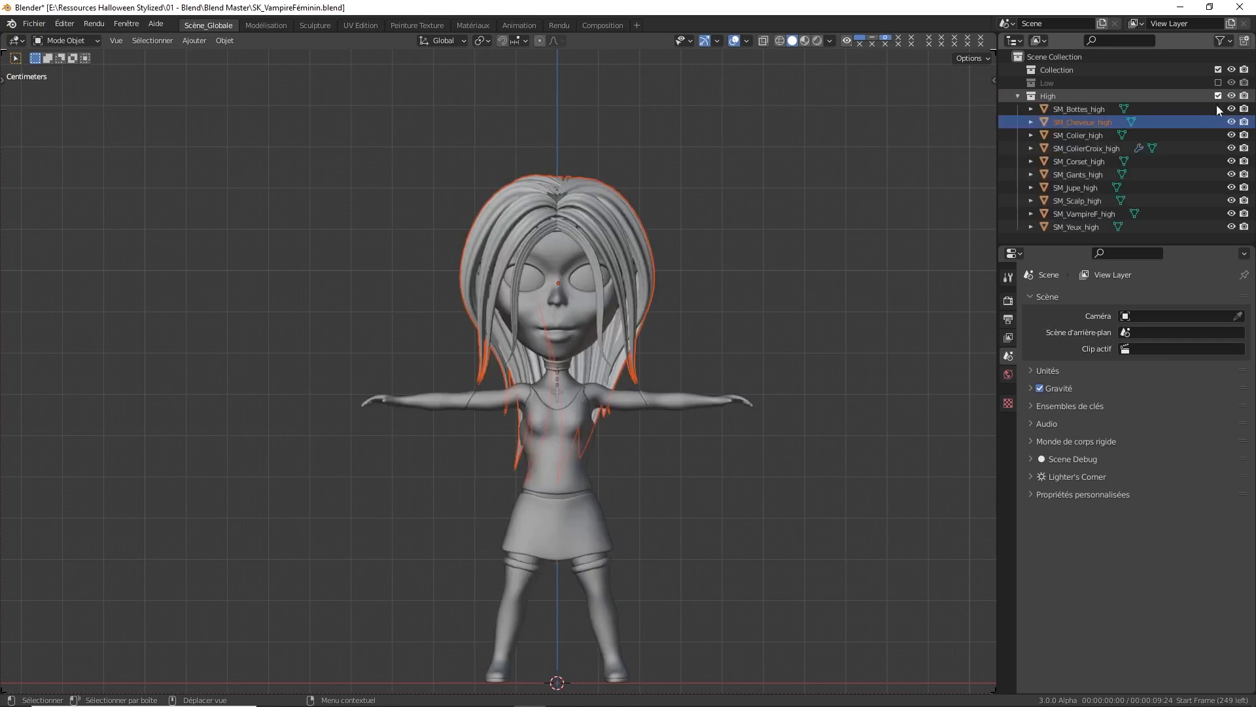
left_click(1124, 109)
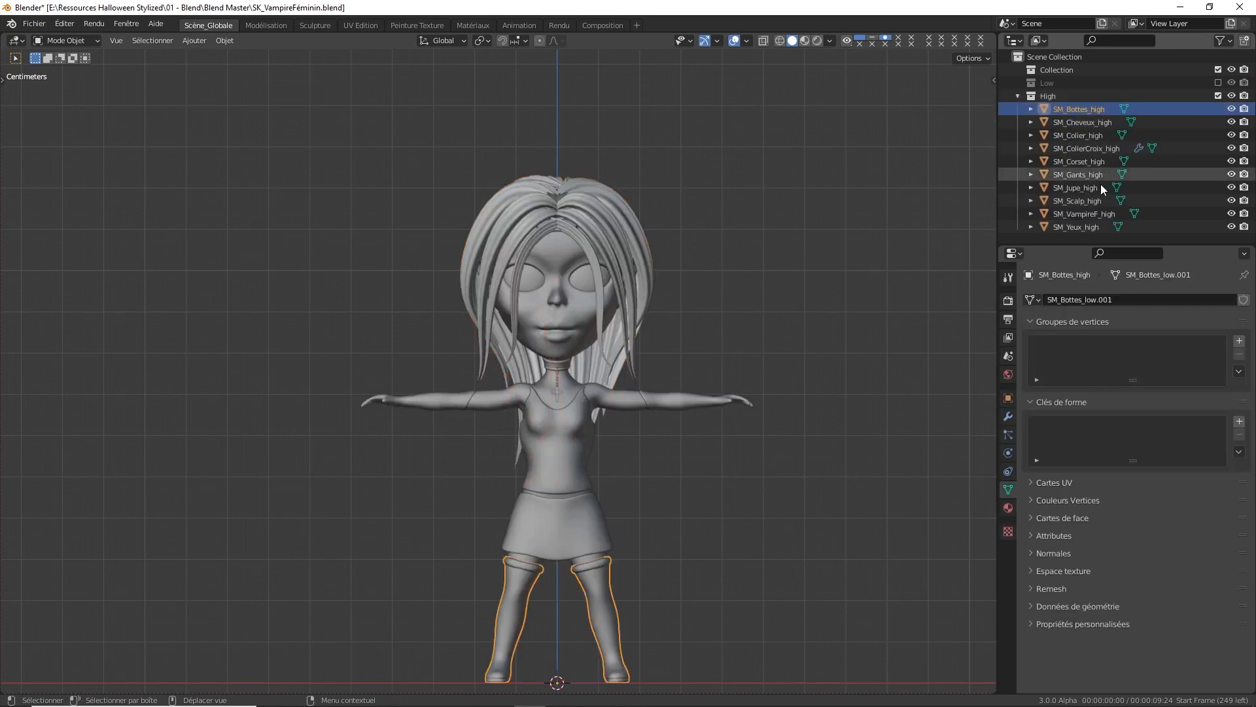
left_click(1080, 226, "shift")
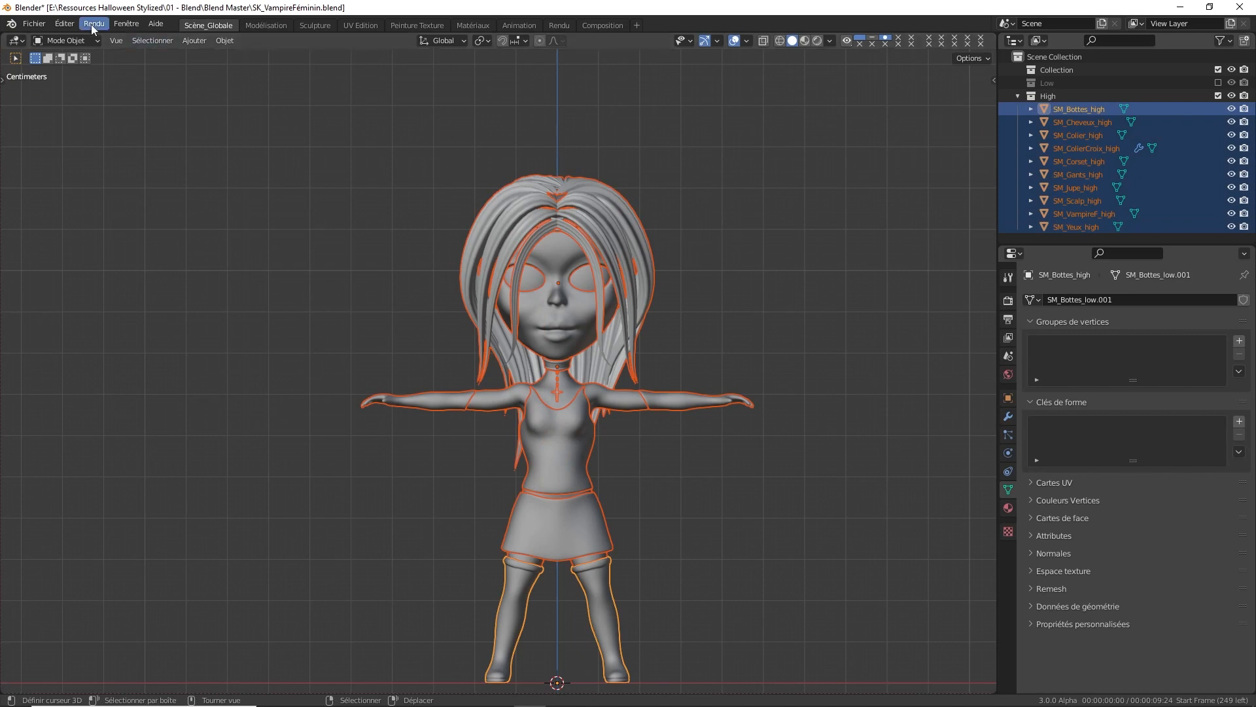
Start an FBX export of the selected high-poly objects into the Export\Personnages\Substance folder
left_click(34, 24)
mouse_move(75, 214)
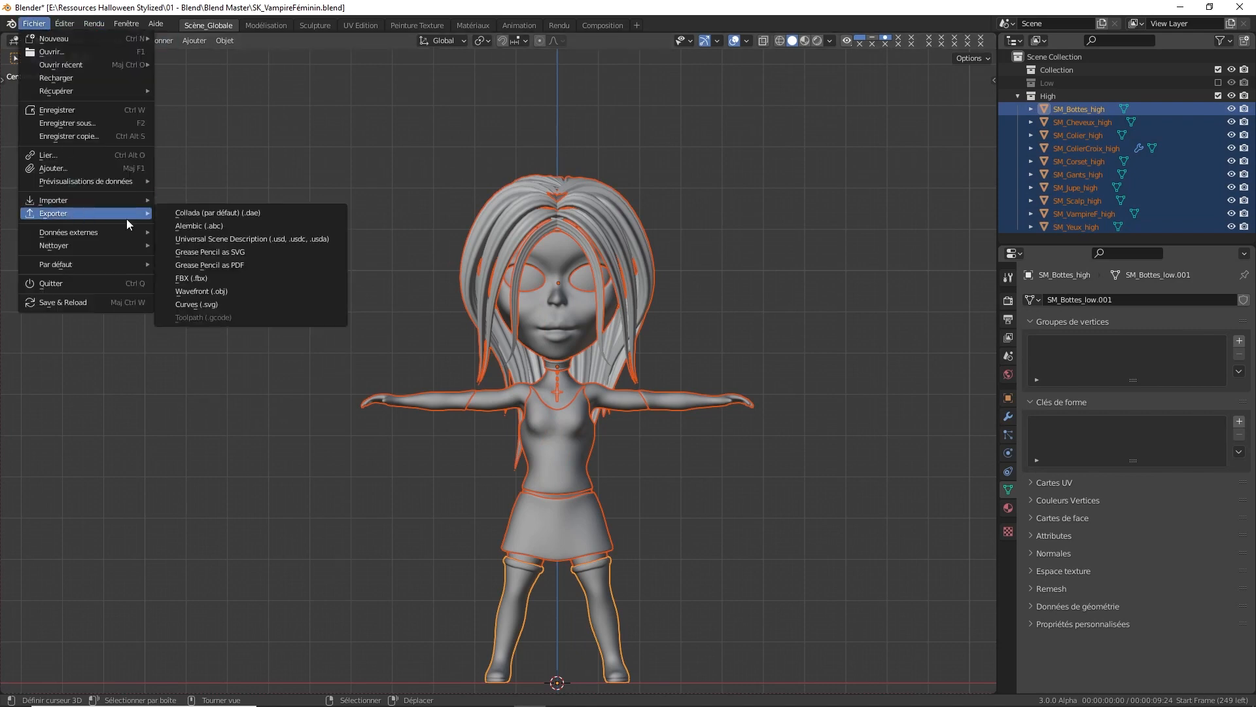
left_click(226, 278)
left_click(485, 179)
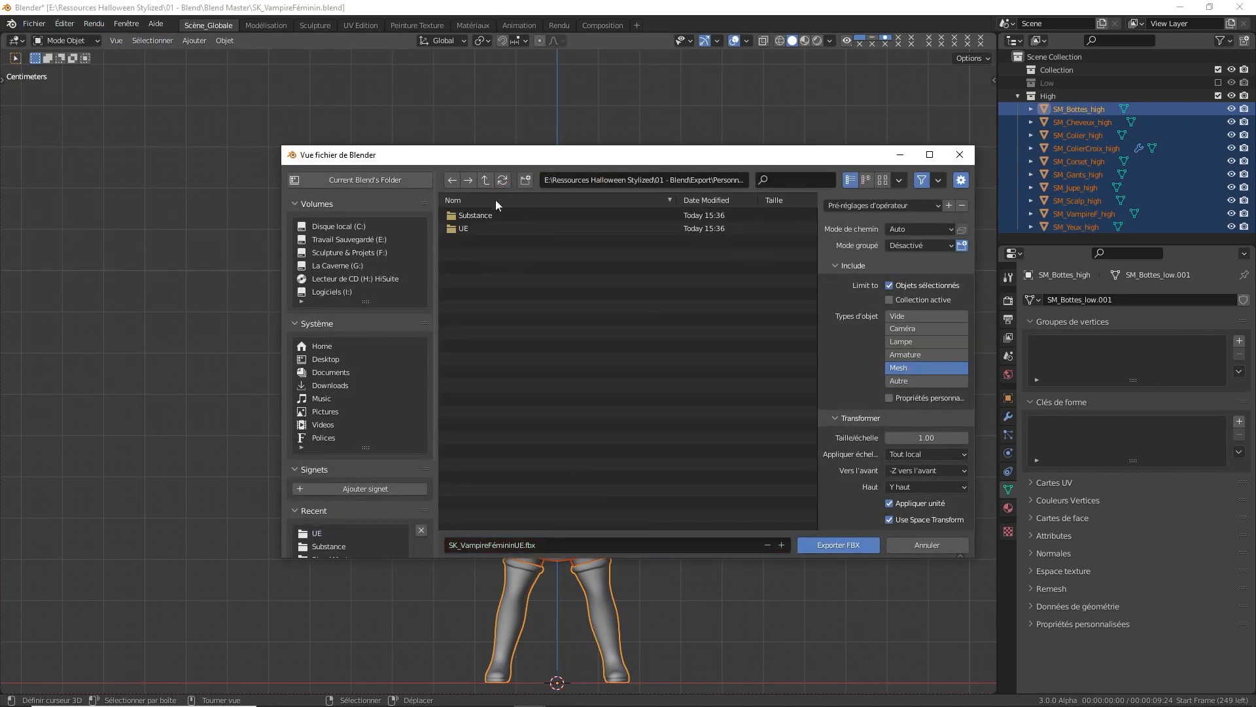
left_click(482, 213)
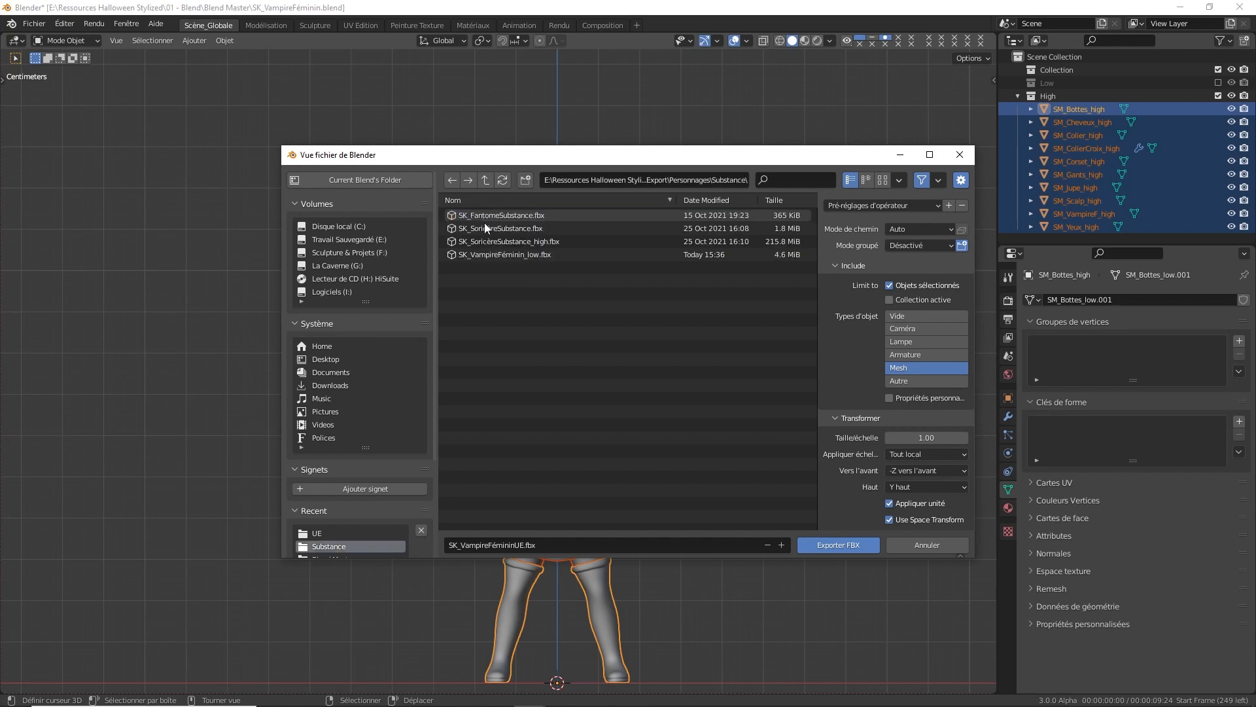
Base the export file name on the existing low-poly file and change it to SK_VampireFéminin_high.fbx
left_click(523, 254)
left_click(525, 542)
left_click_drag(519, 544, 644, 535)
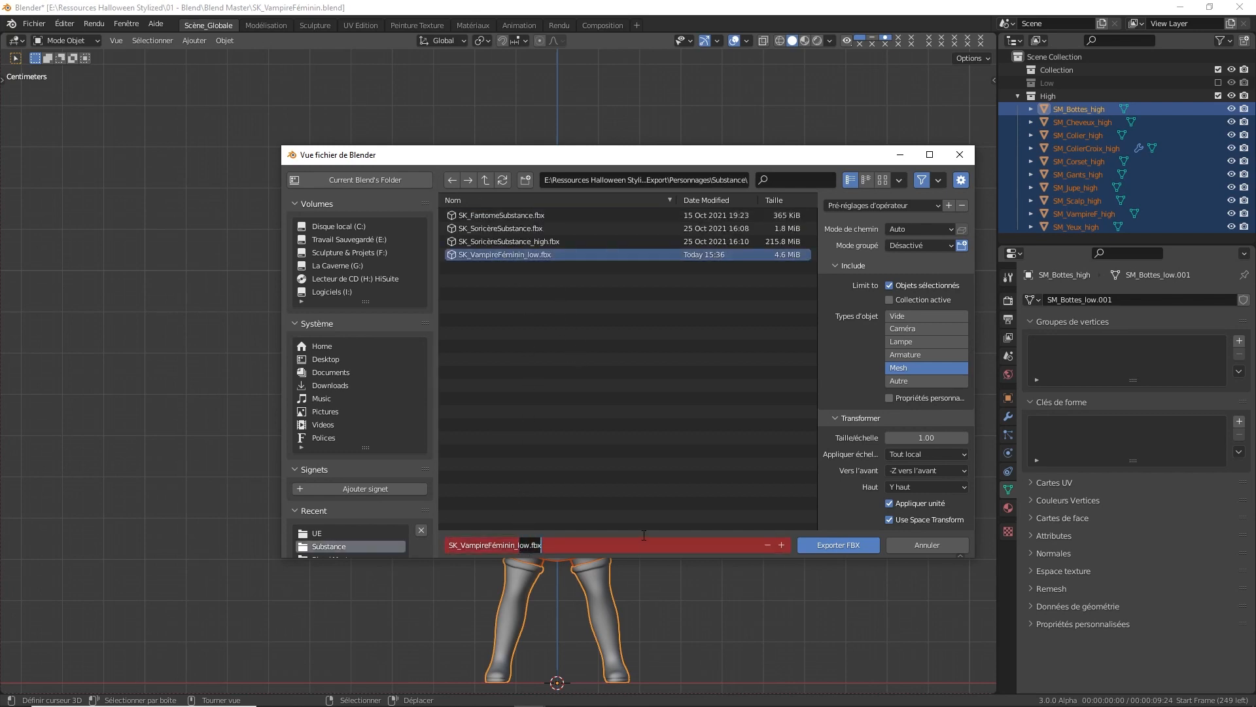
type("HIGH")
key("Return")
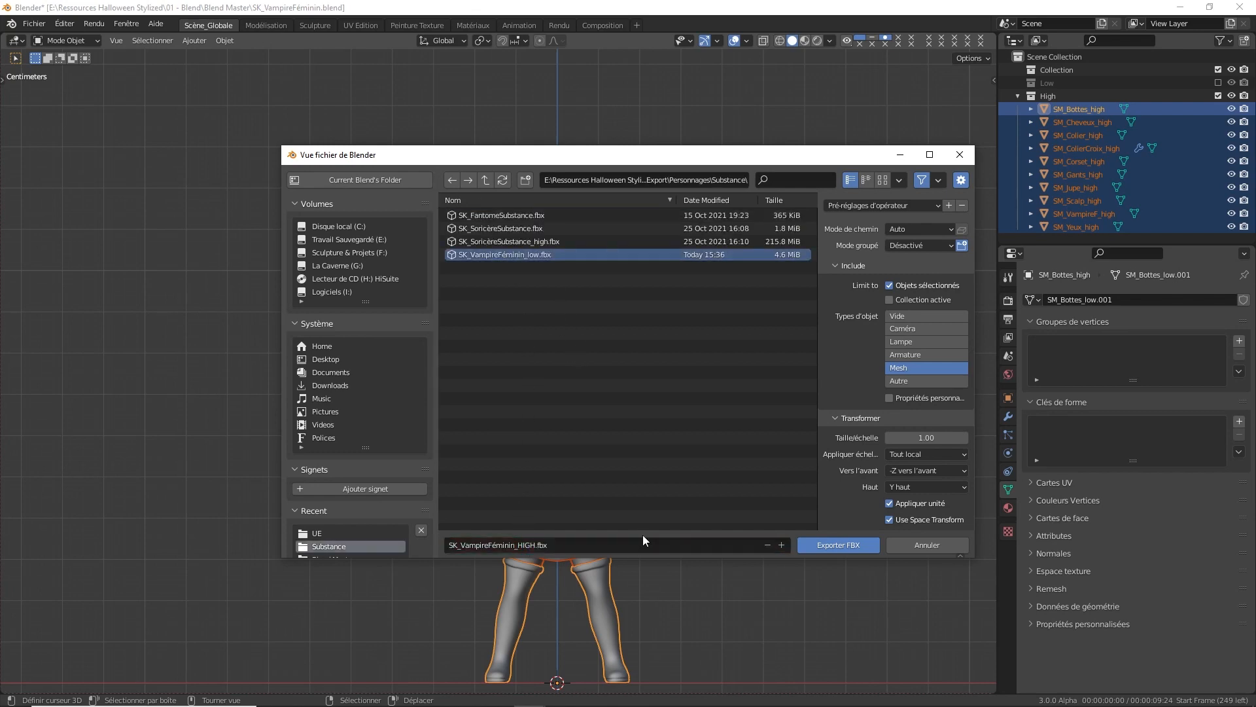
left_click(536, 549)
left_click_drag(515, 545, 602, 548)
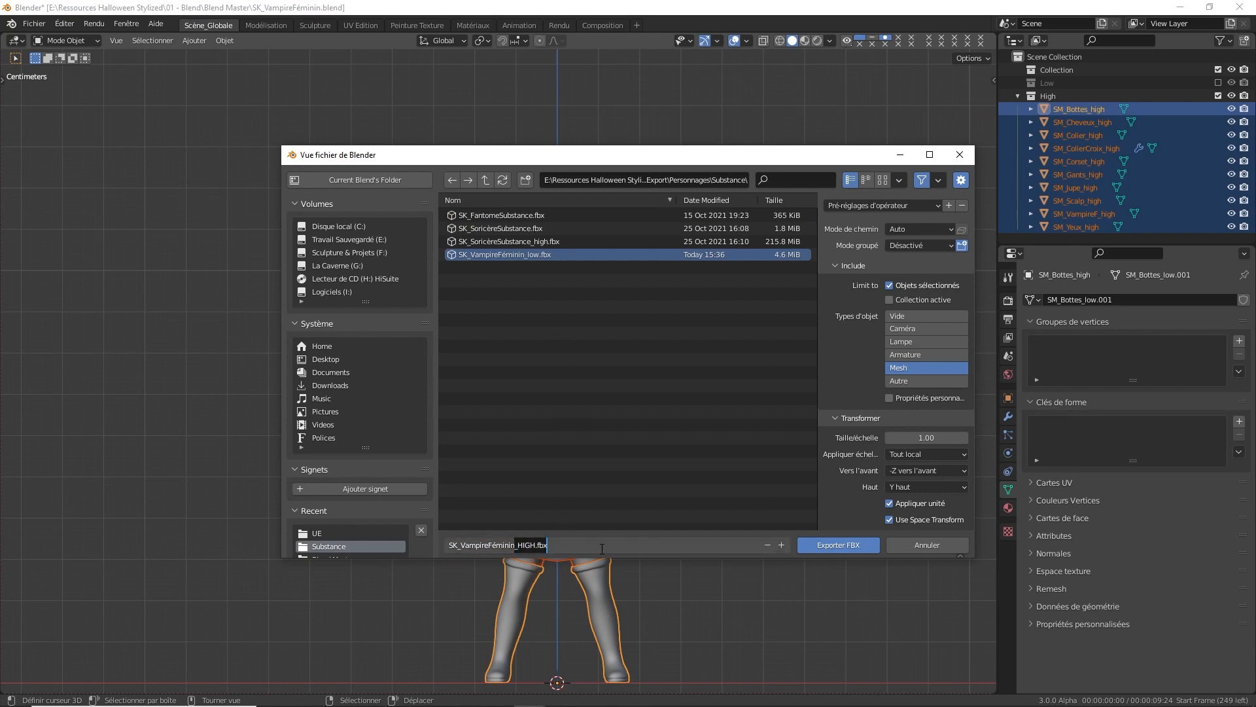
type("8")
key("BackSpace")
type("_high")
key("Return")
Apply the Export Substance preset and export the high-poly objects as FBX
left_click(881, 206)
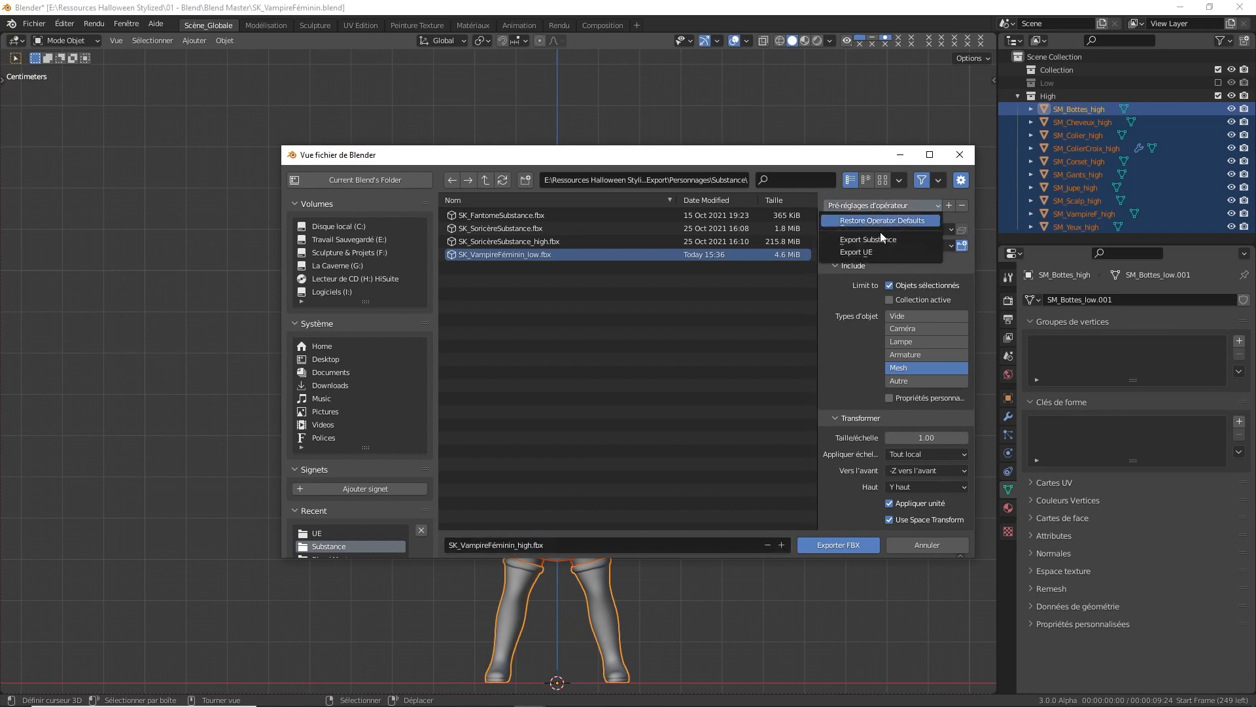
left_click(880, 240)
left_click(850, 543)
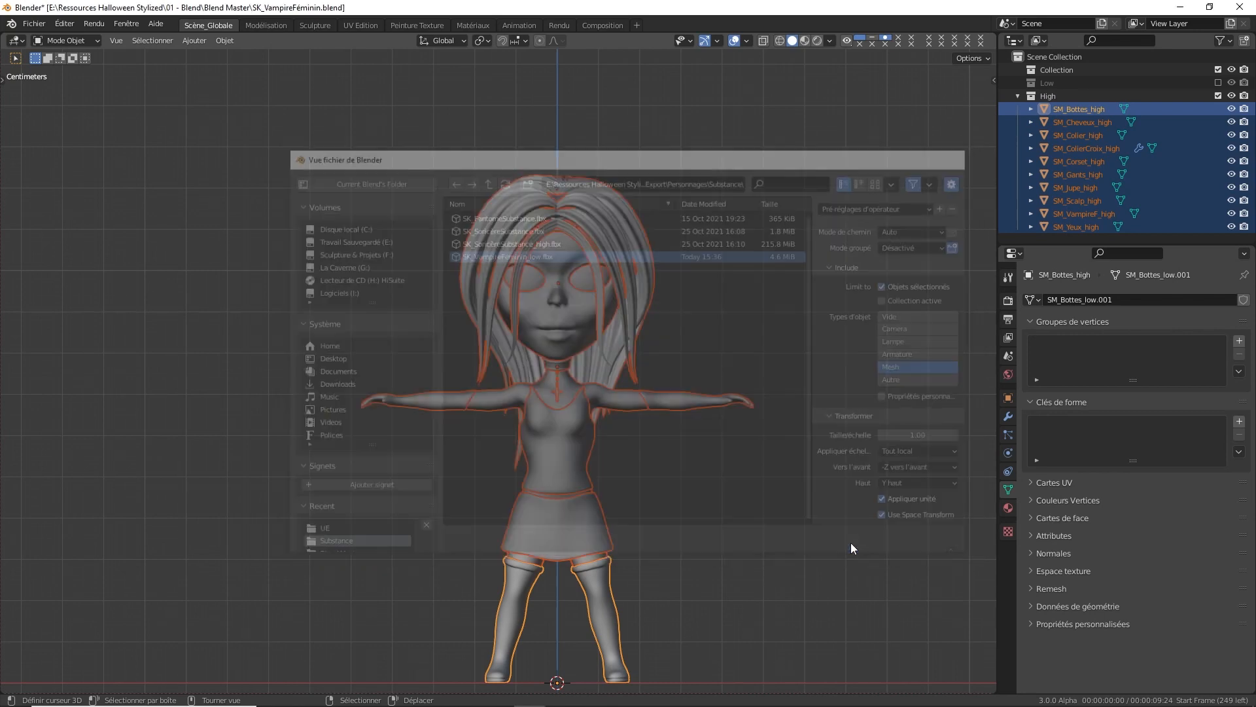